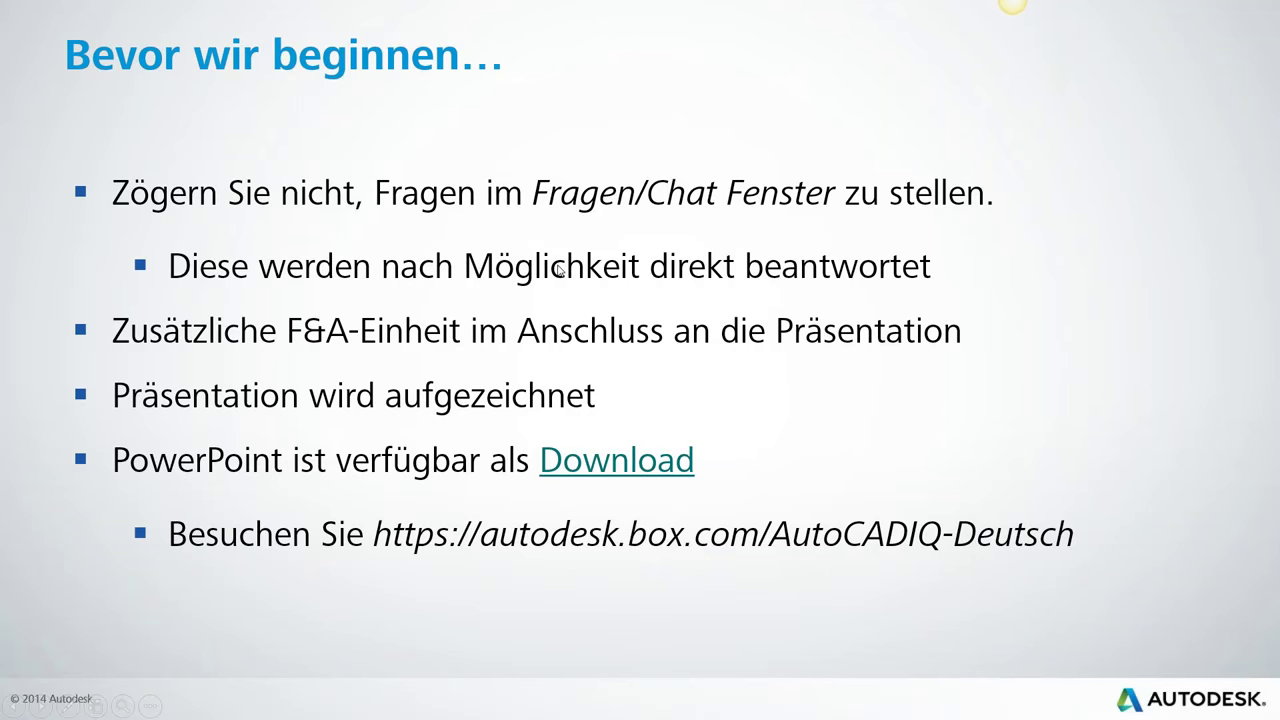
Advance the slideshow to the next slide.
{"action": "key", "text": "Right"}
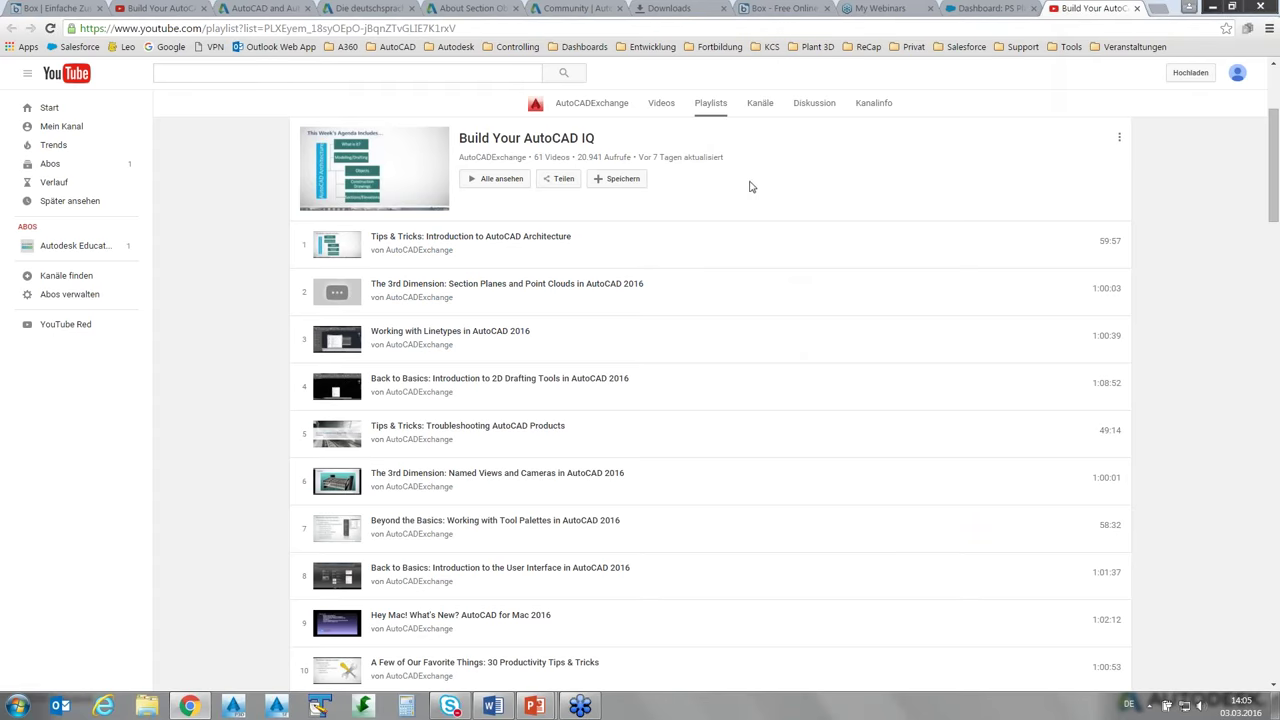
Show the Box folder 'AutoCAD German' with the German webinar recordings in the browser.
{"action": "left_click", "coordinate": [873, 103]}
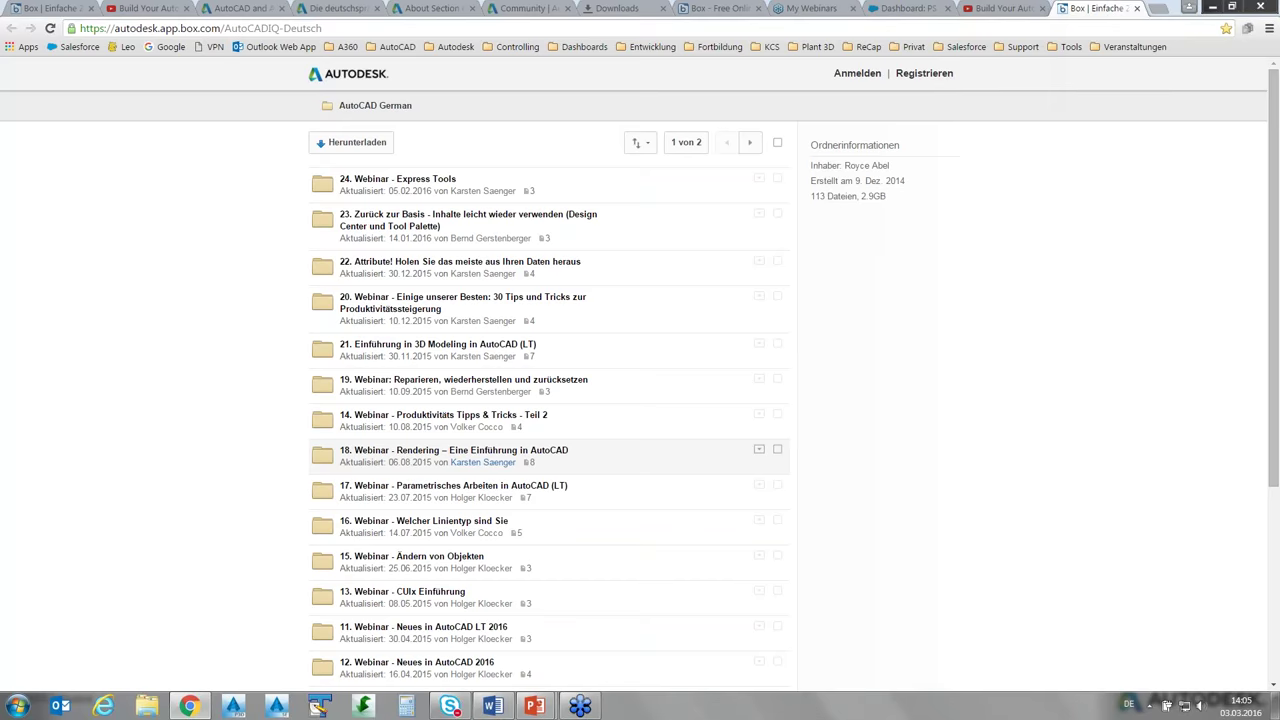
Return to the slideshow and advance to the German webinar list 14–24.
{"action": "key", "text": "alt+Tab"}
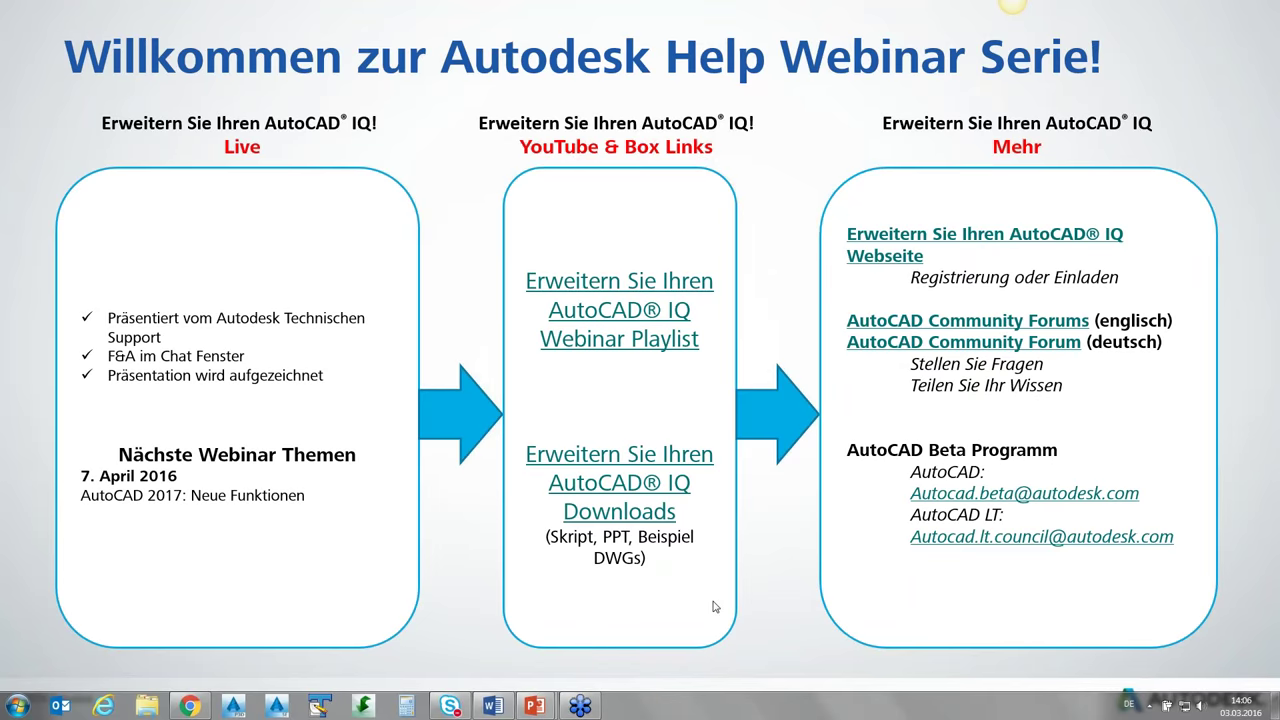
{"action": "left_click", "coordinate": [694, 565]}
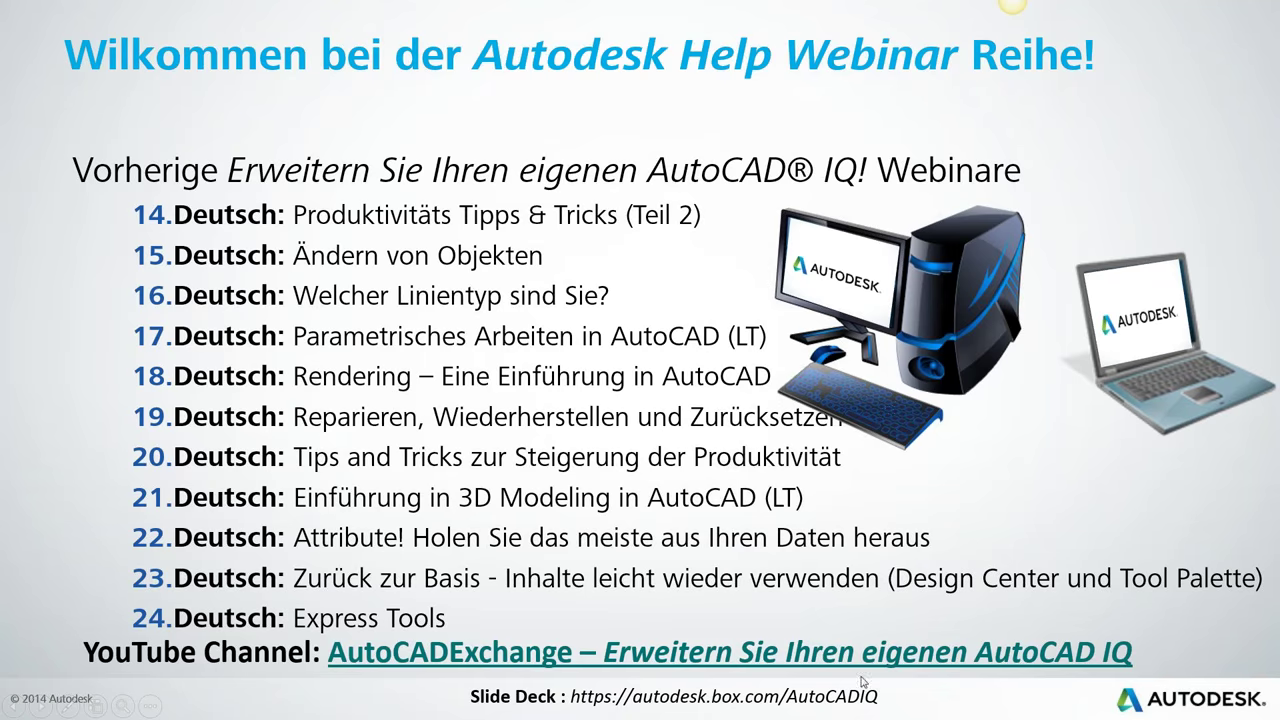
Advance the presentation to the Agenda slide, 9 of 17.
{"action": "left_click", "coordinate": [796, 606]}
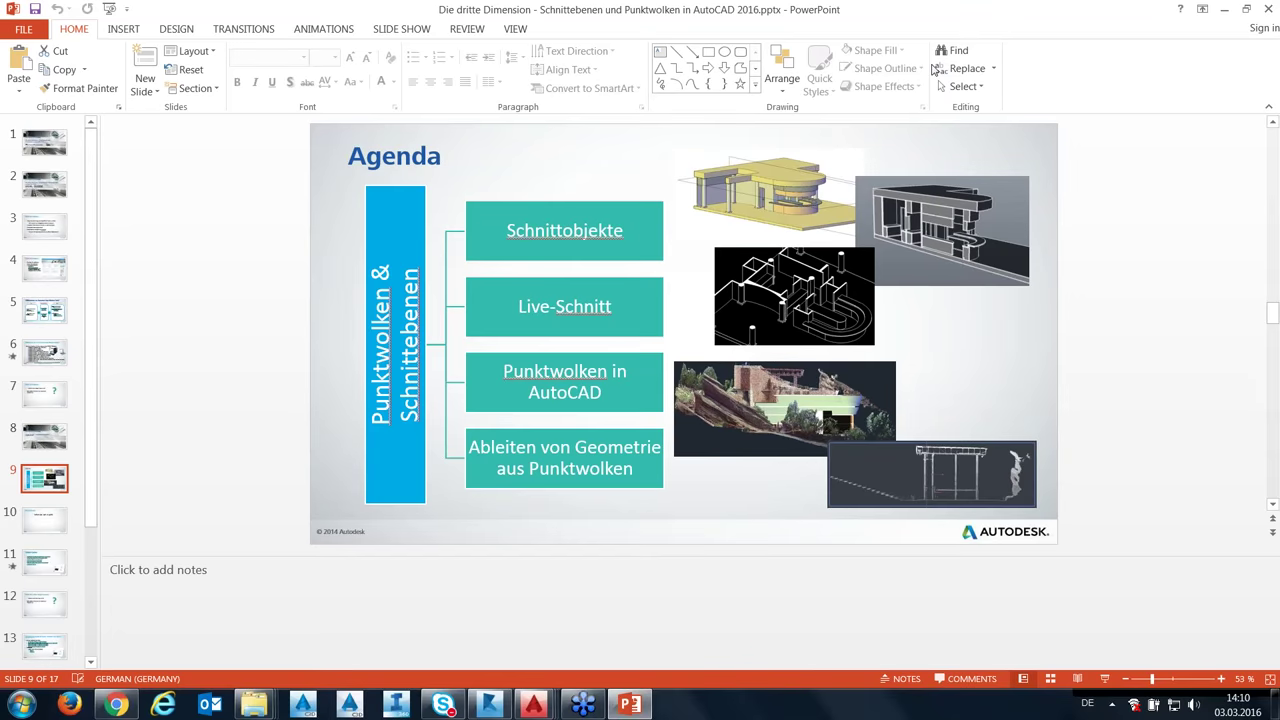
Minimize PowerPoint to reveal the Kueche kitchen drawing in AutoCAD 2016.
{"action": "left_click", "coordinate": [1224, 9]}
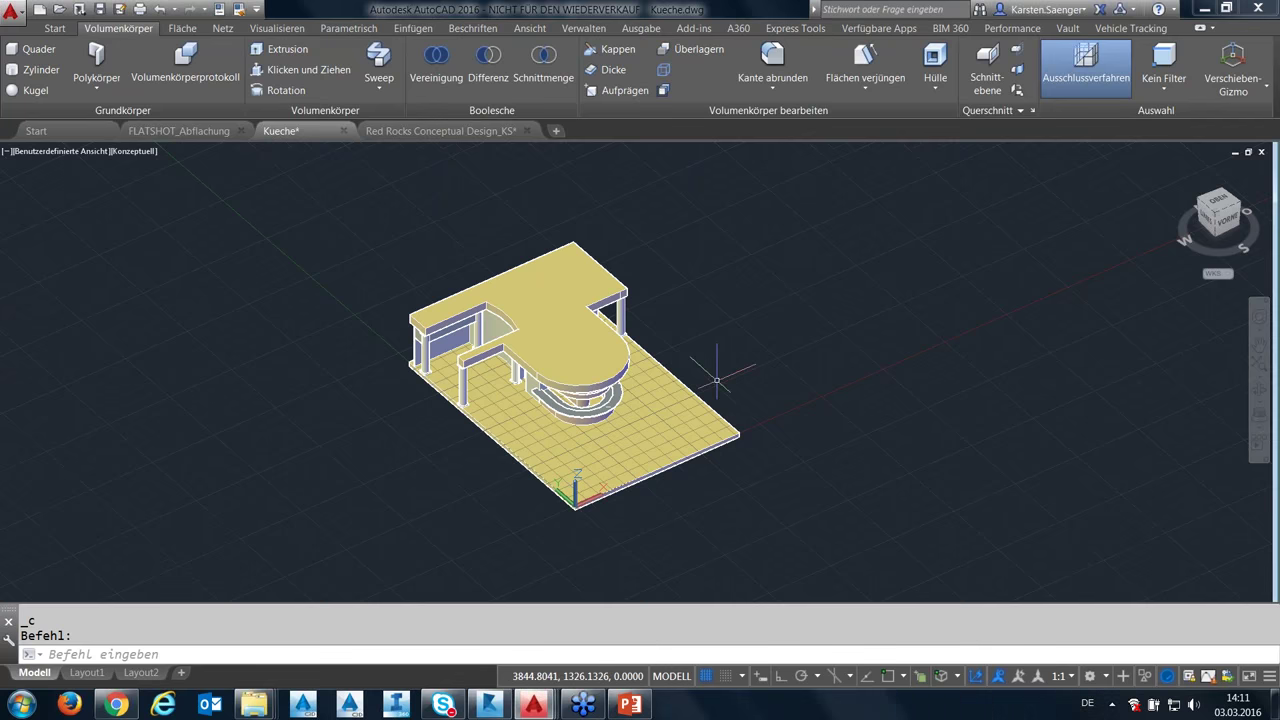
Orbit, zoom and pan the kitchen model, then expand the Start tab's Layer panel.
{"action": "mouse_move", "coordinate": [717, 380]}
{"action": "middle_mouse_down", "text": "shift"}
{"action": "mouse_move", "coordinate": [731, 365]}
{"action": "mouse_move", "coordinate": [566, 385]}
{"action": "mouse_move", "coordinate": [660, 361]}
{"action": "mouse_move", "coordinate": [614, 415]}
{"action": "middle_mouse_up", "text": "shift"}
{"action": "scroll", "coordinate": [623, 381], "scroll_direction": "up", "scroll_amount": 2}
{"action": "scroll", "coordinate": [623, 381], "scroll_direction": "up", "scroll_amount": 2}
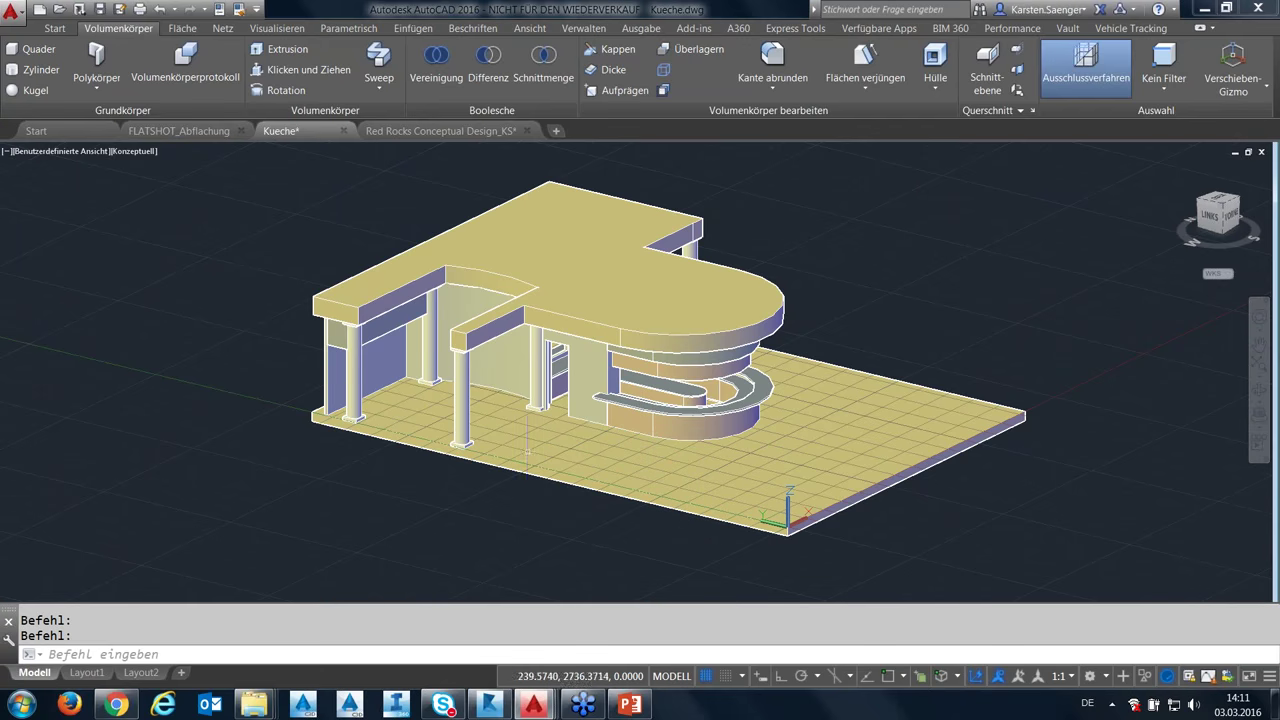
{"action": "mouse_move", "coordinate": [558, 452]}
{"action": "middle_mouse_down", "text": "shift"}
{"action": "mouse_move", "coordinate": [646, 429]}
{"action": "mouse_move", "coordinate": [569, 477]}
{"action": "mouse_move", "coordinate": [509, 467]}
{"action": "mouse_move", "coordinate": [540, 450]}
{"action": "middle_mouse_up", "text": "shift"}
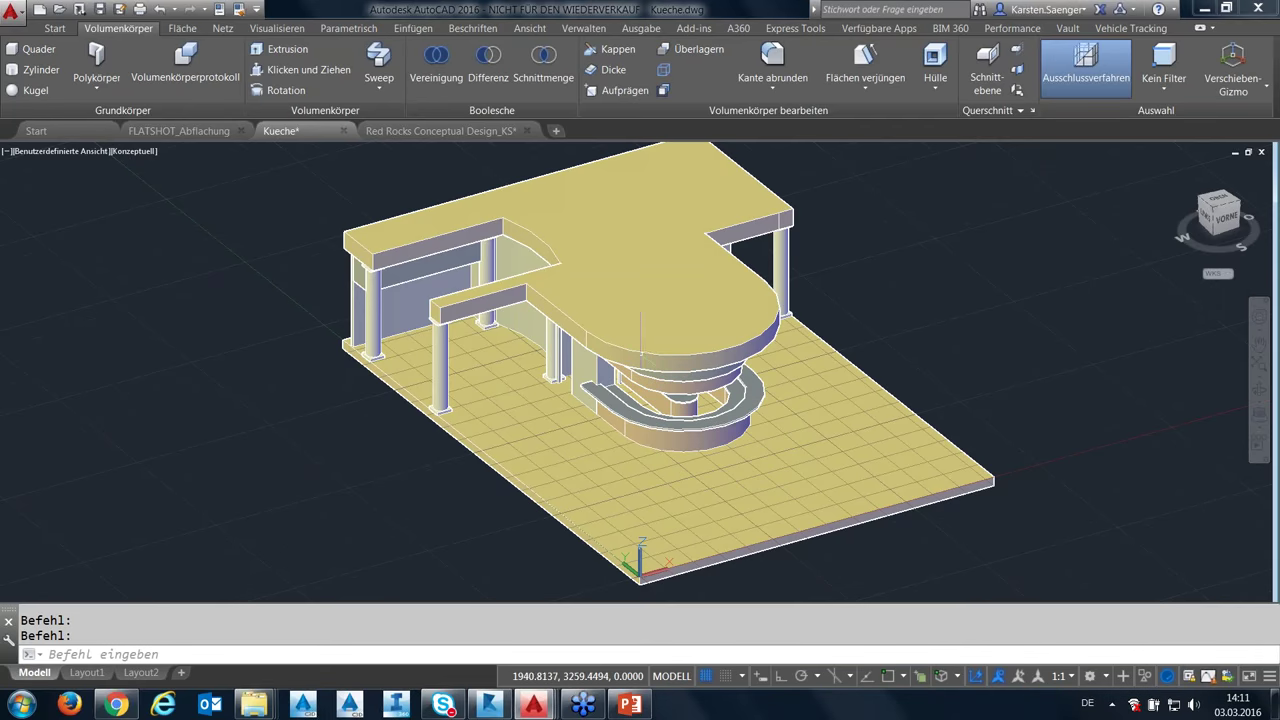
{"action": "middle_click_drag", "start_coordinate": [632, 338], "coordinate": [607, 350]}
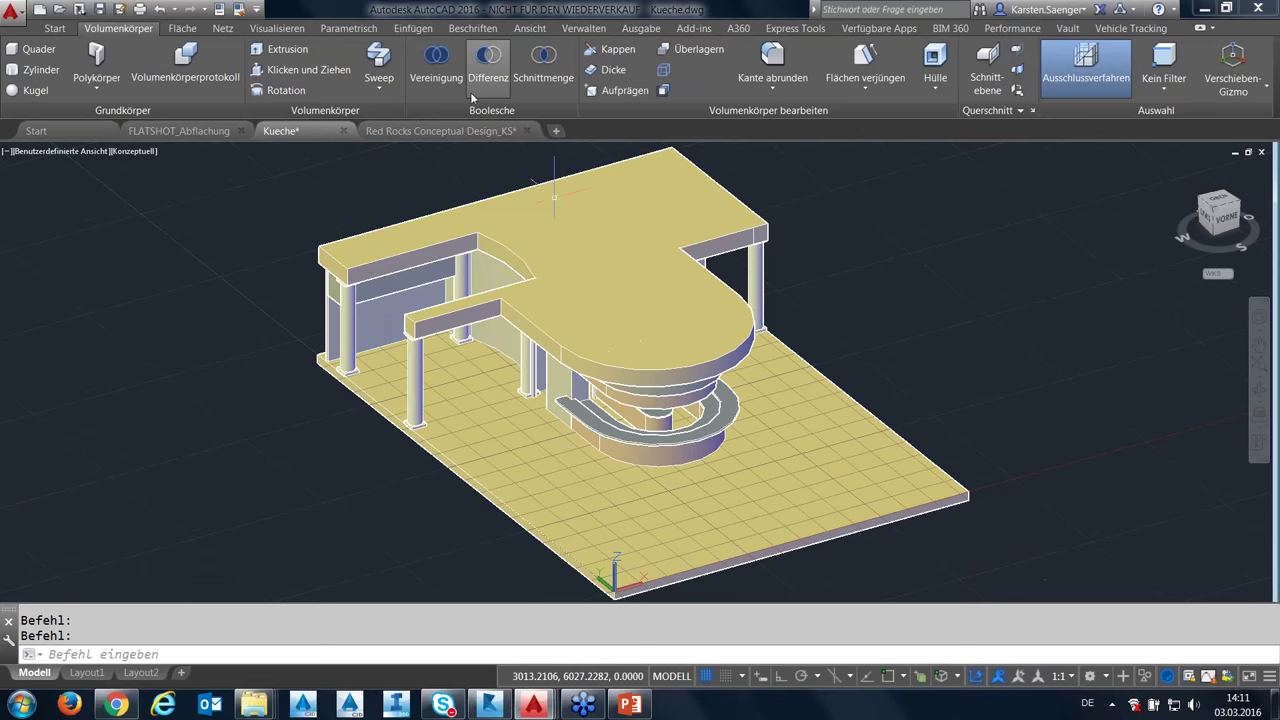
{"action": "left_click", "coordinate": [62, 28]}
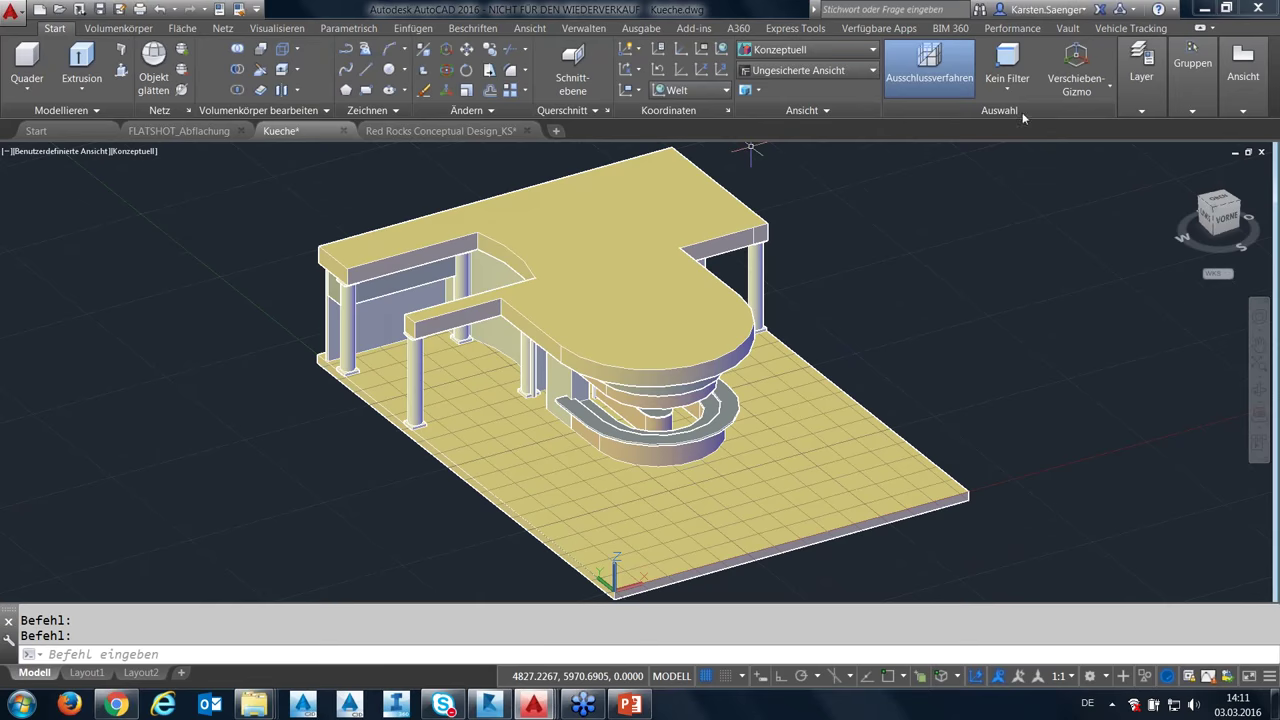
{"action": "left_click", "coordinate": [1146, 109]}
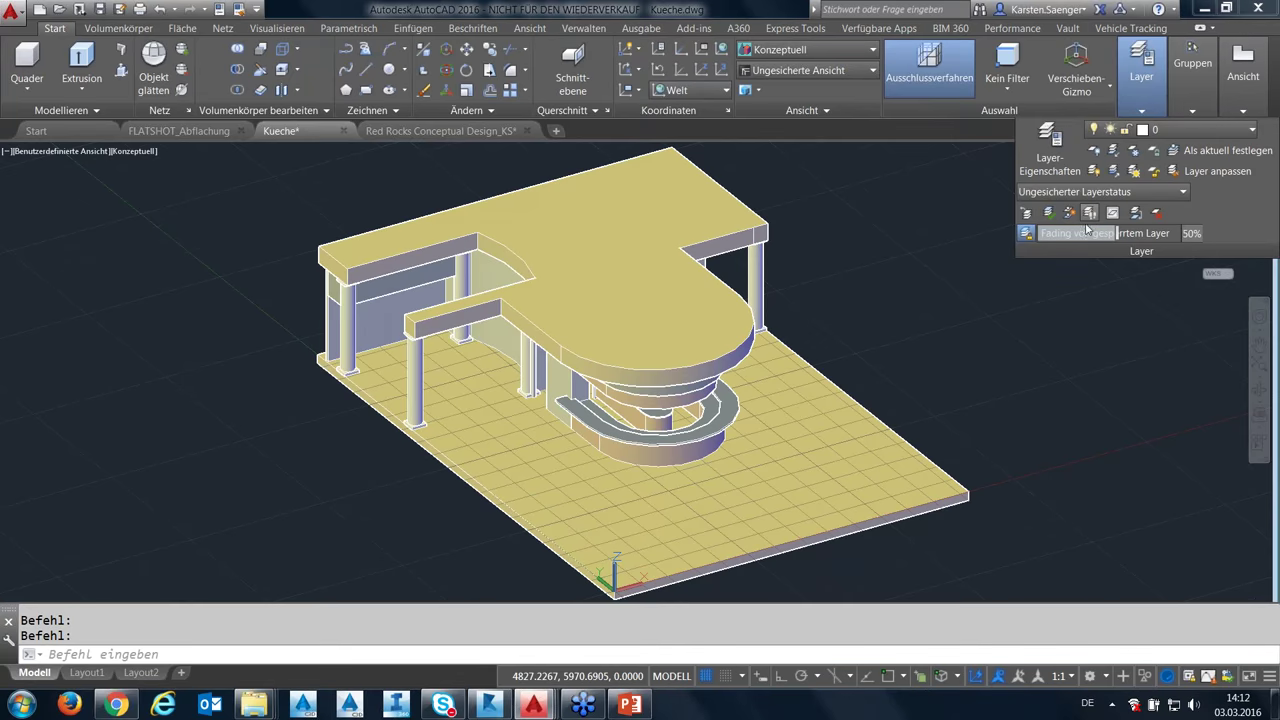
Use LAYWALK to isolate layers 3D-CASE-2, 3D-COLS-2 and 3D-CTOP-2 one at a time.
{"action": "left_click", "coordinate": [1090, 215]}
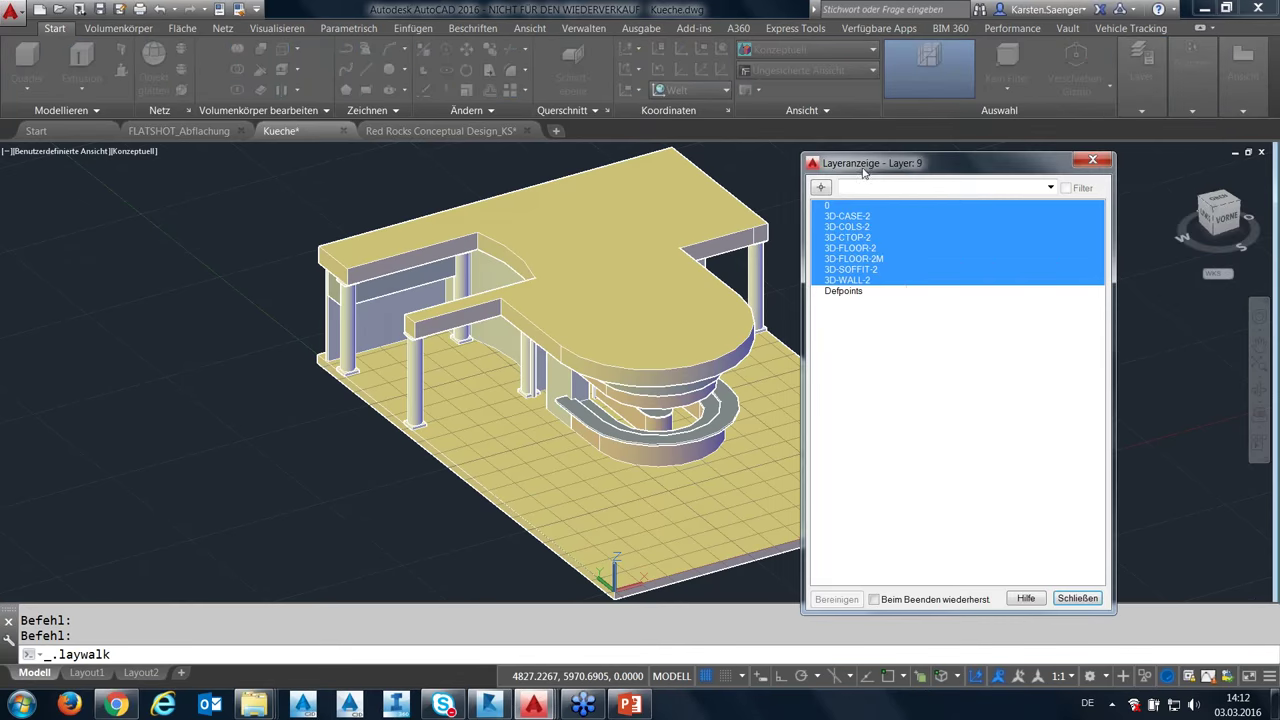
{"action": "left_click_drag", "start_coordinate": [867, 163], "coordinate": [893, 162]}
{"action": "left_click", "coordinate": [873, 215]}
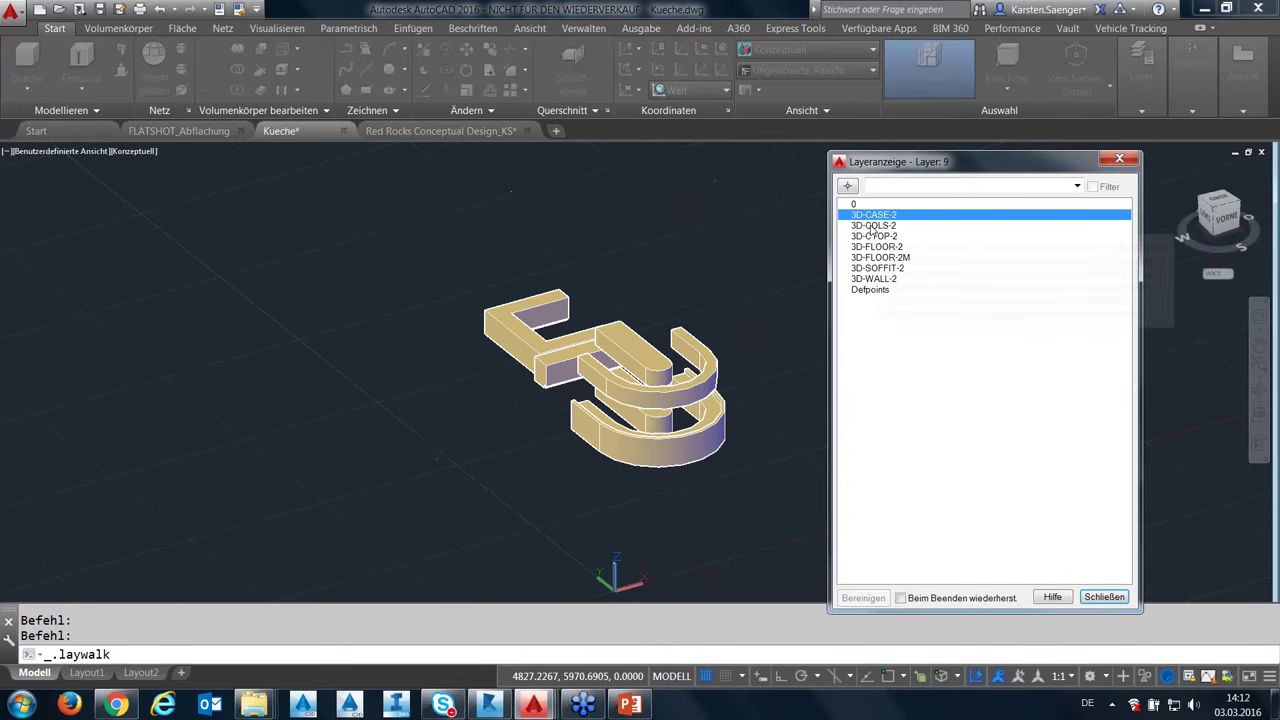
{"action": "left_click", "coordinate": [873, 226]}
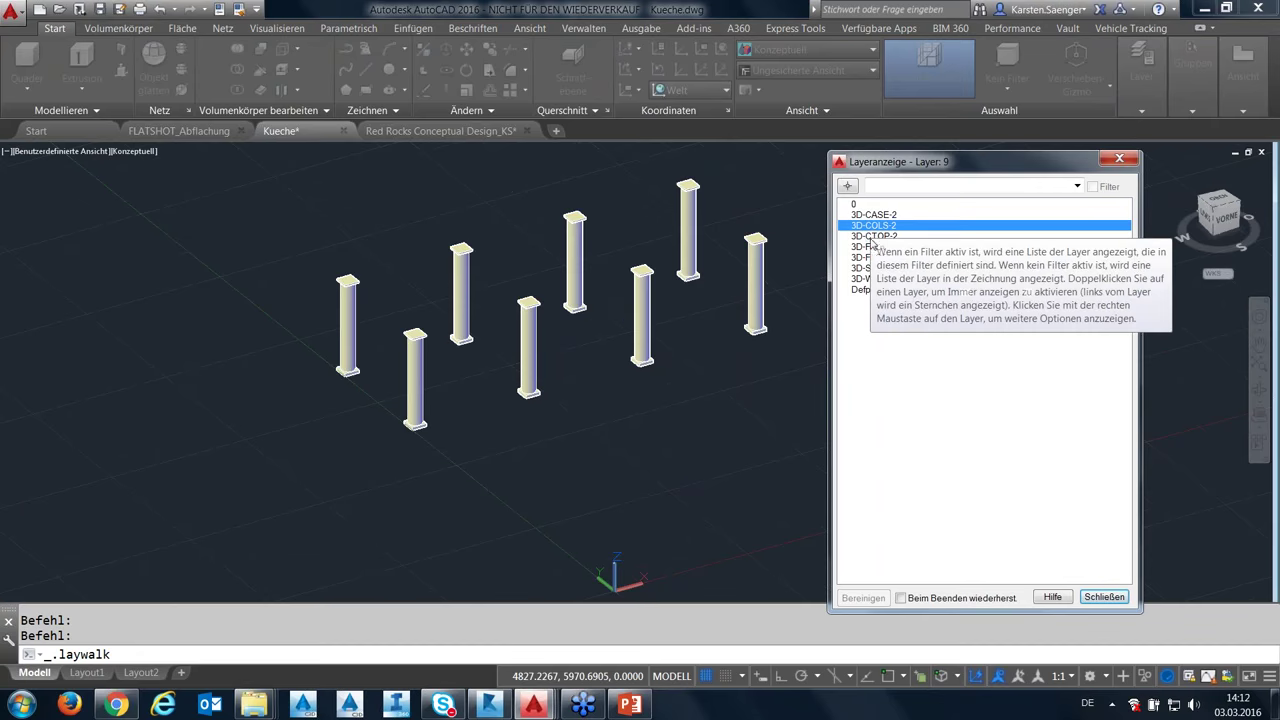
{"action": "left_click", "coordinate": [866, 240]}
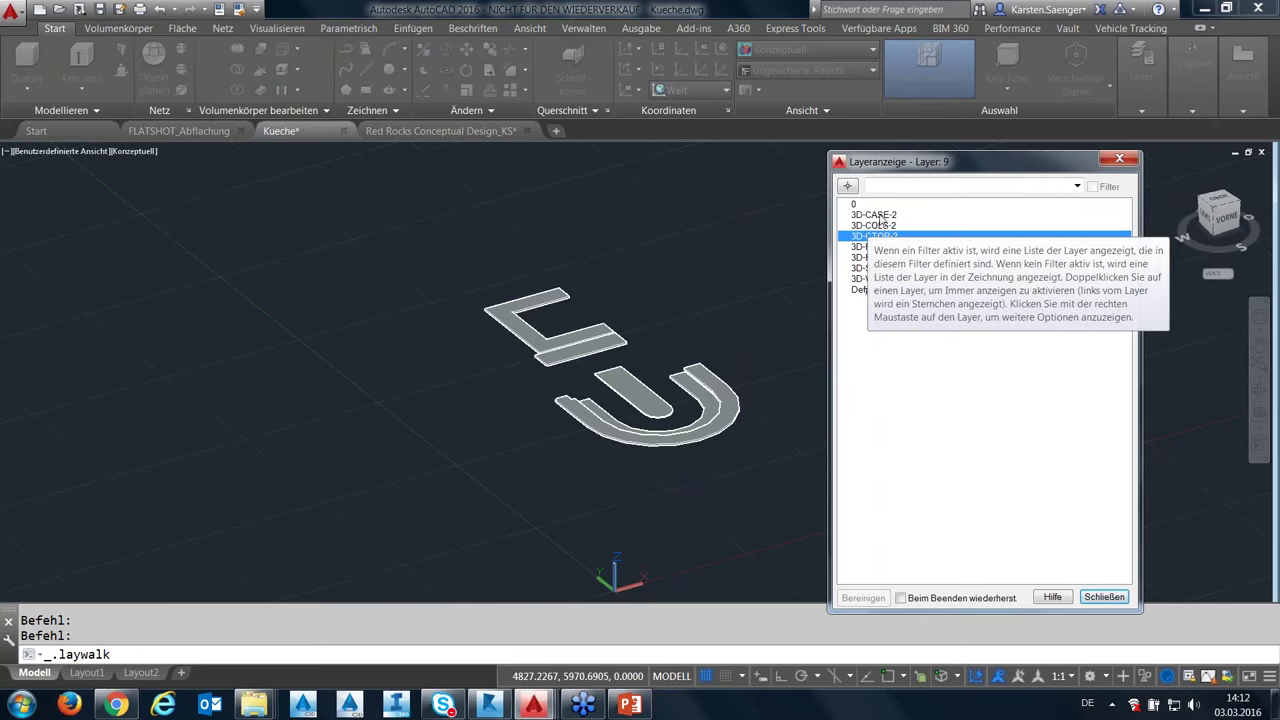
Display all layers including floor, soffit and walls, then close Layer Walk.
{"action": "left_click", "coordinate": [876, 216], "text": "ctrl"}
{"action": "left_click", "coordinate": [873, 226], "text": "ctrl"}
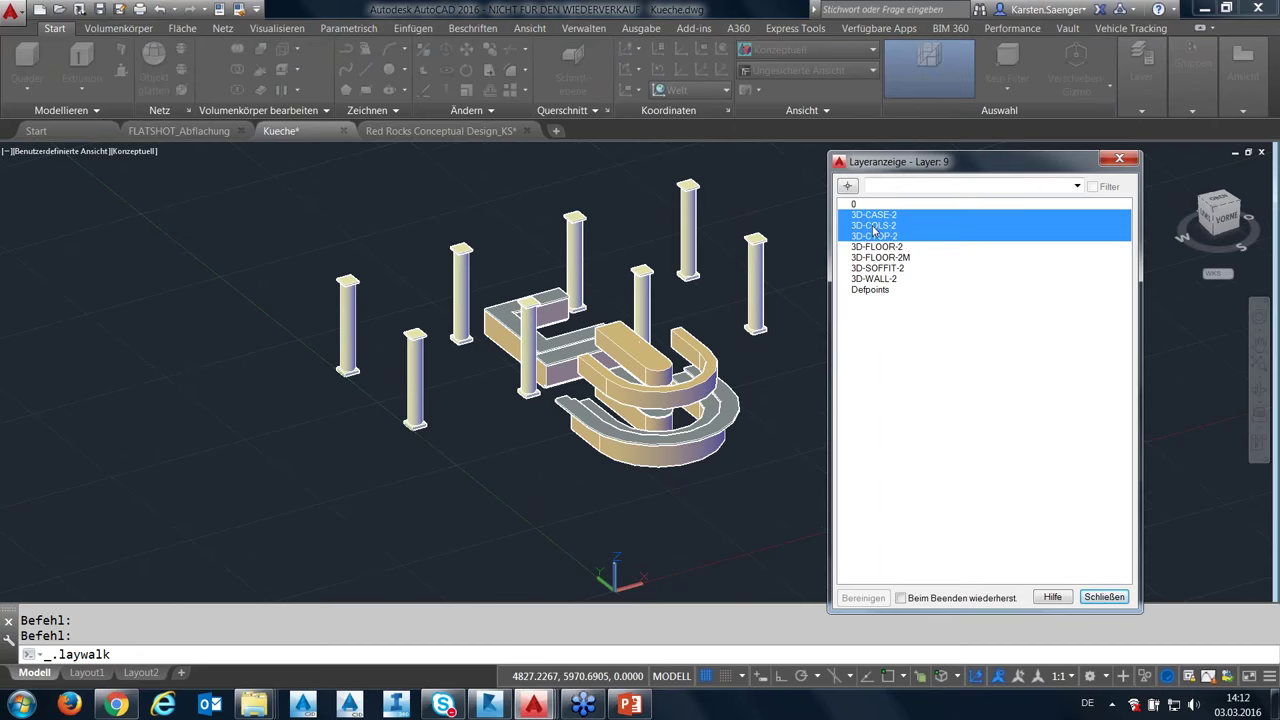
{"action": "left_click", "coordinate": [875, 247], "text": "ctrl"}
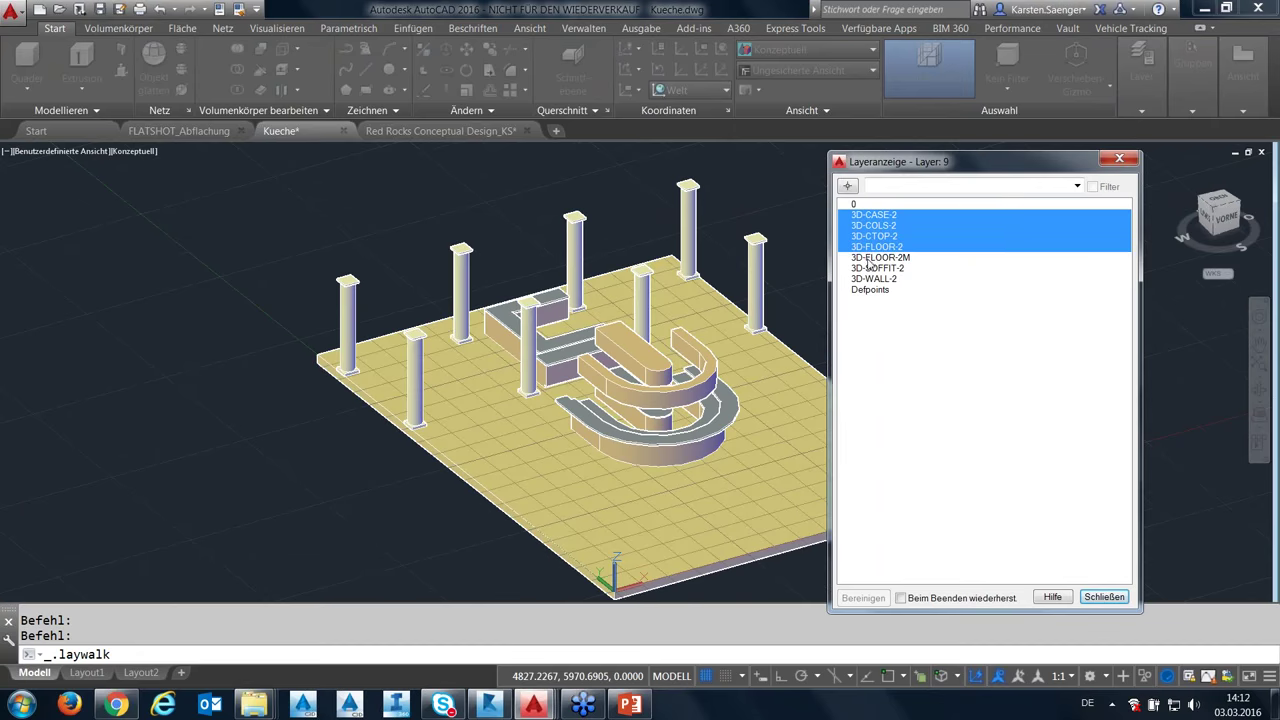
{"action": "left_click", "coordinate": [869, 258], "text": "ctrl"}
{"action": "left_click", "coordinate": [869, 268], "text": "ctrl"}
{"action": "left_click", "coordinate": [869, 279], "text": "ctrl"}
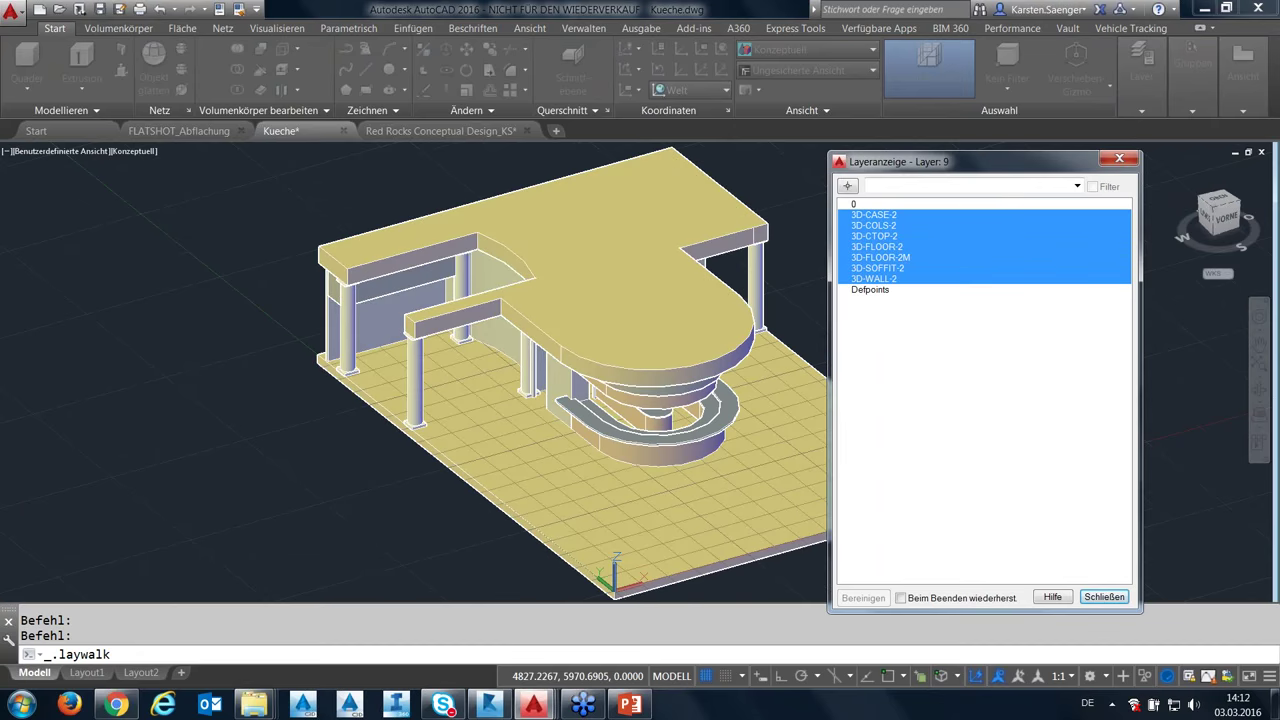
{"action": "left_click", "coordinate": [1104, 597]}
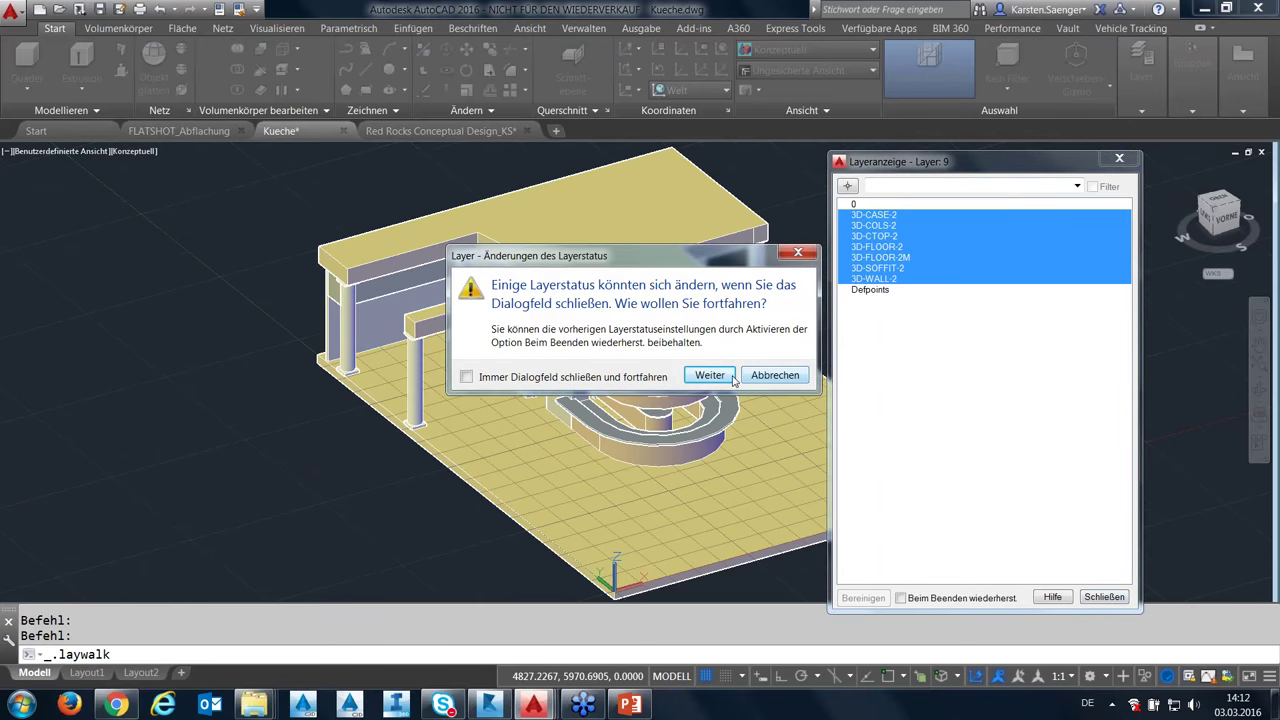
{"action": "left_click", "coordinate": [728, 379]}
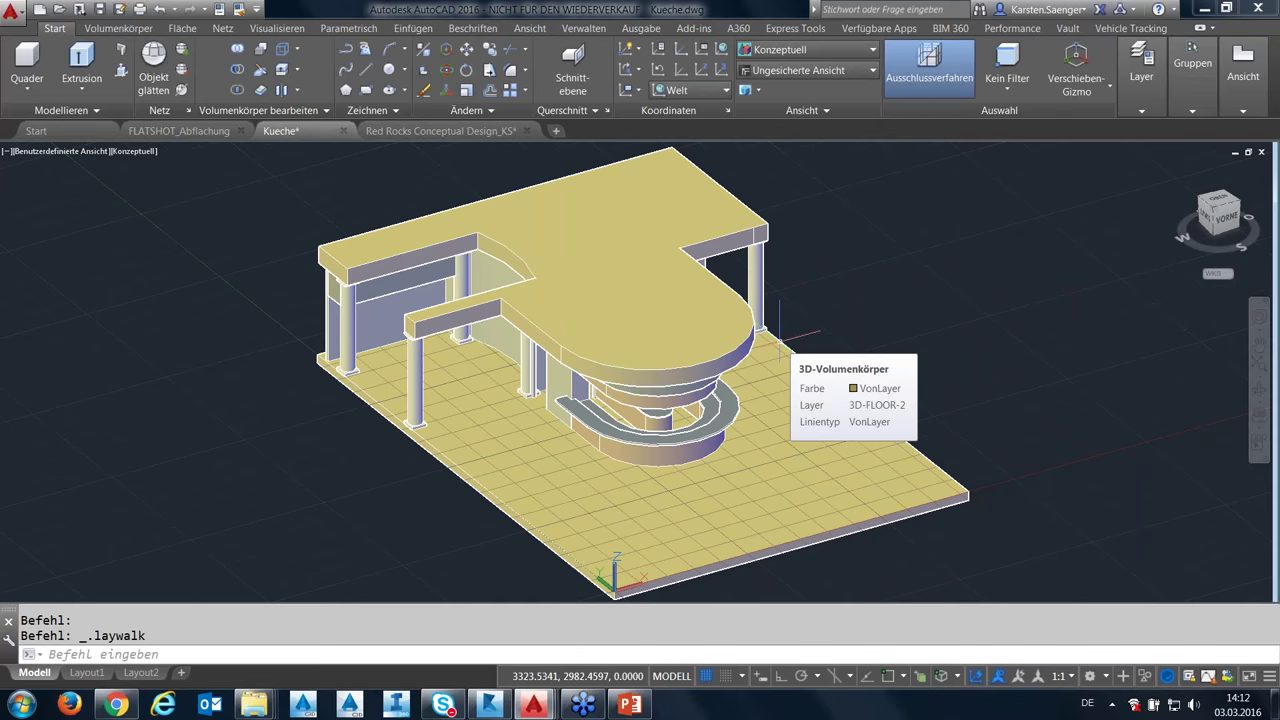
{"action": "left_click", "coordinate": [824, 112]}
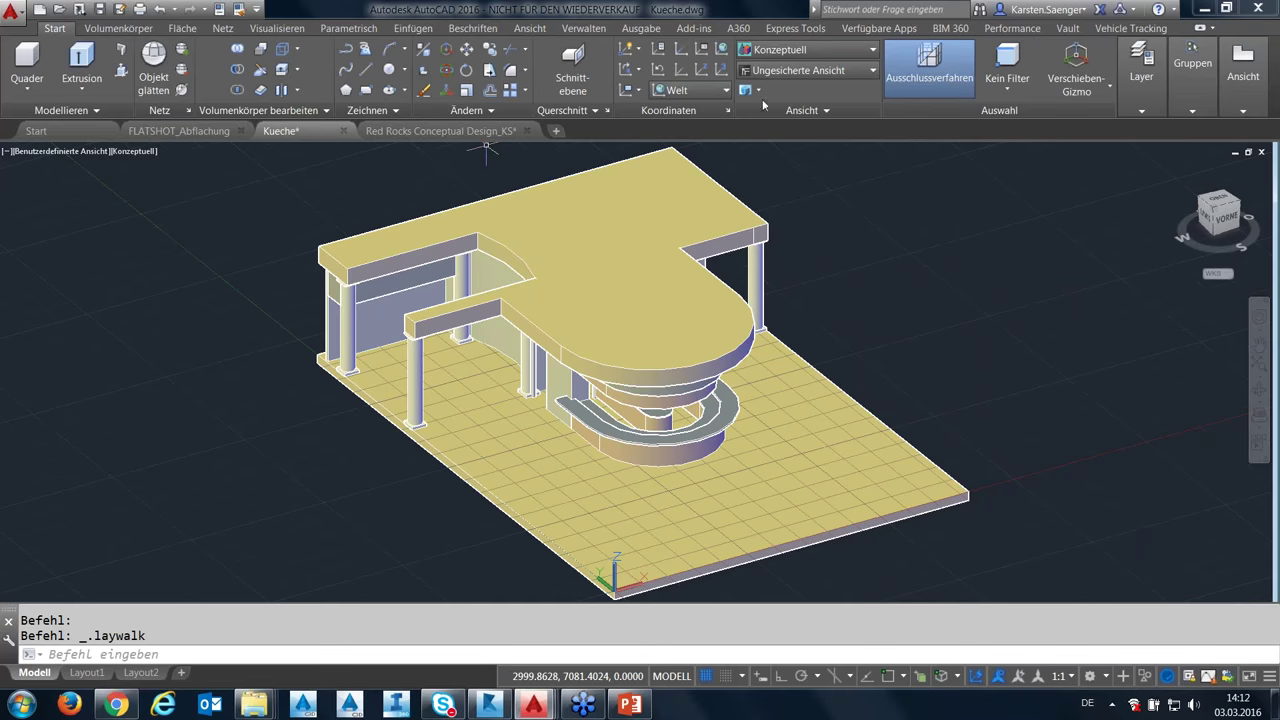
{"action": "left_click", "coordinate": [66, 149]}
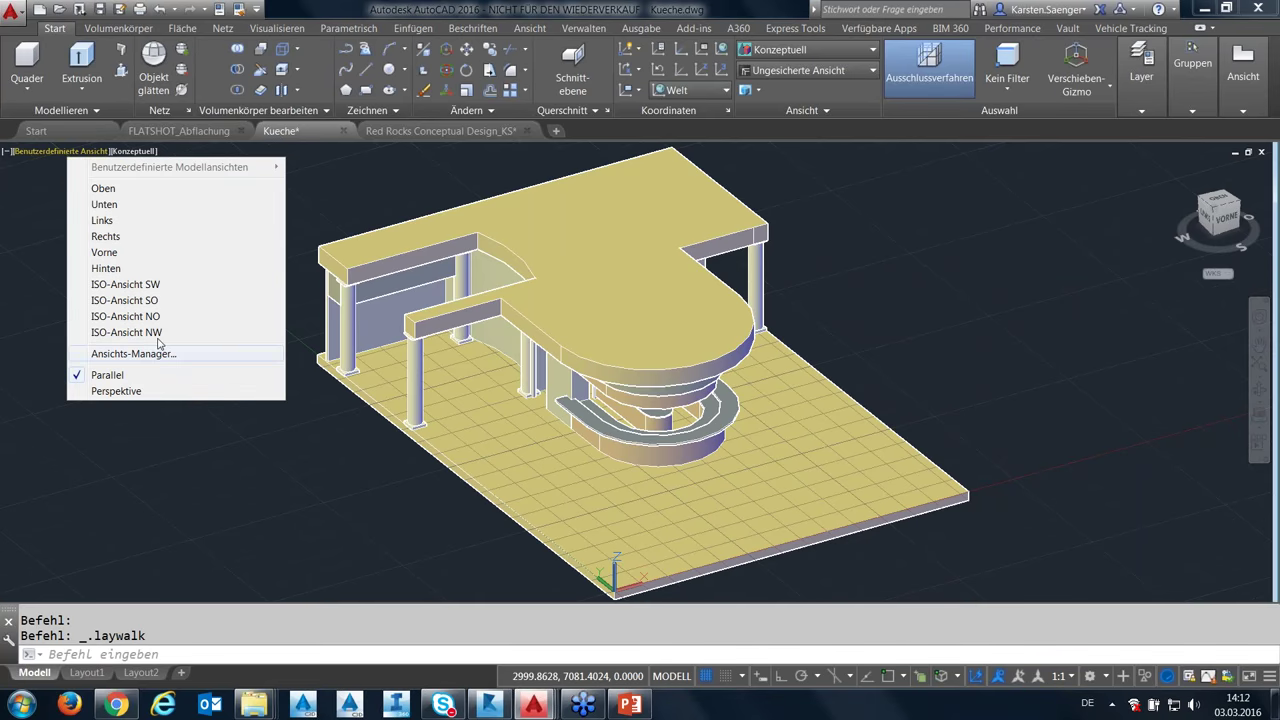
{"action": "left_click", "coordinate": [870, 72]}
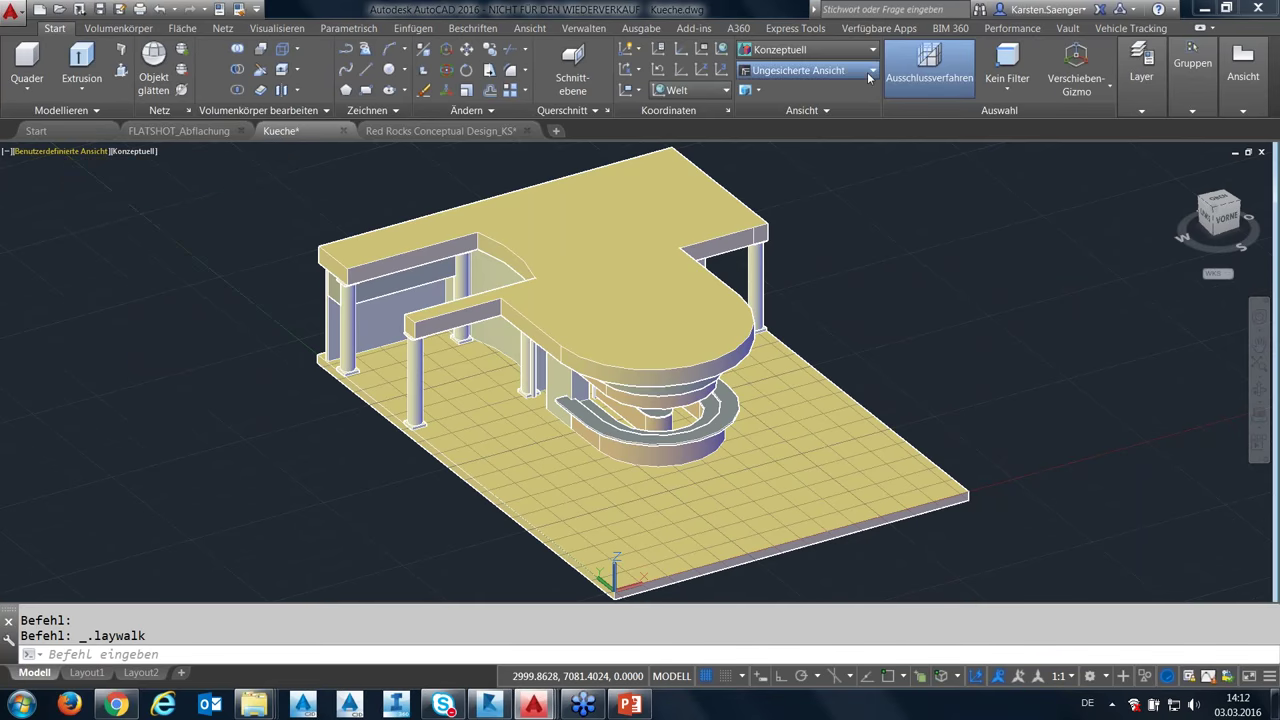
{"action": "left_click", "coordinate": [870, 77]}
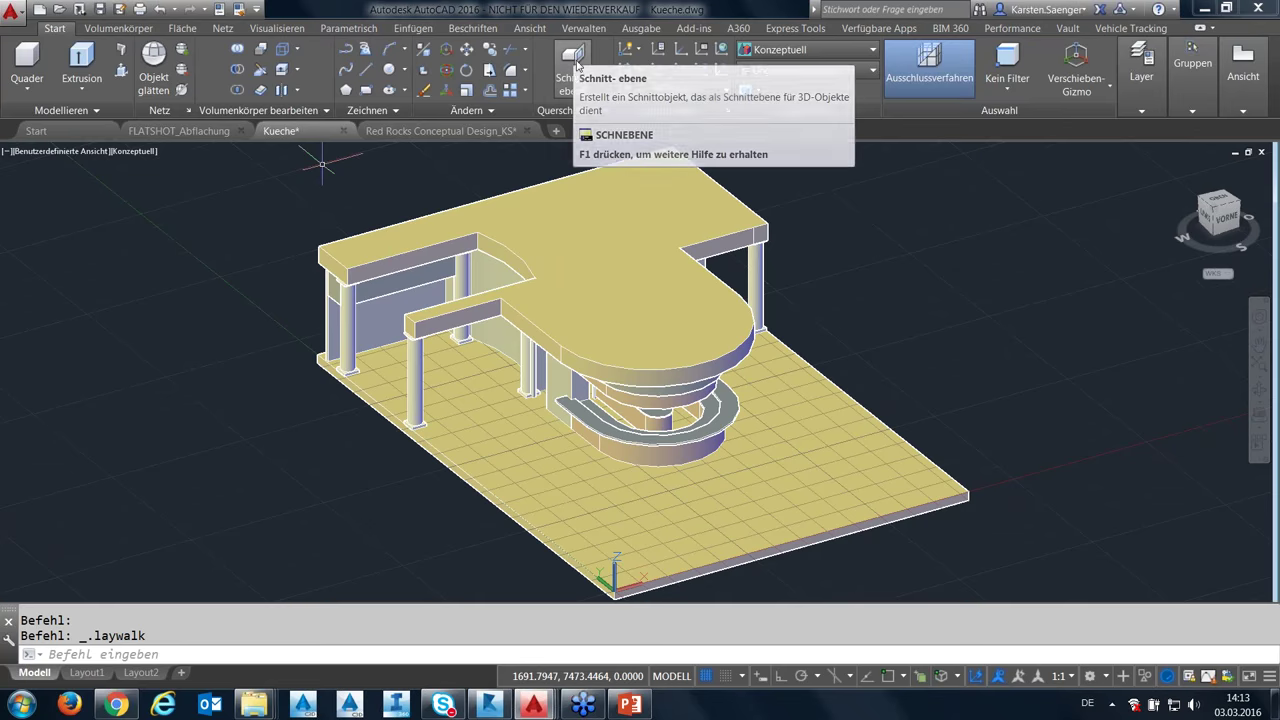
{"action": "mouse_move", "coordinate": [573, 67]}
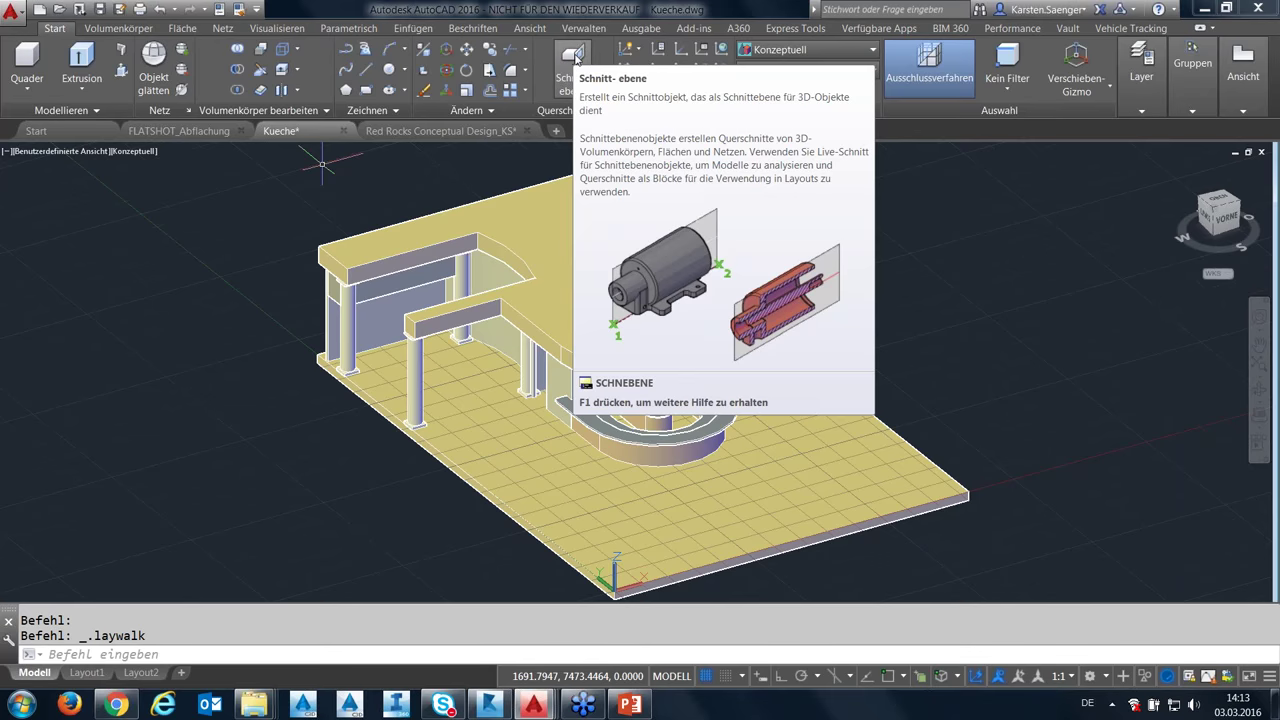
{"action": "key", "text": "F1"}
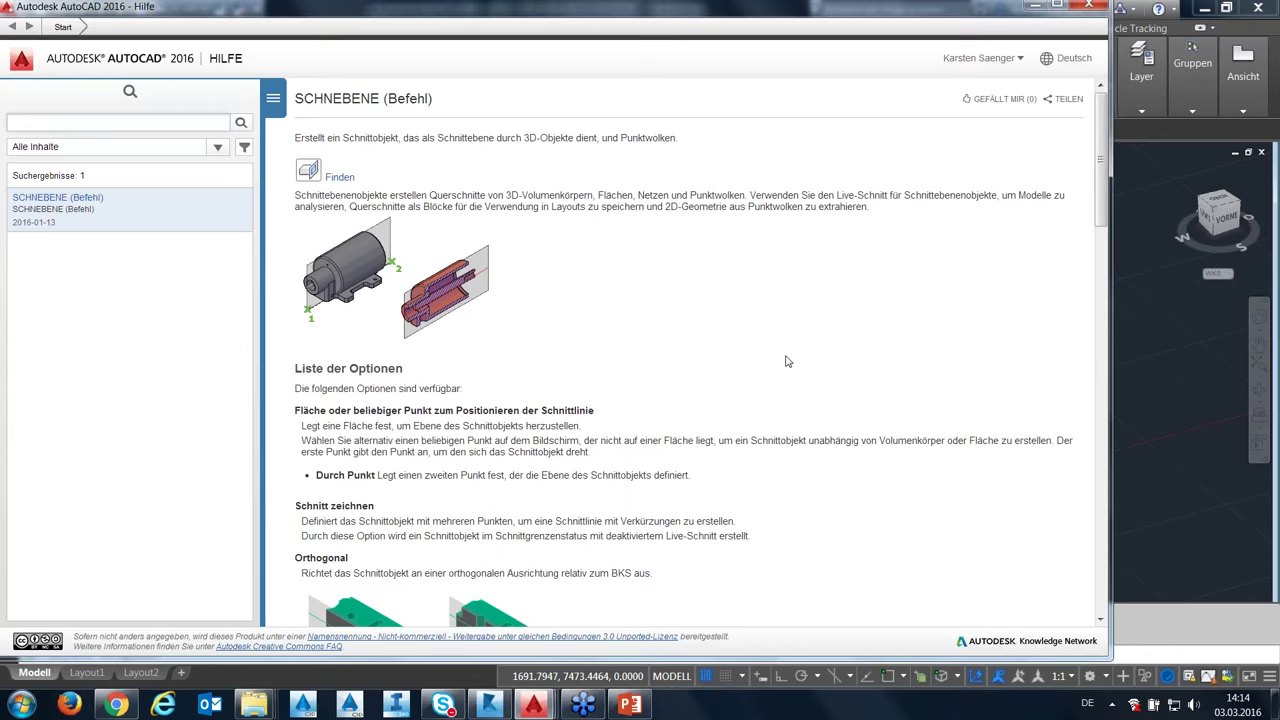
{"action": "scroll", "coordinate": [786, 361], "scroll_direction": "down", "scroll_amount": 3}
{"action": "scroll", "coordinate": [786, 363], "scroll_direction": "down", "scroll_amount": 2}
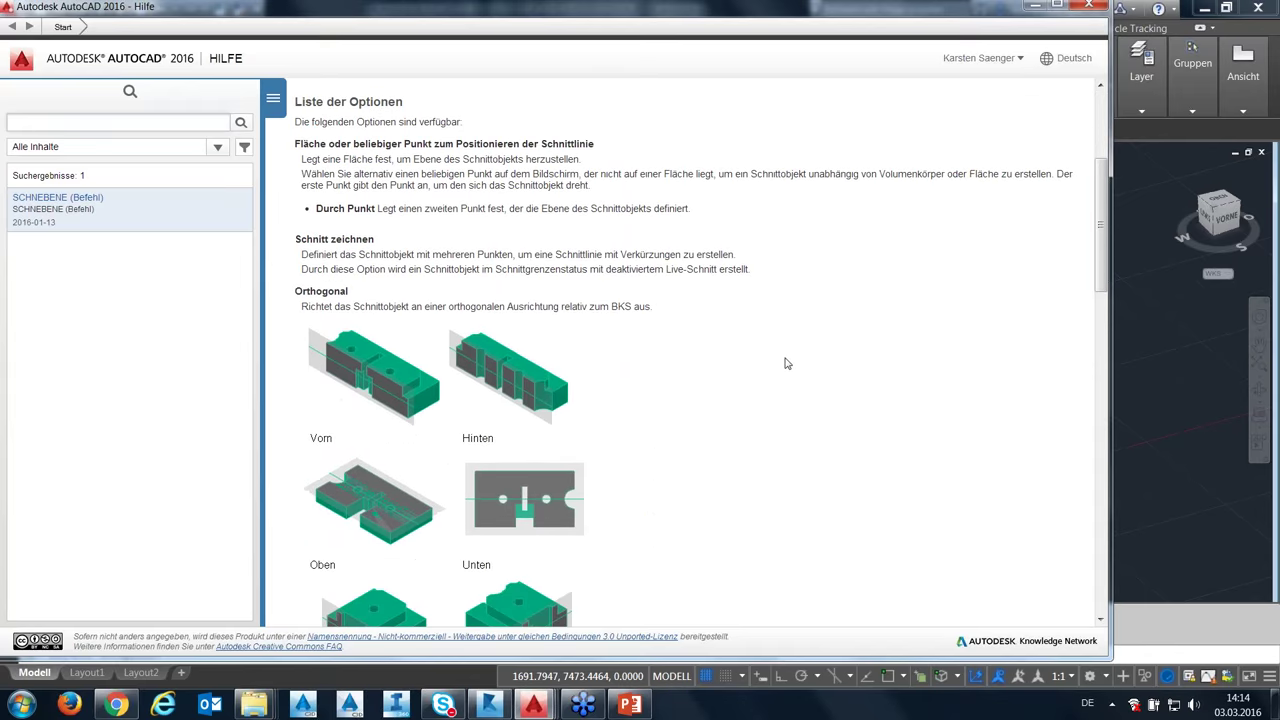
{"action": "scroll", "coordinate": [786, 363], "scroll_direction": "down", "scroll_amount": 1}
{"action": "scroll", "coordinate": [786, 363], "scroll_direction": "down", "scroll_amount": 1}
{"action": "scroll", "coordinate": [786, 363], "scroll_direction": "down", "scroll_amount": 2}
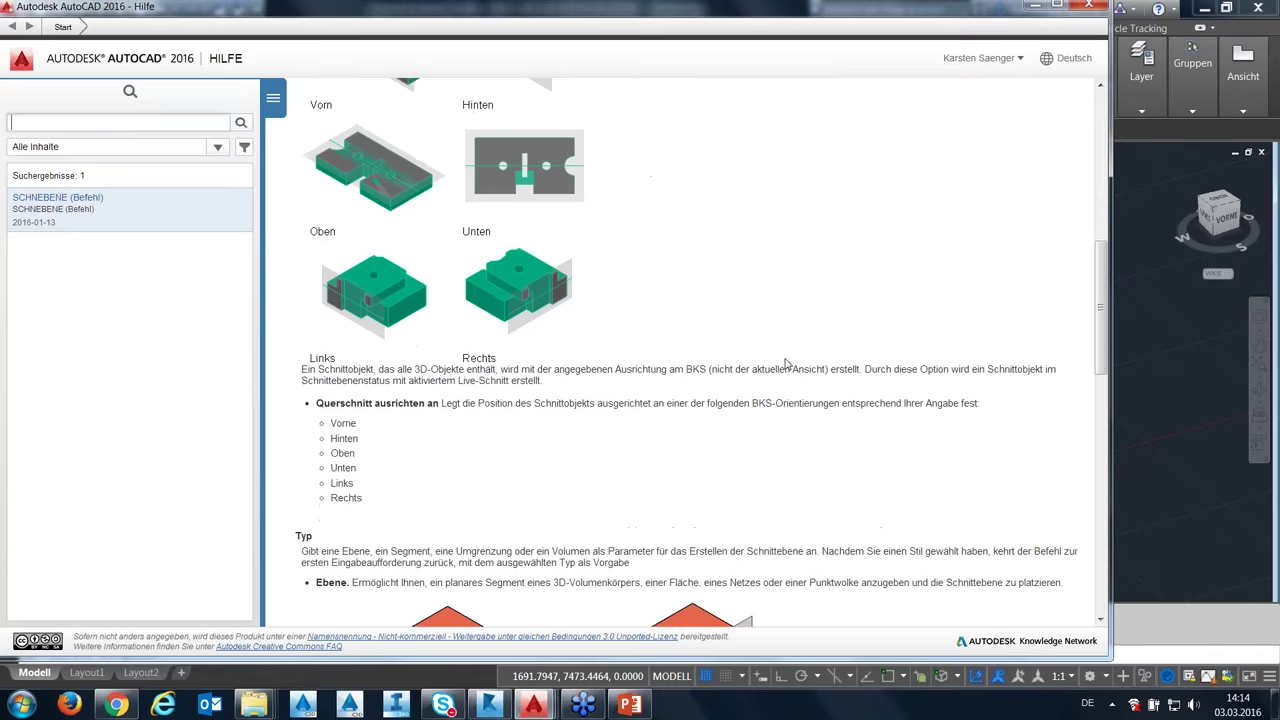
{"action": "scroll", "coordinate": [786, 363], "scroll_direction": "down", "scroll_amount": 2}
{"action": "scroll", "coordinate": [786, 363], "scroll_direction": "down", "scroll_amount": 1}
{"action": "scroll", "coordinate": [786, 363], "scroll_direction": "down", "scroll_amount": 1}
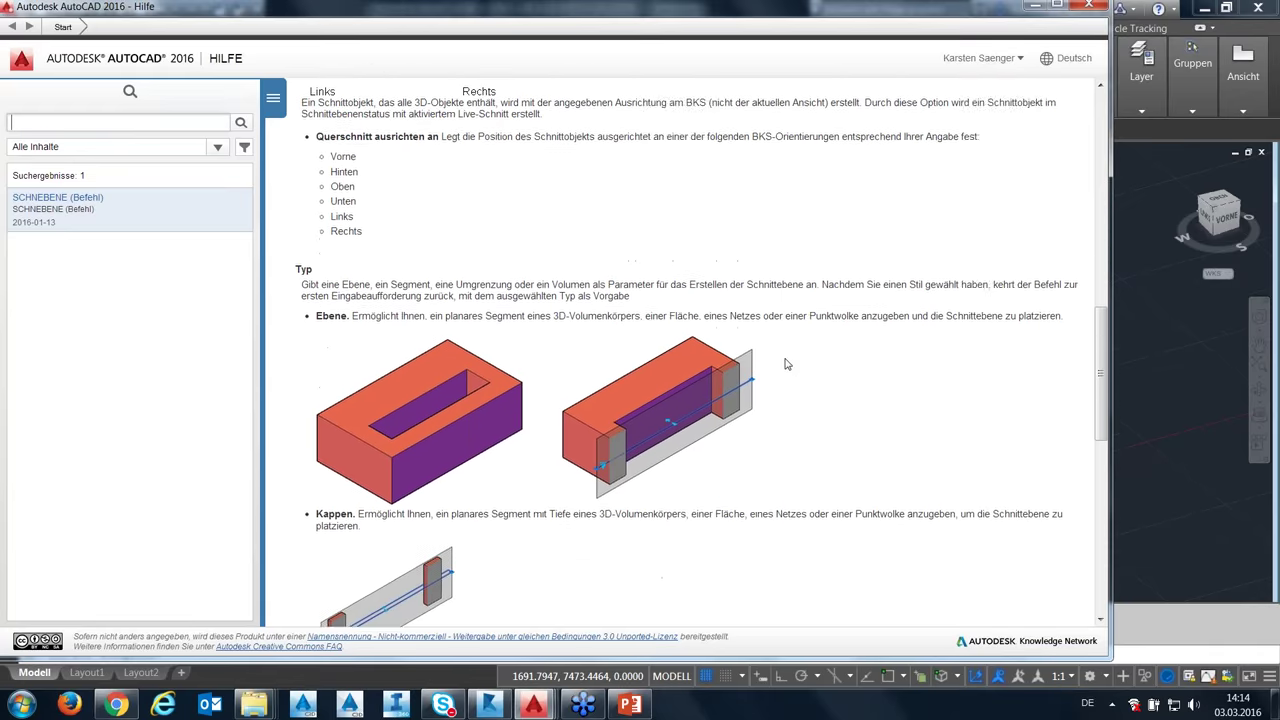
{"action": "scroll", "coordinate": [786, 363], "scroll_direction": "down", "scroll_amount": 2}
{"action": "scroll", "coordinate": [786, 363], "scroll_direction": "down", "scroll_amount": 3}
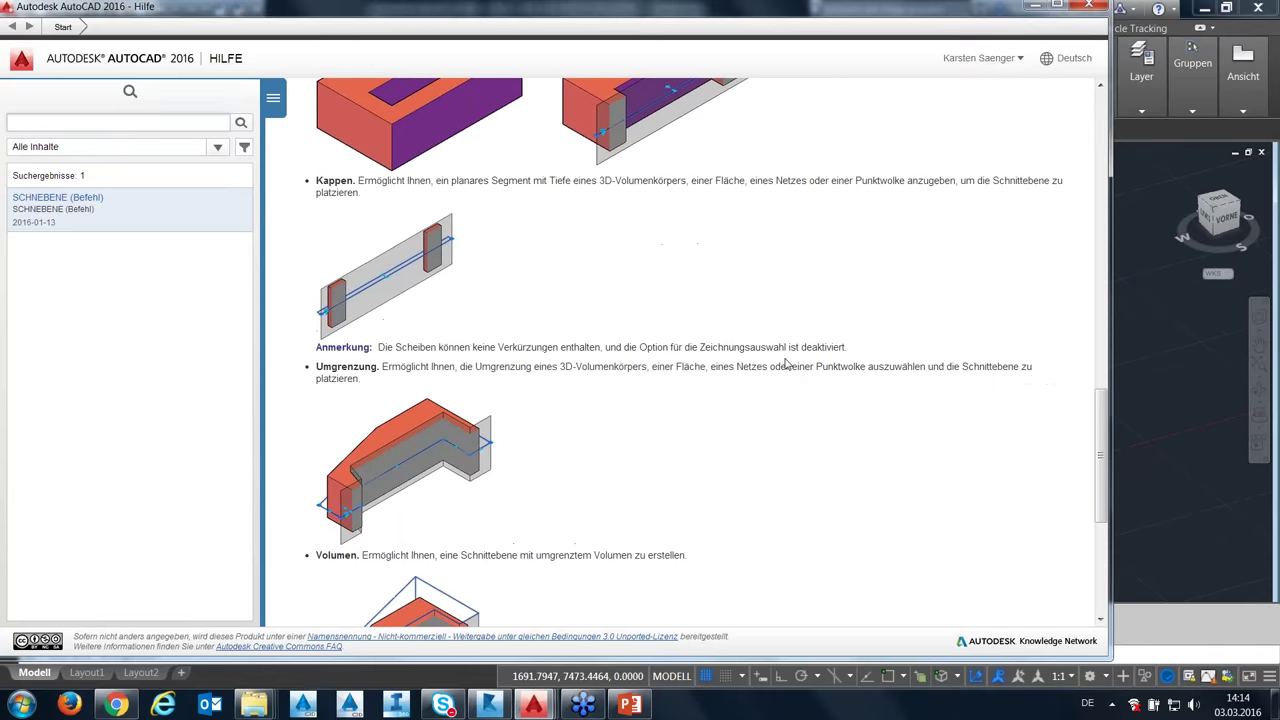
{"action": "scroll", "coordinate": [786, 364], "scroll_direction": "down", "scroll_amount": 2}
{"action": "scroll", "coordinate": [786, 364], "scroll_direction": "down", "scroll_amount": 1}
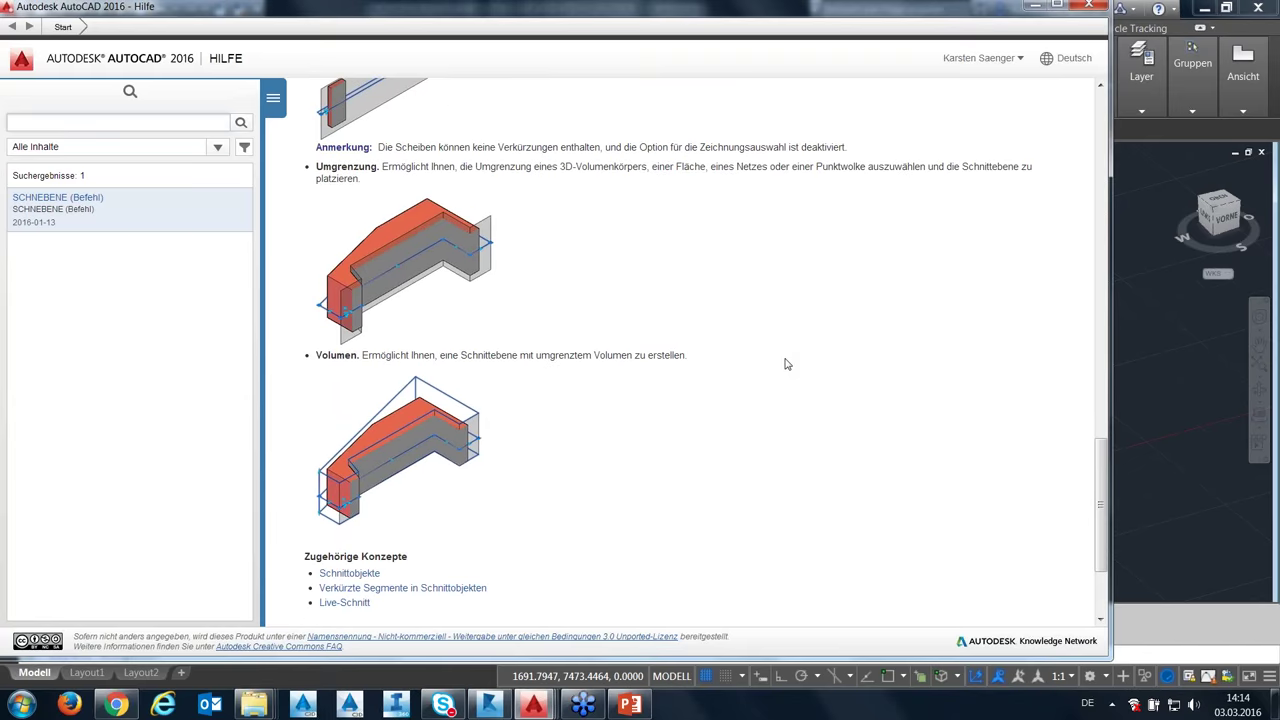
{"action": "scroll", "coordinate": [786, 364], "scroll_direction": "up", "scroll_amount": 2}
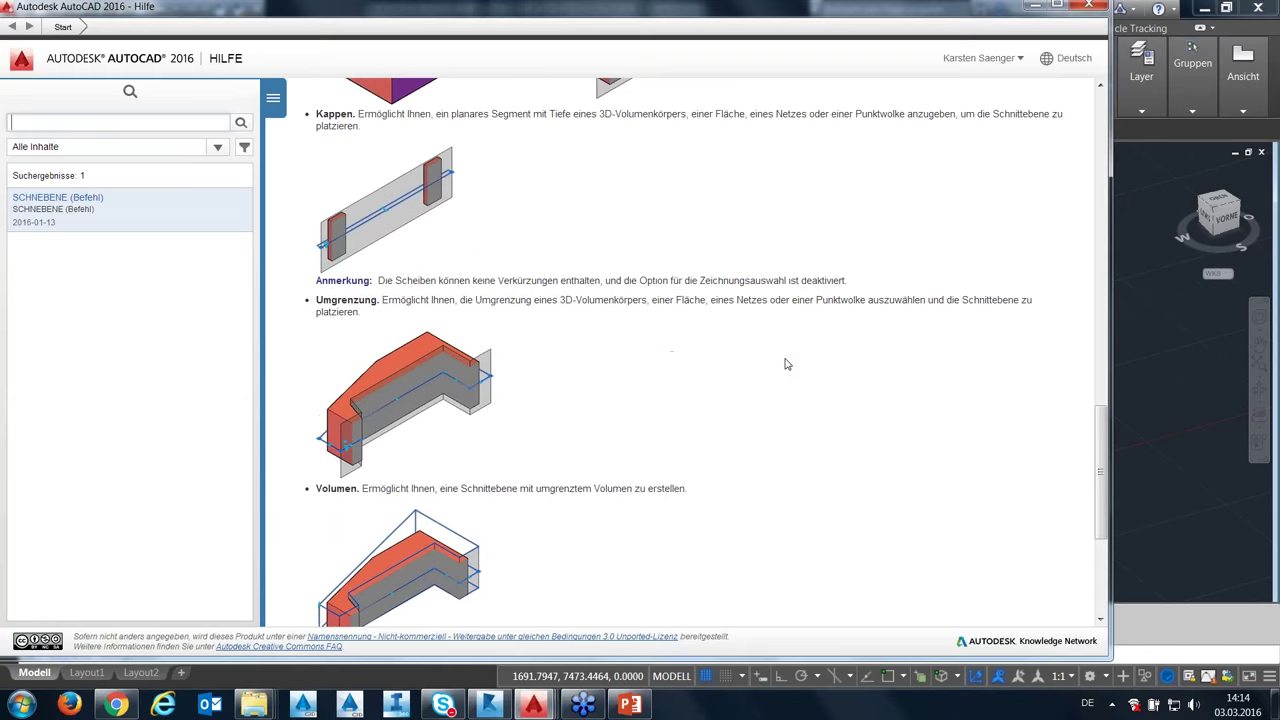
{"action": "scroll", "coordinate": [786, 364], "scroll_direction": "up", "scroll_amount": 1}
{"action": "scroll", "coordinate": [786, 363], "scroll_direction": "up", "scroll_amount": 2}
{"action": "scroll", "coordinate": [786, 362], "scroll_direction": "up", "scroll_amount": 3}
{"action": "scroll", "coordinate": [786, 361], "scroll_direction": "up", "scroll_amount": 2}
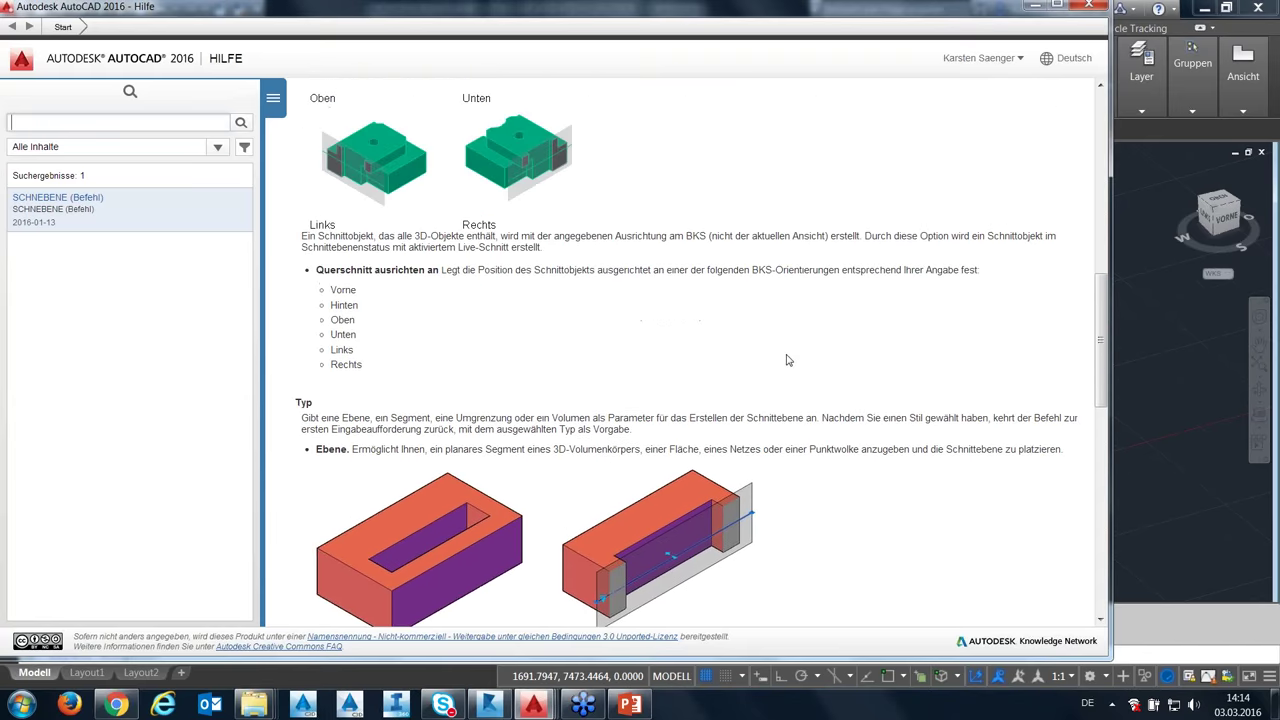
{"action": "scroll", "coordinate": [786, 361], "scroll_direction": "up", "scroll_amount": 3}
{"action": "scroll", "coordinate": [786, 361], "scroll_direction": "up", "scroll_amount": 1}
{"action": "scroll", "coordinate": [787, 360], "scroll_direction": "up", "scroll_amount": 2}
{"action": "scroll", "coordinate": [786, 360], "scroll_direction": "up", "scroll_amount": 1}
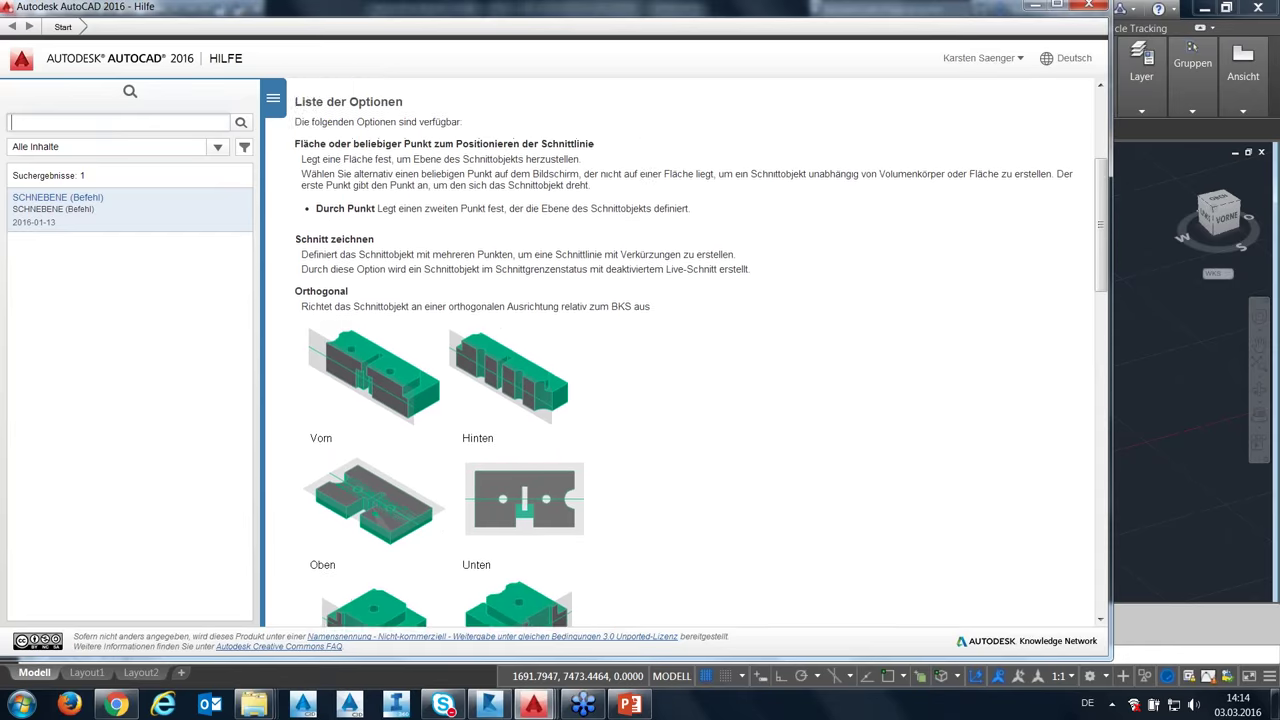
{"action": "scroll", "coordinate": [786, 360], "scroll_direction": "up", "scroll_amount": 1}
{"action": "scroll", "coordinate": [786, 360], "scroll_direction": "up", "scroll_amount": 1}
{"action": "scroll", "coordinate": [786, 360], "scroll_direction": "up", "scroll_amount": 1}
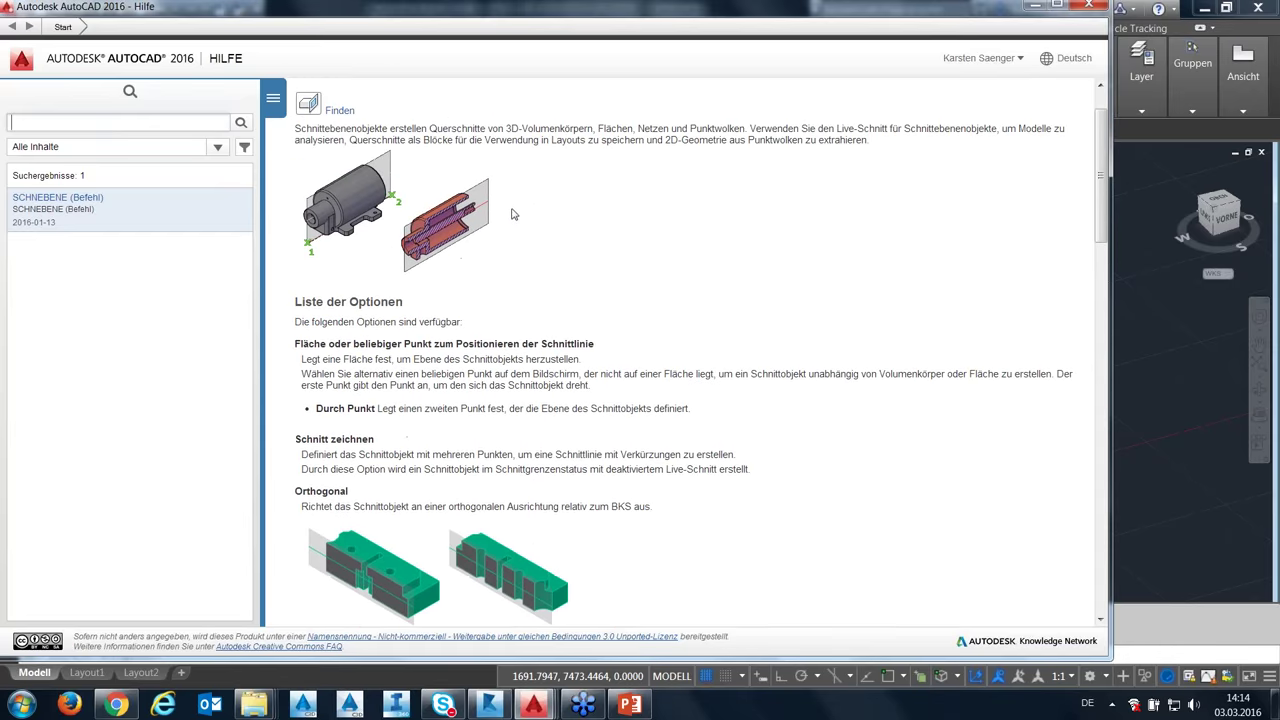
Switch the section-plane Help page to English.
{"action": "left_click", "coordinate": [1066, 62]}
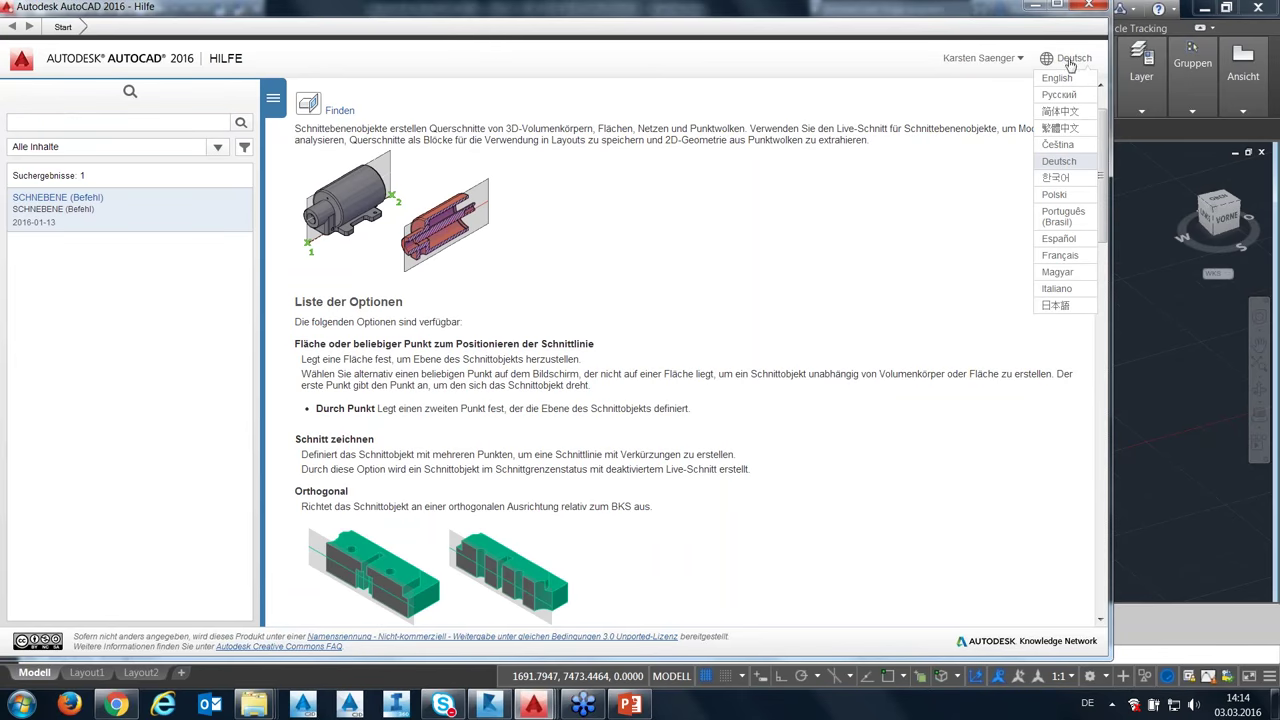
{"action": "left_click", "coordinate": [912, 227]}
{"action": "scroll", "coordinate": [912, 227], "scroll_direction": "up", "scroll_amount": 1}
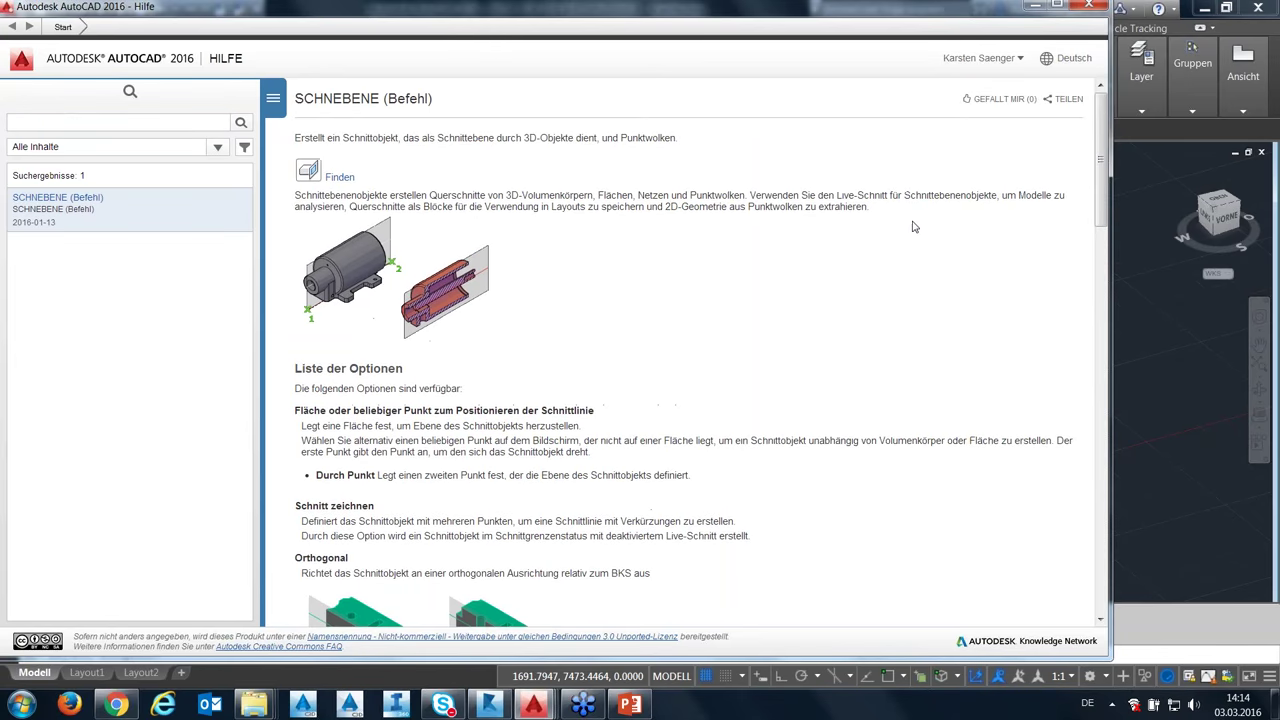
{"action": "left_click", "coordinate": [1068, 62]}
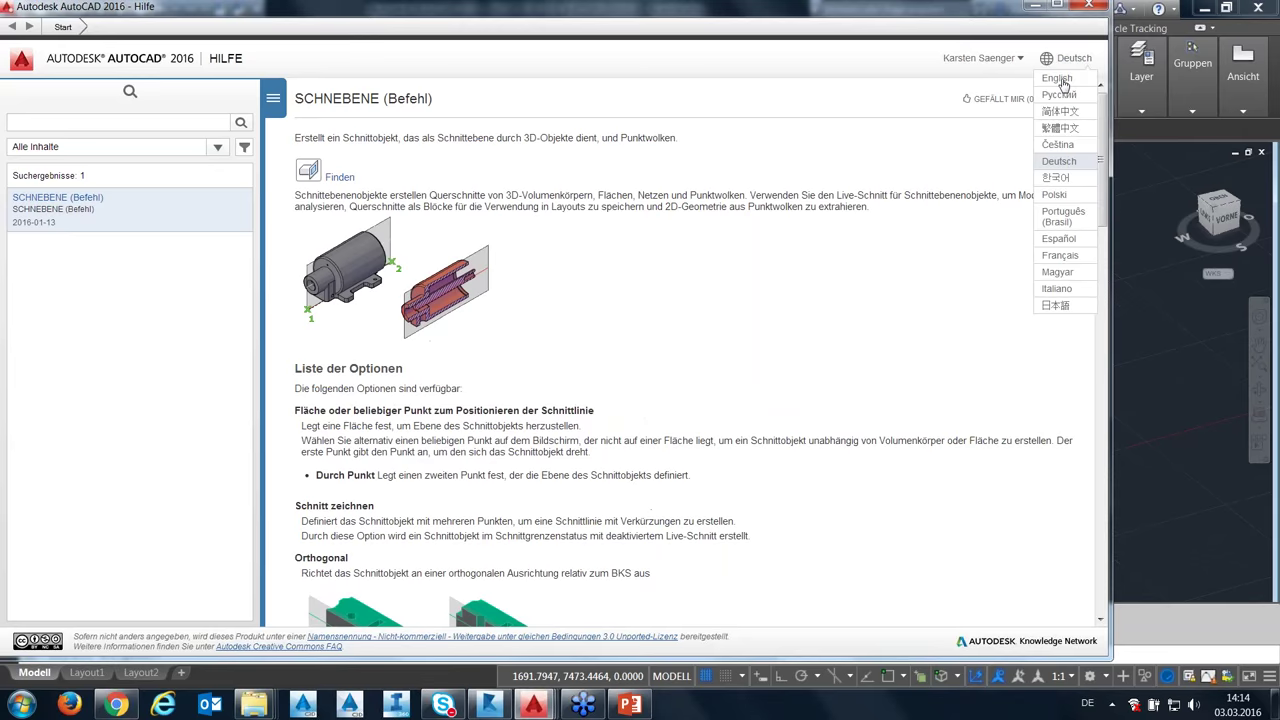
{"action": "left_click", "coordinate": [1058, 79]}
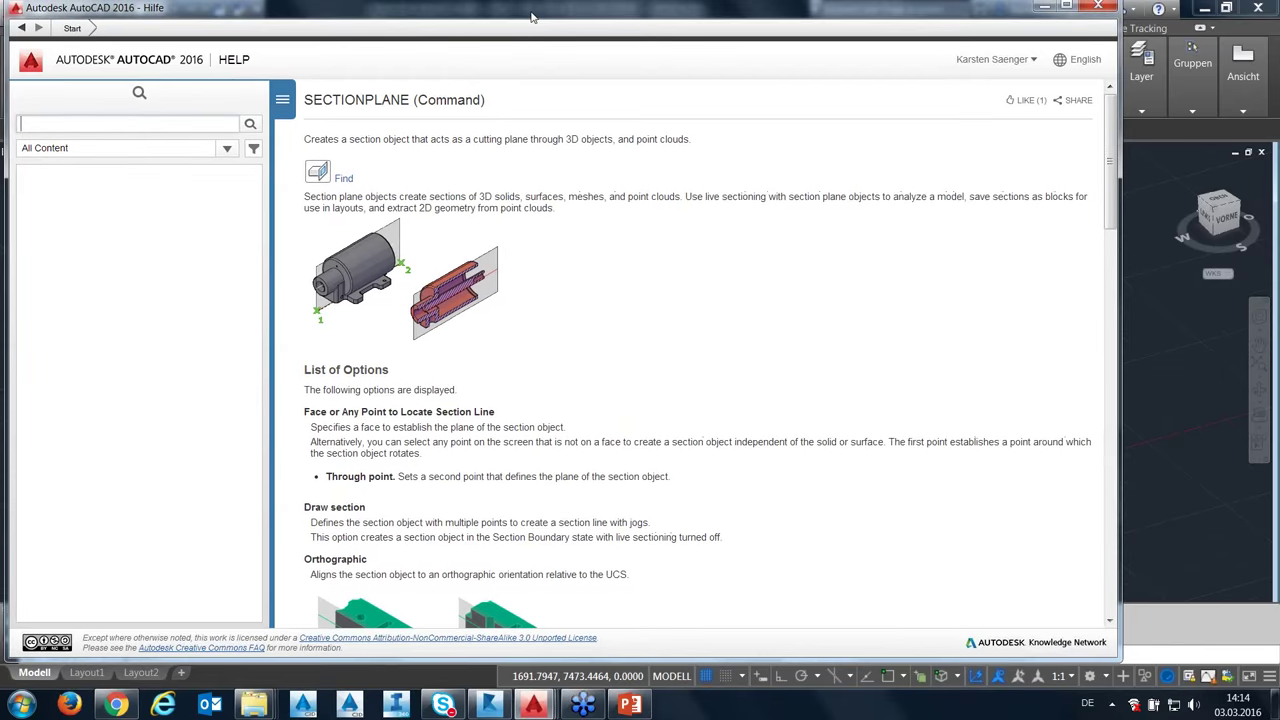
Select SECTIONPLANE in the help title, close Help, and start the Section Plane command.
{"action": "left_click_drag", "start_coordinate": [521, 9], "coordinate": [543, 25]}
{"action": "left_click_drag", "start_coordinate": [422, 114], "coordinate": [318, 114]}
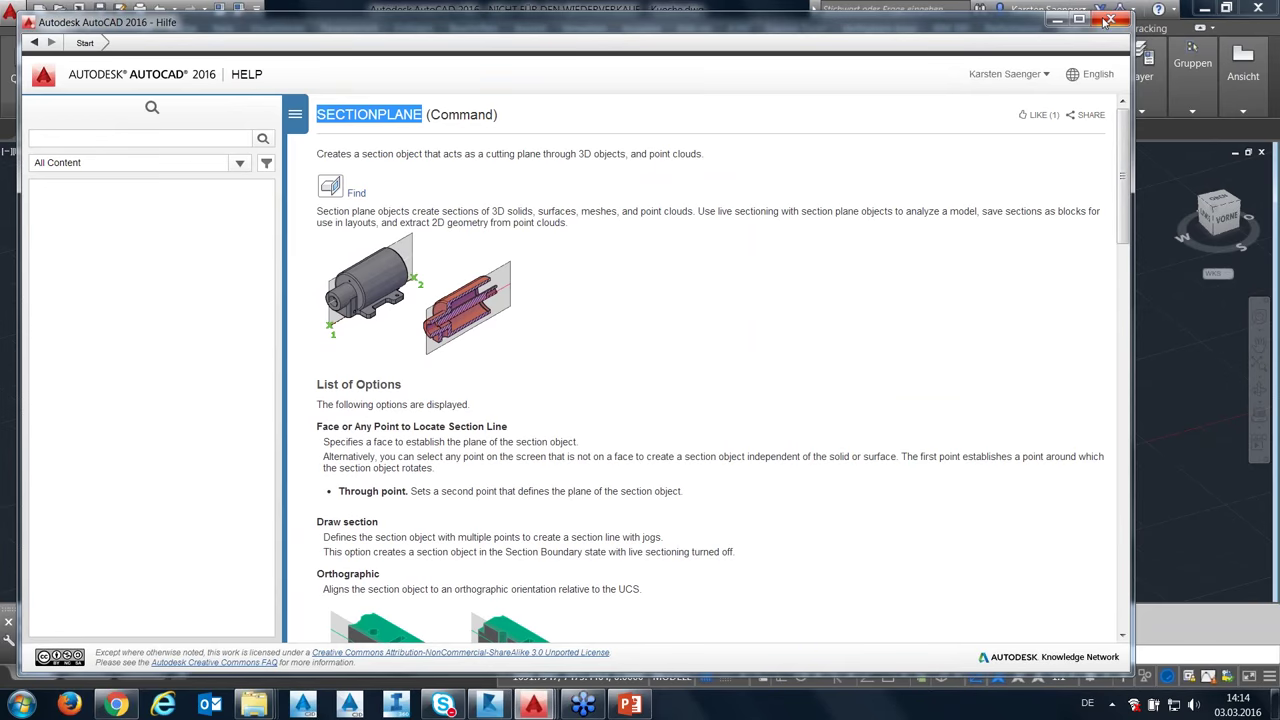
{"action": "left_click", "coordinate": [1108, 19]}
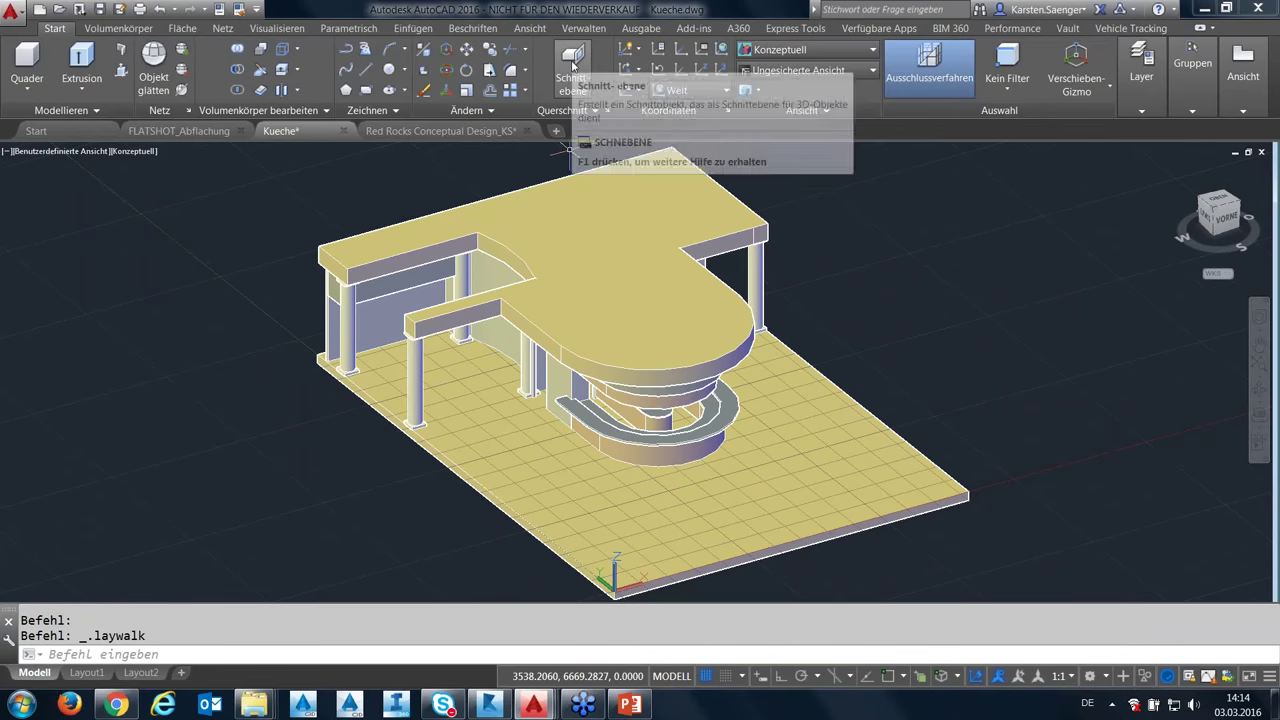
{"action": "left_click", "coordinate": [573, 65]}
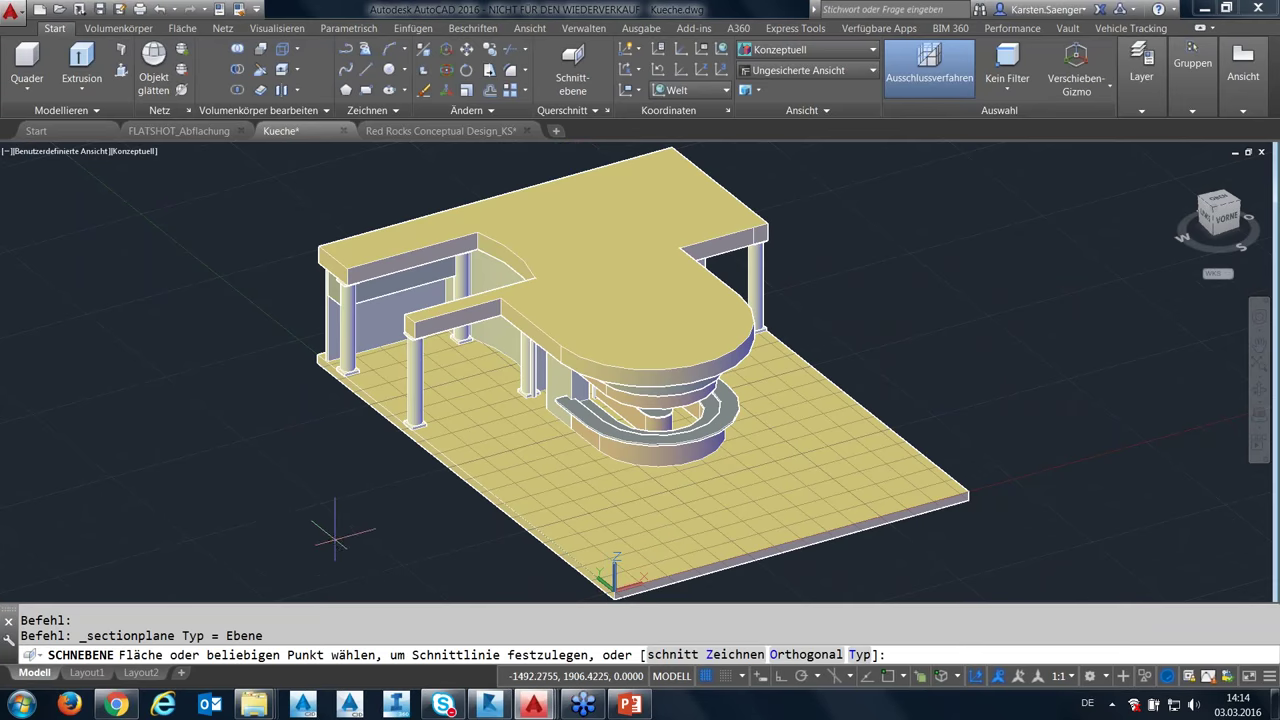
Shift the kitchen view and try the section plane's Orthogonal option, then cancel.
{"action": "scroll", "coordinate": [337, 541], "scroll_direction": "down", "scroll_amount": 1}
{"action": "scroll", "coordinate": [331, 523], "scroll_direction": "down", "scroll_amount": 2}
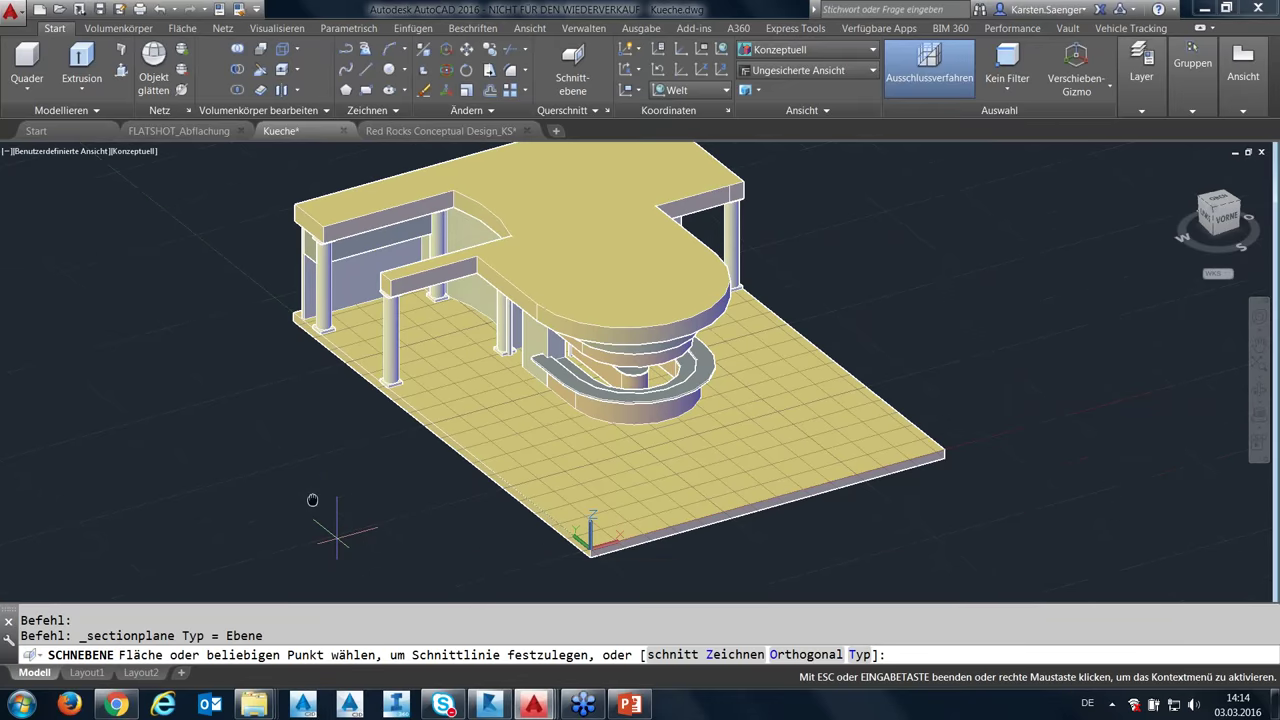
{"action": "scroll", "coordinate": [345, 464], "scroll_direction": "down", "scroll_amount": 1}
{"action": "middle_click_drag", "start_coordinate": [345, 467], "coordinate": [369, 469]}
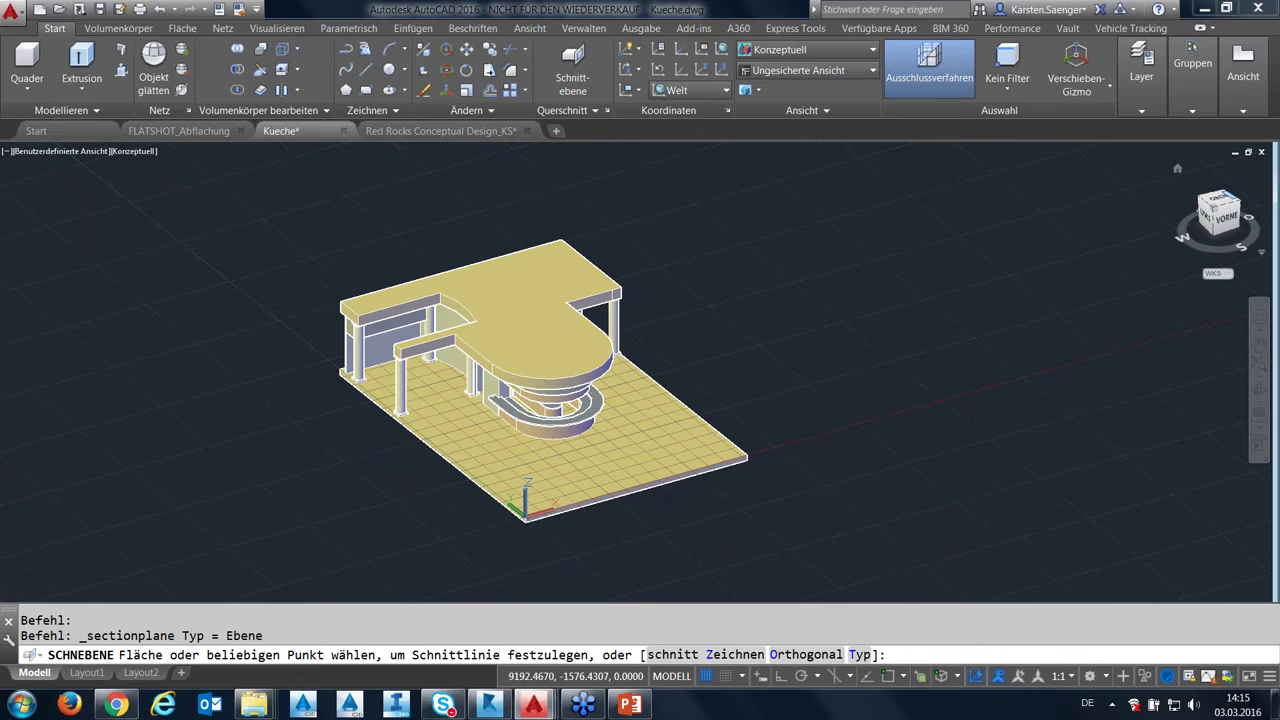
{"action": "mouse_move", "coordinate": [1218, 213]}
{"action": "type", "text": "O"}
{"action": "key", "text": "Return"}
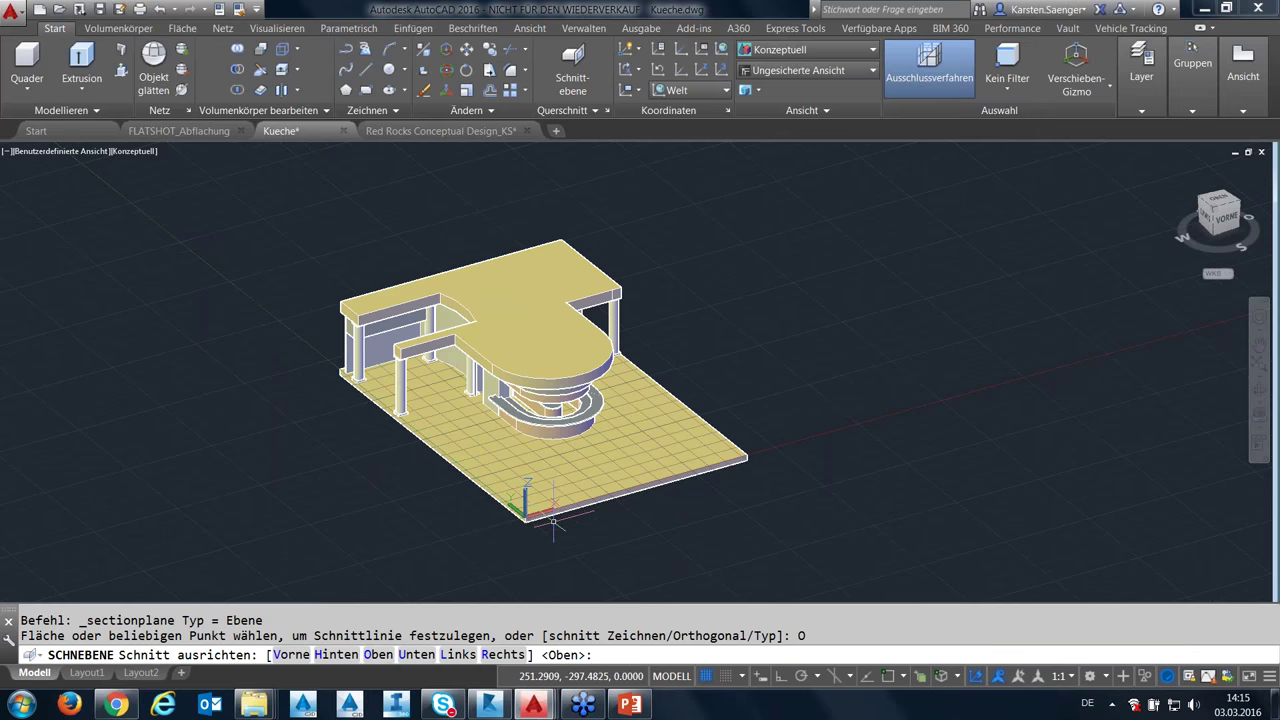
{"action": "key", "text": "Escape"}
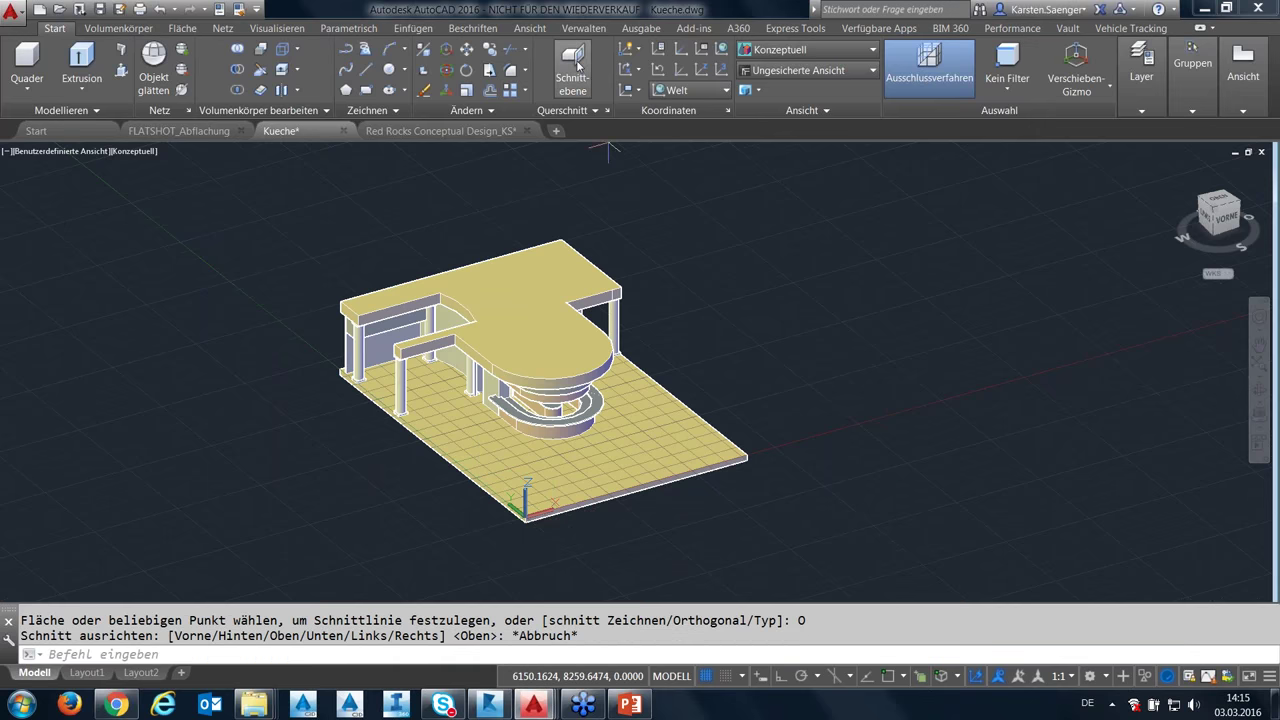
Restart the section plane, try its Type option, cancel, and start it again.
{"action": "left_click", "coordinate": [574, 62]}
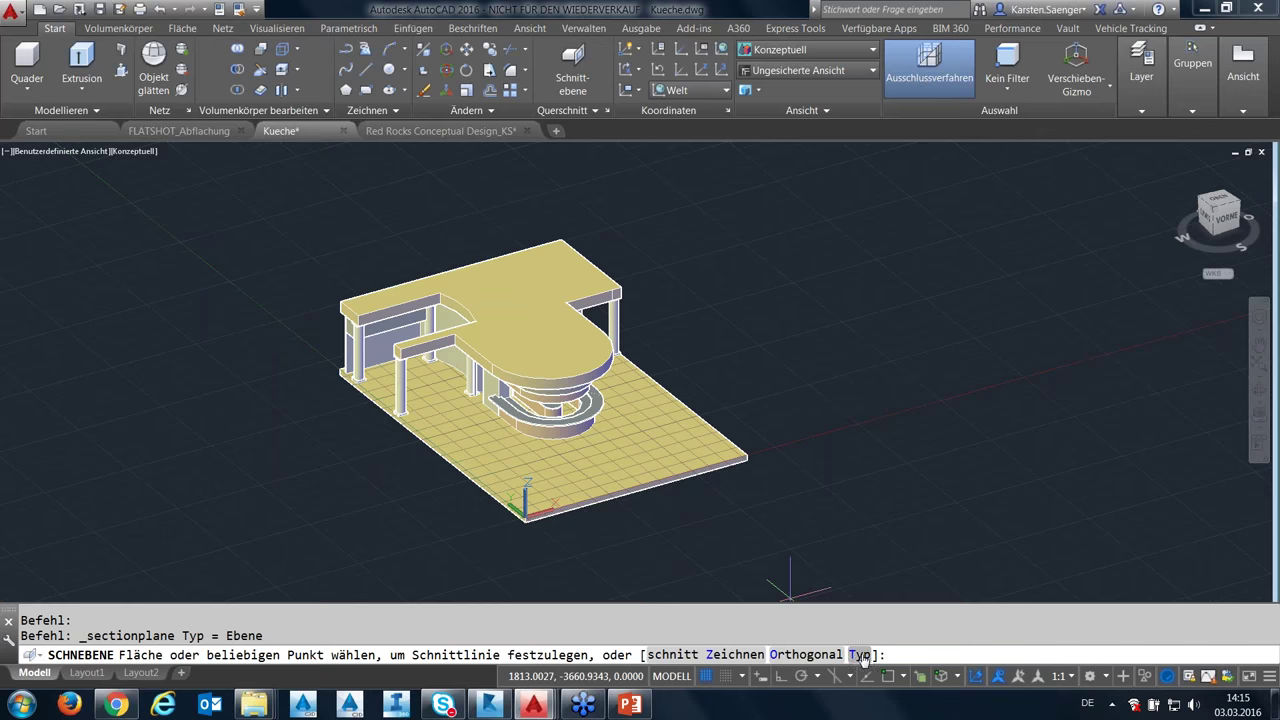
{"action": "left_click", "coordinate": [860, 655]}
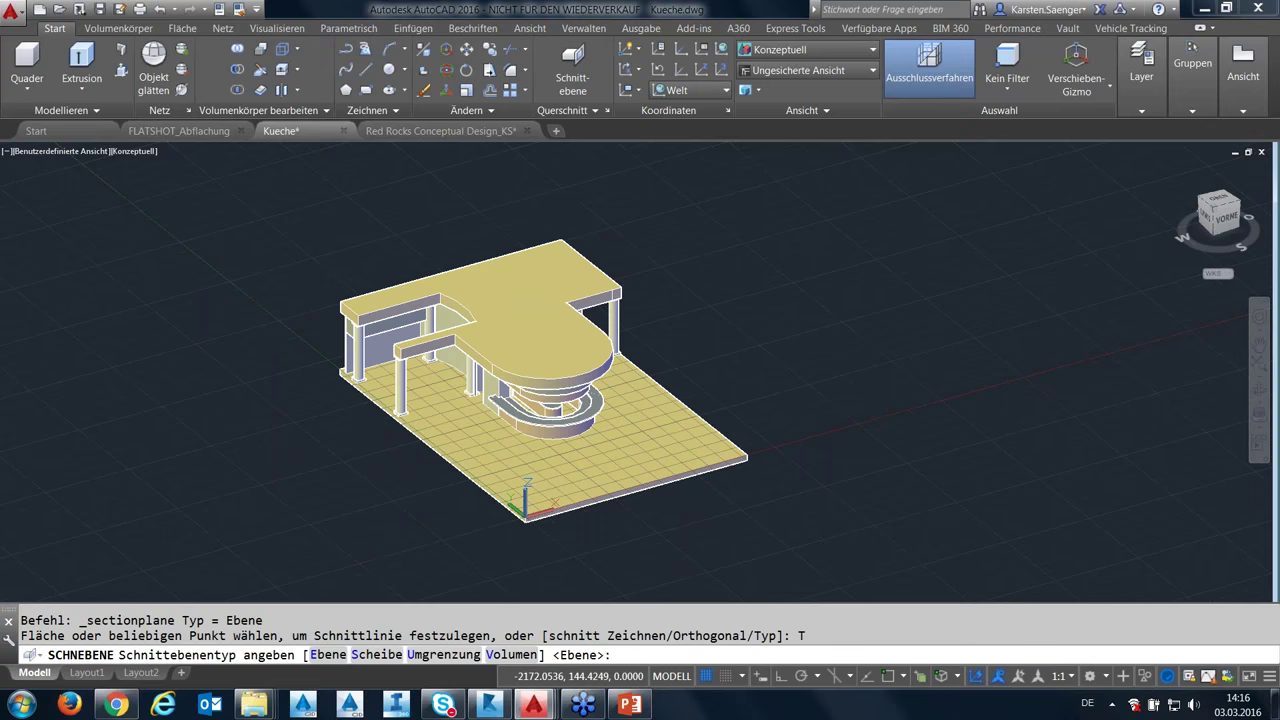
{"action": "key", "text": "Escape"}
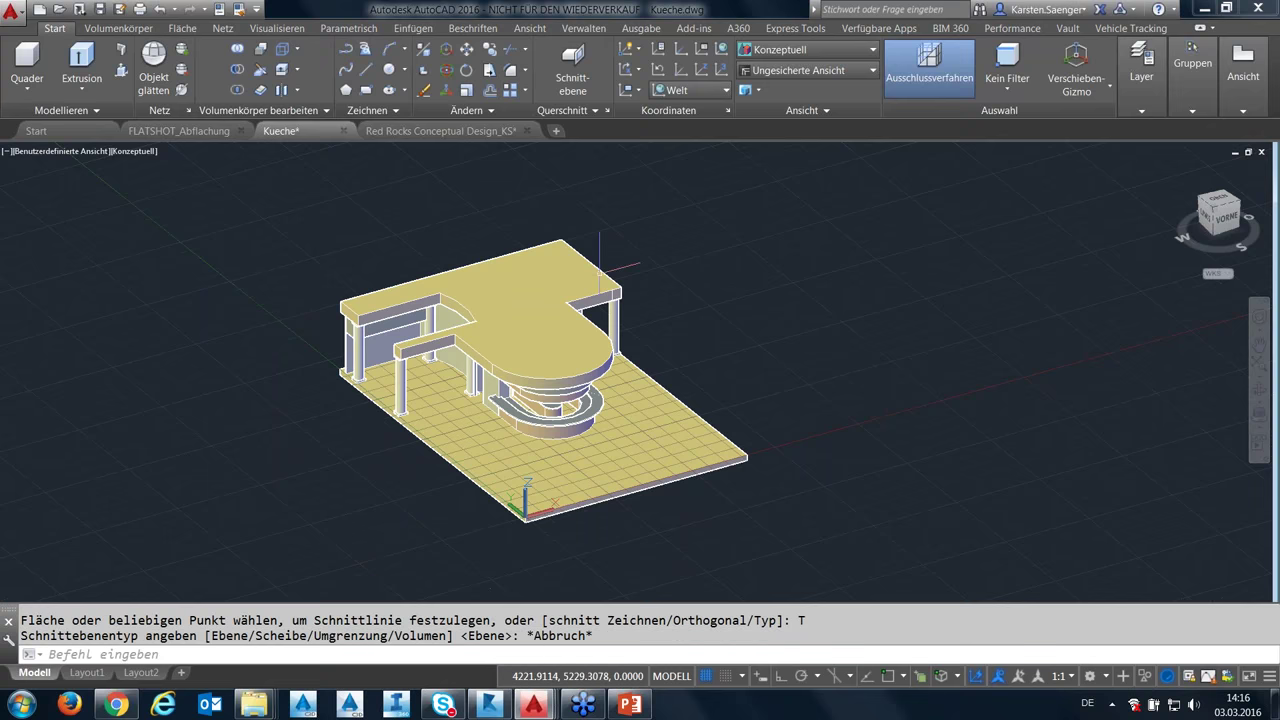
{"action": "mouse_move", "coordinate": [600, 270]}
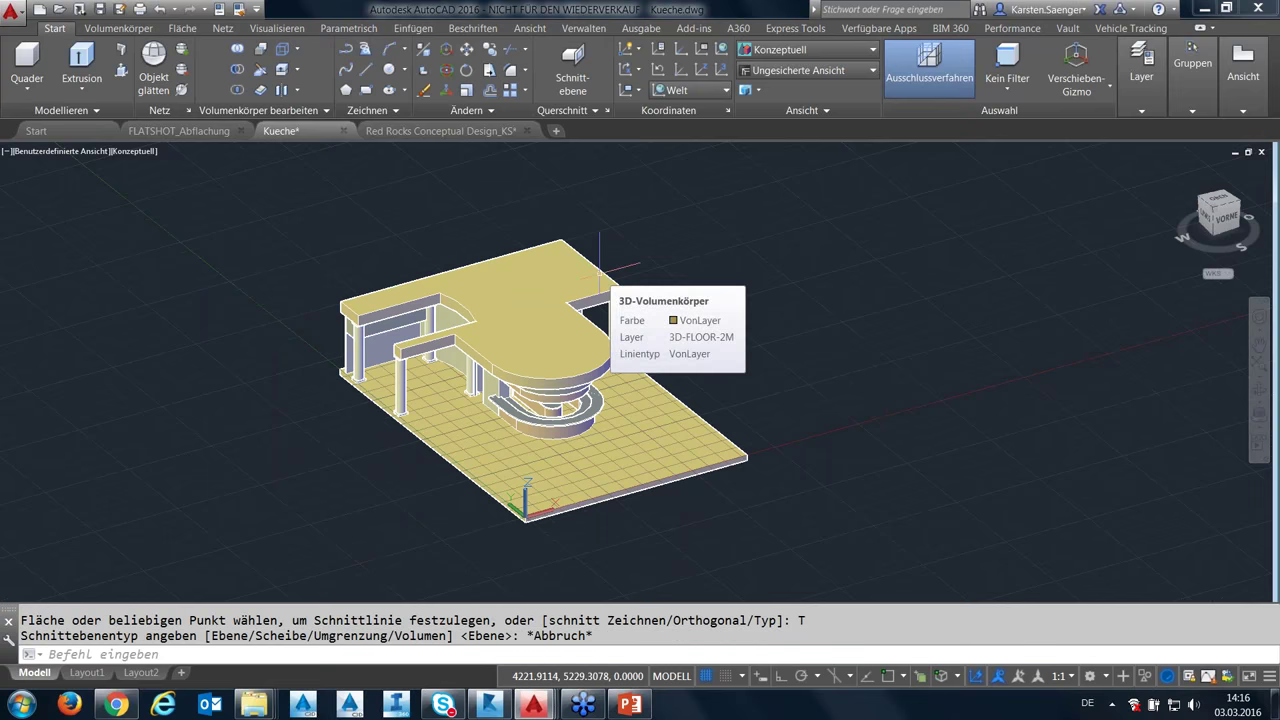
{"action": "left_click", "coordinate": [579, 74]}
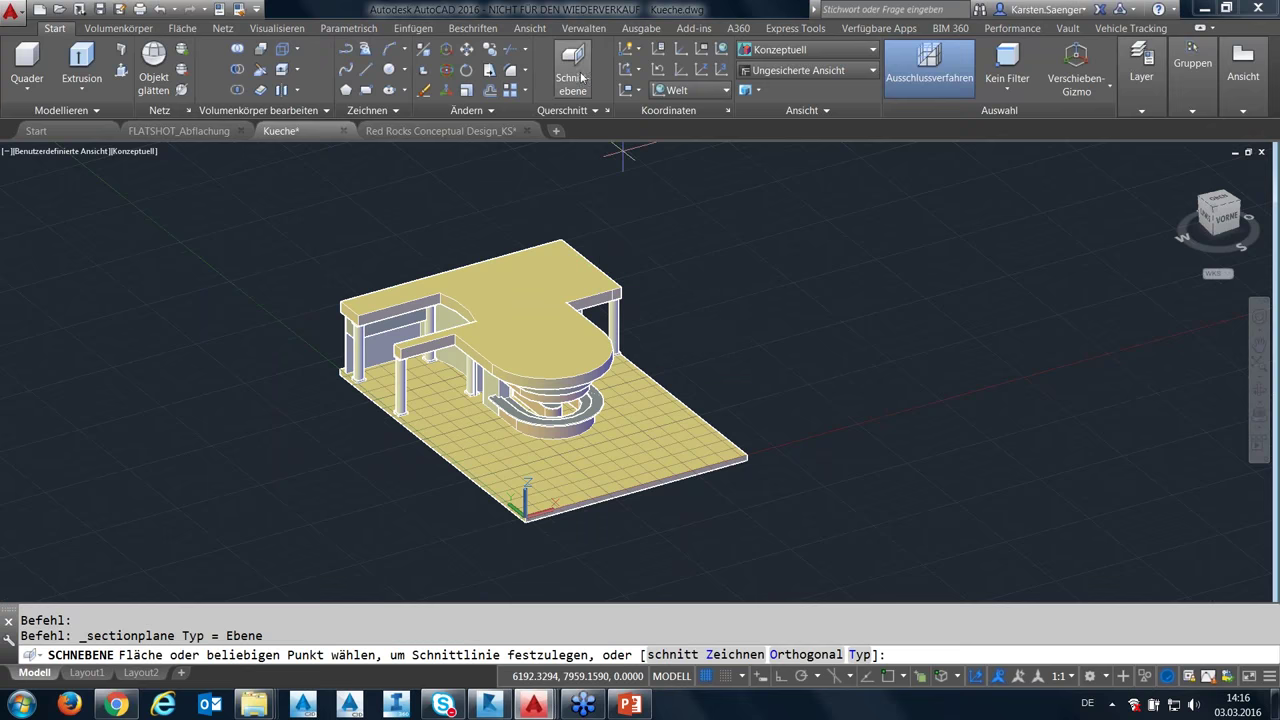
{"action": "left_click", "coordinate": [692, 657]}
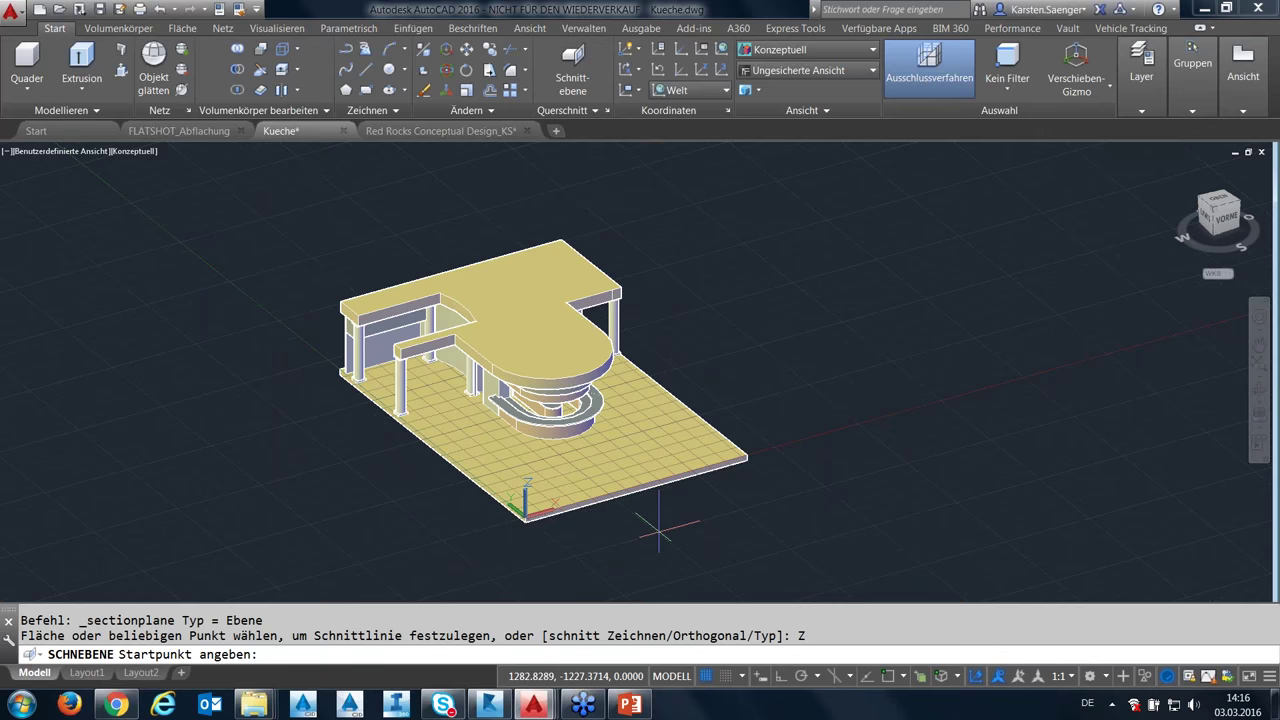
{"action": "left_click", "coordinate": [659, 530]}
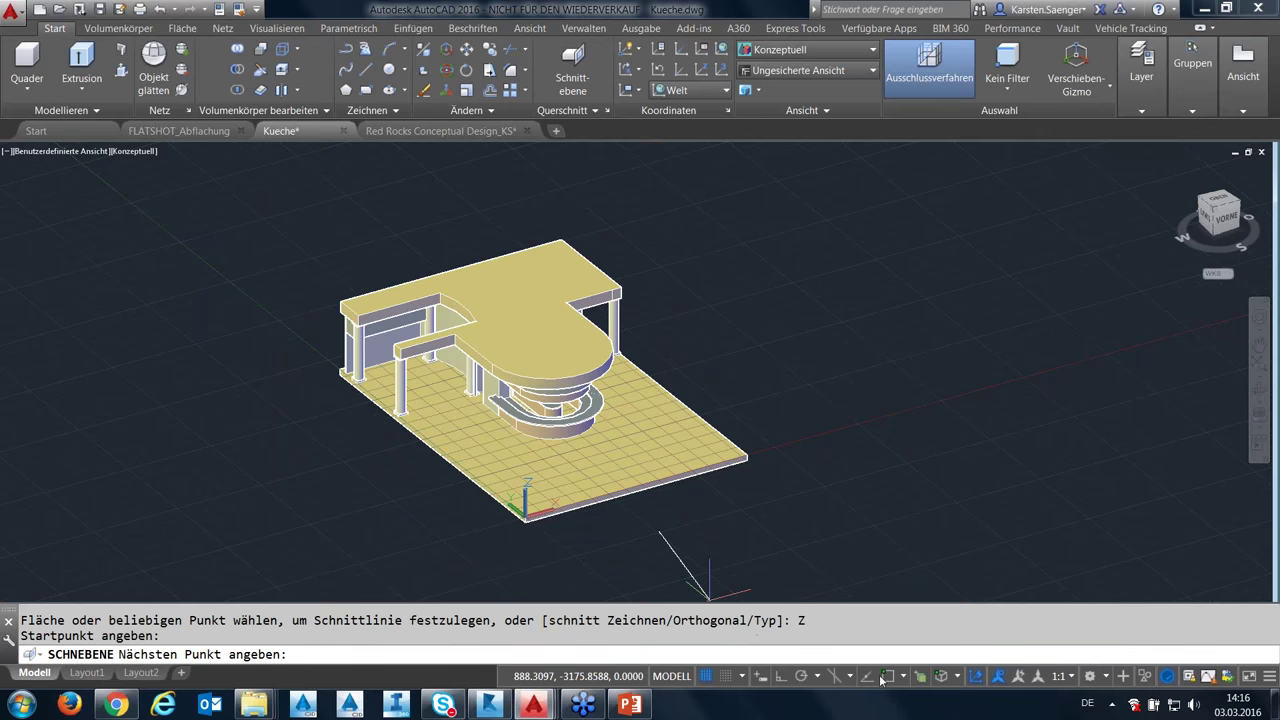
{"action": "left_click", "coordinate": [779, 678]}
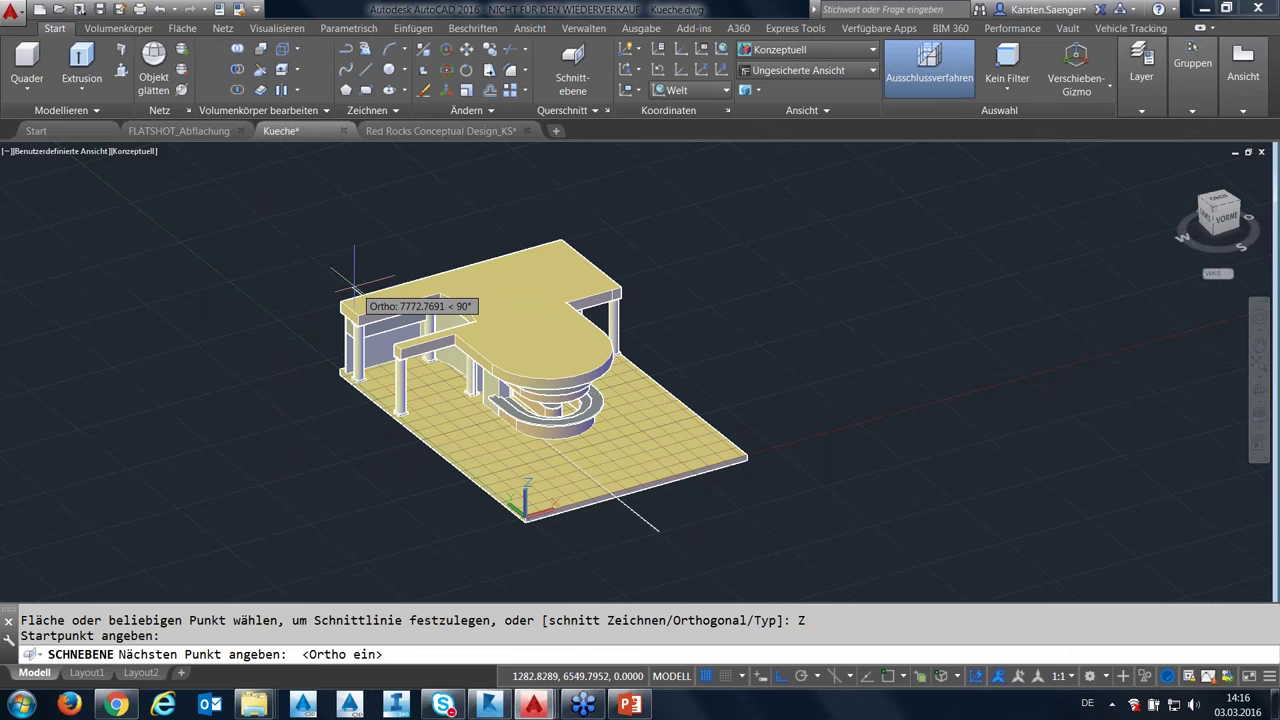
{"action": "left_click", "coordinate": [354, 285]}
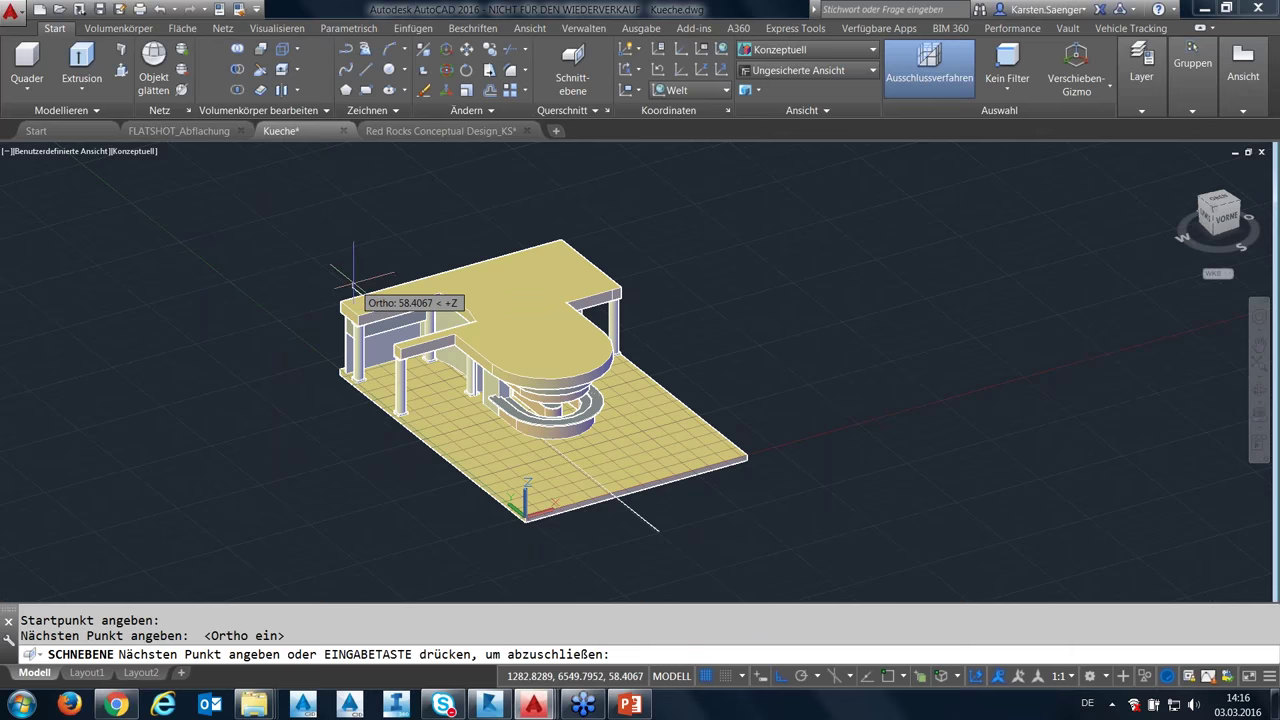
{"action": "key", "text": "Return"}
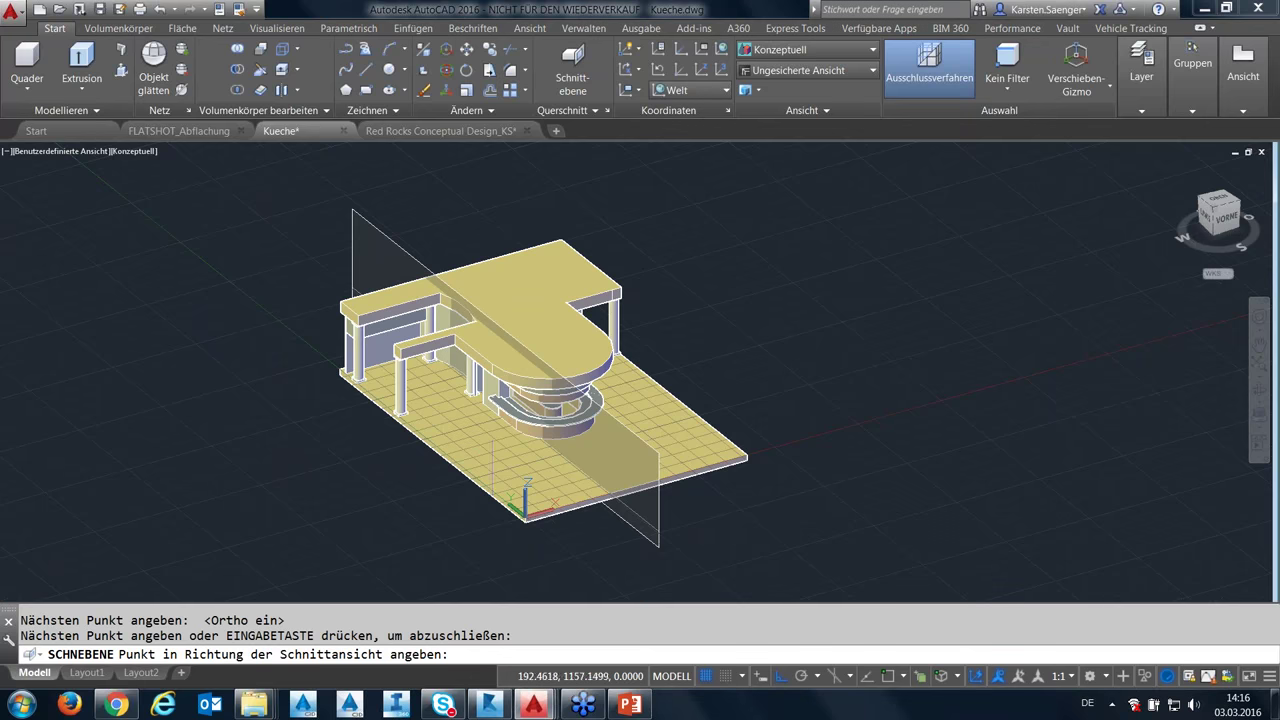
{"action": "mouse_move", "coordinate": [612, 545]}
{"action": "middle_mouse_down", "text": "shift"}
{"action": "mouse_move", "coordinate": [623, 543]}
{"action": "mouse_move", "coordinate": [603, 526]}
{"action": "mouse_move", "coordinate": [600, 543]}
{"action": "mouse_move", "coordinate": [690, 555]}
{"action": "middle_mouse_up", "text": "shift"}
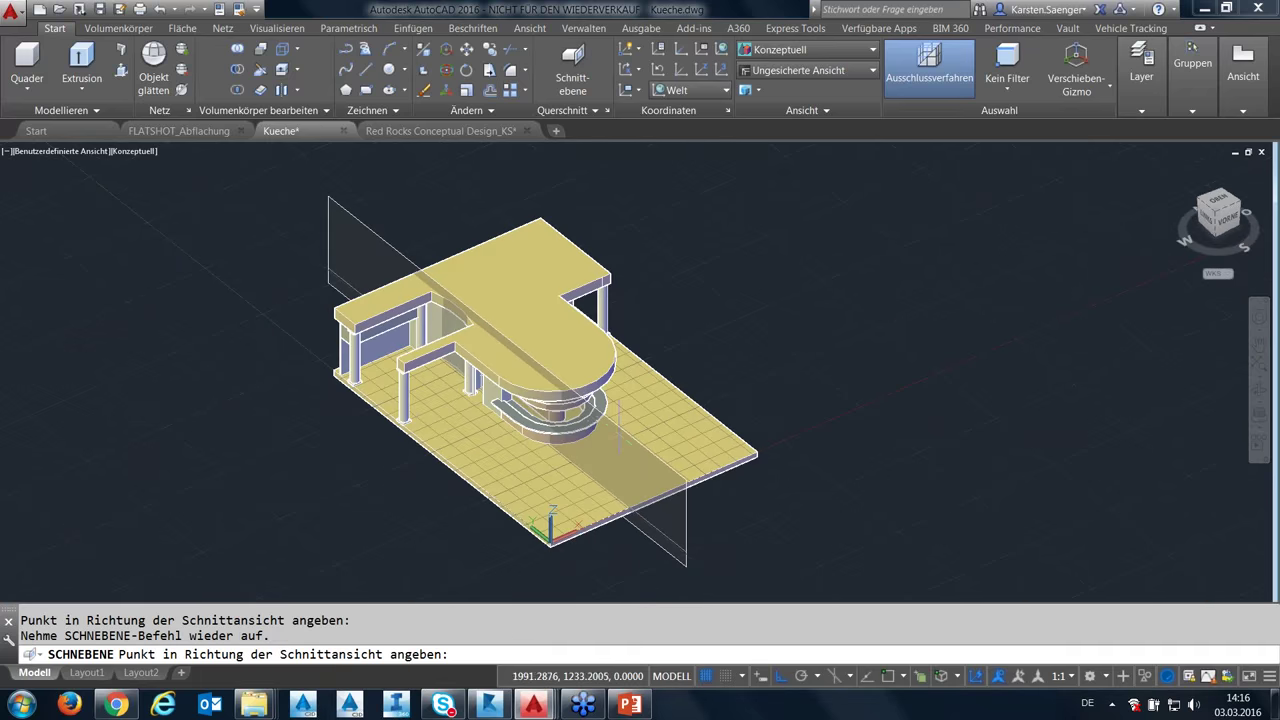
{"action": "left_click", "coordinate": [574, 70]}
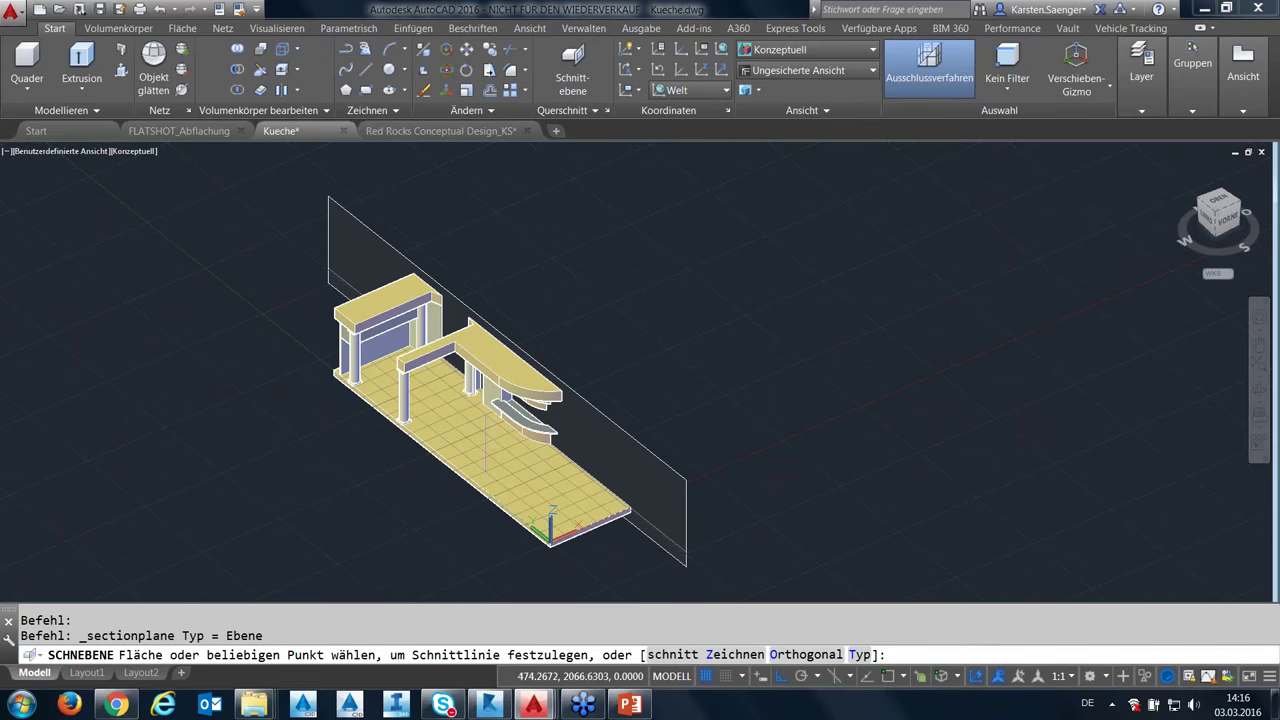
{"action": "key", "text": "Escape"}
{"action": "key", "text": "Escape"}
{"action": "key", "text": "Escape"}
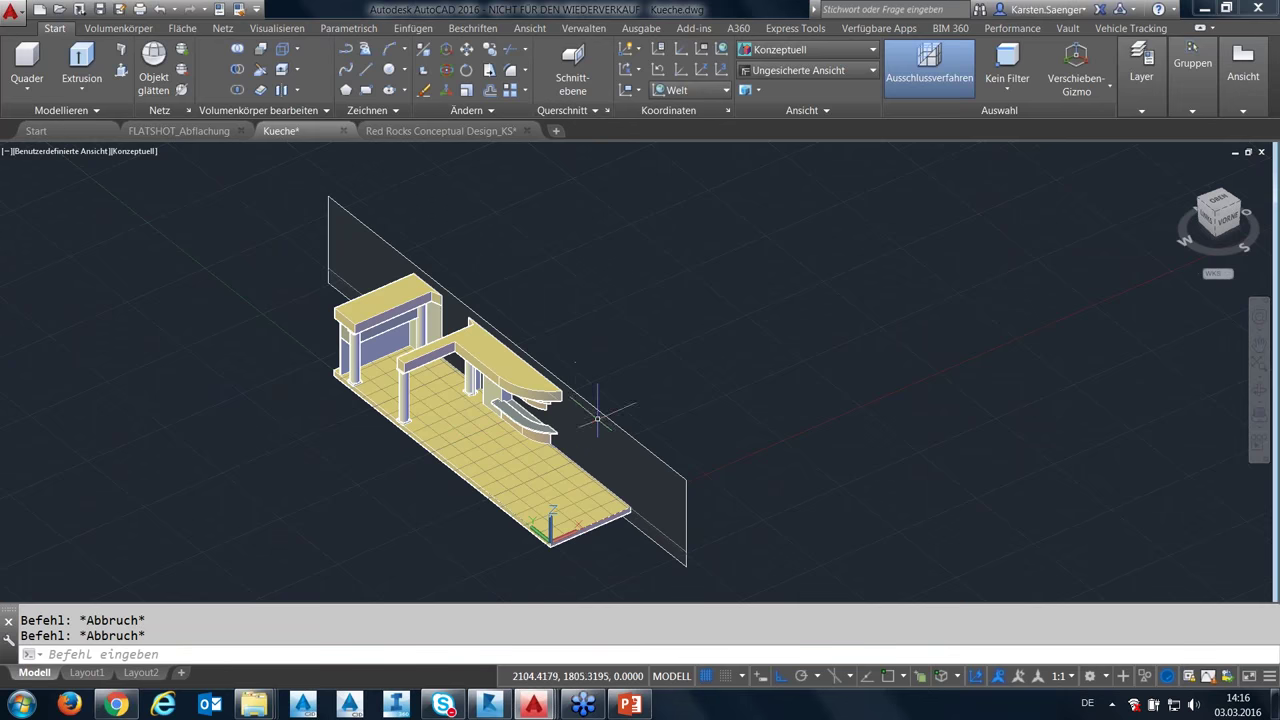
{"action": "left_click", "coordinate": [603, 412]}
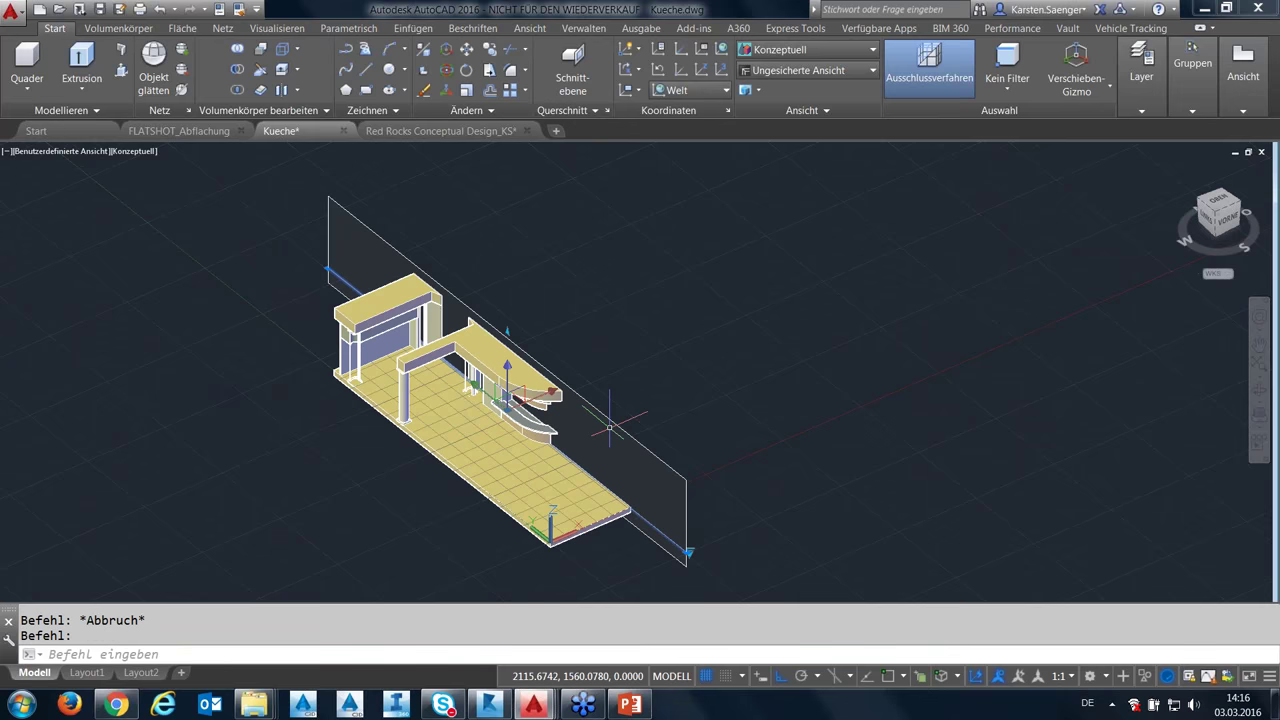
{"action": "key", "text": "Delete"}
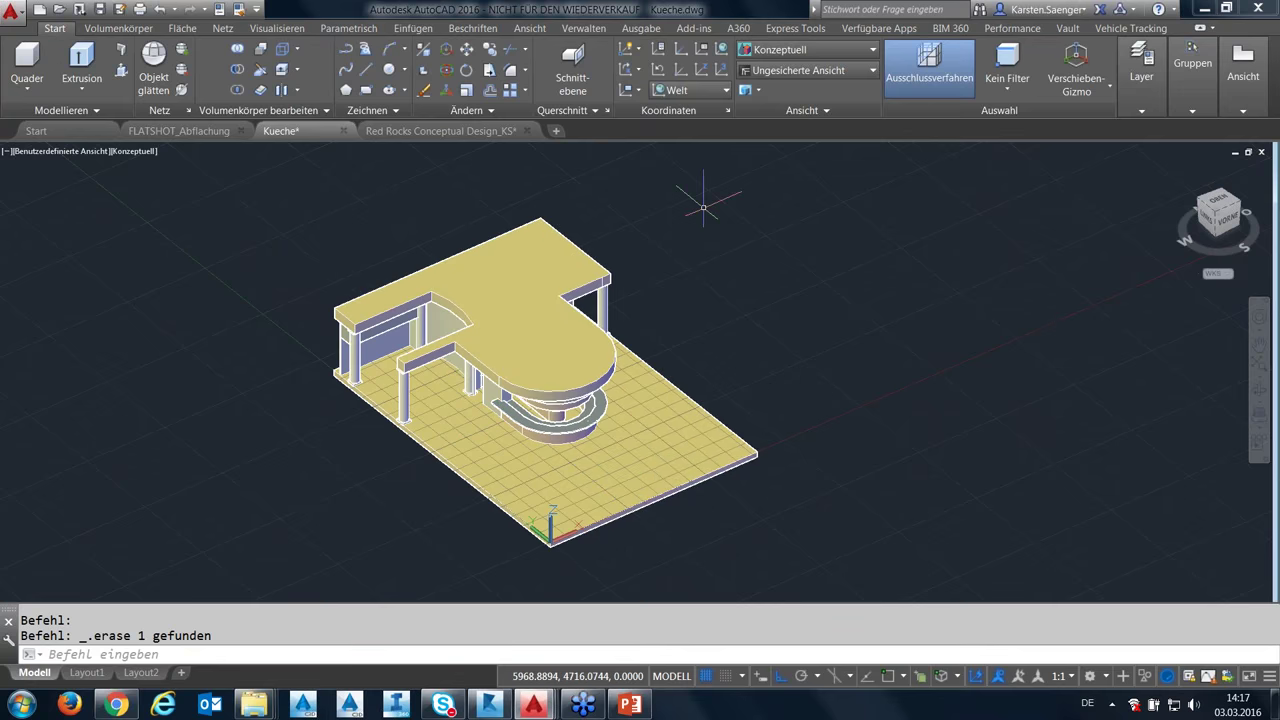
{"action": "left_click", "coordinate": [572, 62]}
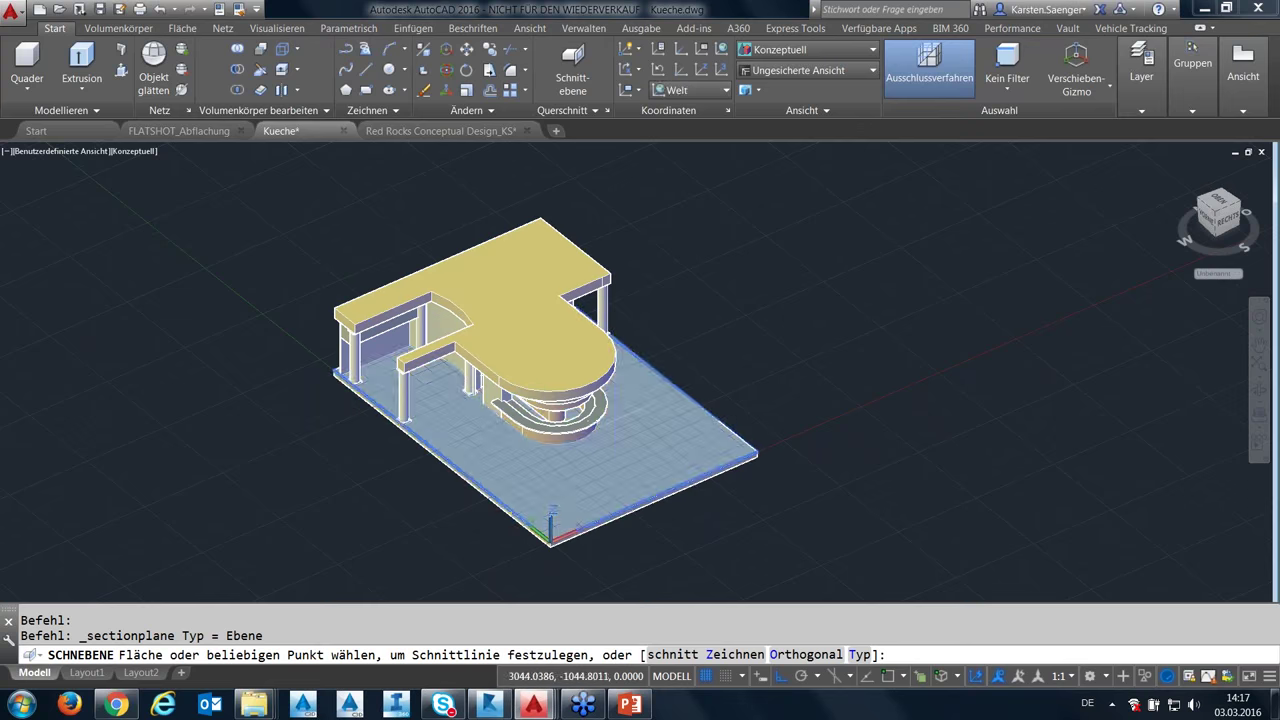
Place a section plane lengthwise through the kitchen by picking two points.
{"action": "key", "text": "Escape"}
{"action": "left_click", "coordinate": [577, 58]}
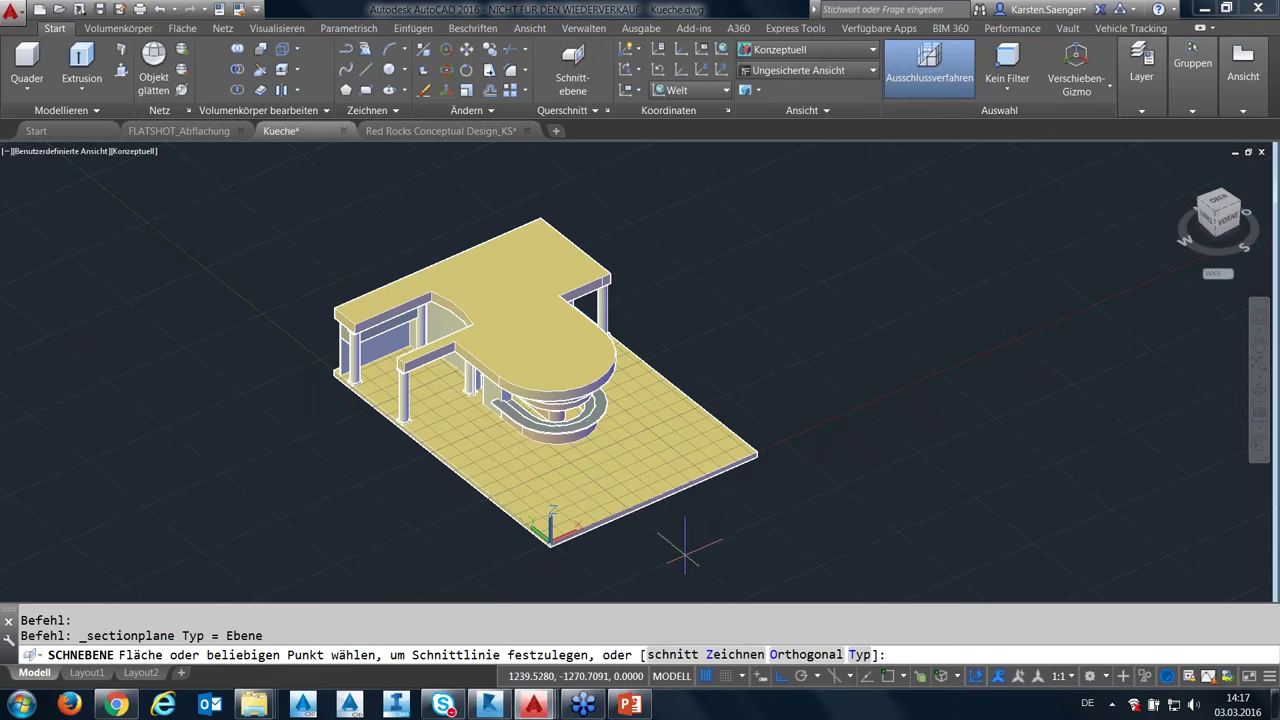
{"action": "left_click", "coordinate": [685, 548]}
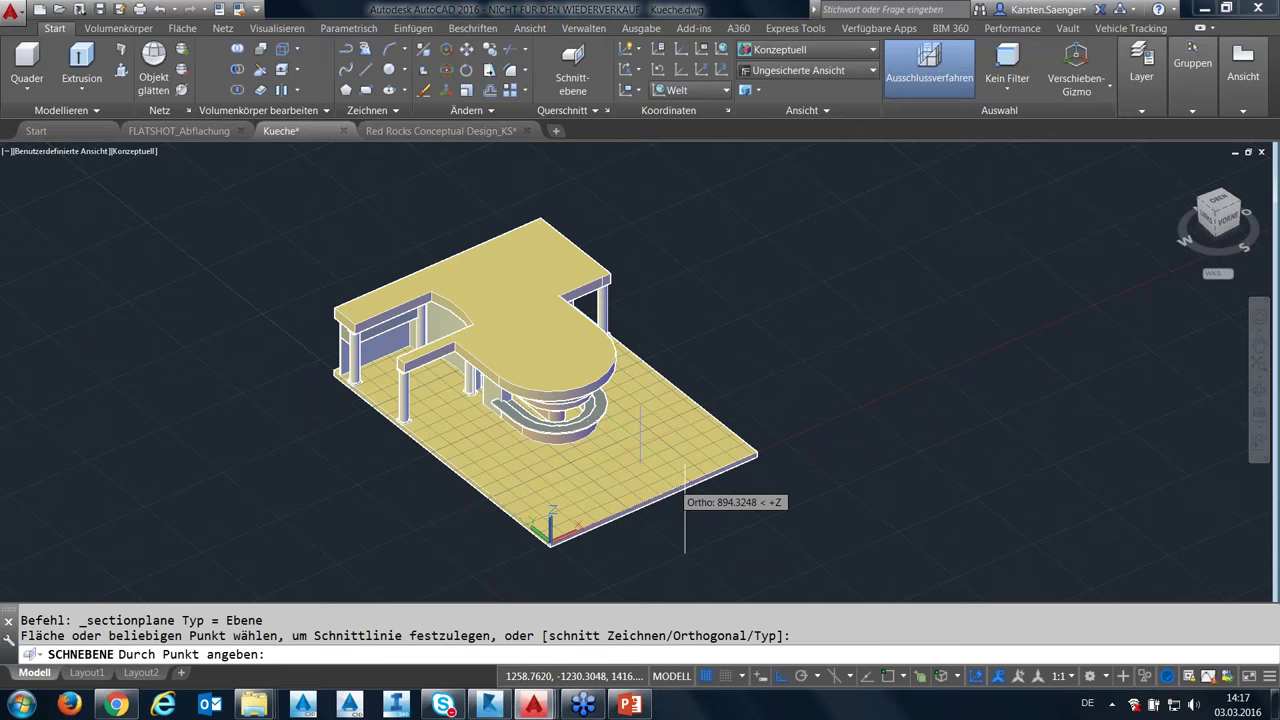
{"action": "left_click", "coordinate": [354, 288]}
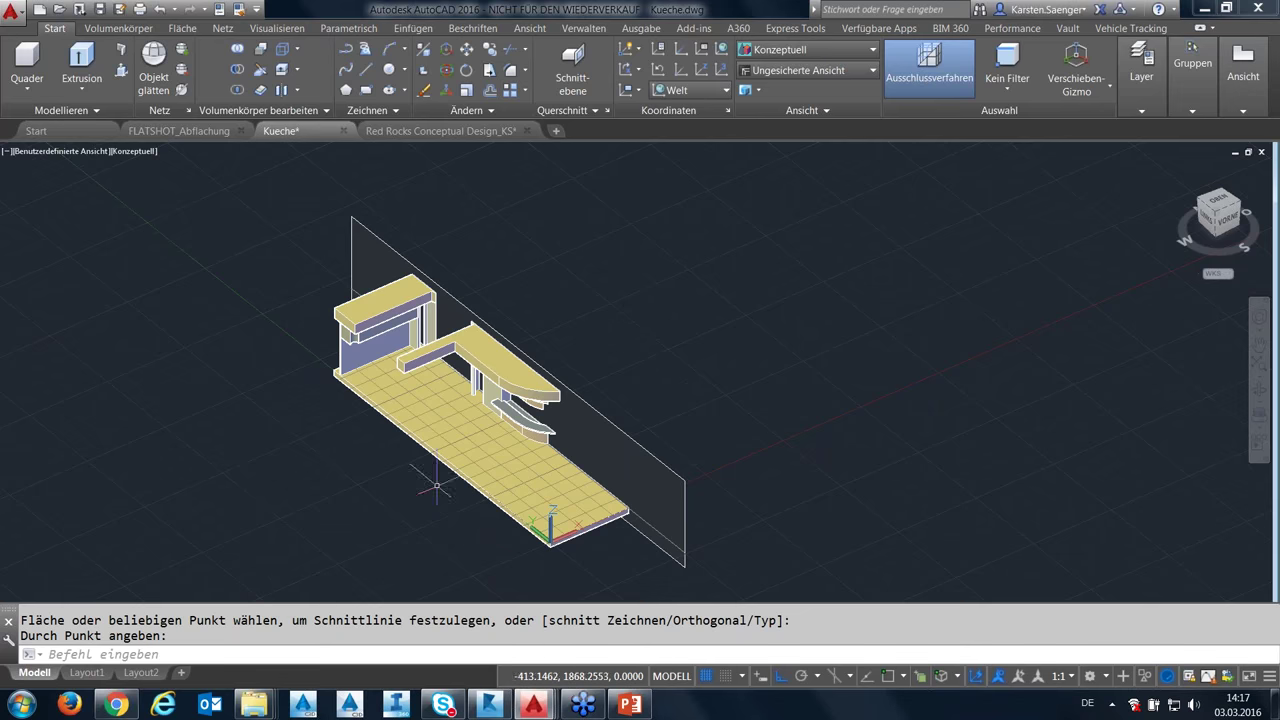
Cancel a stray selection window and orbit around the sectioned model.
{"action": "left_click", "coordinate": [396, 494]}
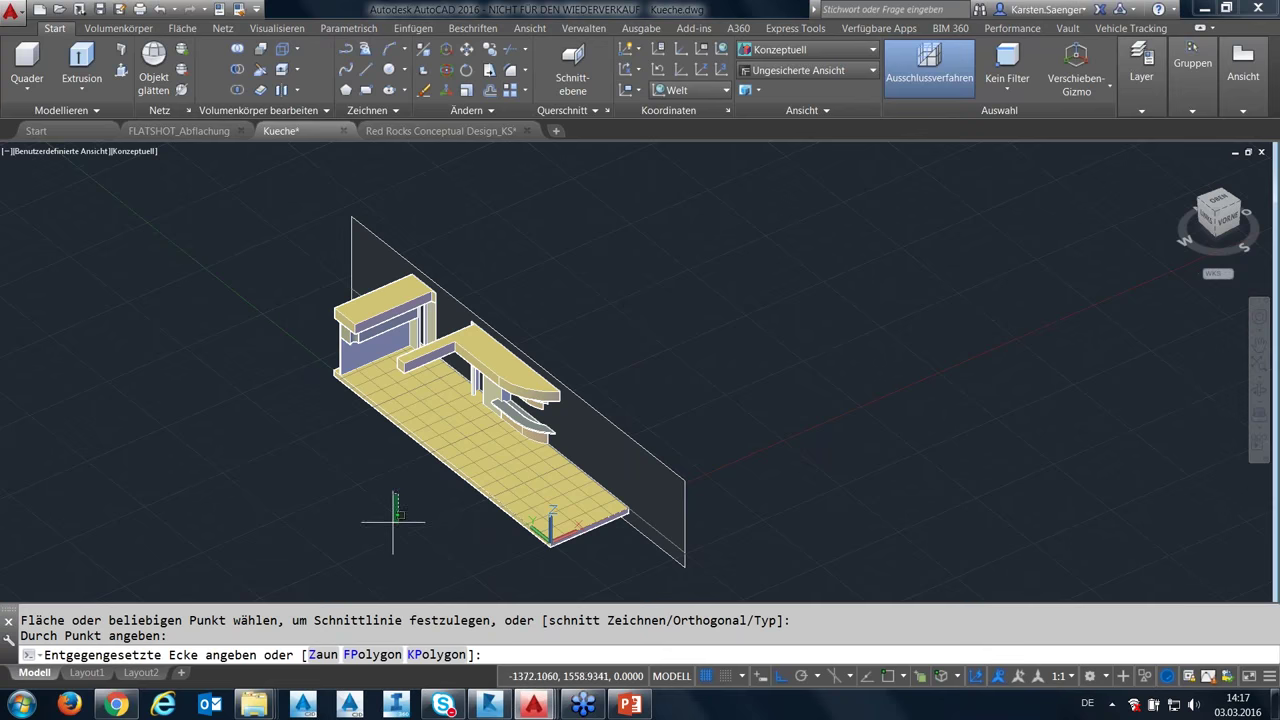
{"action": "key", "text": "Escape"}
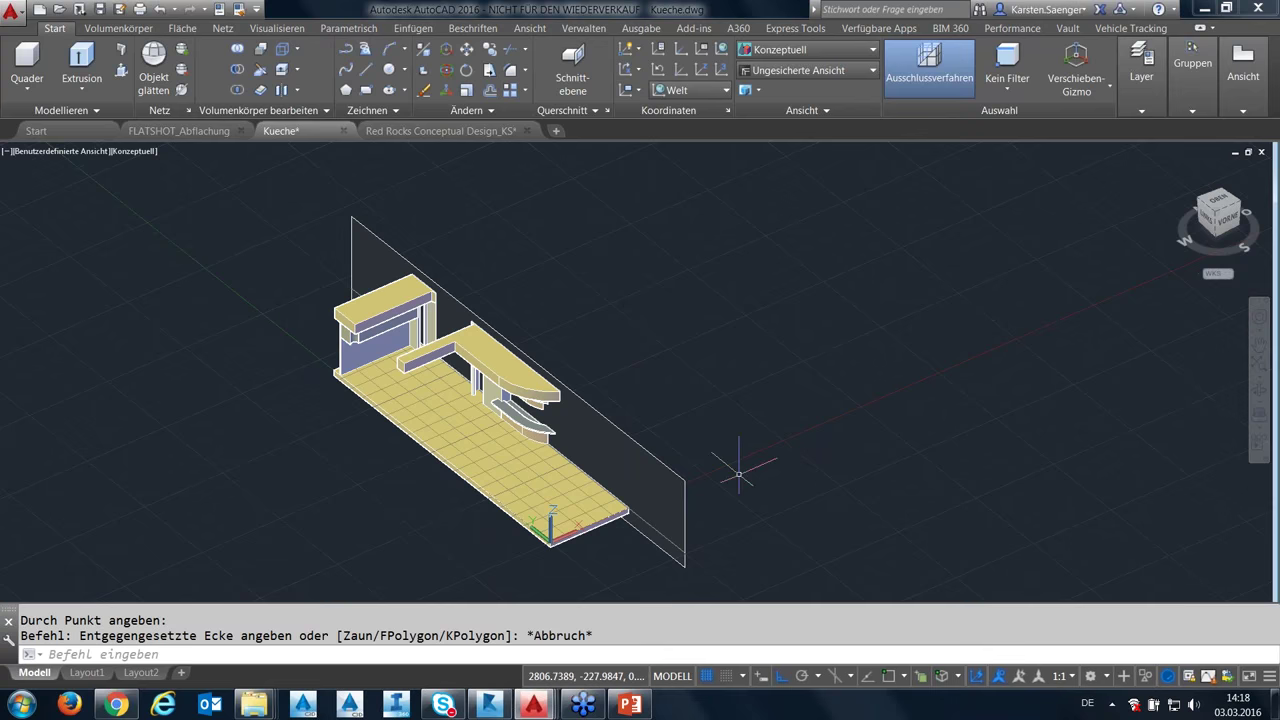
{"action": "middle_click_drag", "start_coordinate": [740, 470], "coordinate": [546, 483], "text": "shift"}
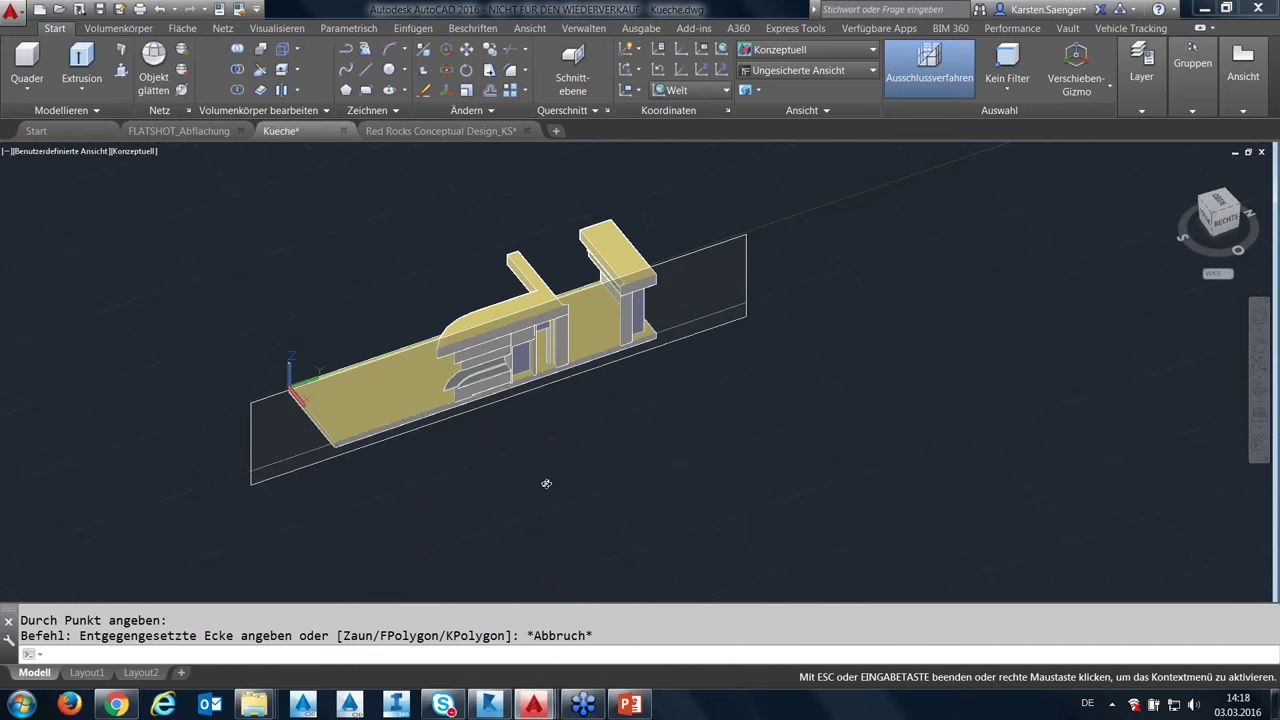
Select the section plane to show its Live Section settings and view the cut kitchen.
{"action": "left_click", "coordinate": [275, 392]}
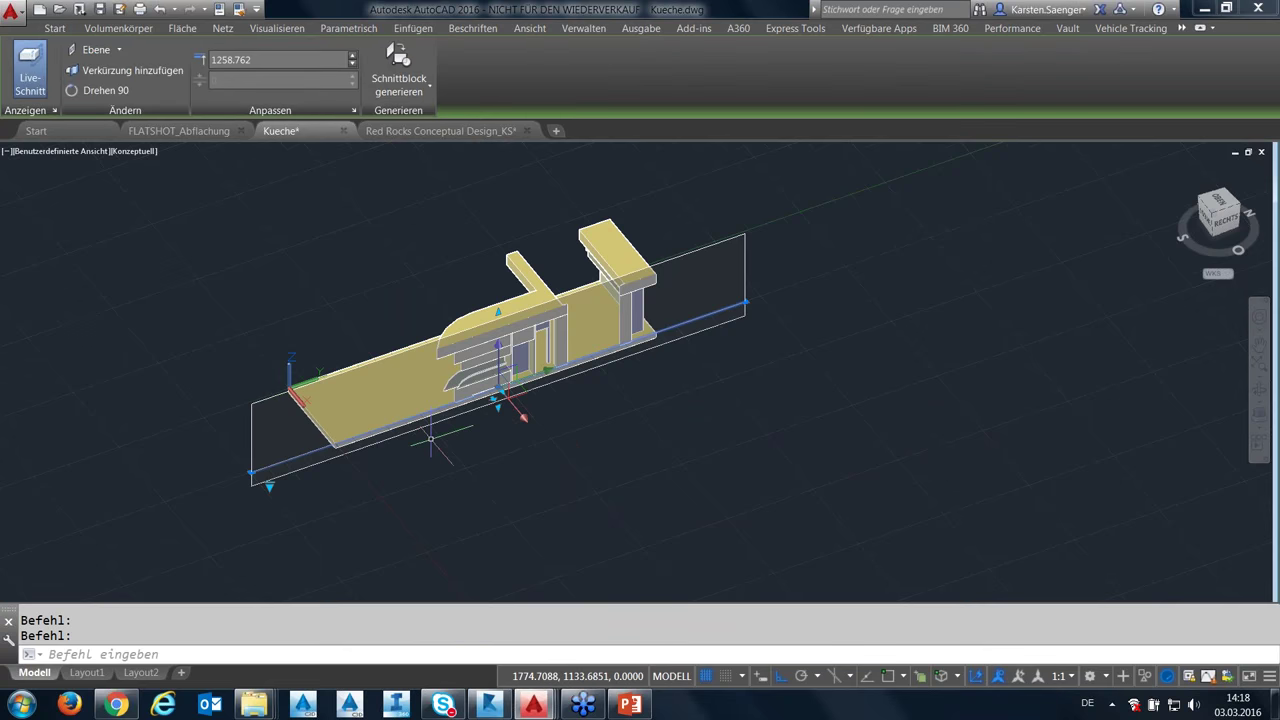
{"action": "mouse_move", "coordinate": [430, 440]}
{"action": "middle_mouse_down", "text": "shift"}
{"action": "mouse_move", "coordinate": [481, 480]}
{"action": "mouse_move", "coordinate": [500, 470]}
{"action": "middle_mouse_up", "text": "shift"}
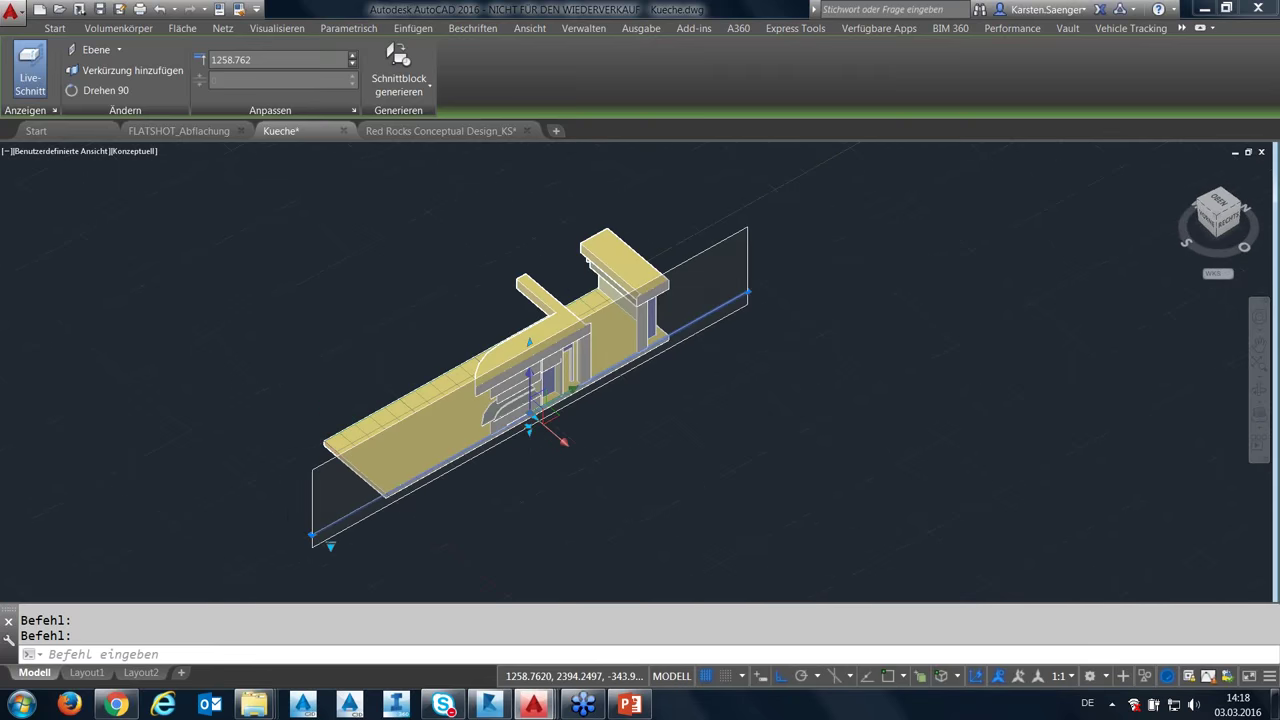
{"action": "scroll", "coordinate": [528, 432], "scroll_direction": "up", "scroll_amount": 4}
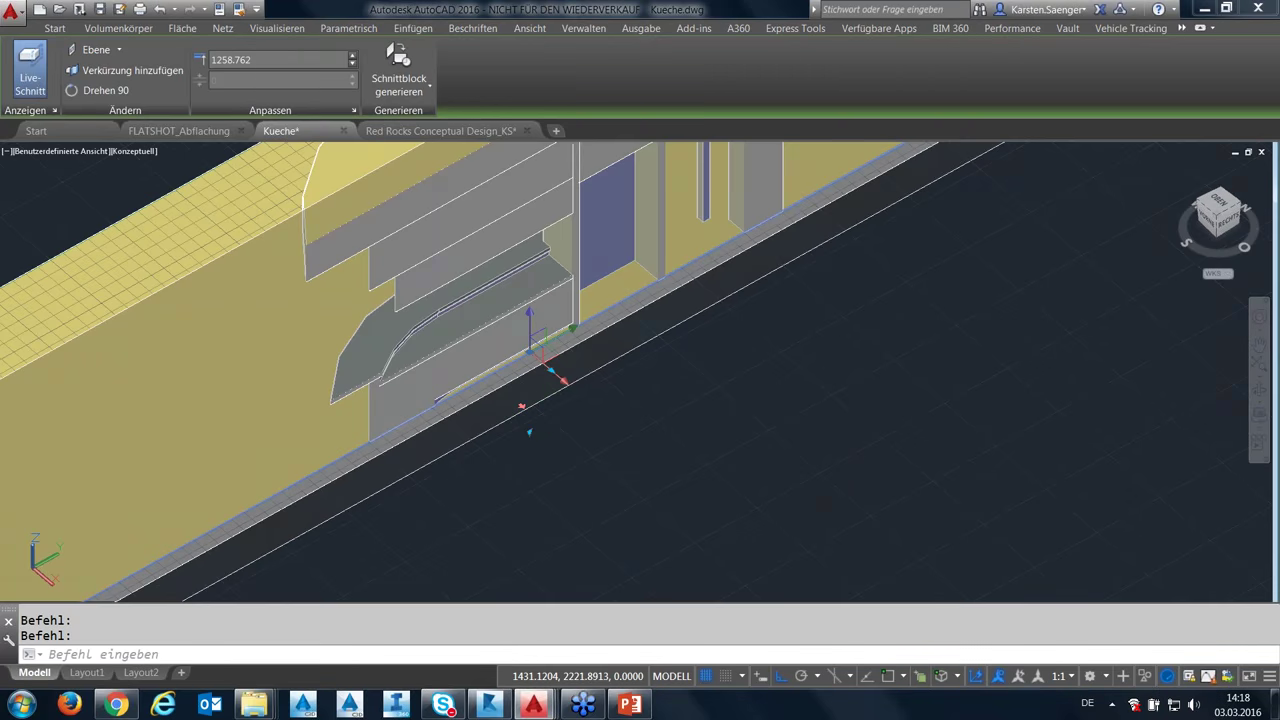
{"action": "scroll", "coordinate": [530, 400], "scroll_direction": "down", "scroll_amount": 3}
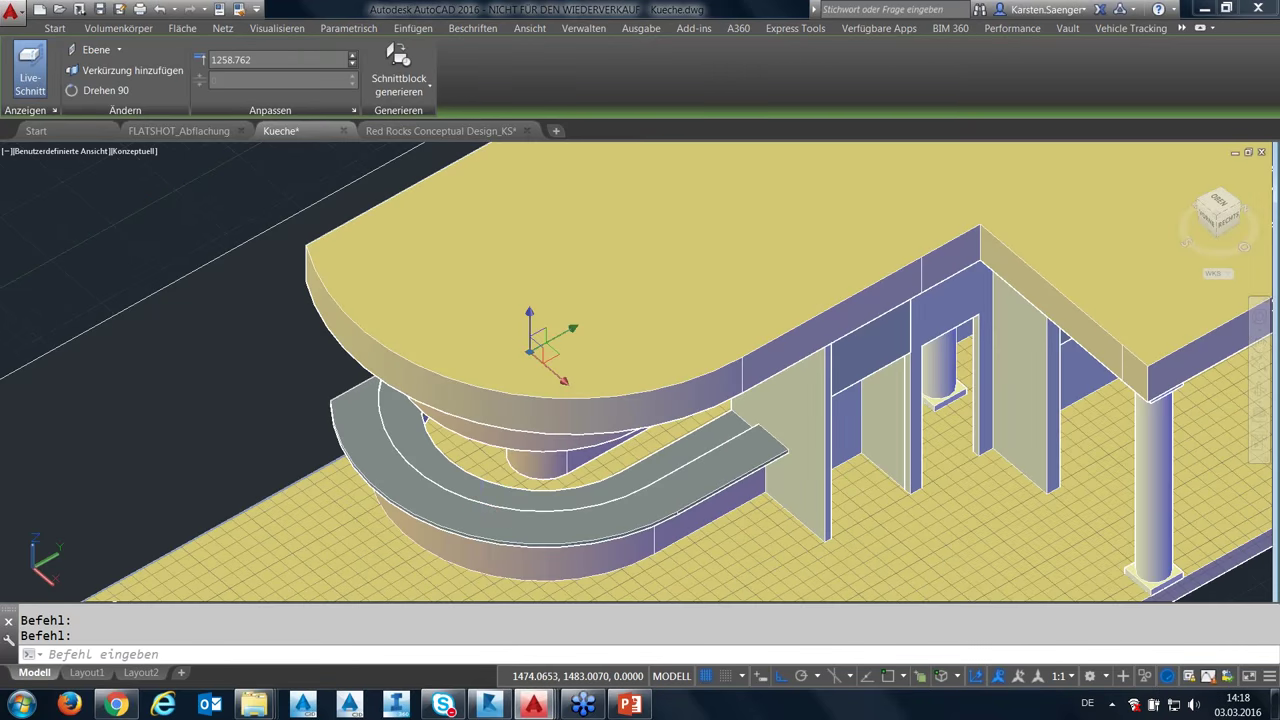
{"action": "scroll", "coordinate": [530, 400], "scroll_direction": "up", "scroll_amount": 3}
Turn Live Section off to reveal the whole kitchen, then switch it back on.
{"action": "mouse_move", "coordinate": [530, 400]}
{"action": "middle_mouse_down", "text": "shift"}
{"action": "mouse_move", "coordinate": [466, 503]}
{"action": "mouse_move", "coordinate": [529, 432]}
{"action": "mouse_move", "coordinate": [506, 471]}
{"action": "mouse_move", "coordinate": [540, 462]}
{"action": "middle_mouse_up", "text": "shift"}
{"action": "scroll", "coordinate": [529, 432], "scroll_direction": "down", "scroll_amount": 3}
{"action": "scroll", "coordinate": [517, 429], "scroll_direction": "down", "scroll_amount": 2}
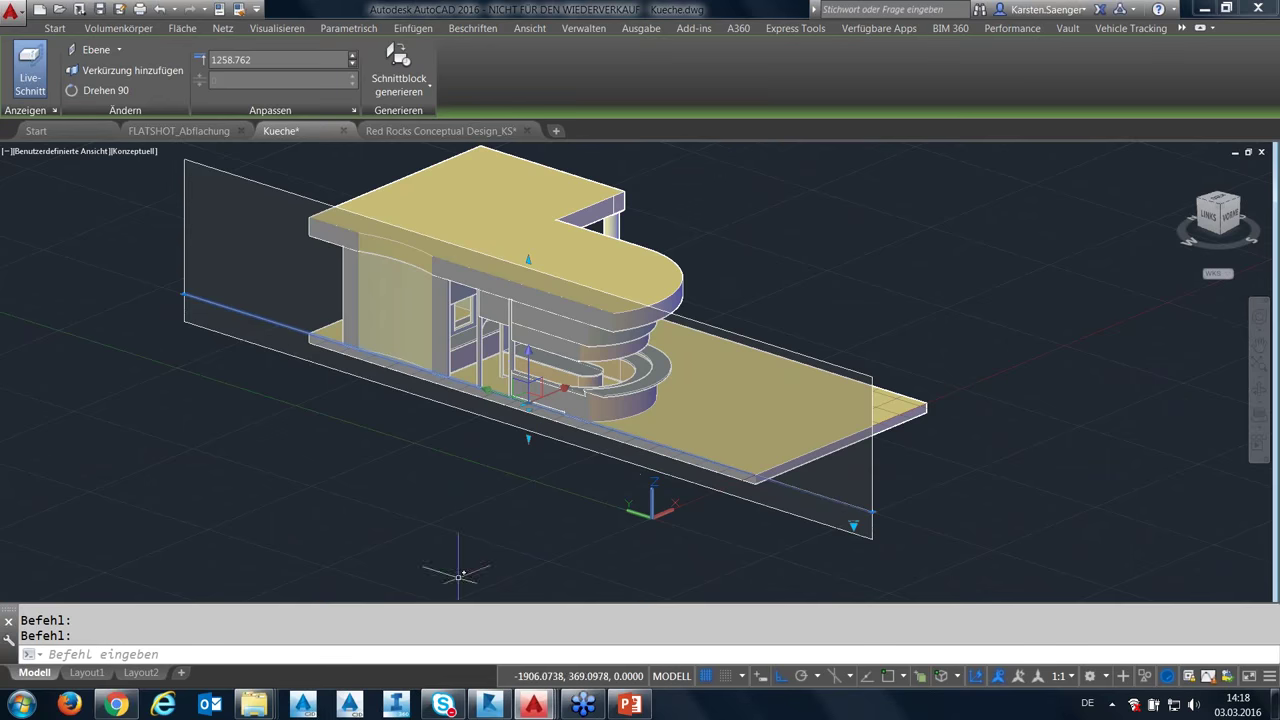
{"action": "middle_click_drag", "start_coordinate": [470, 532], "coordinate": [480, 554]}
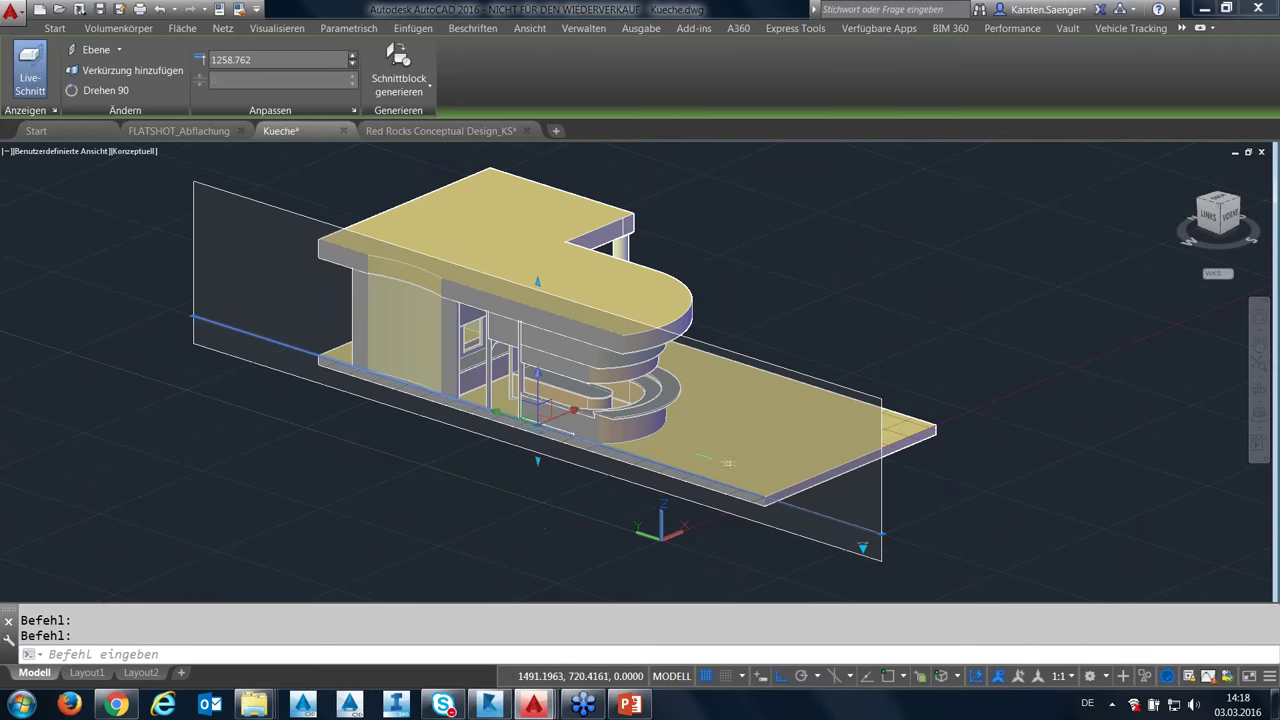
{"action": "left_click", "coordinate": [30, 75]}
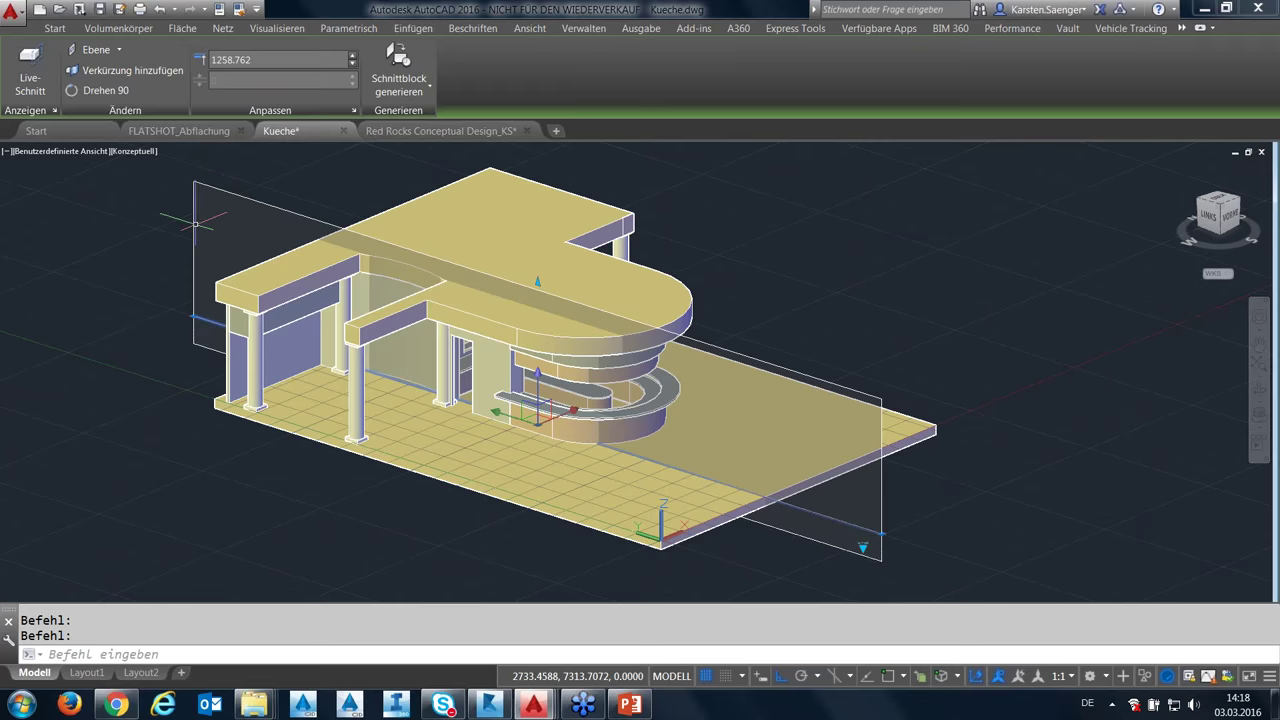
{"action": "left_click", "coordinate": [30, 72]}
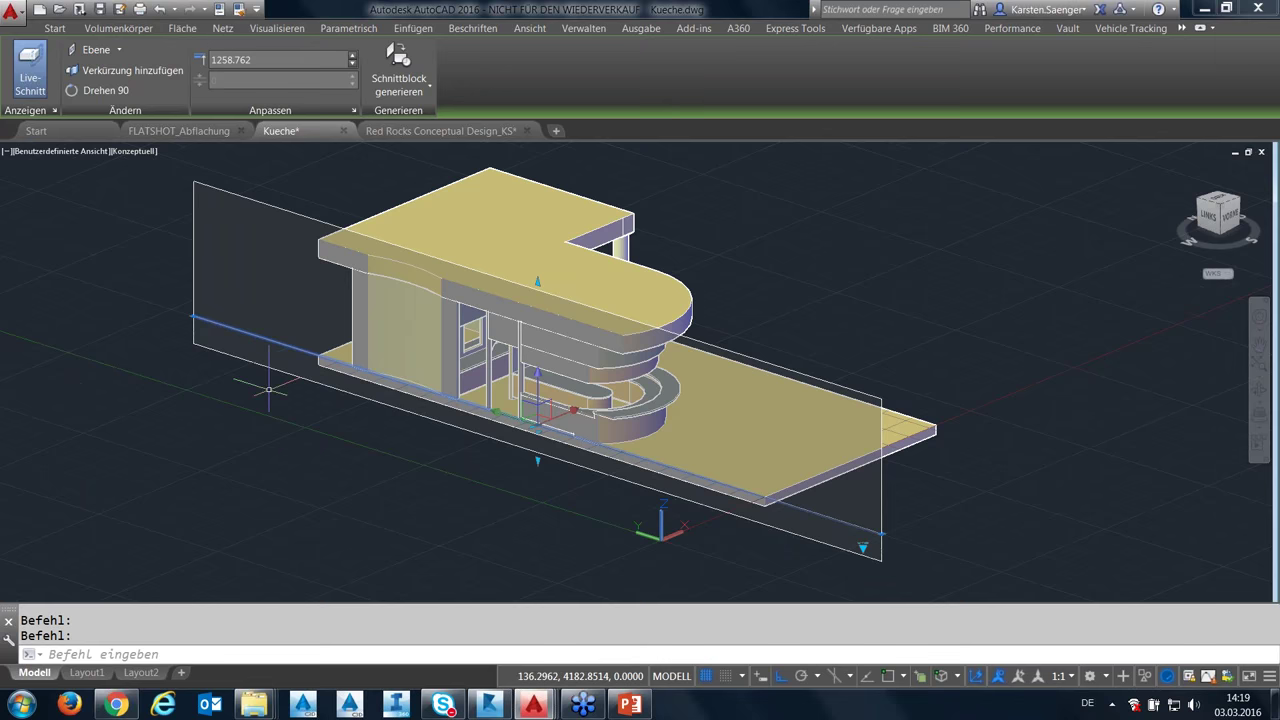
Switch the view to the Realistisch visual style and clear the section plane selection.
{"action": "left_click", "coordinate": [138, 152]}
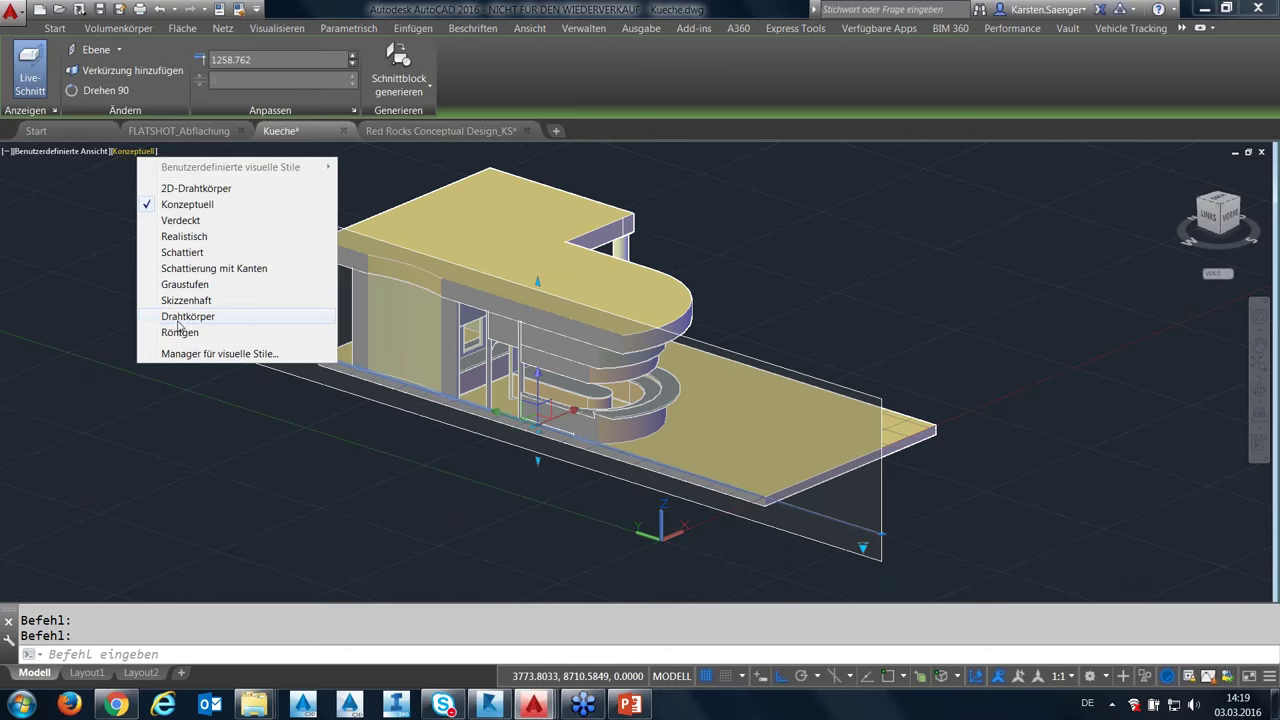
{"action": "left_click", "coordinate": [188, 242]}
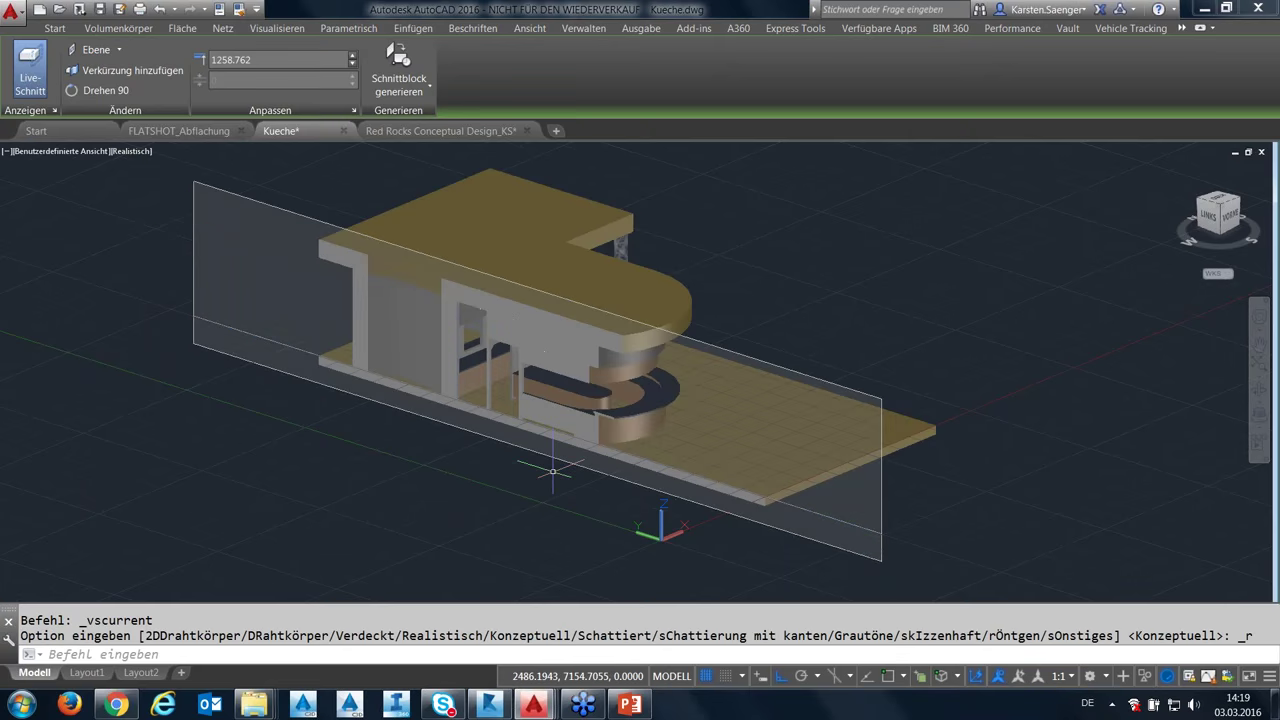
{"action": "key", "text": "Escape"}
{"action": "scroll", "coordinate": [514, 450], "scroll_direction": "up", "scroll_amount": 2}
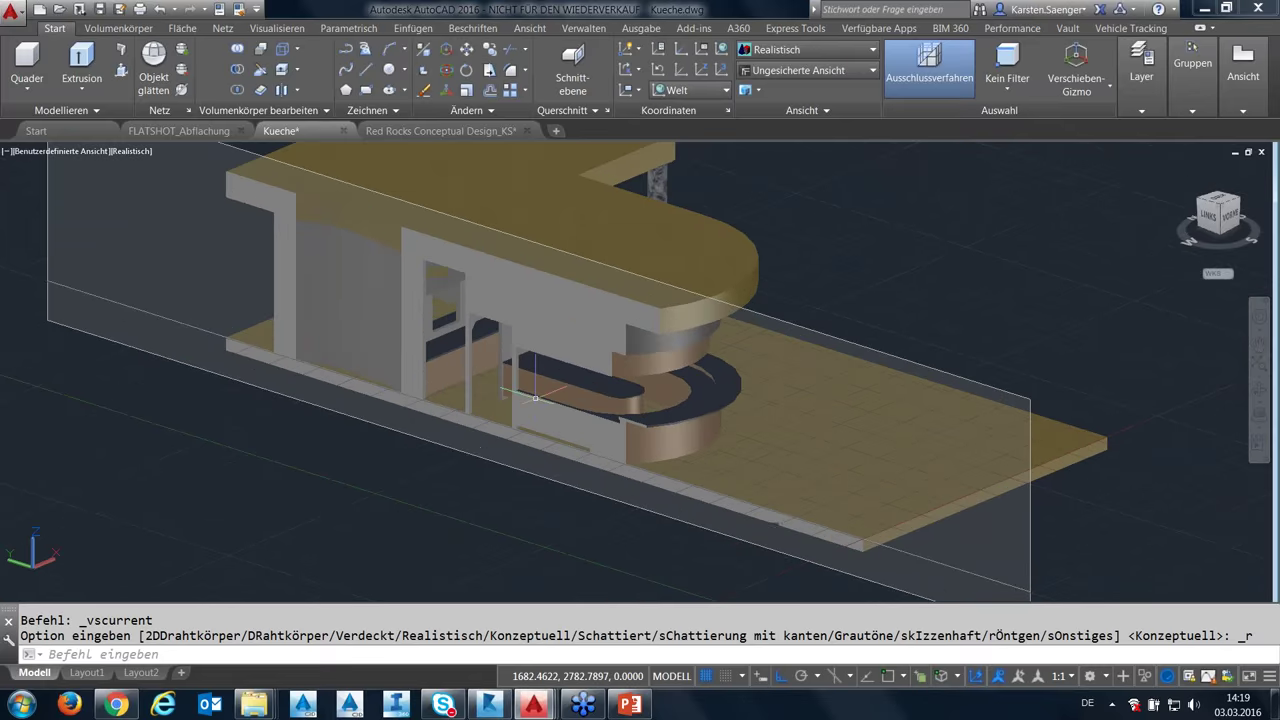
{"action": "scroll", "coordinate": [514, 450], "scroll_direction": "up", "scroll_amount": 4}
{"action": "middle_click_drag", "start_coordinate": [514, 450], "coordinate": [643, 528]}
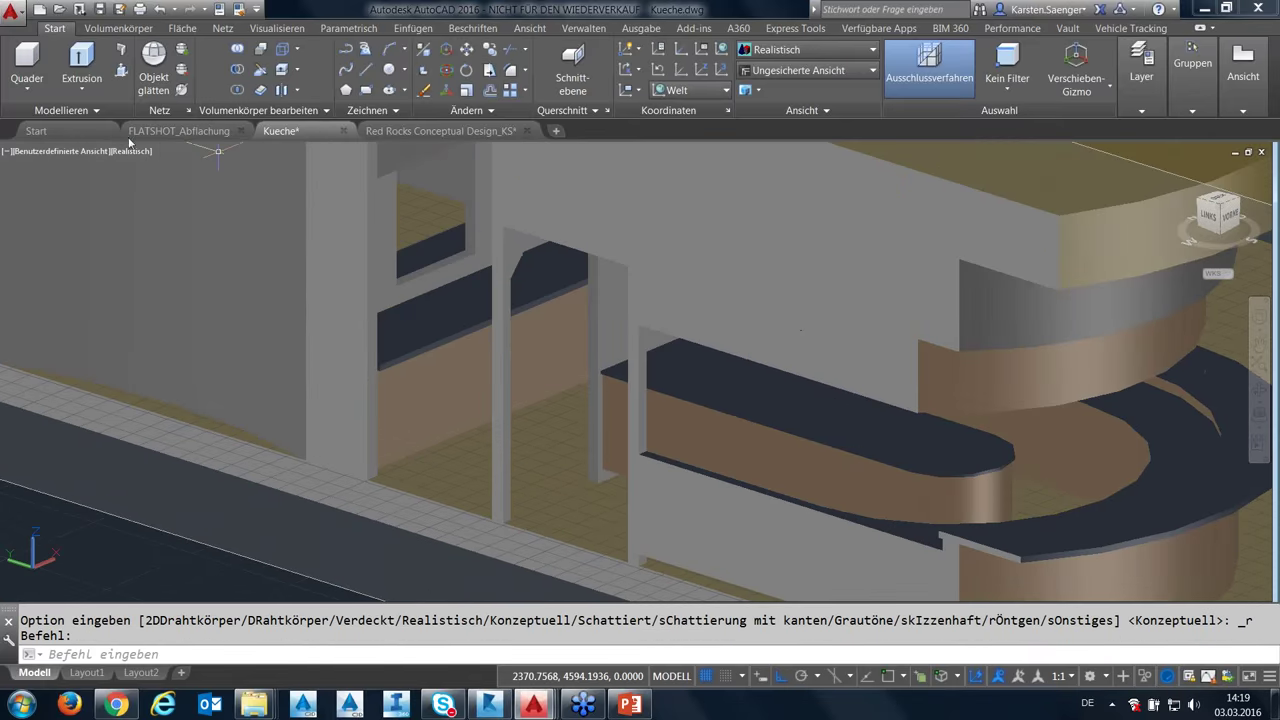
{"action": "scroll", "coordinate": [460, 376], "scroll_direction": "down", "scroll_amount": 3}
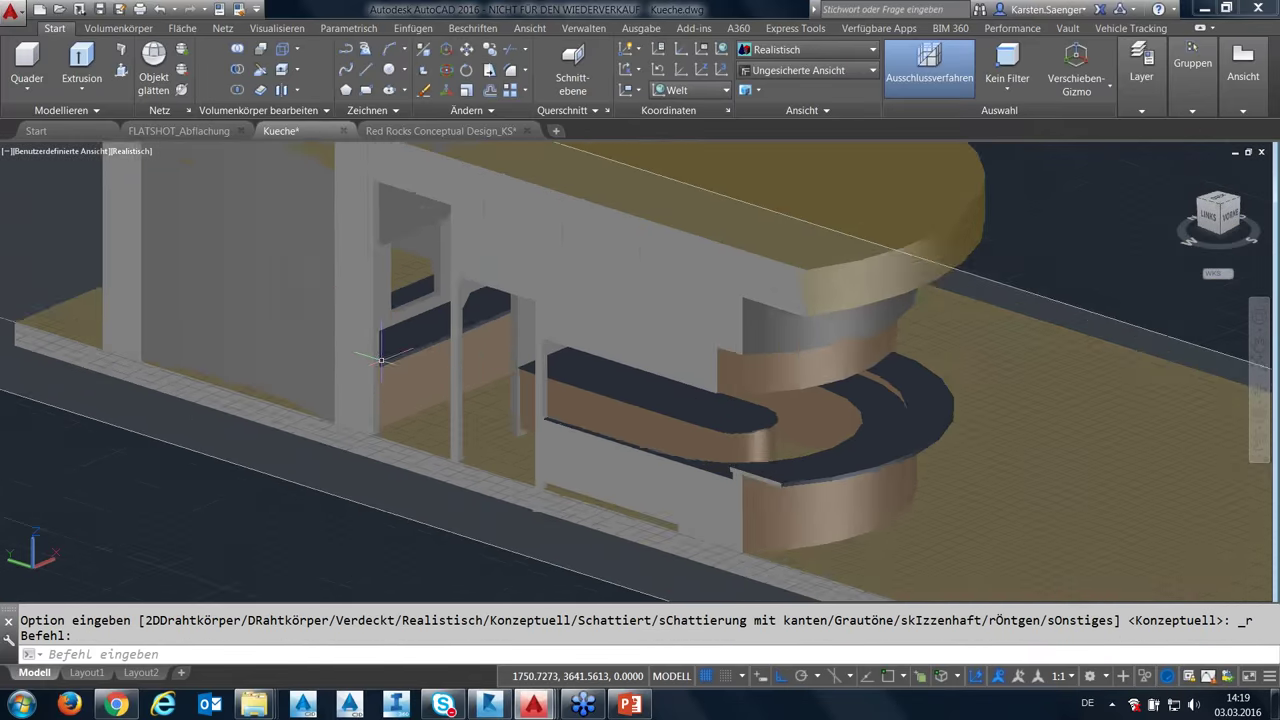
{"action": "scroll", "coordinate": [460, 376], "scroll_direction": "down", "scroll_amount": 3}
{"action": "scroll", "coordinate": [460, 376], "scroll_direction": "down", "scroll_amount": 1}
{"action": "scroll", "coordinate": [460, 376], "scroll_direction": "up", "scroll_amount": 1}
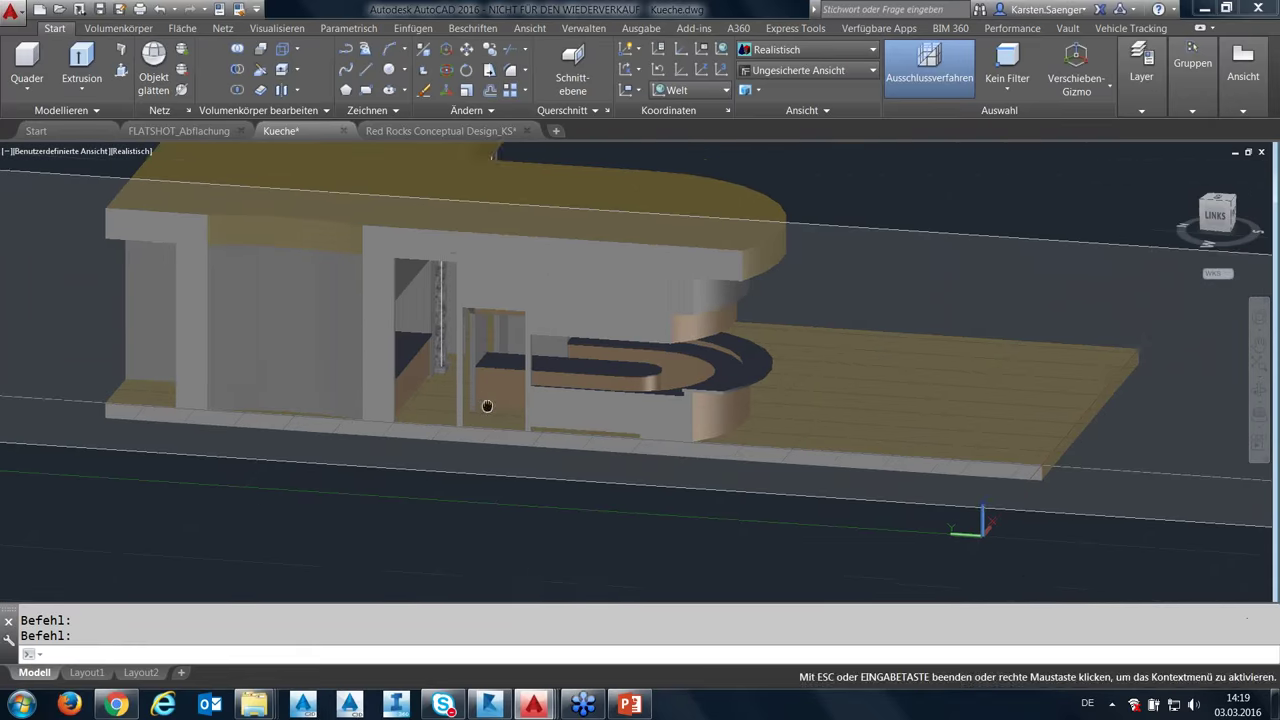
{"action": "scroll", "coordinate": [484, 400], "scroll_direction": "up", "scroll_amount": 1}
Try Konzeptuell and 2D-Drahtkörper, then settle on the Verdeckt visual style at a new angle.
{"action": "left_click", "coordinate": [130, 151]}
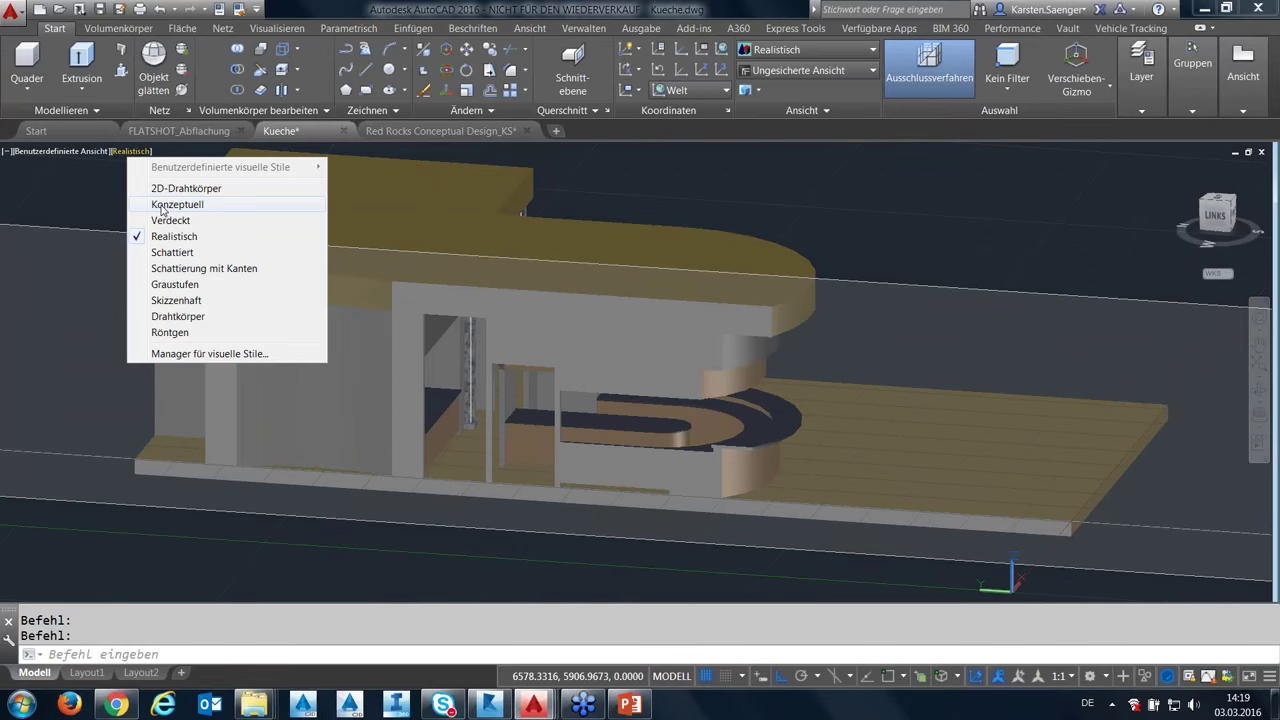
{"action": "left_click", "coordinate": [162, 208]}
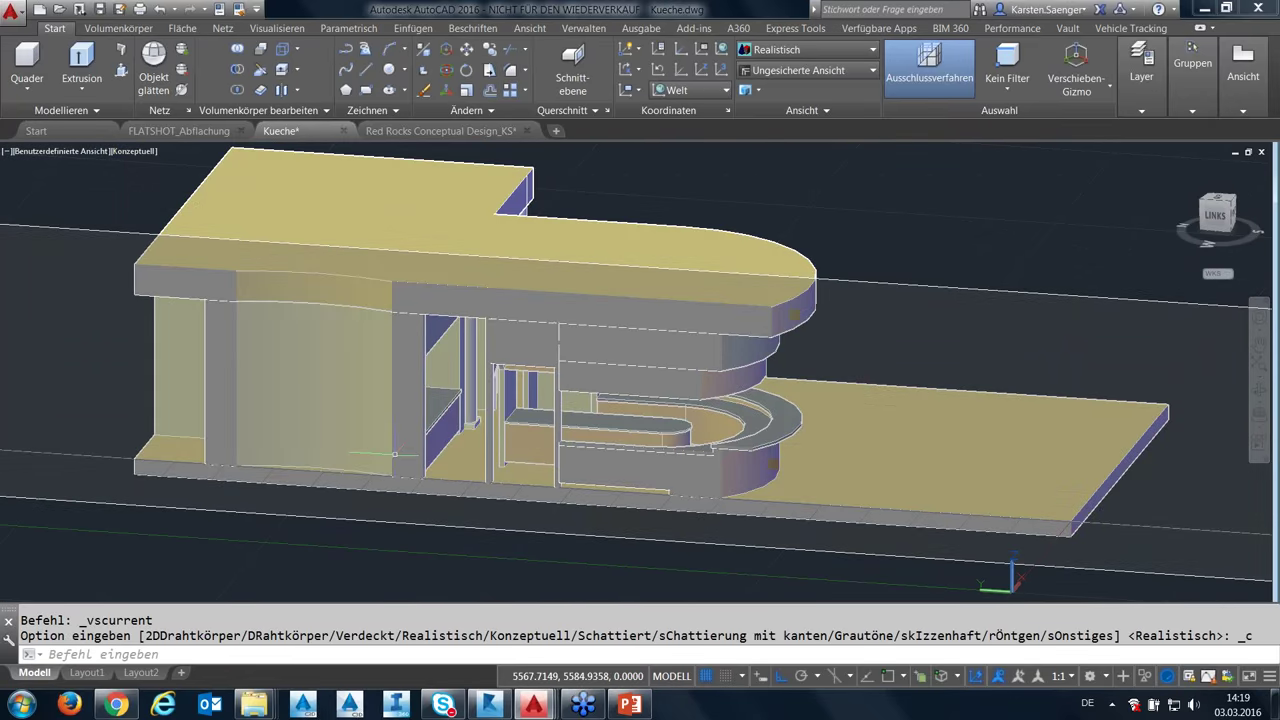
{"action": "left_click", "coordinate": [119, 150]}
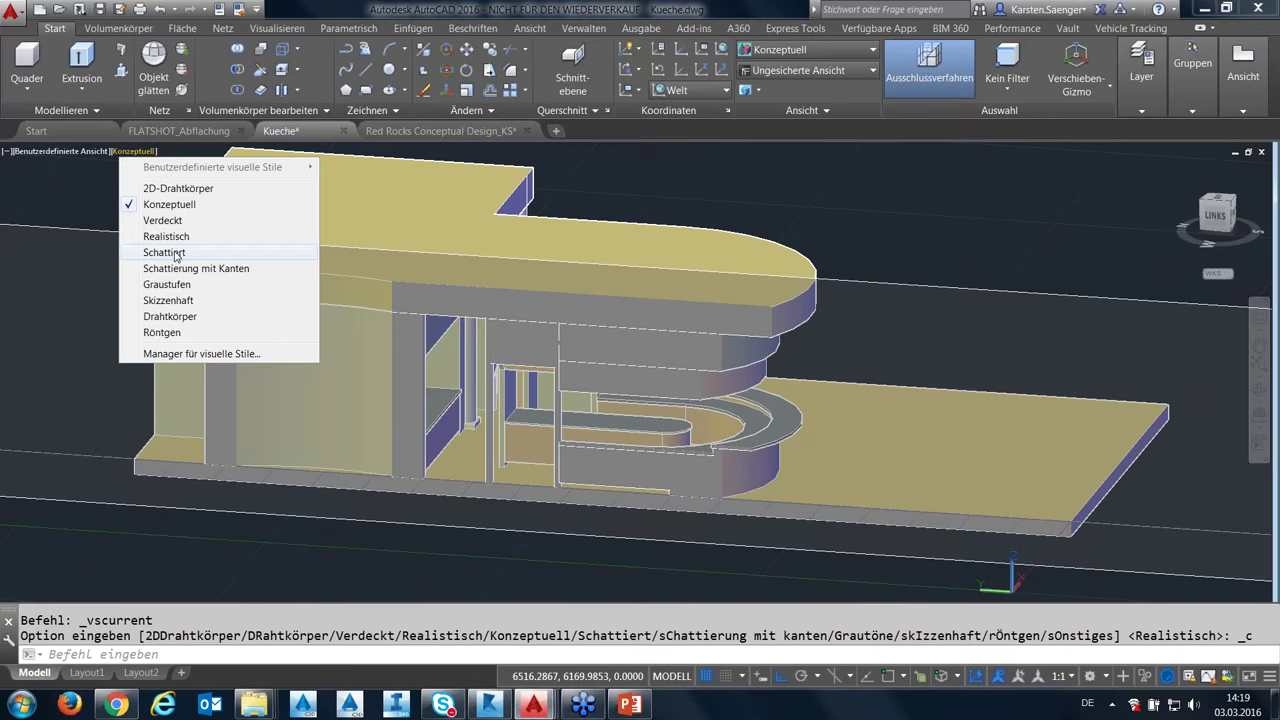
{"action": "left_click", "coordinate": [170, 204]}
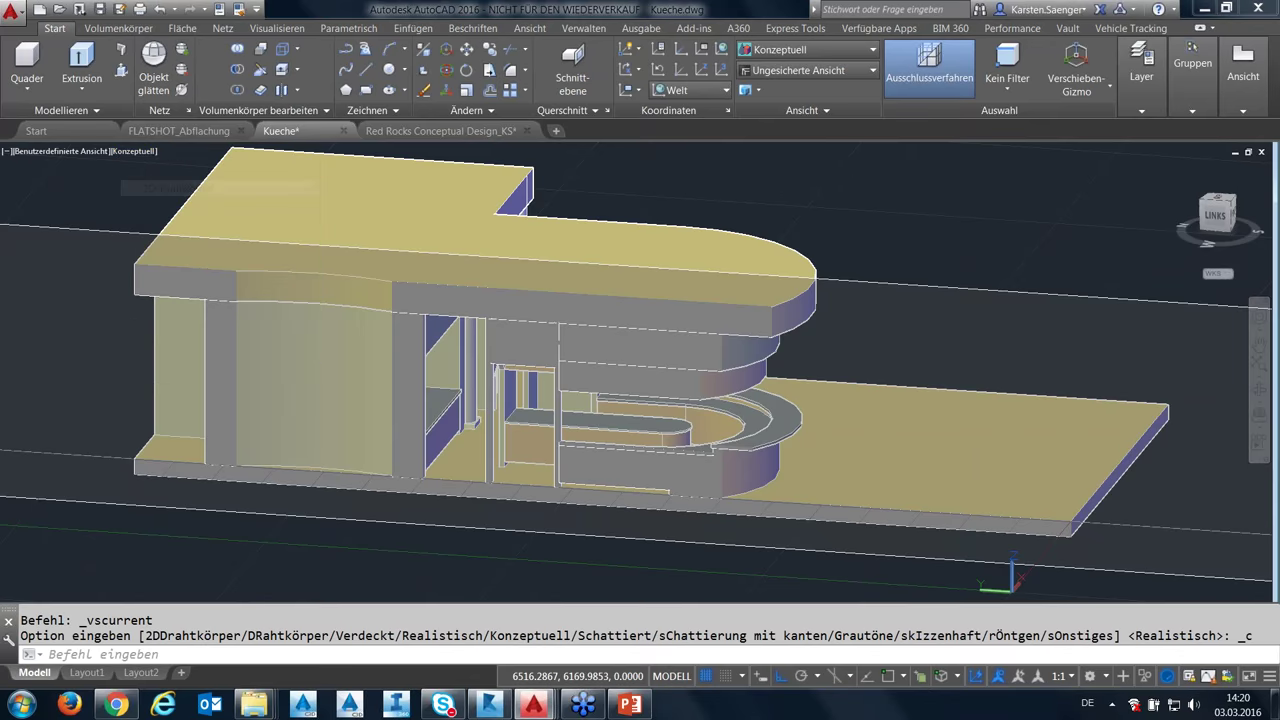
{"action": "left_click", "coordinate": [213, 188]}
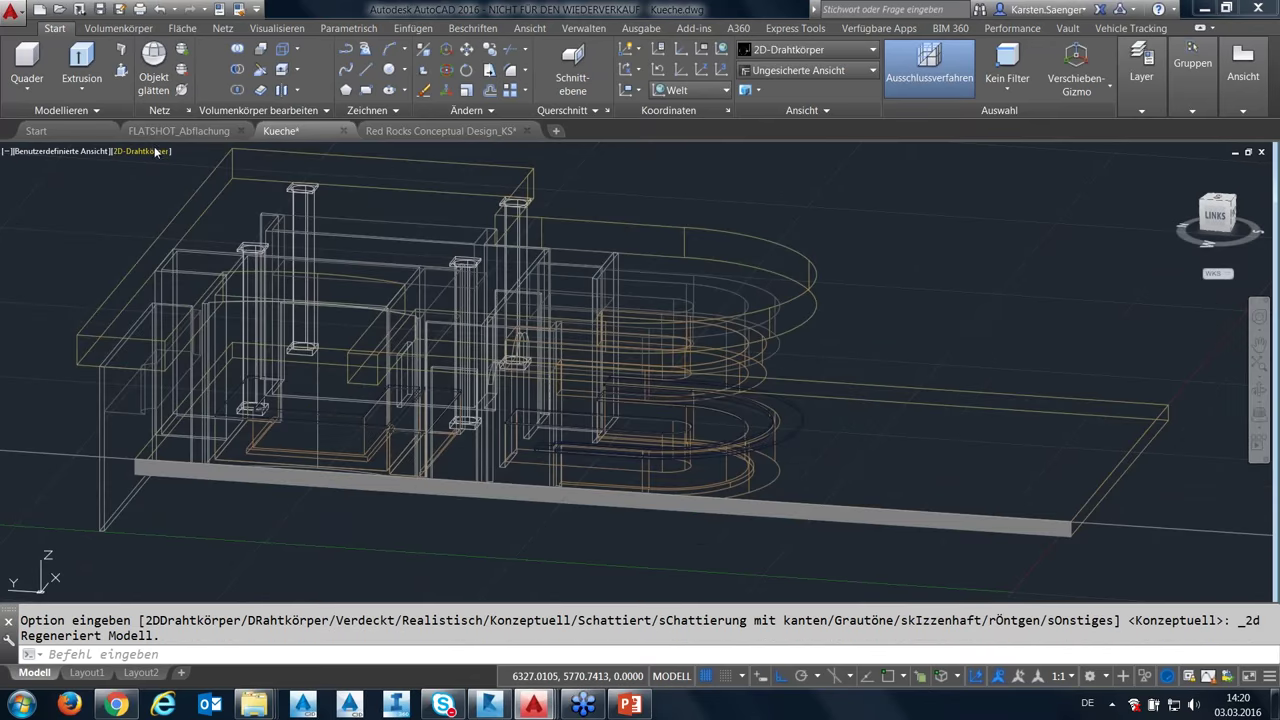
{"action": "left_click", "coordinate": [140, 150]}
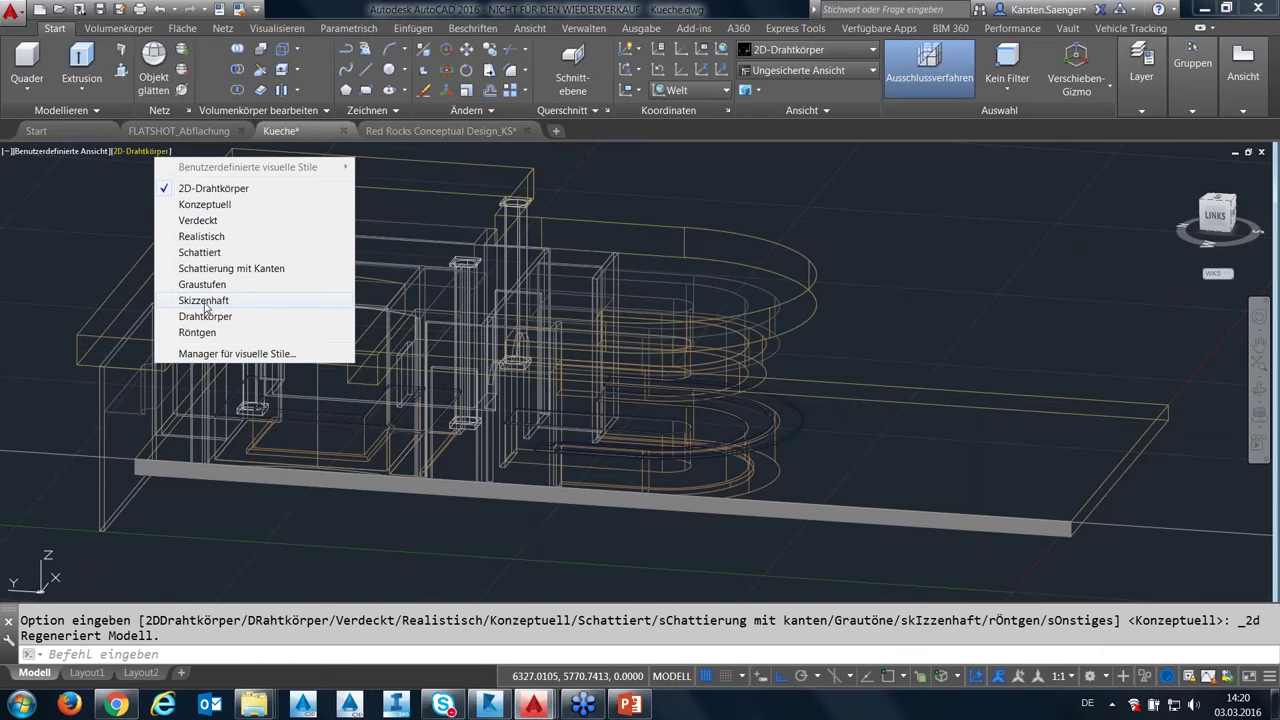
{"action": "left_click", "coordinate": [205, 220]}
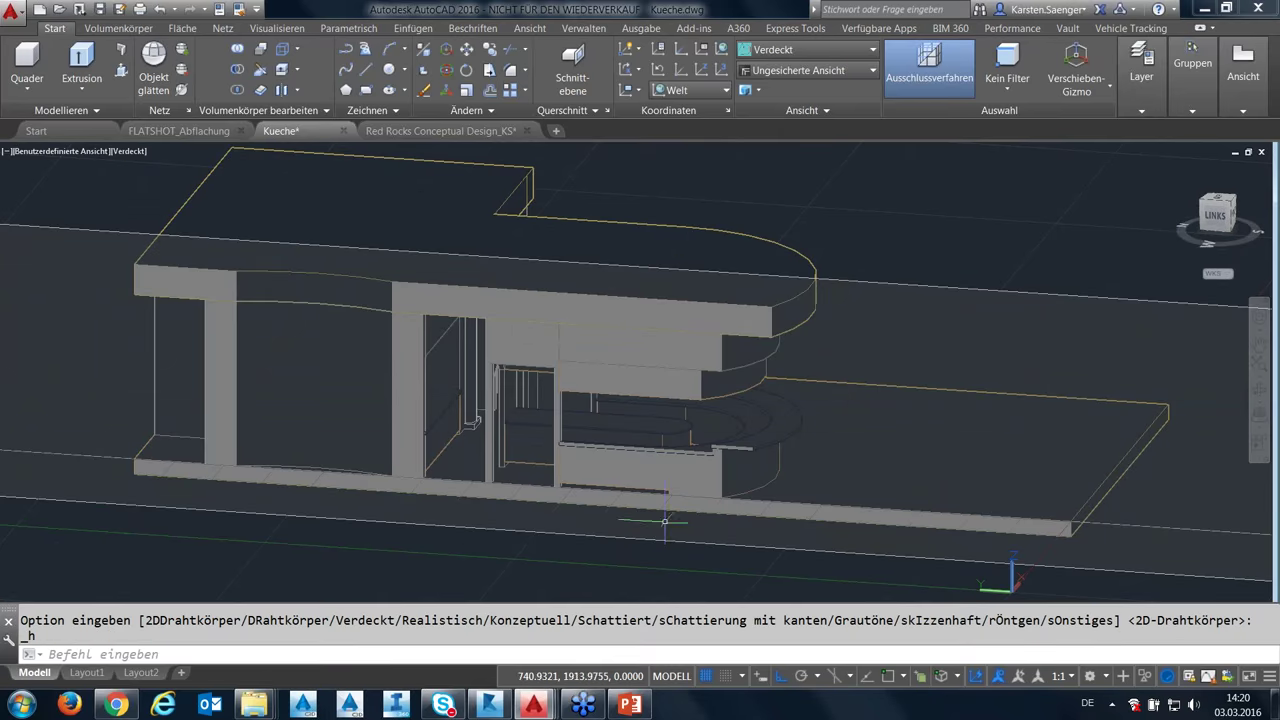
{"action": "mouse_move", "coordinate": [617, 518]}
{"action": "middle_mouse_down", "text": "shift"}
{"action": "mouse_move", "coordinate": [567, 517]}
{"action": "mouse_move", "coordinate": [540, 500]}
{"action": "middle_mouse_up", "text": "shift"}
Select the section plane and check its section type list, leaving Ebene unchanged.
{"action": "scroll", "coordinate": [450, 440], "scroll_direction": "down", "scroll_amount": 3}
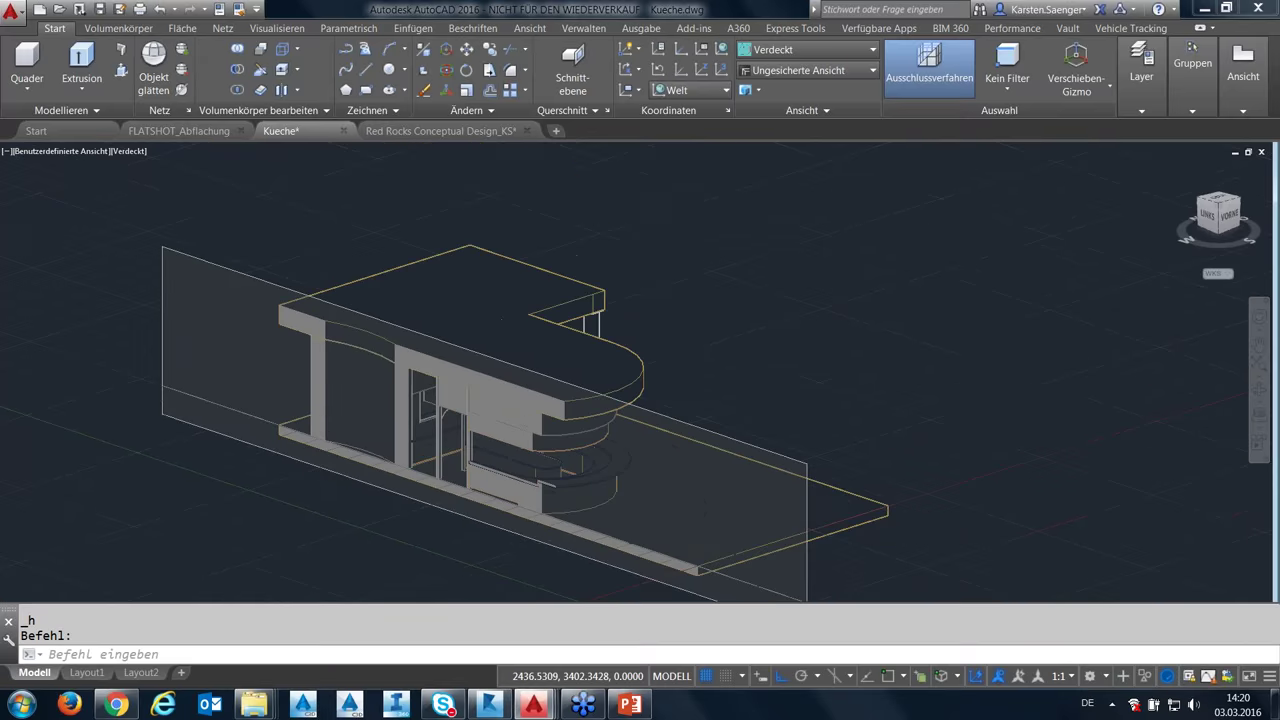
{"action": "scroll", "coordinate": [450, 440], "scroll_direction": "down", "scroll_amount": 2}
{"action": "scroll", "coordinate": [620, 390], "scroll_direction": "up", "scroll_amount": 3}
{"action": "scroll", "coordinate": [620, 390], "scroll_direction": "down", "scroll_amount": 2}
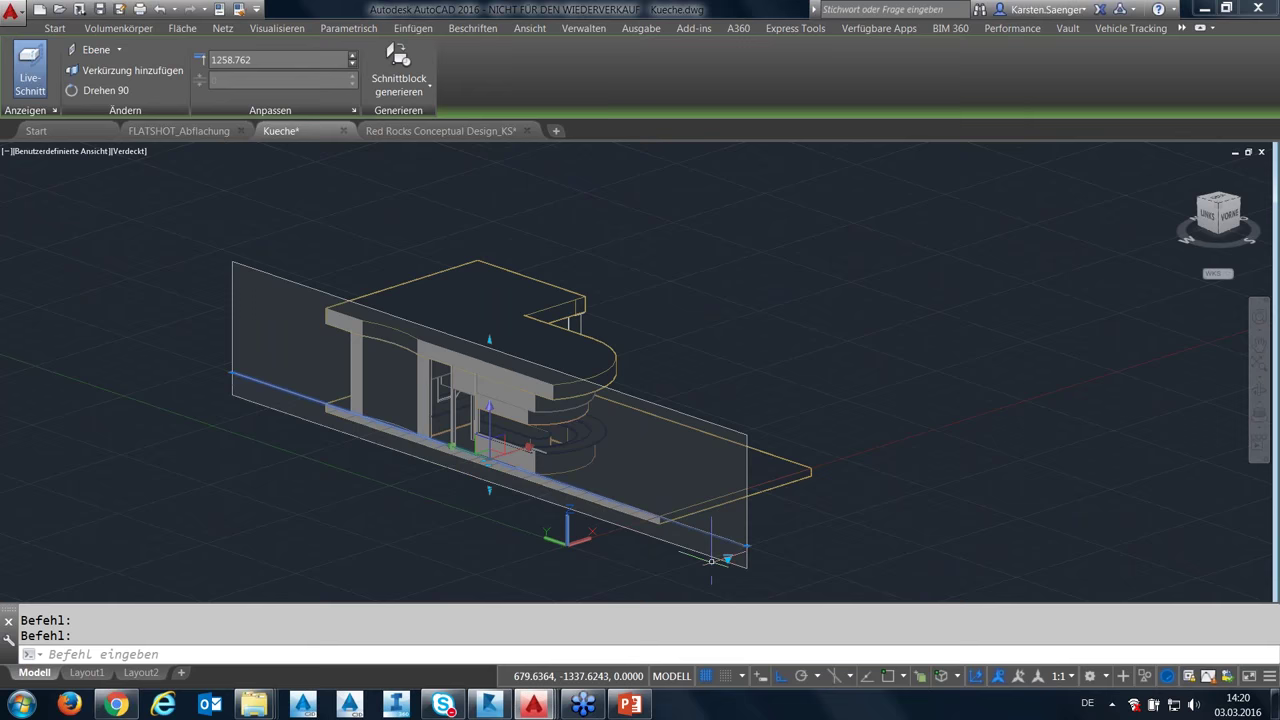
{"action": "left_click", "coordinate": [727, 557]}
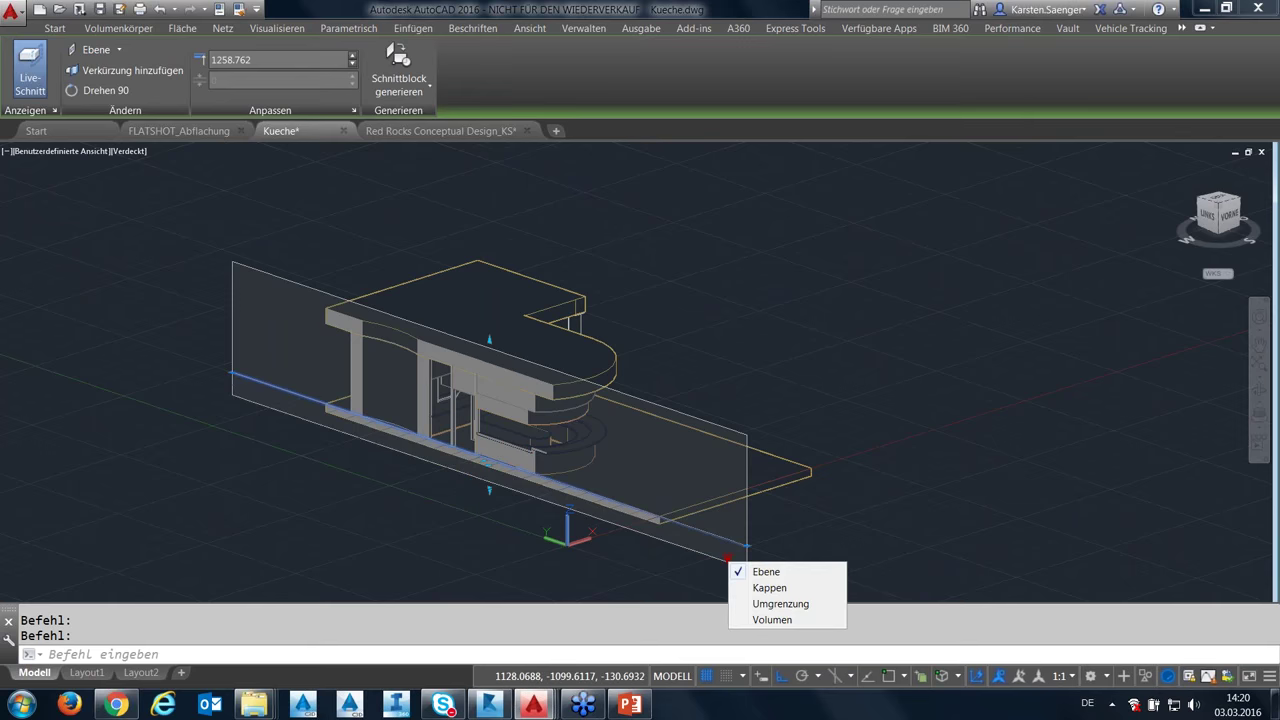
{"action": "left_click", "coordinate": [123, 52]}
{"action": "left_click", "coordinate": [123, 52]}
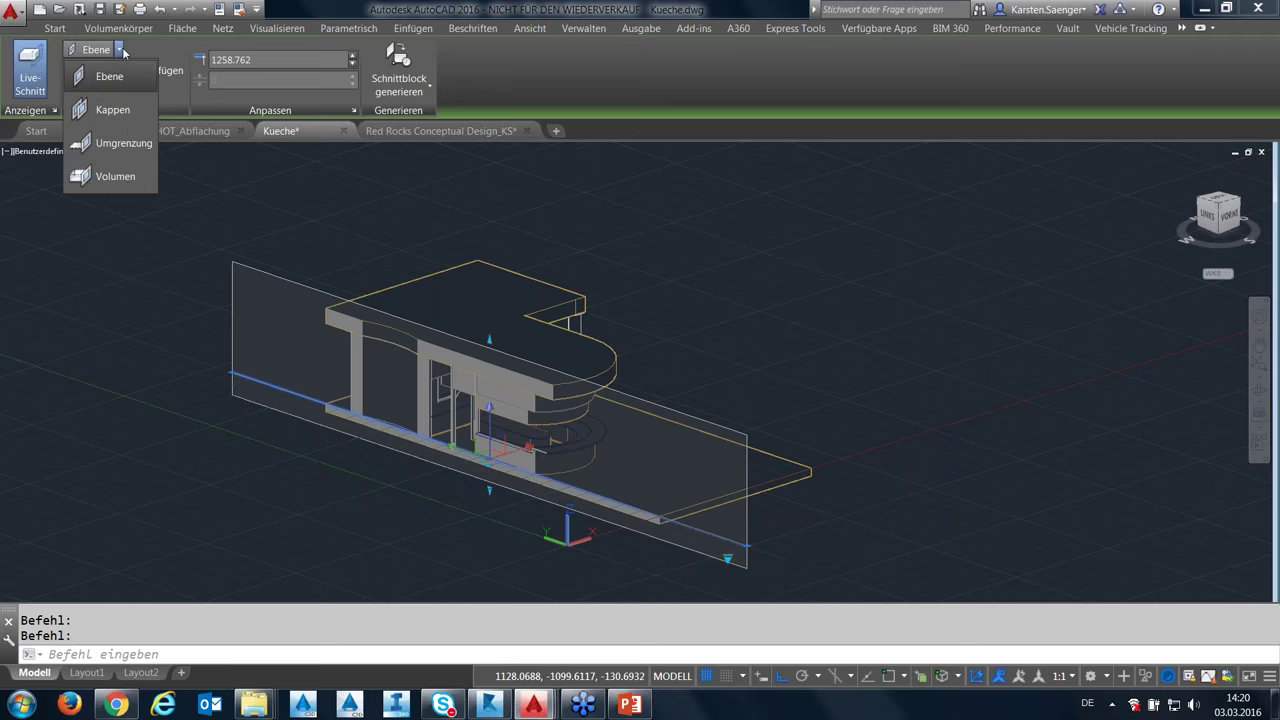
{"action": "left_click", "coordinate": [492, 85]}
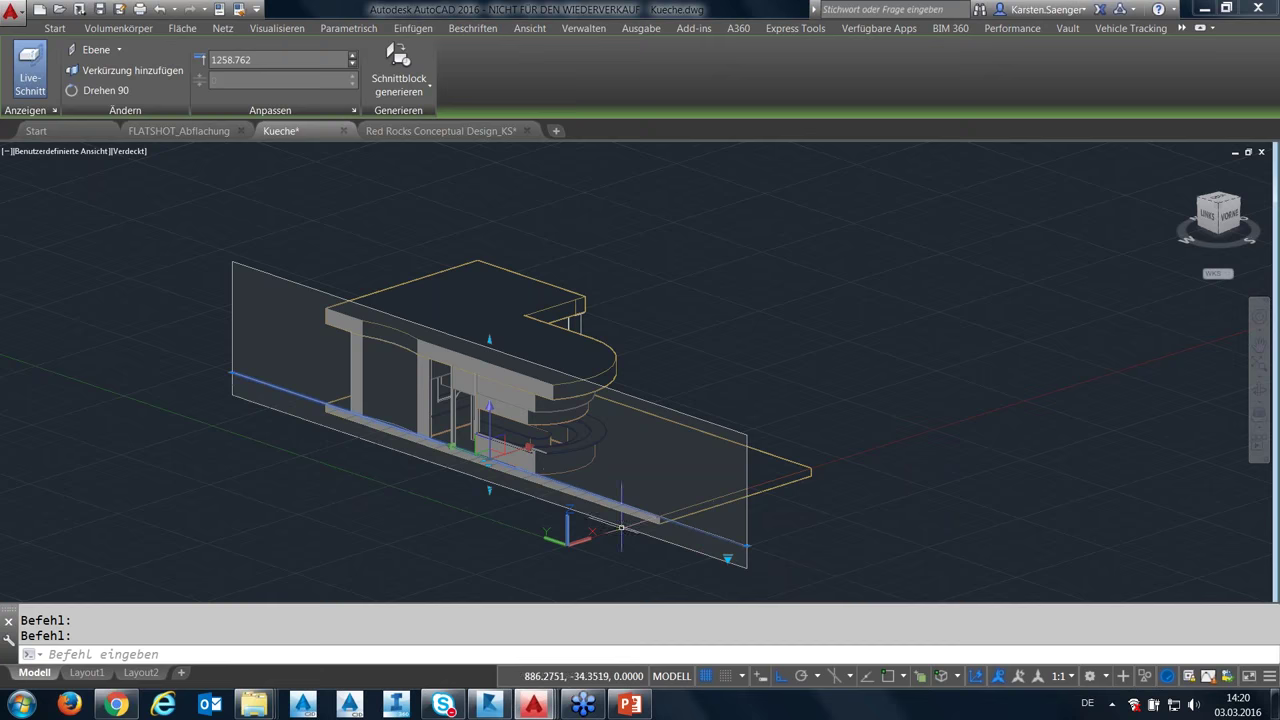
Move the section plane deeper into the kitchen to offset 2209.6064.
{"action": "left_click", "coordinate": [489, 490]}
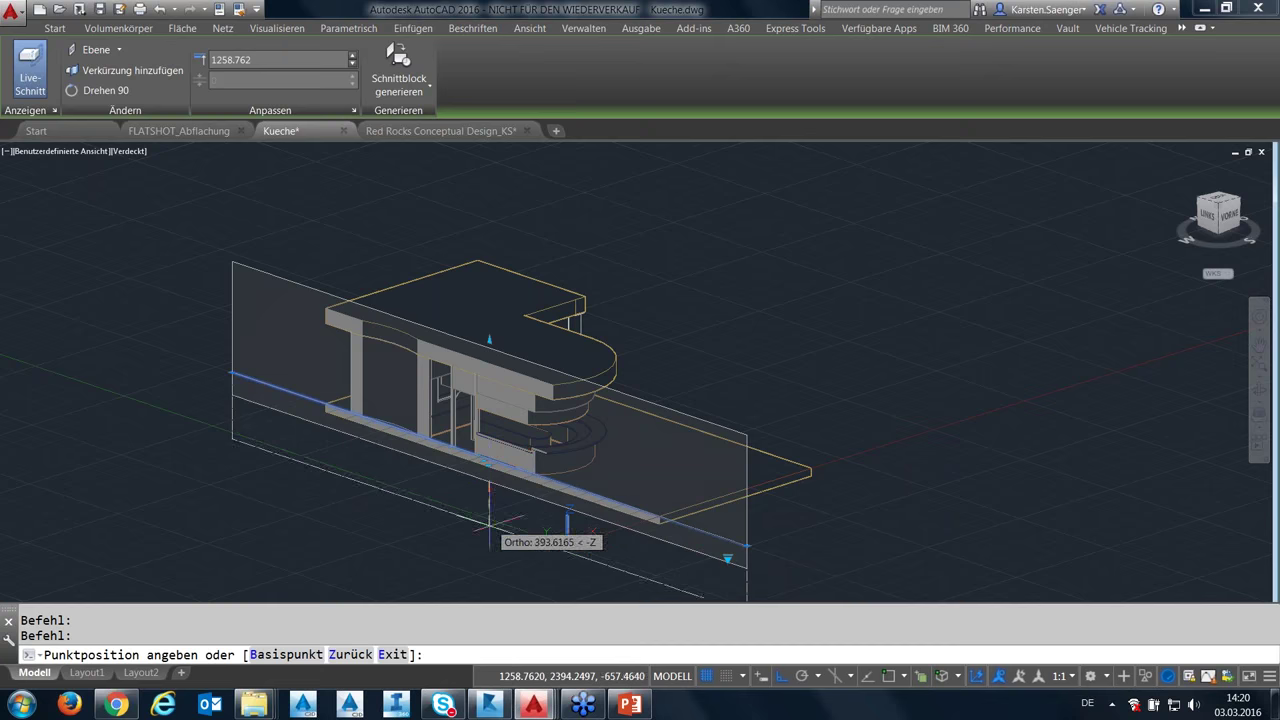
{"action": "left_click", "coordinate": [489, 520]}
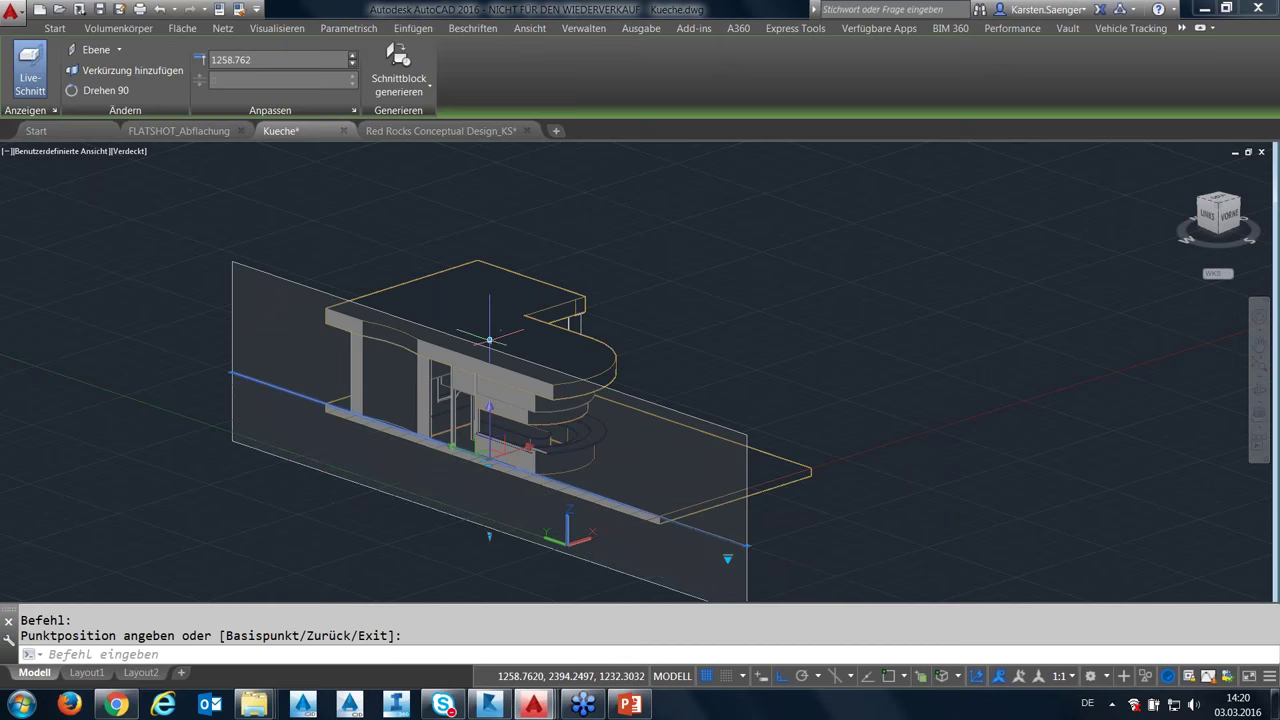
{"action": "left_click", "coordinate": [489, 340]}
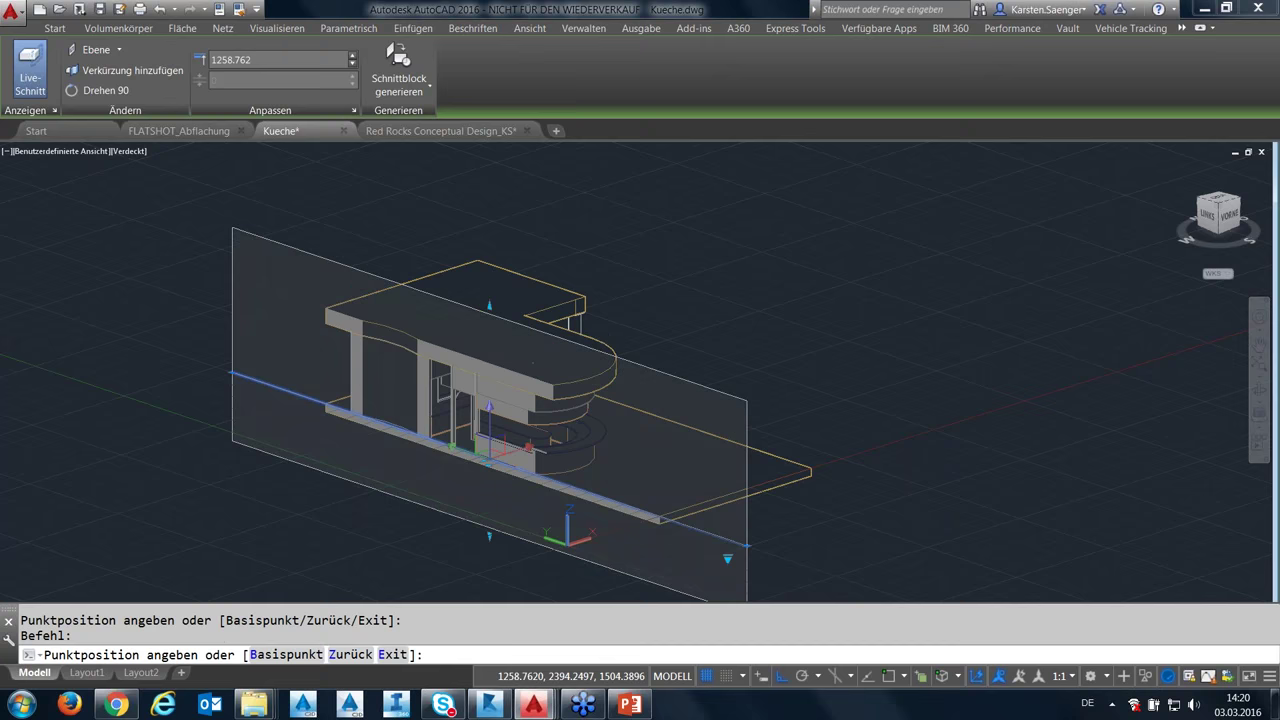
{"action": "left_click", "coordinate": [745, 515]}
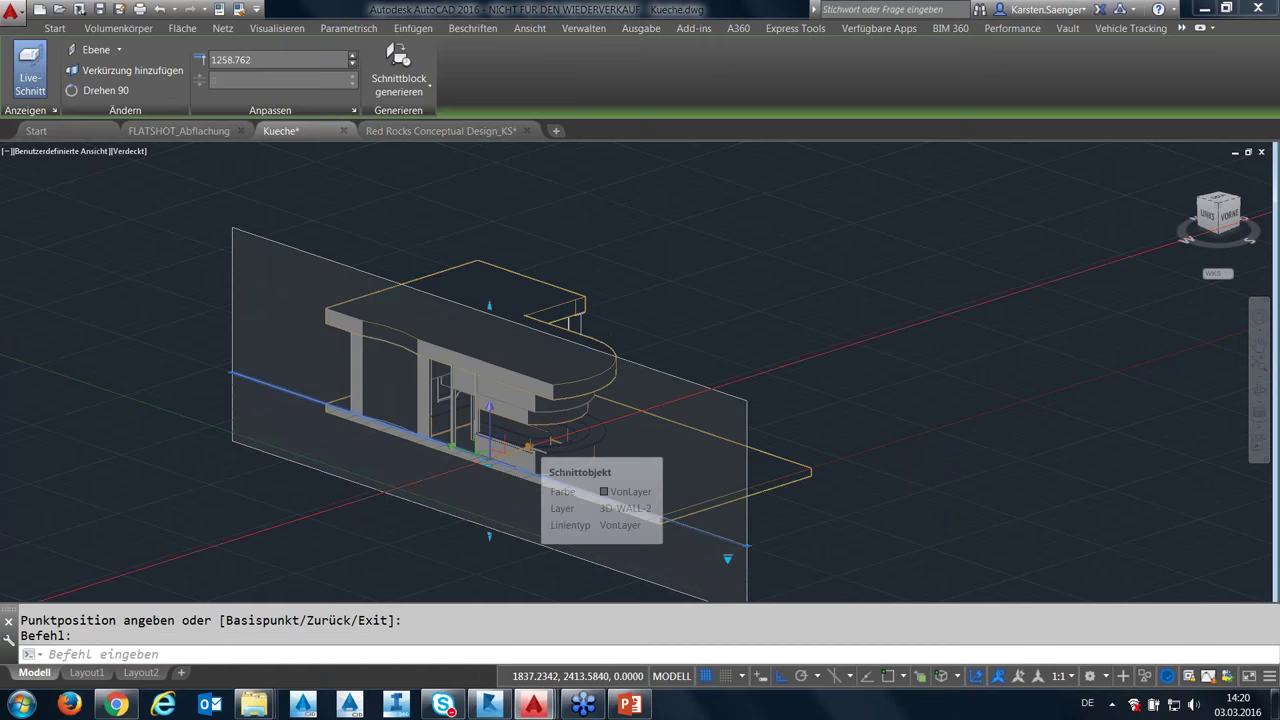
{"action": "left_click", "coordinate": [530, 445]}
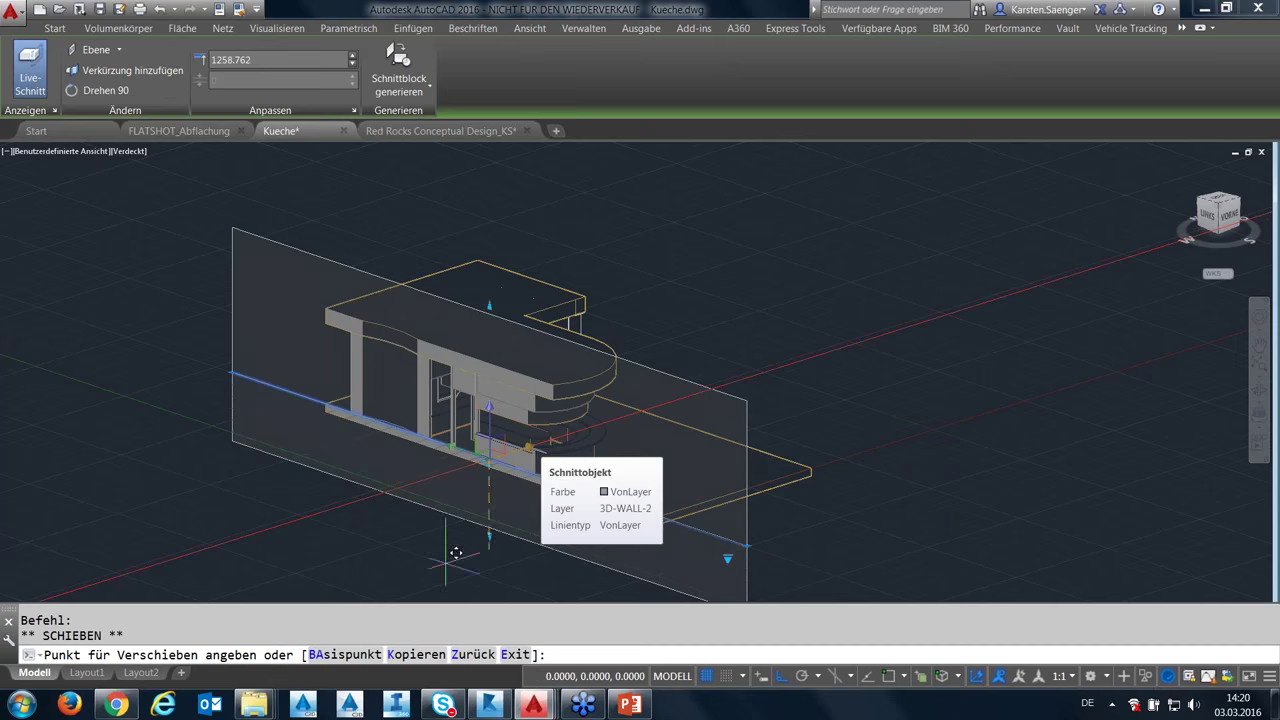
{"action": "left_click", "coordinate": [478, 443]}
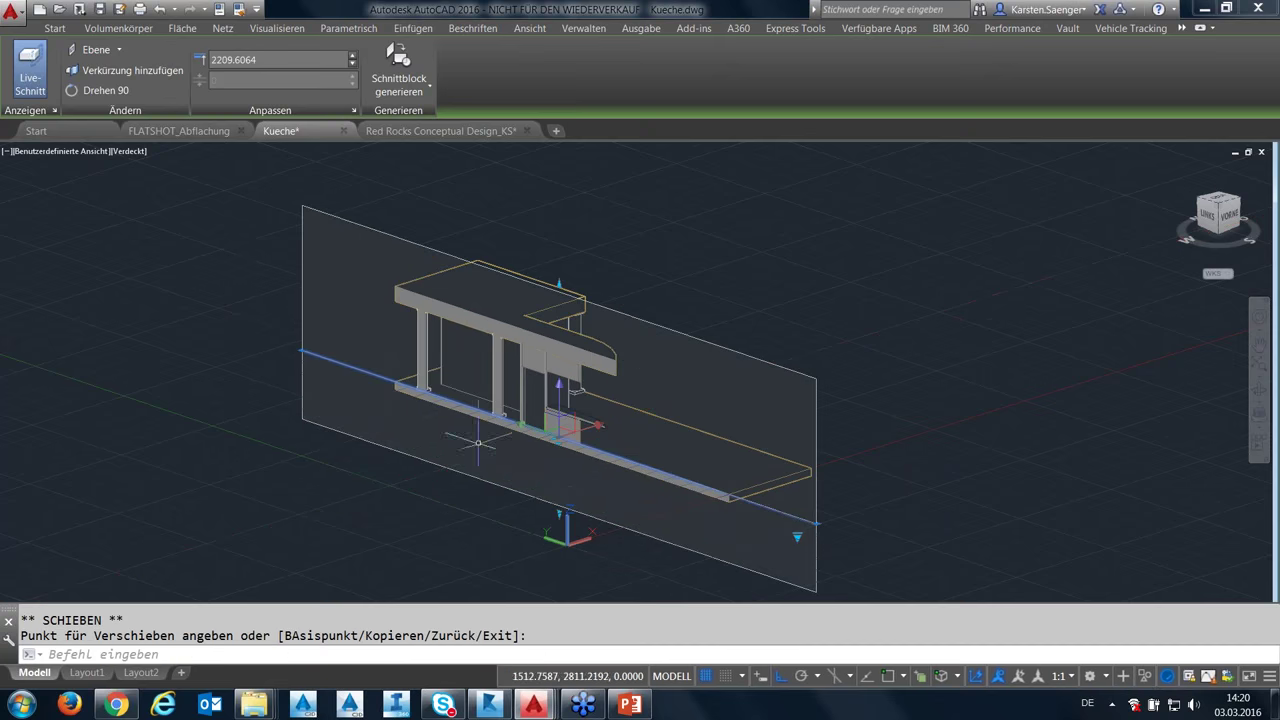
{"action": "key", "text": "Escape"}
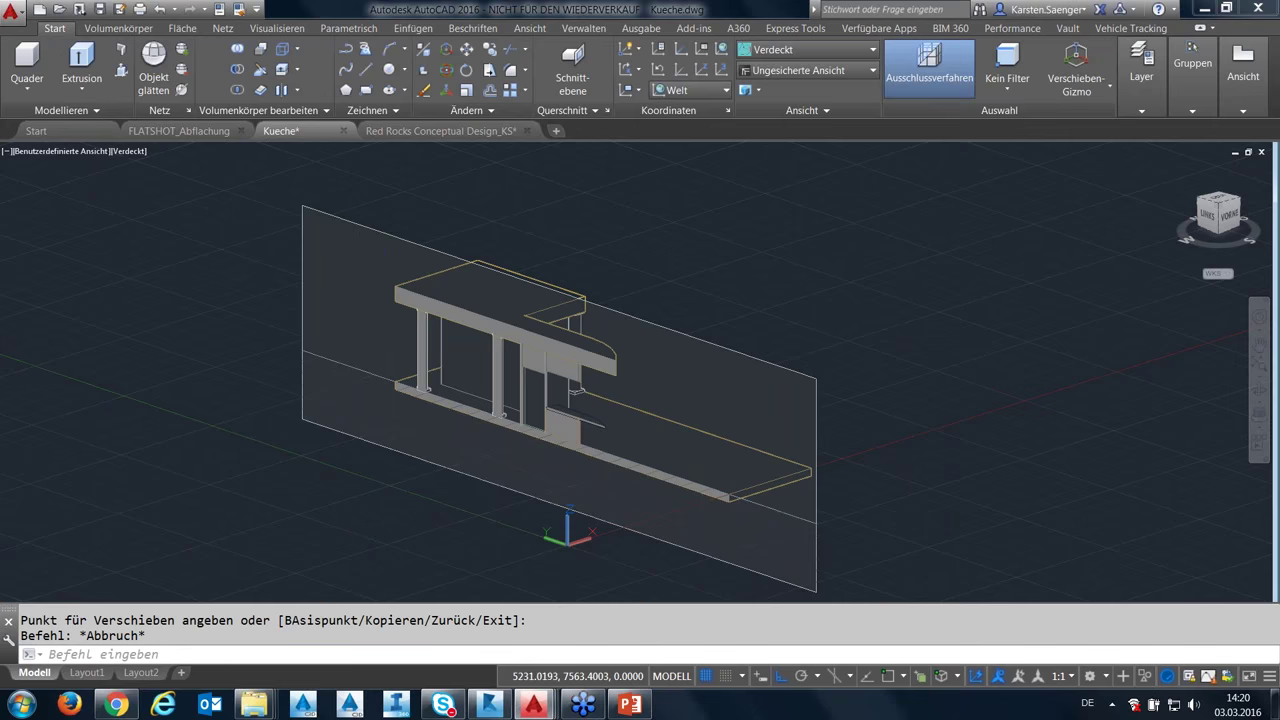
{"action": "left_click", "coordinate": [447, 250]}
{"action": "middle_click_drag", "start_coordinate": [757, 271], "coordinate": [766, 251]}
{"action": "key", "text": "Escape"}
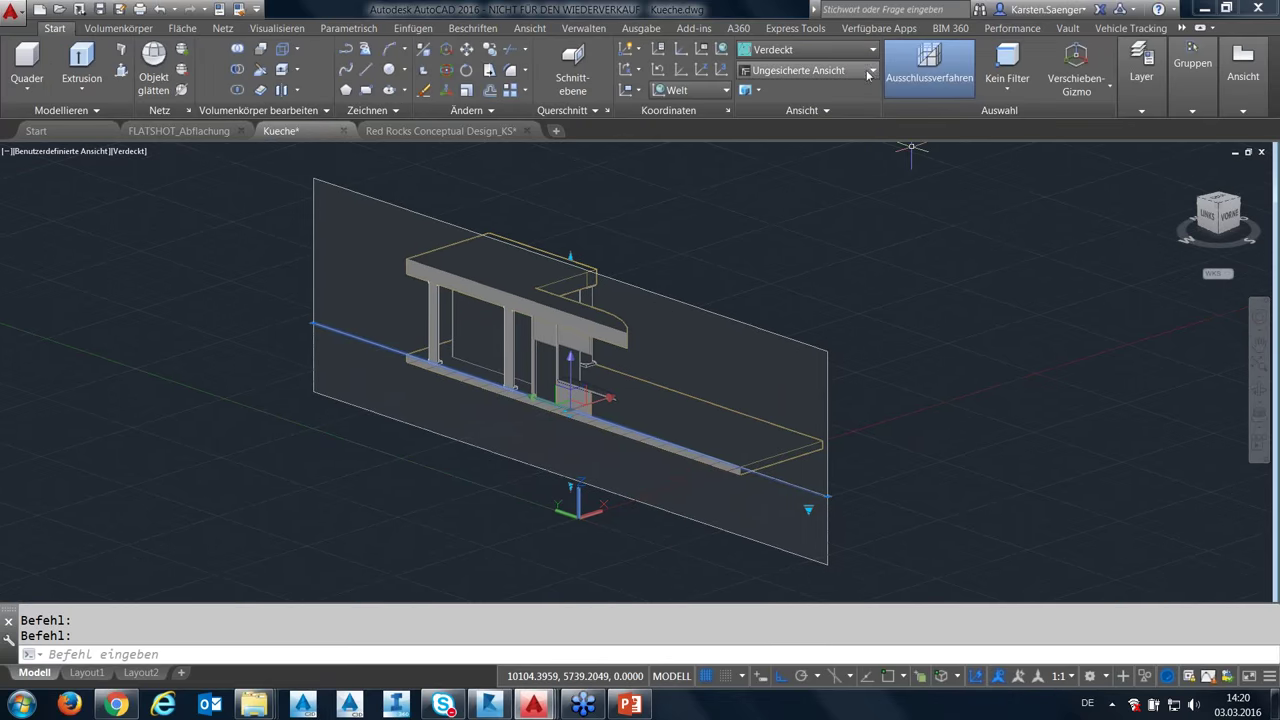
In the View Manager, save a new view Schnitt with live section SectionPlane (1) and make it current.
{"action": "left_click", "coordinate": [866, 74]}
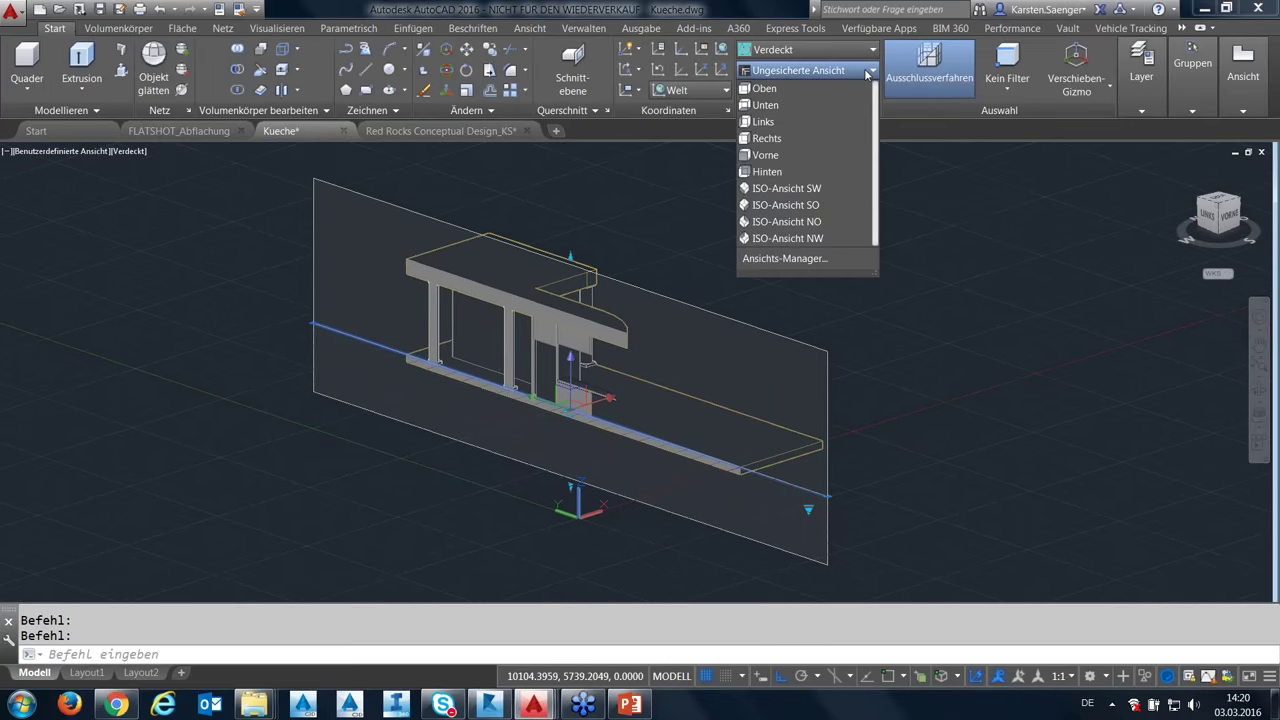
{"action": "left_click", "coordinate": [805, 263]}
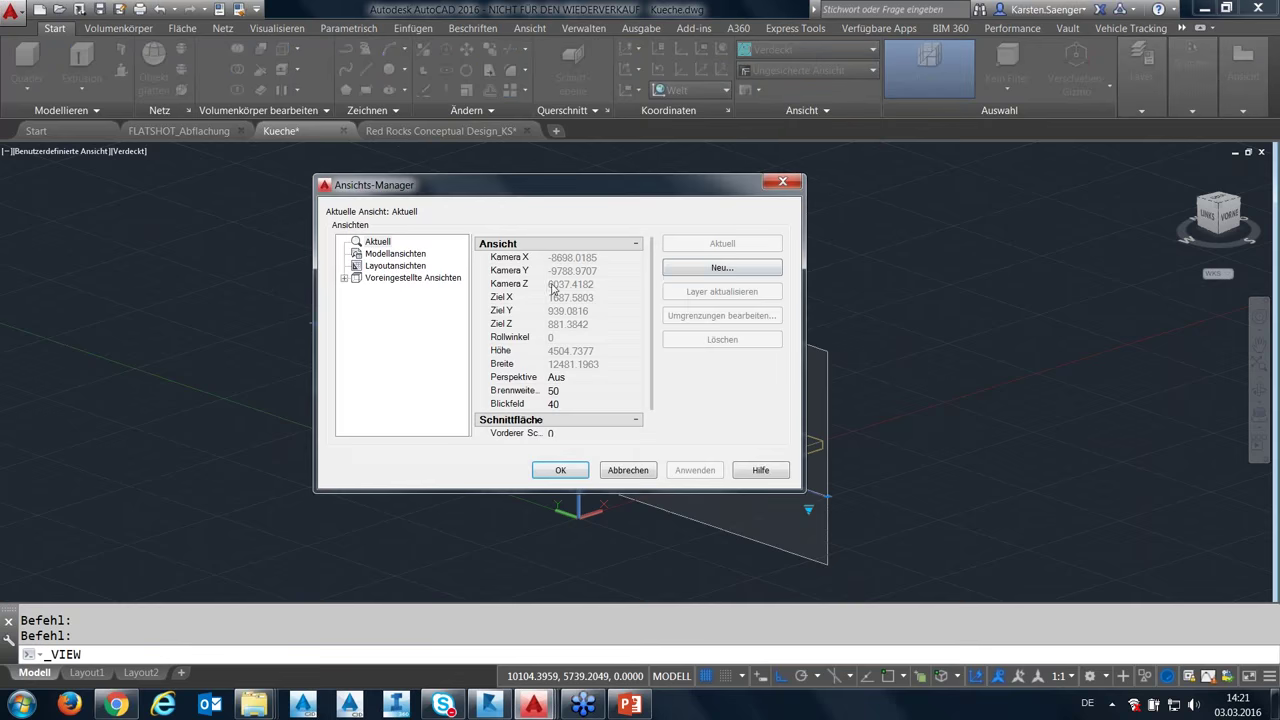
{"action": "left_click", "coordinate": [689, 271]}
{"action": "type", "text": "Schnitt"}
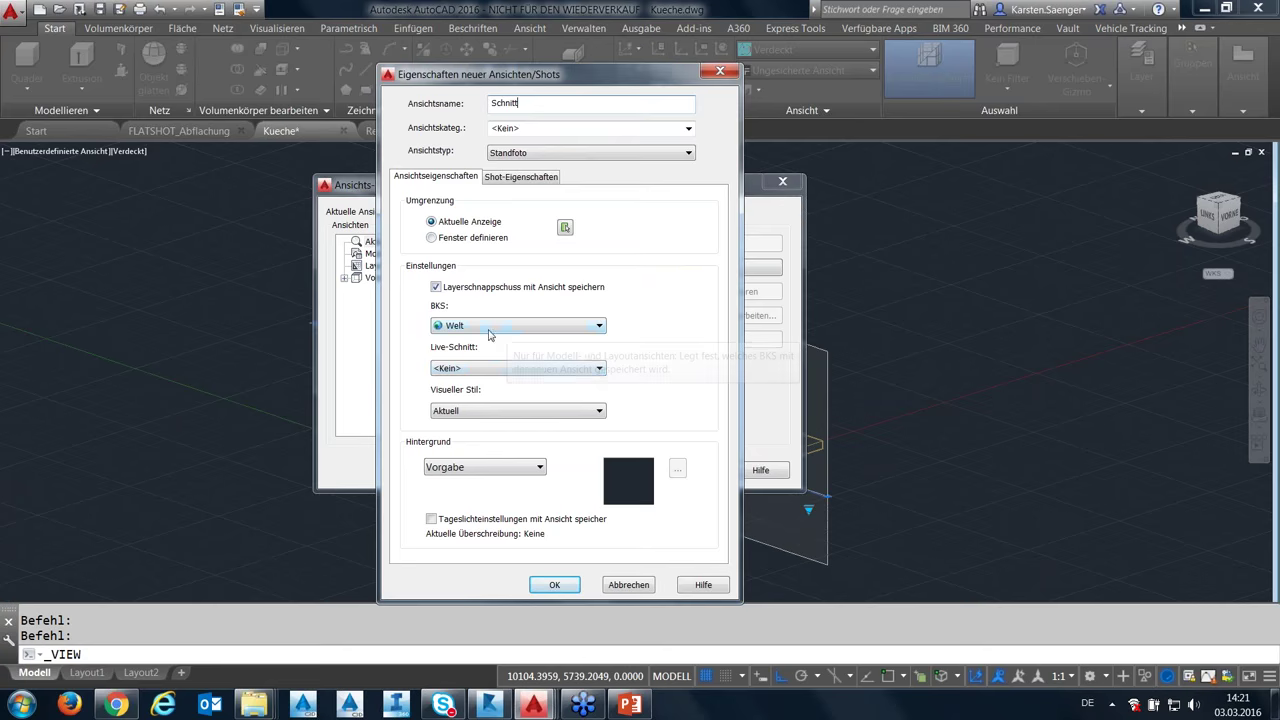
{"action": "left_click", "coordinate": [462, 370]}
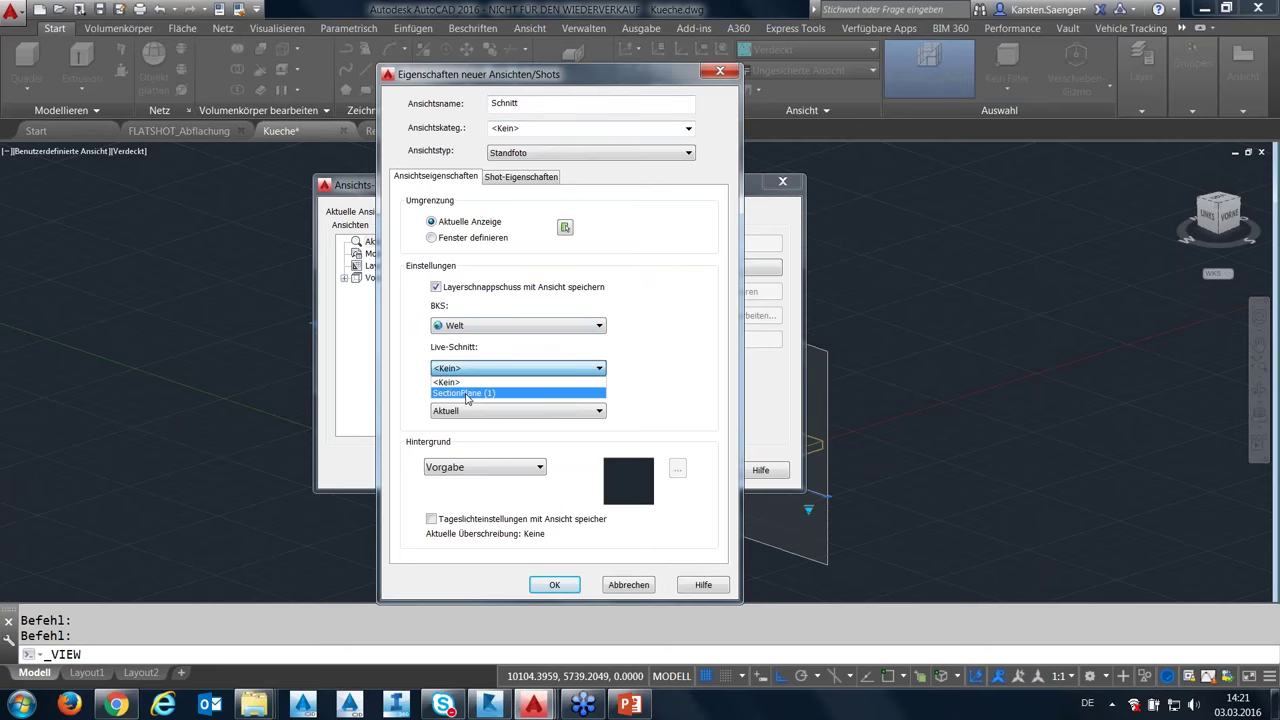
{"action": "left_click", "coordinate": [466, 394]}
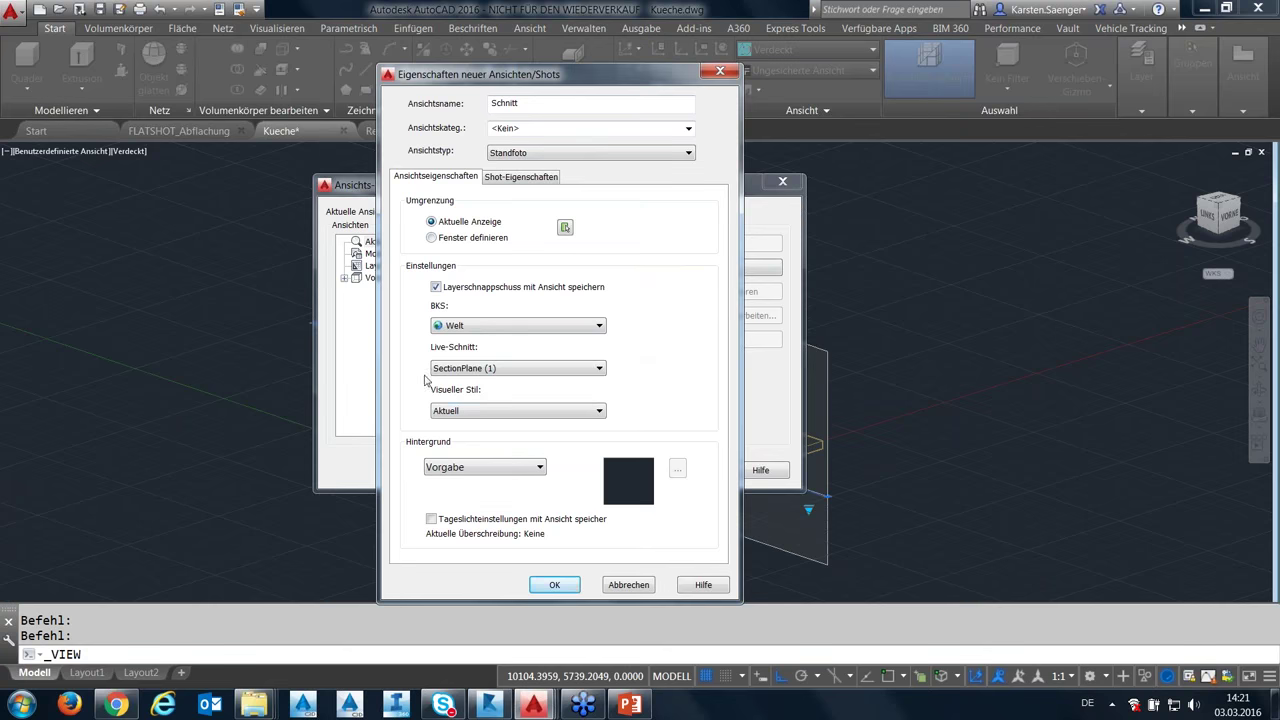
{"action": "left_click", "coordinate": [553, 586]}
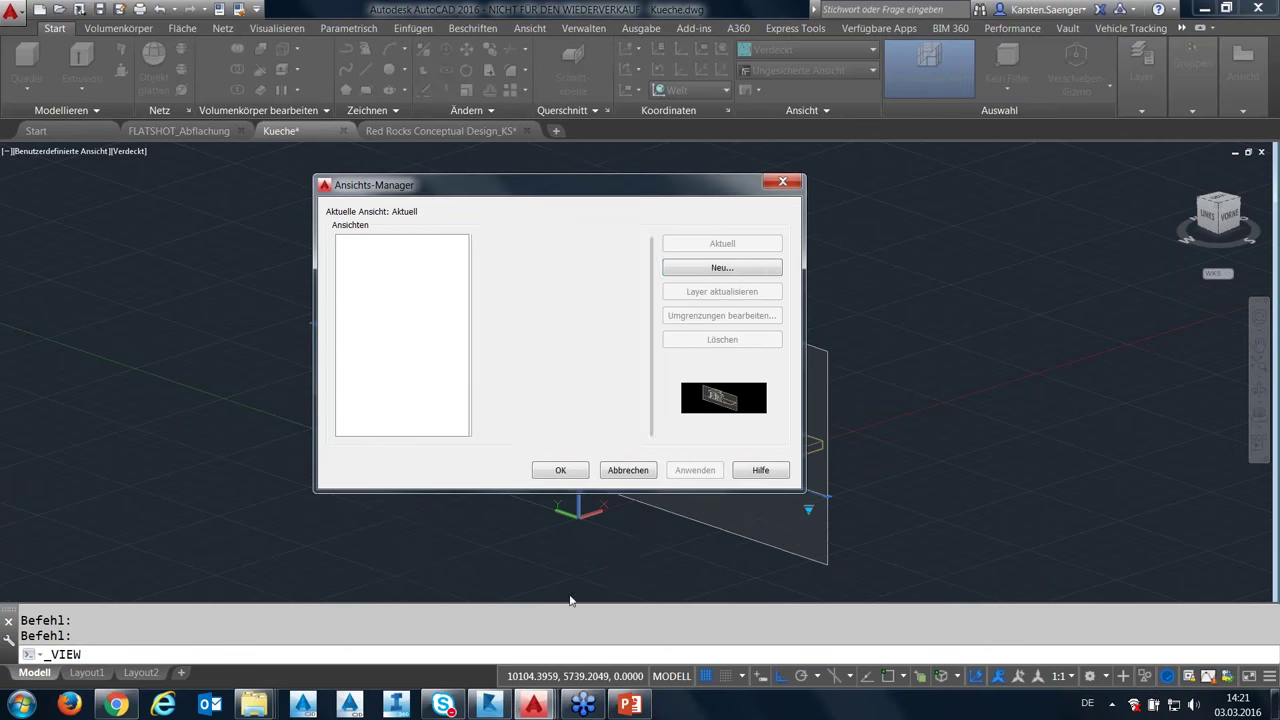
{"action": "left_click", "coordinate": [563, 471]}
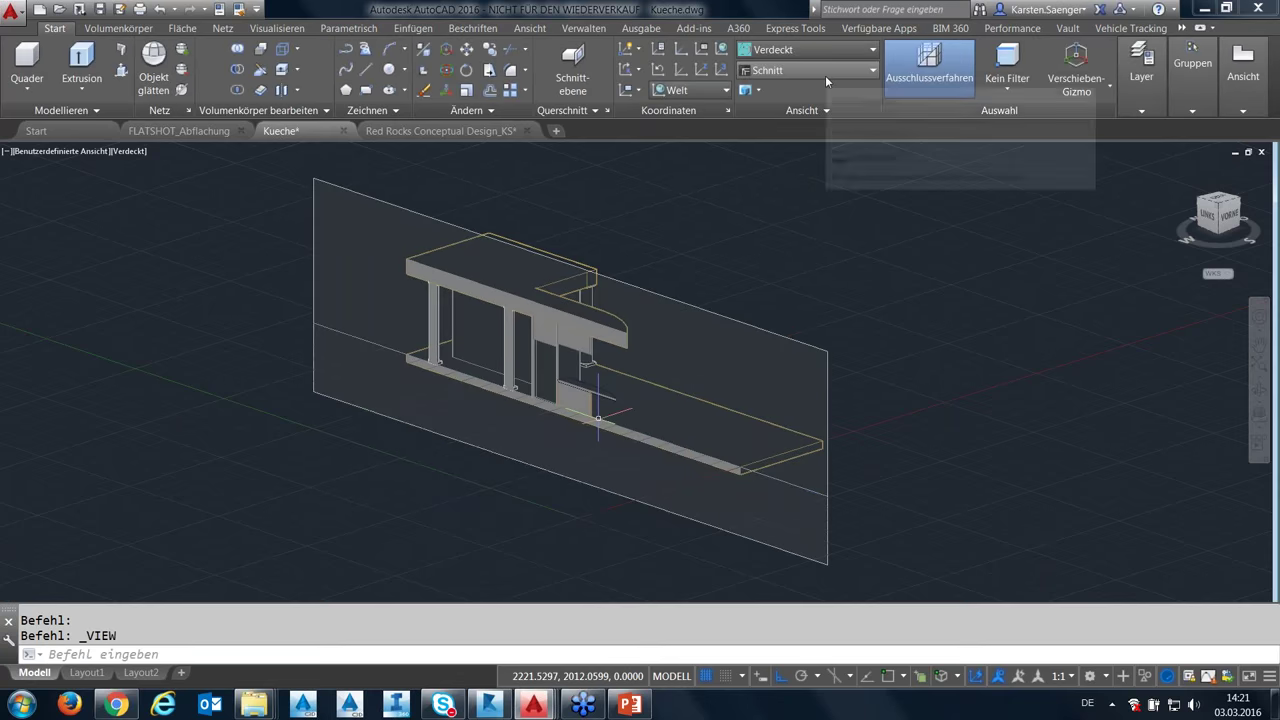
{"action": "left_click", "coordinate": [826, 74]}
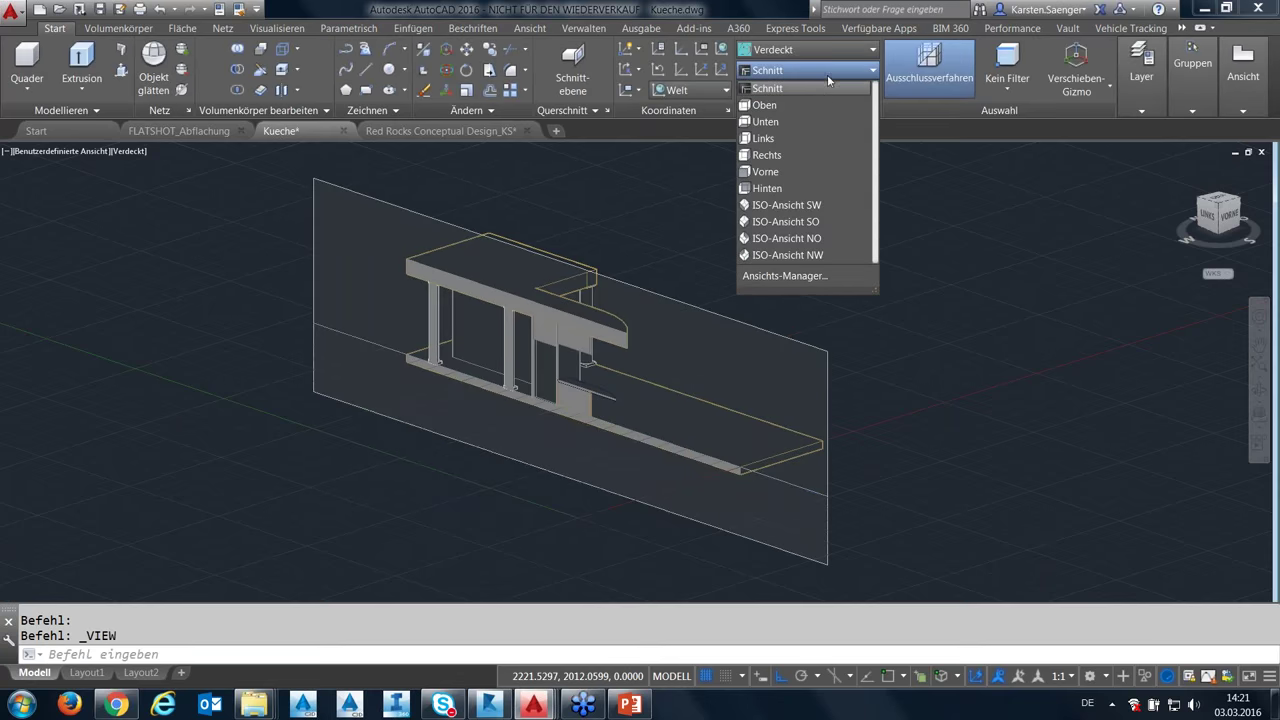
{"action": "left_click", "coordinate": [766, 106]}
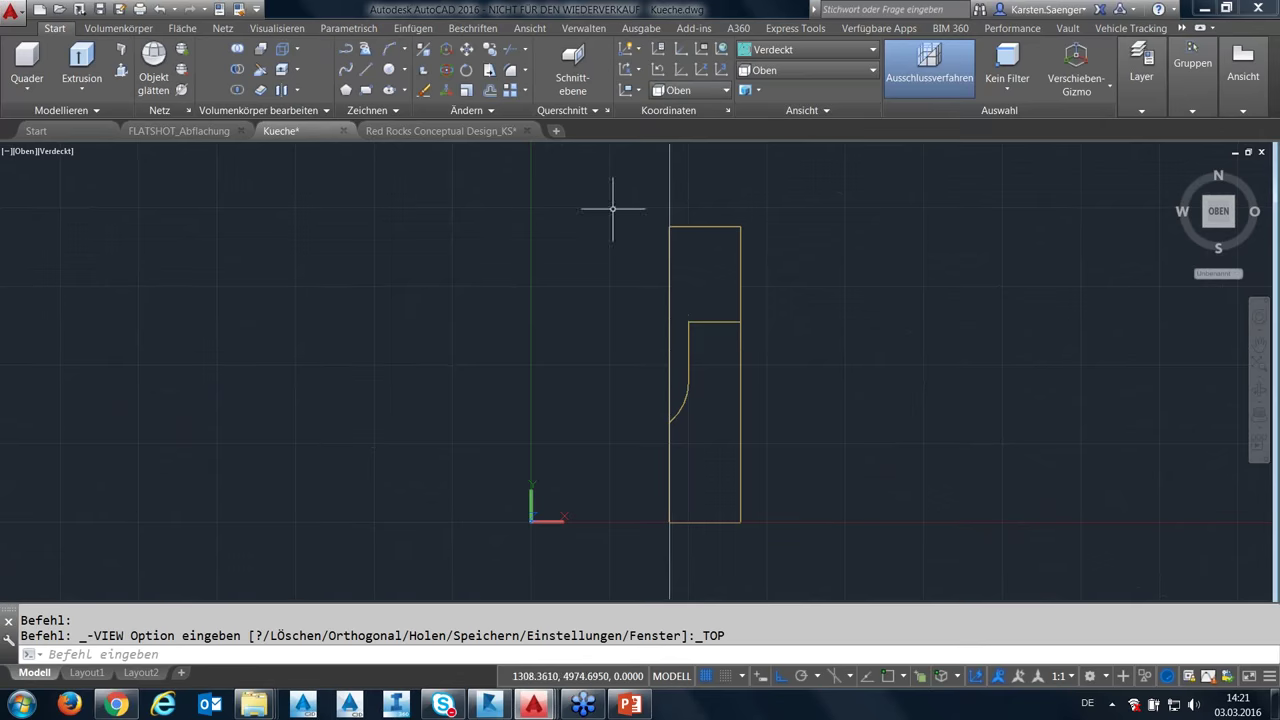
{"action": "left_click", "coordinate": [53, 152]}
{"action": "left_click", "coordinate": [100, 188]}
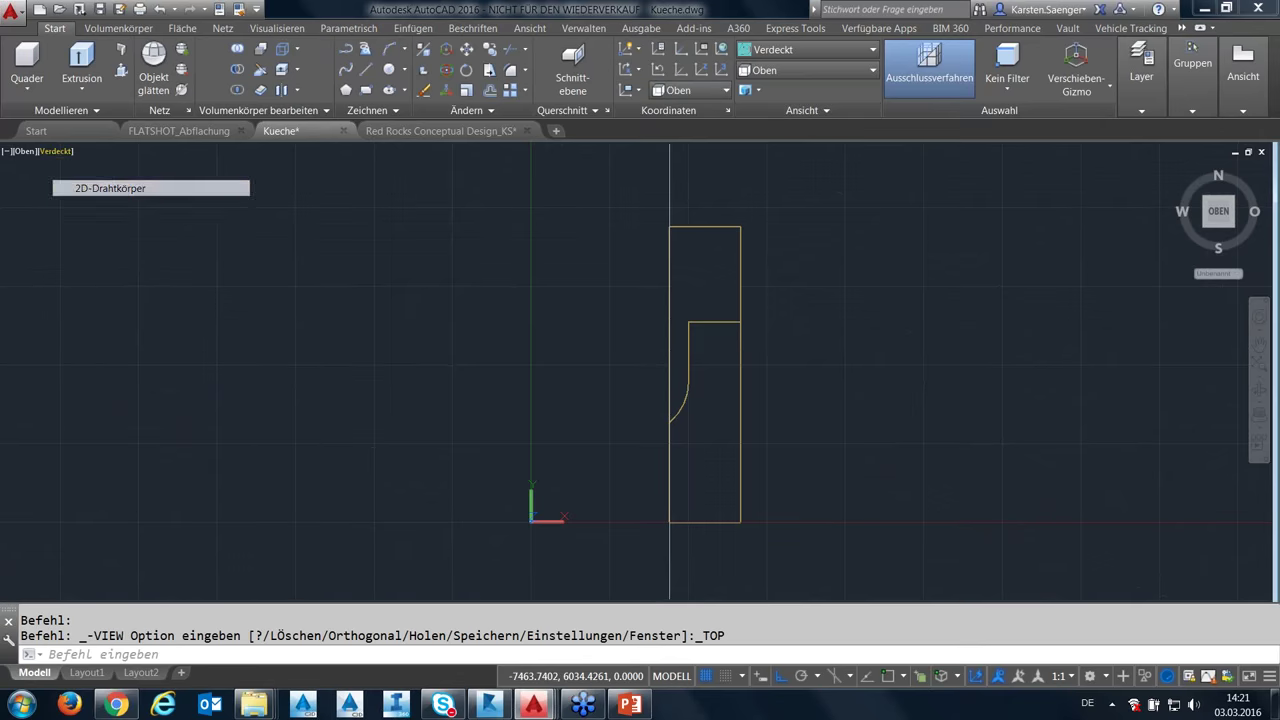
{"action": "left_click", "coordinate": [872, 72]}
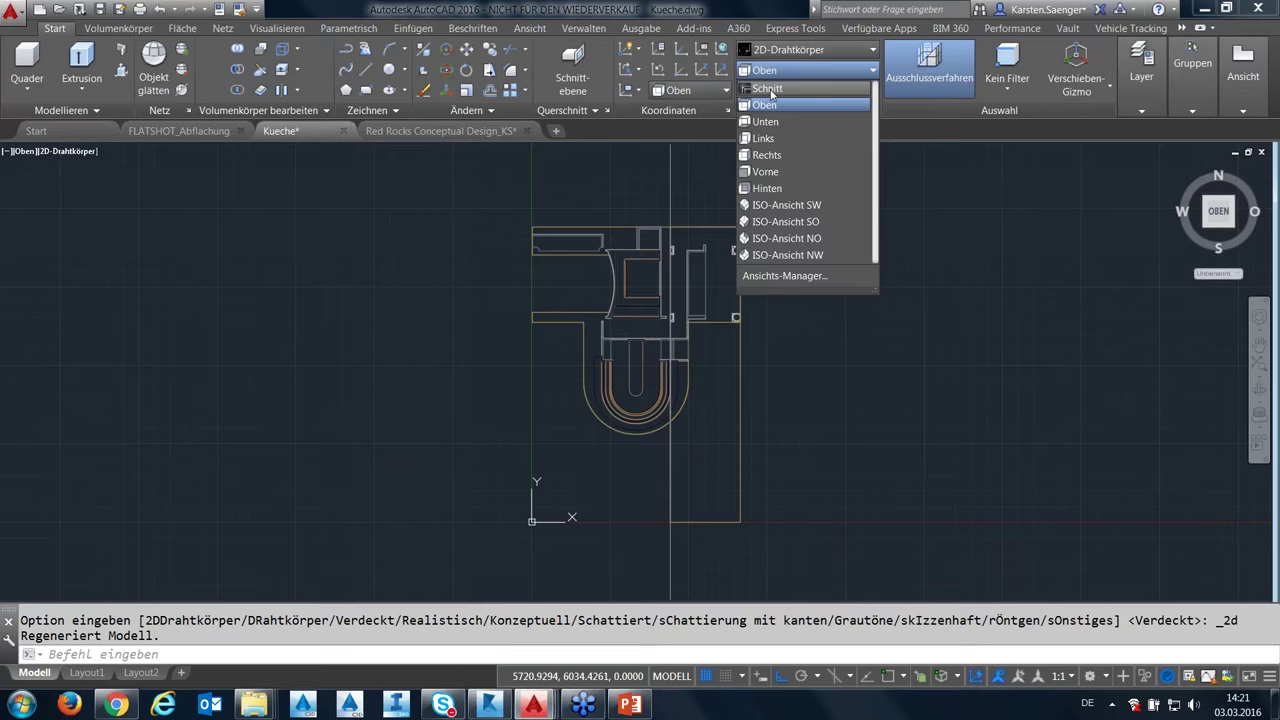
{"action": "left_click", "coordinate": [790, 88]}
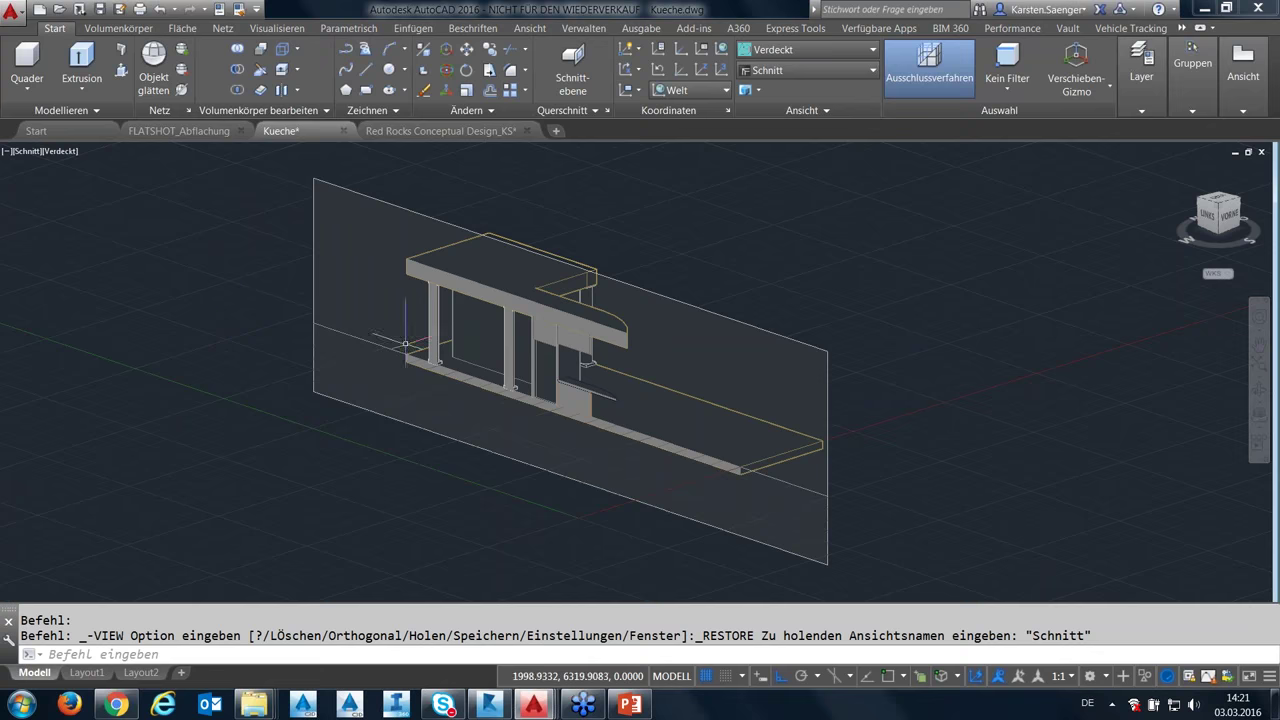
{"action": "left_click", "coordinate": [656, 295]}
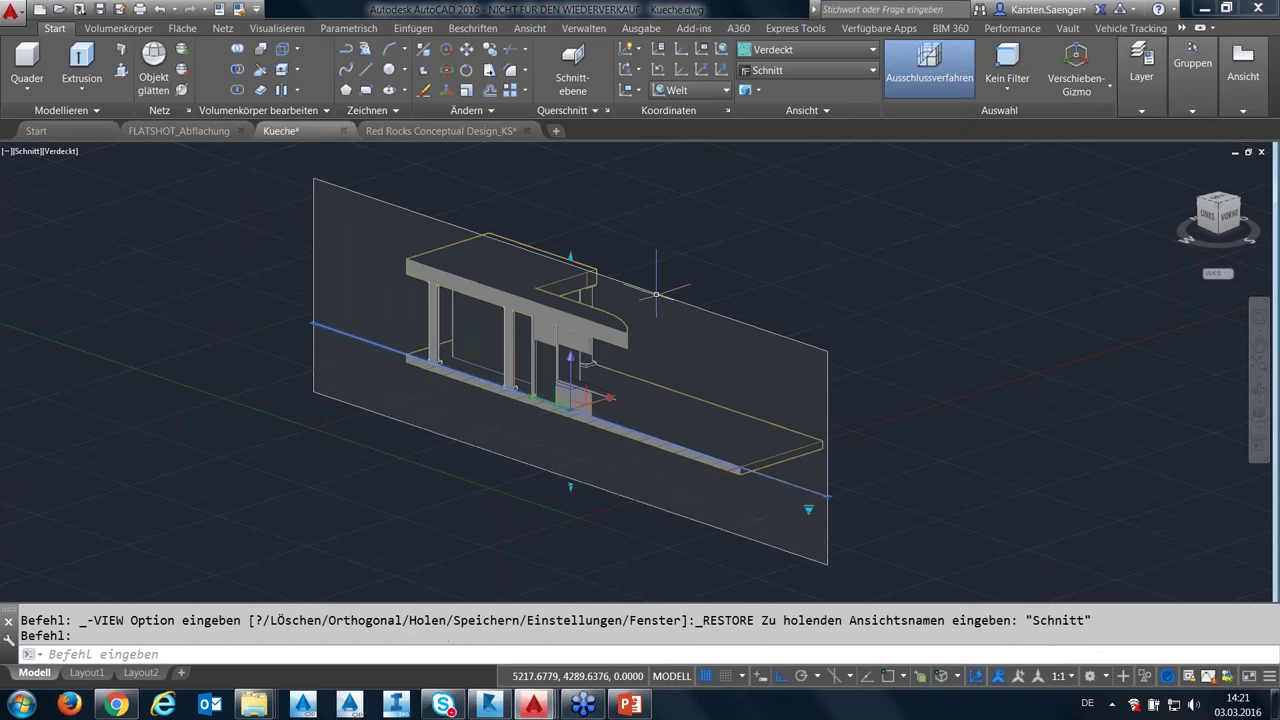
Turn on Show Cut-away Geometry for the section plane and orbit to inspect the red cut-away parts.
{"action": "right_click", "coordinate": [692, 252]}
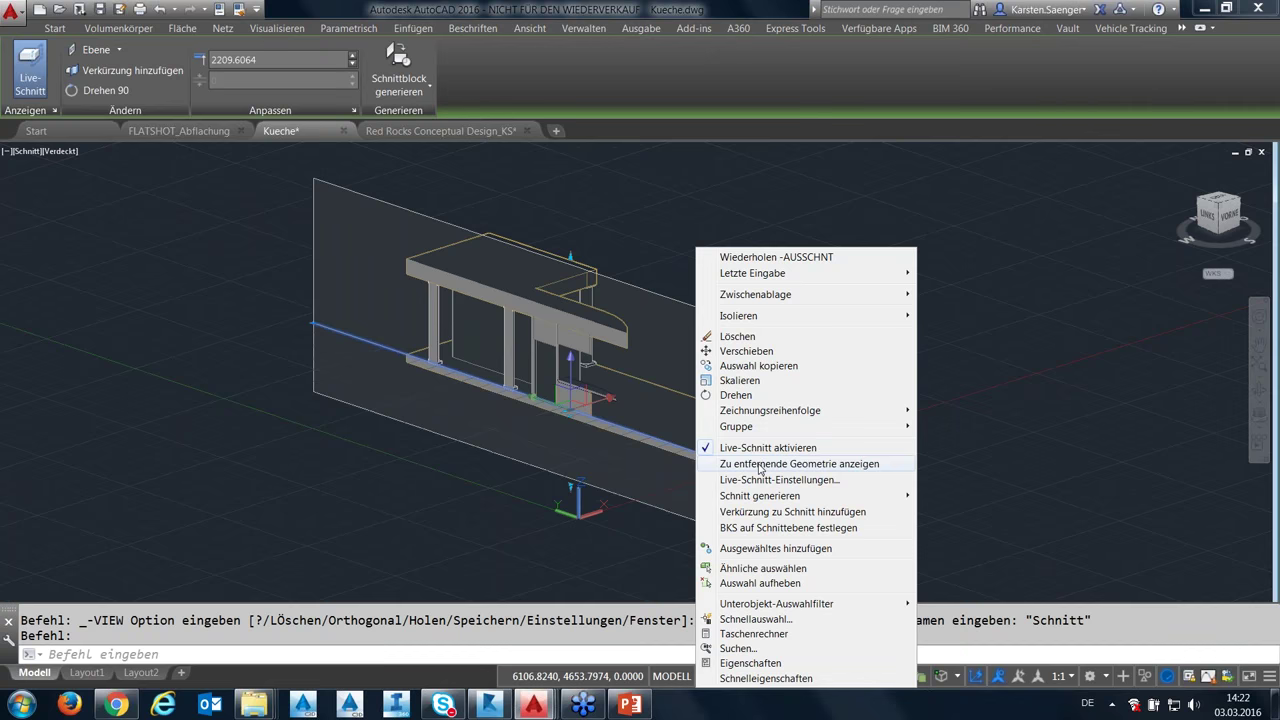
{"action": "left_click", "coordinate": [760, 464]}
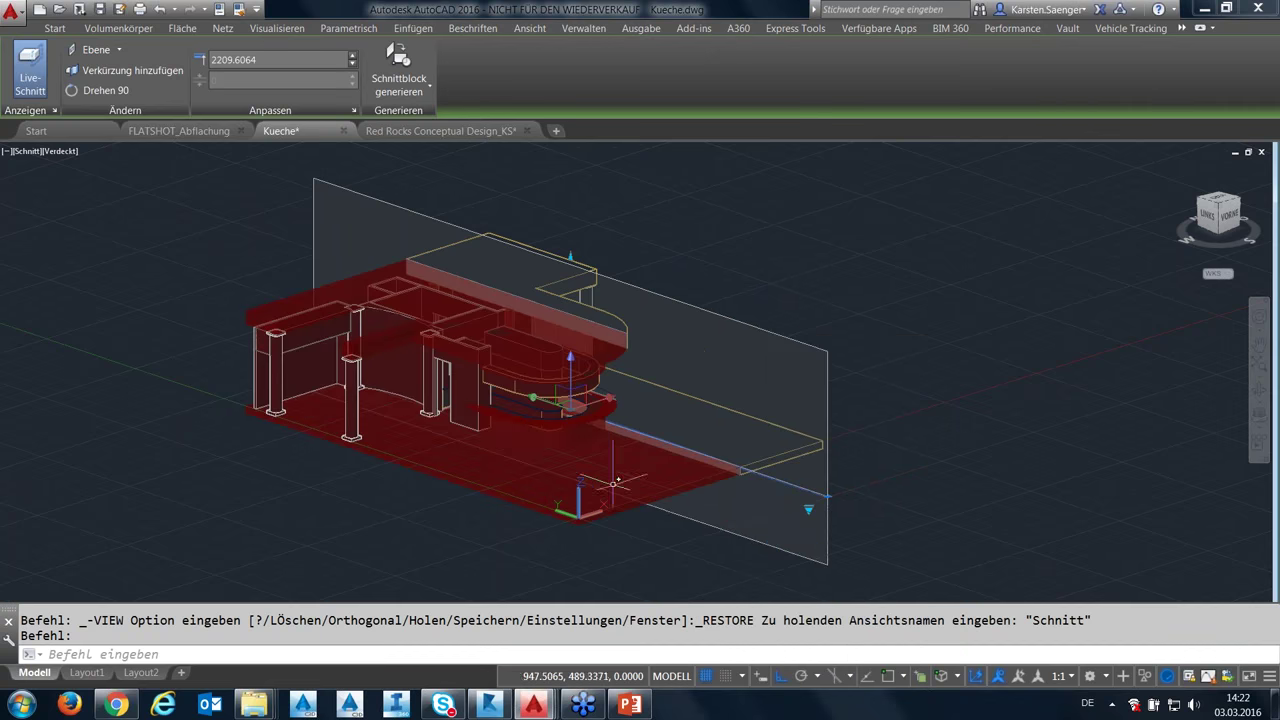
{"action": "mouse_move", "coordinate": [736, 457]}
{"action": "middle_mouse_down", "text": "shift"}
{"action": "mouse_move", "coordinate": [703, 460]}
{"action": "mouse_move", "coordinate": [537, 395]}
{"action": "middle_mouse_up", "text": "shift"}
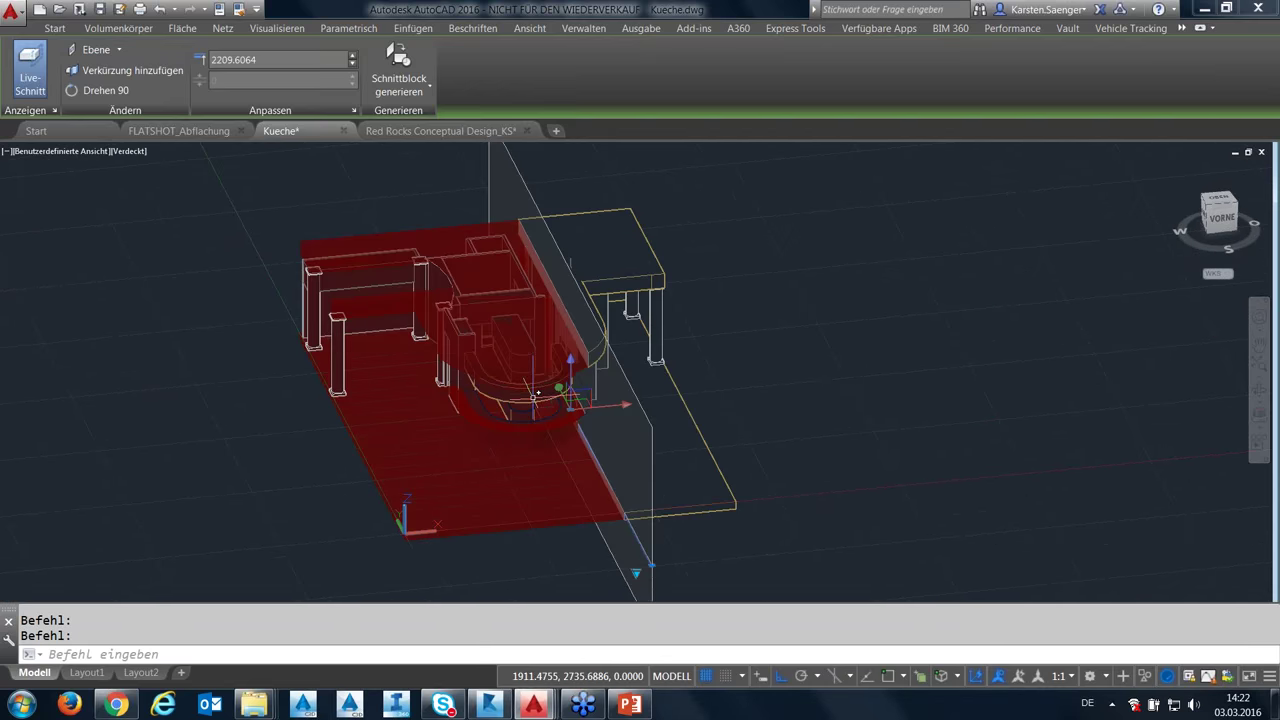
{"action": "scroll", "coordinate": [537, 395], "scroll_direction": "up", "scroll_amount": 2}
{"action": "scroll", "coordinate": [537, 395], "scroll_direction": "up", "scroll_amount": 2}
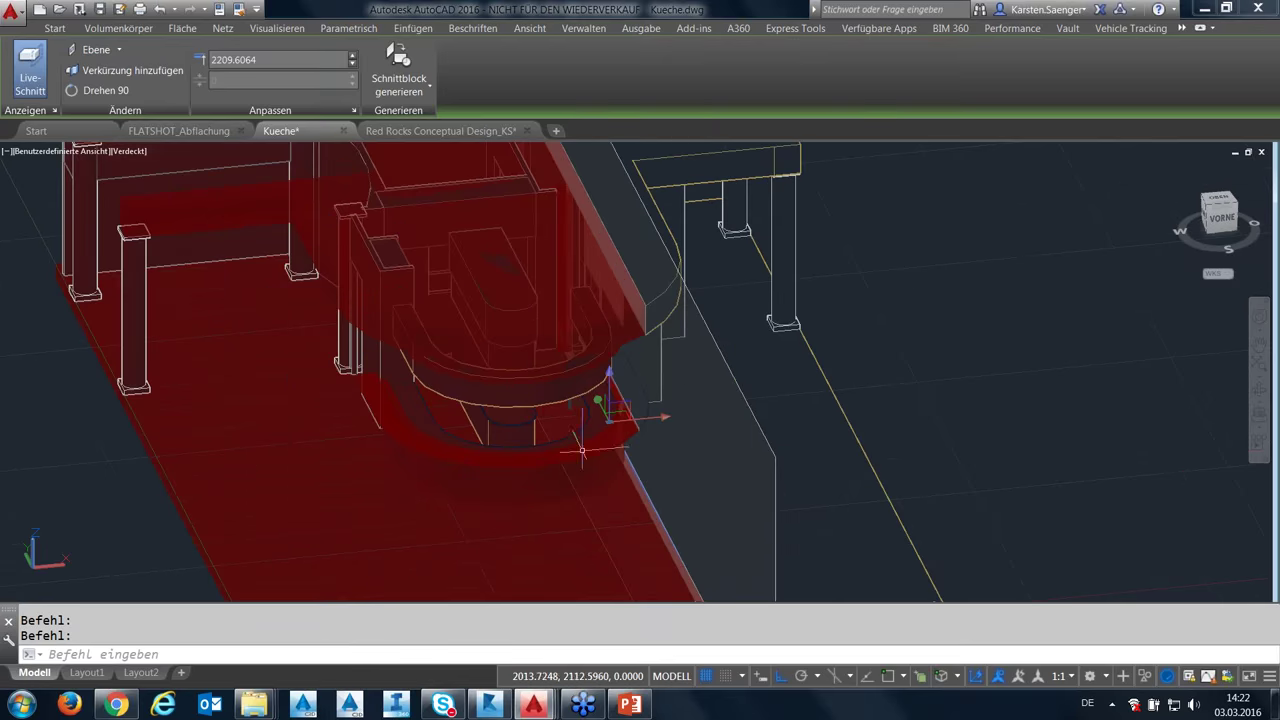
{"action": "scroll", "coordinate": [600, 400], "scroll_direction": "down", "scroll_amount": 3}
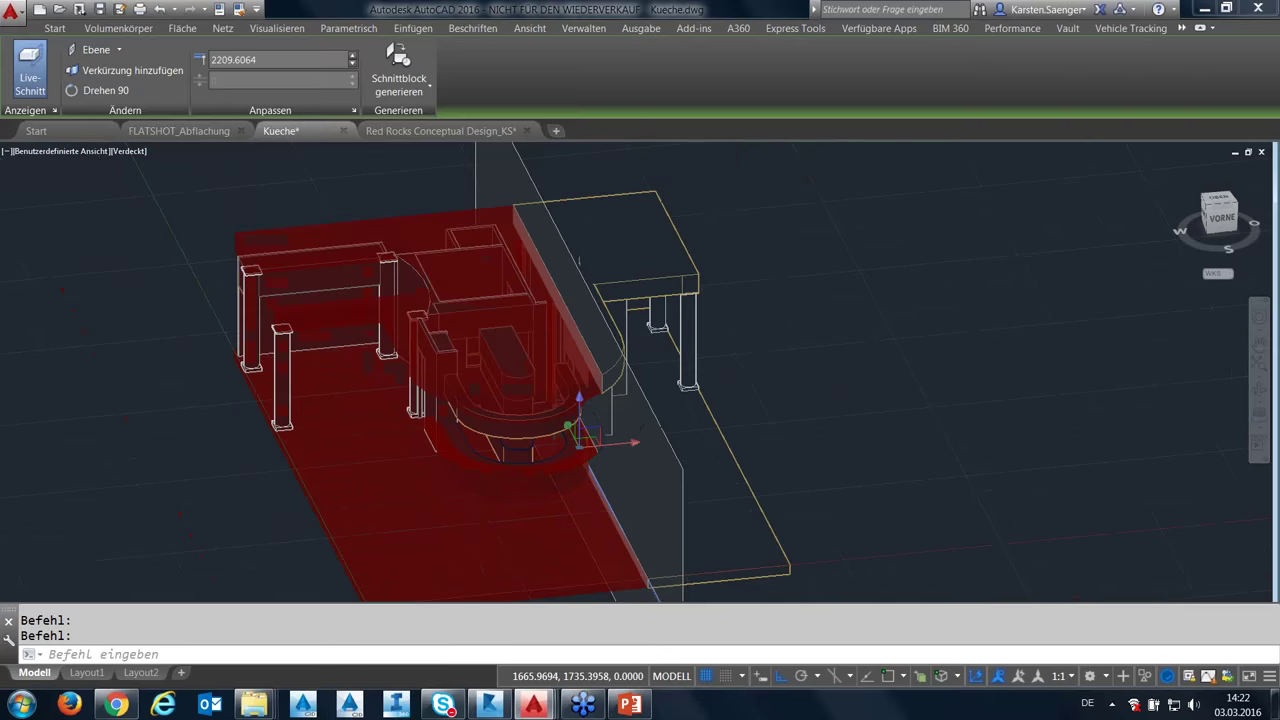
{"action": "scroll", "coordinate": [600, 400], "scroll_direction": "up", "scroll_amount": 5}
{"action": "middle_click_drag", "start_coordinate": [768, 521], "coordinate": [557, 497], "text": "shift"}
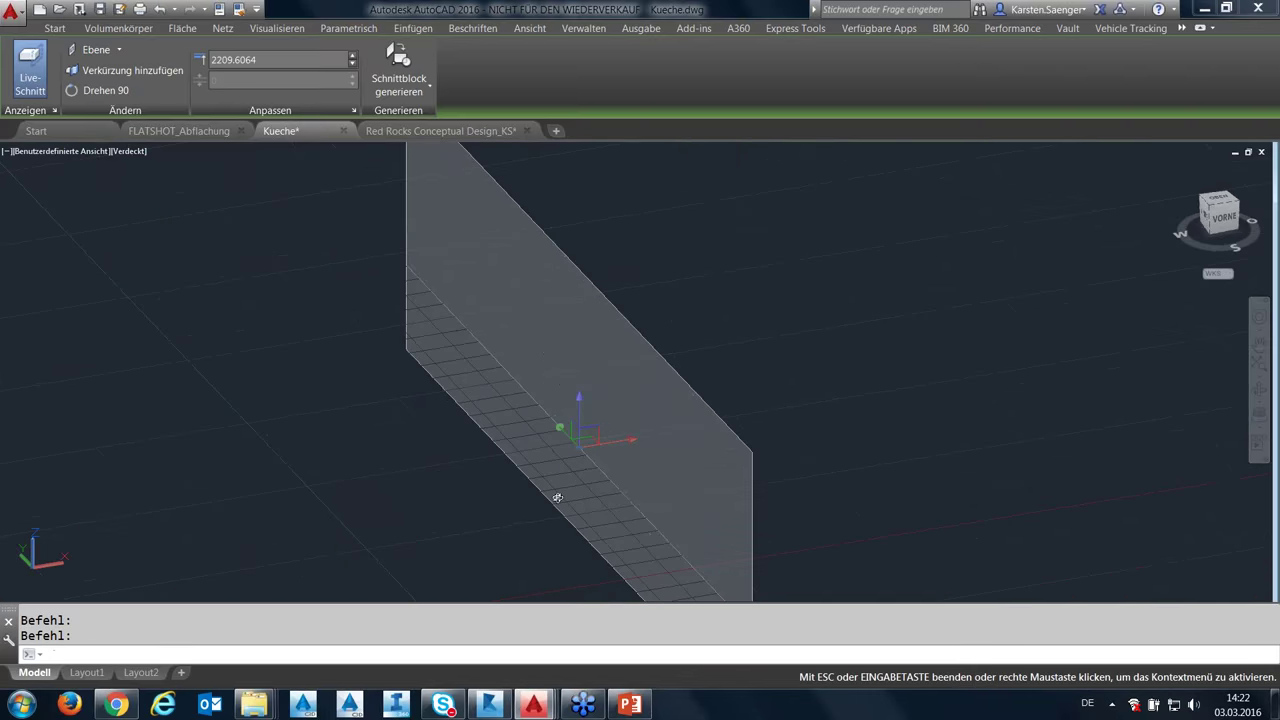
{"action": "right_click", "coordinate": [790, 472]}
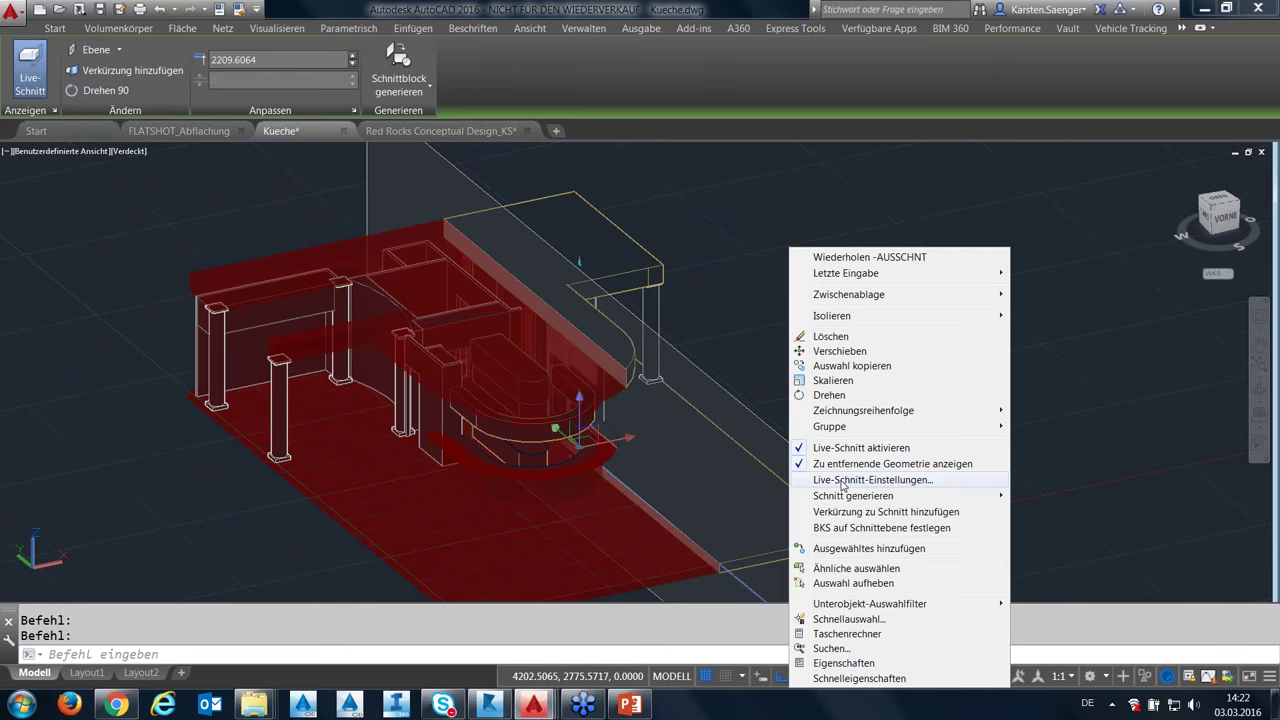
In Live Section Settings, change the Cut-away Geometry colour from Rot to Grün.
{"action": "left_click", "coordinate": [843, 484]}
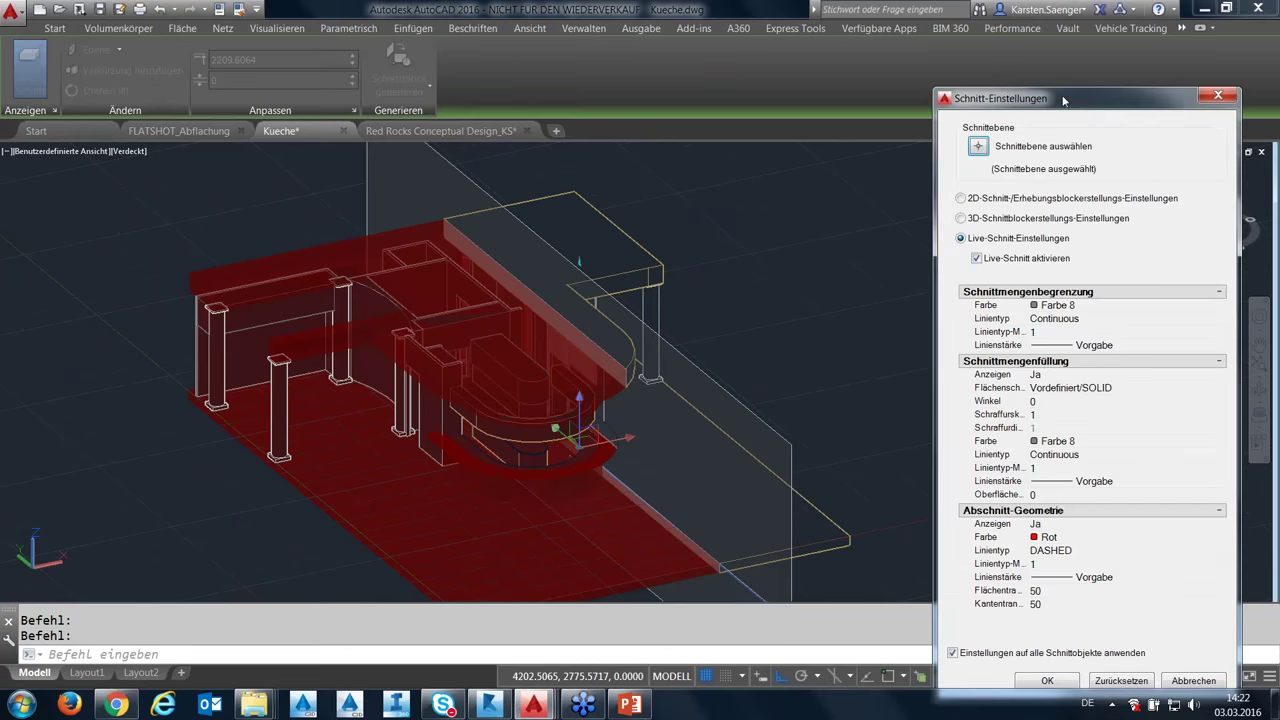
{"action": "left_click_drag", "start_coordinate": [1063, 100], "coordinate": [921, 15]}
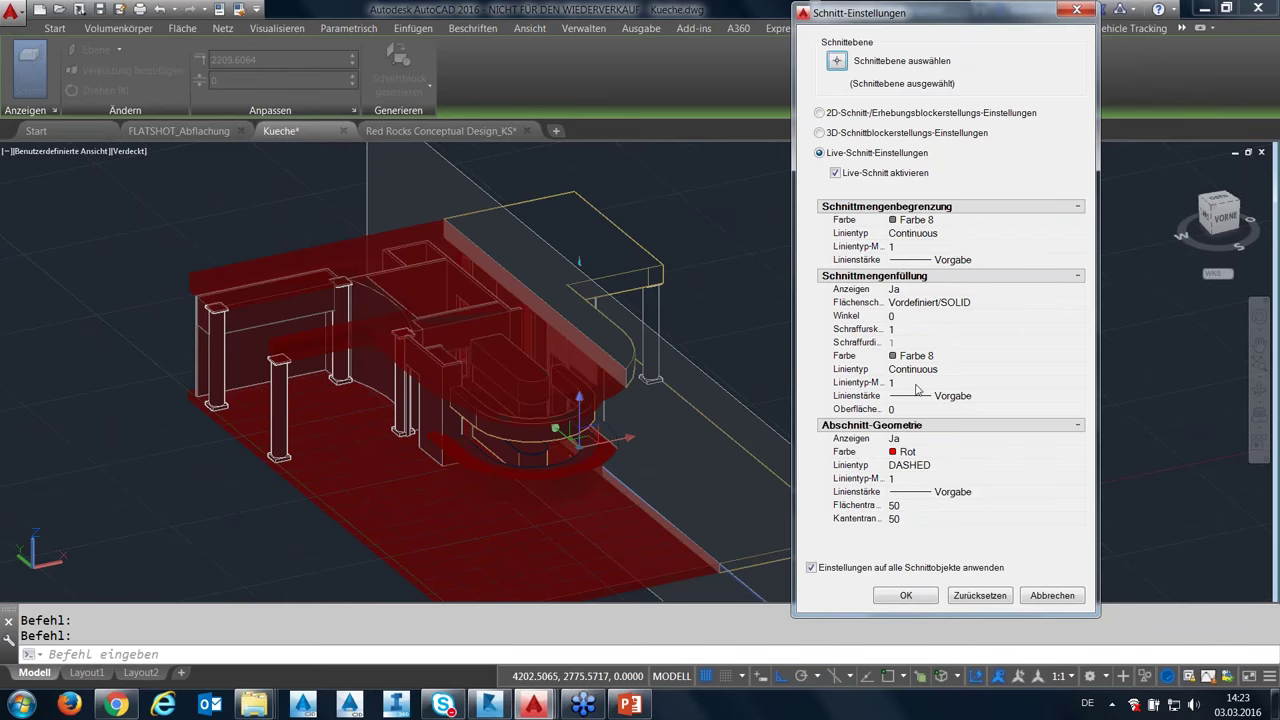
{"action": "left_click", "coordinate": [895, 454]}
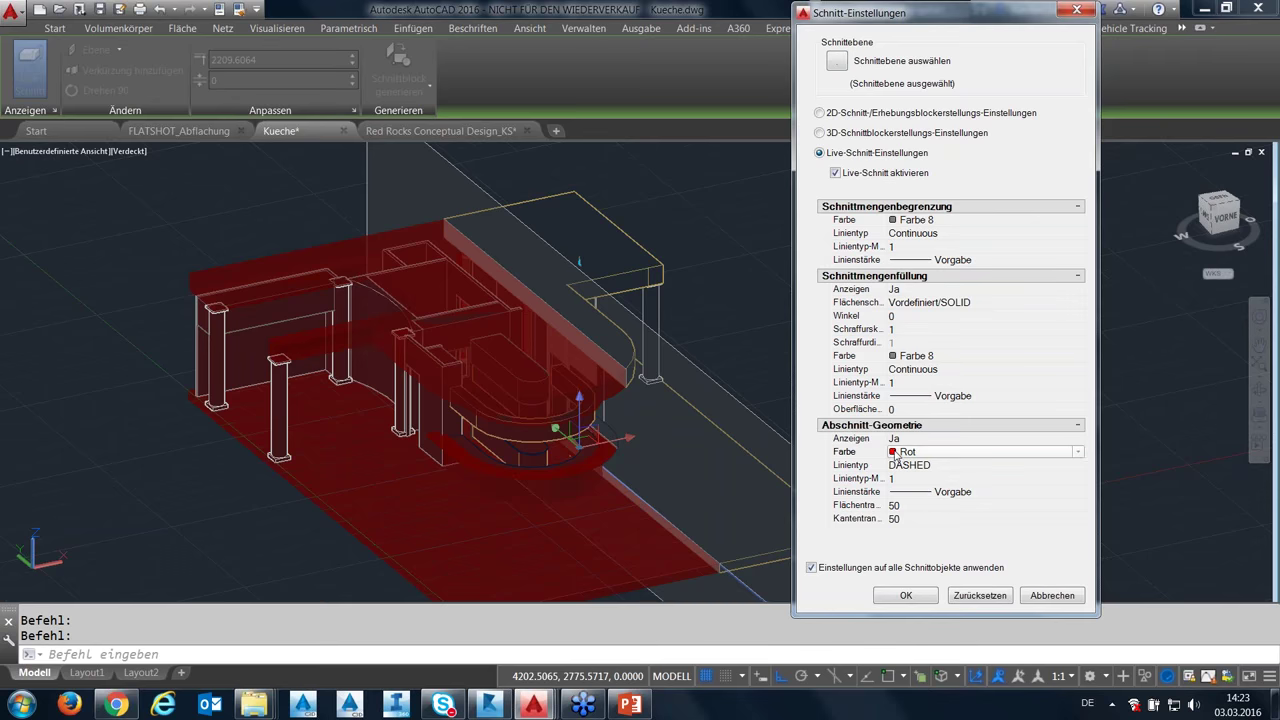
{"action": "left_click", "coordinate": [1079, 452]}
{"action": "left_click", "coordinate": [912, 502]}
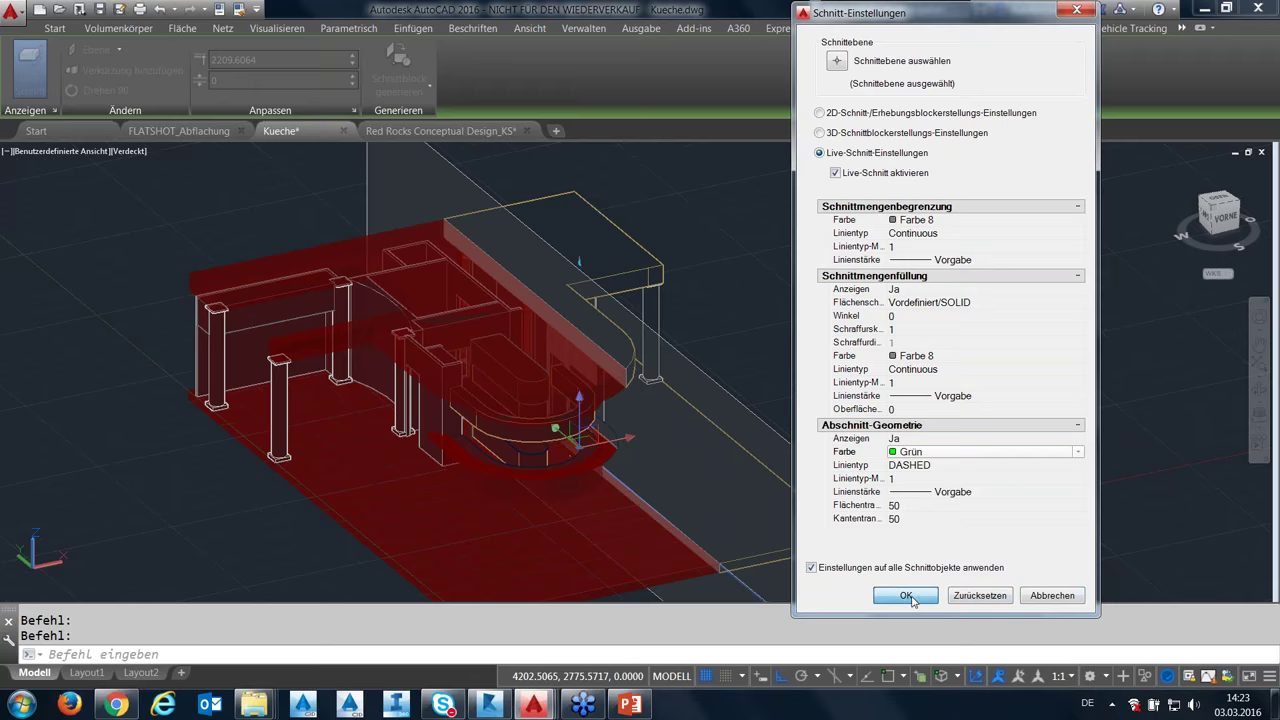
{"action": "left_click", "coordinate": [906, 595]}
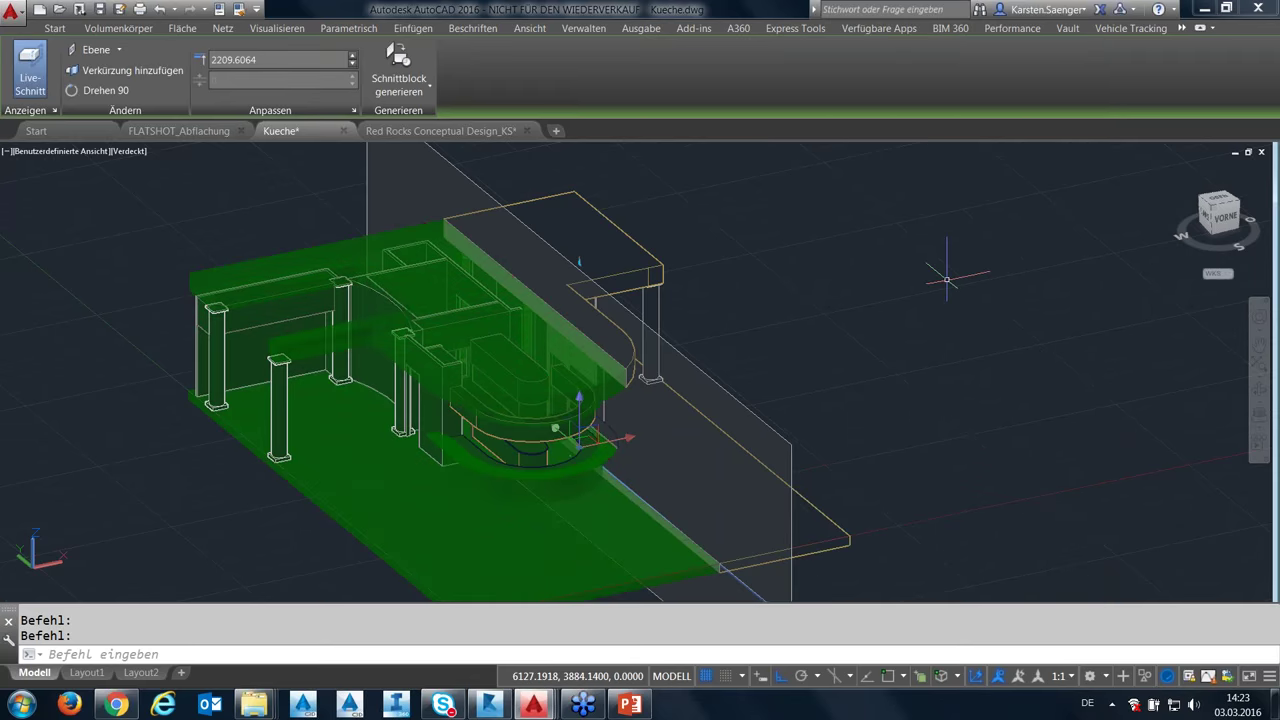
{"action": "right_click", "coordinate": [955, 250]}
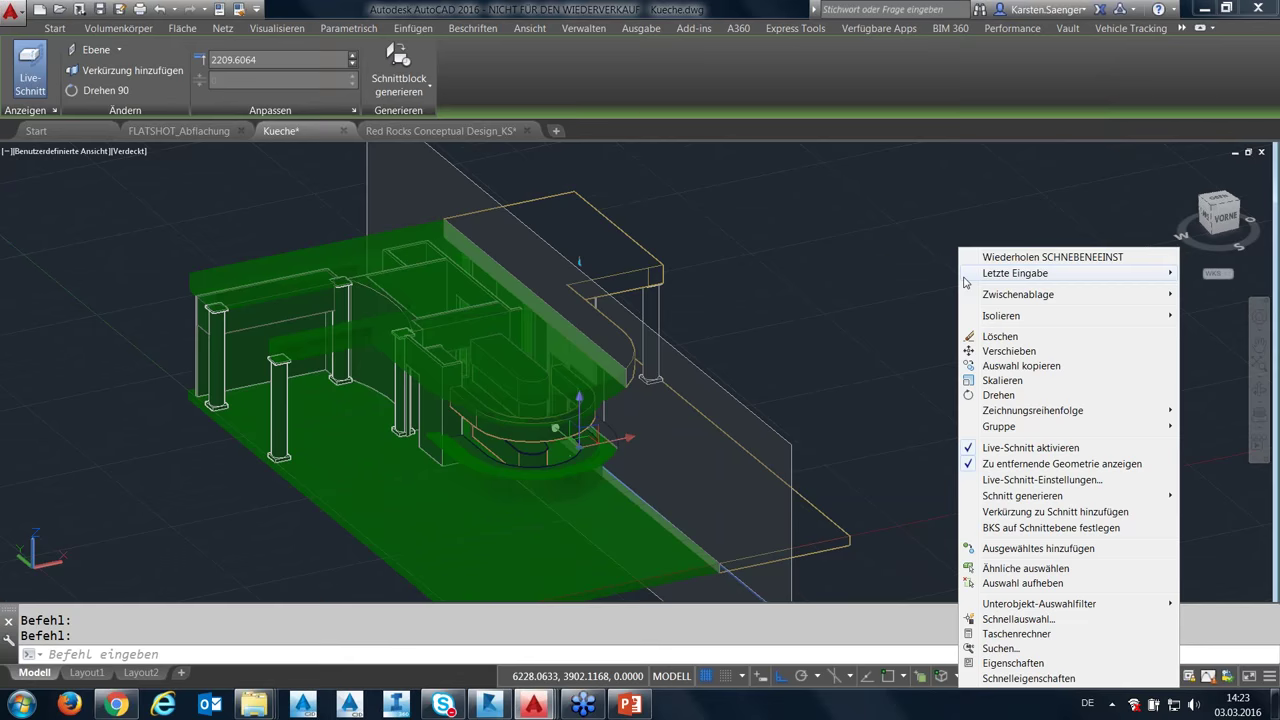
{"action": "left_click", "coordinate": [1002, 486]}
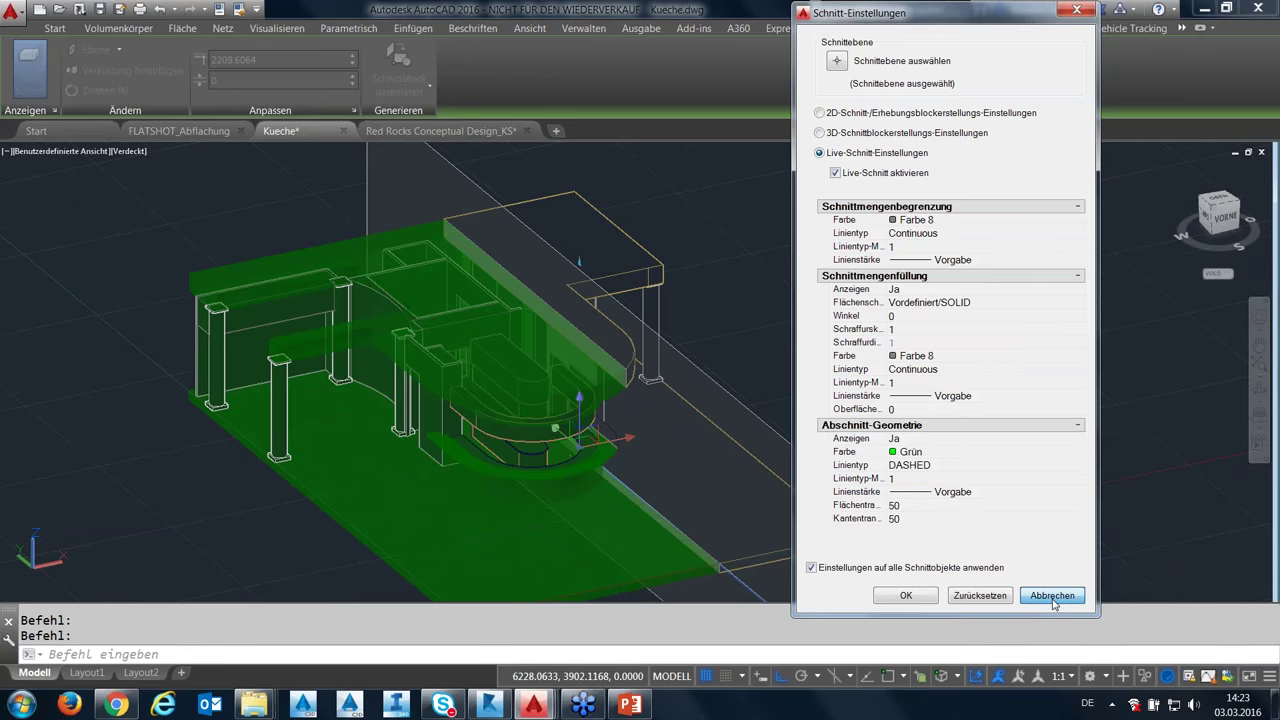
{"action": "left_click", "coordinate": [1053, 598]}
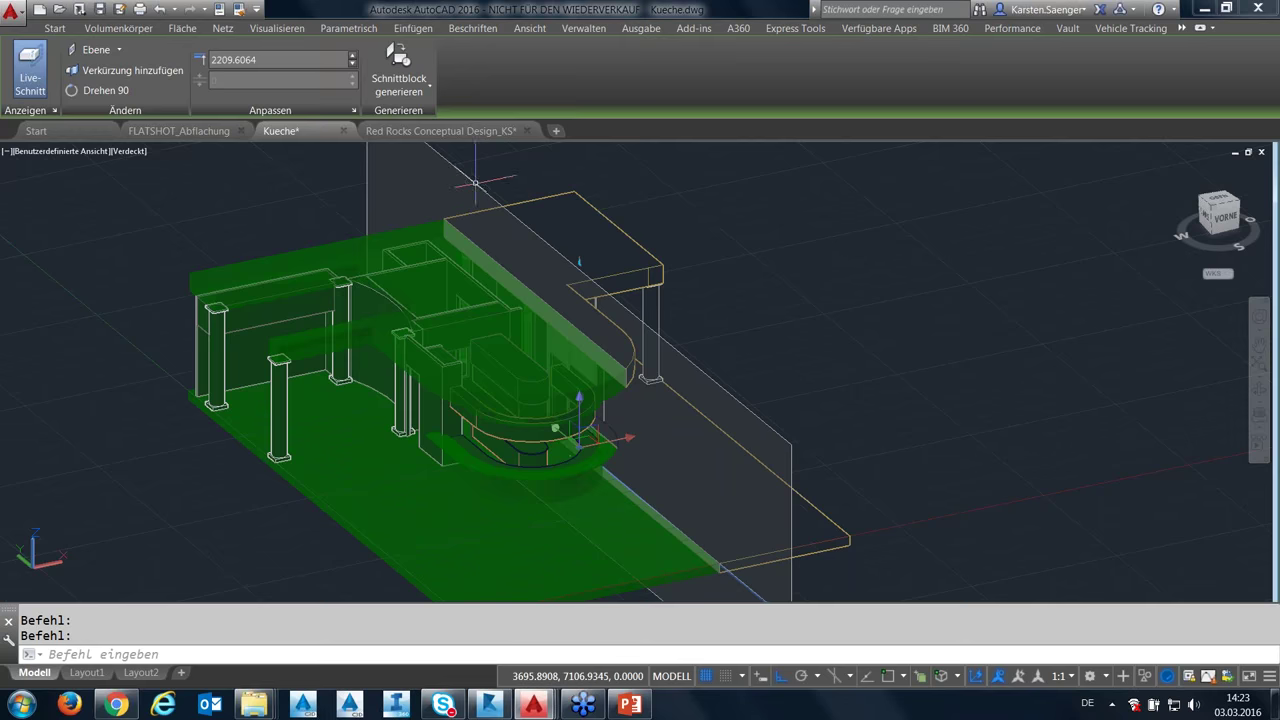
{"action": "key", "text": "Escape"}
Delete the section plane and switch the visual style to 2D-Drahtkörper.
{"action": "left_click", "coordinate": [476, 183]}
{"action": "key", "text": "Delete"}
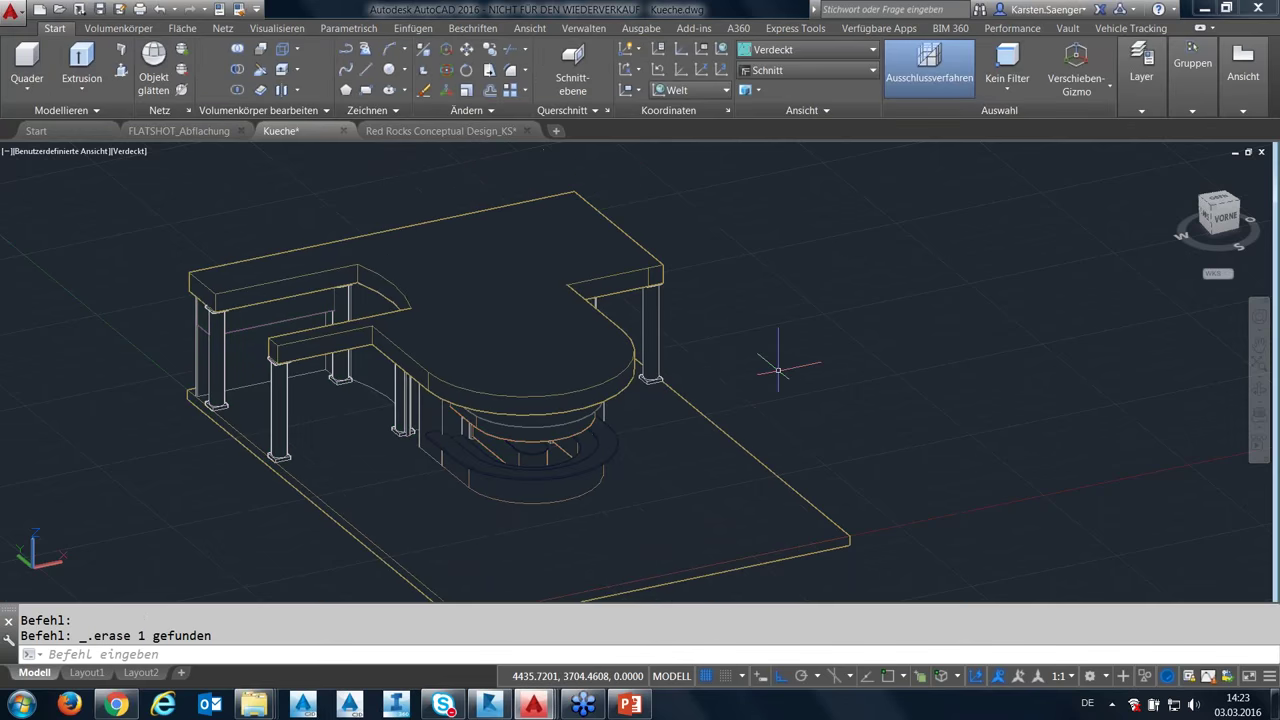
{"action": "left_click", "coordinate": [121, 151]}
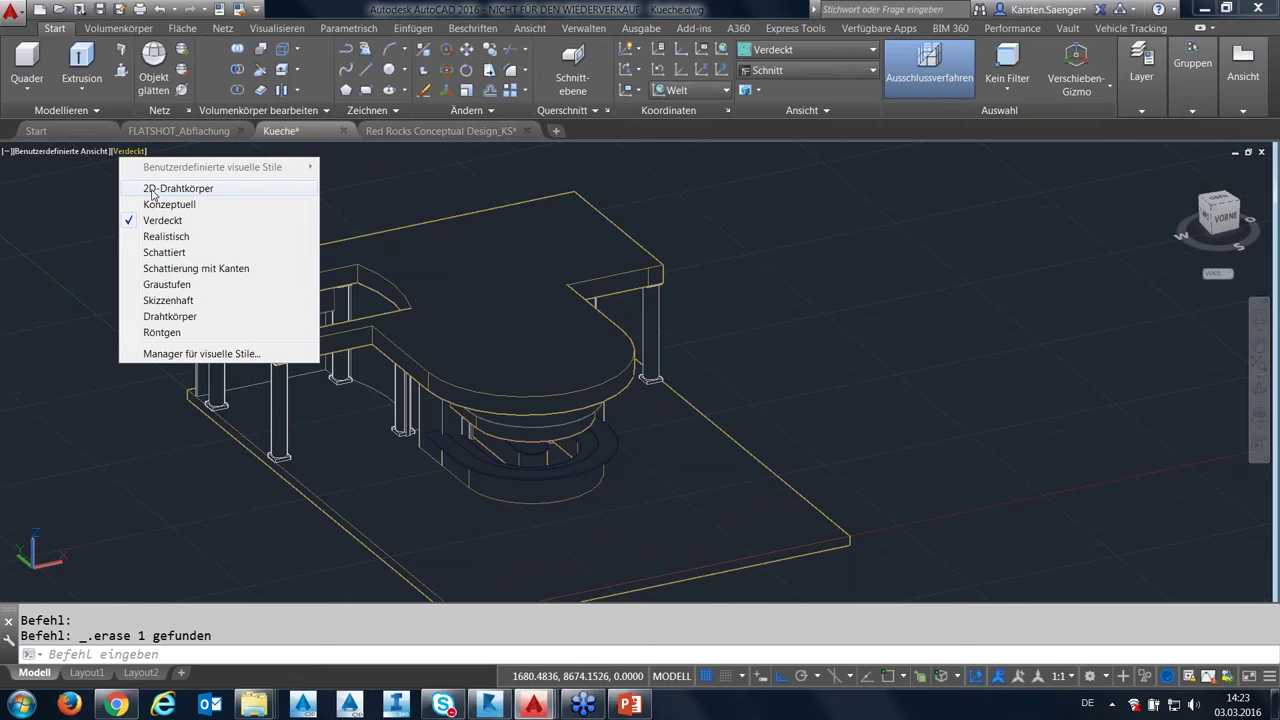
{"action": "left_click", "coordinate": [152, 190]}
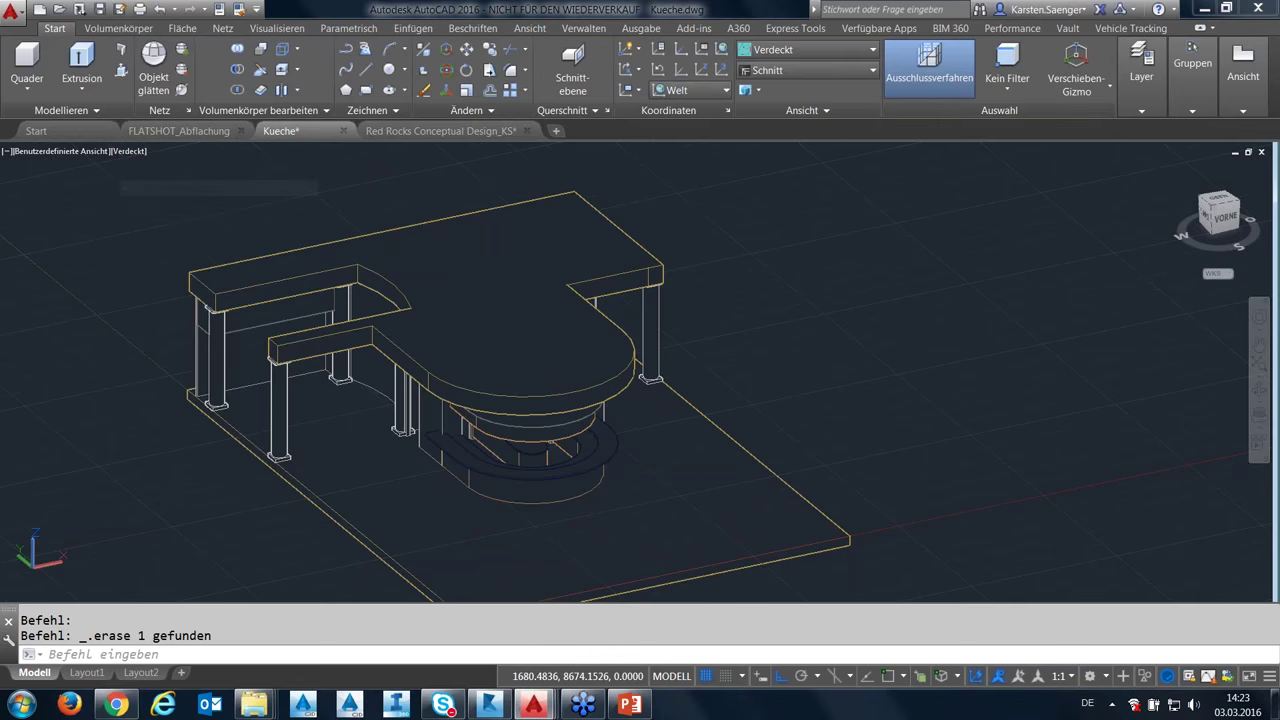
Switch to the Oben top view, zoom out, and start the Schnittebene command.
{"action": "left_click", "coordinate": [74, 156]}
{"action": "left_click", "coordinate": [105, 188]}
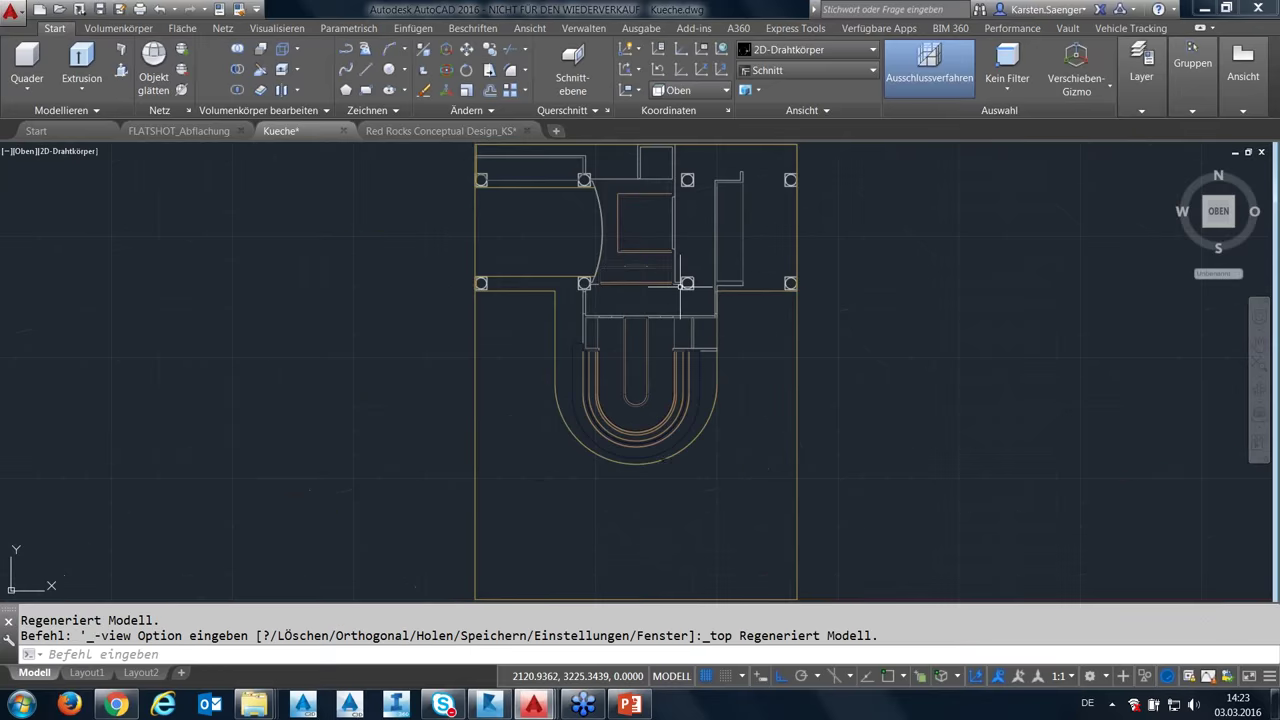
{"action": "scroll", "coordinate": [681, 285], "scroll_direction": "down", "scroll_amount": 2}
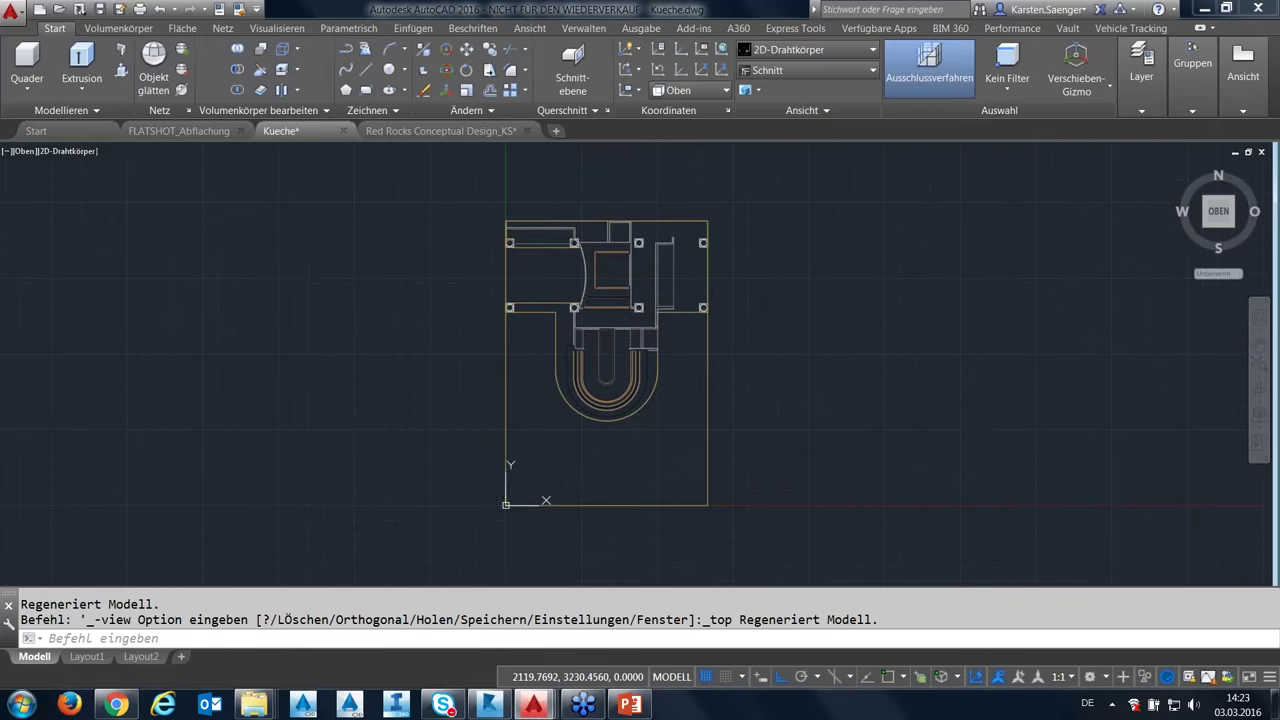
{"action": "left_click", "coordinate": [582, 80]}
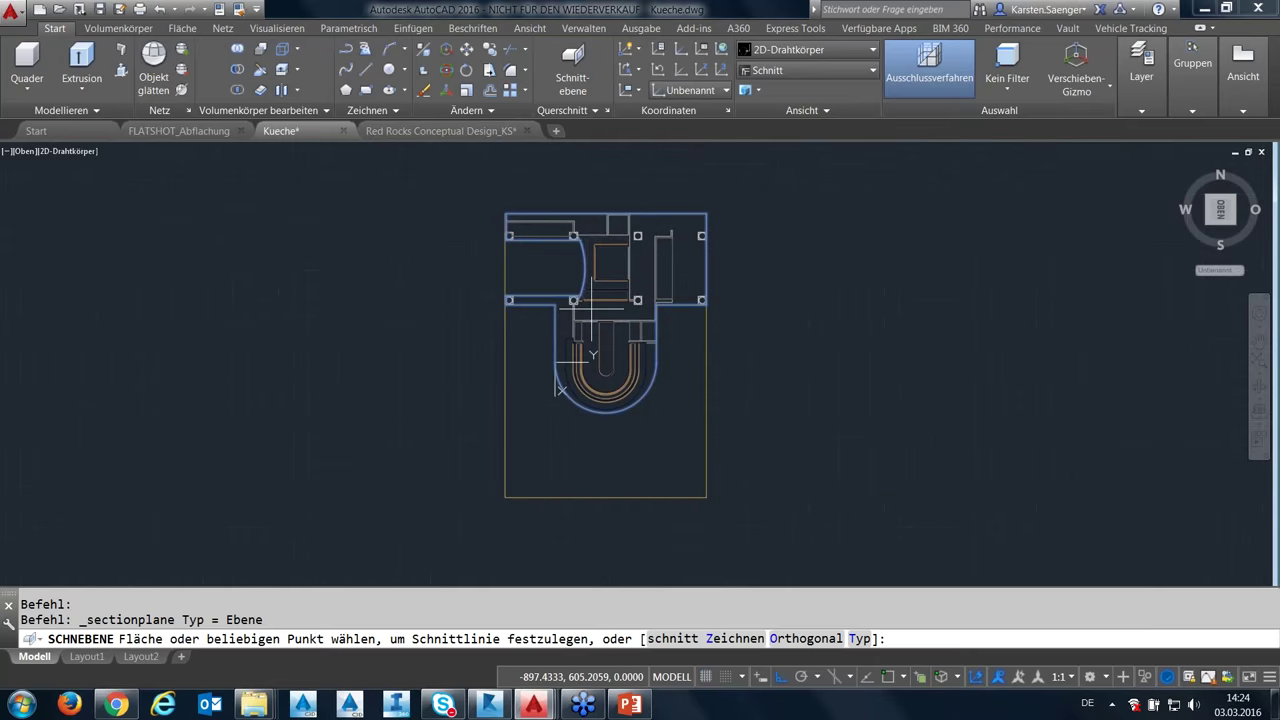
Cancel the section plane command and undo the unwanted section plane.
{"action": "scroll", "coordinate": [590, 315], "scroll_direction": "up", "scroll_amount": 1}
{"action": "scroll", "coordinate": [572, 331], "scroll_direction": "up", "scroll_amount": 2}
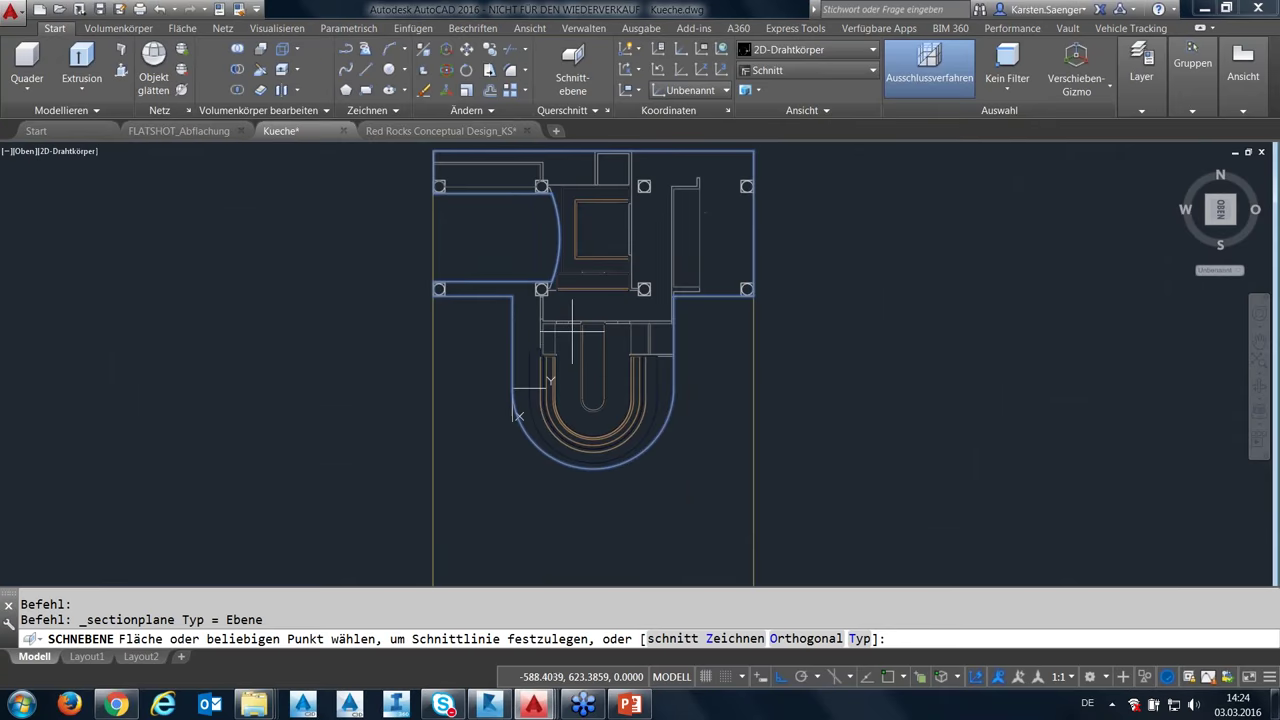
{"action": "middle_click_drag", "start_coordinate": [565, 490], "coordinate": [563, 393]}
{"action": "scroll", "coordinate": [563, 393], "scroll_direction": "down", "scroll_amount": 2}
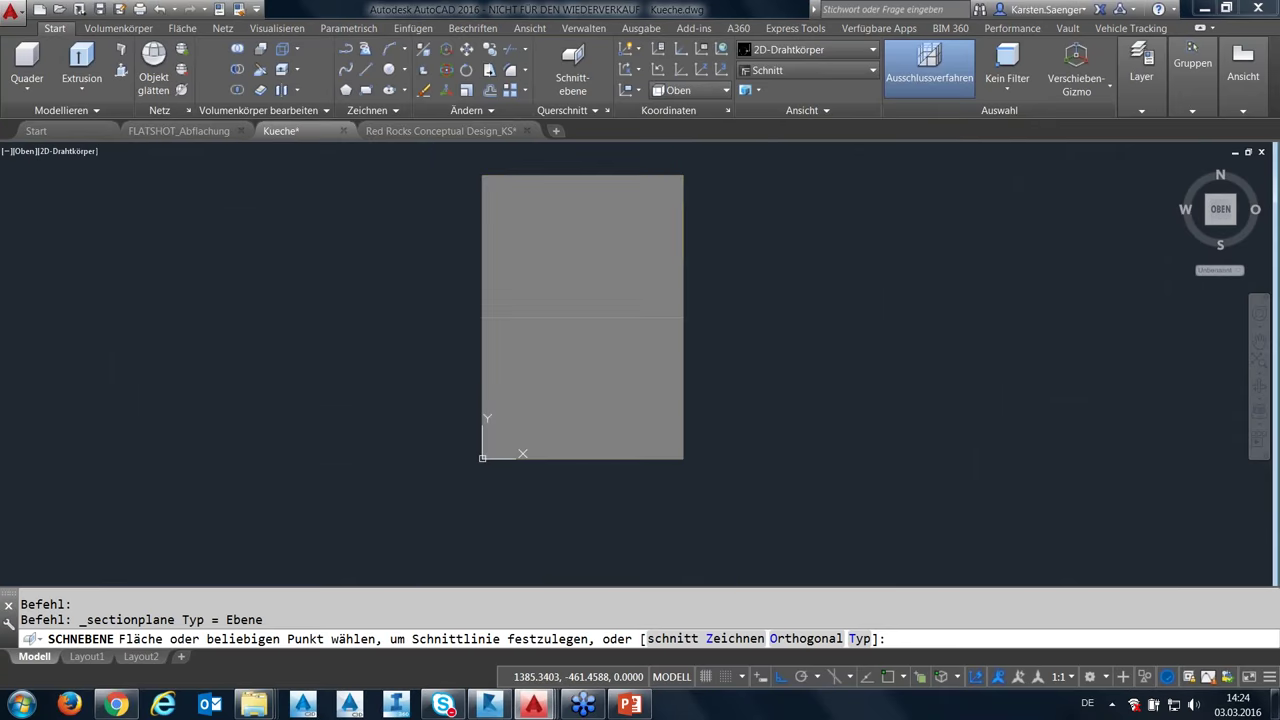
{"action": "key", "text": "Escape"}
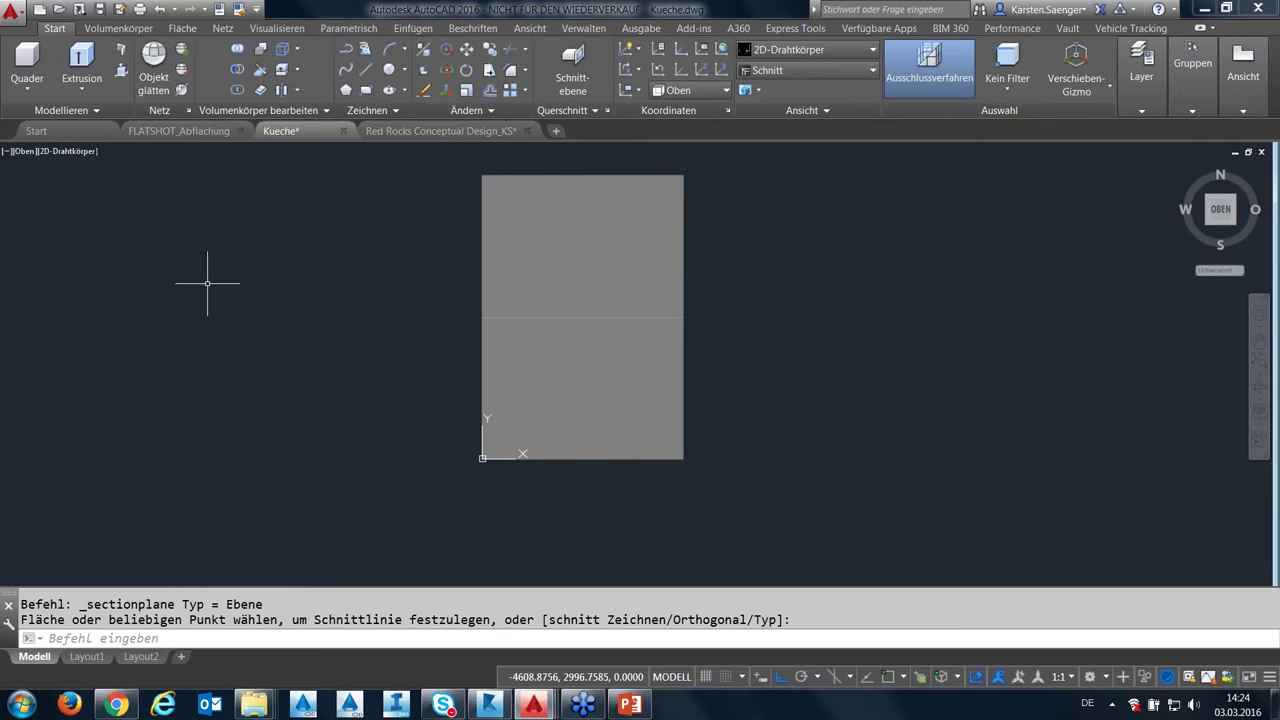
{"action": "key", "text": "Escape"}
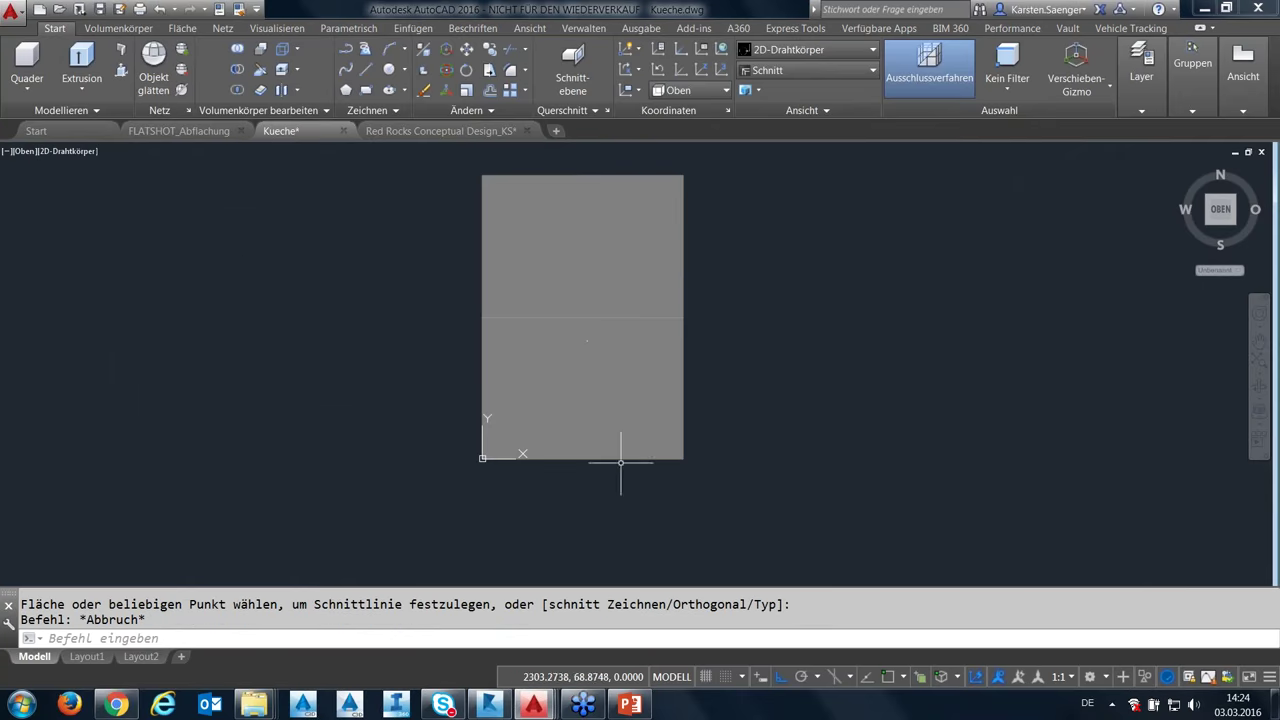
{"action": "key", "text": "ctrl+z"}
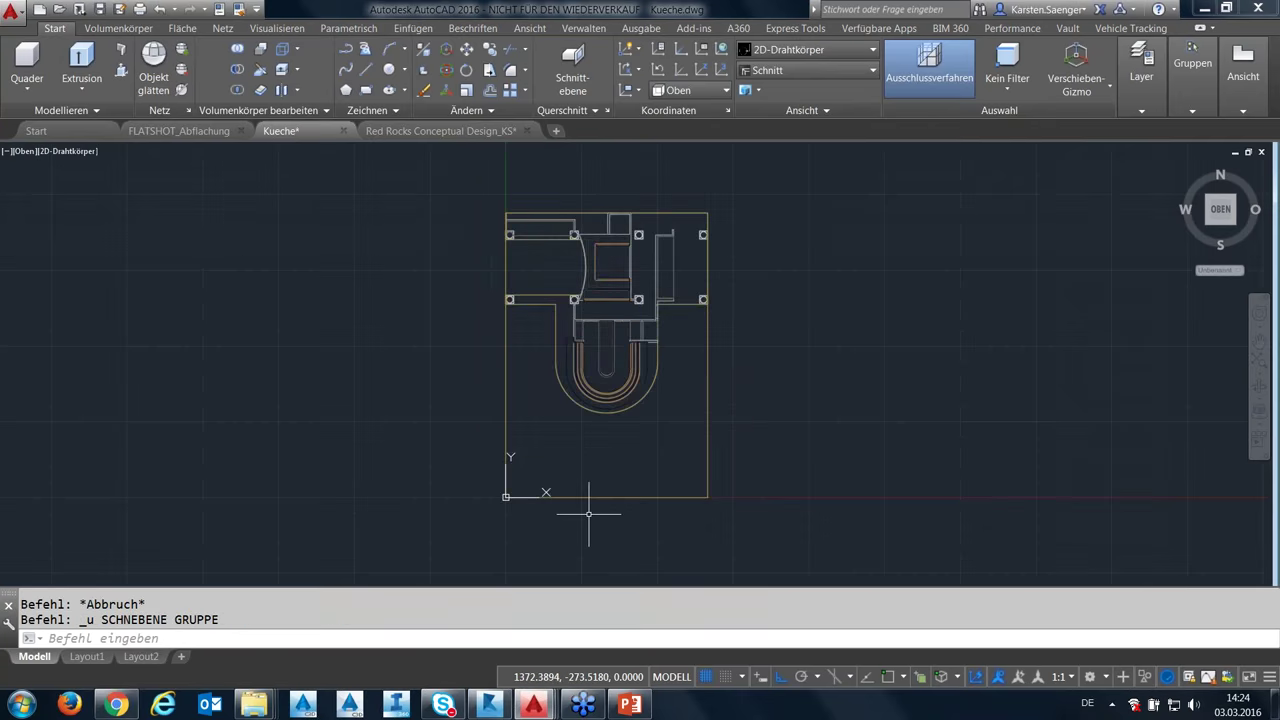
Draw a jogged section line across the floor plan using SCHNEBENE's Zeichnen option and pick the viewing side.
{"action": "left_click", "coordinate": [572, 62]}
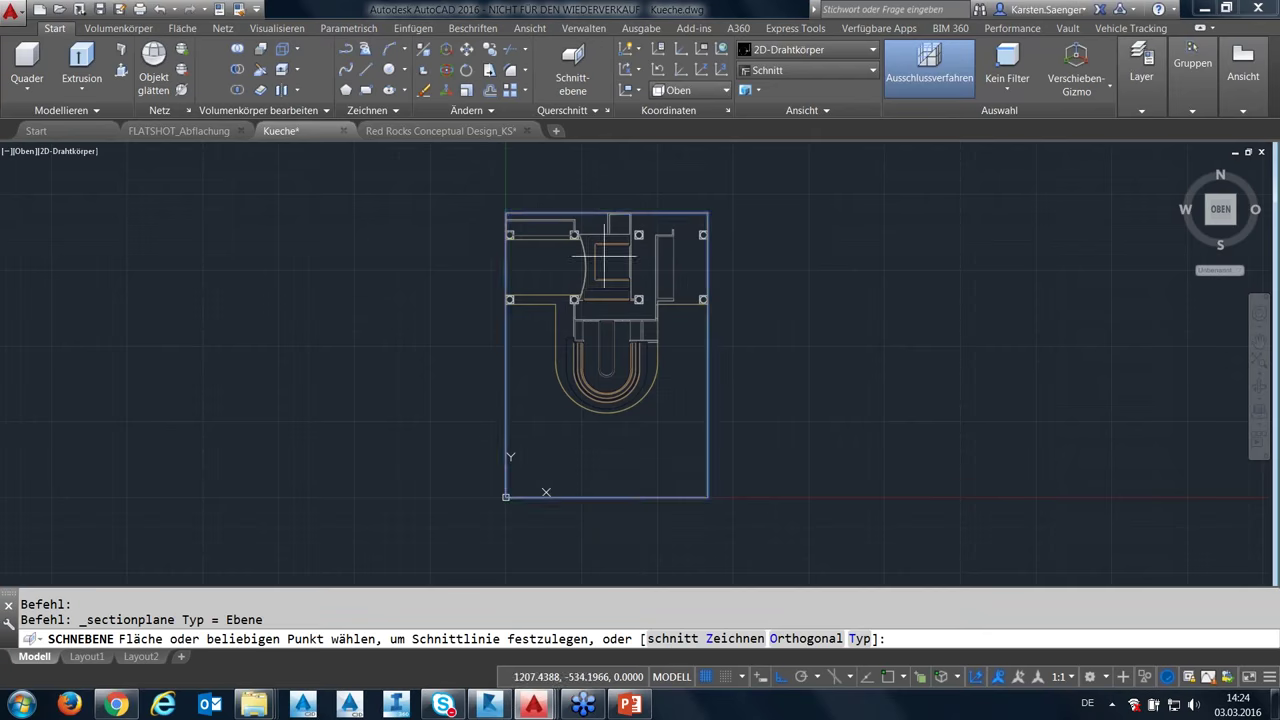
{"action": "type", "text": "Z"}
{"action": "key", "text": "Return"}
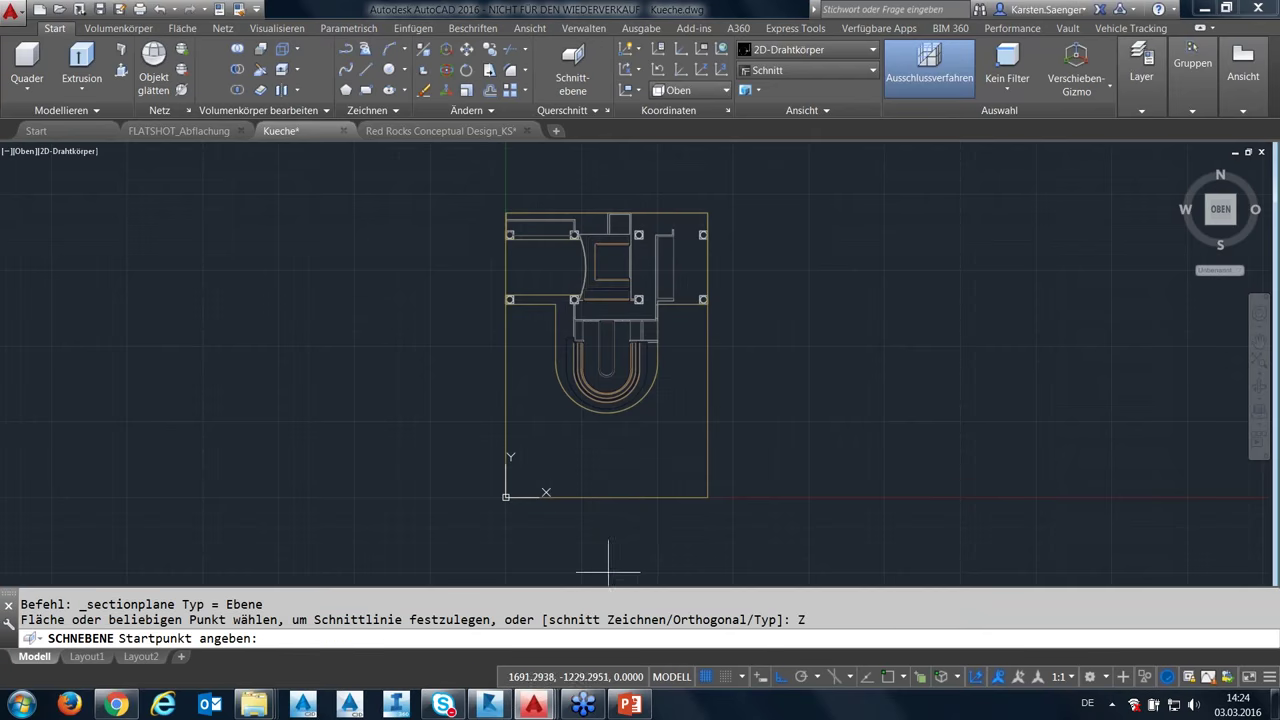
{"action": "left_click", "coordinate": [582, 527]}
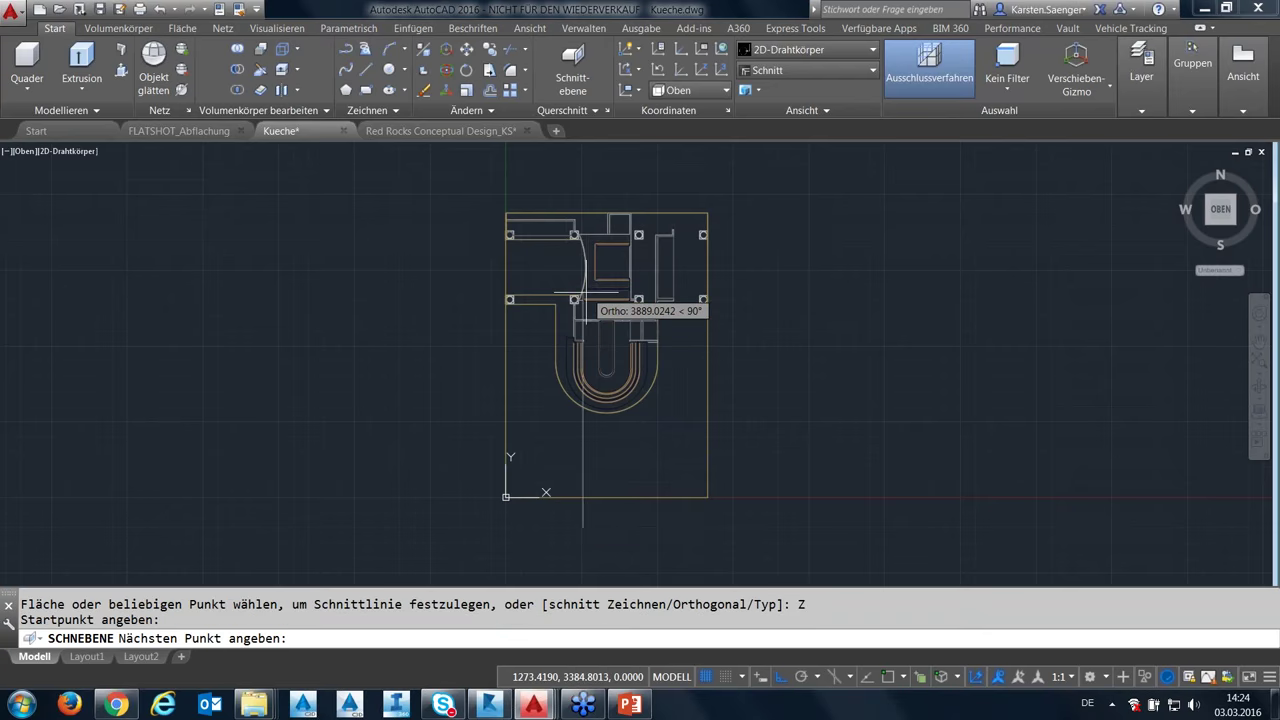
{"action": "left_click", "coordinate": [584, 300]}
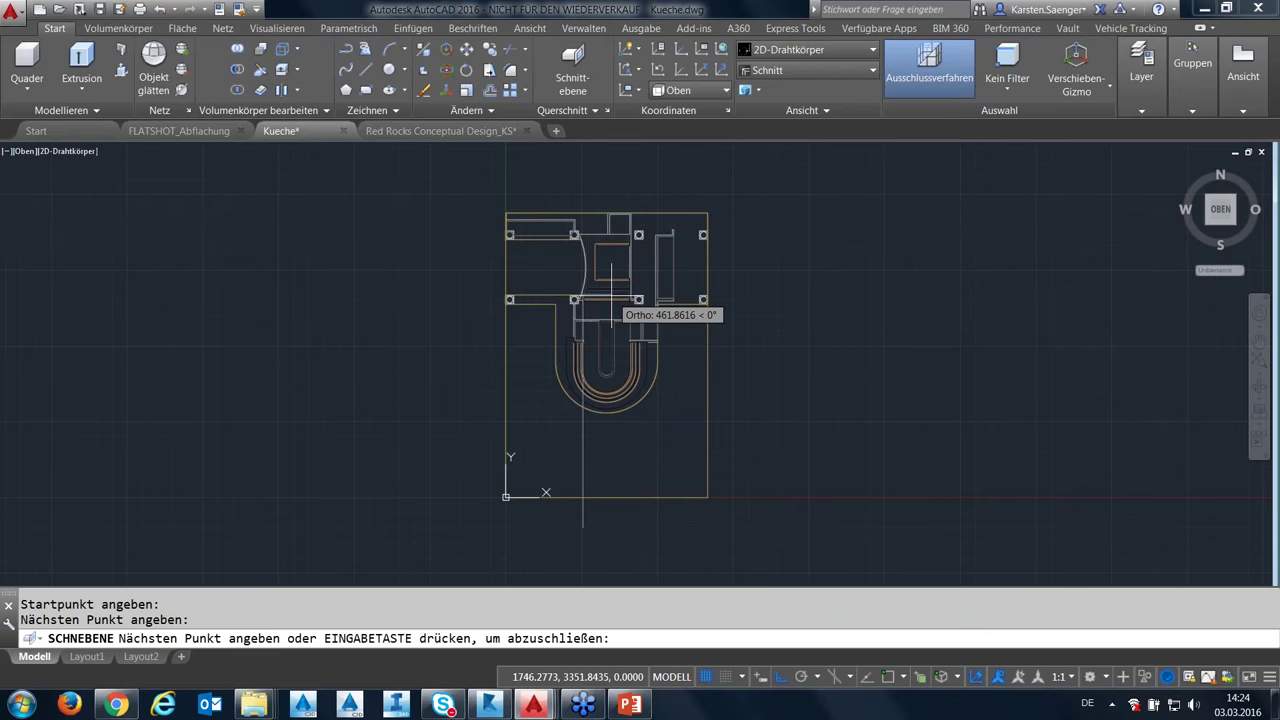
{"action": "left_click", "coordinate": [611, 316]}
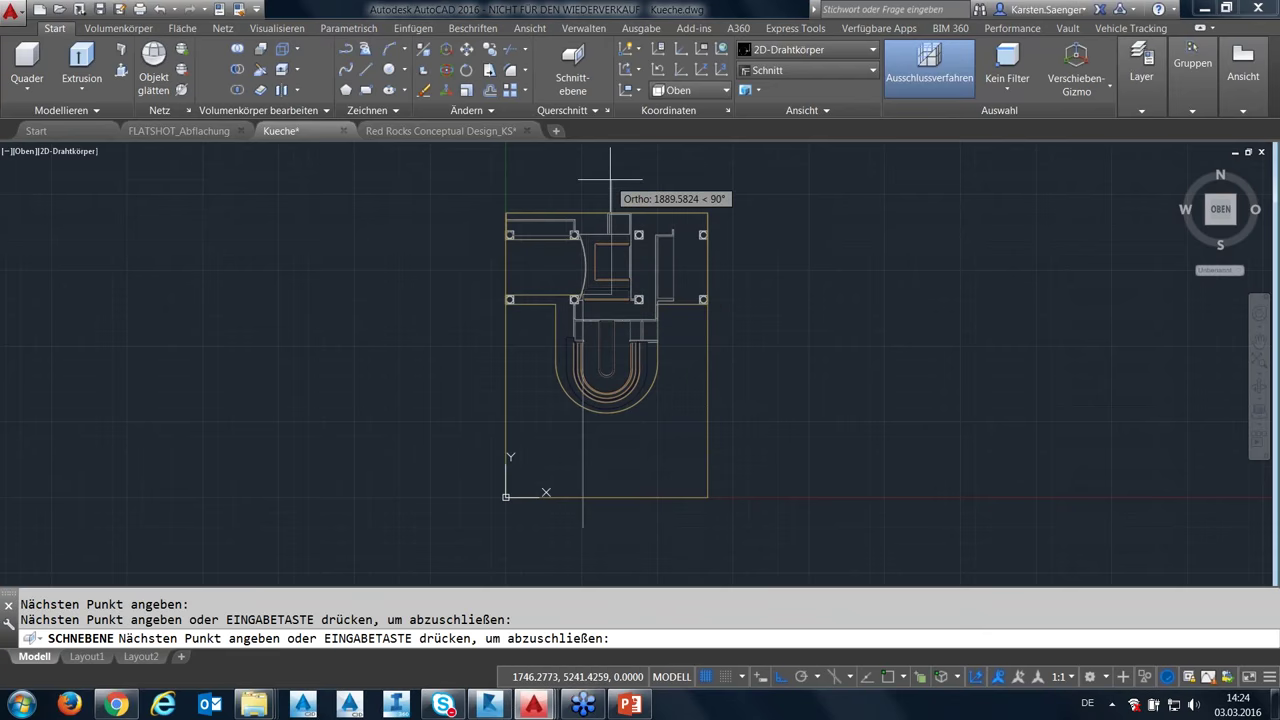
{"action": "key", "text": "Return"}
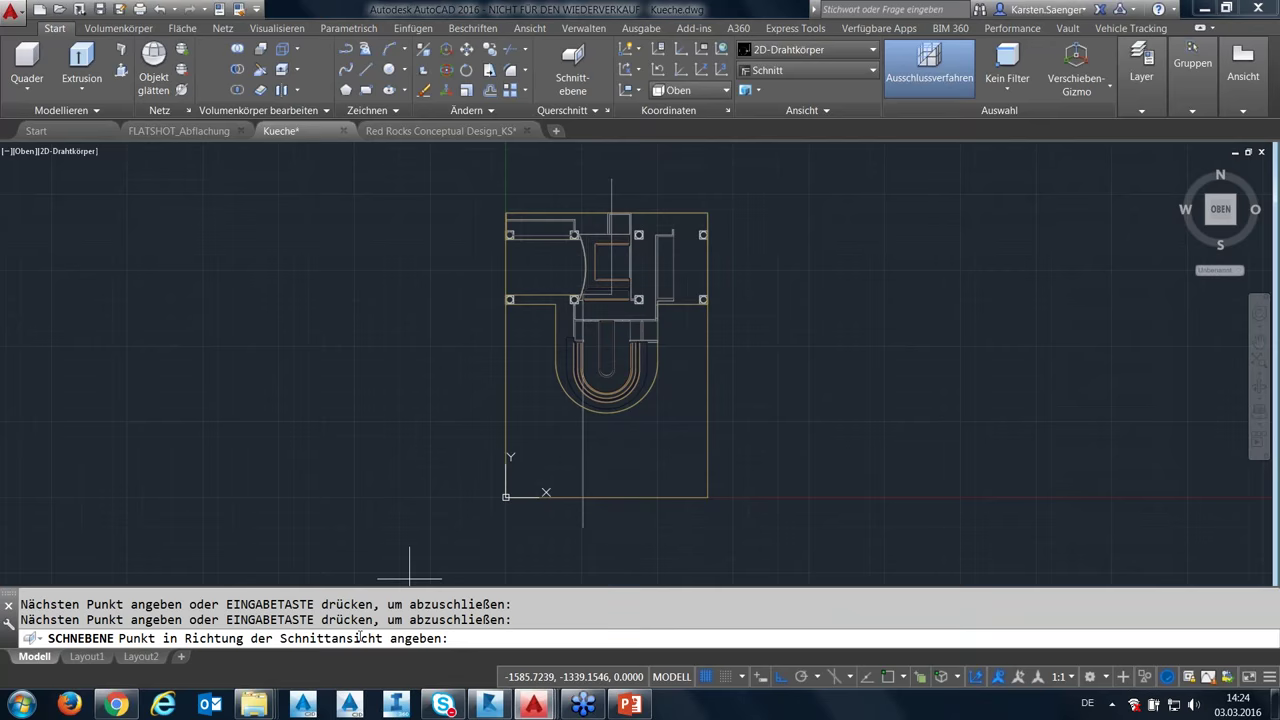
{"action": "left_click", "coordinate": [747, 428]}
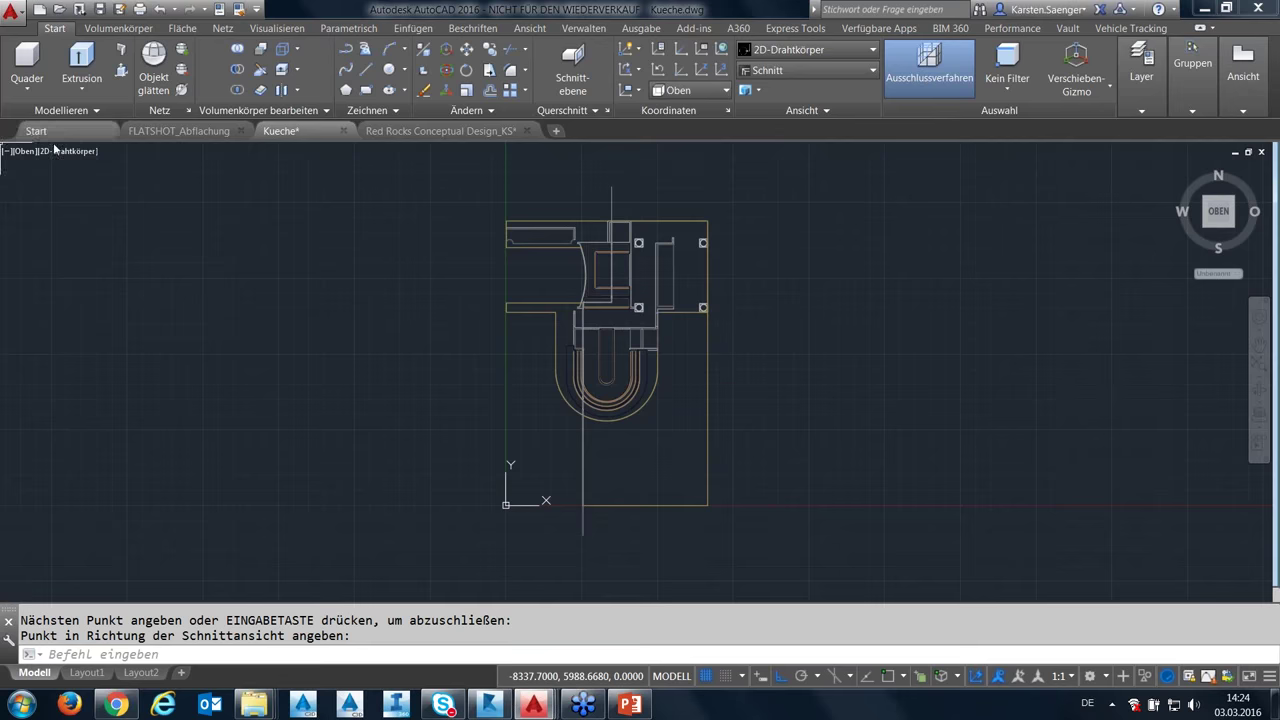
Show the model in ISO-Ansicht SW with Konzeptuell shading and select the section plane.
{"action": "left_click", "coordinate": [58, 151]}
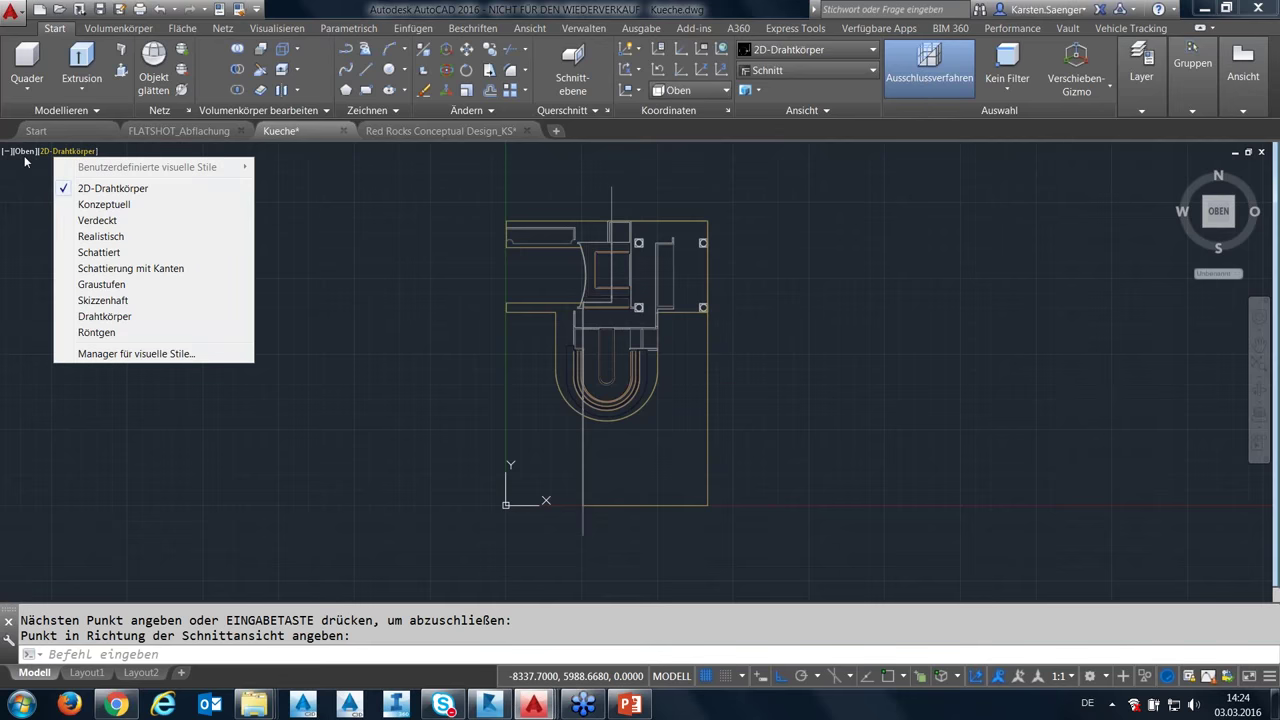
{"action": "left_click", "coordinate": [24, 151]}
{"action": "left_click", "coordinate": [64, 286]}
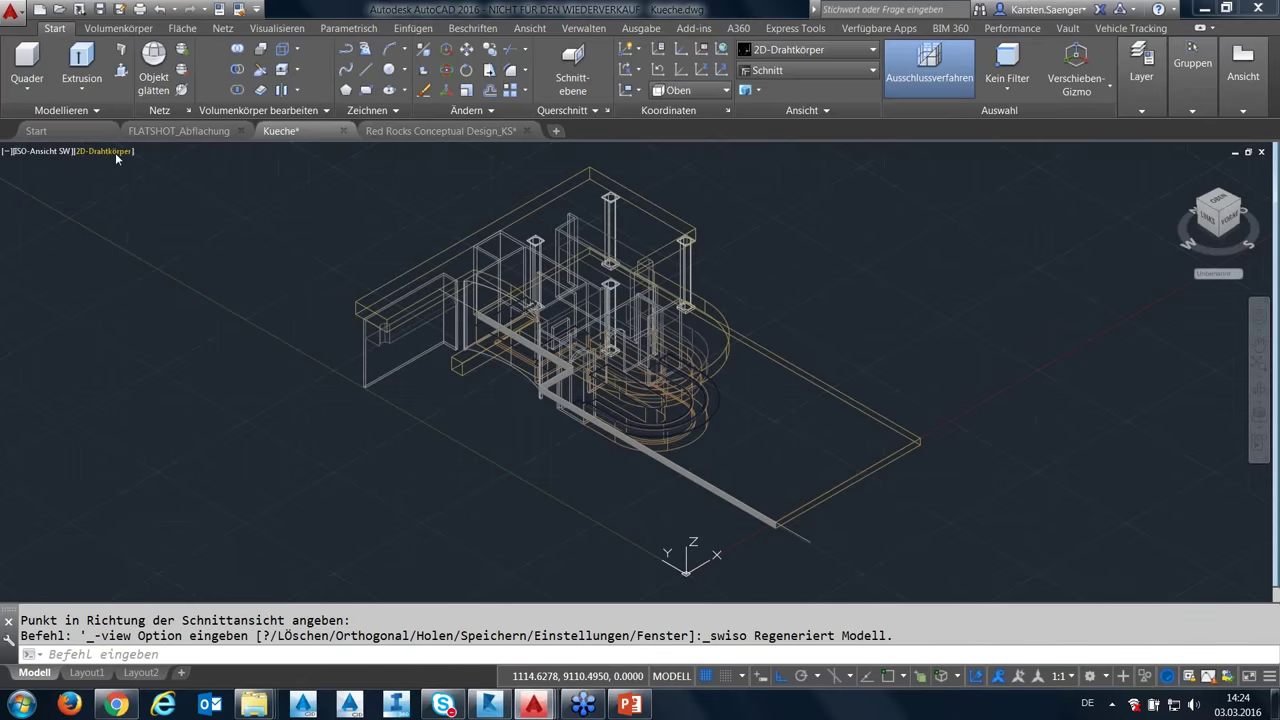
{"action": "left_click", "coordinate": [115, 152]}
{"action": "left_click", "coordinate": [166, 204]}
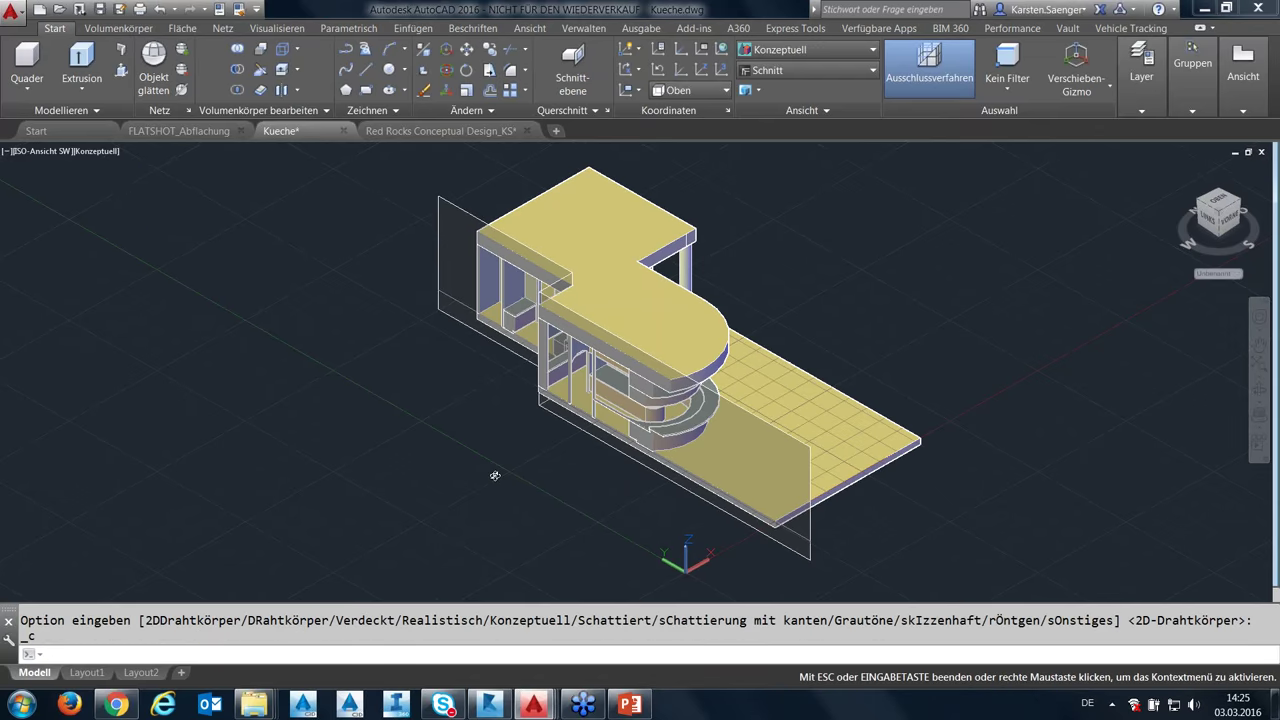
{"action": "mouse_move", "coordinate": [494, 475]}
{"action": "middle_mouse_down", "text": "shift"}
{"action": "mouse_move", "coordinate": [634, 486]}
{"action": "mouse_move", "coordinate": [690, 456]}
{"action": "middle_mouse_up", "text": "shift"}
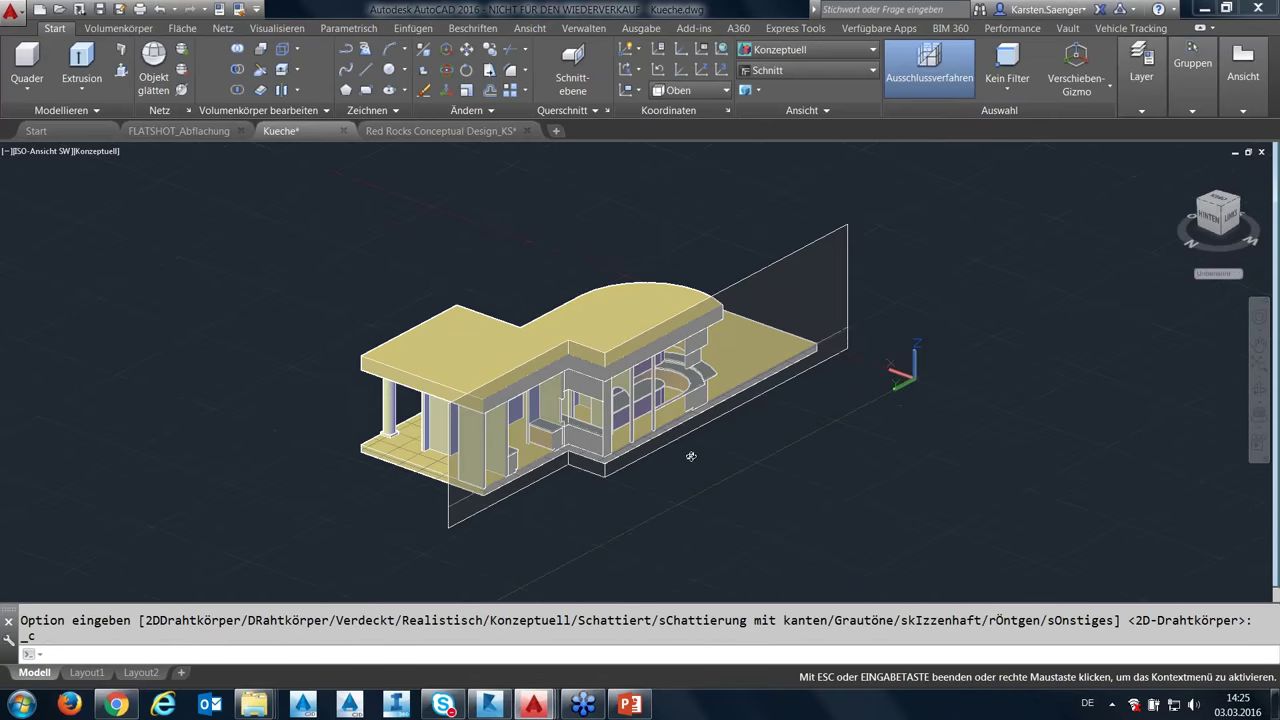
{"action": "left_click", "coordinate": [737, 272]}
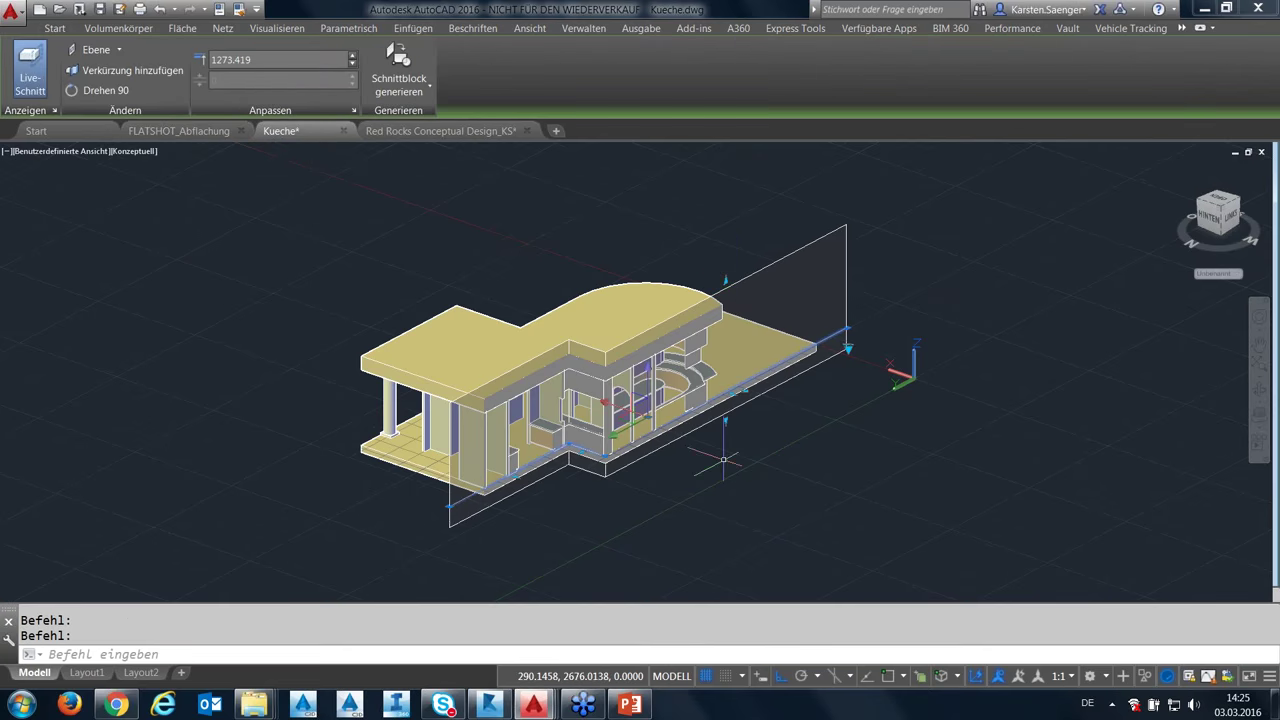
Move the section line's jog further down-left to reposition the live section plane.
{"action": "middle_click_drag", "start_coordinate": [704, 478], "coordinate": [666, 477]}
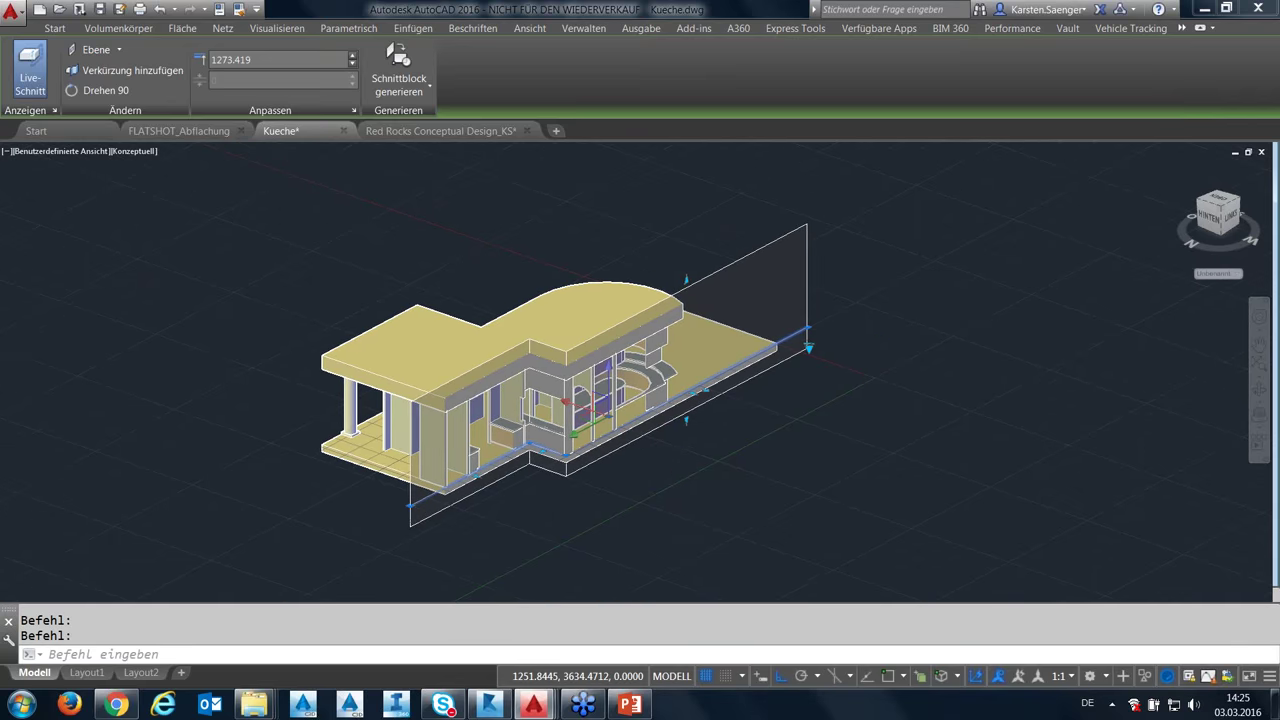
{"action": "scroll", "coordinate": [552, 470], "scroll_direction": "up", "scroll_amount": 2}
{"action": "middle_click_drag", "start_coordinate": [561, 466], "coordinate": [552, 478]}
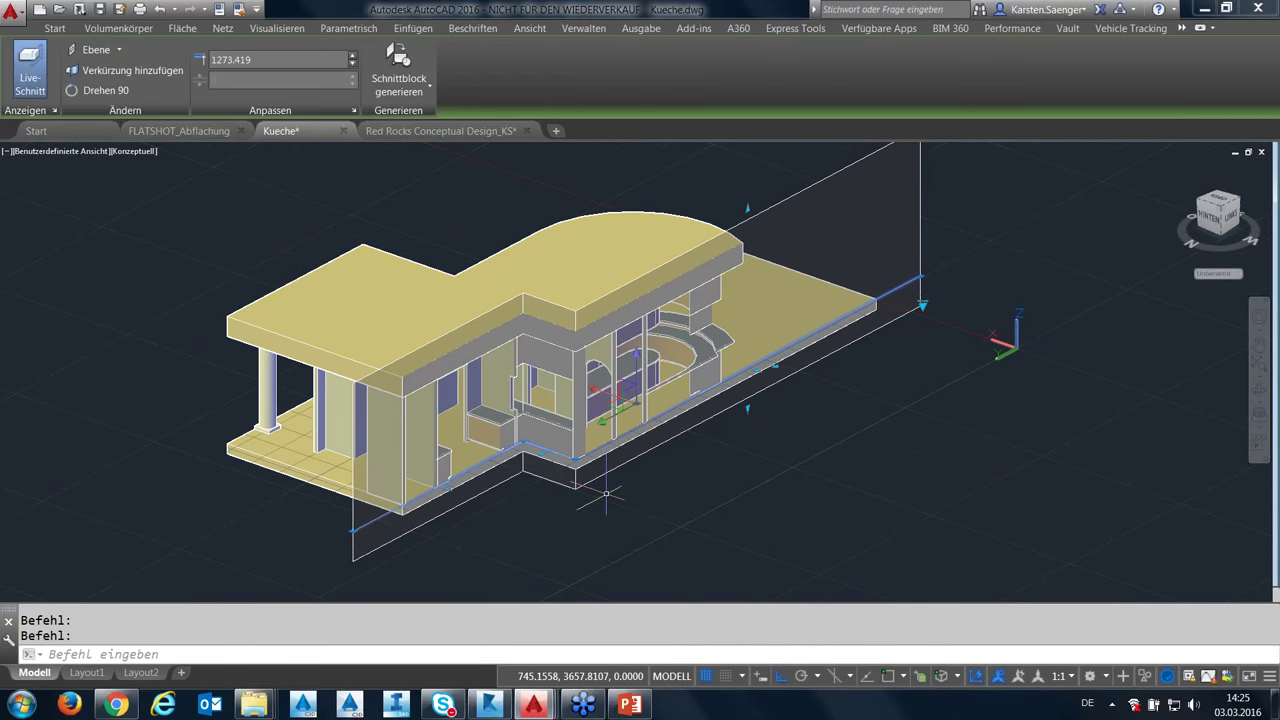
{"action": "middle_click_drag", "start_coordinate": [660, 482], "coordinate": [678, 484]}
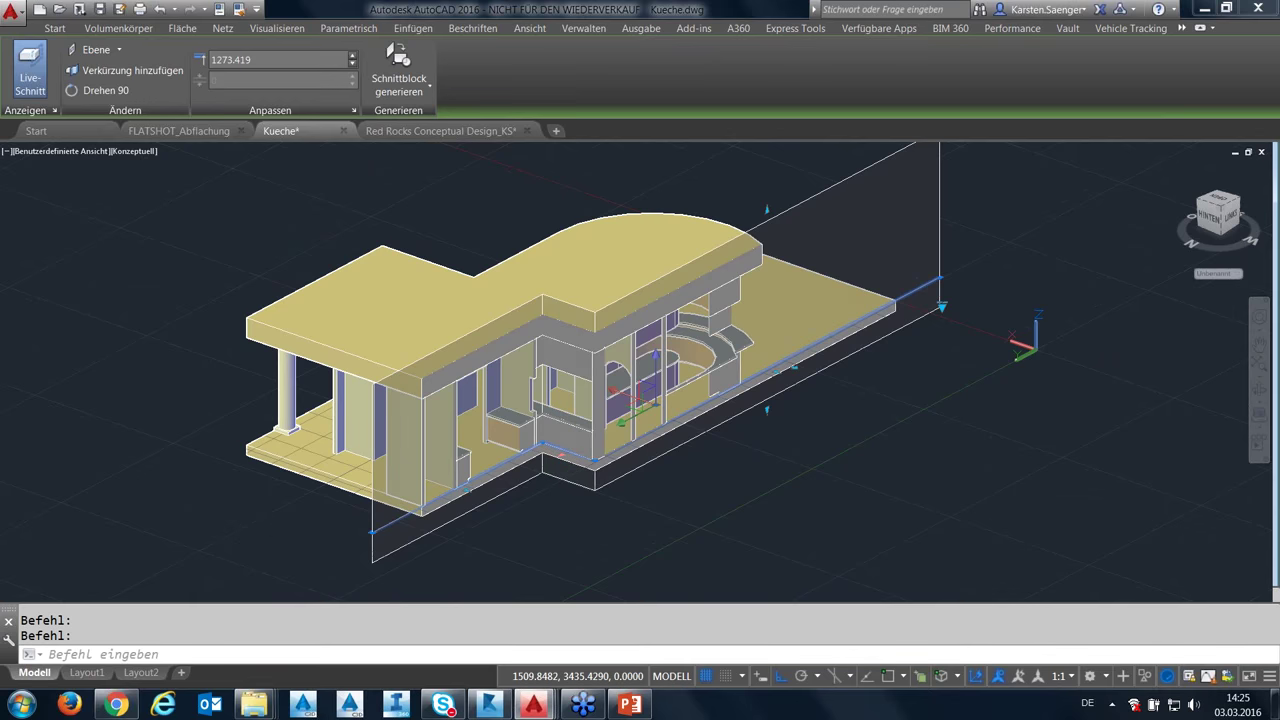
{"action": "left_click", "coordinate": [560, 455]}
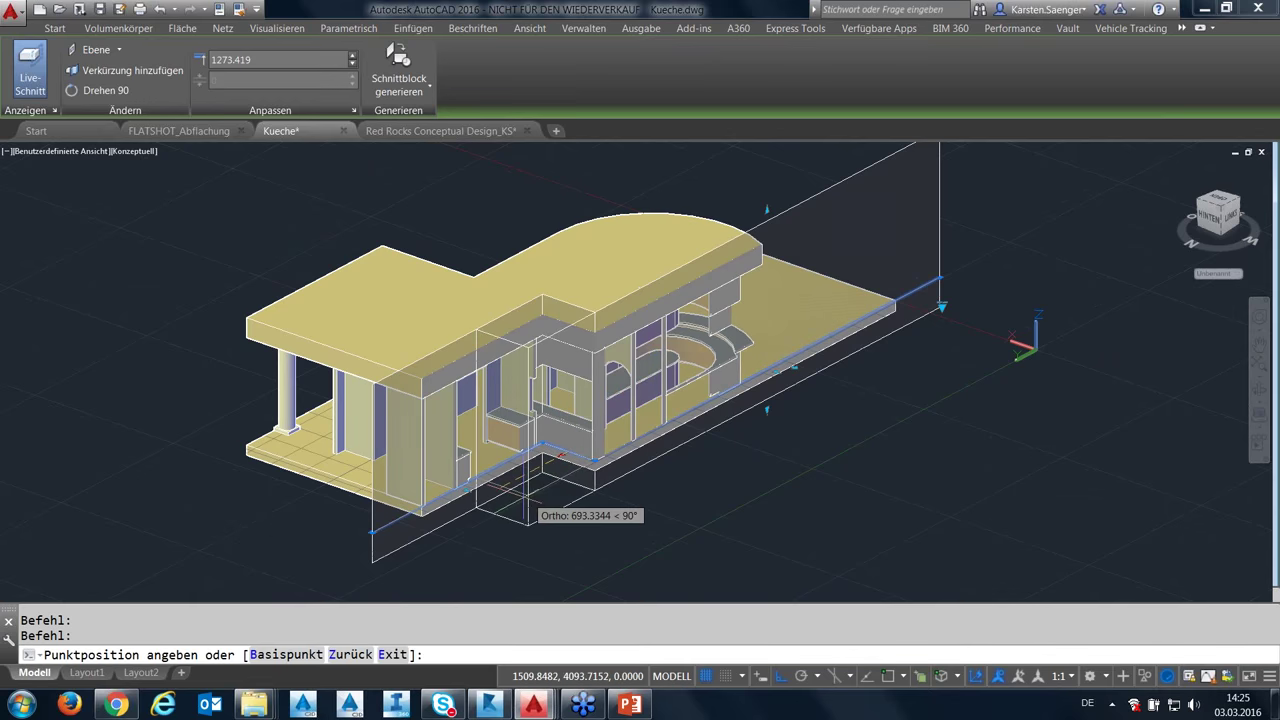
{"action": "left_click", "coordinate": [490, 525]}
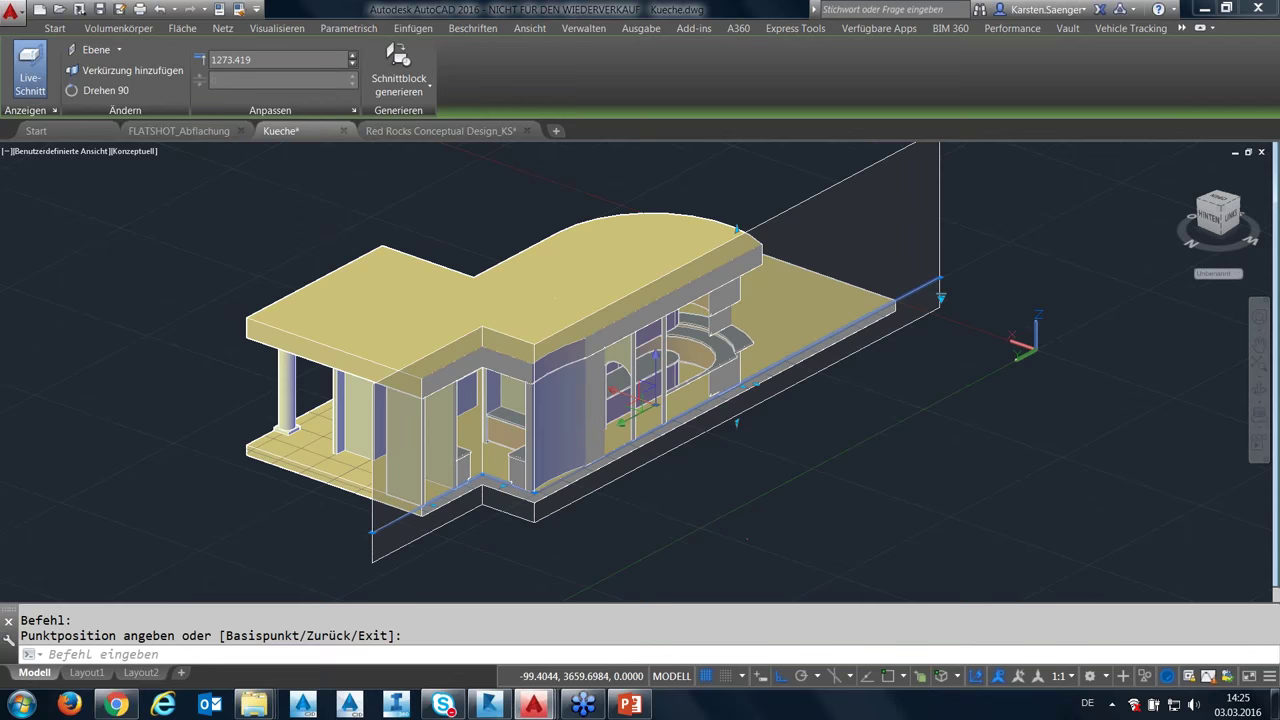
{"action": "middle_click_drag", "start_coordinate": [768, 255], "coordinate": [653, 545], "text": "shift"}
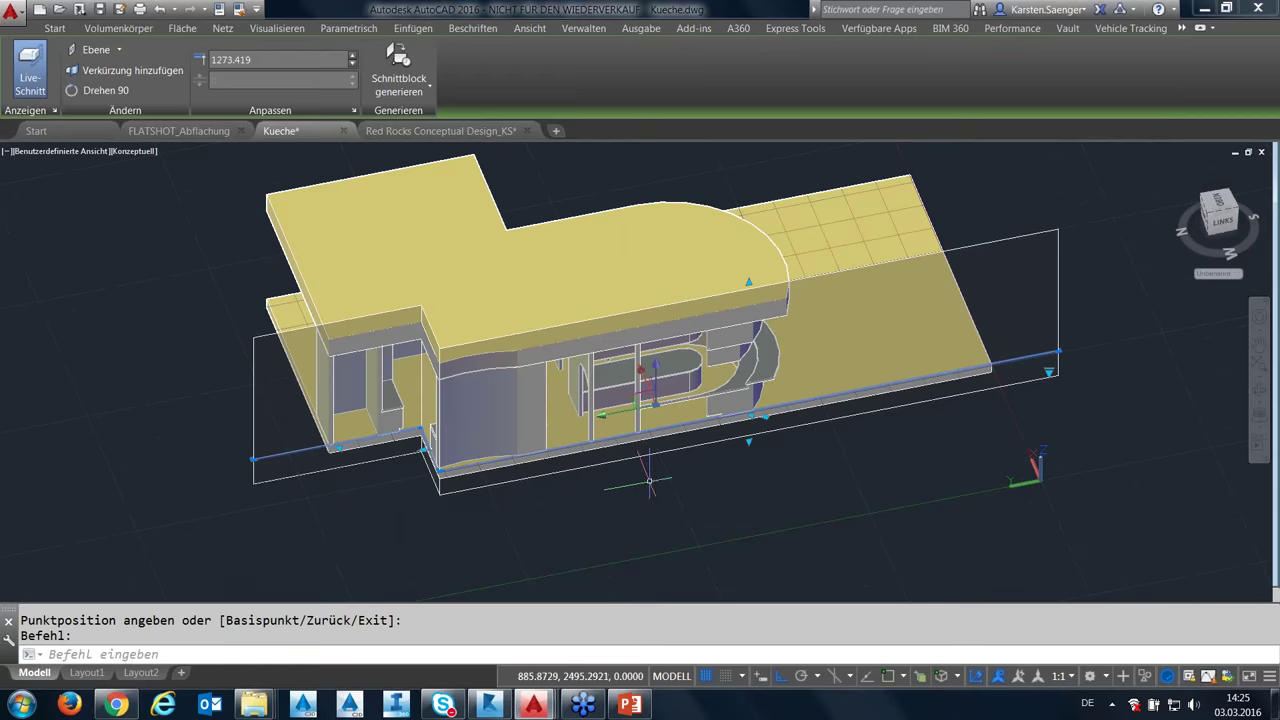
{"action": "scroll", "coordinate": [662, 462], "scroll_direction": "down", "scroll_amount": 3}
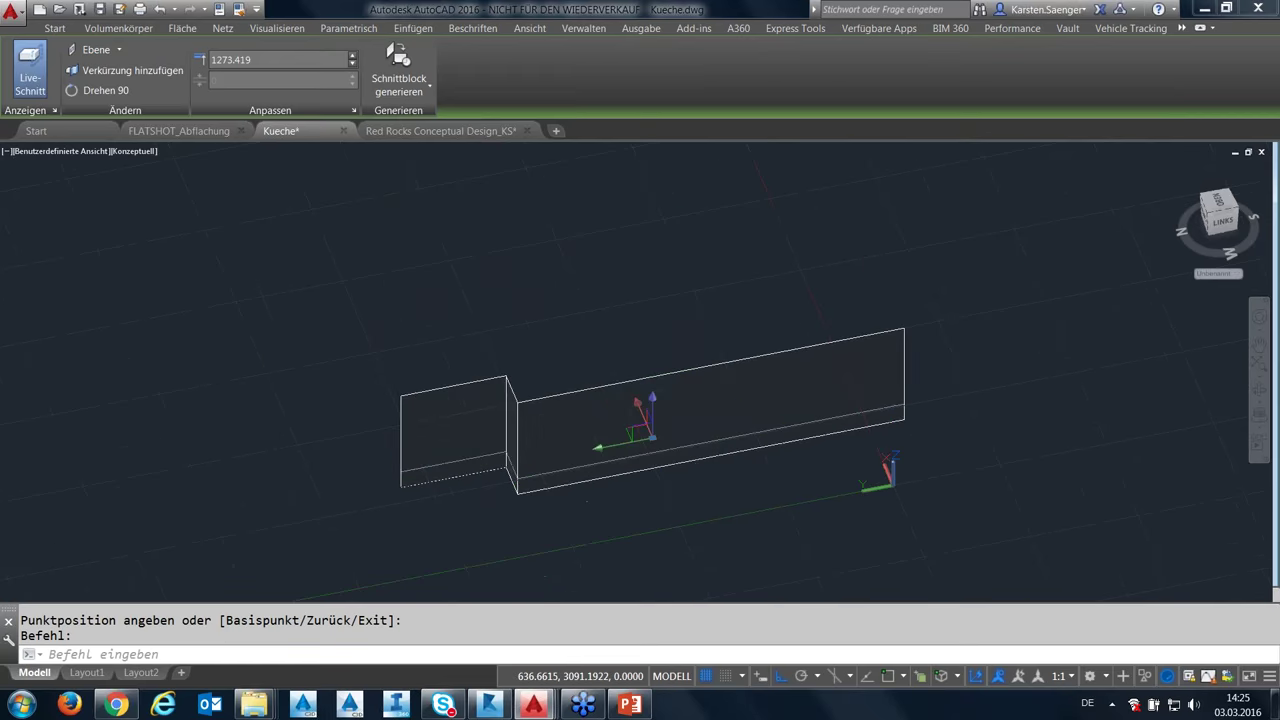
{"action": "left_click", "coordinate": [626, 477]}
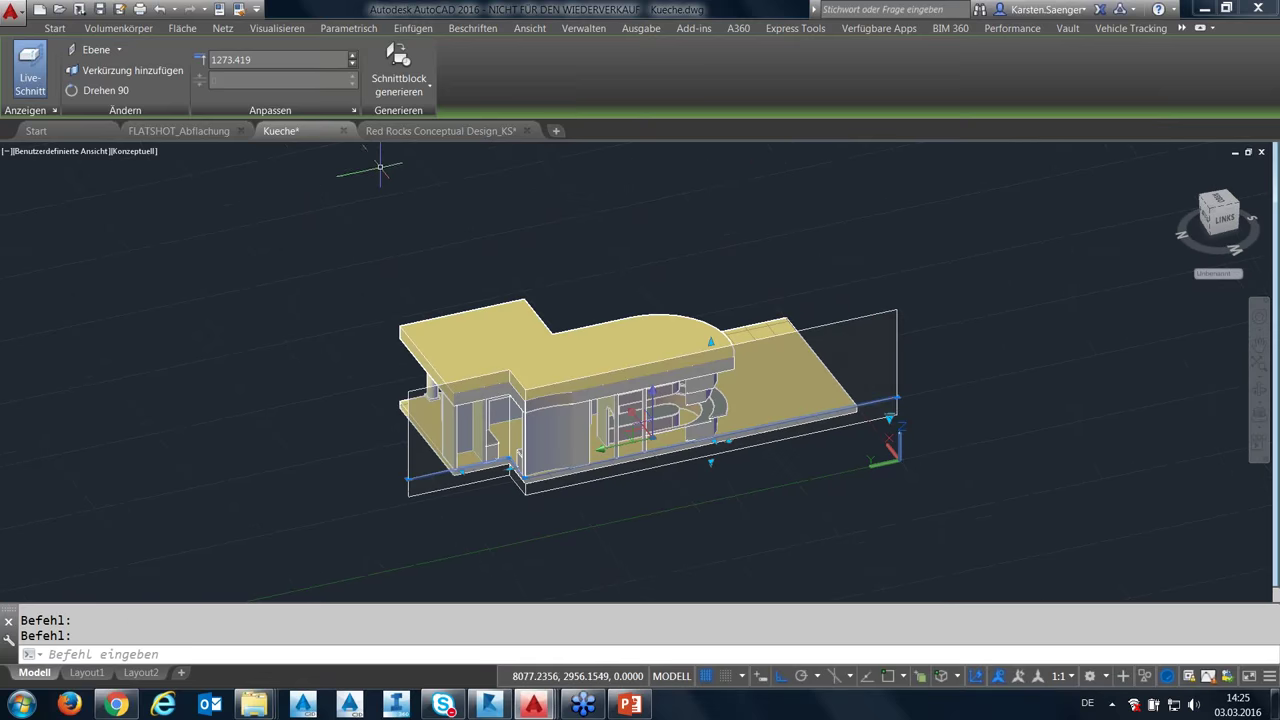
Change the section type to Kappen (slice), accepting removal of the section jogs.
{"action": "left_click", "coordinate": [119, 52]}
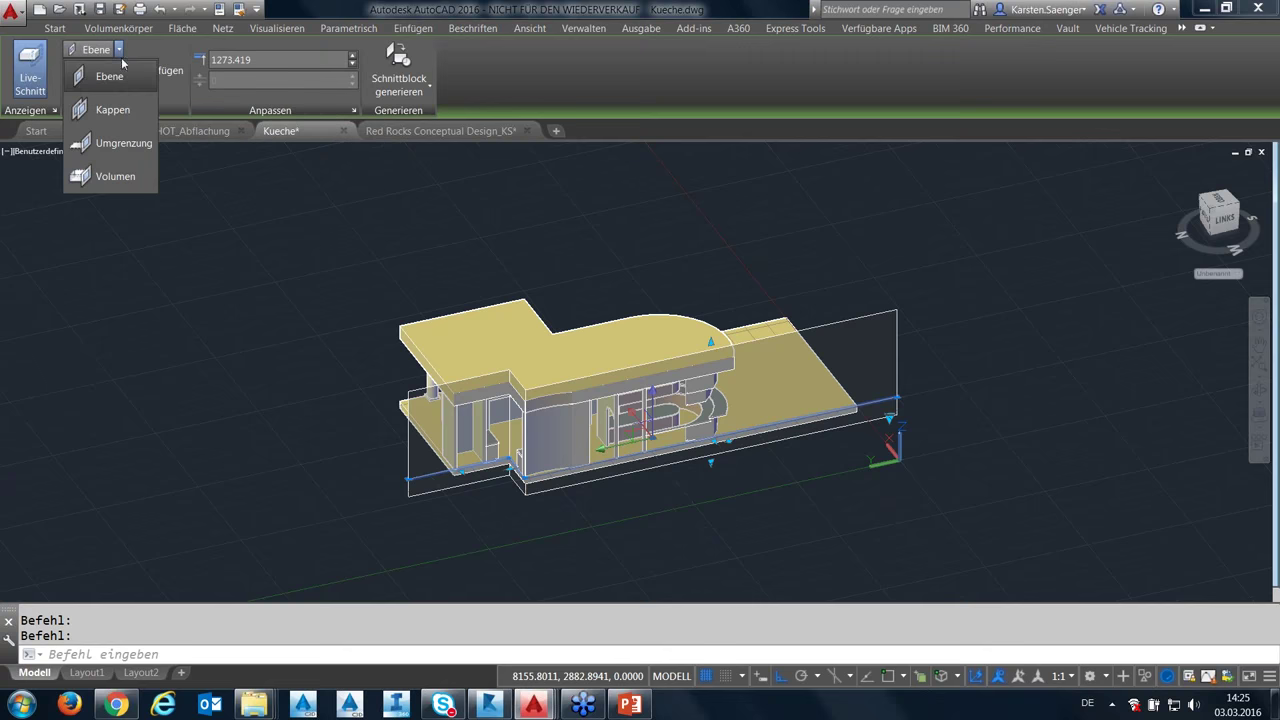
{"action": "left_click", "coordinate": [106, 113]}
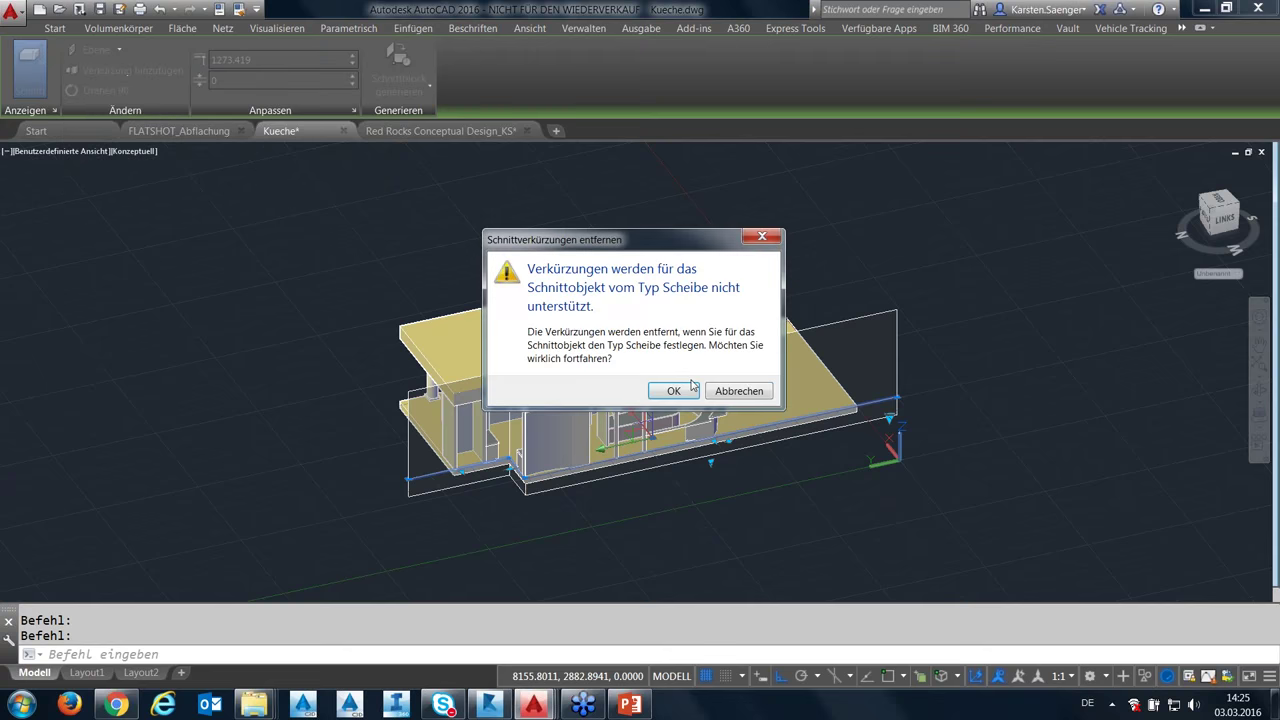
{"action": "left_click", "coordinate": [688, 396]}
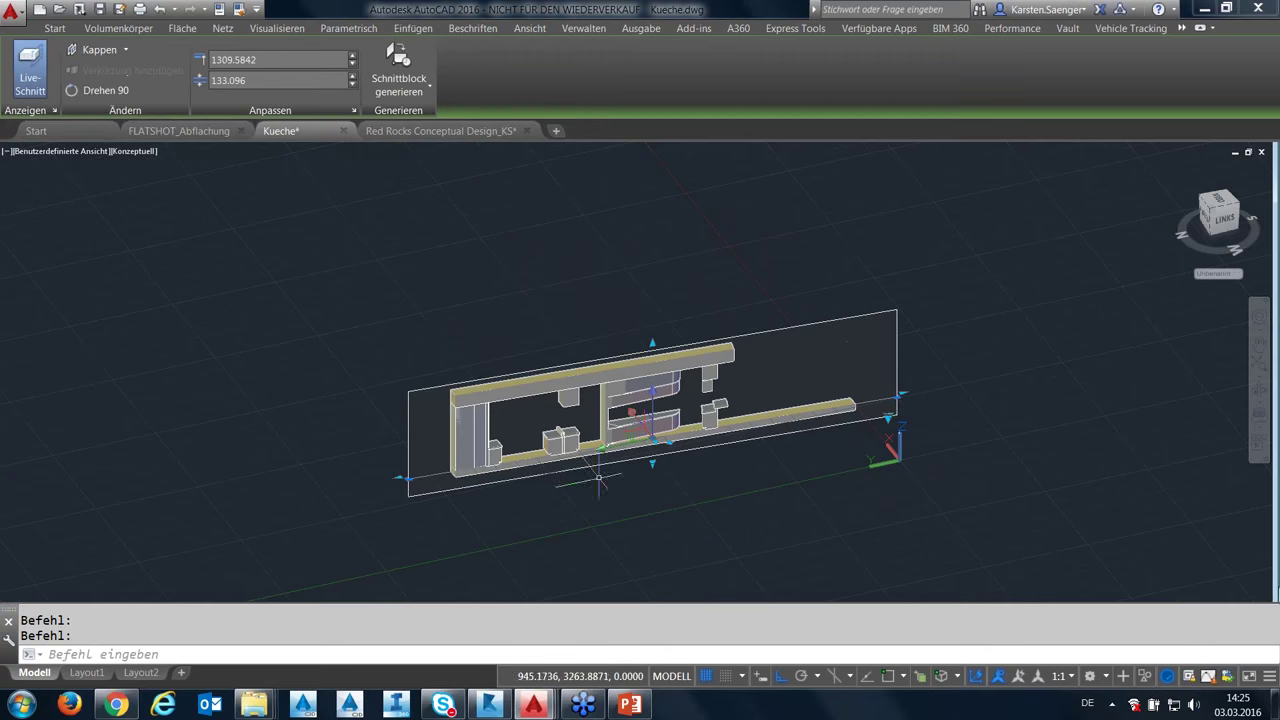
{"action": "middle_click_drag", "start_coordinate": [650, 420], "coordinate": [650, 420], "text": "shift"}
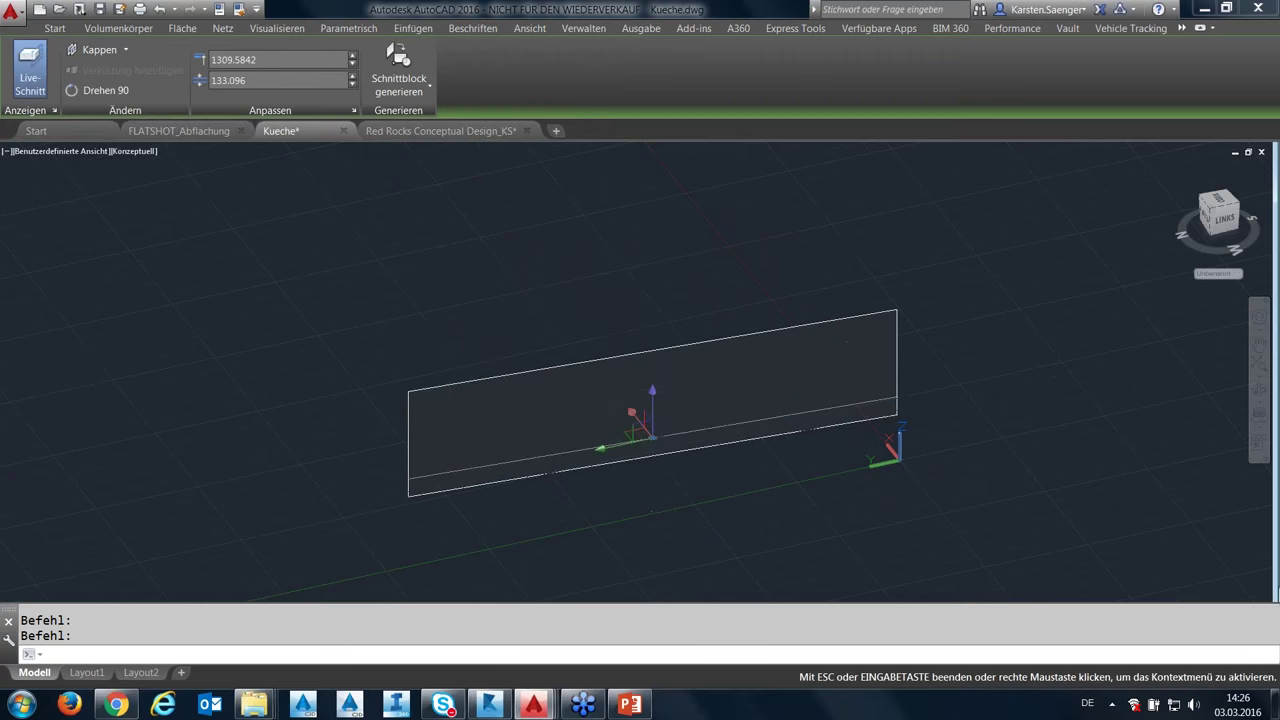
{"action": "middle_click_drag", "start_coordinate": [643, 543], "coordinate": [786, 528], "text": "shift"}
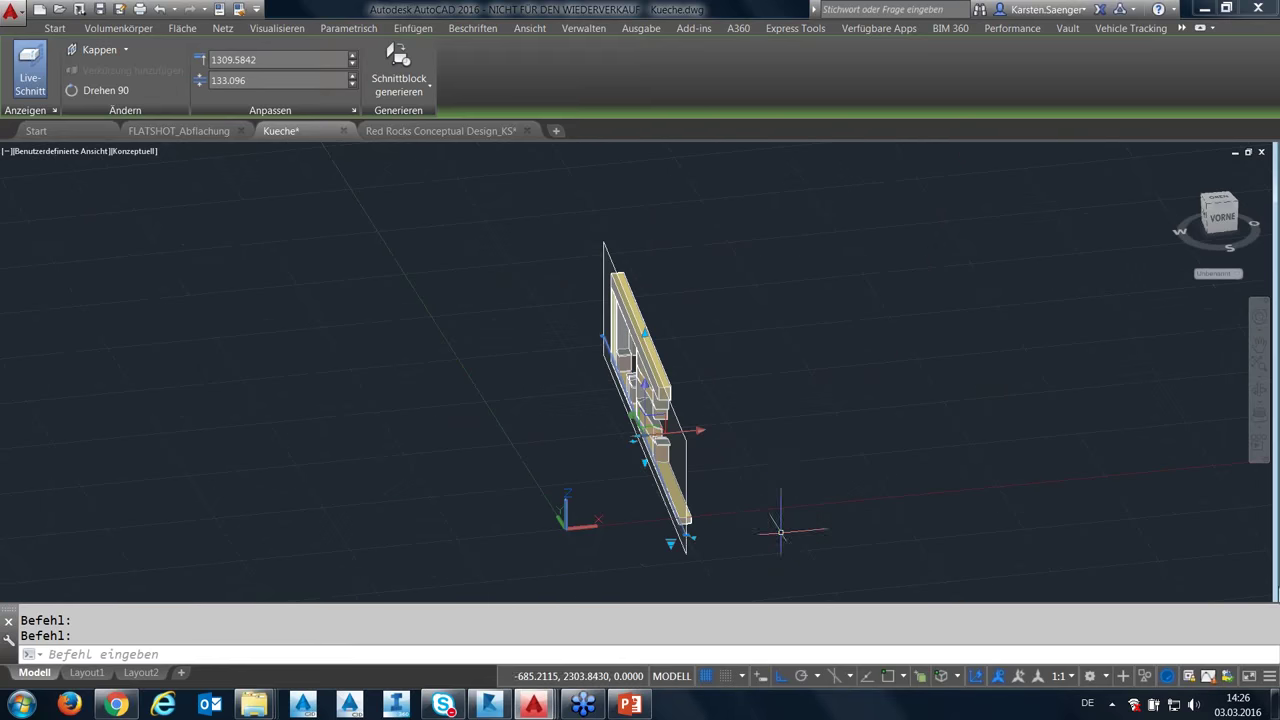
{"action": "middle_click_drag", "start_coordinate": [707, 509], "coordinate": [701, 510], "text": "shift"}
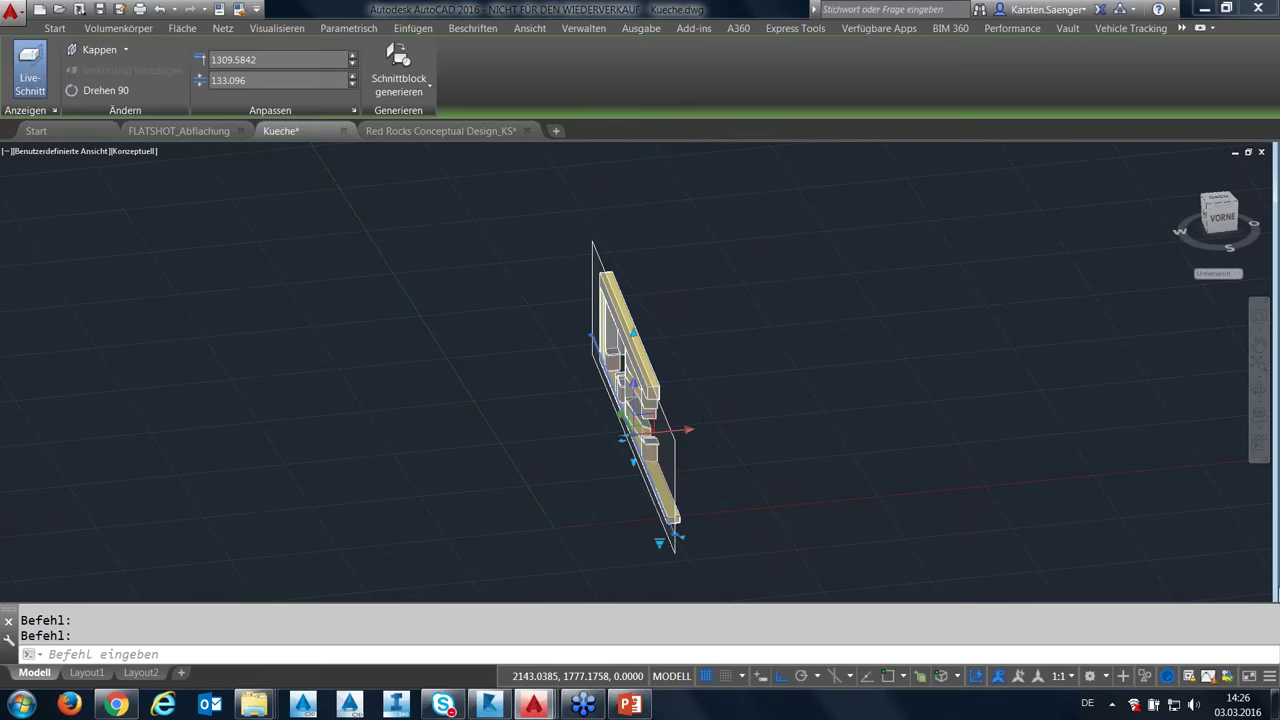
{"action": "scroll", "coordinate": [713, 438], "scroll_direction": "up", "scroll_amount": 2}
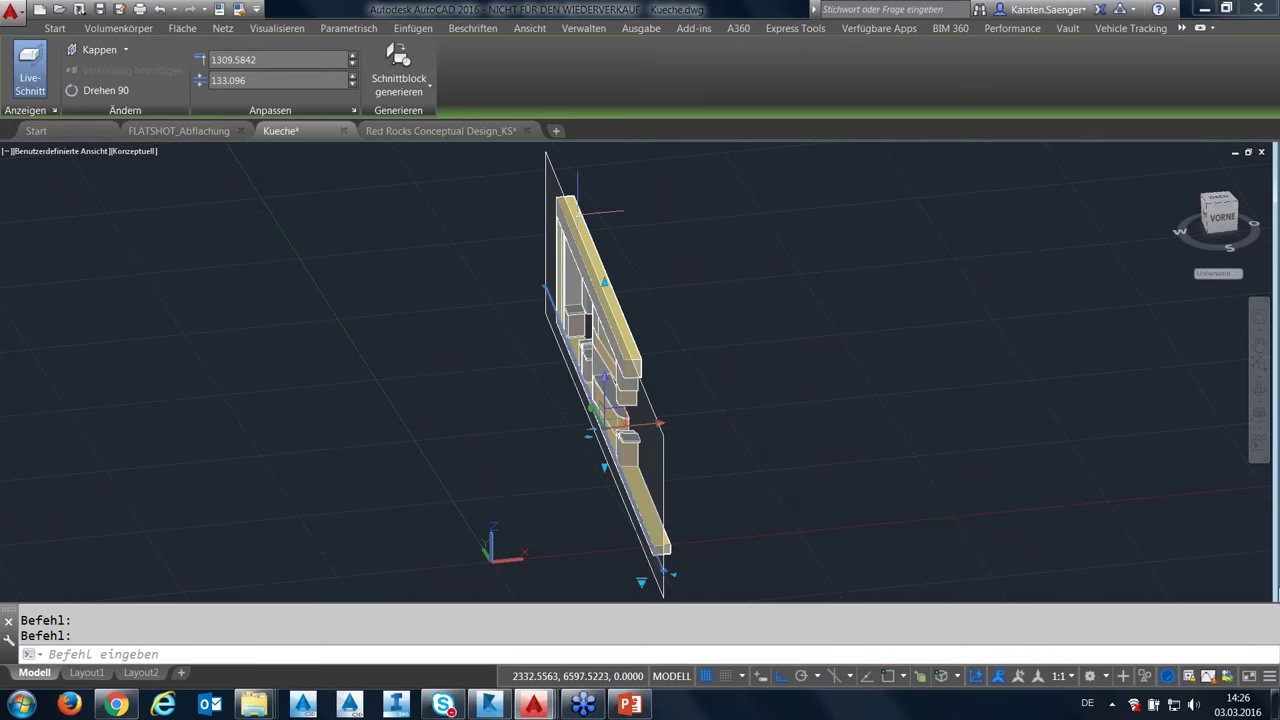
Set the slice thickness to 10 units and orbit to inspect the thin cut.
{"action": "left_click", "coordinate": [280, 80]}
{"action": "type", "text": "501"}
{"action": "key", "text": "Return"}
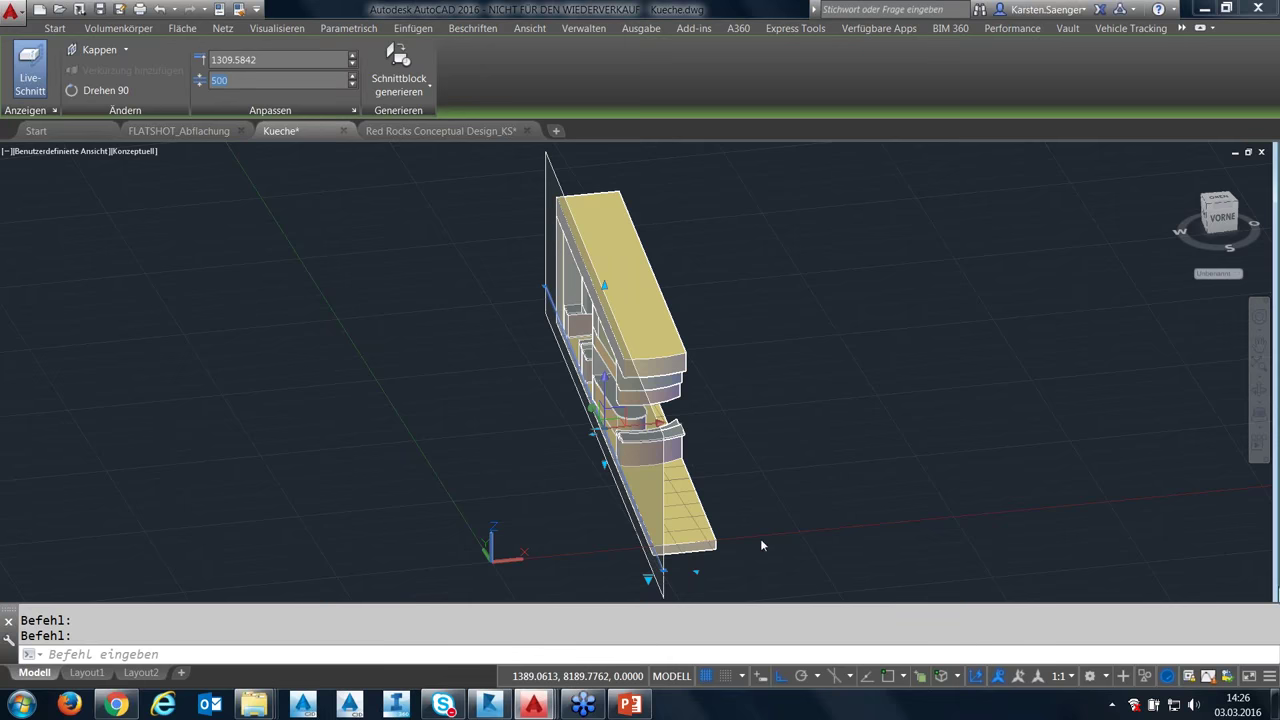
{"action": "mouse_move", "coordinate": [760, 545]}
{"action": "middle_mouse_down", "text": "shift"}
{"action": "mouse_move", "coordinate": [690, 485]}
{"action": "mouse_move", "coordinate": [686, 457]}
{"action": "mouse_move", "coordinate": [757, 477]}
{"action": "middle_mouse_up", "text": "shift"}
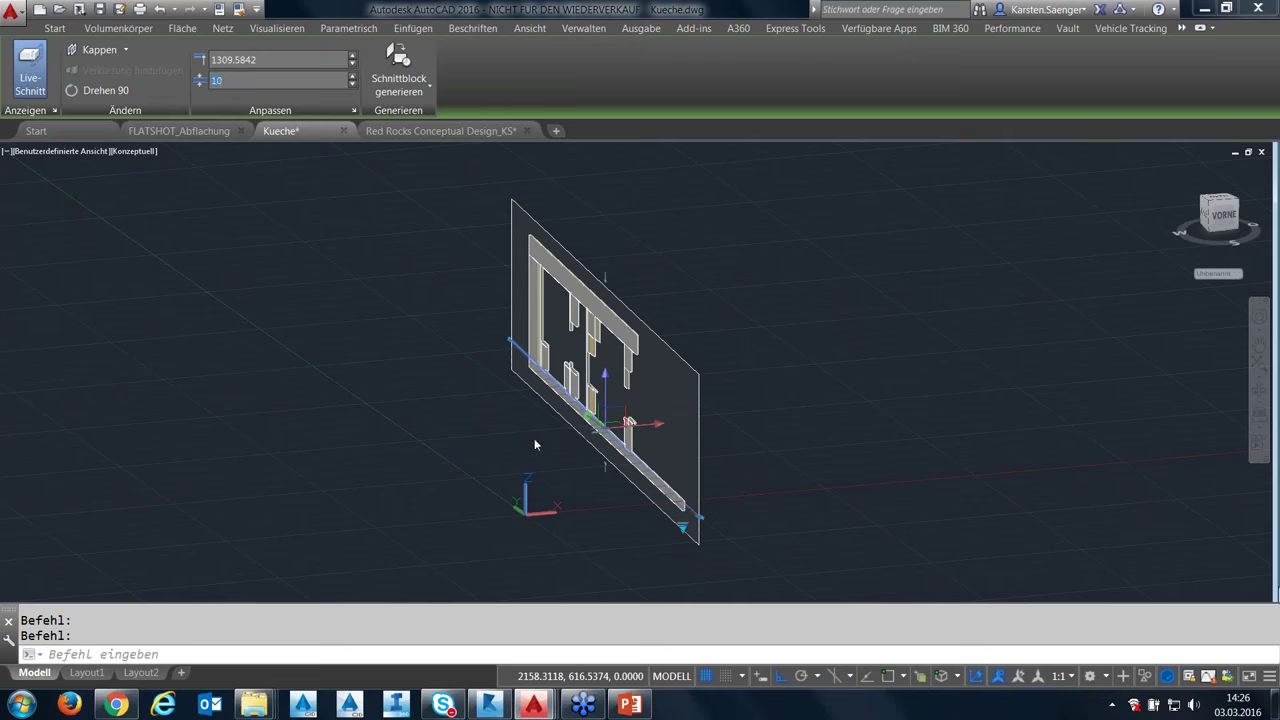
{"action": "middle_click_drag", "start_coordinate": [629, 421], "coordinate": [551, 443], "text": "shift"}
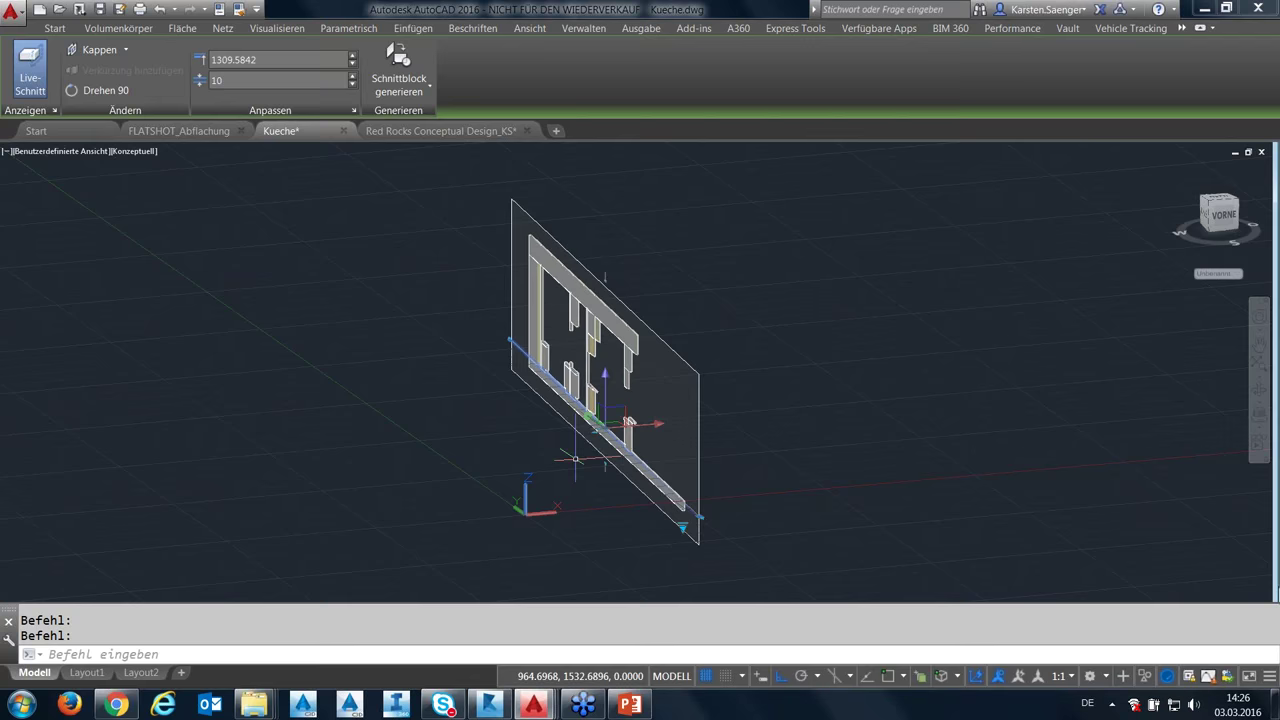
{"action": "mouse_move", "coordinate": [575, 458]}
{"action": "middle_mouse_down", "text": "shift"}
{"action": "mouse_move", "coordinate": [520, 449]}
{"action": "mouse_move", "coordinate": [573, 455]}
{"action": "middle_mouse_up", "text": "shift"}
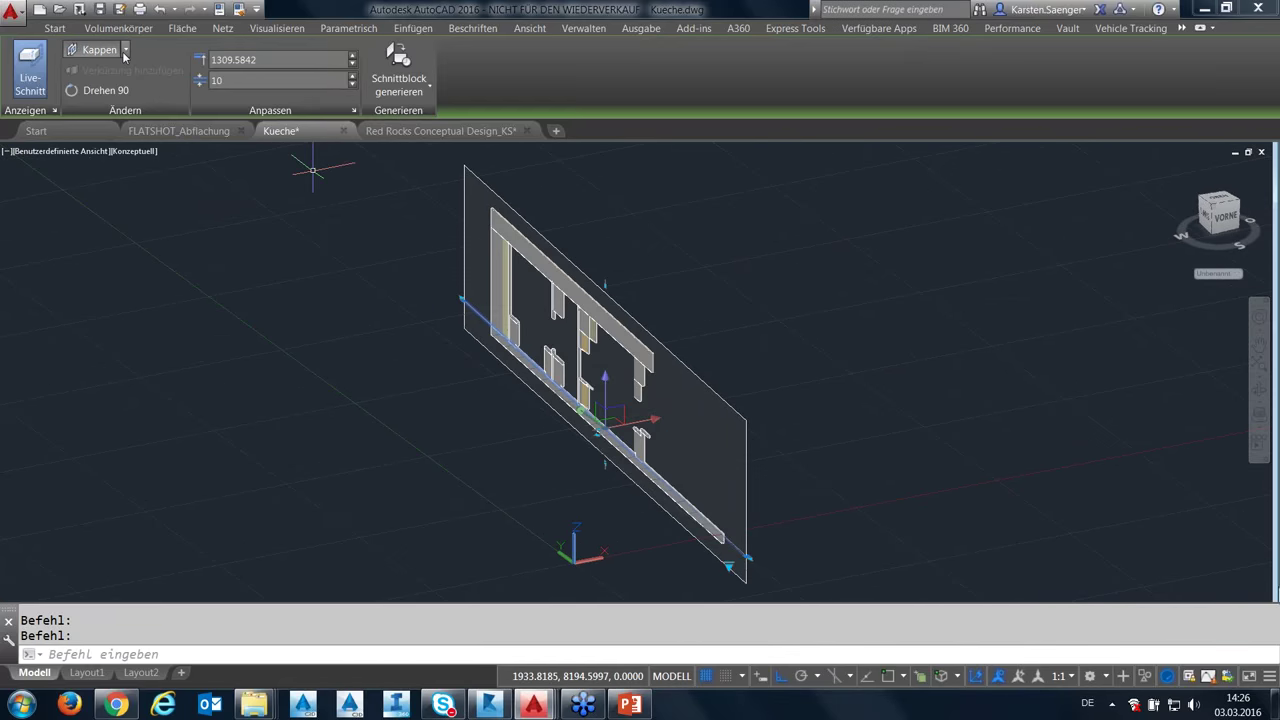
Open and read the help page for section plane types.
{"action": "left_click", "coordinate": [125, 51]}
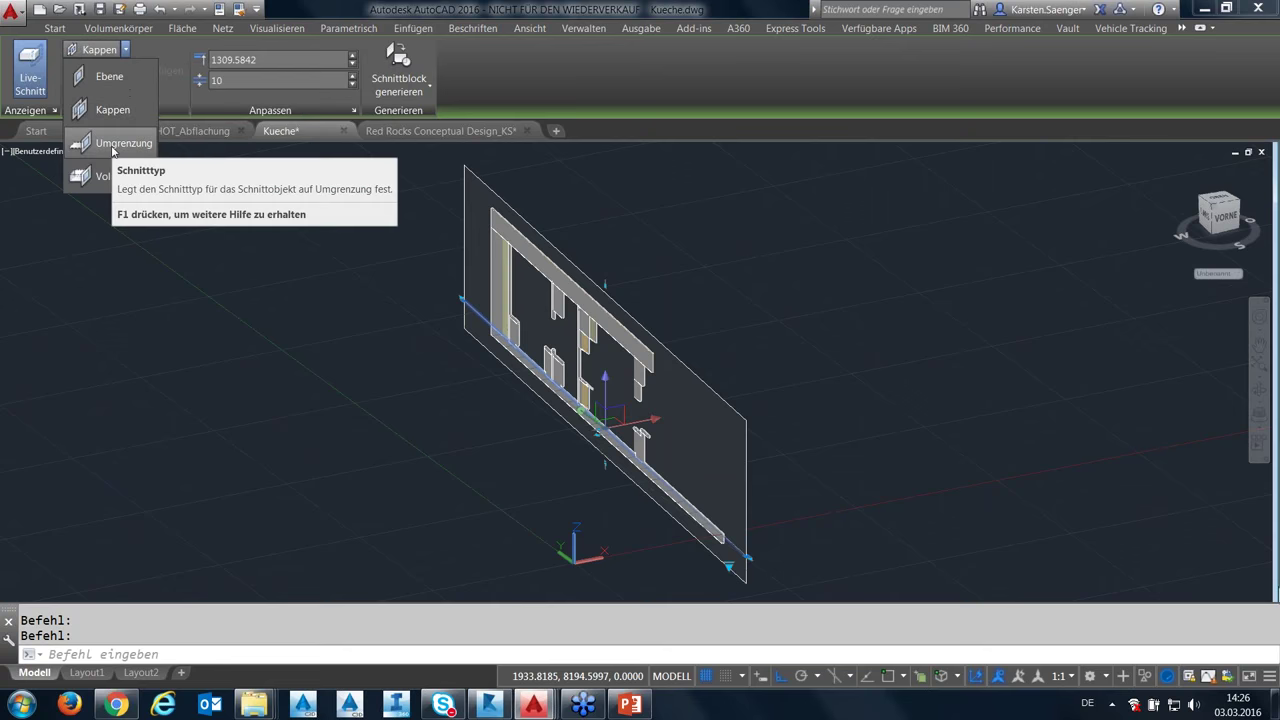
{"action": "key", "text": "F1"}
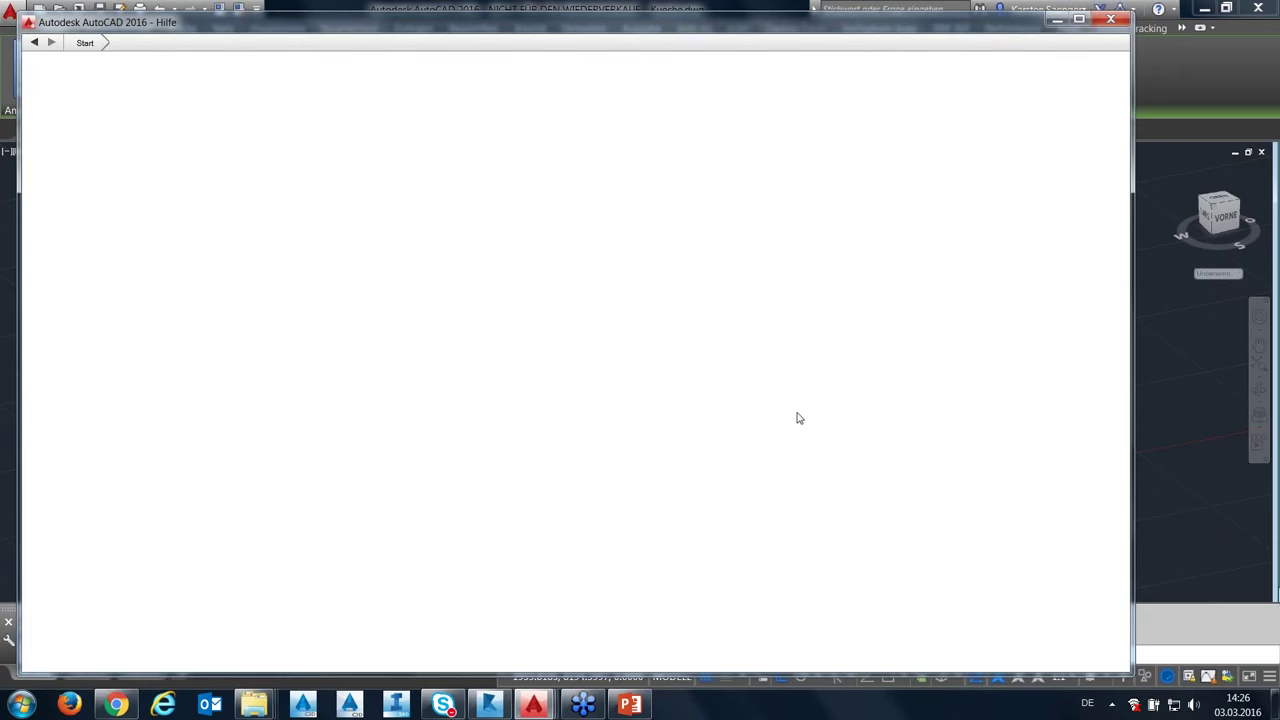
{"action": "scroll", "coordinate": [769, 416], "scroll_direction": "down", "scroll_amount": 2}
{"action": "scroll", "coordinate": [769, 416], "scroll_direction": "down", "scroll_amount": 2}
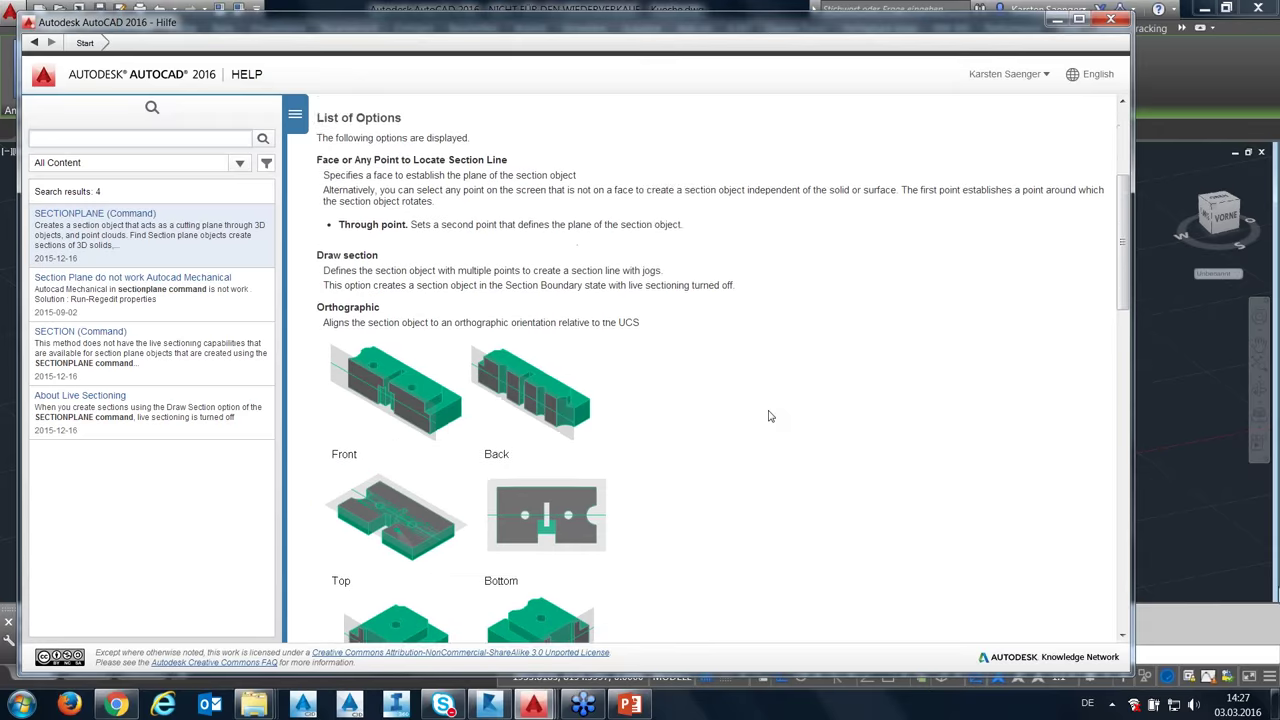
{"action": "scroll", "coordinate": [769, 416], "scroll_direction": "down", "scroll_amount": 1}
{"action": "scroll", "coordinate": [769, 416], "scroll_direction": "down", "scroll_amount": 1}
{"action": "scroll", "coordinate": [769, 418], "scroll_direction": "down", "scroll_amount": 1}
{"action": "scroll", "coordinate": [769, 418], "scroll_direction": "down", "scroll_amount": 2}
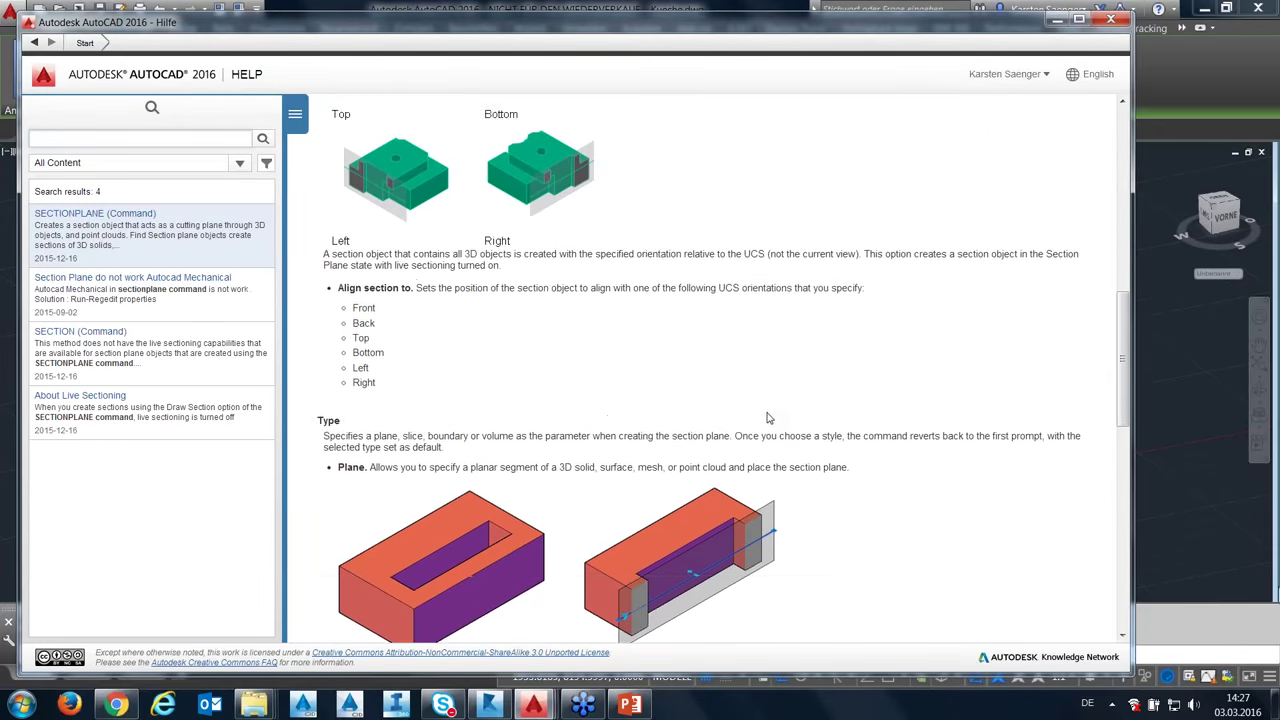
{"action": "scroll", "coordinate": [769, 418], "scroll_direction": "down", "scroll_amount": 1}
{"action": "scroll", "coordinate": [768, 420], "scroll_direction": "down", "scroll_amount": 2}
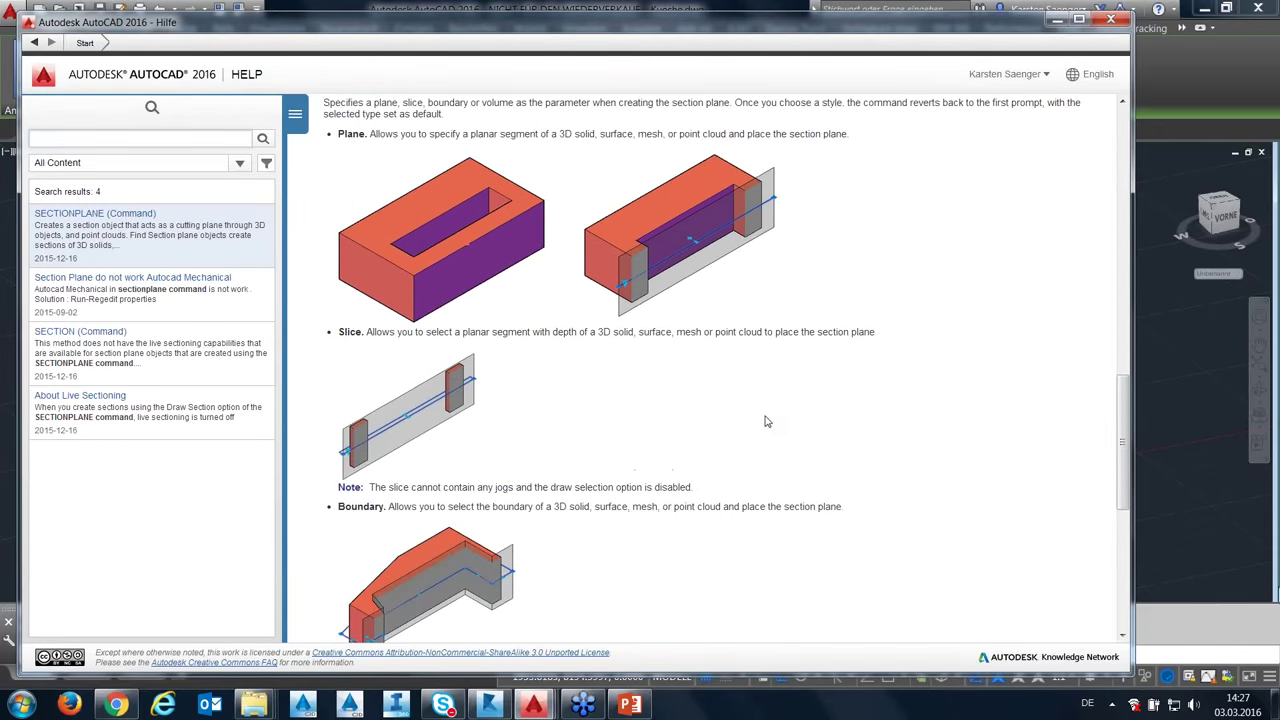
{"action": "scroll", "coordinate": [768, 420], "scroll_direction": "down", "scroll_amount": 1}
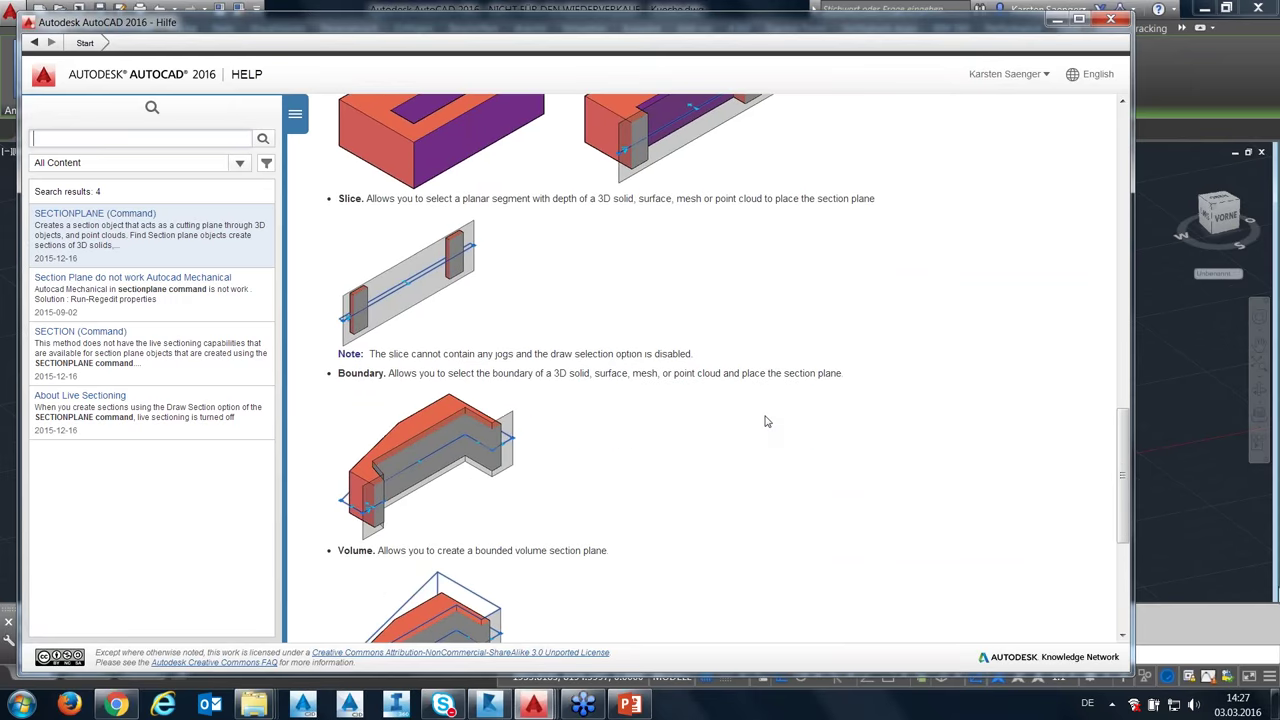
Switch the help page to German, read about Umgrenzung and Volumen, then close it.
{"action": "left_click", "coordinate": [1088, 82]}
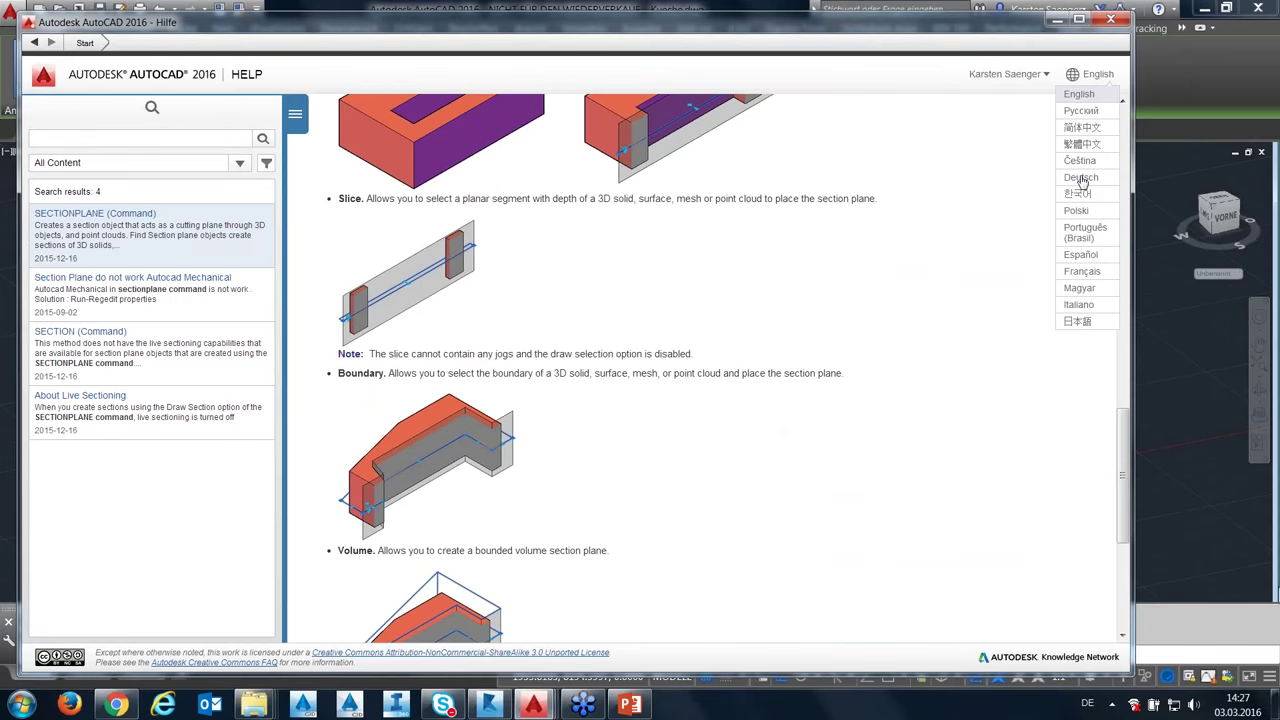
{"action": "left_click", "coordinate": [1081, 178]}
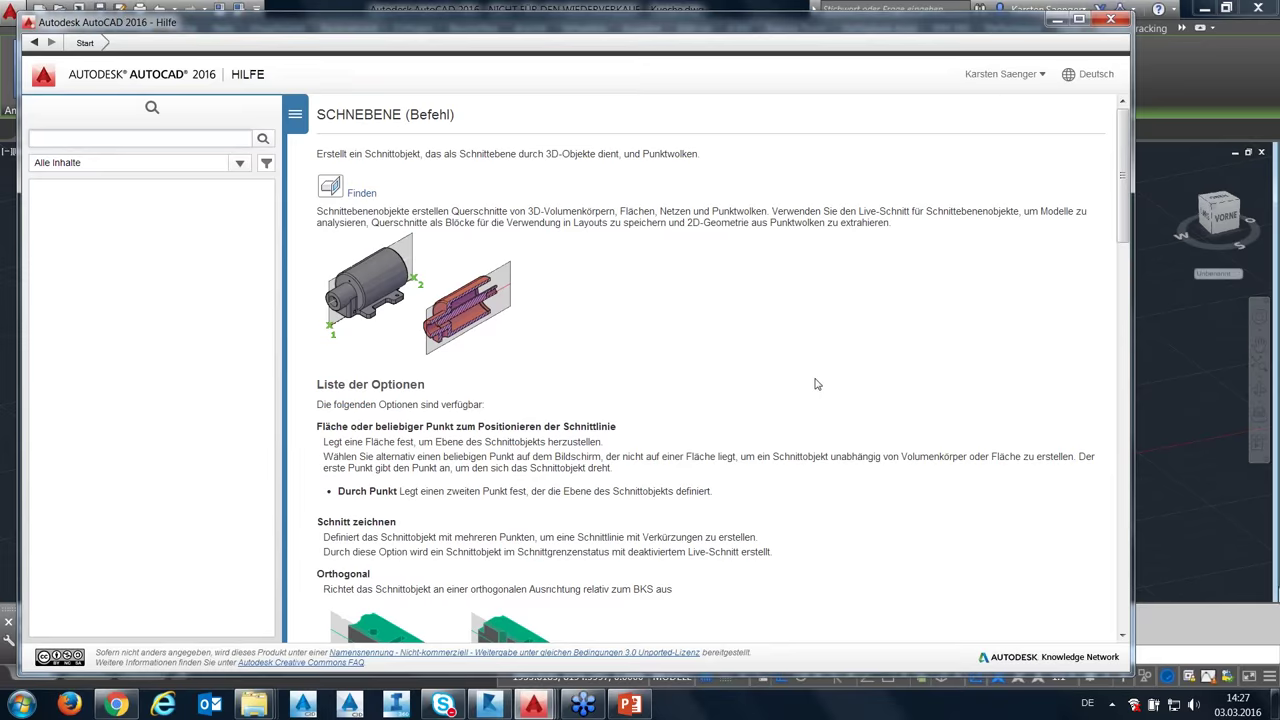
{"action": "scroll", "coordinate": [816, 384], "scroll_direction": "down", "scroll_amount": 2}
{"action": "scroll", "coordinate": [816, 384], "scroll_direction": "down", "scroll_amount": 5}
{"action": "scroll", "coordinate": [816, 384], "scroll_direction": "down", "scroll_amount": 1}
{"action": "scroll", "coordinate": [816, 385], "scroll_direction": "down", "scroll_amount": 3}
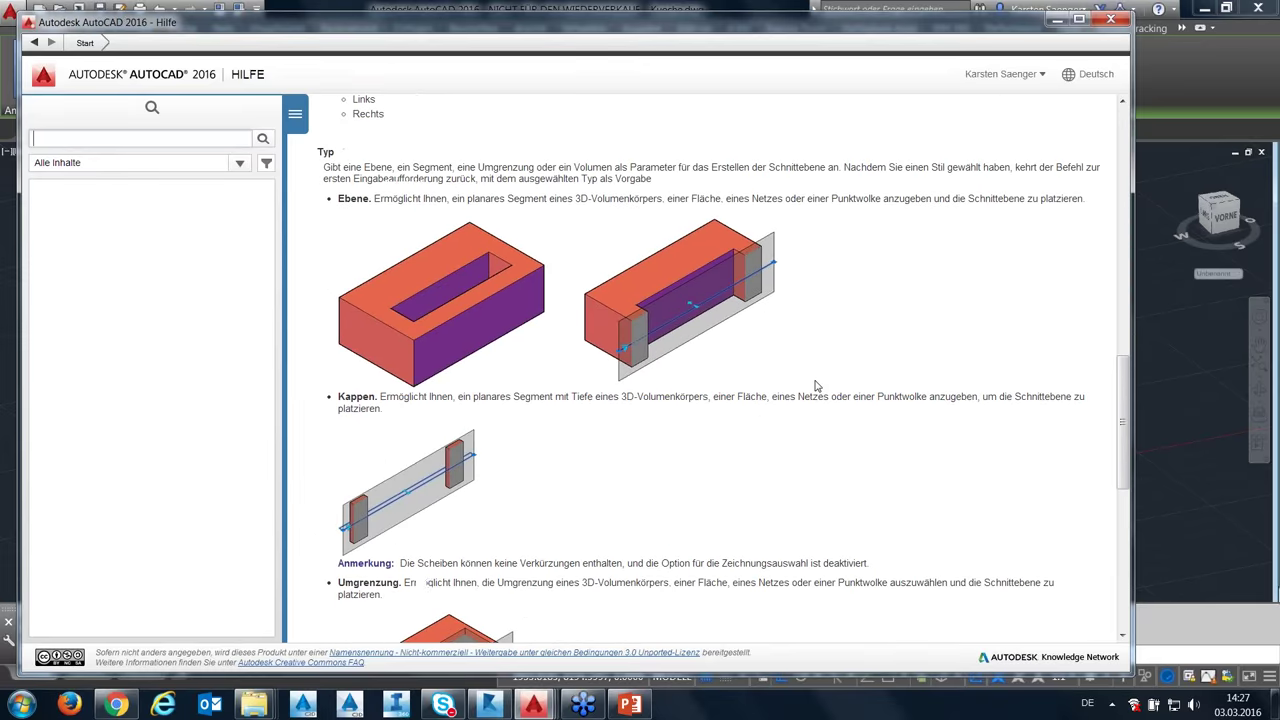
{"action": "scroll", "coordinate": [816, 384], "scroll_direction": "down", "scroll_amount": 2}
{"action": "scroll", "coordinate": [816, 384], "scroll_direction": "down", "scroll_amount": 1}
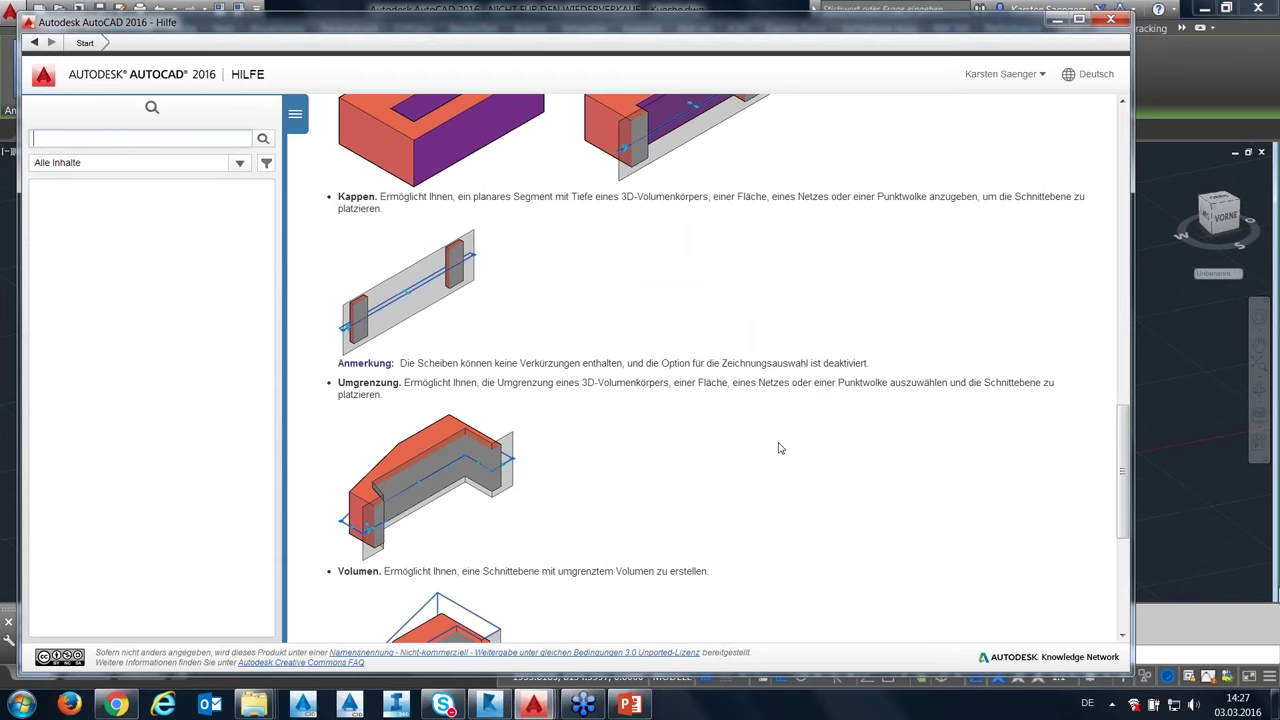
{"action": "scroll", "coordinate": [780, 449], "scroll_direction": "down", "scroll_amount": 1}
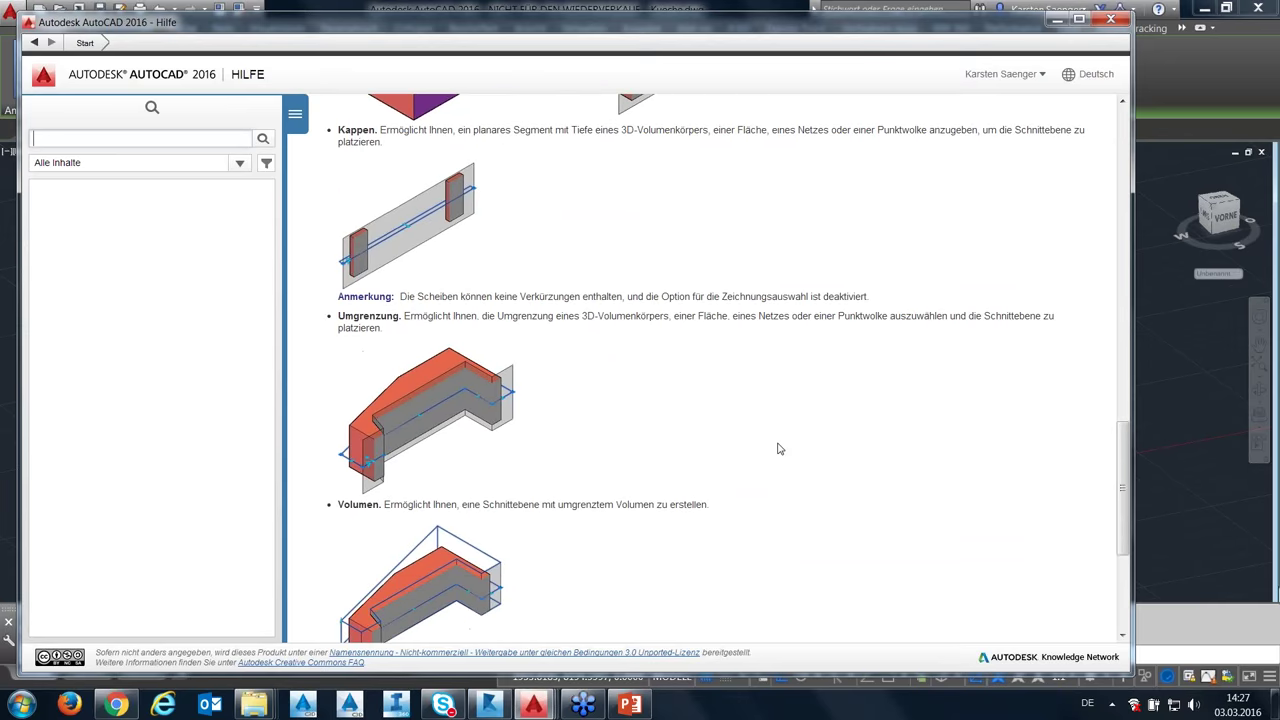
{"action": "scroll", "coordinate": [780, 449], "scroll_direction": "down", "scroll_amount": 1}
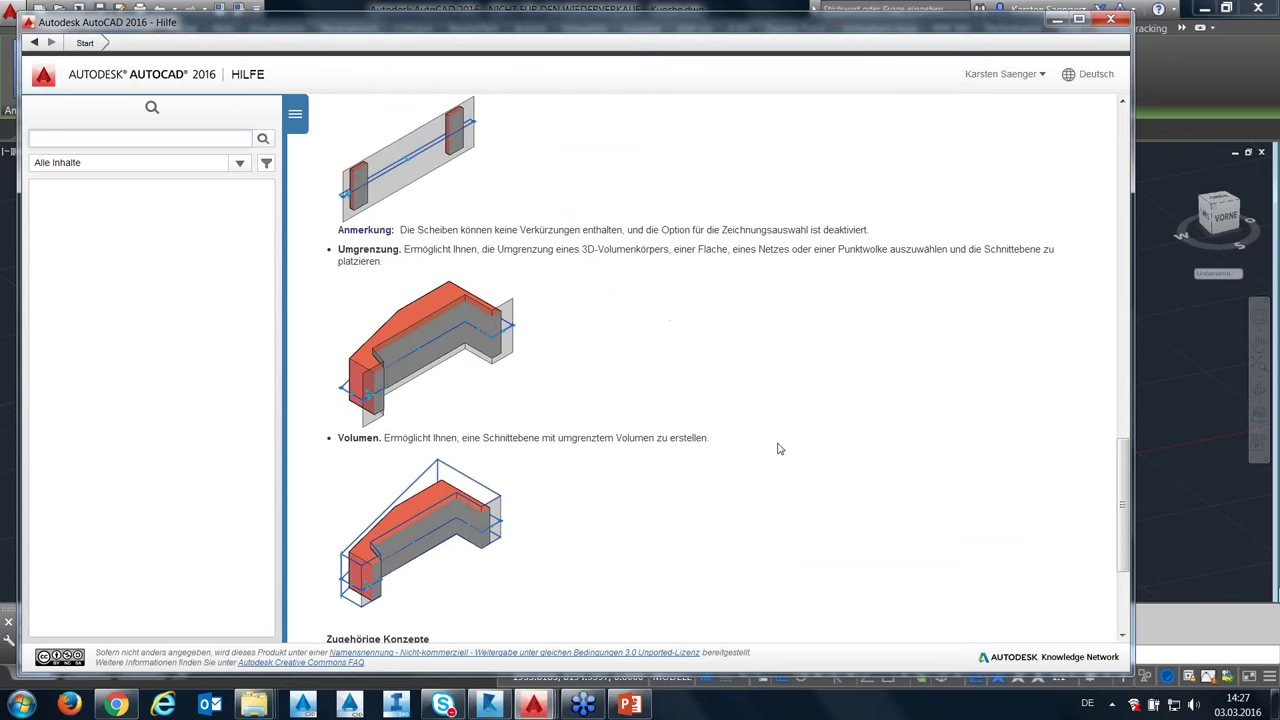
{"action": "scroll", "coordinate": [780, 449], "scroll_direction": "down", "scroll_amount": 1}
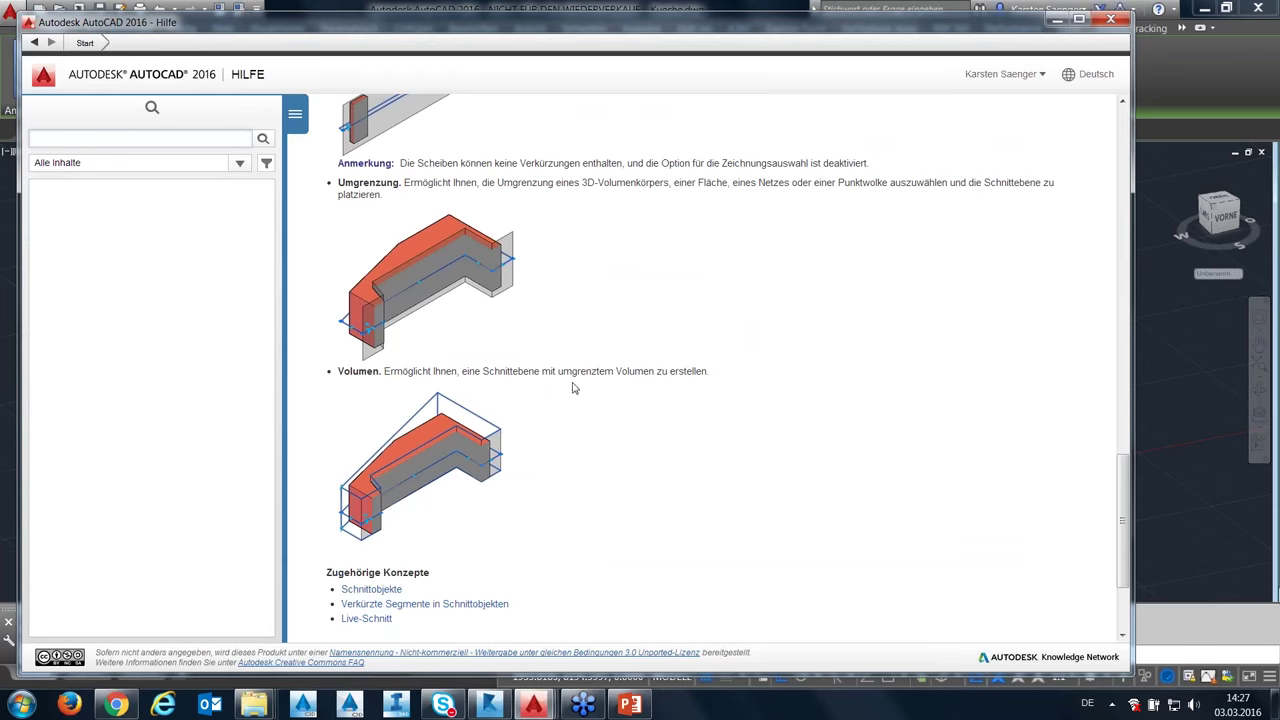
{"action": "left_click", "coordinate": [1109, 21]}
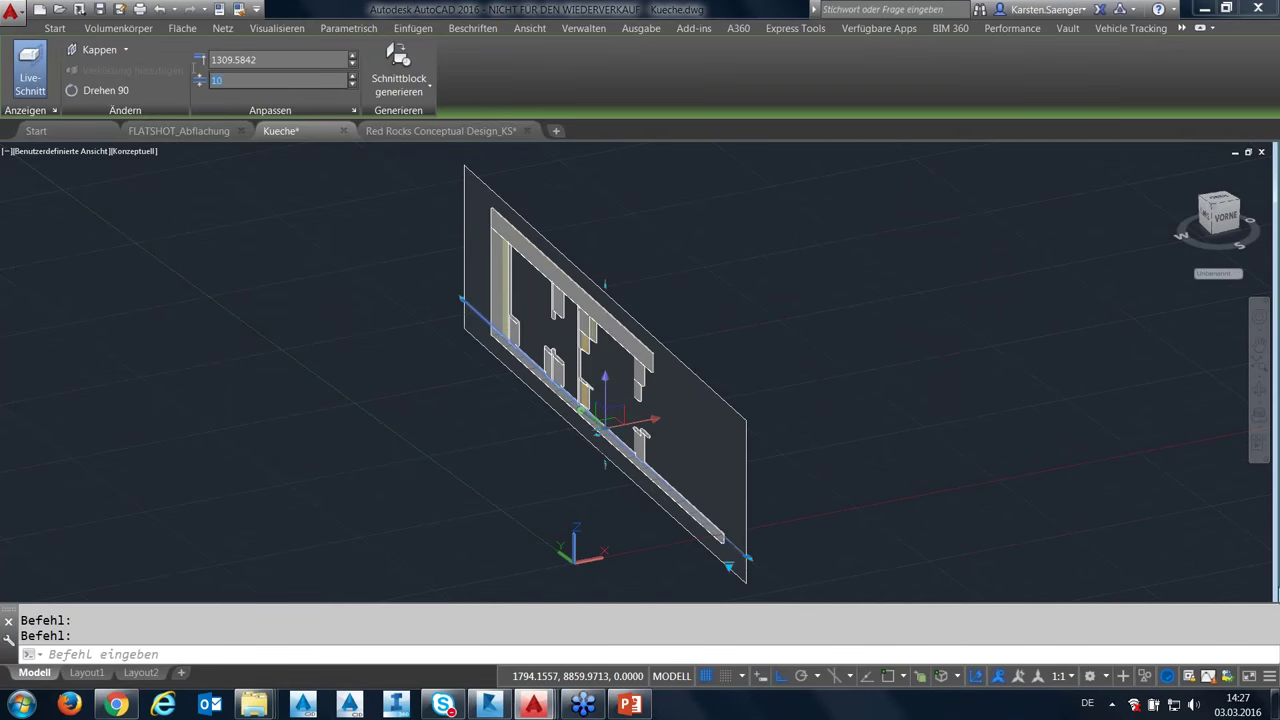
Set the section type to Ebene and create a 2D-Schnitt / Ansicht section block.
{"action": "left_click", "coordinate": [126, 52]}
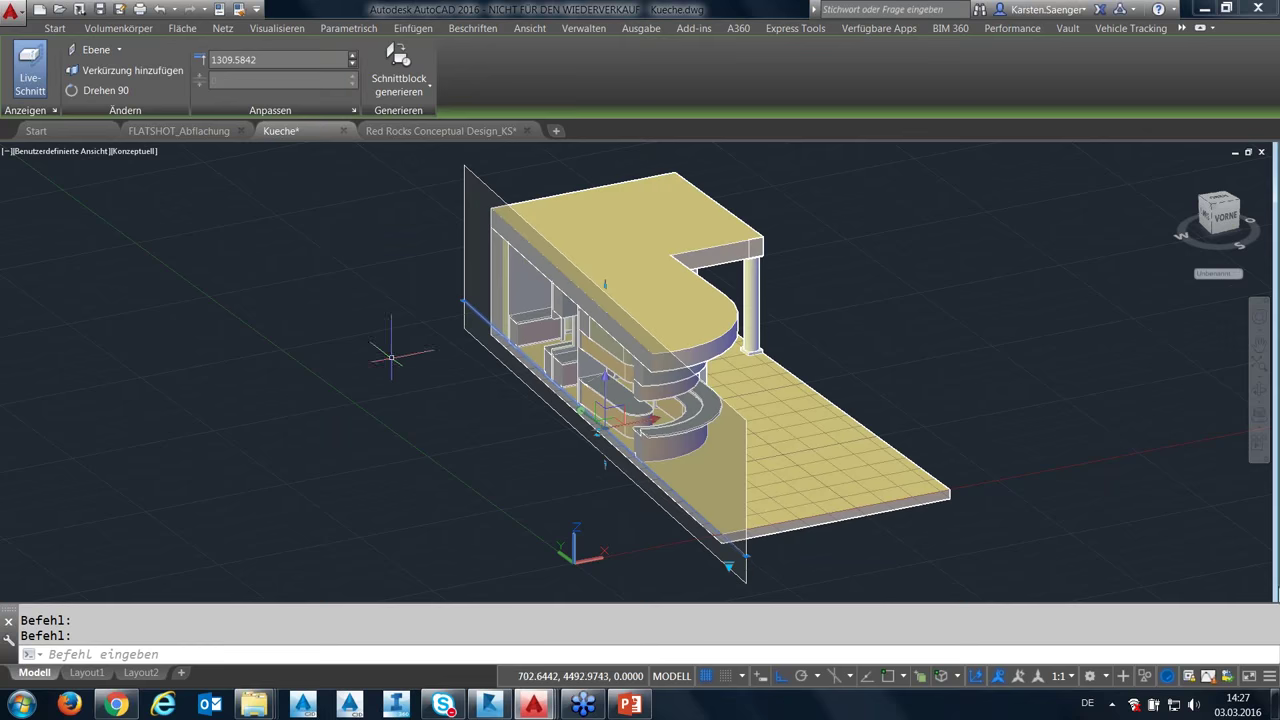
{"action": "middle_click_drag", "start_coordinate": [372, 364], "coordinate": [376, 428], "text": "shift"}
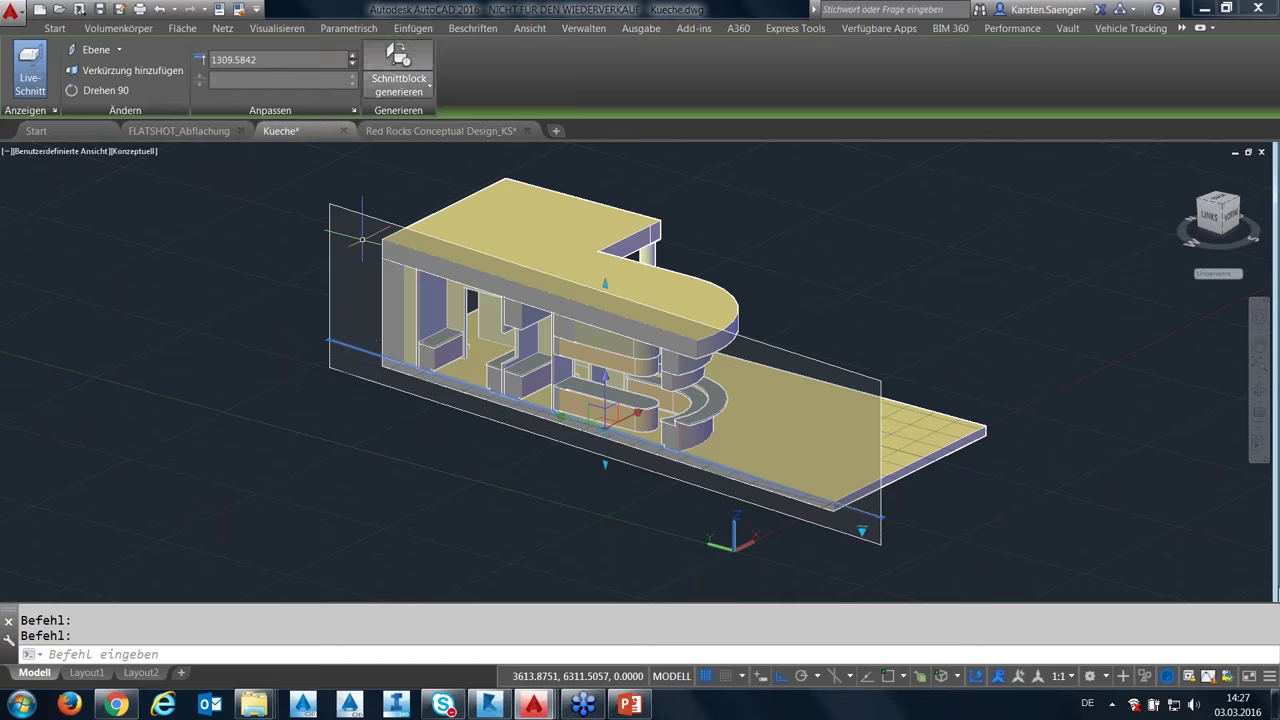
{"action": "left_click", "coordinate": [400, 60]}
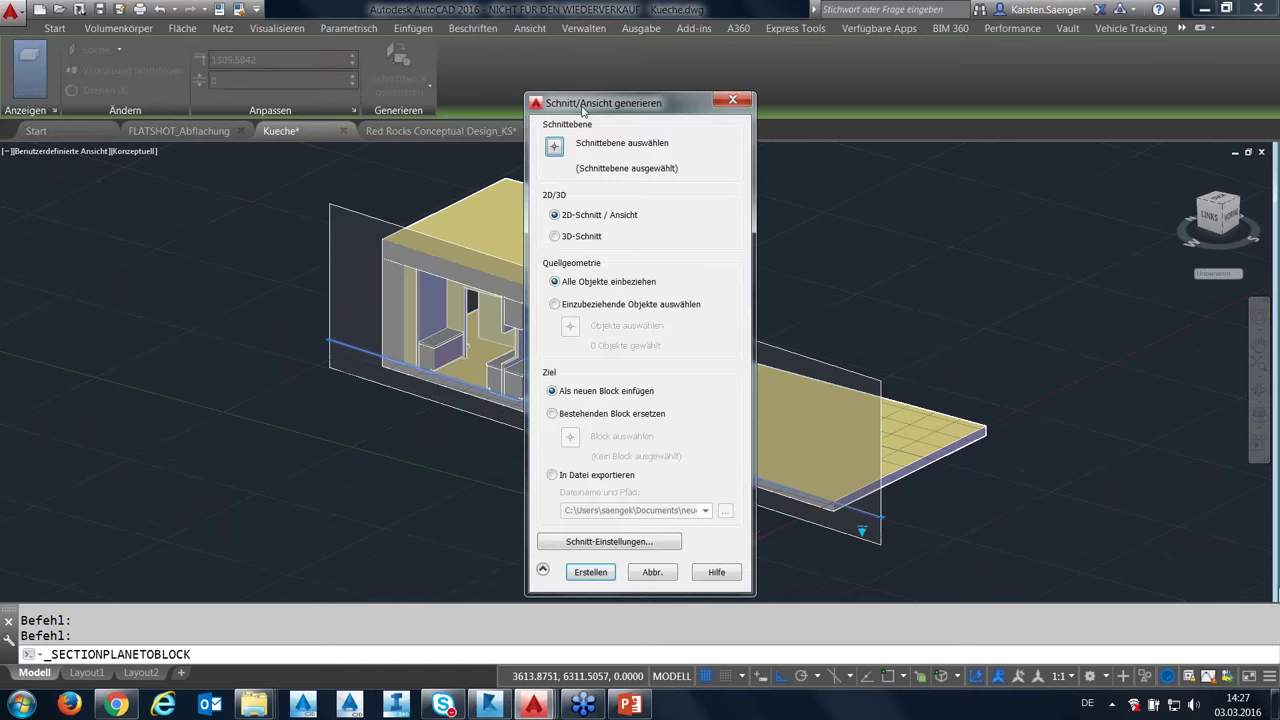
{"action": "mouse_move", "coordinate": [582, 110]}
{"action": "left_mouse_down"}
{"action": "mouse_move", "coordinate": [286, 108]}
{"action": "mouse_move", "coordinate": [148, 50]}
{"action": "left_mouse_up"}
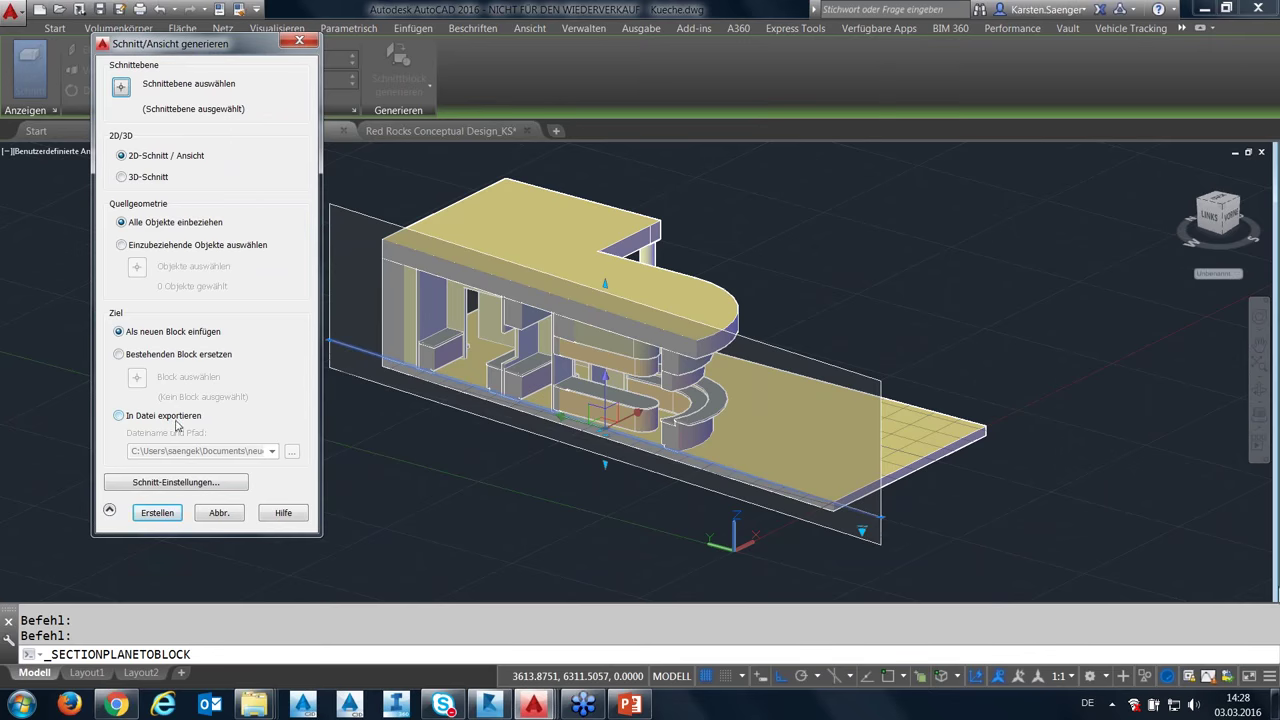
{"action": "left_click", "coordinate": [156, 516]}
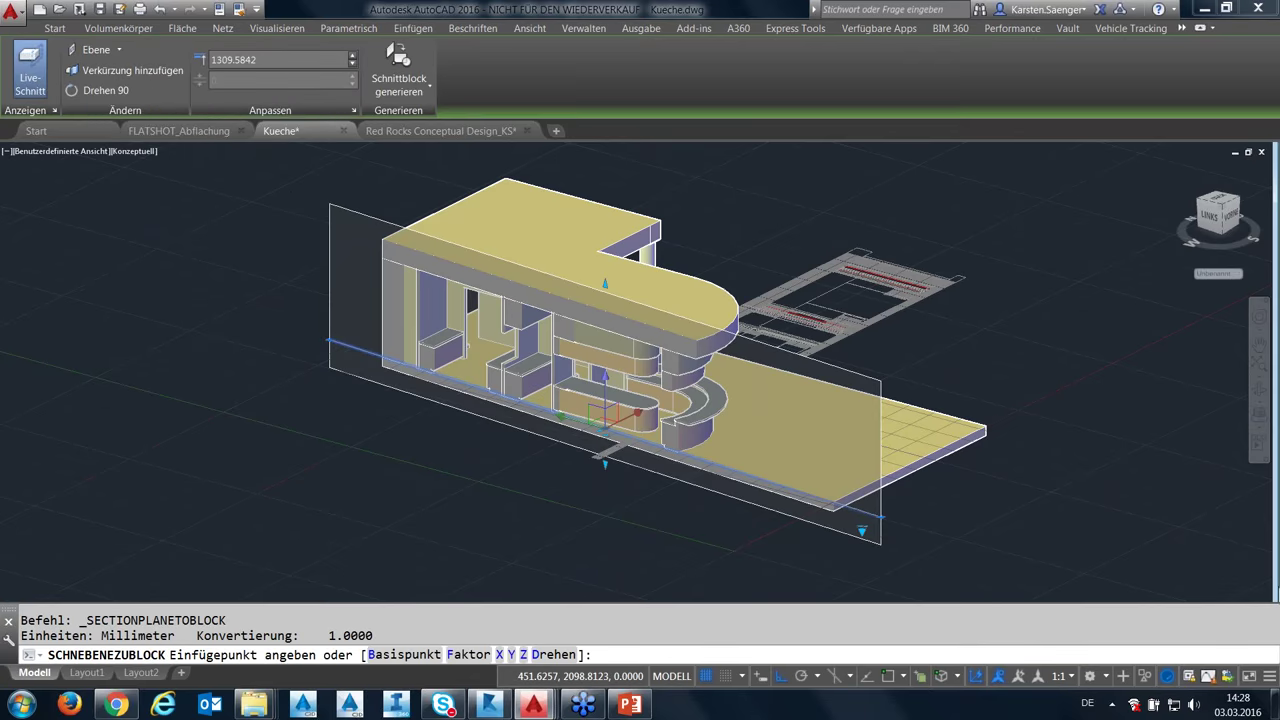
Insert the 2D section block beside the kitchen model at default scale.
{"action": "scroll", "coordinate": [482, 500], "scroll_direction": "down", "scroll_amount": 3}
{"action": "middle_click_drag", "start_coordinate": [480, 500], "coordinate": [433, 503]}
{"action": "left_click", "coordinate": [735, 416]}
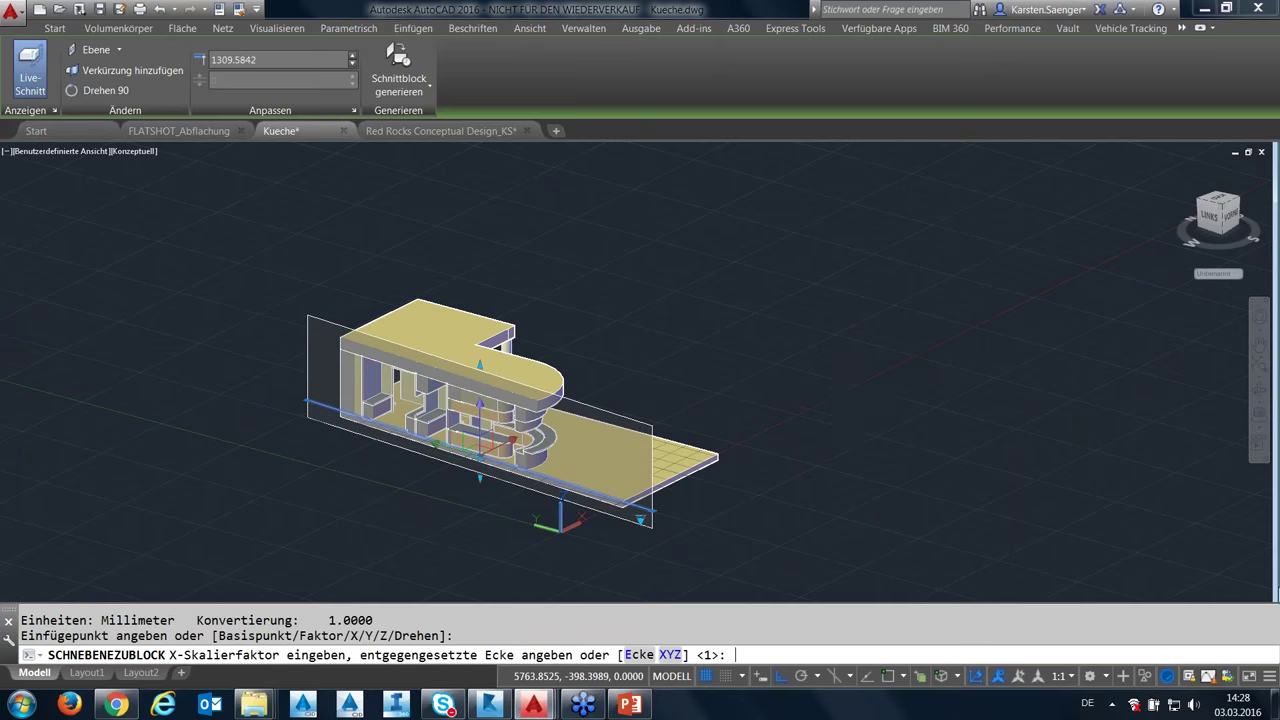
{"action": "key", "text": "Return"}
{"action": "key", "text": "Return"}
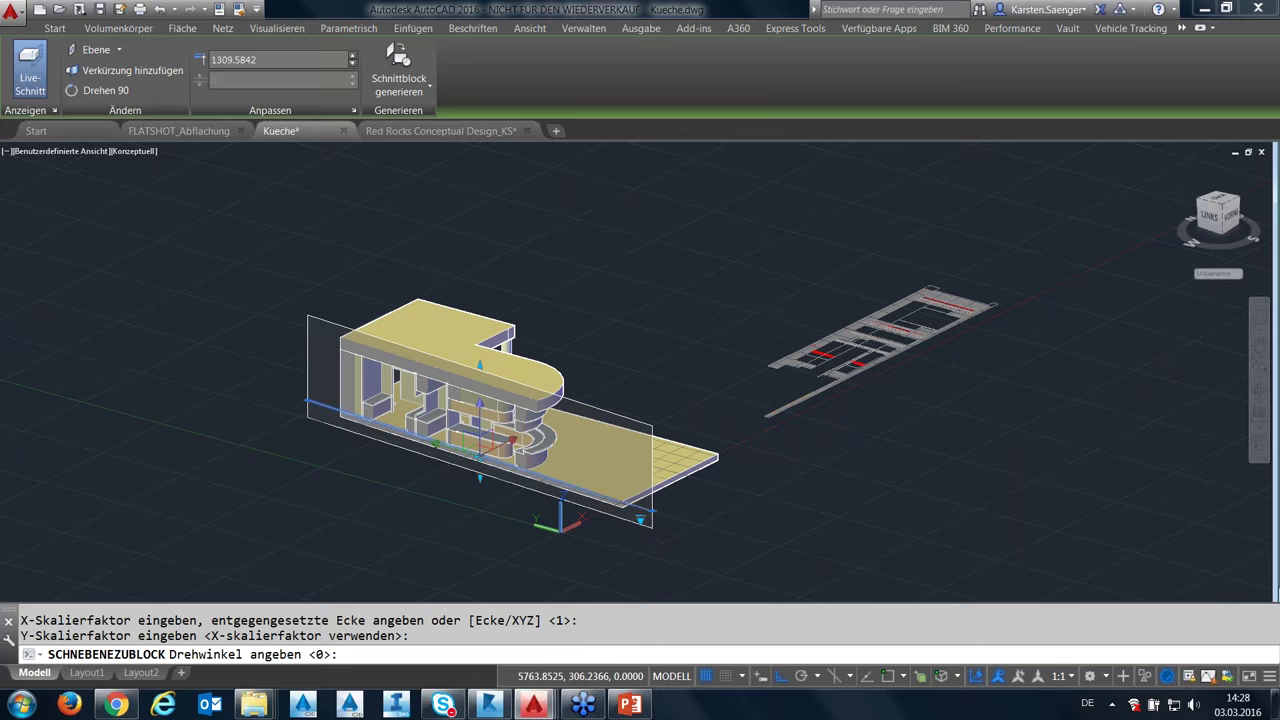
{"action": "key", "text": "Escape"}
{"action": "key", "text": "Escape"}
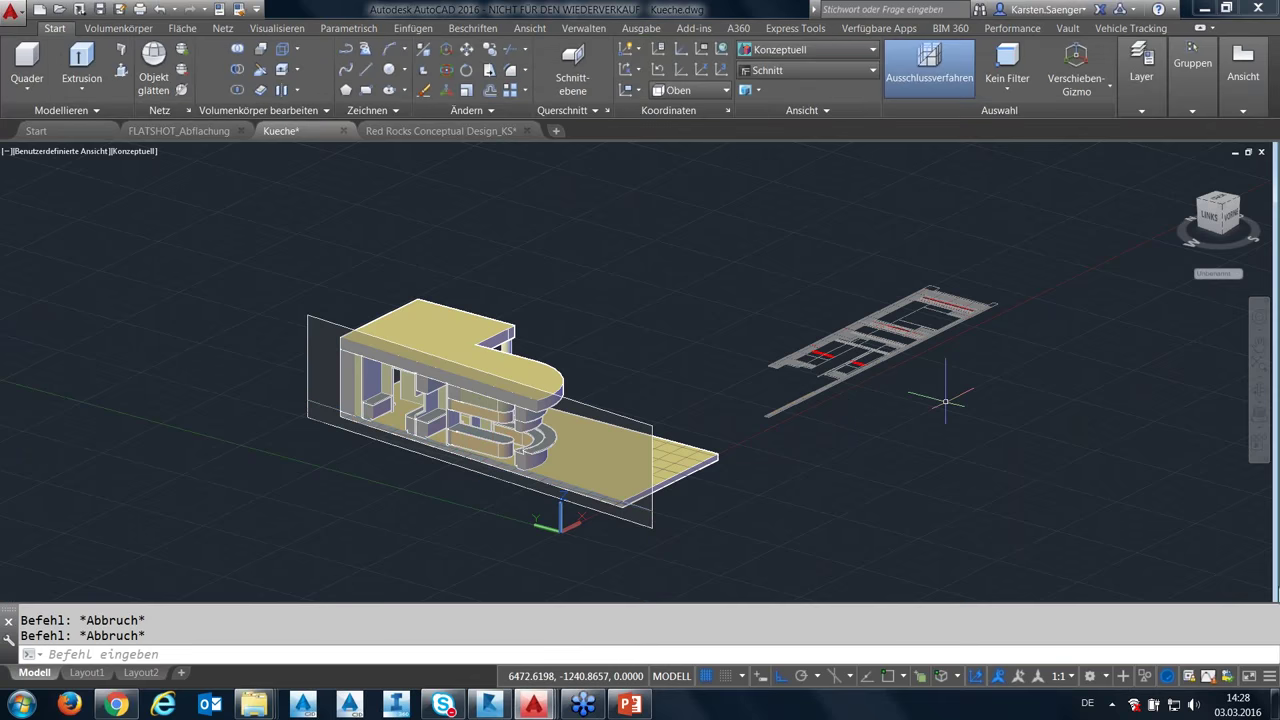
Orbit, zoom and pan to inspect the placed 2D section block.
{"action": "mouse_move", "coordinate": [935, 410]}
{"action": "middle_mouse_down", "text": "shift"}
{"action": "mouse_move", "coordinate": [889, 517]}
{"action": "mouse_move", "coordinate": [773, 490]}
{"action": "middle_mouse_up", "text": "shift"}
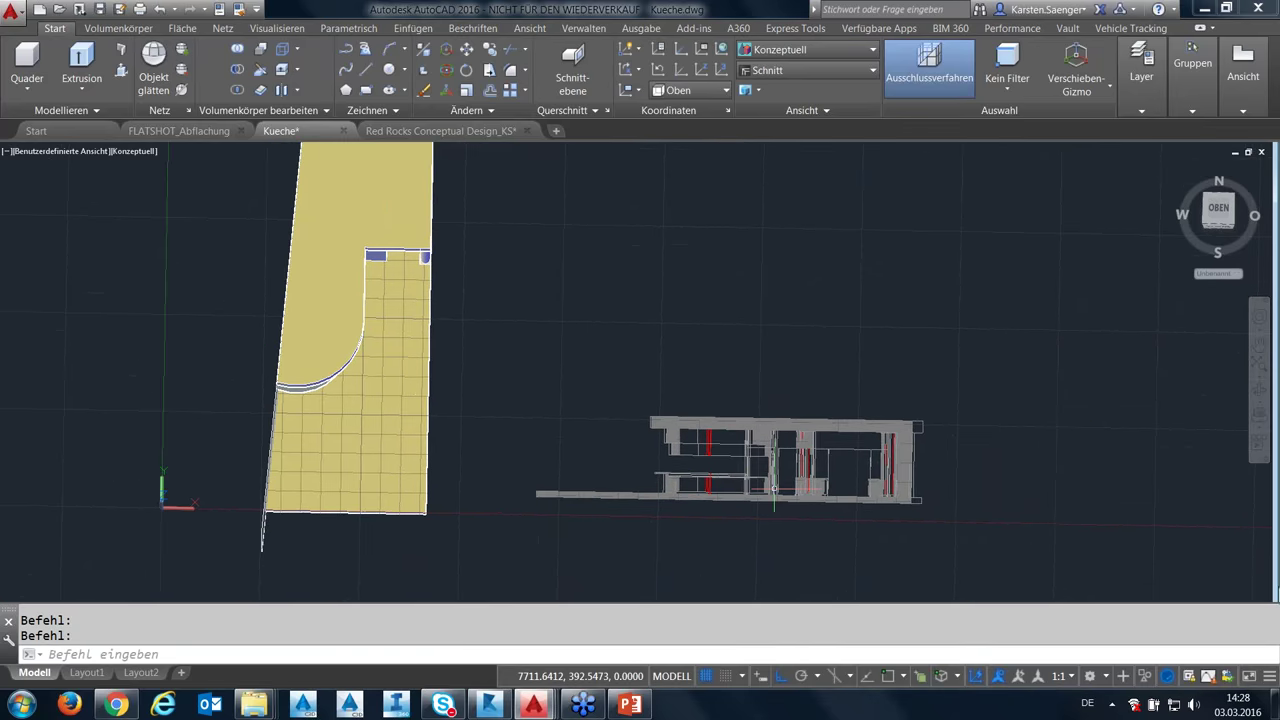
{"action": "scroll", "coordinate": [773, 490], "scroll_direction": "up", "scroll_amount": 4}
{"action": "scroll", "coordinate": [773, 490], "scroll_direction": "up", "scroll_amount": 1}
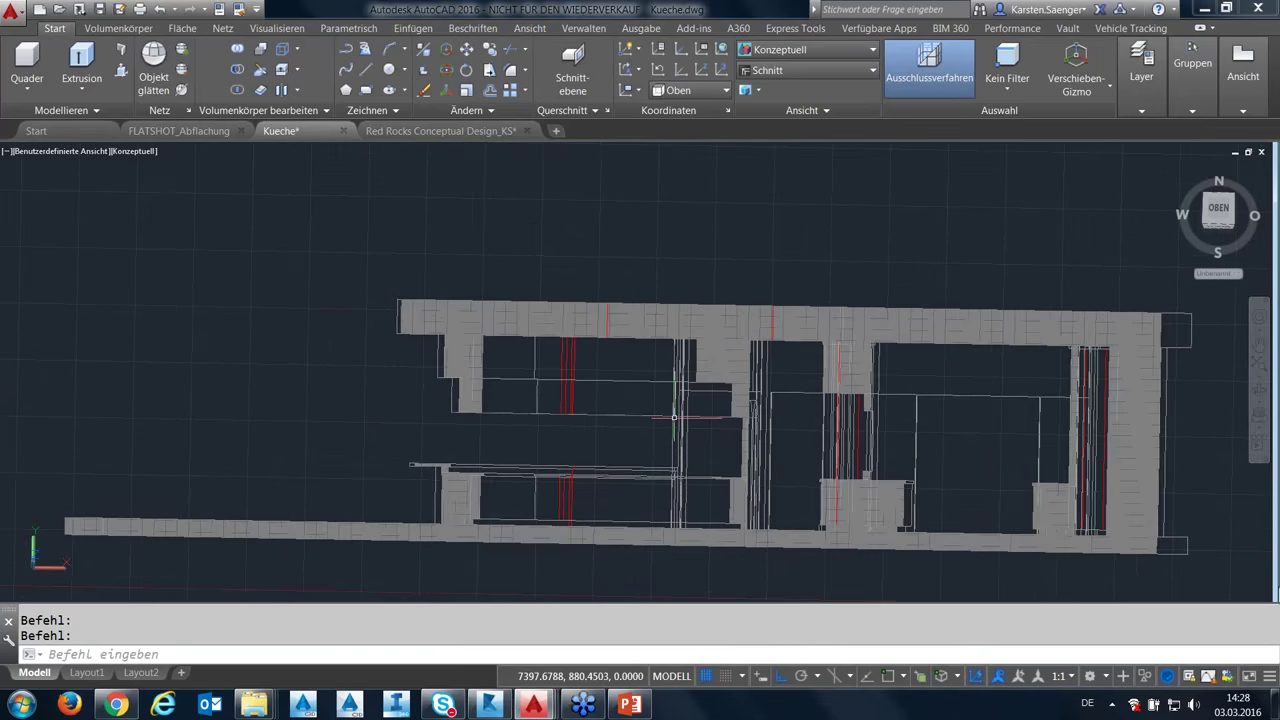
{"action": "scroll", "coordinate": [654, 449], "scroll_direction": "down", "scroll_amount": 1}
{"action": "scroll", "coordinate": [654, 449], "scroll_direction": "down", "scroll_amount": 2}
{"action": "mouse_move", "coordinate": [654, 449]}
{"action": "middle_mouse_down"}
{"action": "mouse_move", "coordinate": [660, 473]}
{"action": "mouse_move", "coordinate": [677, 470]}
{"action": "mouse_move", "coordinate": [718, 424]}
{"action": "middle_mouse_up"}
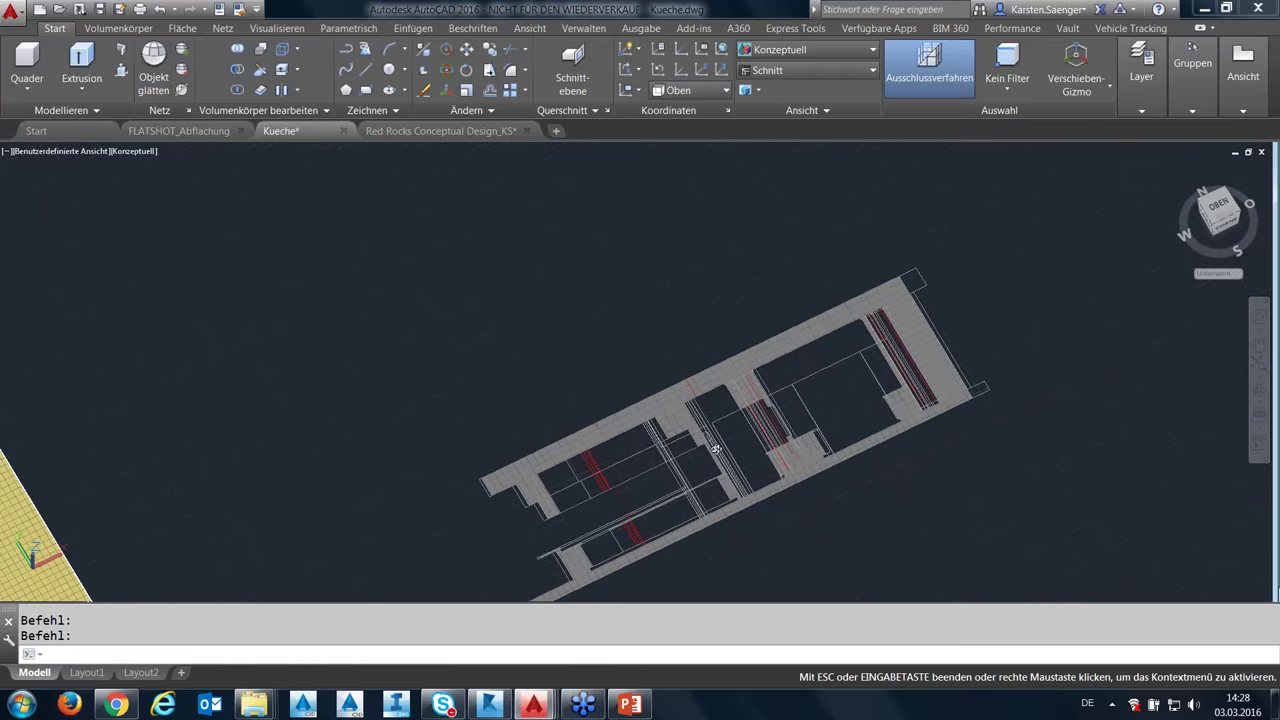
{"action": "mouse_move", "coordinate": [718, 424]}
{"action": "middle_mouse_down", "text": "shift"}
{"action": "mouse_move", "coordinate": [768, 326]}
{"action": "mouse_move", "coordinate": [688, 440]}
{"action": "mouse_move", "coordinate": [734, 406]}
{"action": "middle_mouse_up", "text": "shift"}
{"action": "scroll", "coordinate": [700, 420], "scroll_direction": "down", "scroll_amount": 5}
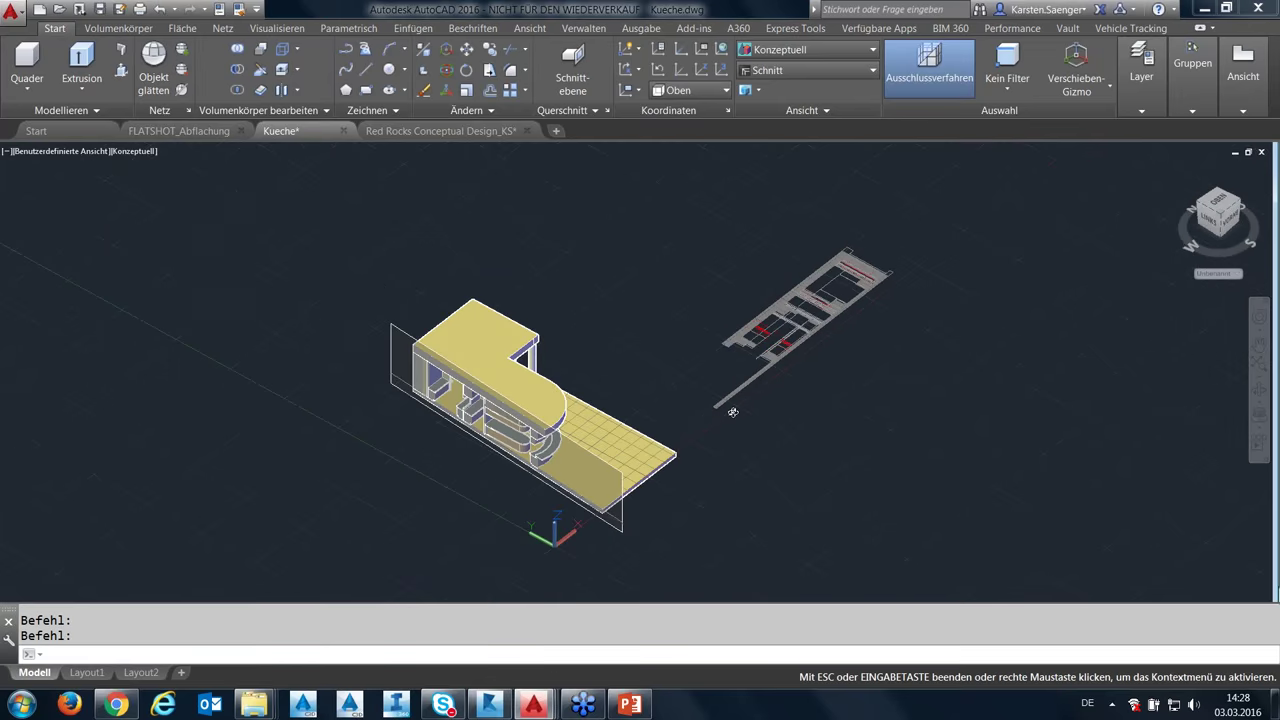
Generate a 3D-Schnitt block from the section plane and insert it beside the model at default scale and rotation.
{"action": "left_click", "coordinate": [390, 340]}
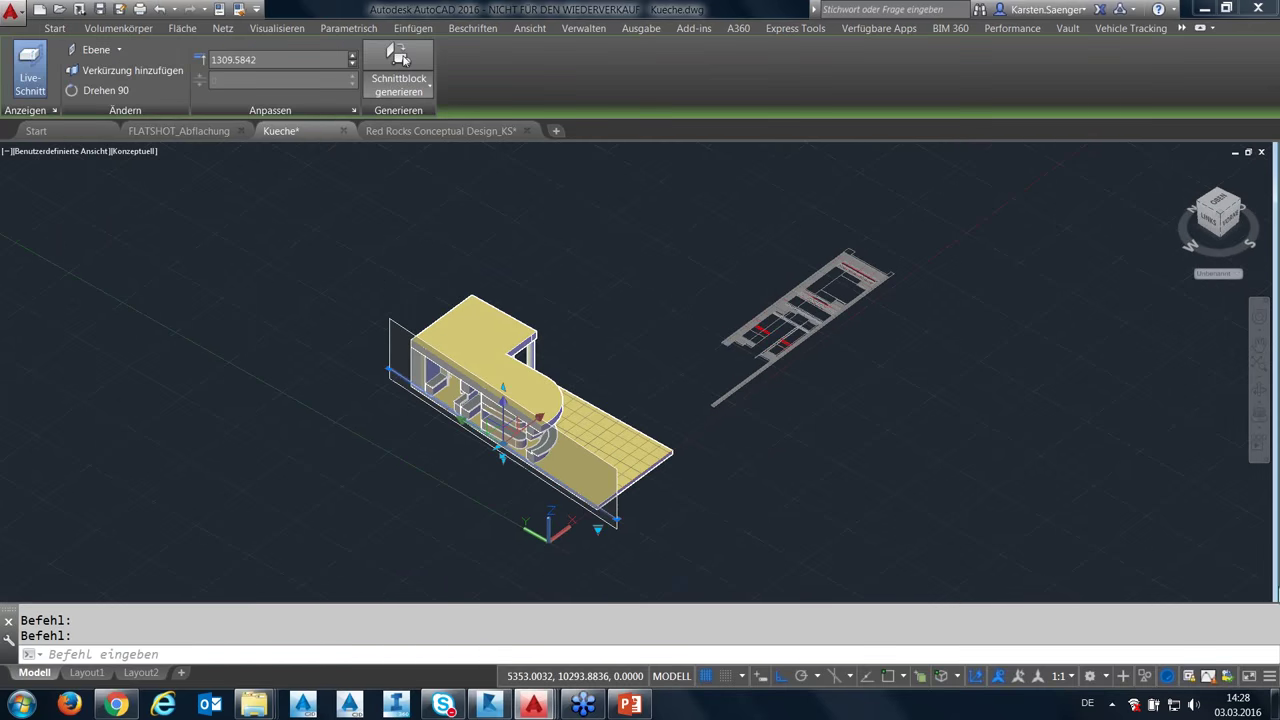
{"action": "left_click", "coordinate": [403, 60]}
{"action": "left_click", "coordinate": [582, 236]}
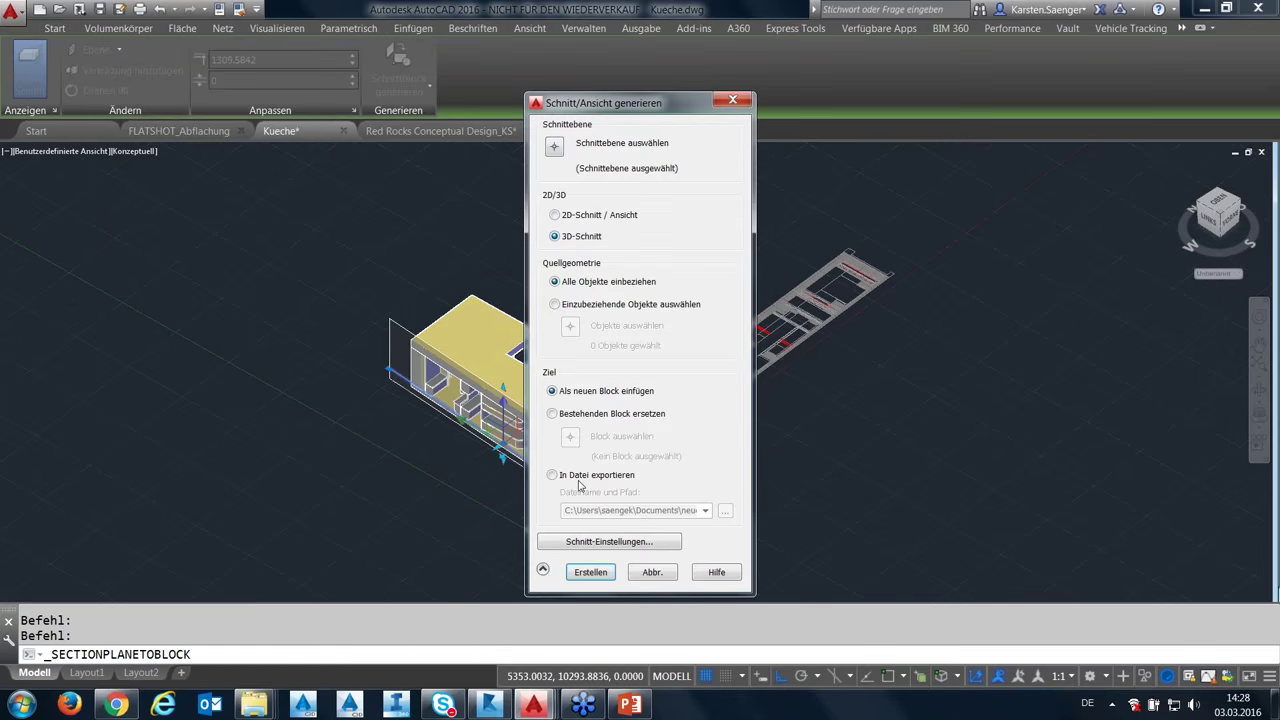
{"action": "left_click", "coordinate": [590, 571]}
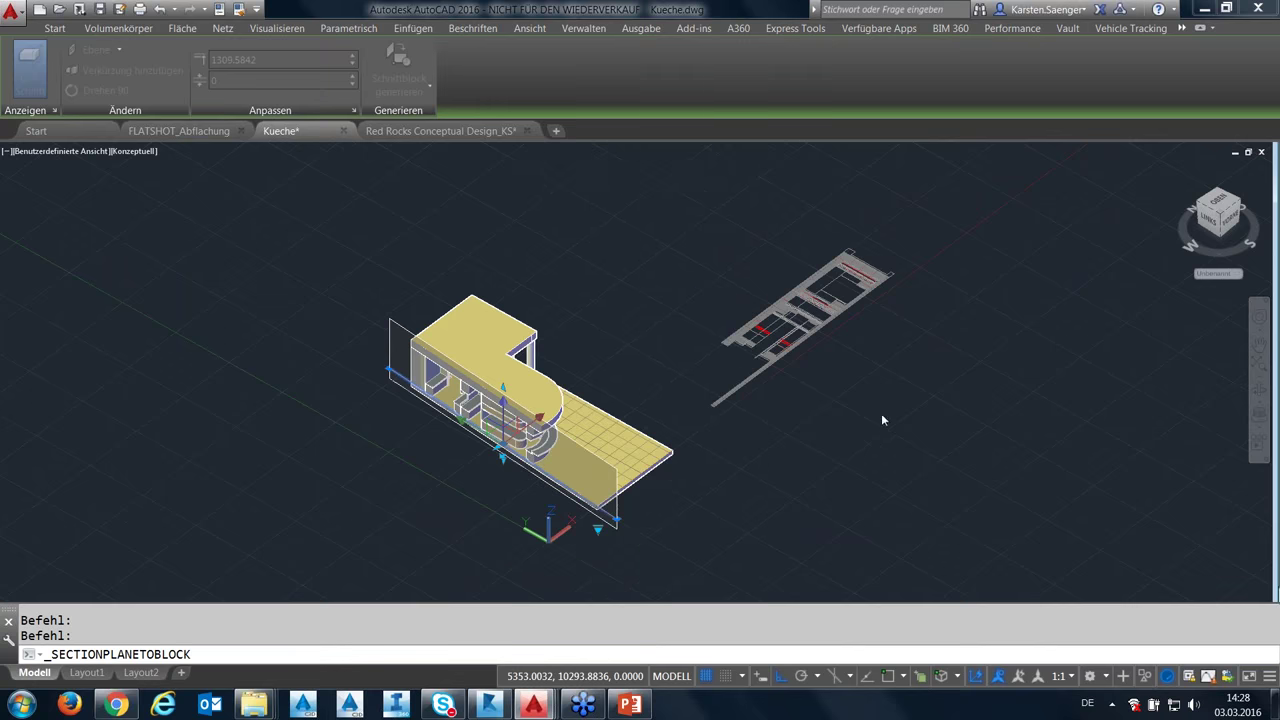
{"action": "left_click", "coordinate": [665, 348]}
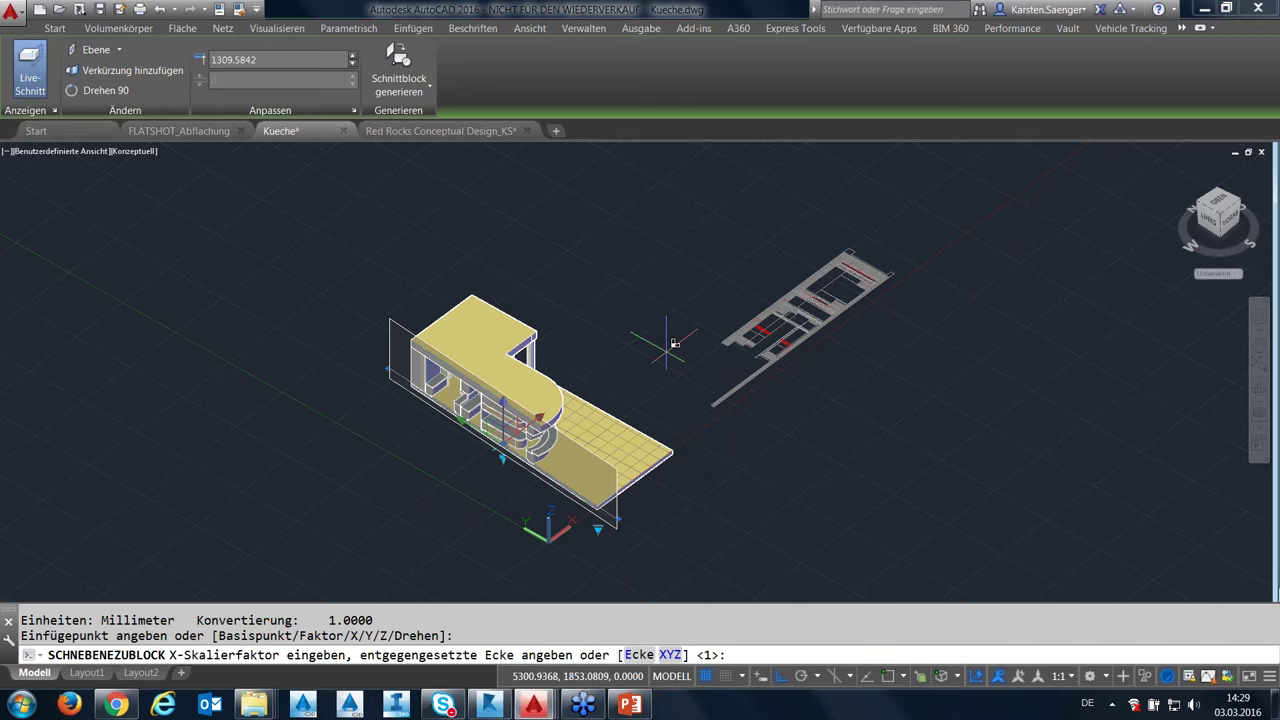
{"action": "key", "text": "Return"}
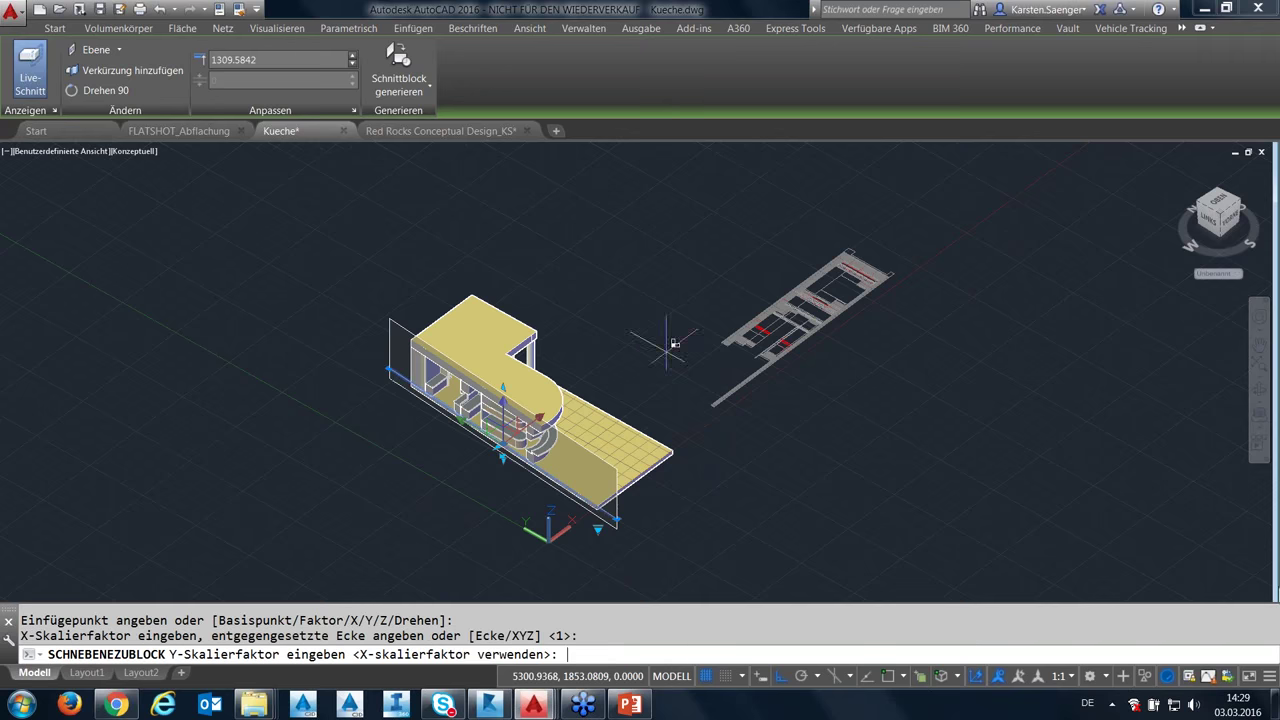
{"action": "key", "text": "Return"}
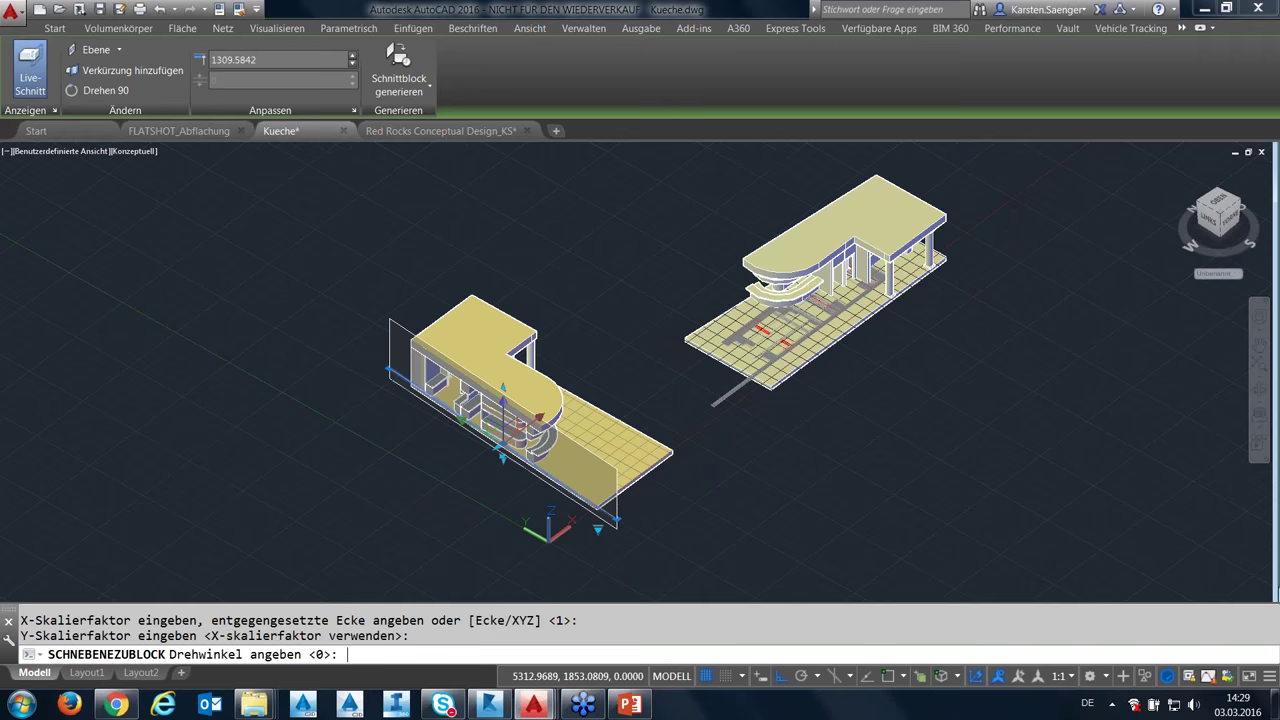
{"action": "key", "text": "Return"}
{"action": "key", "text": "Escape"}
{"action": "key", "text": "Escape"}
{"action": "middle_click_drag", "start_coordinate": [632, 368], "coordinate": [690, 478], "text": "shift"}
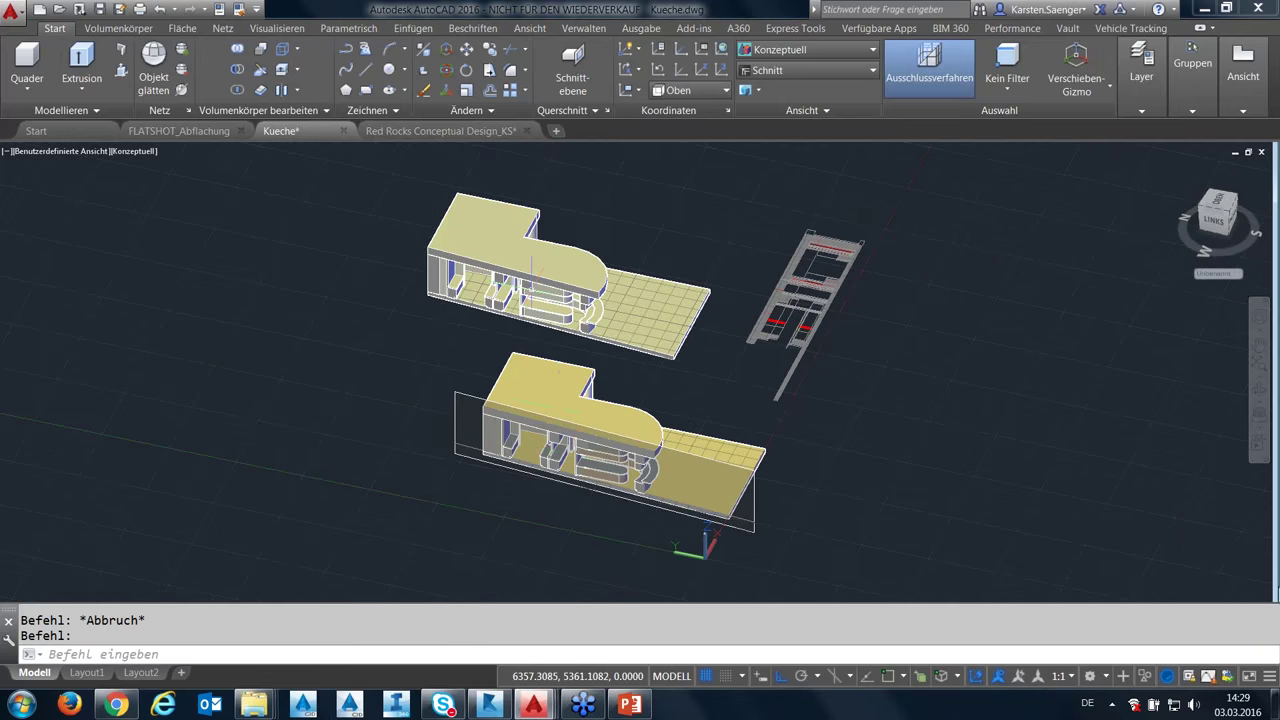
{"action": "left_click", "coordinate": [690, 340]}
{"action": "scroll", "coordinate": [538, 274], "scroll_direction": "up", "scroll_amount": 1}
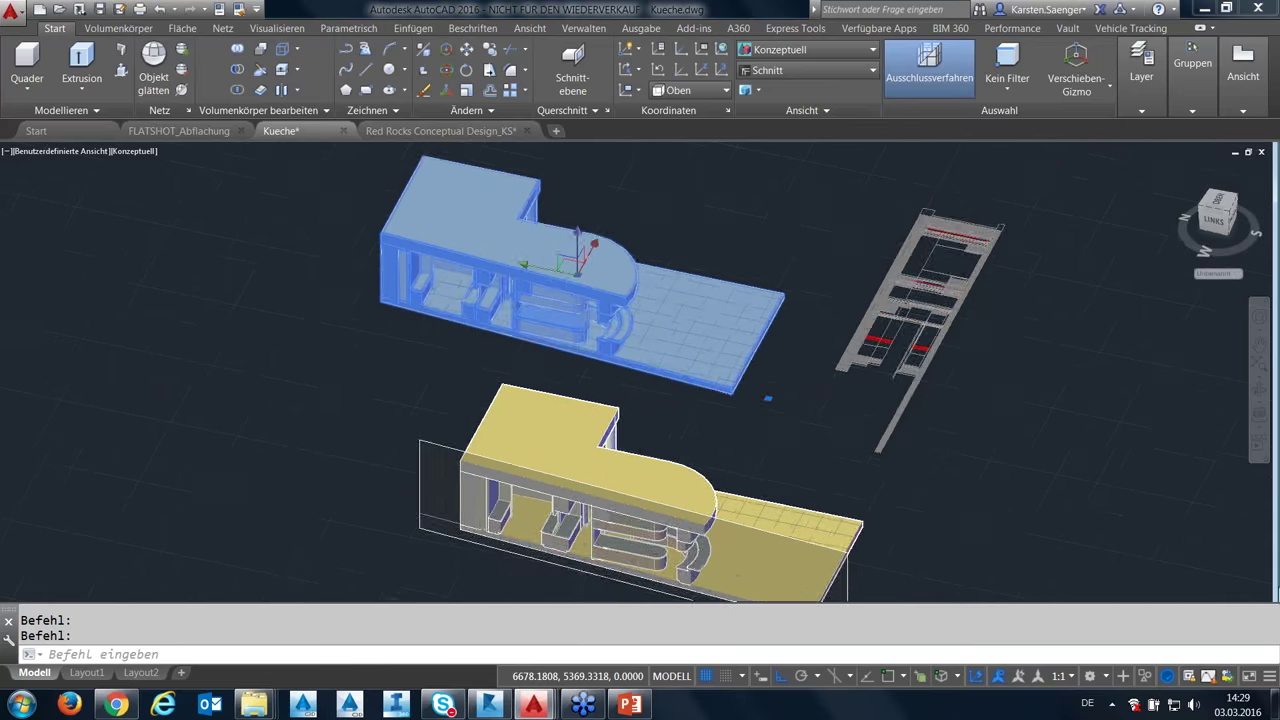
{"action": "scroll", "coordinate": [538, 274], "scroll_direction": "up", "scroll_amount": 2}
{"action": "scroll", "coordinate": [547, 337], "scroll_direction": "down", "scroll_amount": 2}
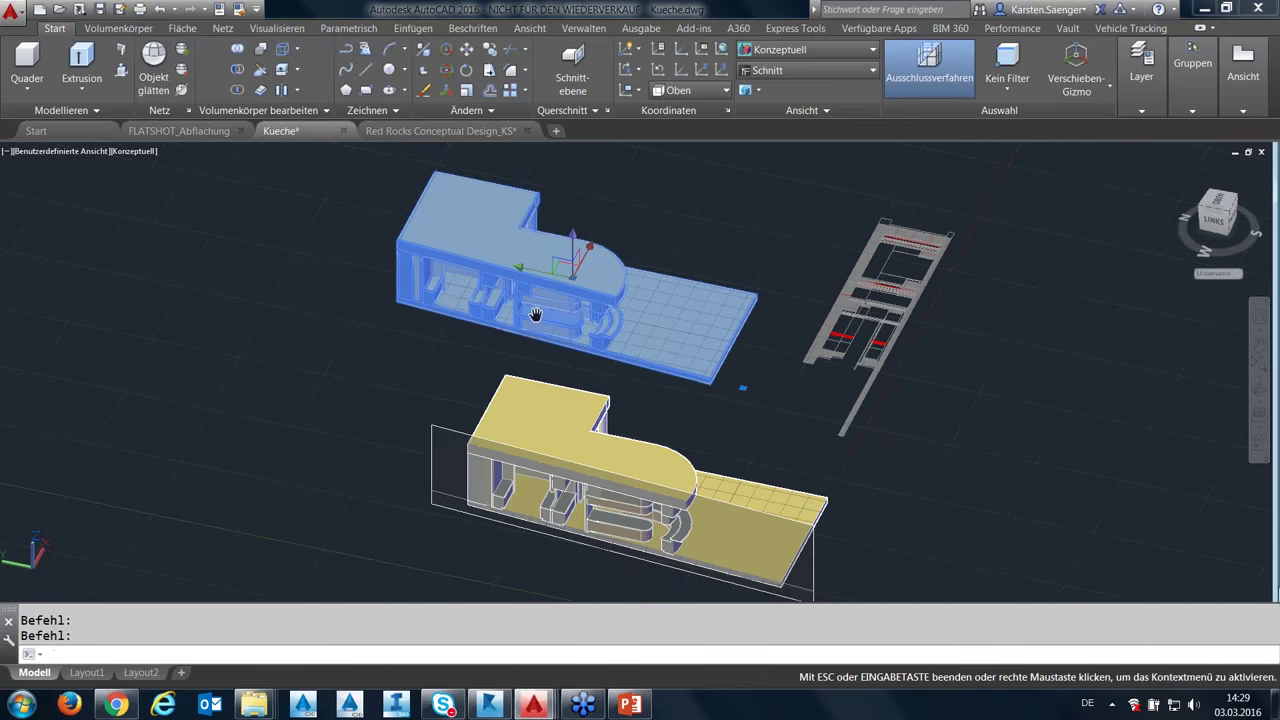
{"action": "middle_click_drag", "start_coordinate": [531, 314], "coordinate": [547, 337]}
{"action": "key", "text": "Escape"}
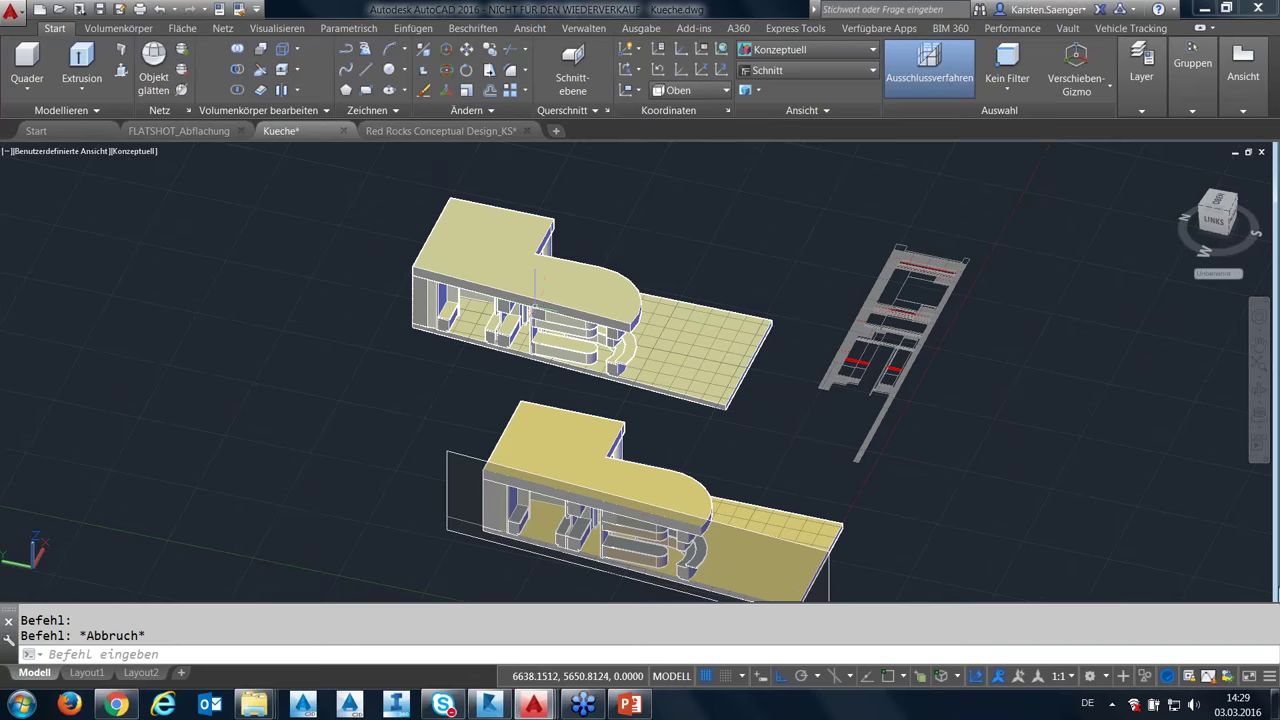
{"action": "mouse_move", "coordinate": [552, 370]}
{"action": "middle_mouse_down"}
{"action": "mouse_move", "coordinate": [698, 318]}
{"action": "mouse_move", "coordinate": [538, 376]}
{"action": "mouse_move", "coordinate": [520, 368]}
{"action": "middle_mouse_up"}
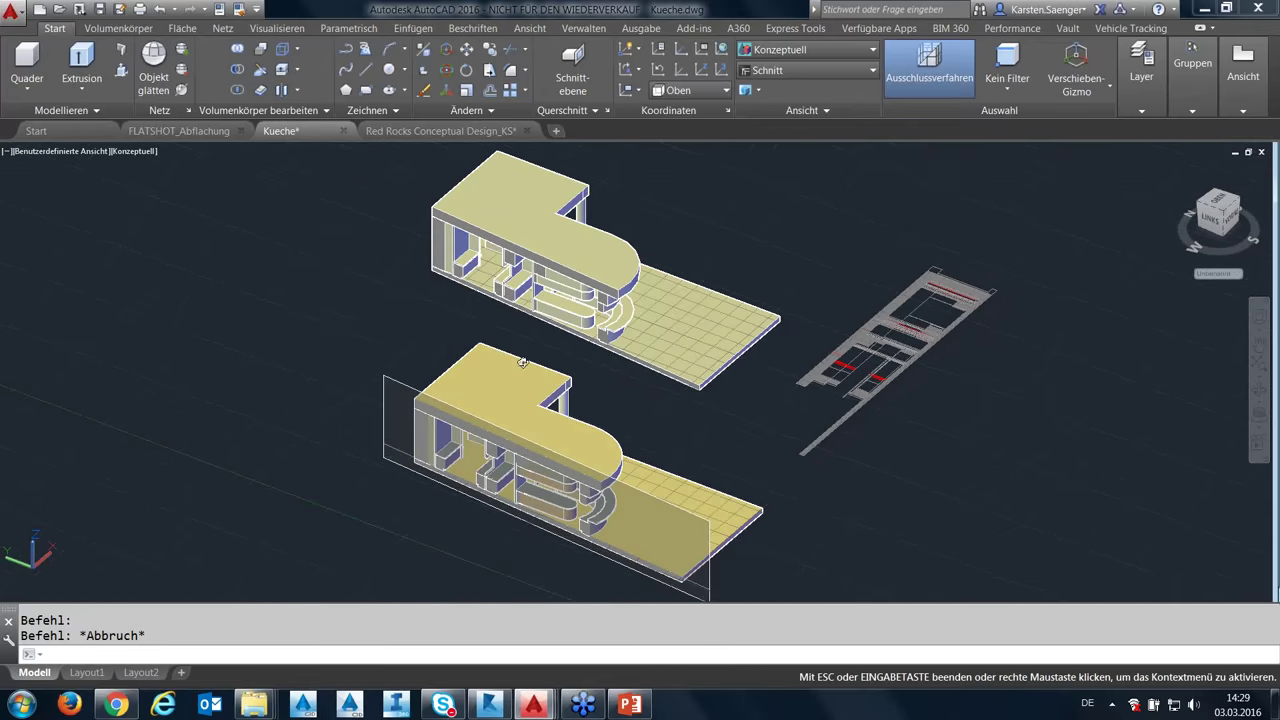
{"action": "left_click", "coordinate": [198, 132]}
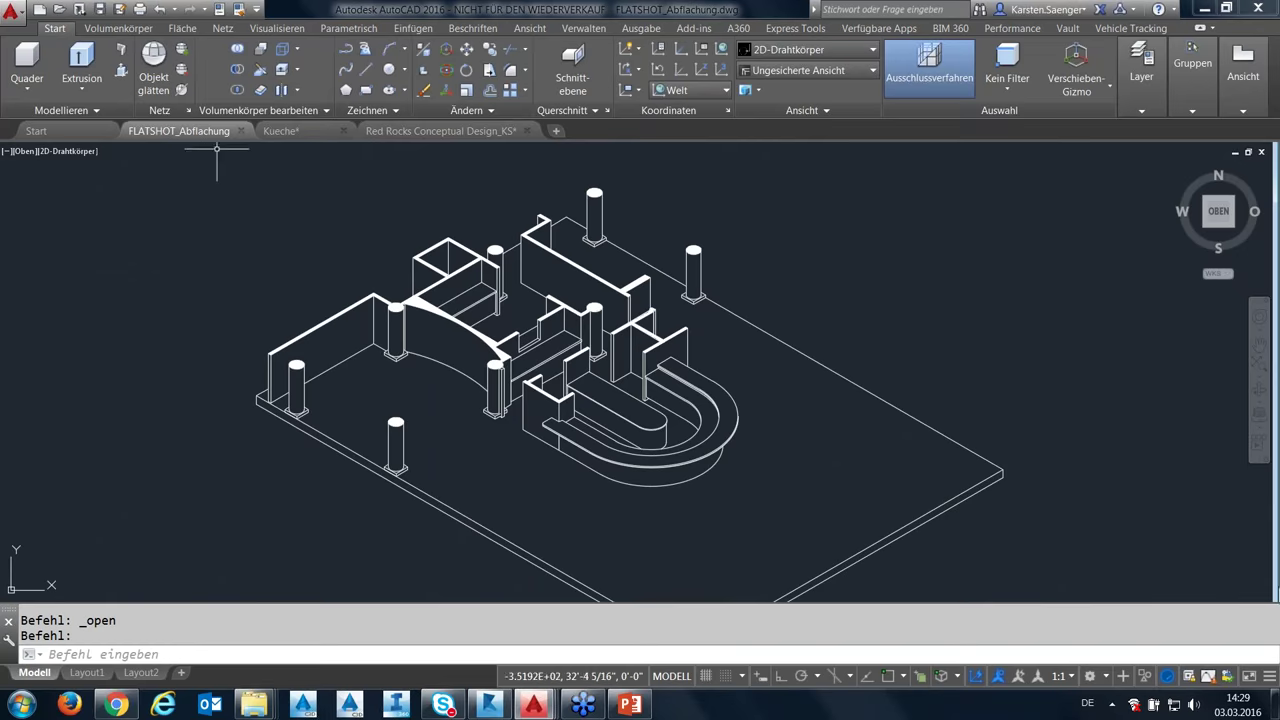
Return to the Kueche drawing and select the section plane through the lower kitchen.
{"action": "left_click", "coordinate": [281, 131]}
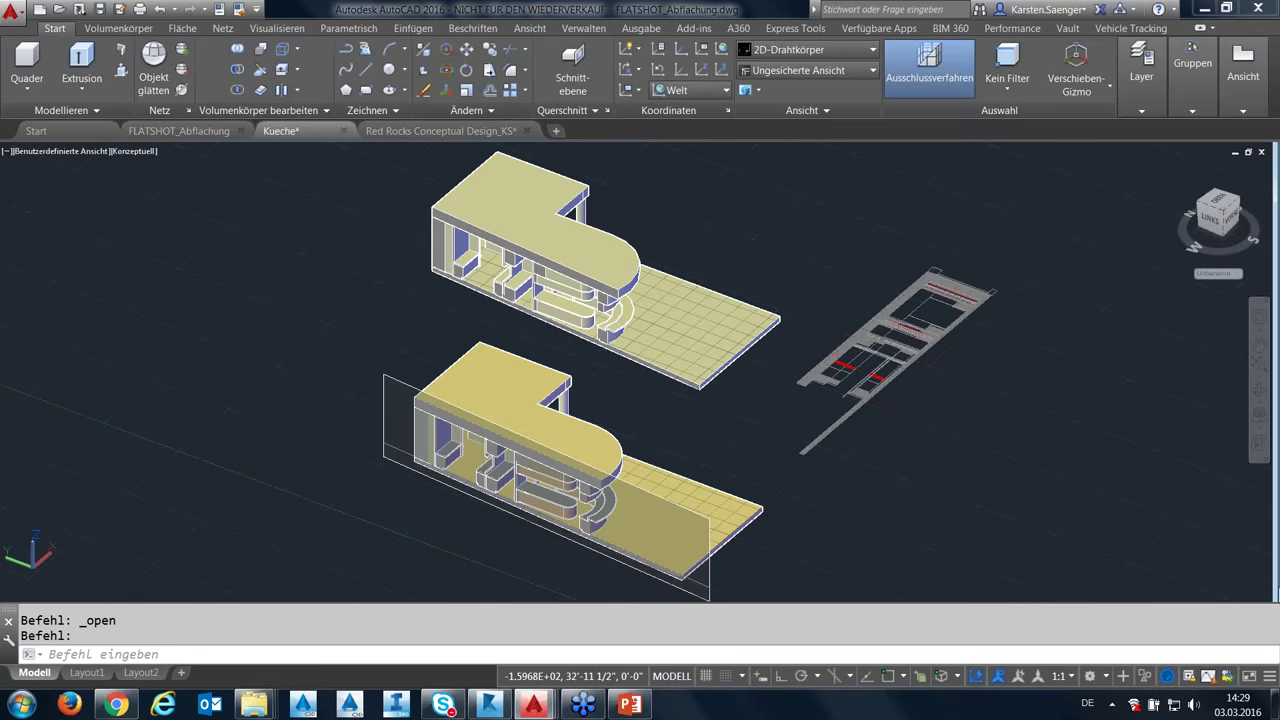
{"action": "key", "text": "Escape"}
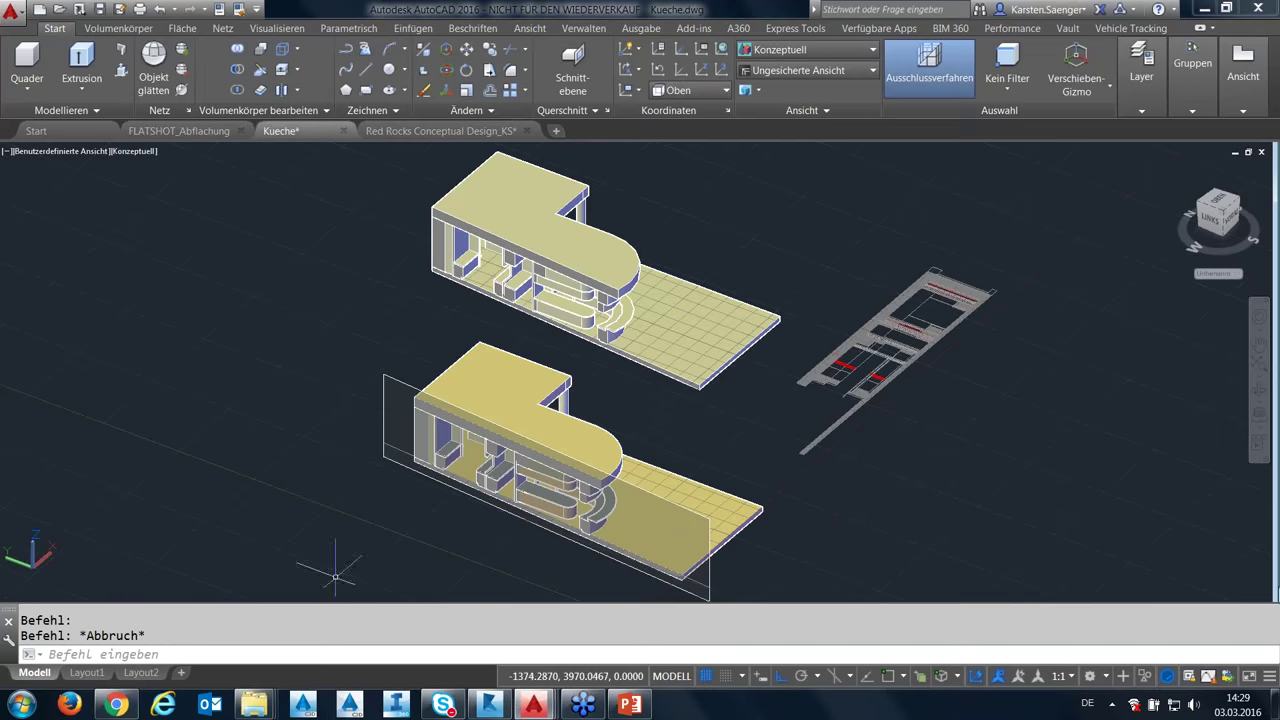
{"action": "left_click", "coordinate": [413, 388]}
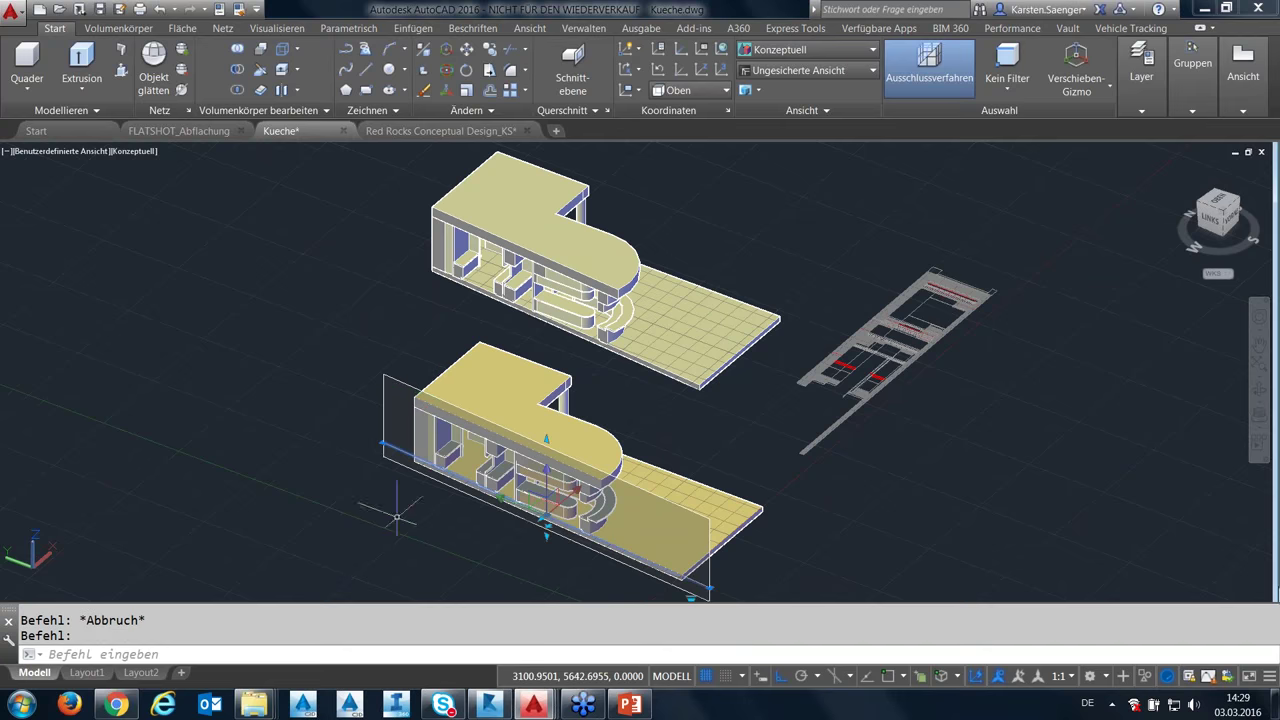
Run FLATSHOT and insert the flattened view as a new block left of the models.
{"action": "left_click", "coordinate": [398, 657]}
{"action": "type", "text": "f"}
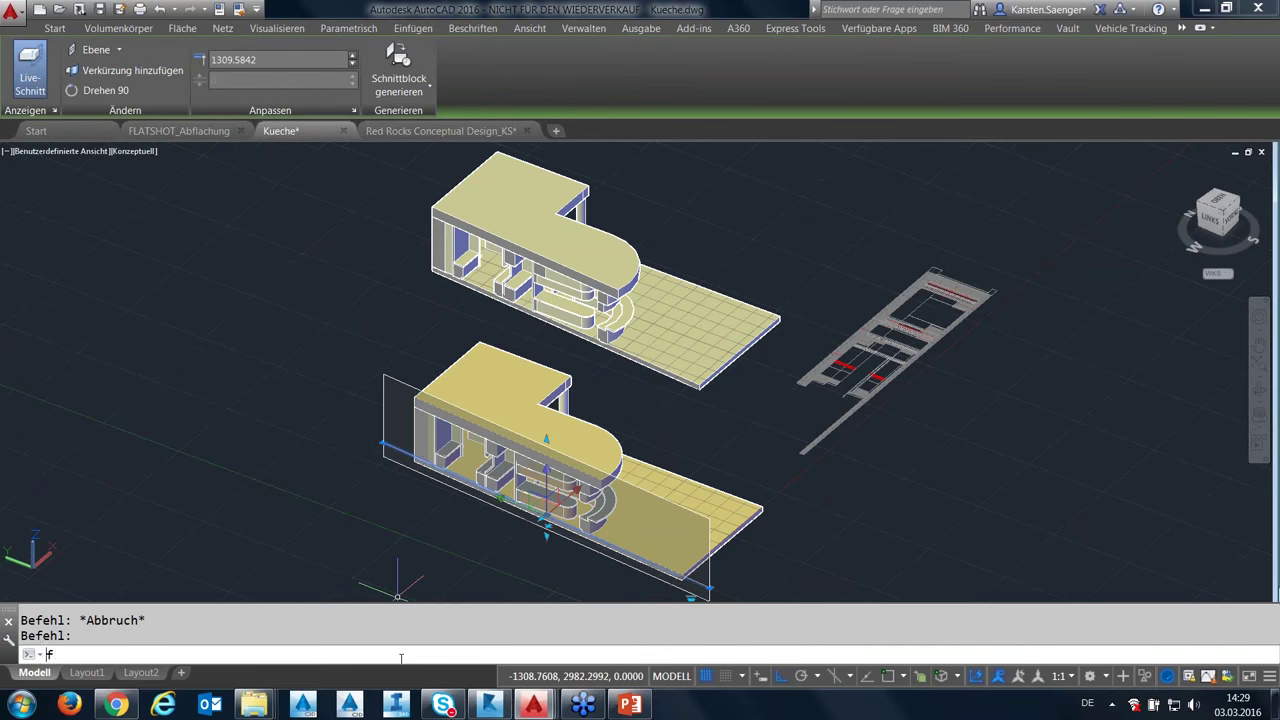
{"action": "type", "text": "la"}
{"action": "type", "text": "sh"}
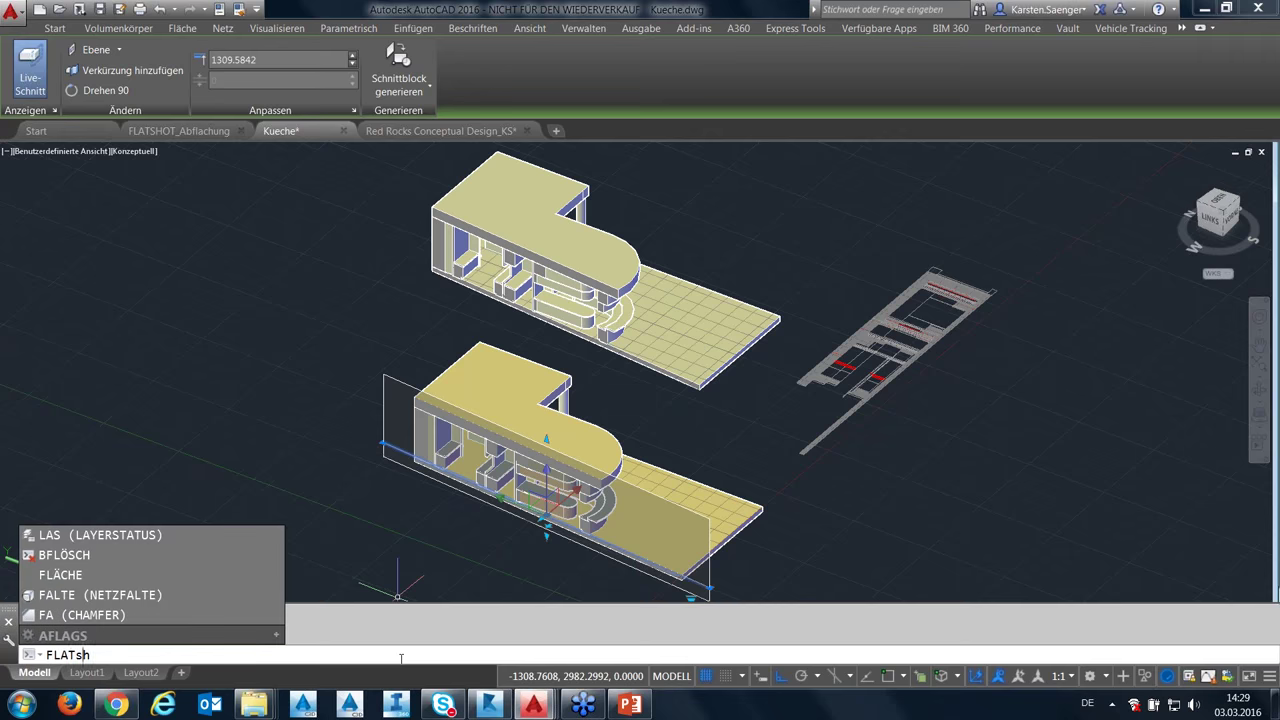
{"action": "key", "text": "Return"}
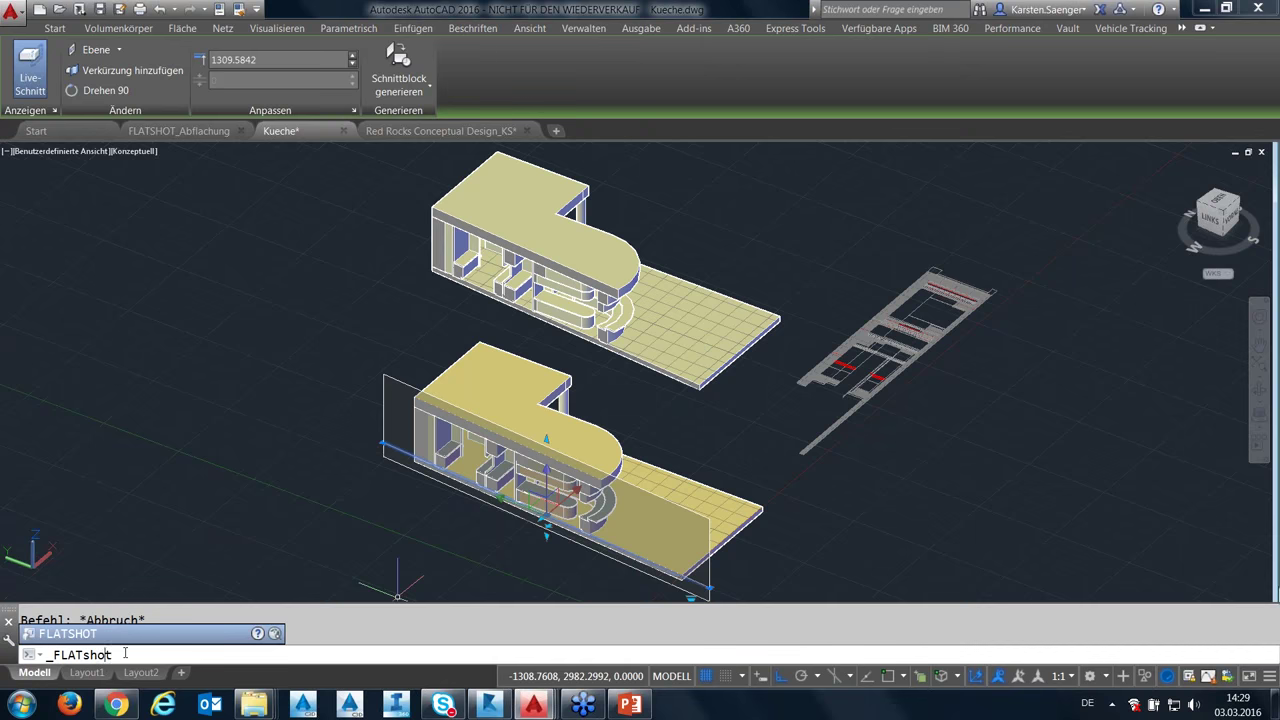
{"action": "key", "text": "Return"}
{"action": "key", "text": "Return"}
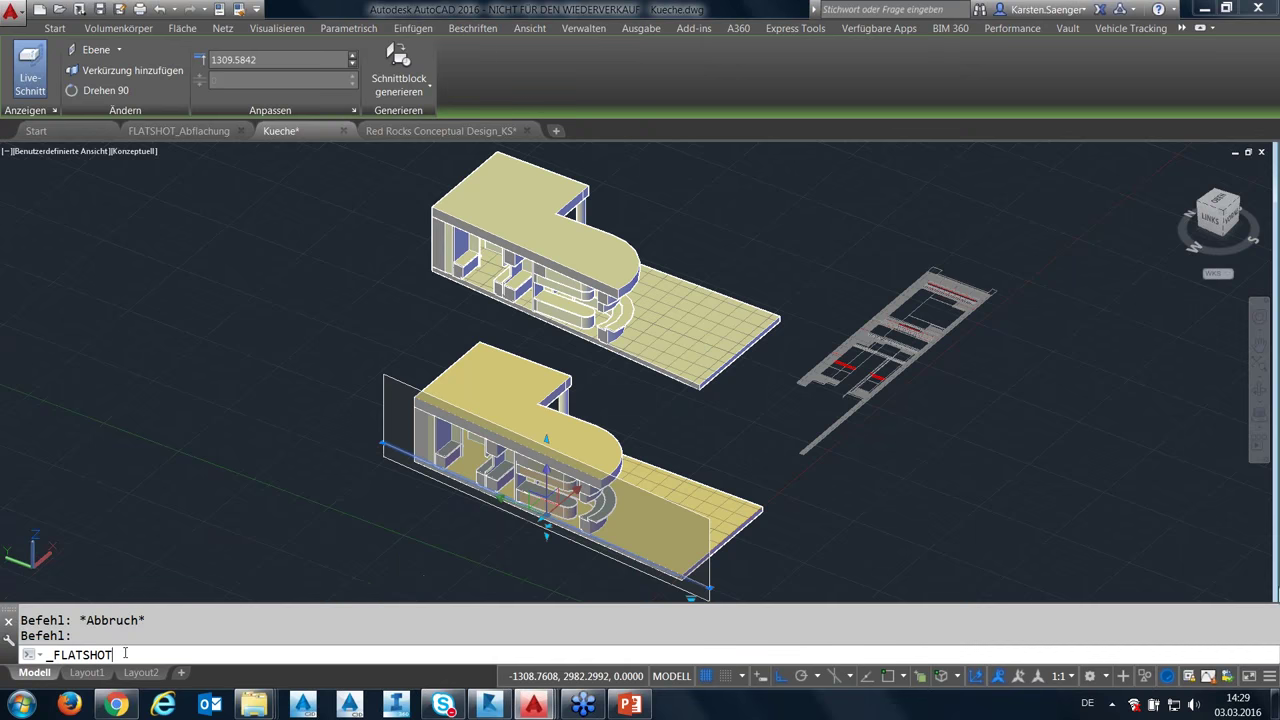
{"action": "left_click_drag", "start_coordinate": [557, 117], "coordinate": [205, 78]}
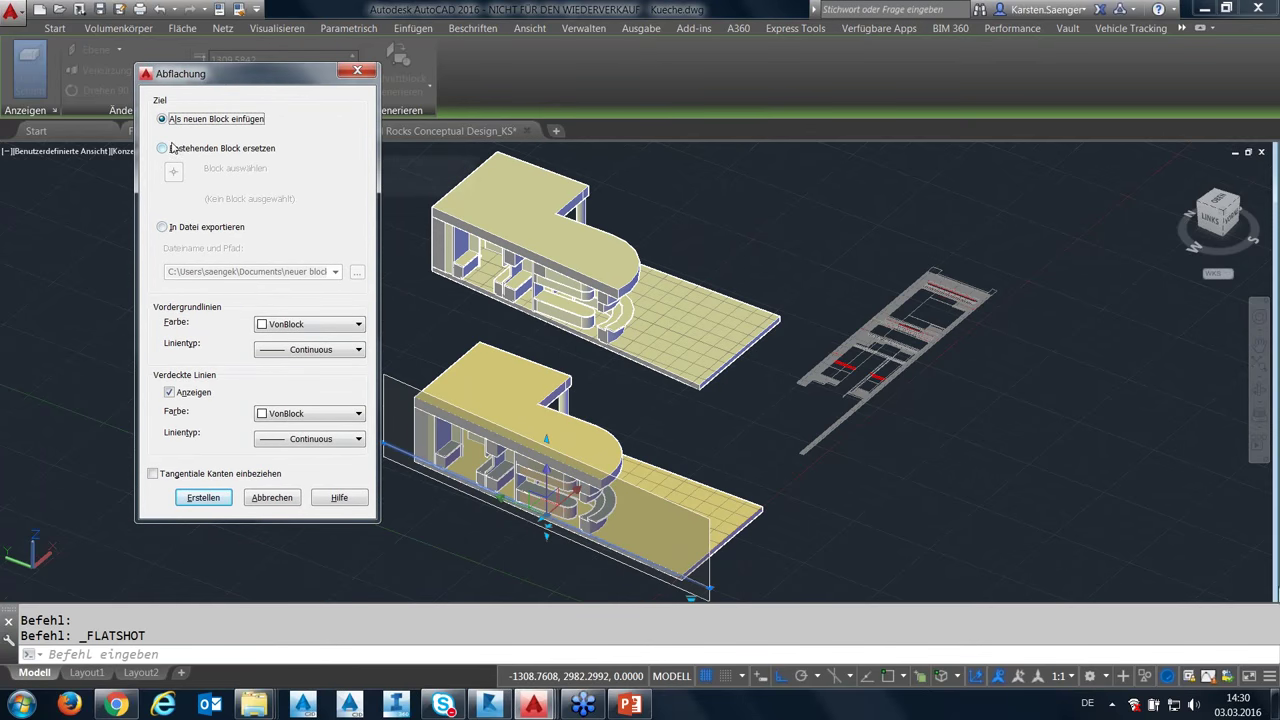
{"action": "left_click", "coordinate": [204, 507]}
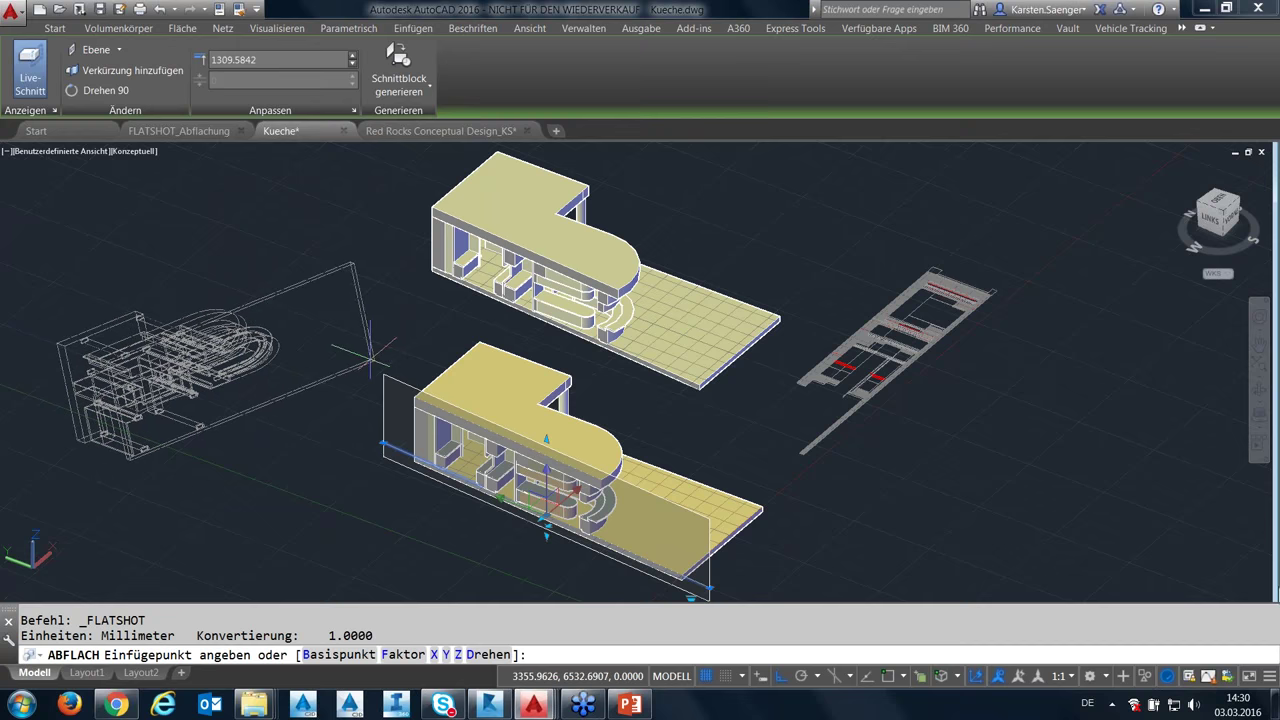
{"action": "left_click", "coordinate": [371, 356]}
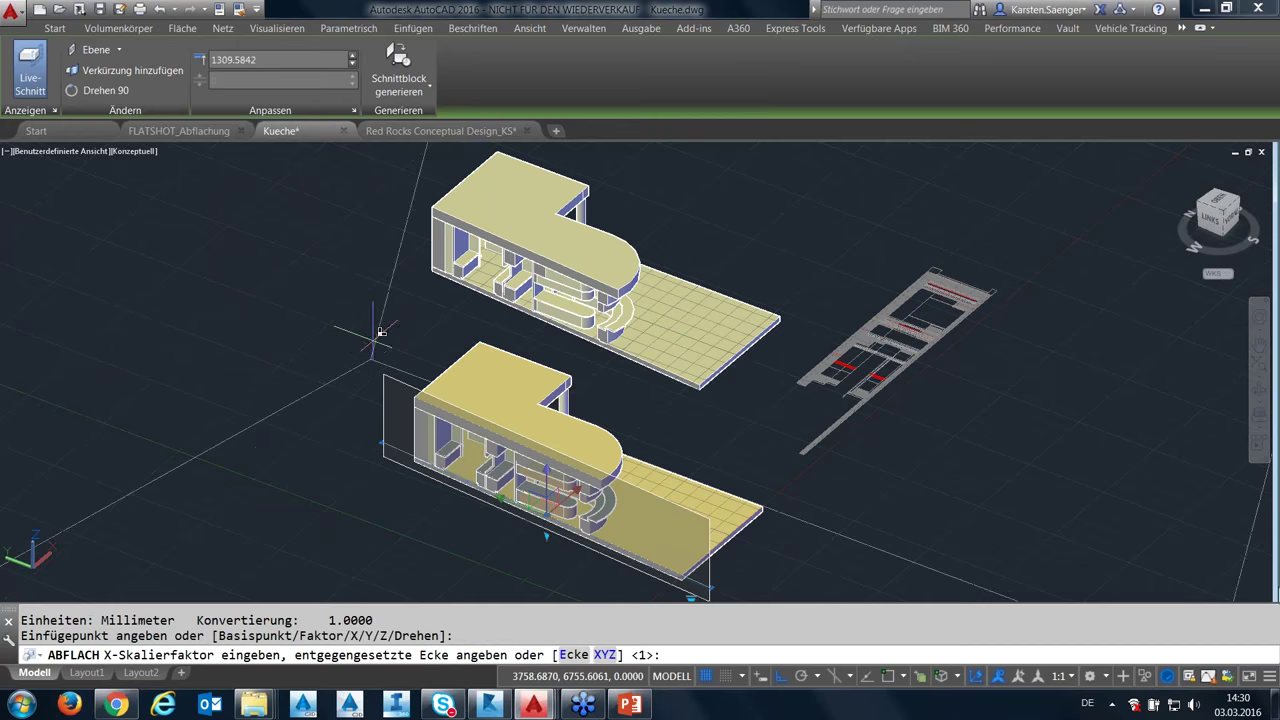
{"action": "key", "text": "Return"}
{"action": "key", "text": "Return"}
{"action": "key", "text": "Return"}
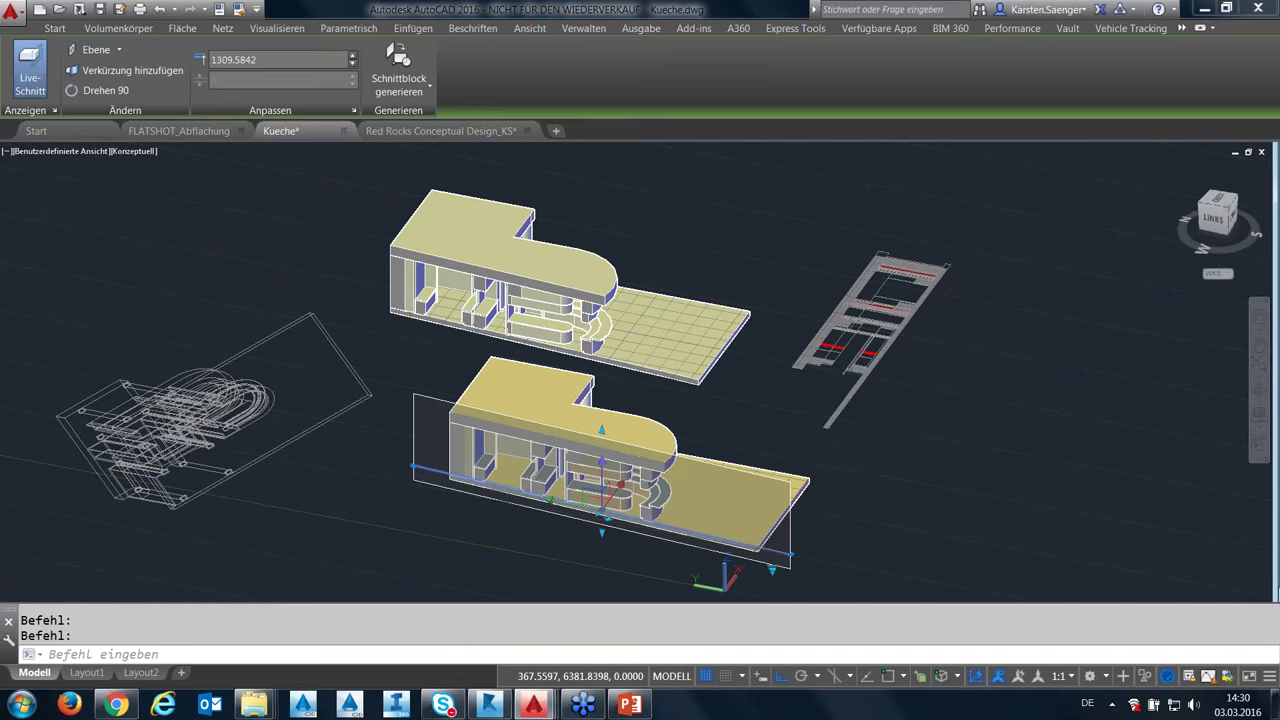
Zoom, orbit and pan to inspect the flattened projection beside the models.
{"action": "scroll", "coordinate": [350, 486], "scroll_direction": "up", "scroll_amount": 1}
{"action": "scroll", "coordinate": [350, 486], "scroll_direction": "up", "scroll_amount": 1}
{"action": "scroll", "coordinate": [350, 486], "scroll_direction": "up", "scroll_amount": 2}
{"action": "scroll", "coordinate": [350, 470], "scroll_direction": "up", "scroll_amount": 2}
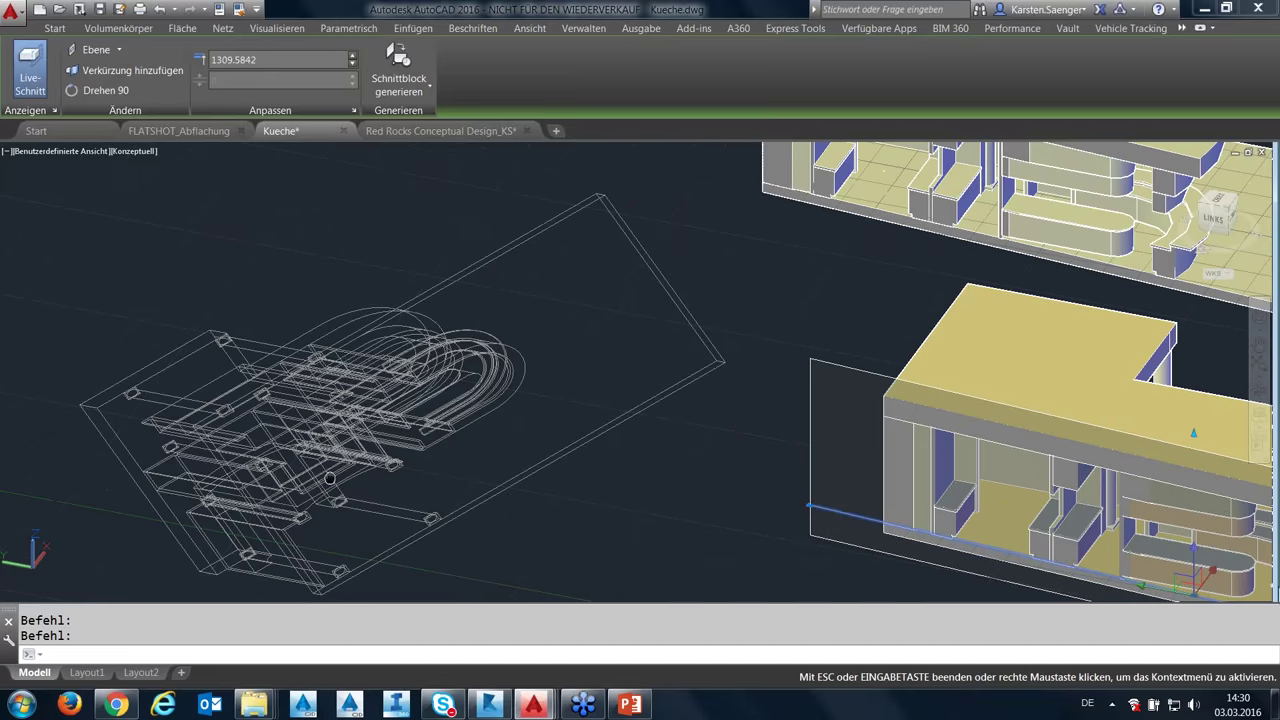
{"action": "scroll", "coordinate": [350, 465], "scroll_direction": "up", "scroll_amount": 2}
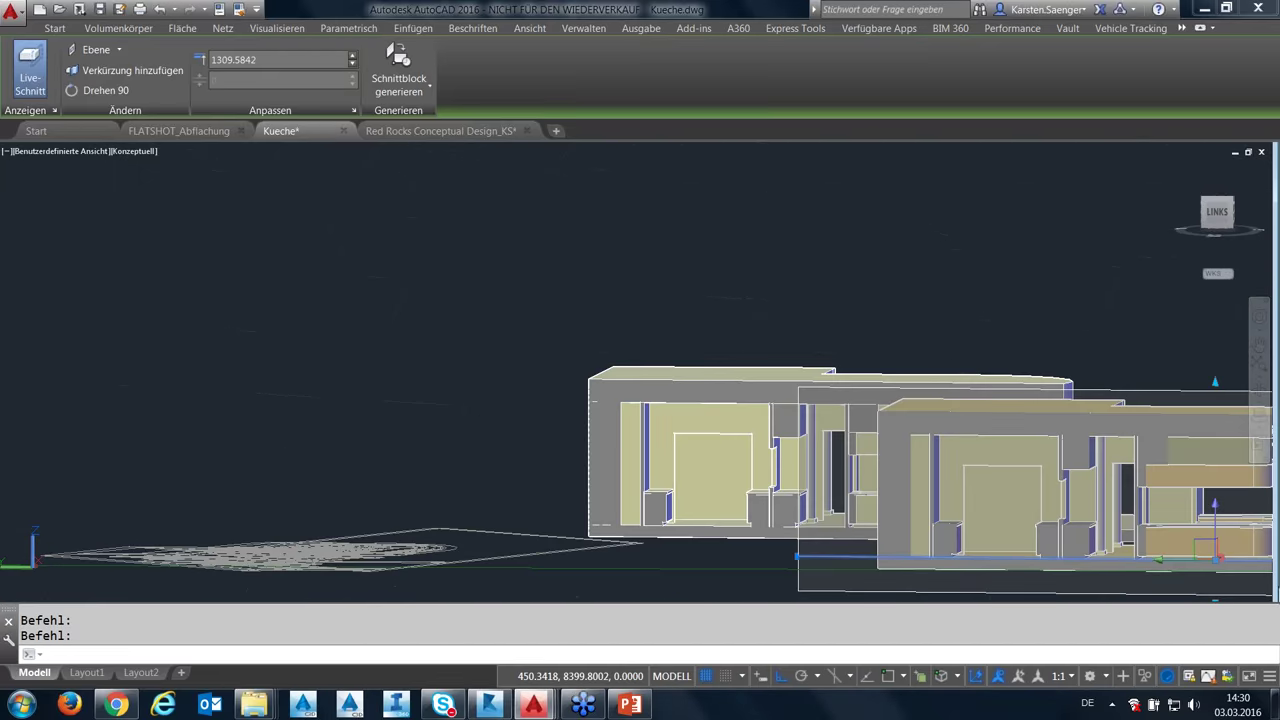
{"action": "middle_click_drag", "start_coordinate": [420, 549], "coordinate": [360, 577], "text": "shift"}
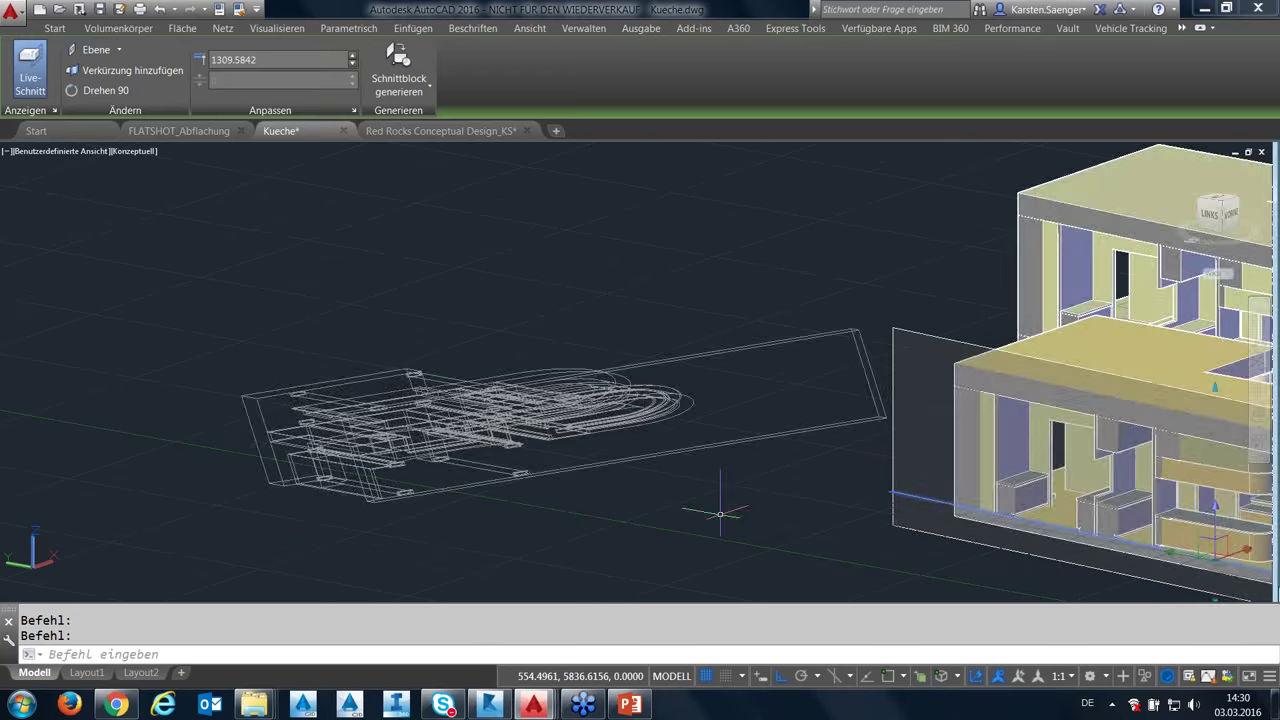
{"action": "middle_click_drag", "start_coordinate": [714, 514], "coordinate": [709, 566], "text": "shift"}
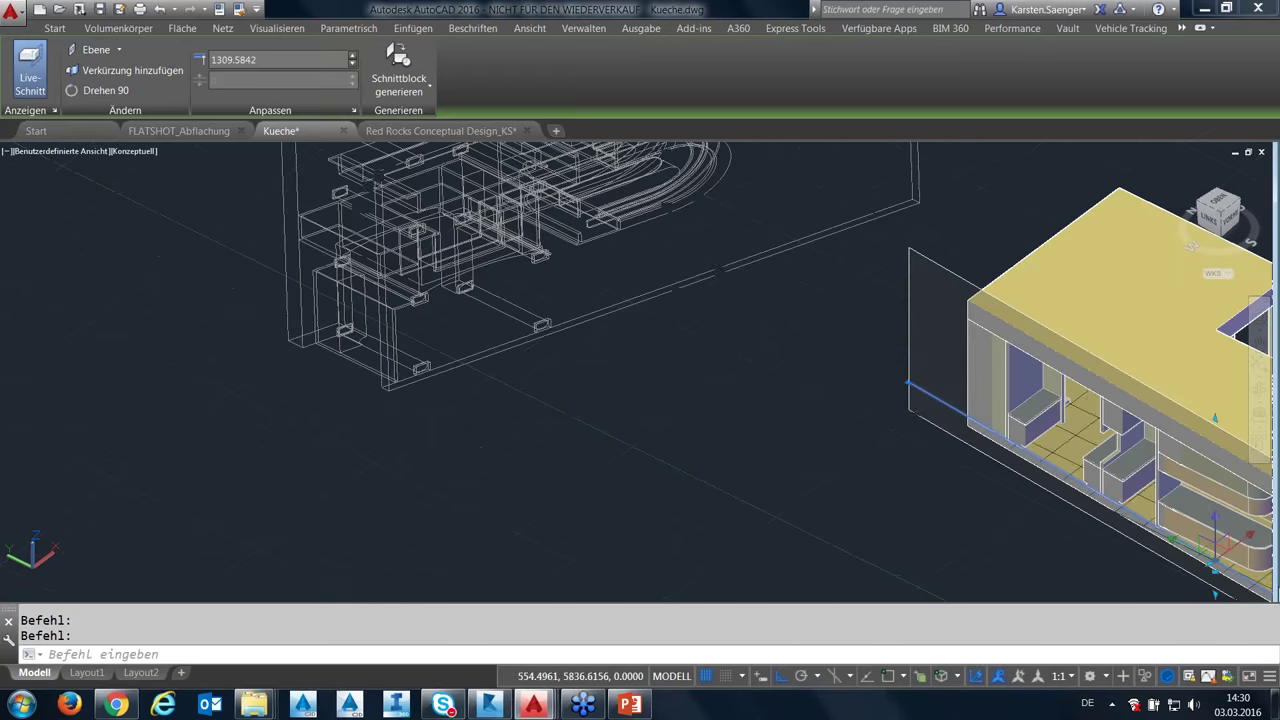
{"action": "mouse_move", "coordinate": [598, 437]}
{"action": "middle_mouse_down"}
{"action": "mouse_move", "coordinate": [568, 489]}
{"action": "mouse_move", "coordinate": [575, 470]}
{"action": "mouse_move", "coordinate": [529, 451]}
{"action": "mouse_move", "coordinate": [277, 520]}
{"action": "middle_mouse_up"}
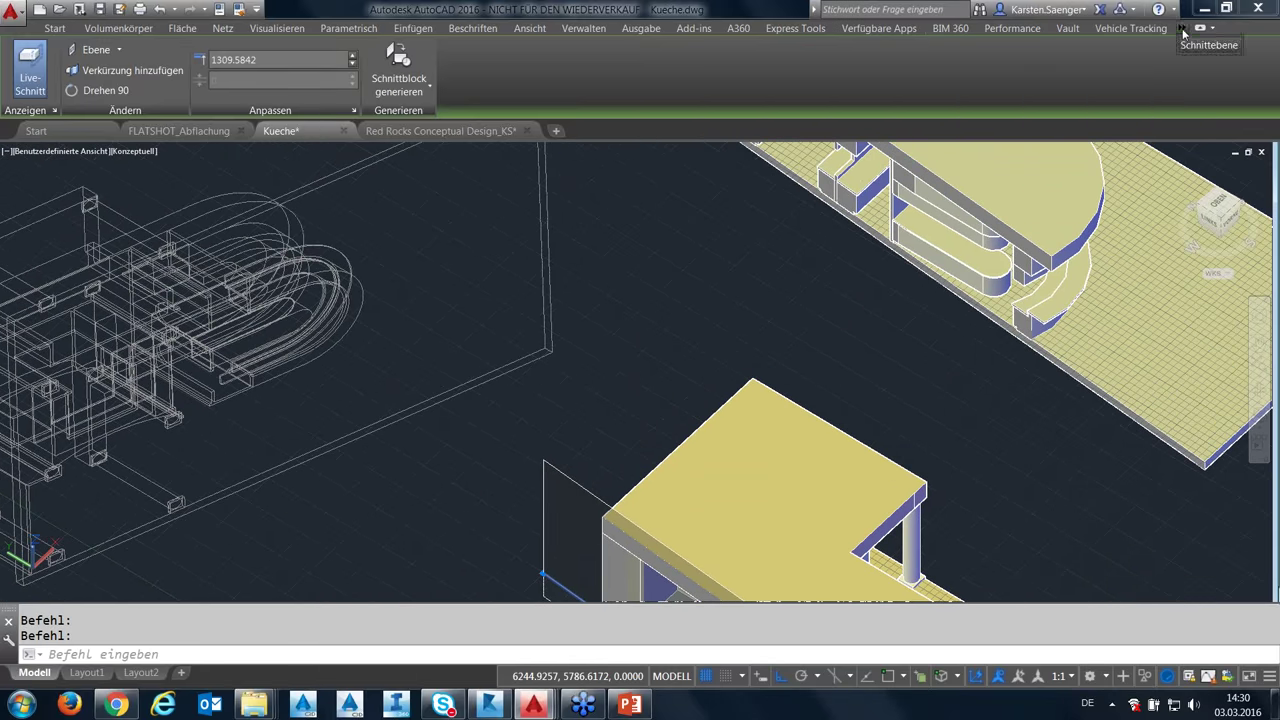
Browse Express Tools, return to Start, and switch to the FLATSHOT_Abflachung drawing.
{"action": "left_click", "coordinate": [810, 31]}
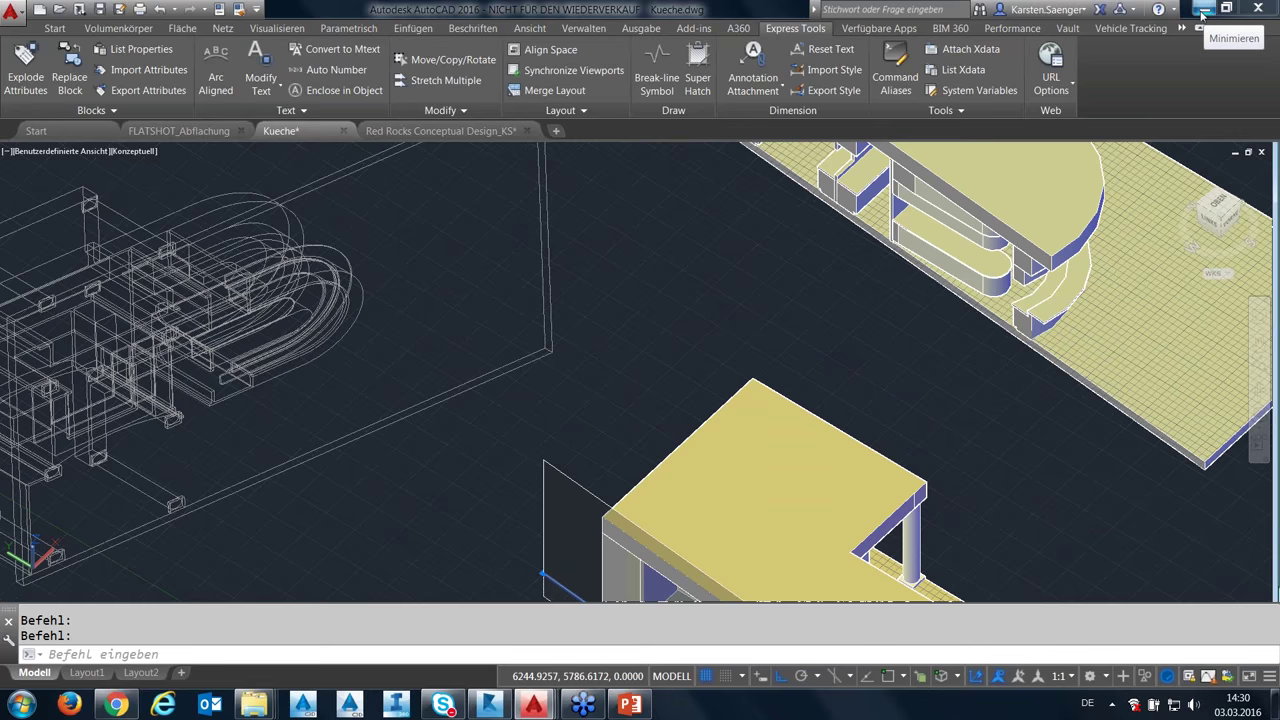
{"action": "left_click", "coordinate": [55, 28]}
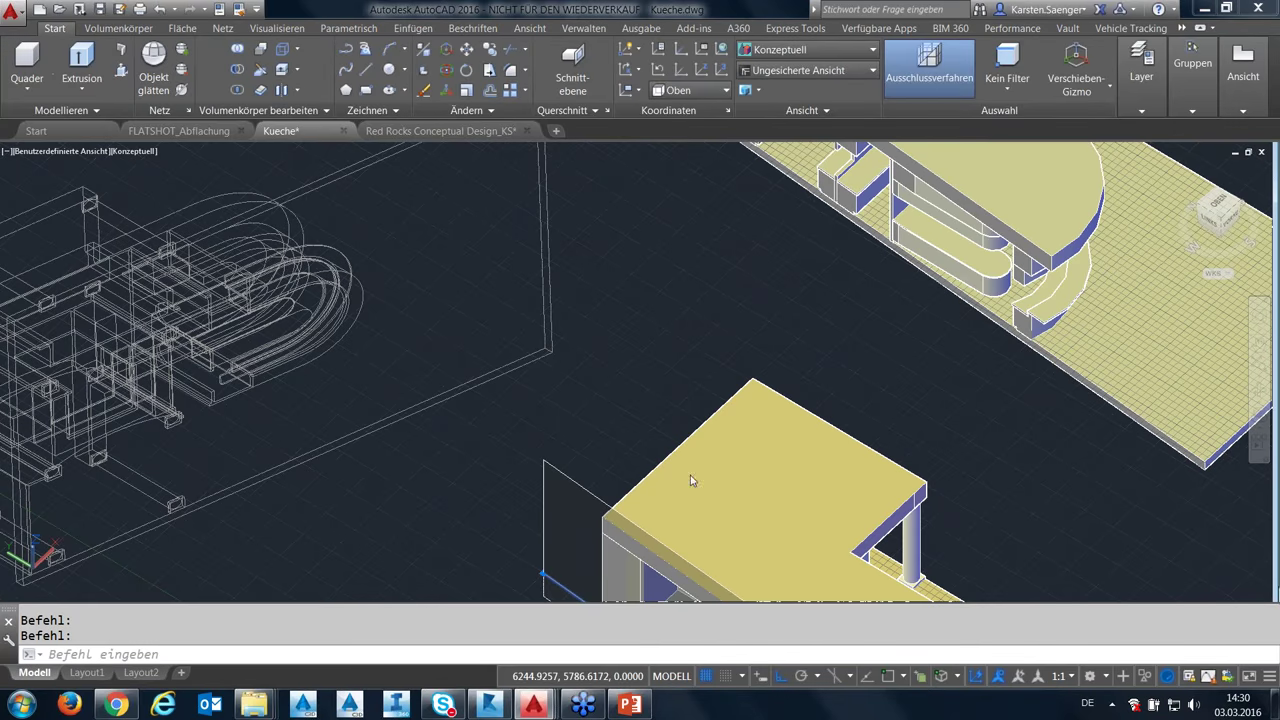
{"action": "scroll", "coordinate": [688, 395], "scroll_direction": "down", "scroll_amount": 4}
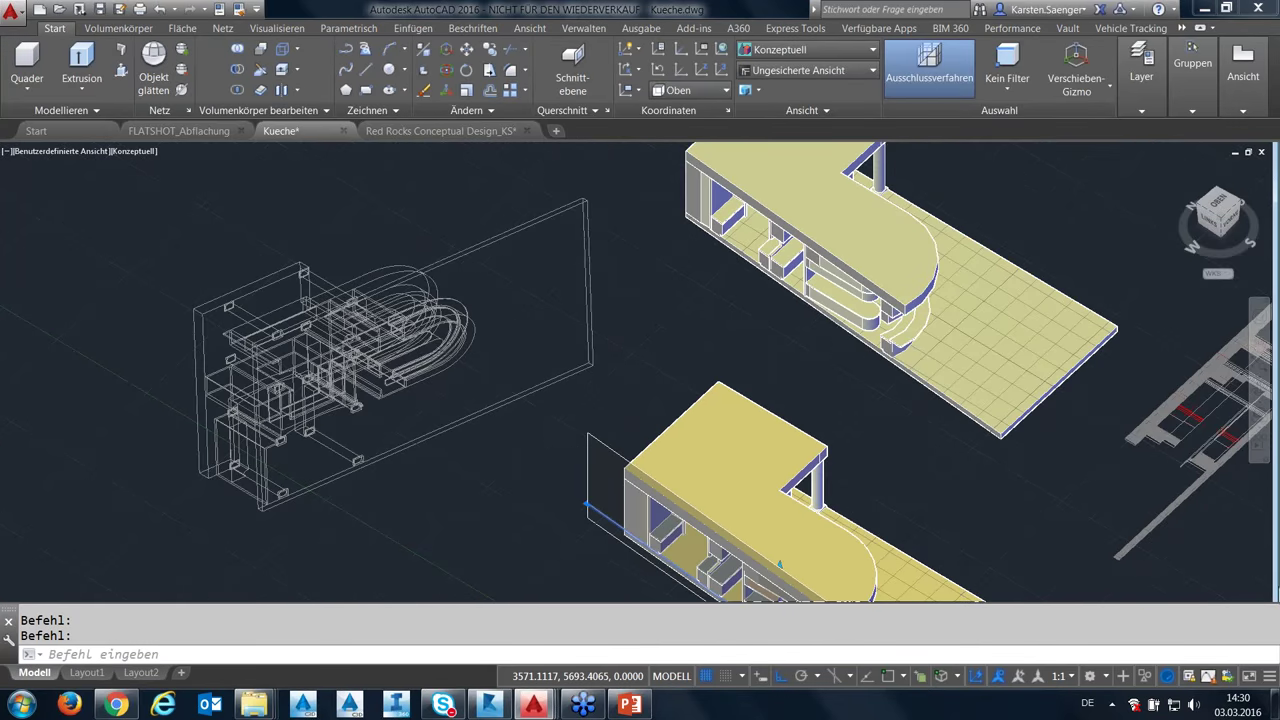
{"action": "scroll", "coordinate": [688, 395], "scroll_direction": "down", "scroll_amount": 4}
{"action": "middle_click_drag", "start_coordinate": [688, 397], "coordinate": [595, 381]}
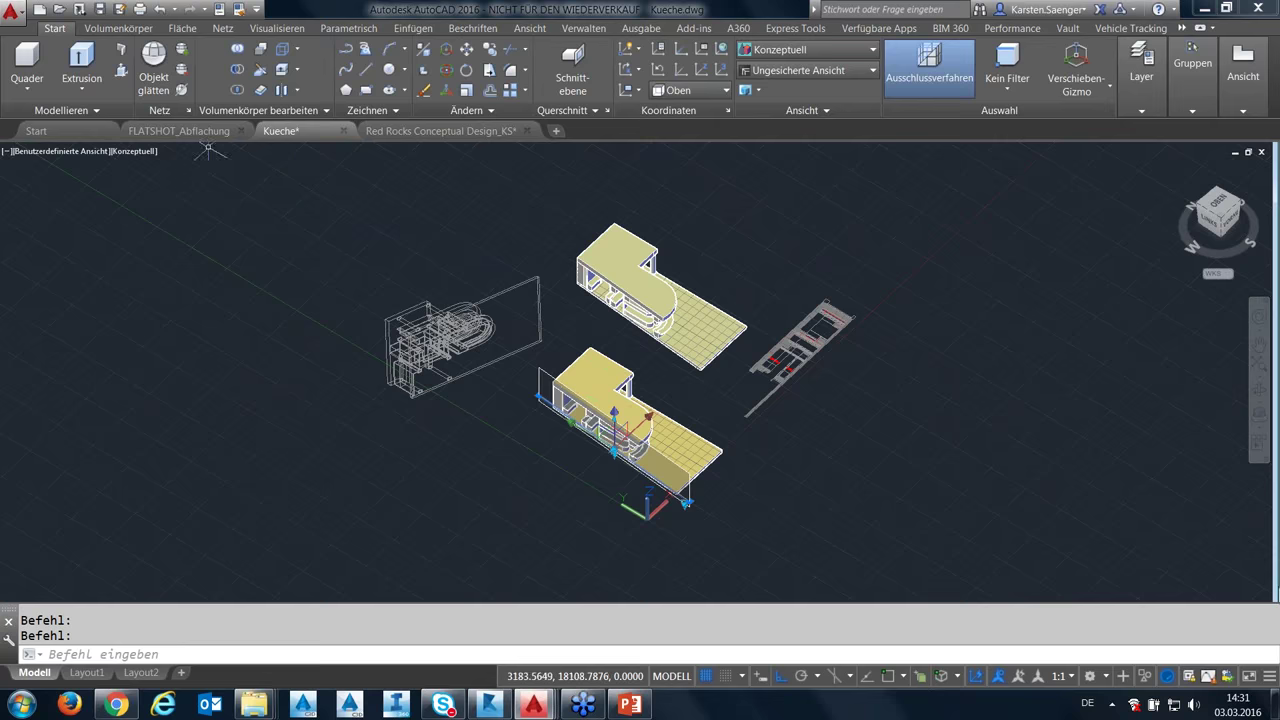
{"action": "left_click", "coordinate": [179, 131]}
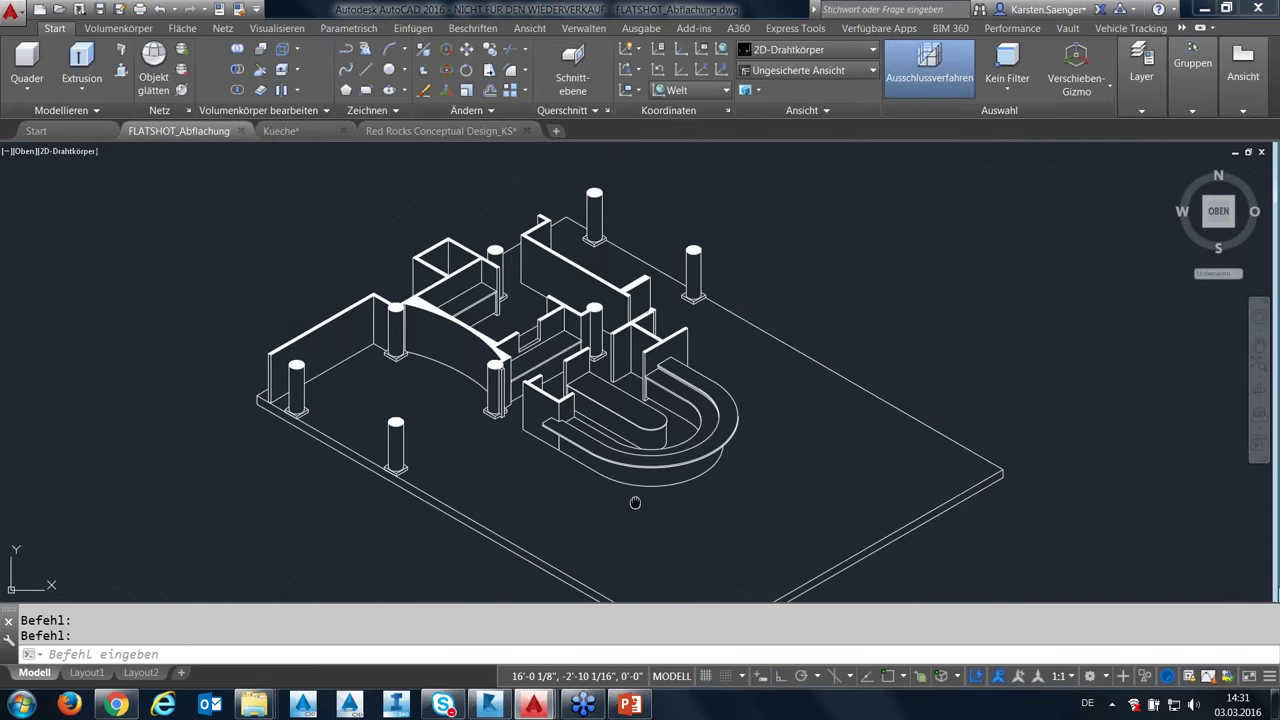
Pan the FLATSHOT_Abflachung house model slightly, then switch to Red Rocks Conceptual Design_KS.
{"action": "middle_click_drag", "start_coordinate": [634, 500], "coordinate": [600, 500]}
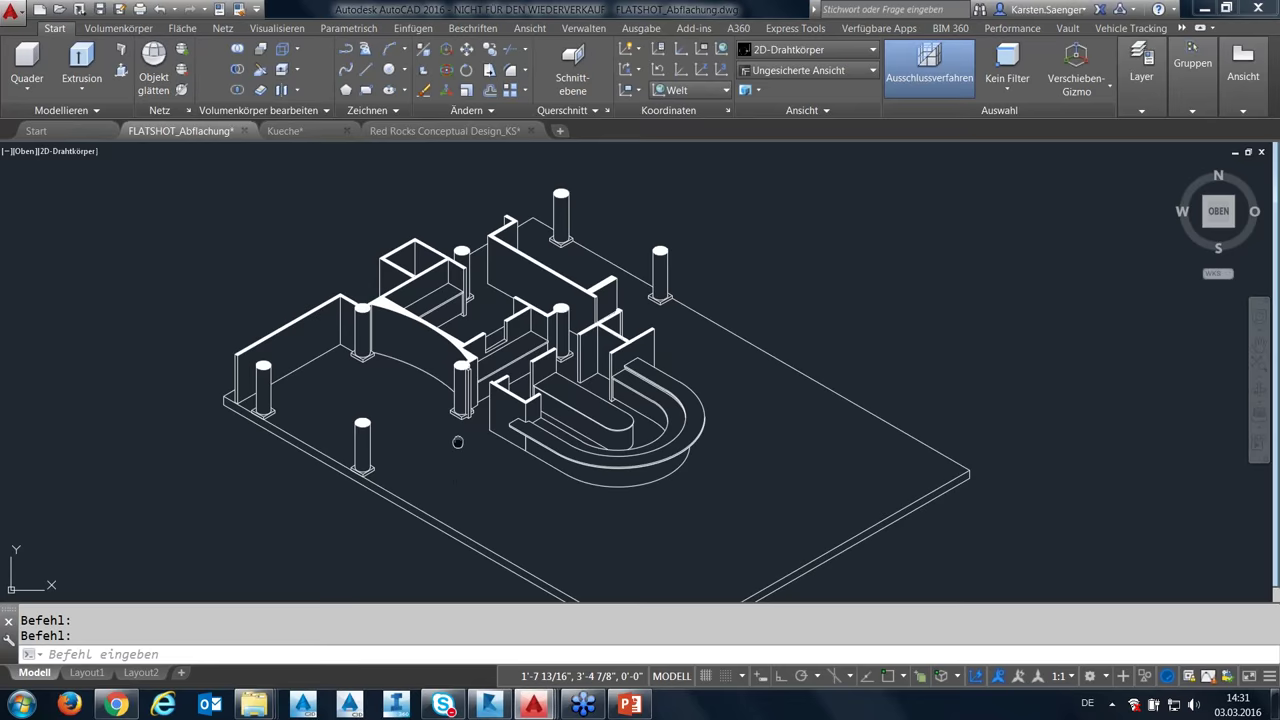
{"action": "middle_click_drag", "start_coordinate": [455, 448], "coordinate": [425, 478]}
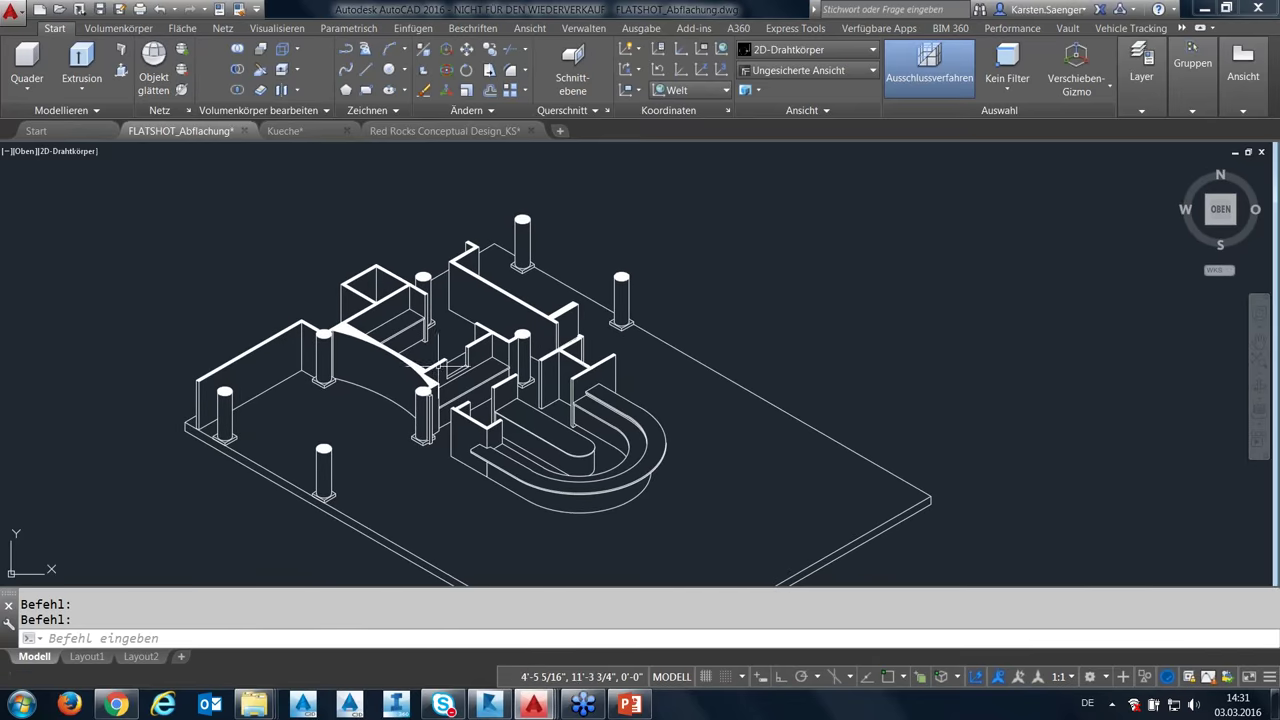
{"action": "left_click", "coordinate": [425, 136]}
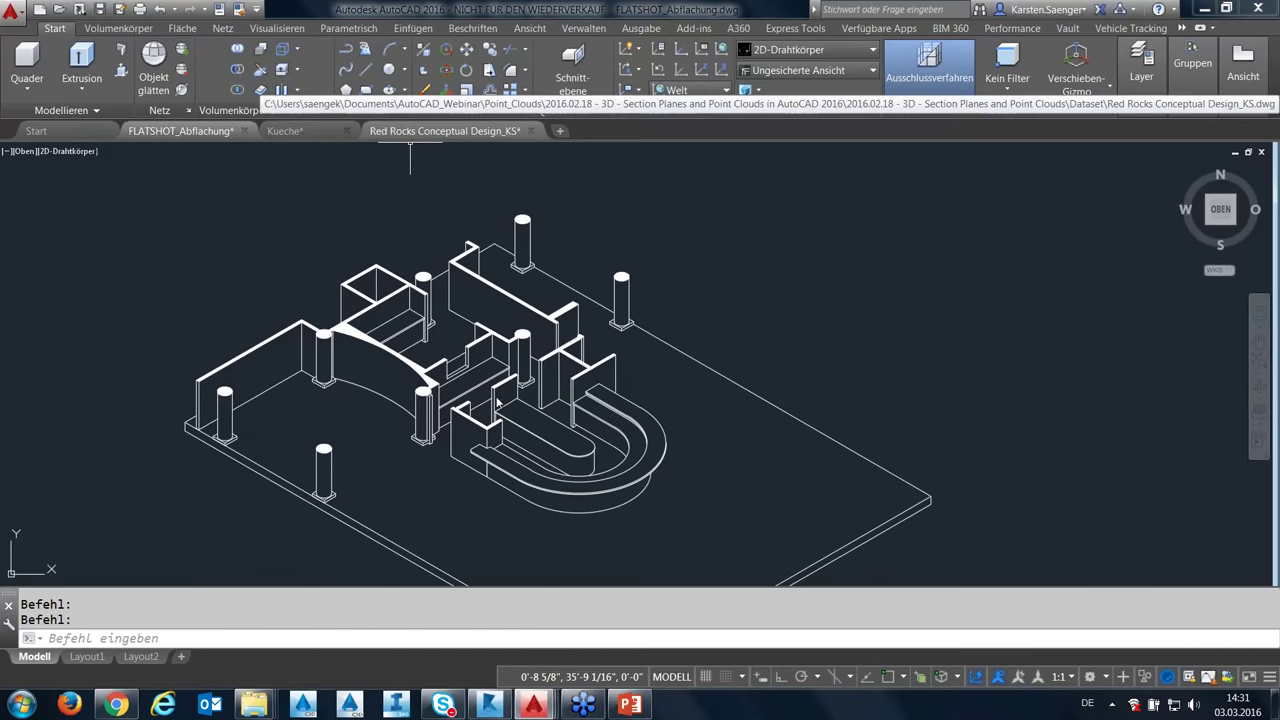
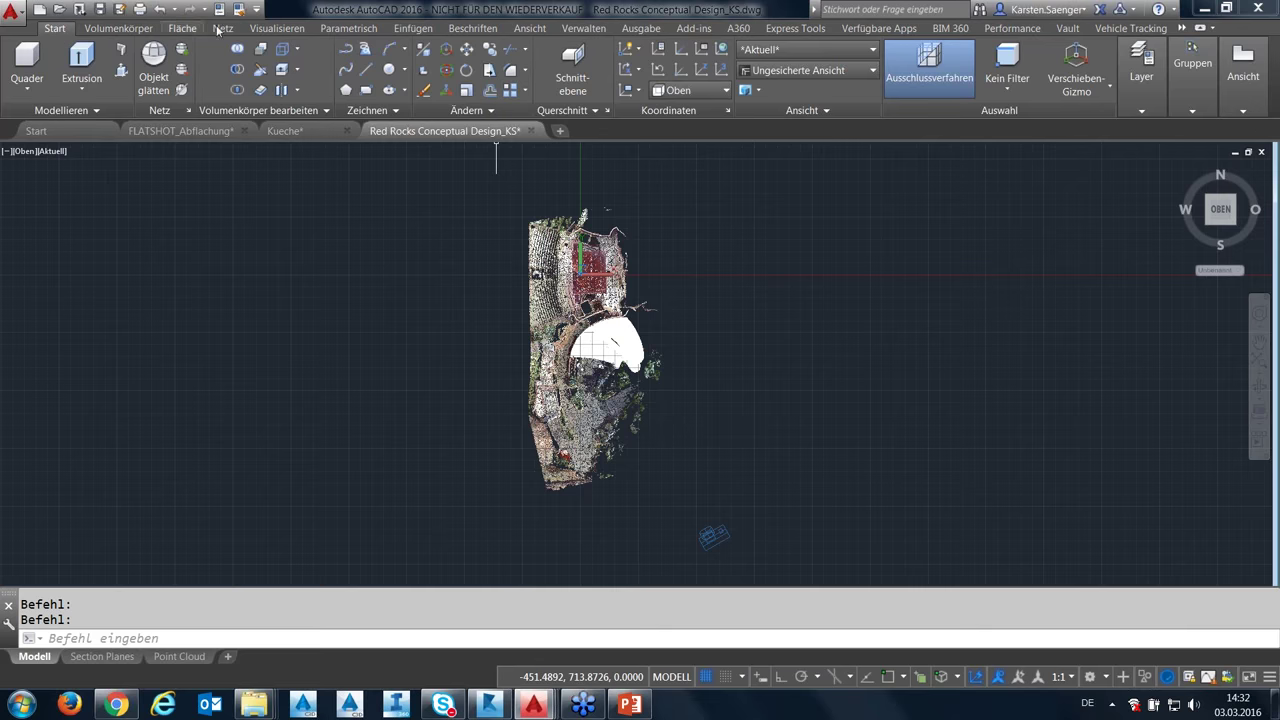
Launch Autodesk ReCap 360 from the Insert tab and bring its window to the front.
{"action": "left_click", "coordinate": [415, 30]}
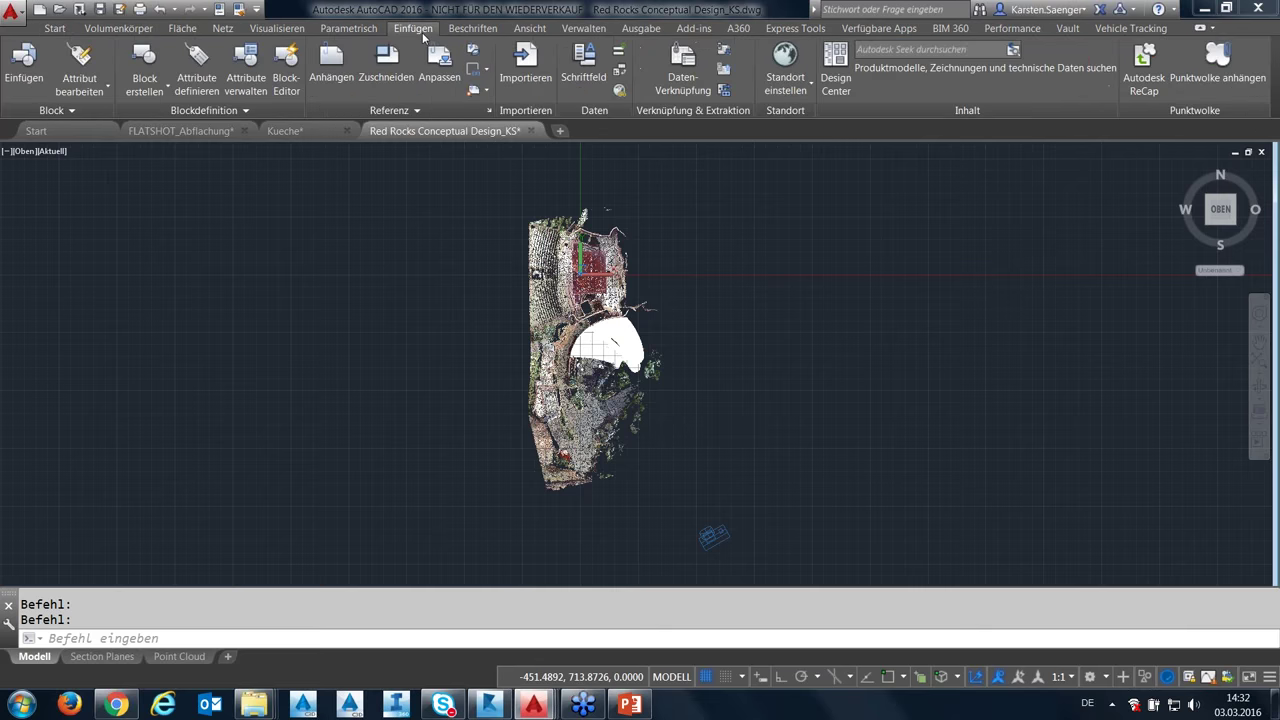
{"action": "left_click", "coordinate": [1139, 86]}
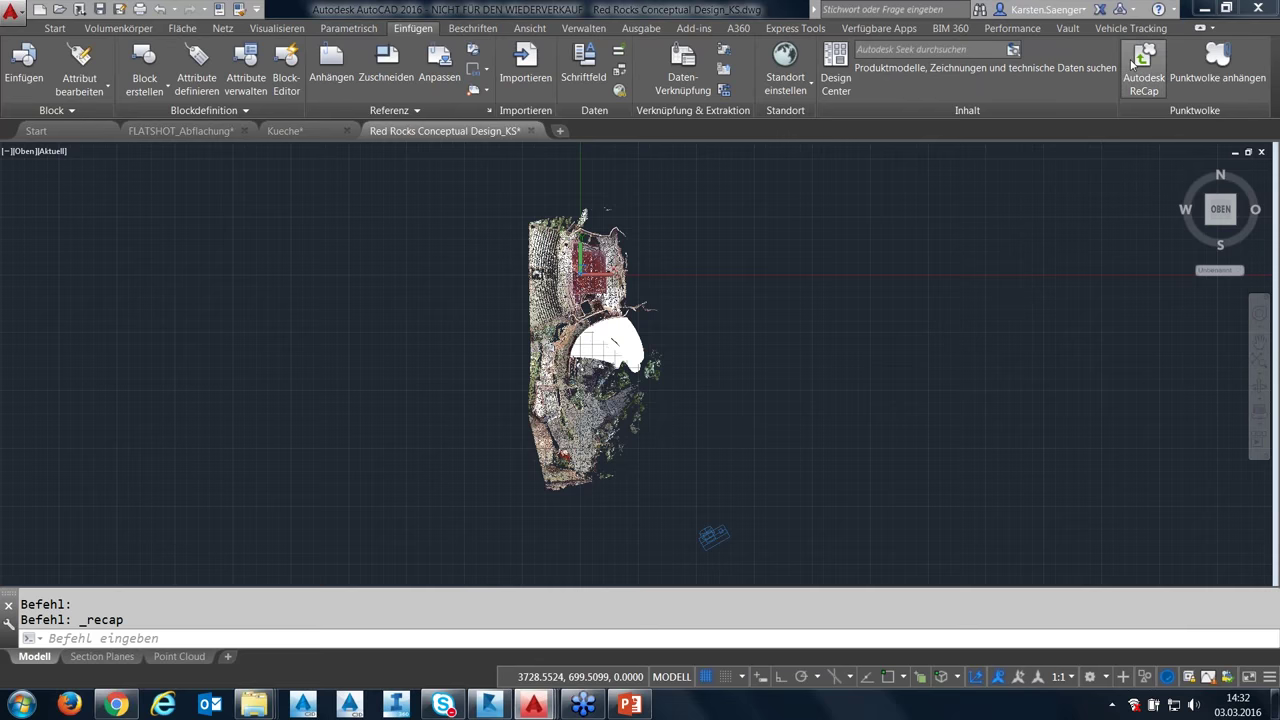
{"action": "left_click", "coordinate": [489, 706]}
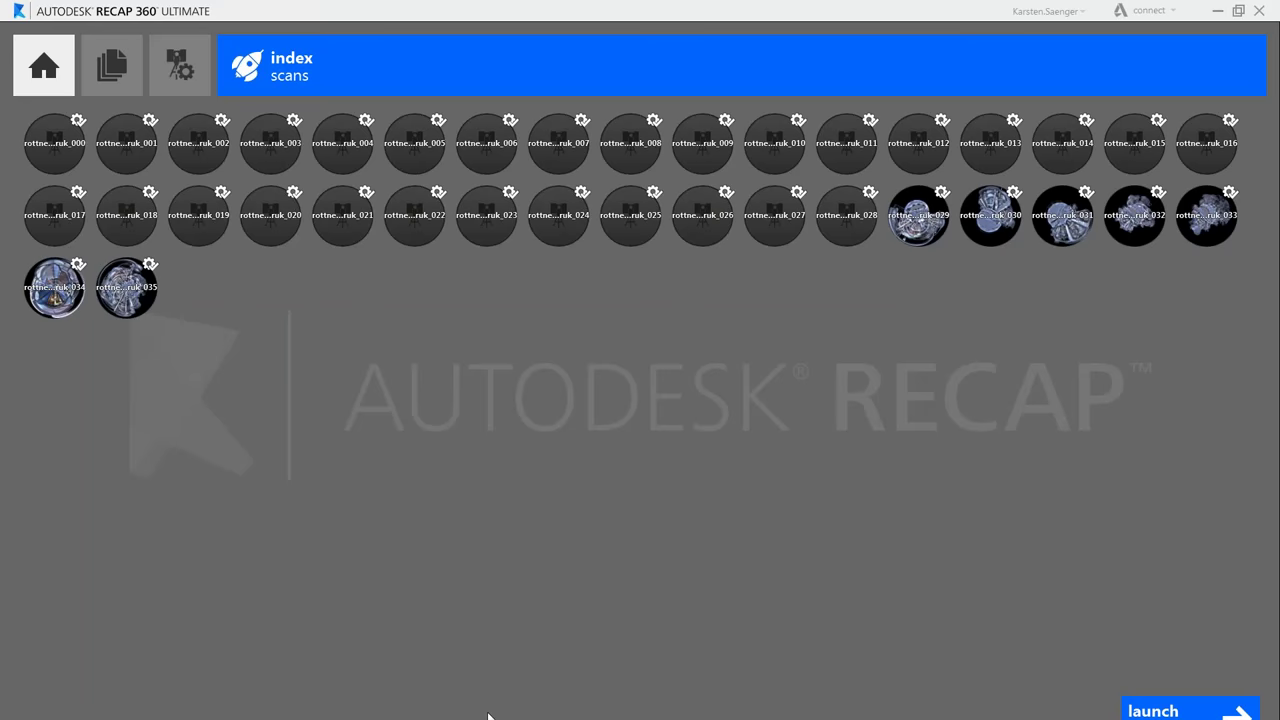
Suspend the scan import, open the most recent ReCap project, then minimize ReCap back to AutoCAD.
{"action": "left_click", "coordinate": [45, 72]}
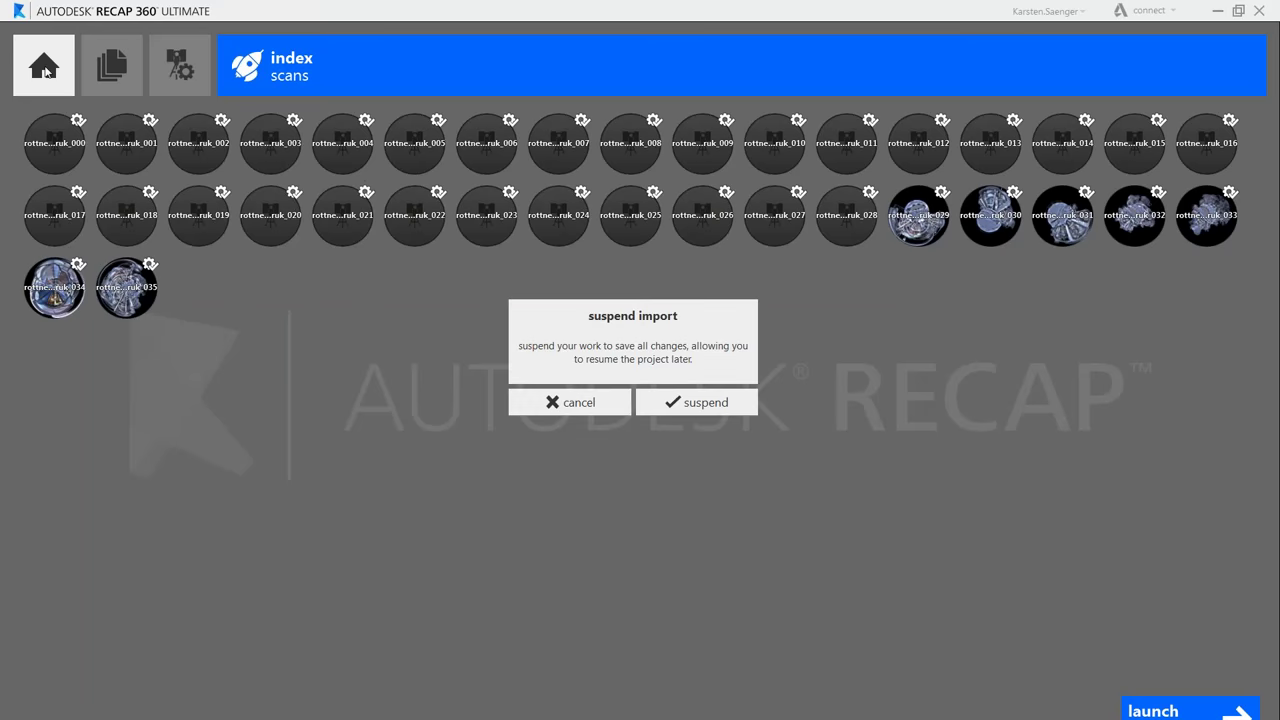
{"action": "left_click", "coordinate": [688, 404]}
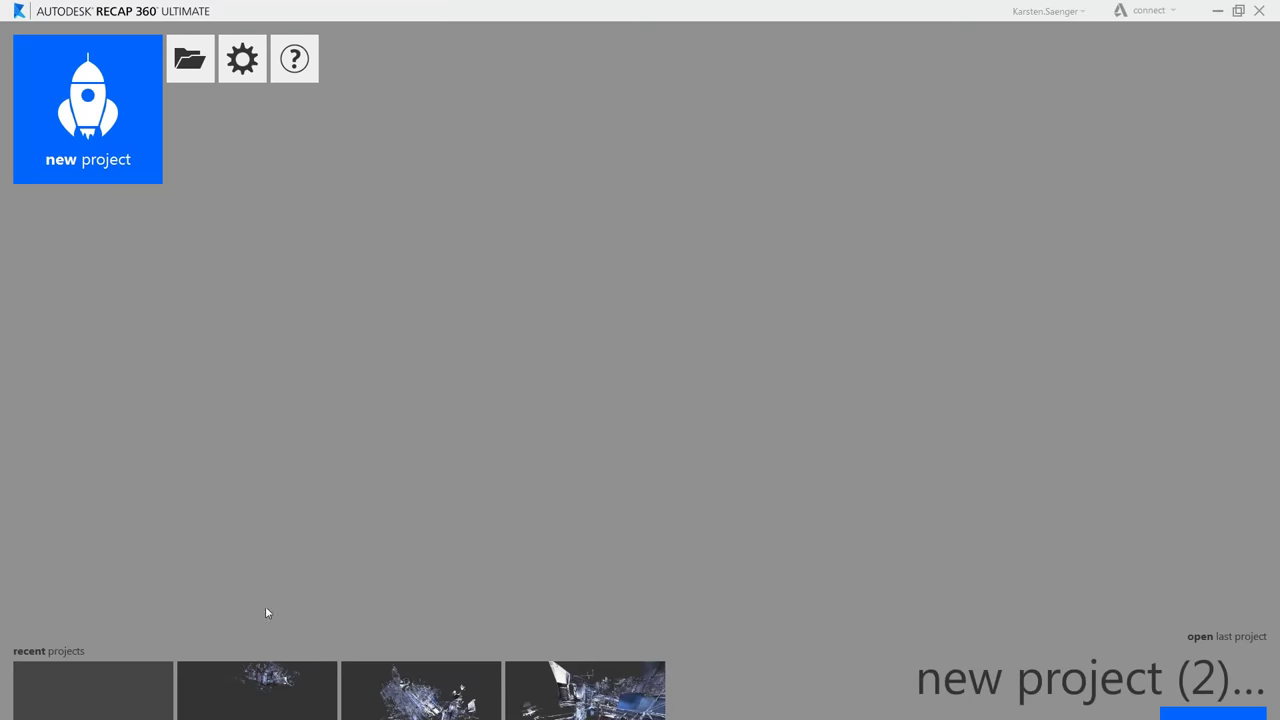
{"action": "left_click", "coordinate": [1081, 616]}
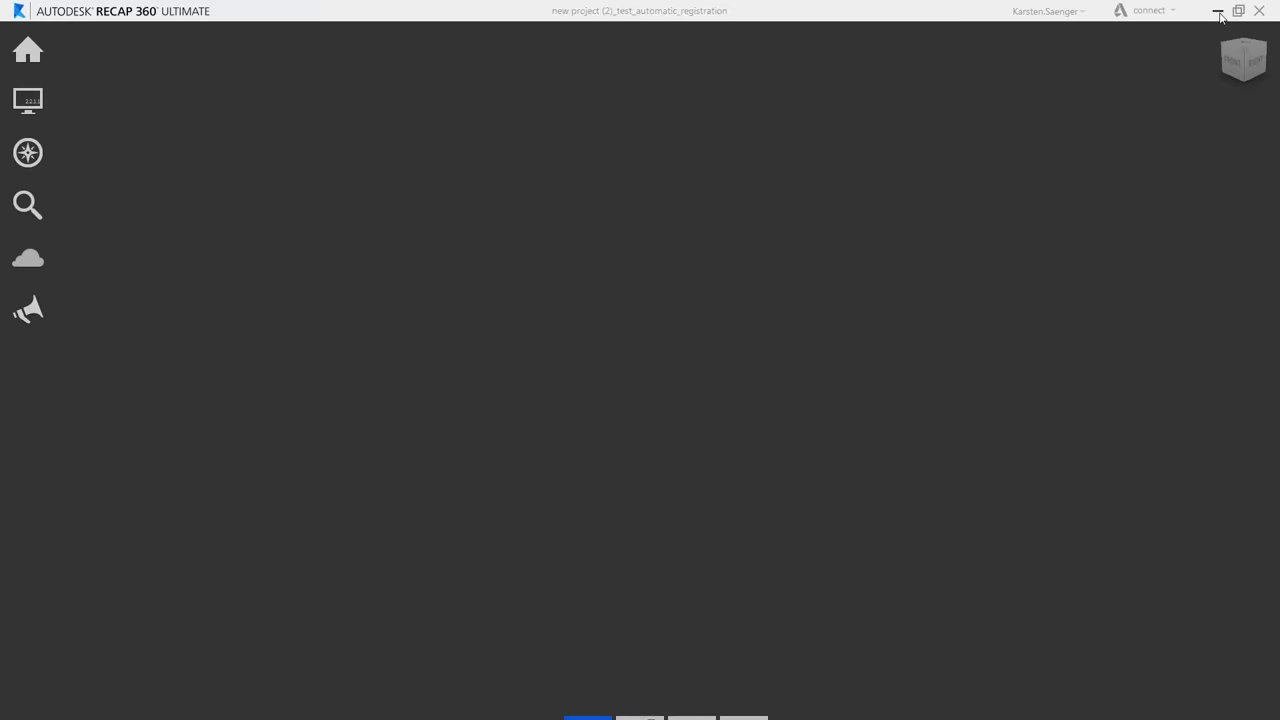
{"action": "left_click", "coordinate": [38, 51]}
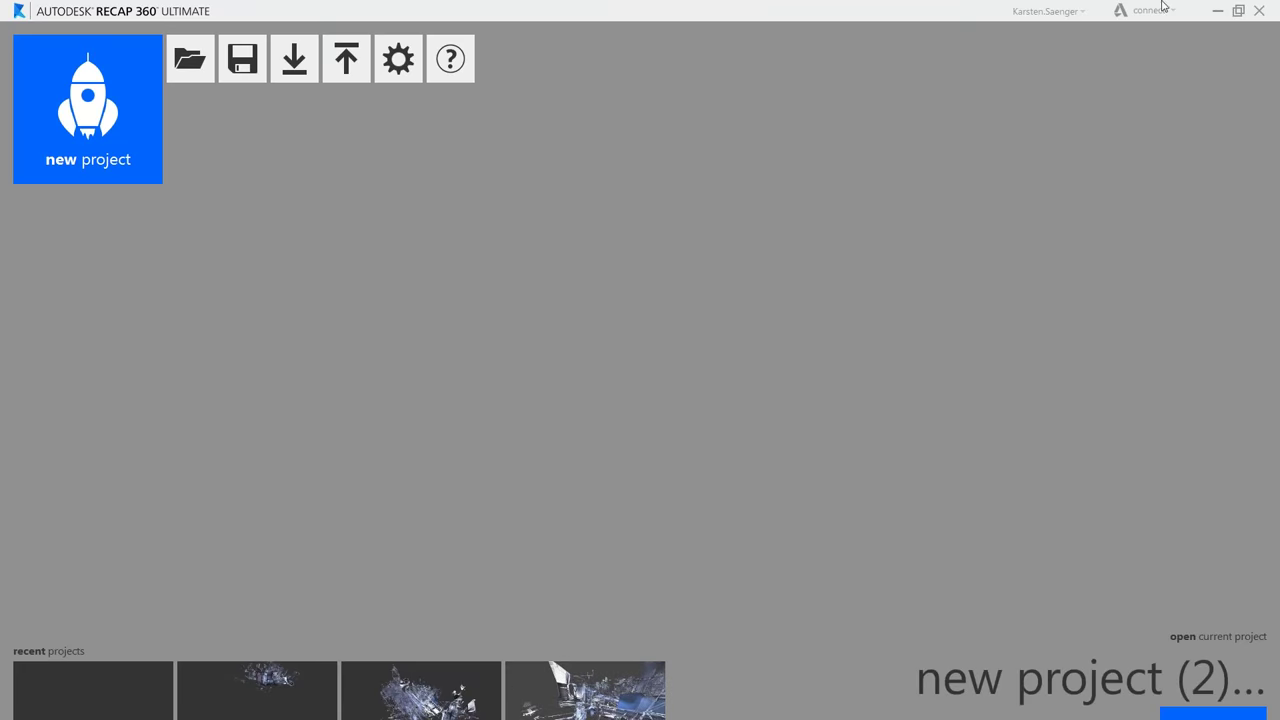
{"action": "left_click", "coordinate": [1217, 12]}
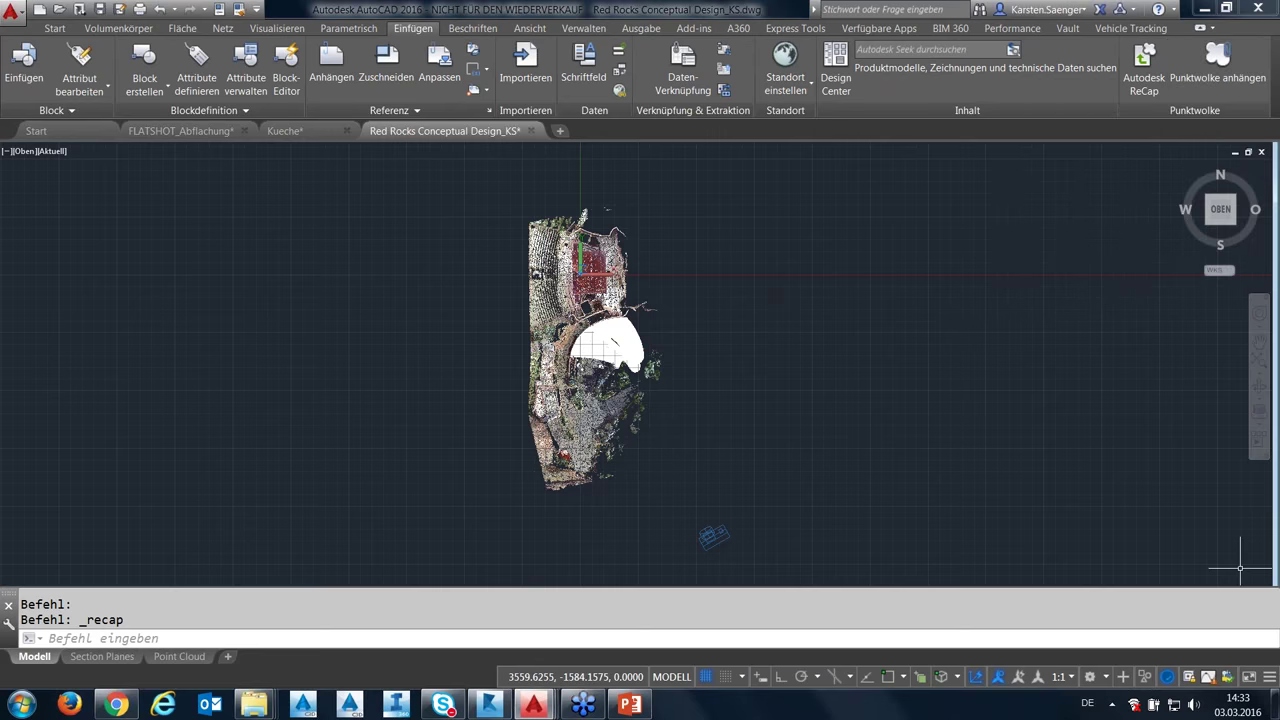
{"action": "left_click", "coordinate": [822, 641]}
{"action": "type", "text": "xref"}
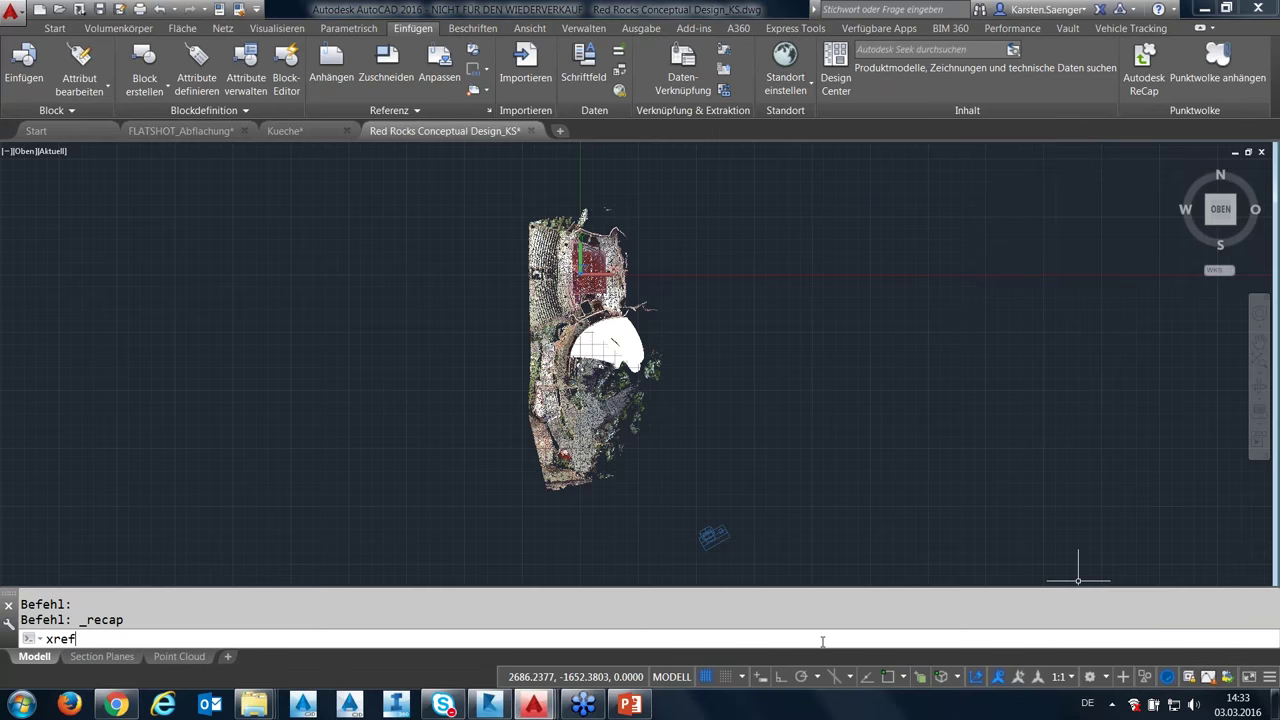
{"action": "key", "text": "Return"}
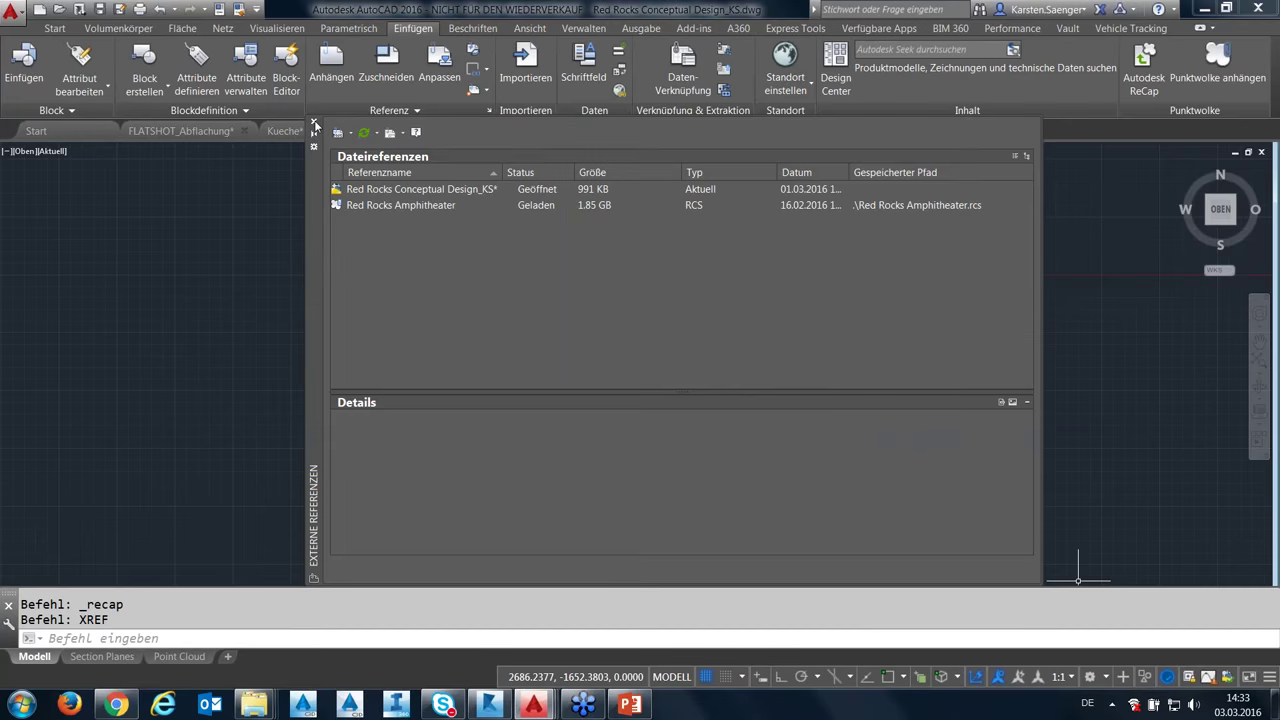
{"action": "left_click", "coordinate": [315, 124]}
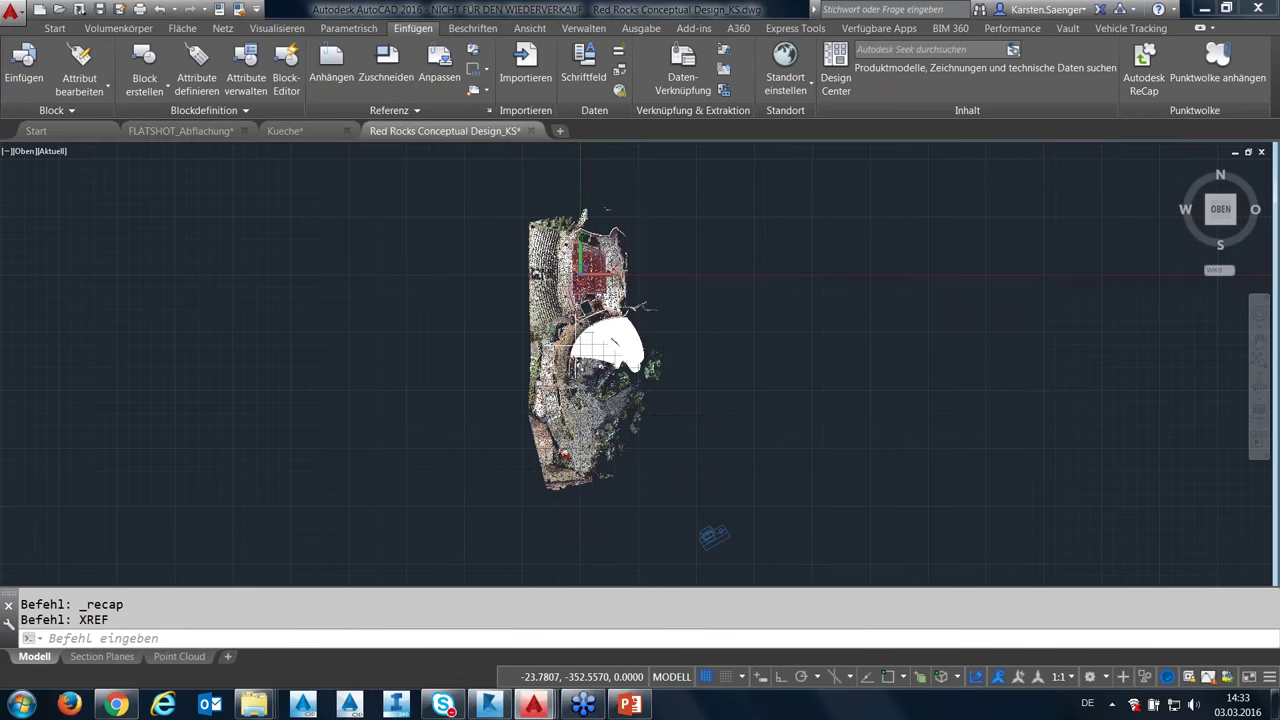
Orbit and zoom into an oblique 3D view centred on the stage building, then select the point cloud.
{"action": "middle_click_drag", "start_coordinate": [581, 350], "coordinate": [578, 248]}
{"action": "scroll", "coordinate": [570, 400], "scroll_direction": "up", "scroll_amount": 2}
{"action": "scroll", "coordinate": [570, 400], "scroll_direction": "up", "scroll_amount": 2}
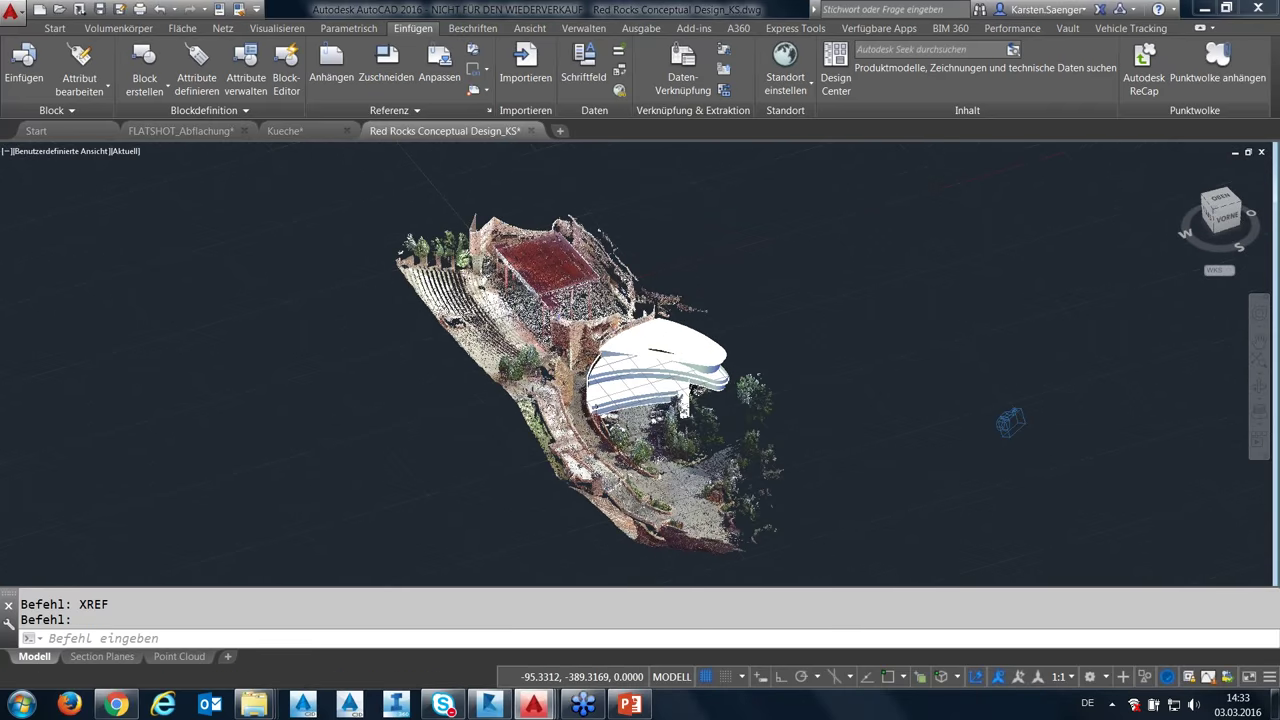
{"action": "scroll", "coordinate": [570, 400], "scroll_direction": "up", "scroll_amount": 2}
{"action": "scroll", "coordinate": [585, 370], "scroll_direction": "up", "scroll_amount": 2}
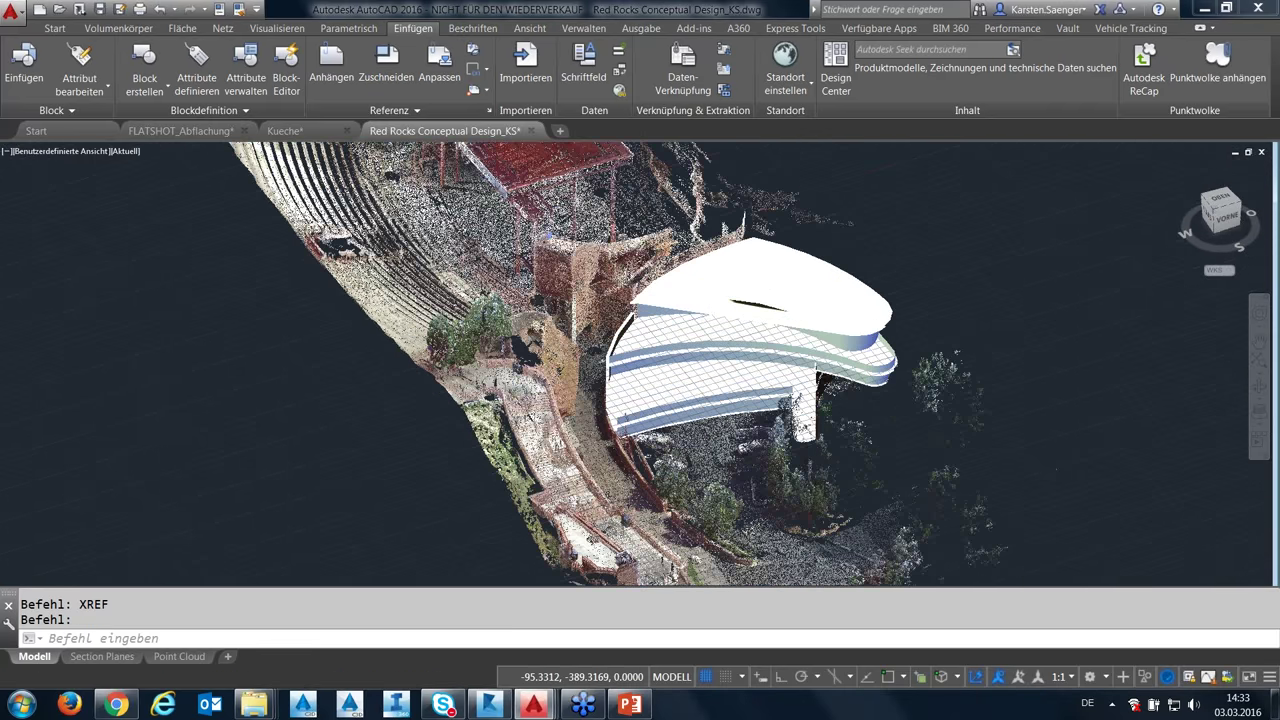
{"action": "scroll", "coordinate": [572, 393], "scroll_direction": "up", "scroll_amount": 1}
{"action": "scroll", "coordinate": [572, 393], "scroll_direction": "up", "scroll_amount": 1}
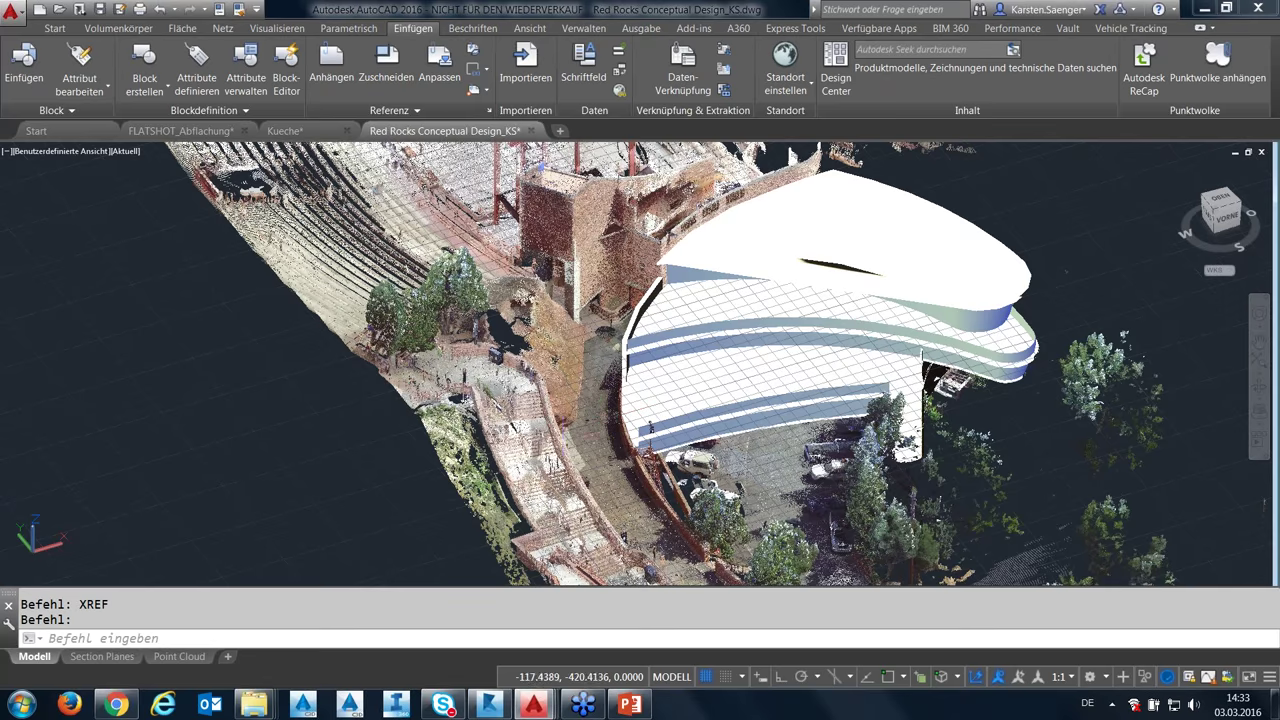
{"action": "middle_click_drag", "start_coordinate": [508, 440], "coordinate": [508, 440]}
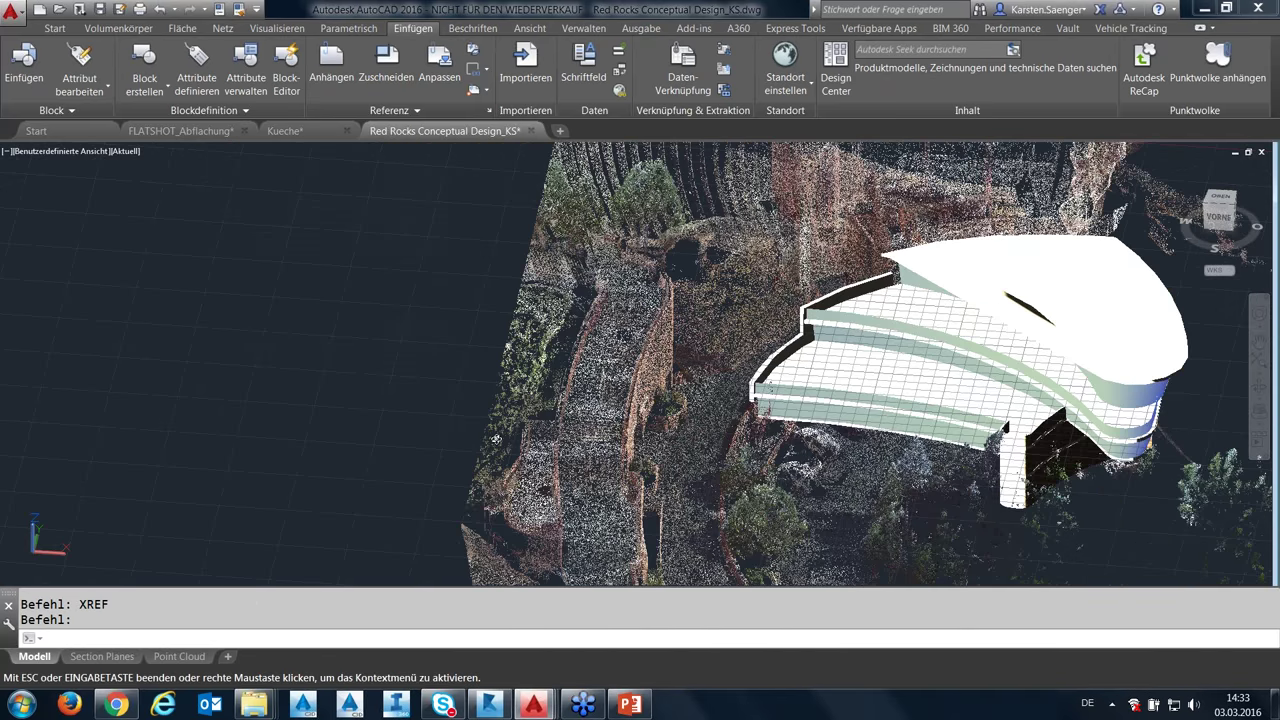
{"action": "mouse_move", "coordinate": [495, 438]}
{"action": "middle_mouse_down", "text": "shift"}
{"action": "mouse_move", "coordinate": [454, 415]}
{"action": "mouse_move", "coordinate": [995, 543]}
{"action": "middle_mouse_up", "text": "shift"}
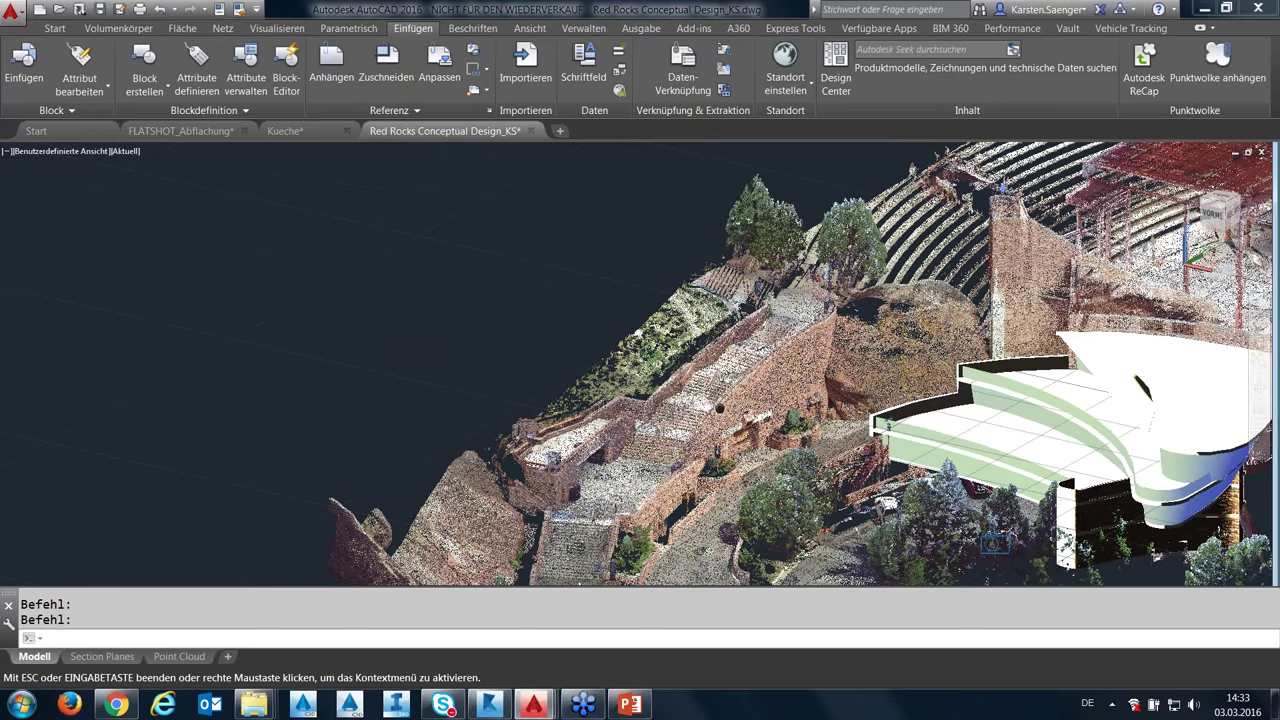
{"action": "middle_click_drag", "start_coordinate": [719, 408], "coordinate": [440, 339], "text": "shift"}
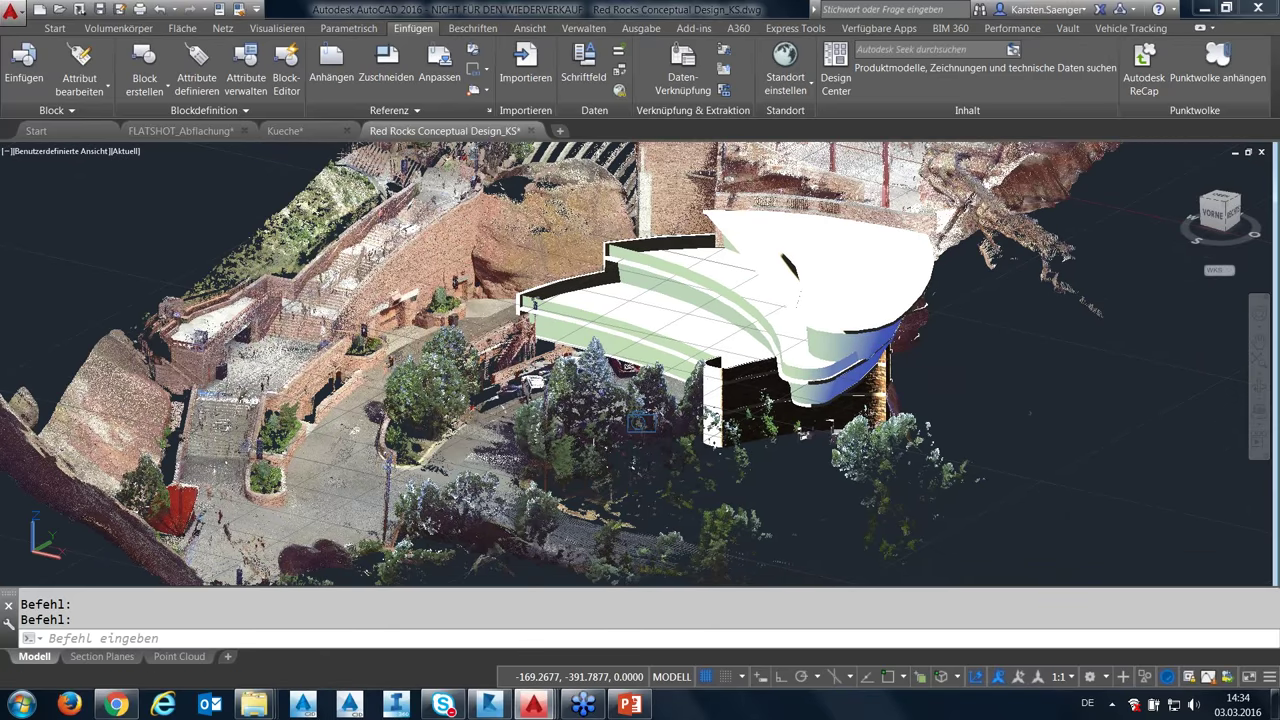
{"action": "left_click", "coordinate": [640, 422]}
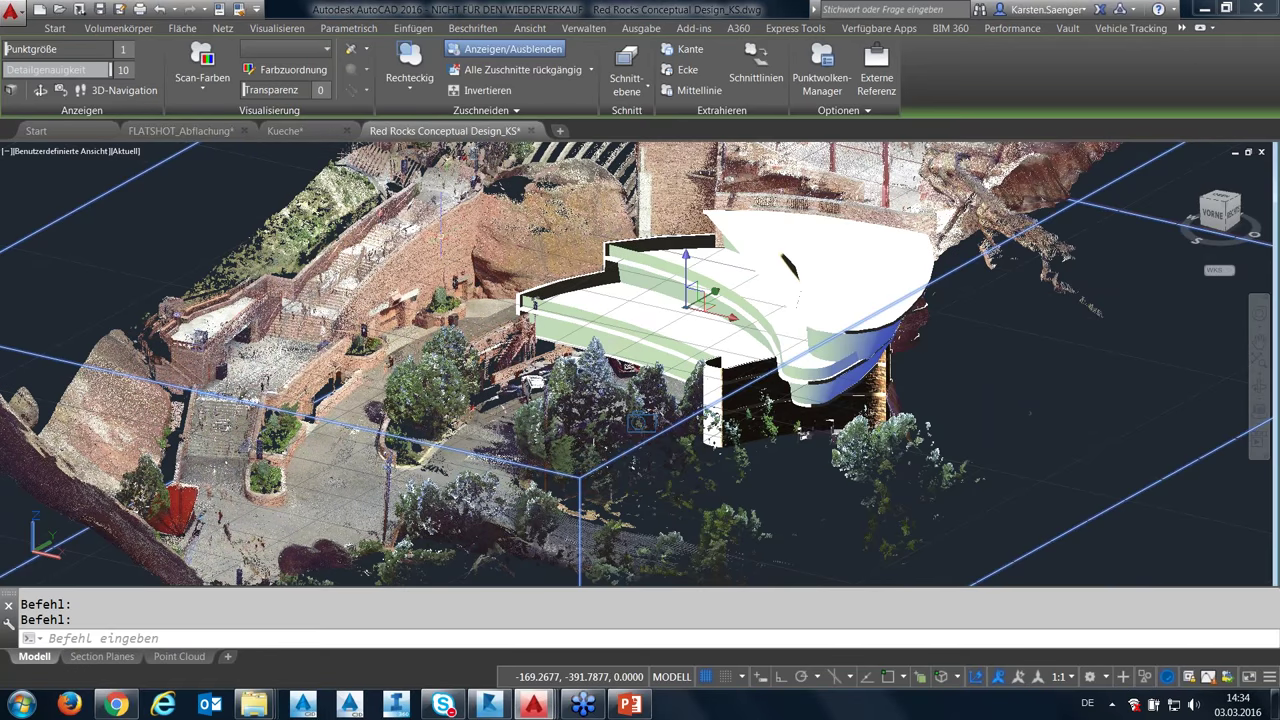
Zoom out, then list the Red Rocks Amphitheater scan in the Point Cloud Manager and close it.
{"action": "scroll", "coordinate": [438, 233], "scroll_direction": "down", "scroll_amount": 3}
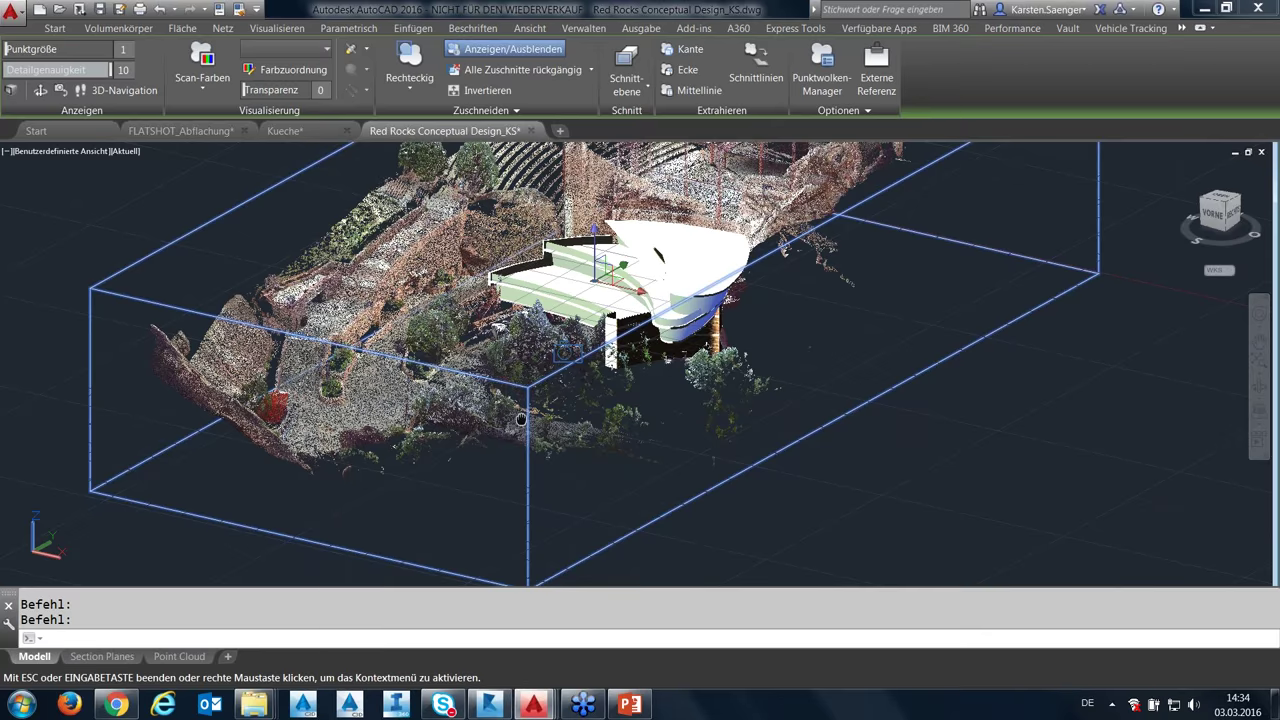
{"action": "key", "text": "Escape"}
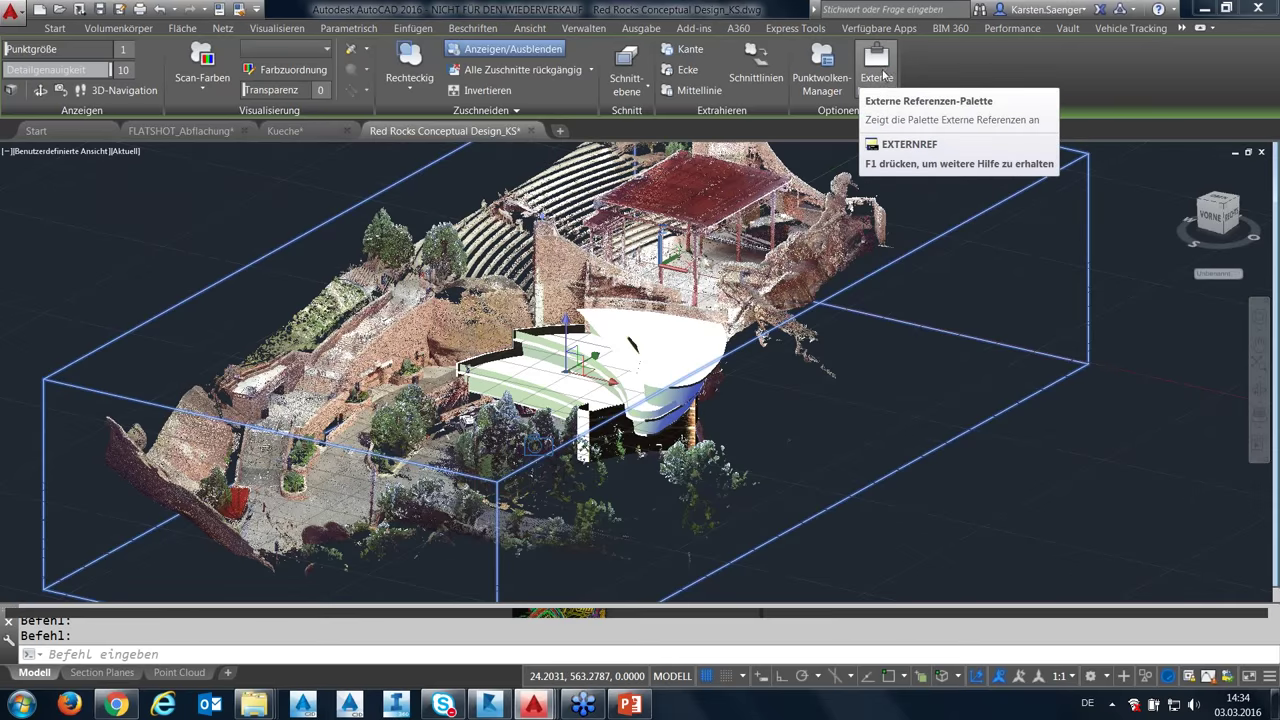
{"action": "left_click", "coordinate": [835, 92]}
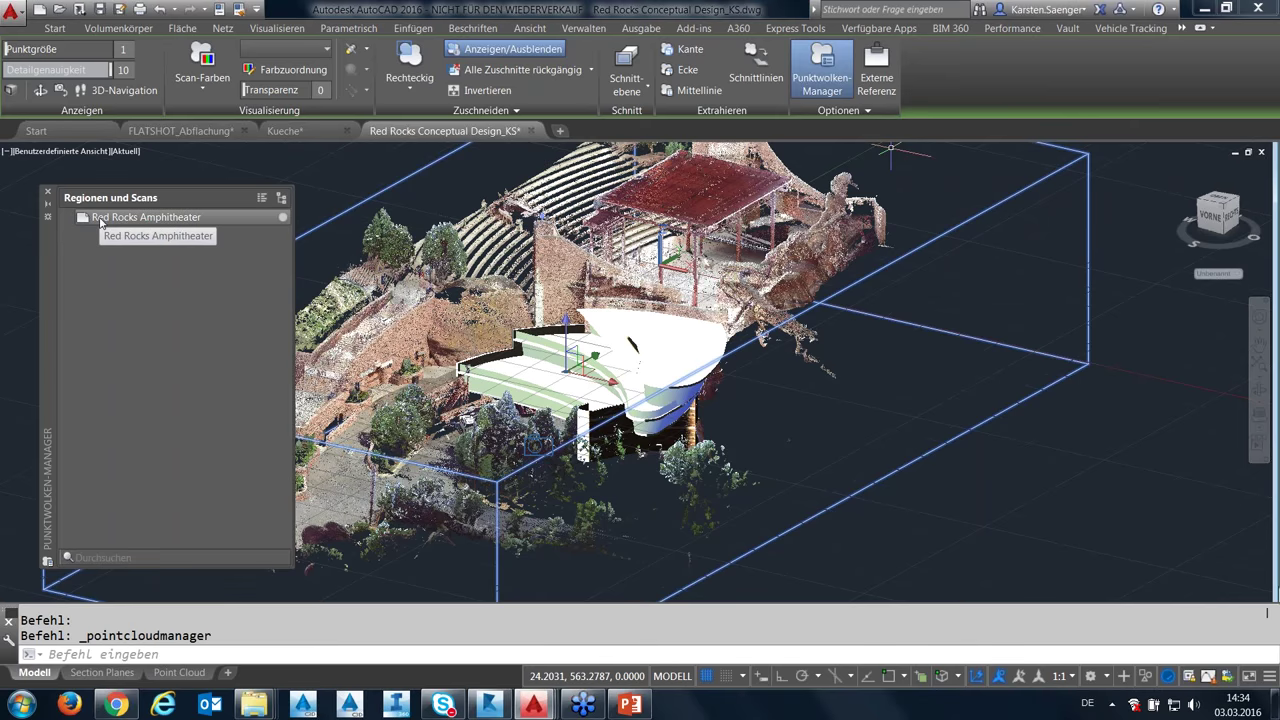
{"action": "left_click", "coordinate": [262, 199]}
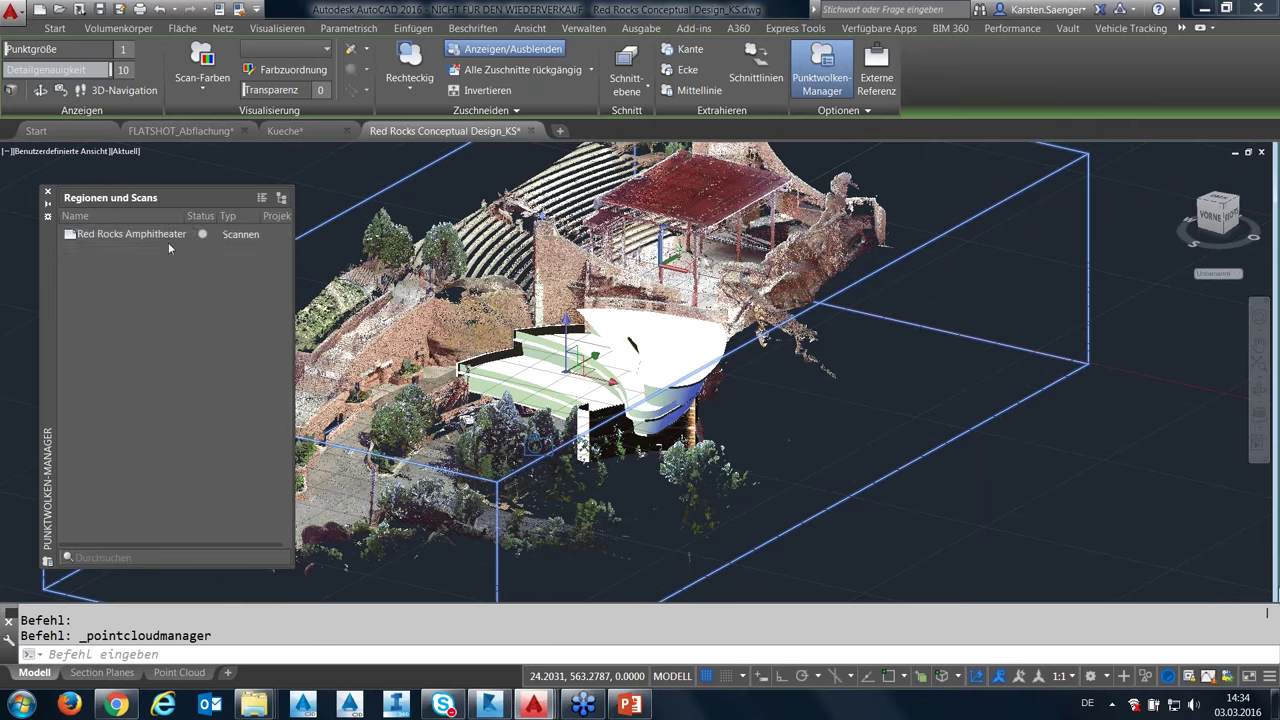
{"action": "left_click", "coordinate": [168, 240]}
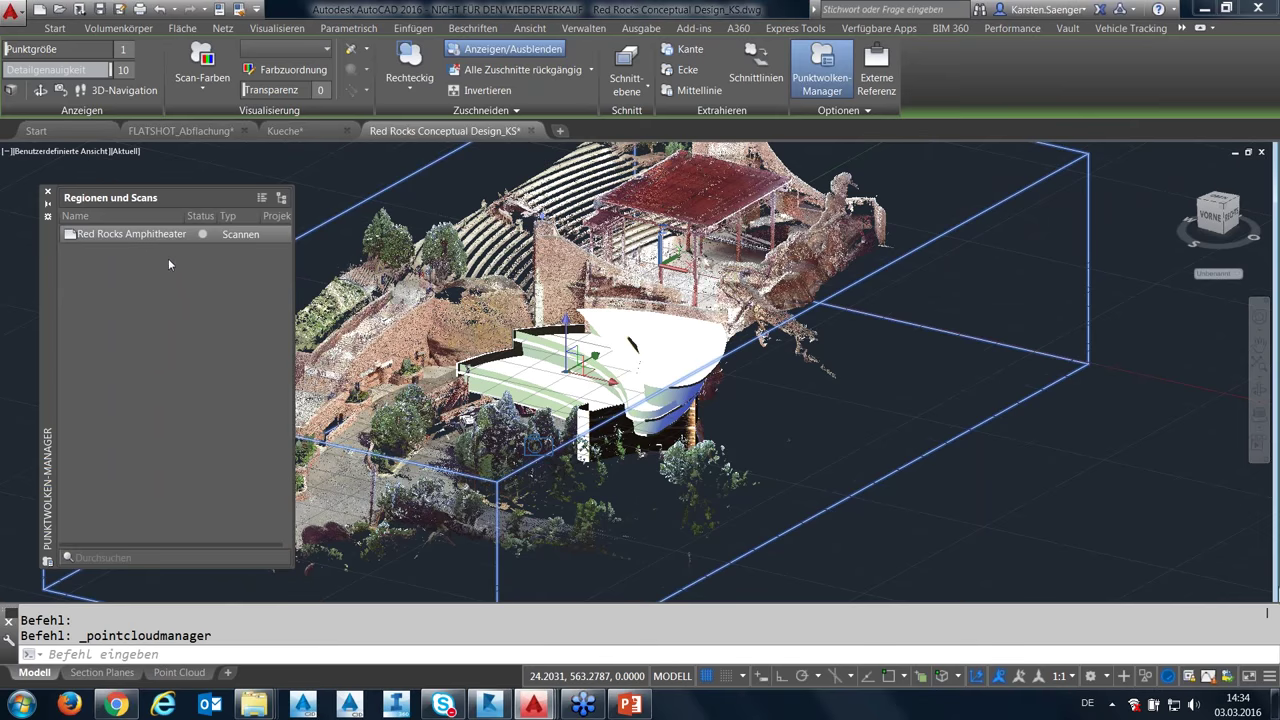
{"action": "left_click", "coordinate": [223, 283]}
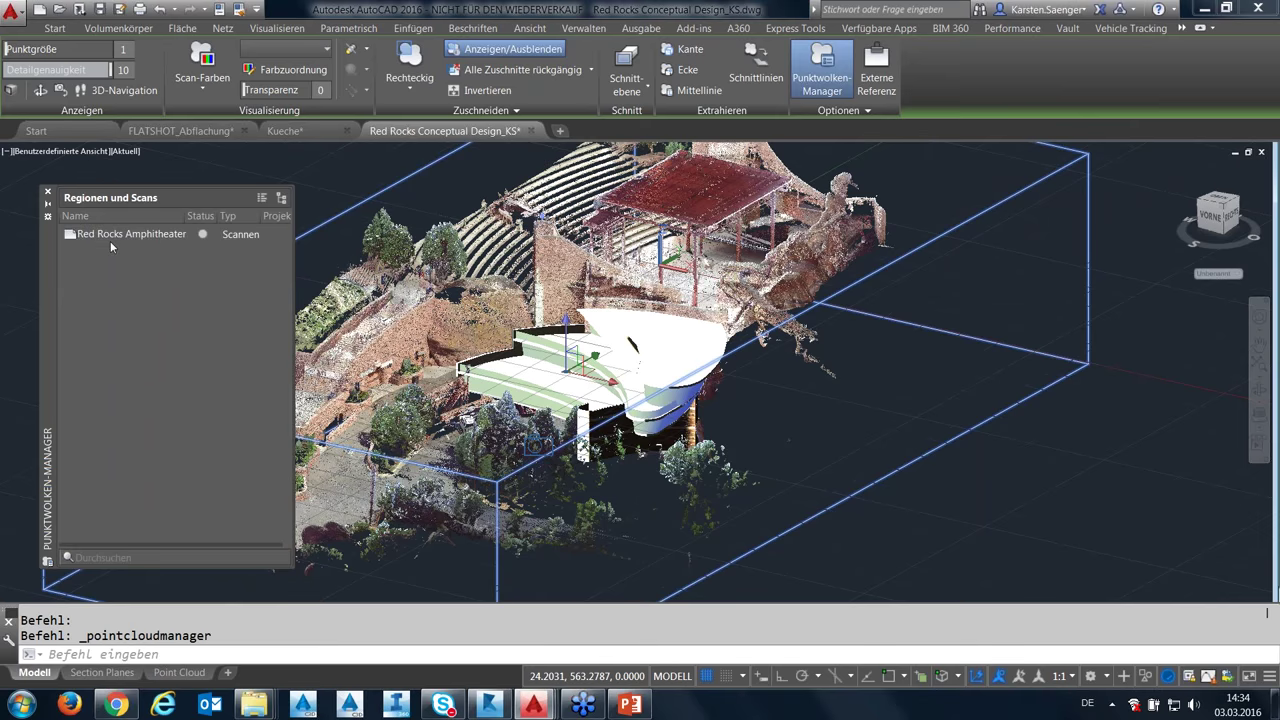
{"action": "left_click", "coordinate": [98, 242]}
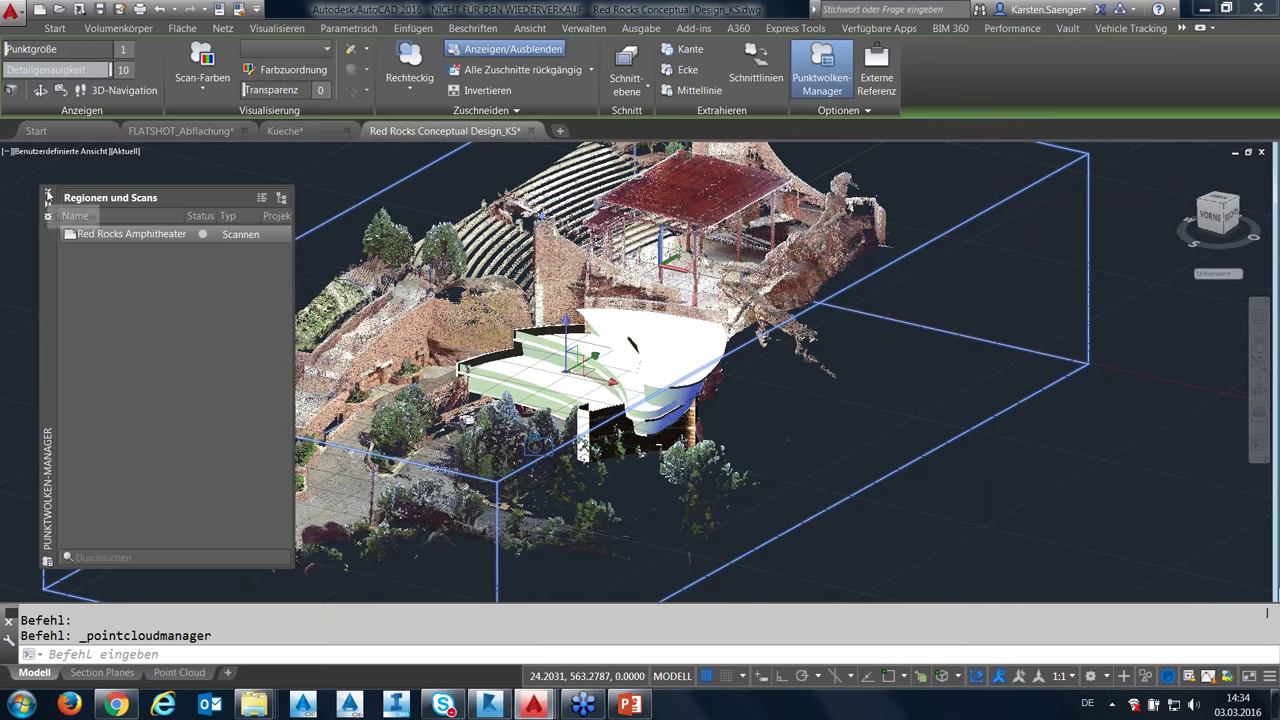
{"action": "left_click", "coordinate": [48, 197]}
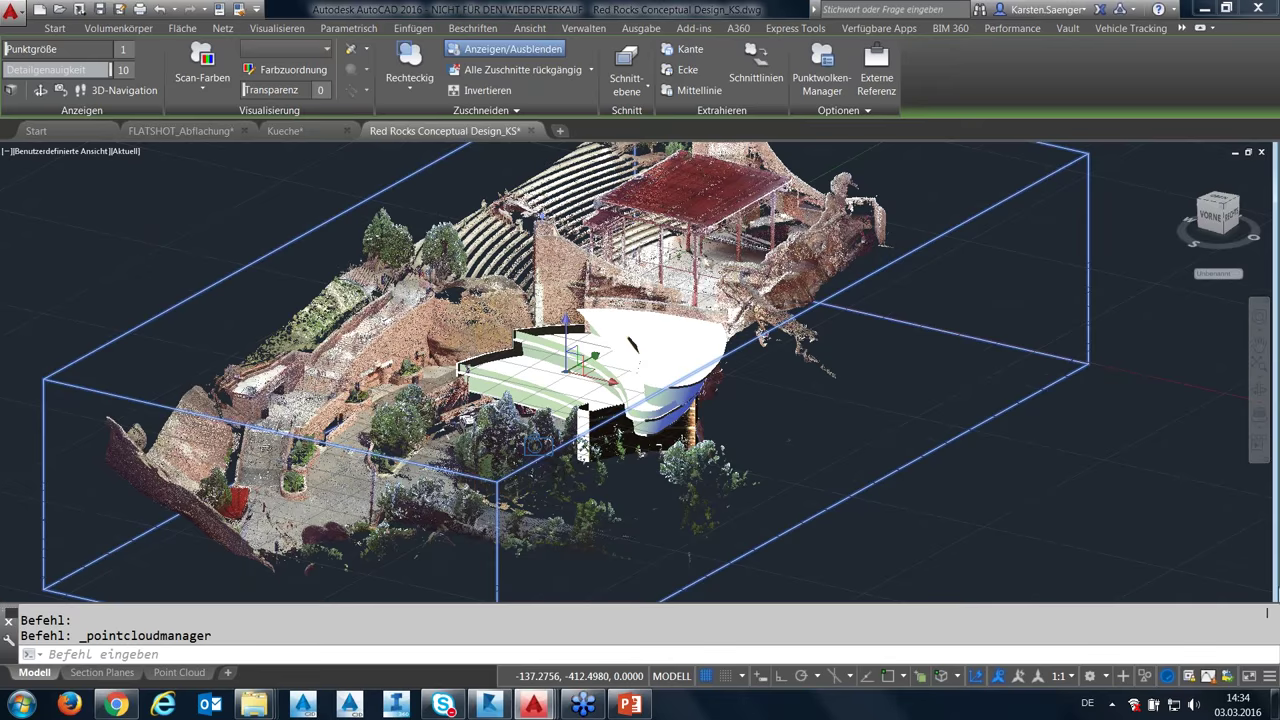
Zoom and orbit close into the rock, then reduce the point size from 5 back to 1.
{"action": "scroll", "coordinate": [427, 331], "scroll_direction": "up", "scroll_amount": 2}
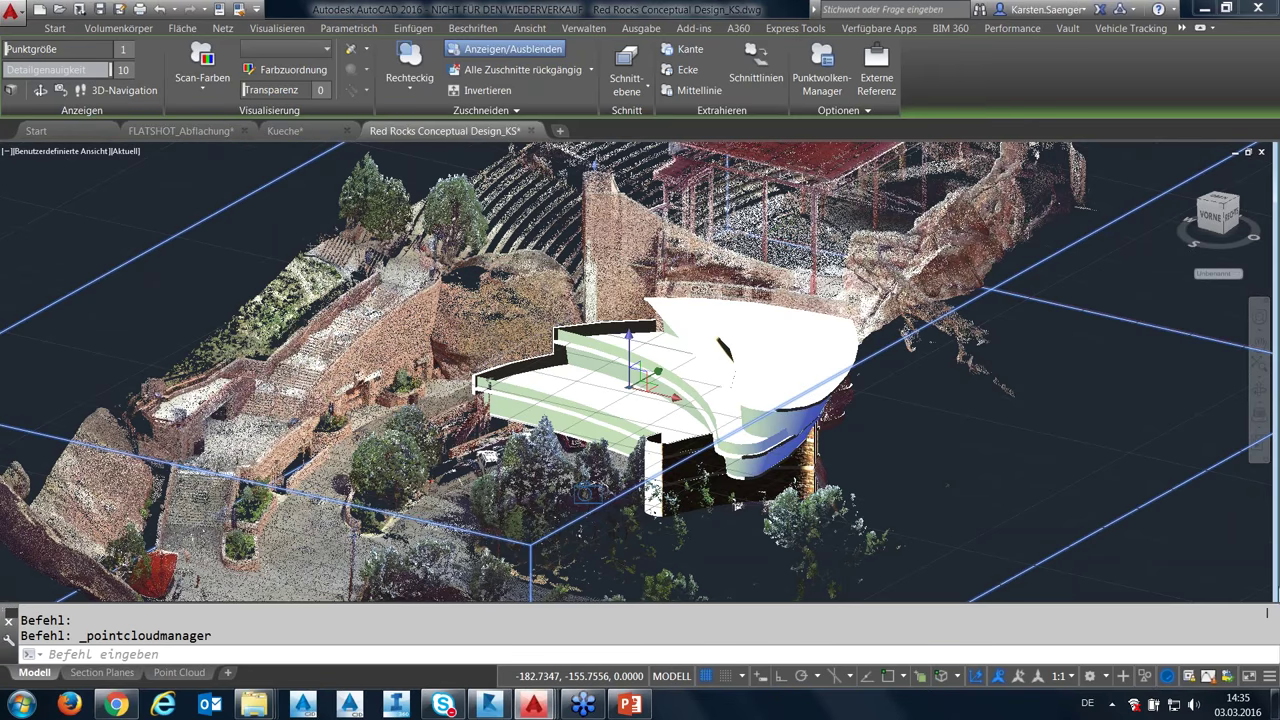
{"action": "scroll", "coordinate": [515, 215], "scroll_direction": "up", "scroll_amount": 2}
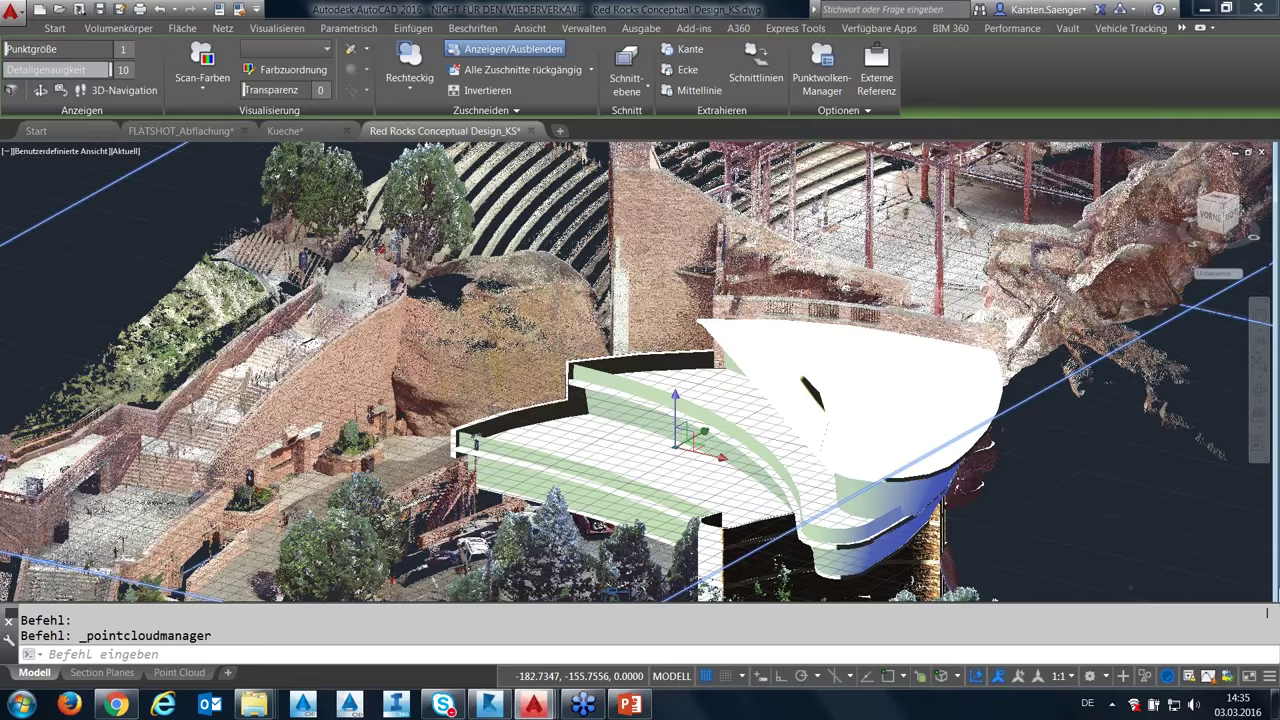
{"action": "scroll", "coordinate": [523, 253], "scroll_direction": "up", "scroll_amount": 2}
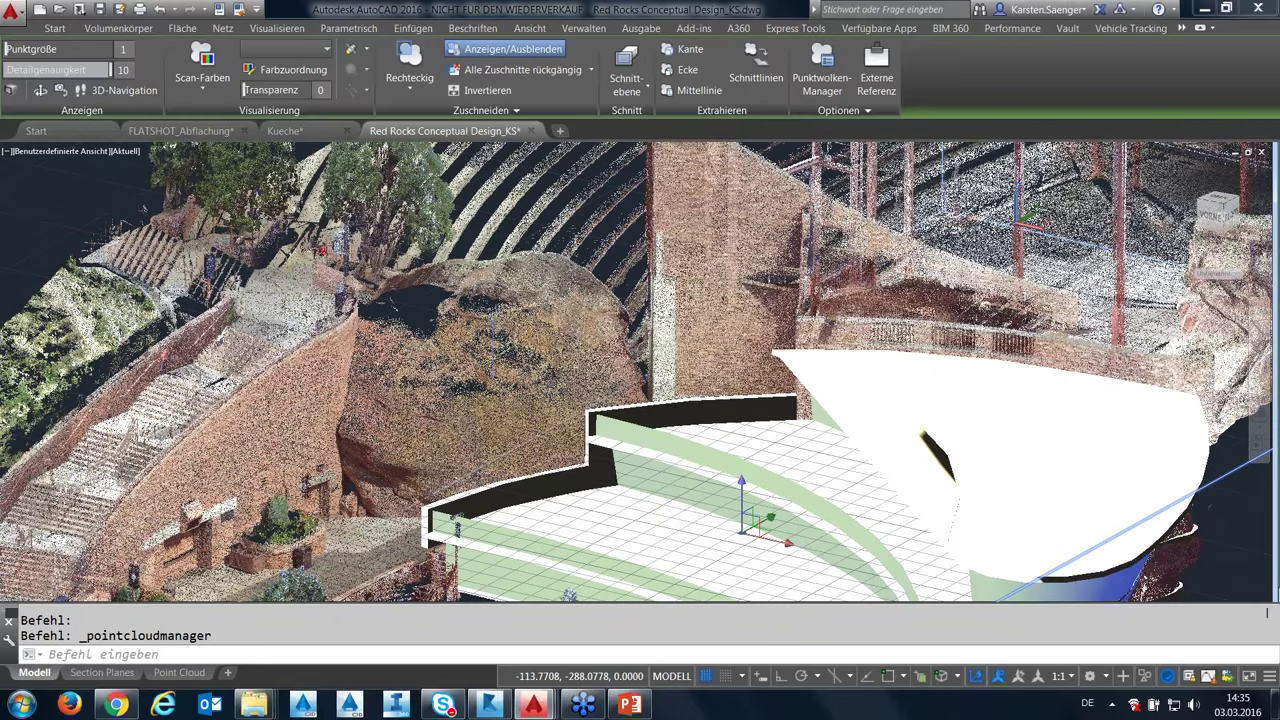
{"action": "scroll", "coordinate": [494, 352], "scroll_direction": "up", "scroll_amount": 2}
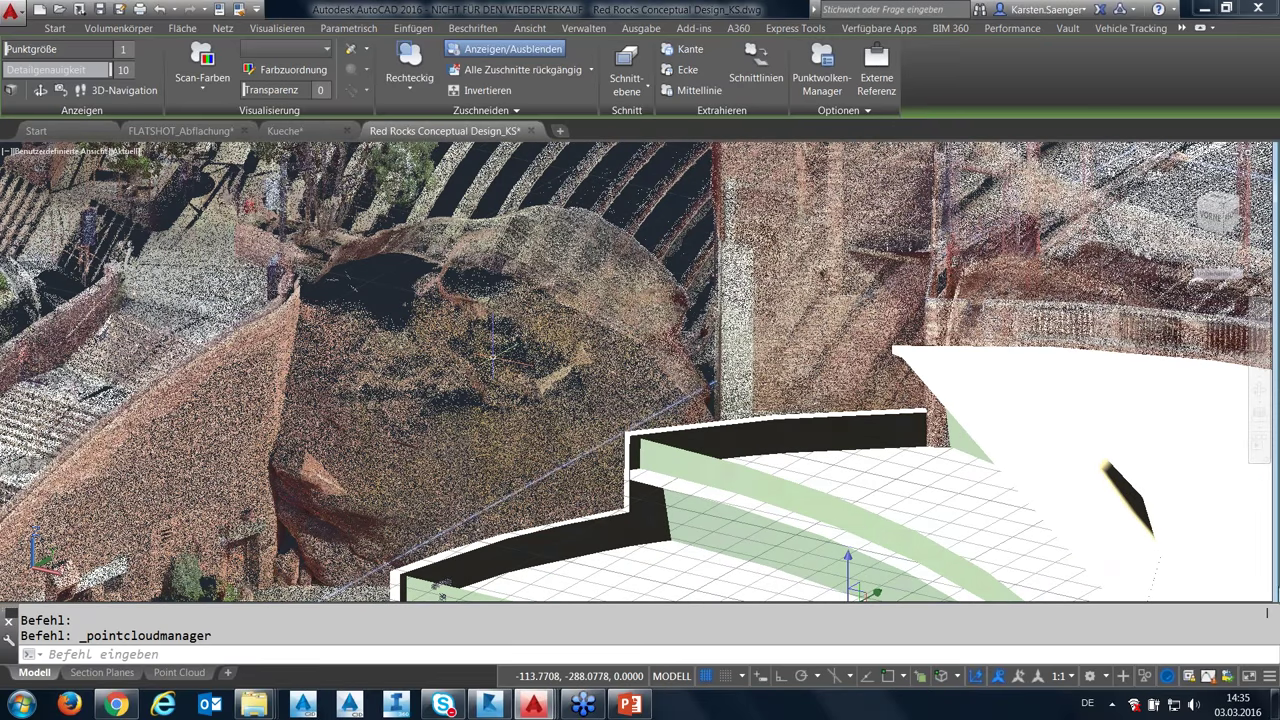
{"action": "scroll", "coordinate": [492, 357], "scroll_direction": "up", "scroll_amount": 3}
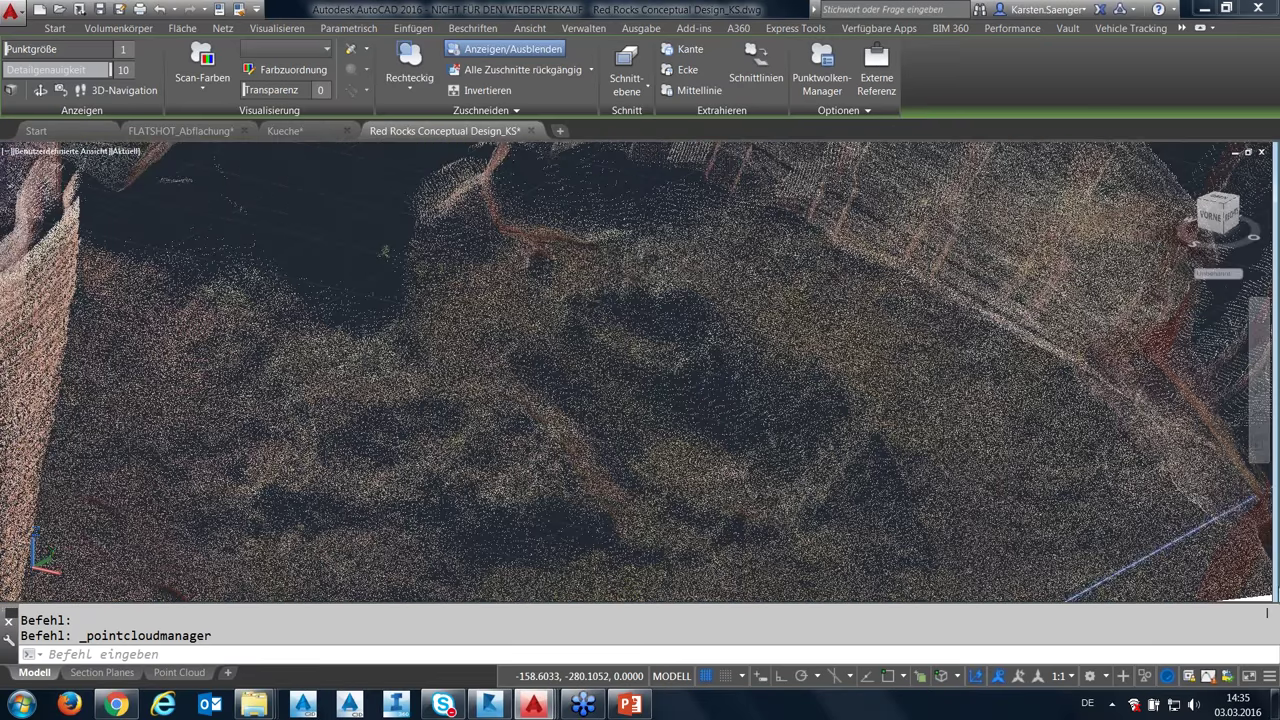
{"action": "scroll", "coordinate": [492, 357], "scroll_direction": "up", "scroll_amount": 3}
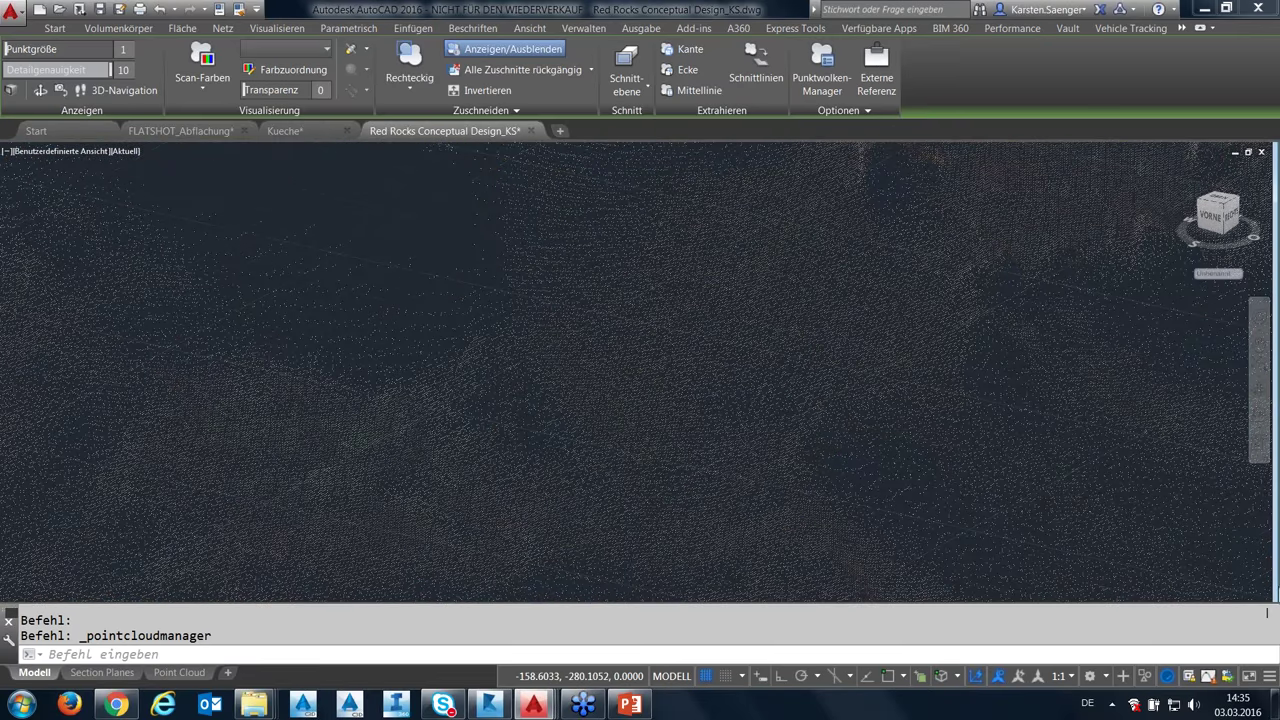
{"action": "scroll", "coordinate": [352, 311], "scroll_direction": "down", "scroll_amount": 3}
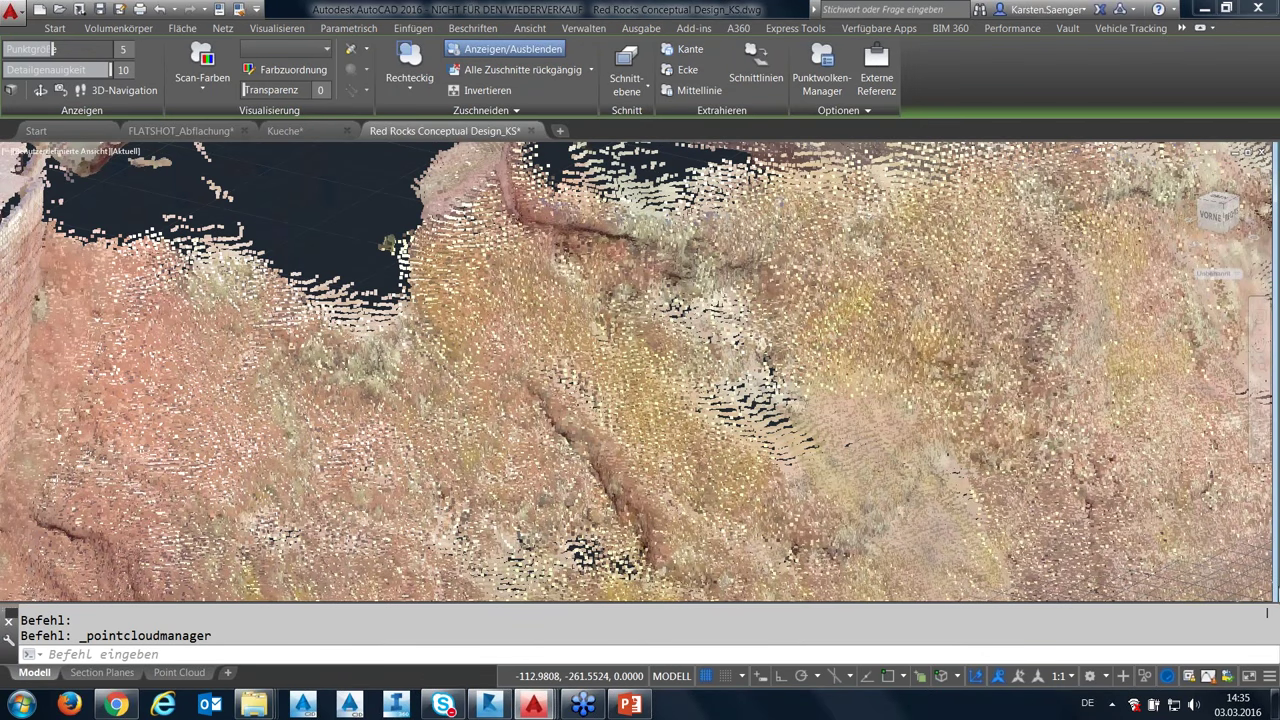
{"action": "scroll", "coordinate": [877, 363], "scroll_direction": "down", "scroll_amount": 2}
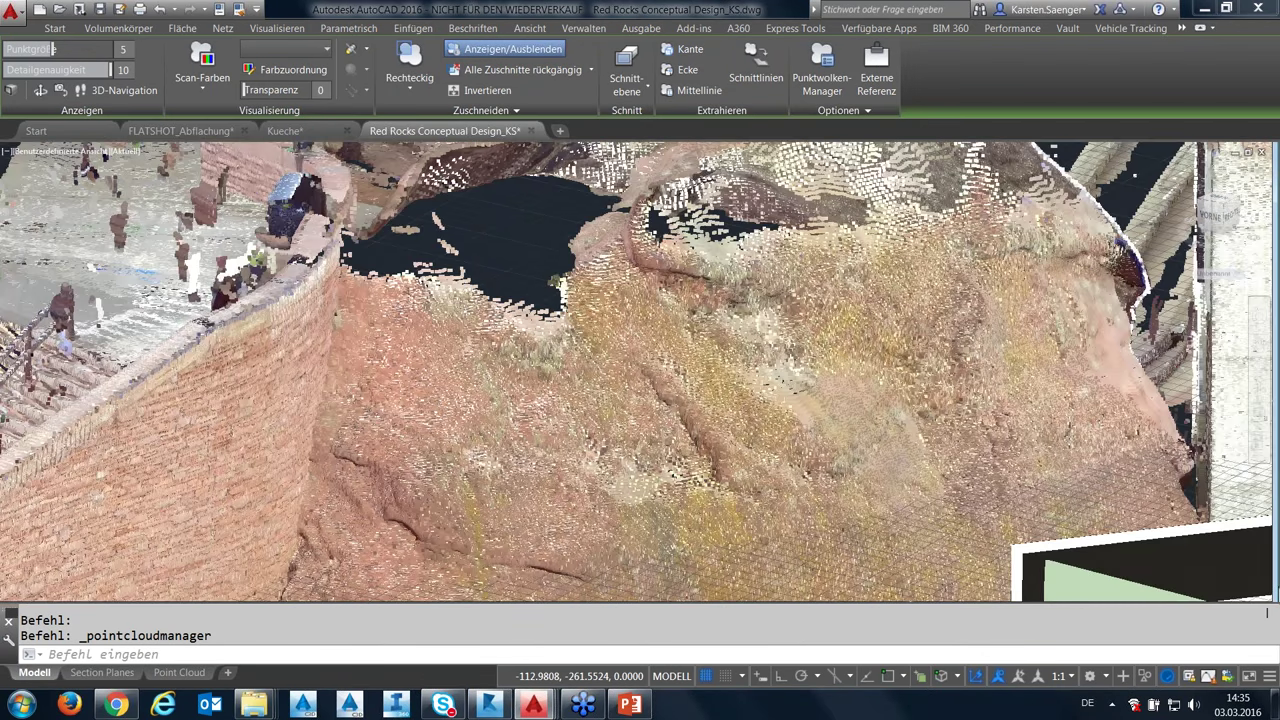
{"action": "middle_click_drag", "start_coordinate": [640, 370], "coordinate": [600, 340], "text": "shift"}
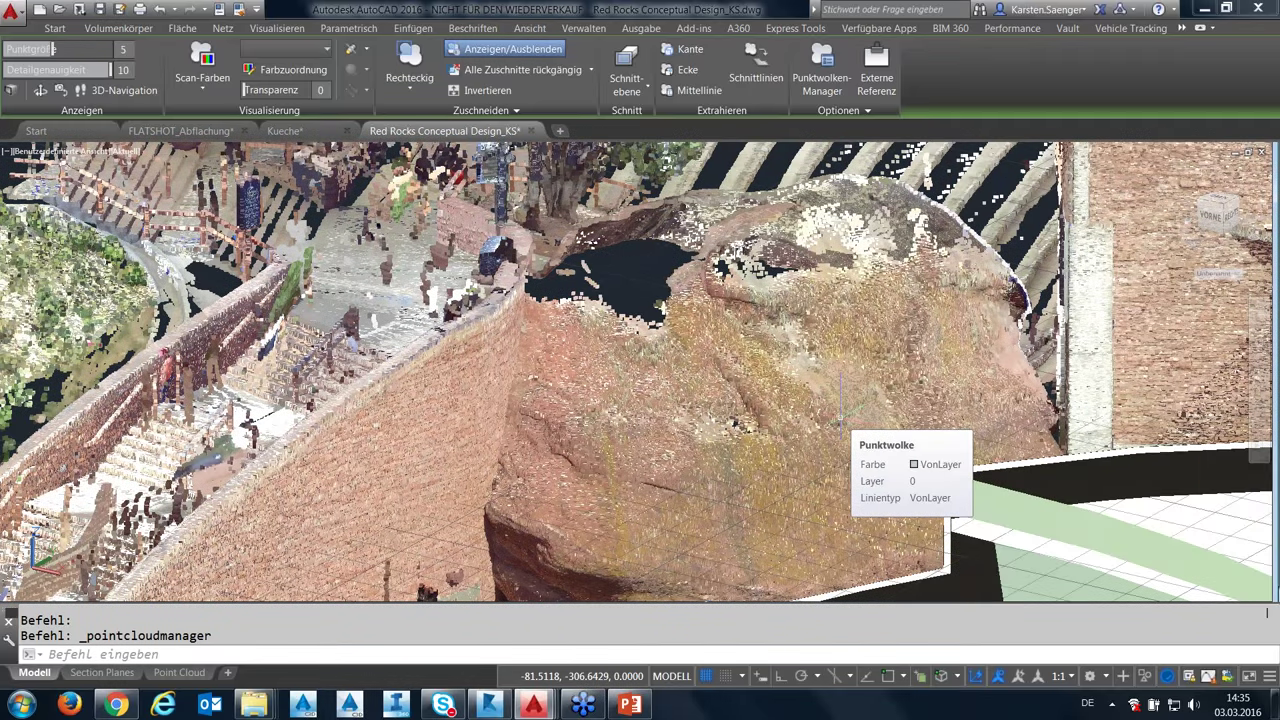
{"action": "scroll", "coordinate": [840, 410], "scroll_direction": "down", "scroll_amount": 2}
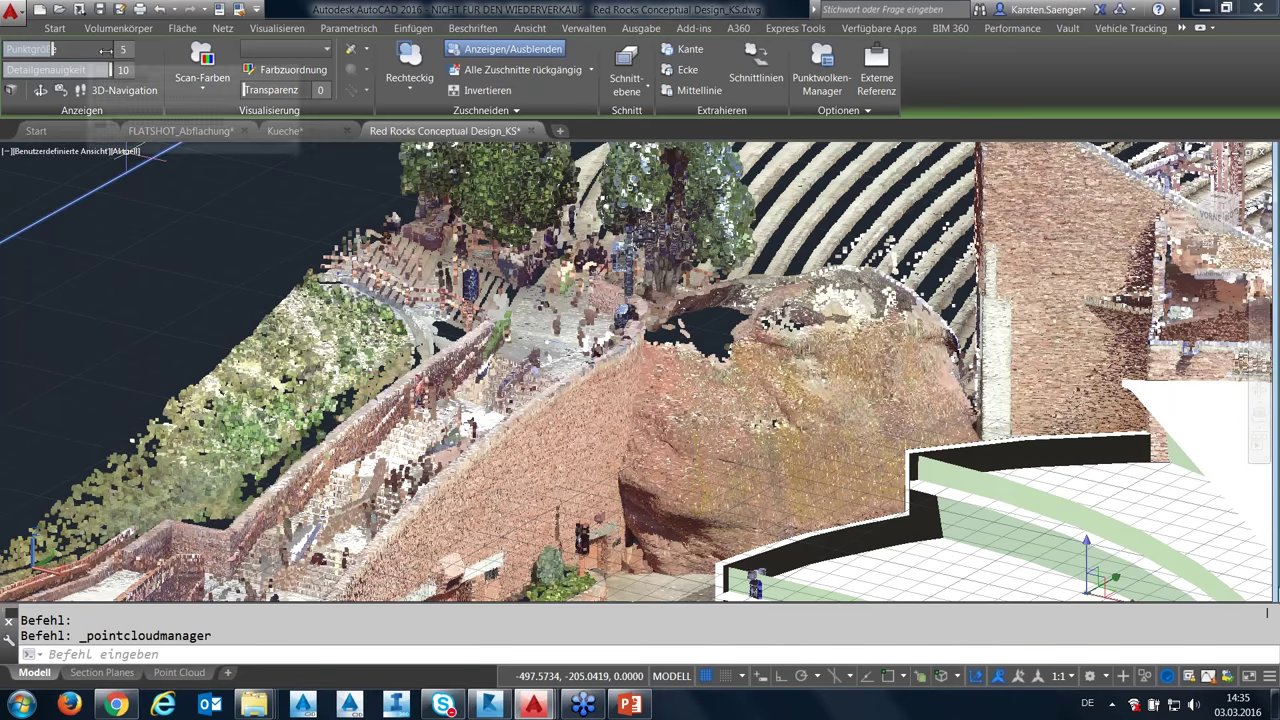
{"action": "left_click_drag", "start_coordinate": [105, 50], "coordinate": [60, 50]}
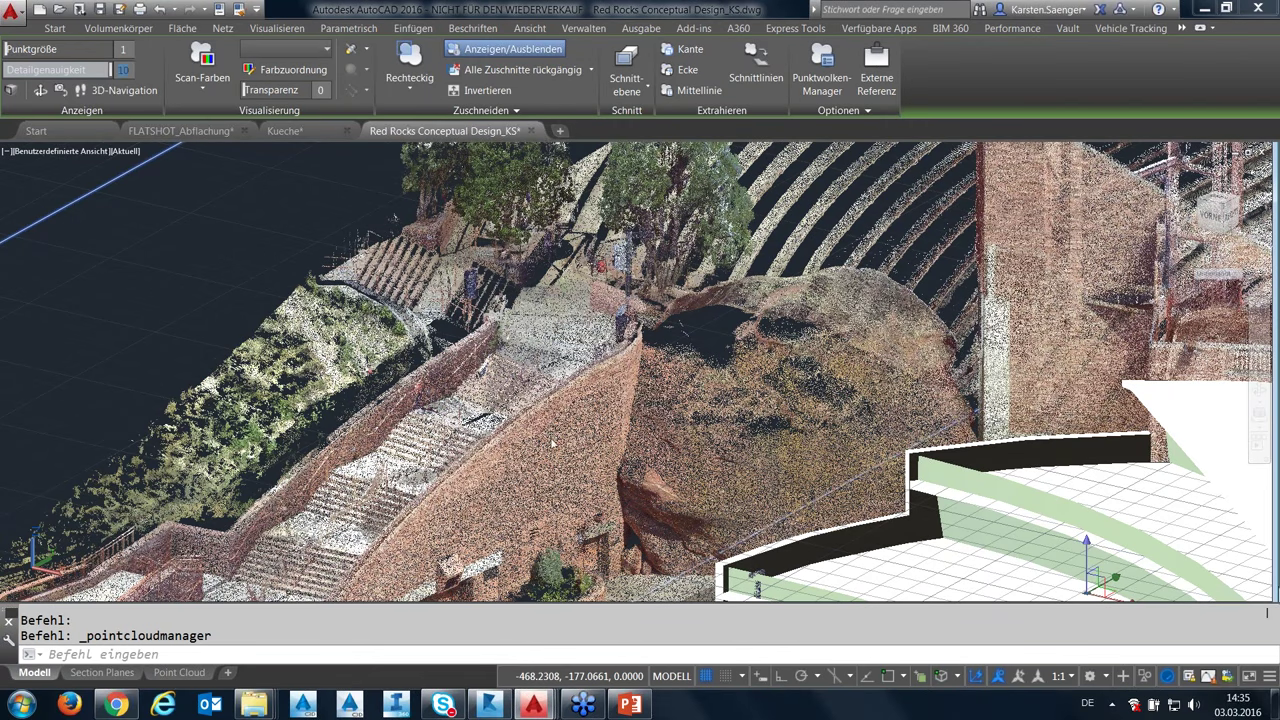
Inspect the cloud at reduced detail level, then drag the detail level back up to 10.
{"action": "mouse_move", "coordinate": [124, 70]}
{"action": "type", "text": "0"}
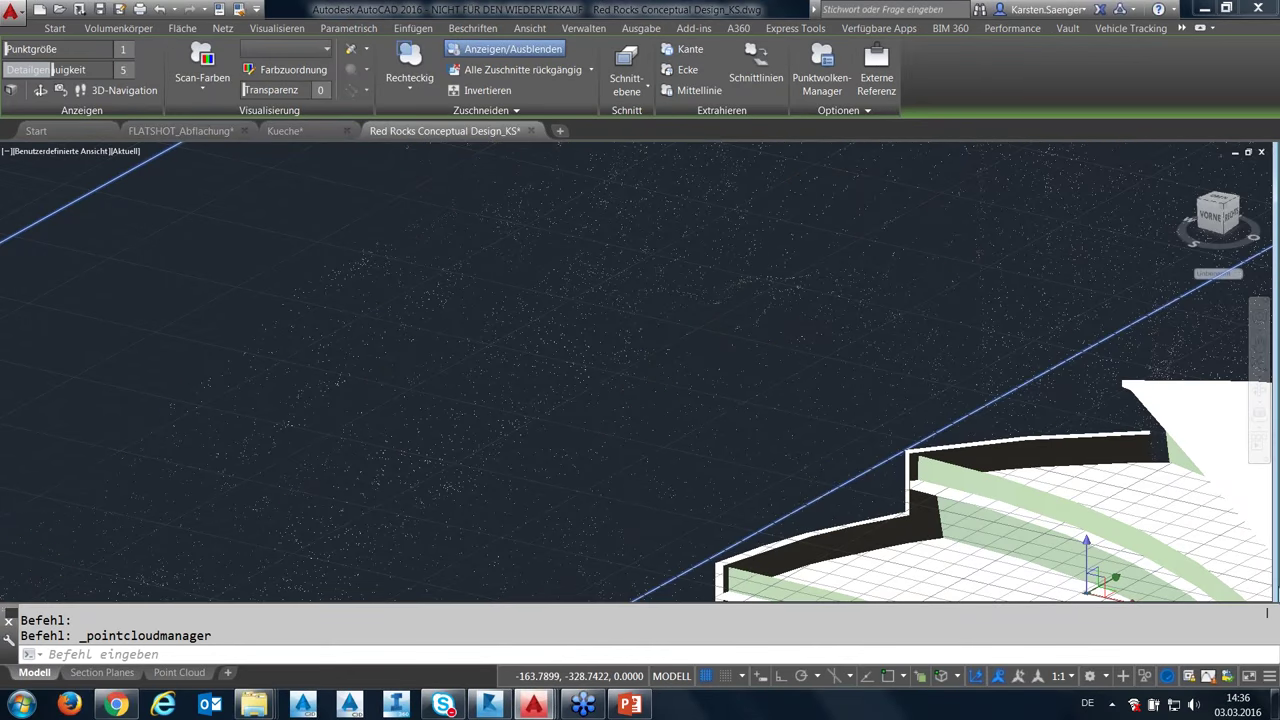
{"action": "scroll", "coordinate": [644, 399], "scroll_direction": "down", "scroll_amount": 3}
{"action": "scroll", "coordinate": [644, 399], "scroll_direction": "down", "scroll_amount": 2}
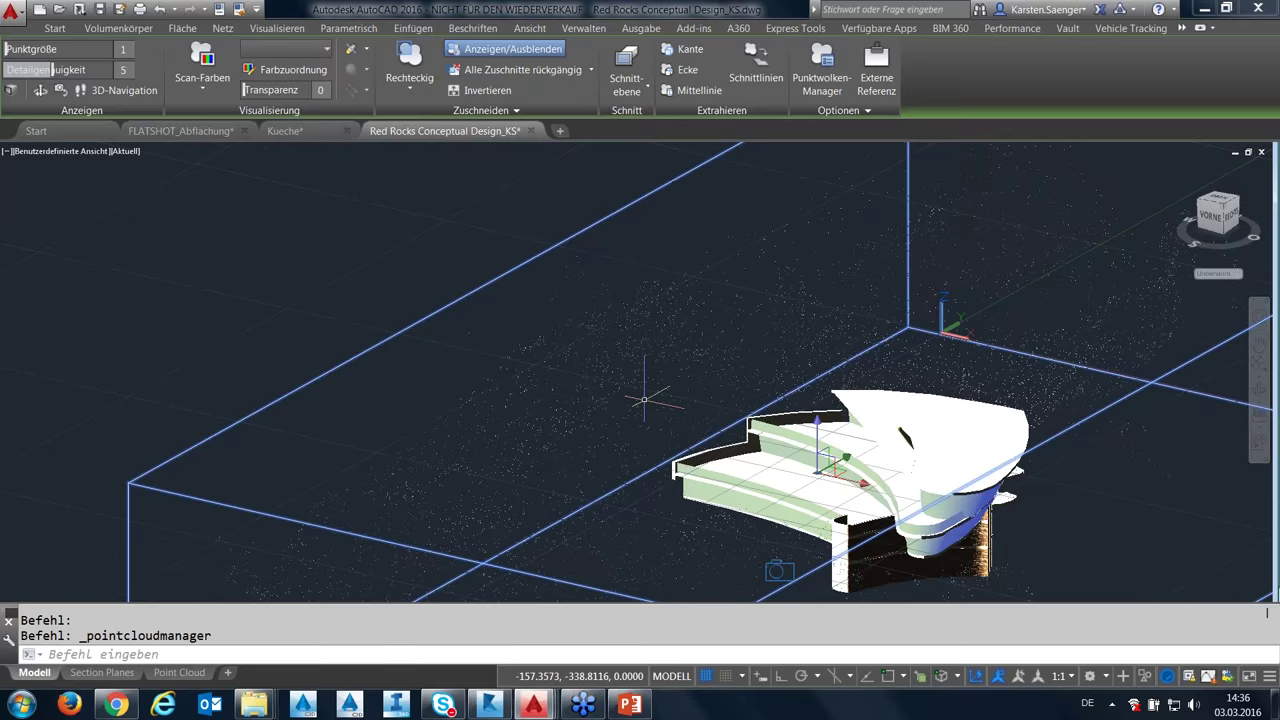
{"action": "scroll", "coordinate": [644, 399], "scroll_direction": "down", "scroll_amount": 2}
{"action": "scroll", "coordinate": [620, 385], "scroll_direction": "up", "scroll_amount": 2}
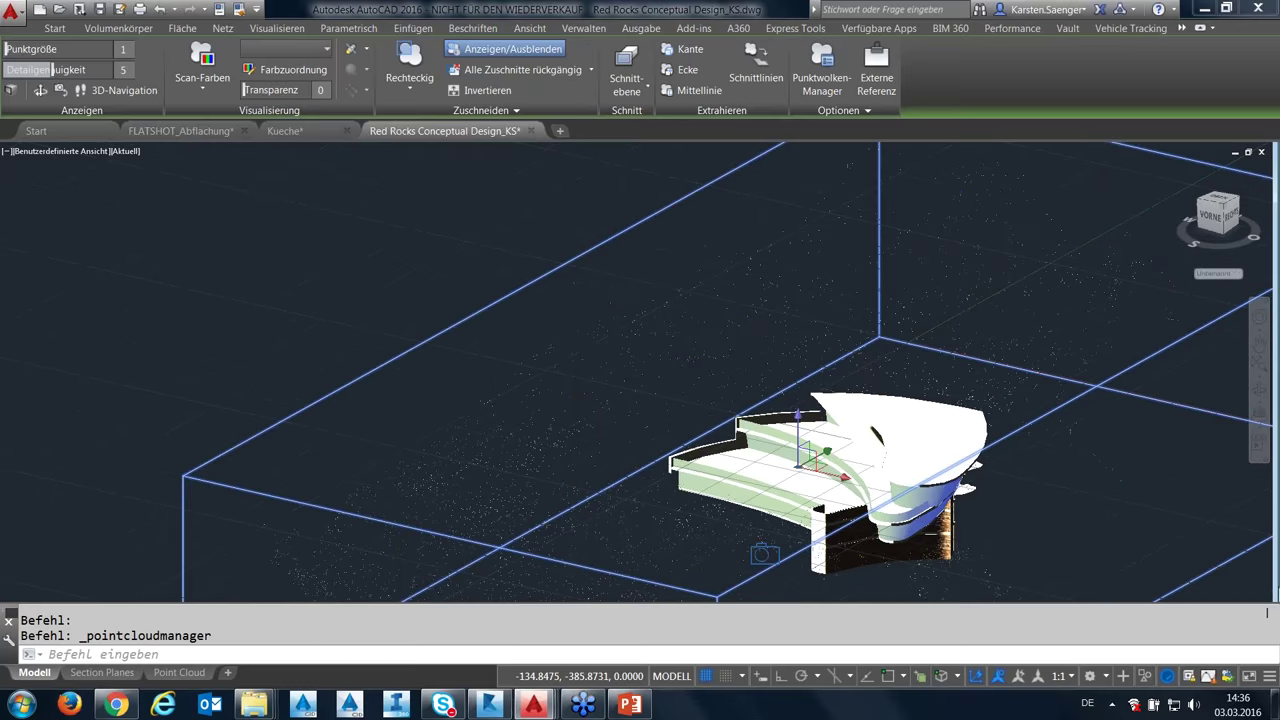
{"action": "scroll", "coordinate": [633, 420], "scroll_direction": "up", "scroll_amount": 2}
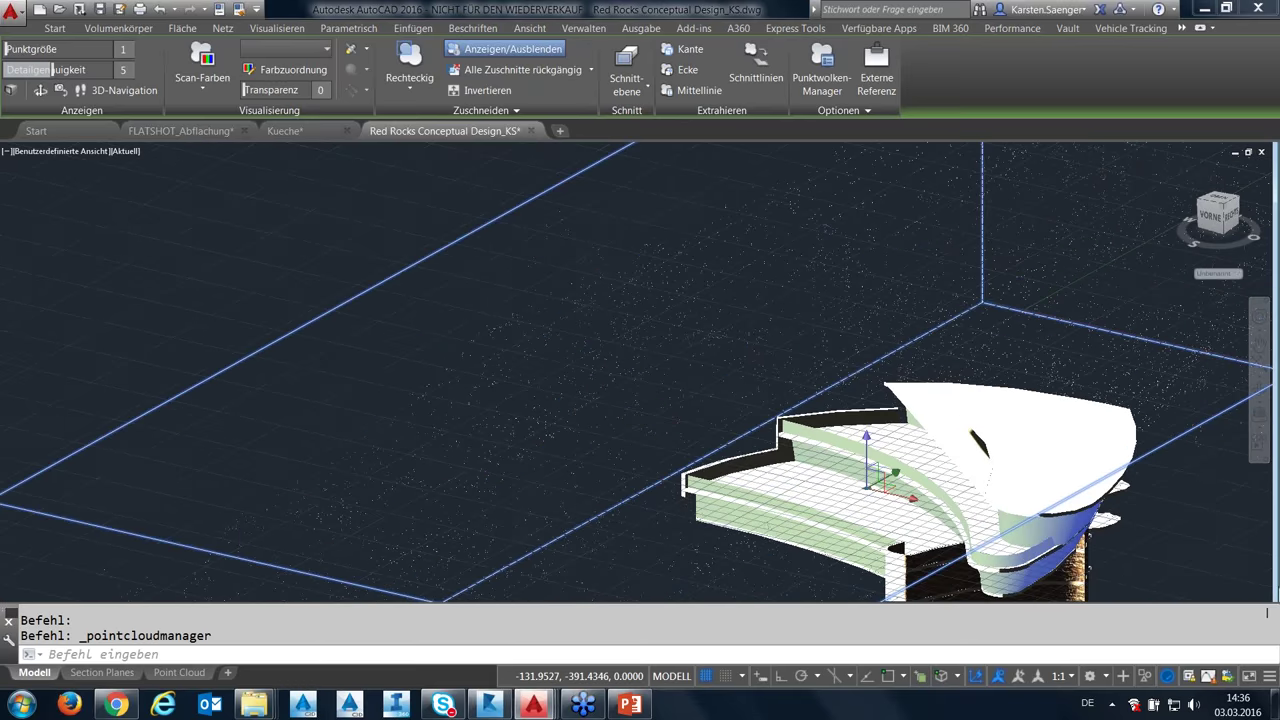
{"action": "scroll", "coordinate": [638, 416], "scroll_direction": "up", "scroll_amount": 2}
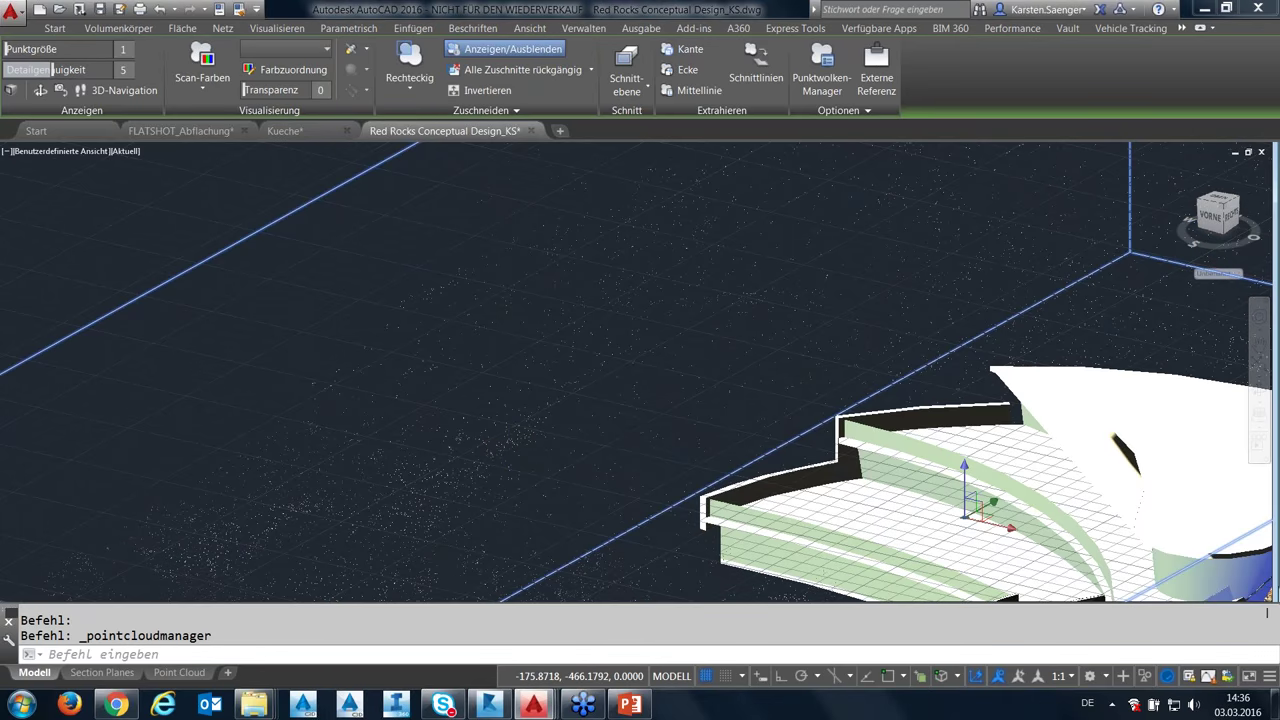
{"action": "scroll", "coordinate": [520, 450], "scroll_direction": "up", "scroll_amount": 2}
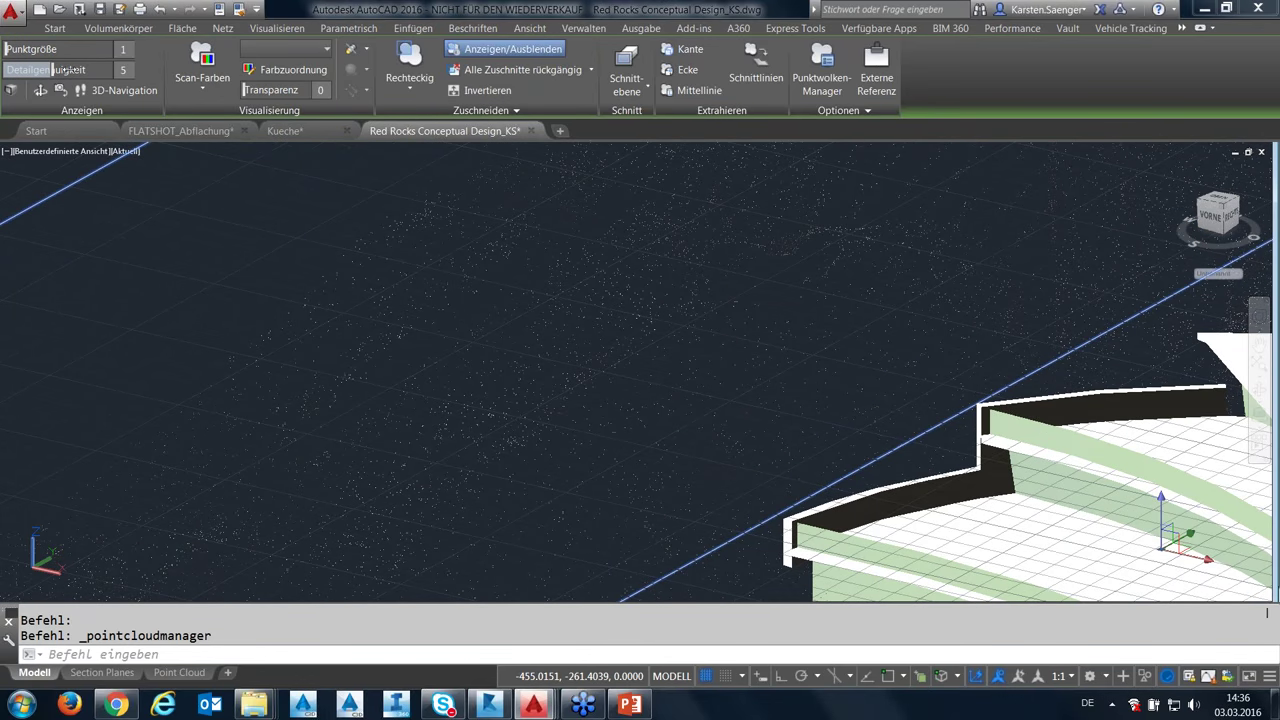
{"action": "left_click", "coordinate": [65, 70]}
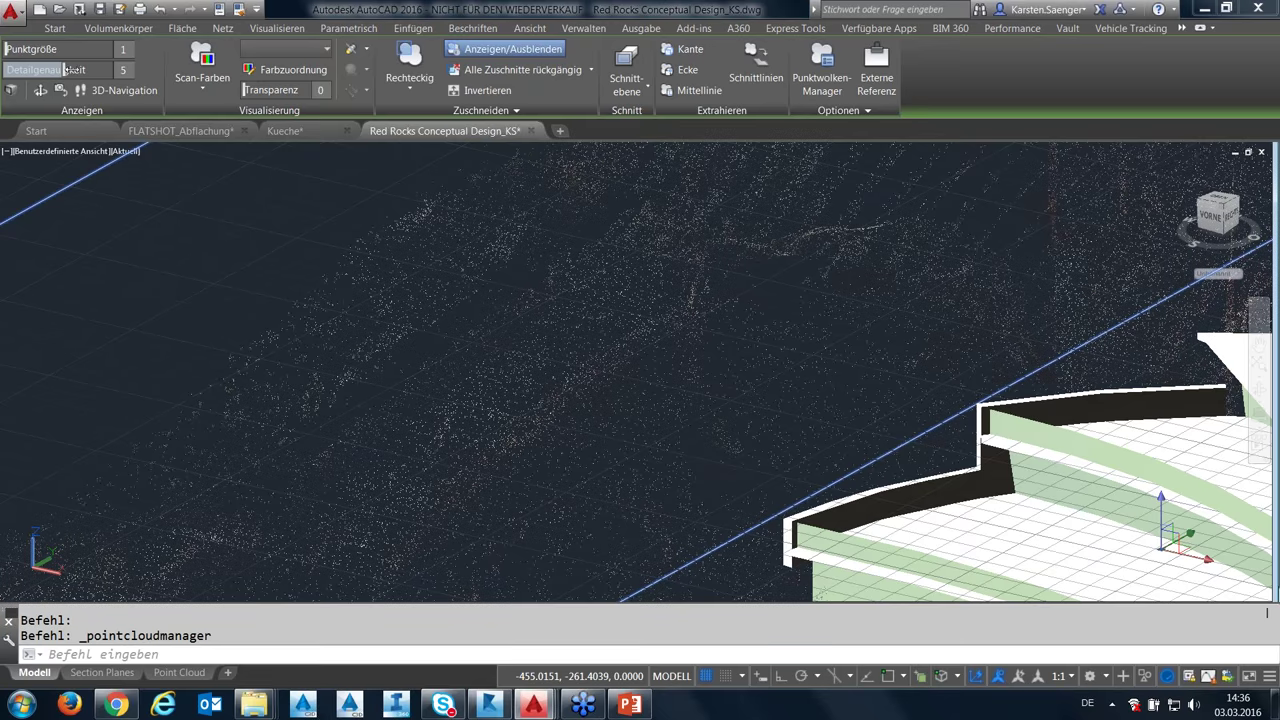
{"action": "left_click_drag", "start_coordinate": [66, 70], "coordinate": [131, 70]}
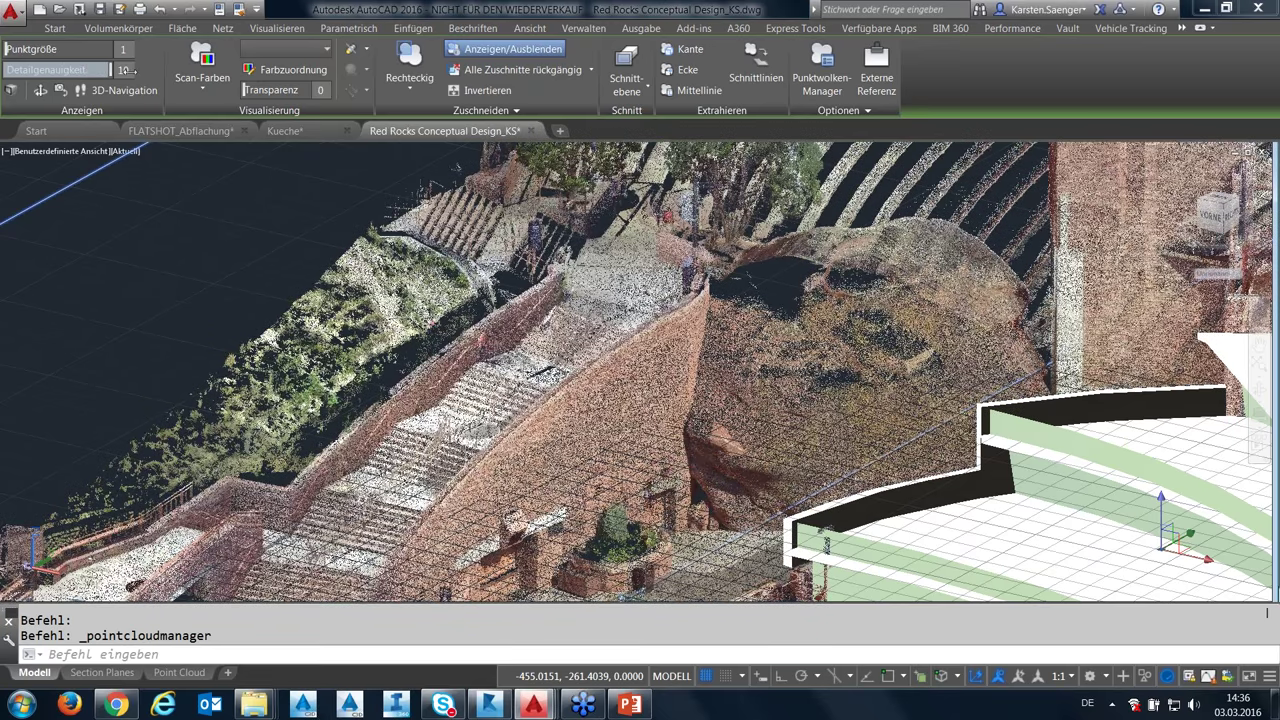
Orbit freely in 3D navigation to tilt the view toward the stairs and stage.
{"action": "left_click", "coordinate": [13, 93]}
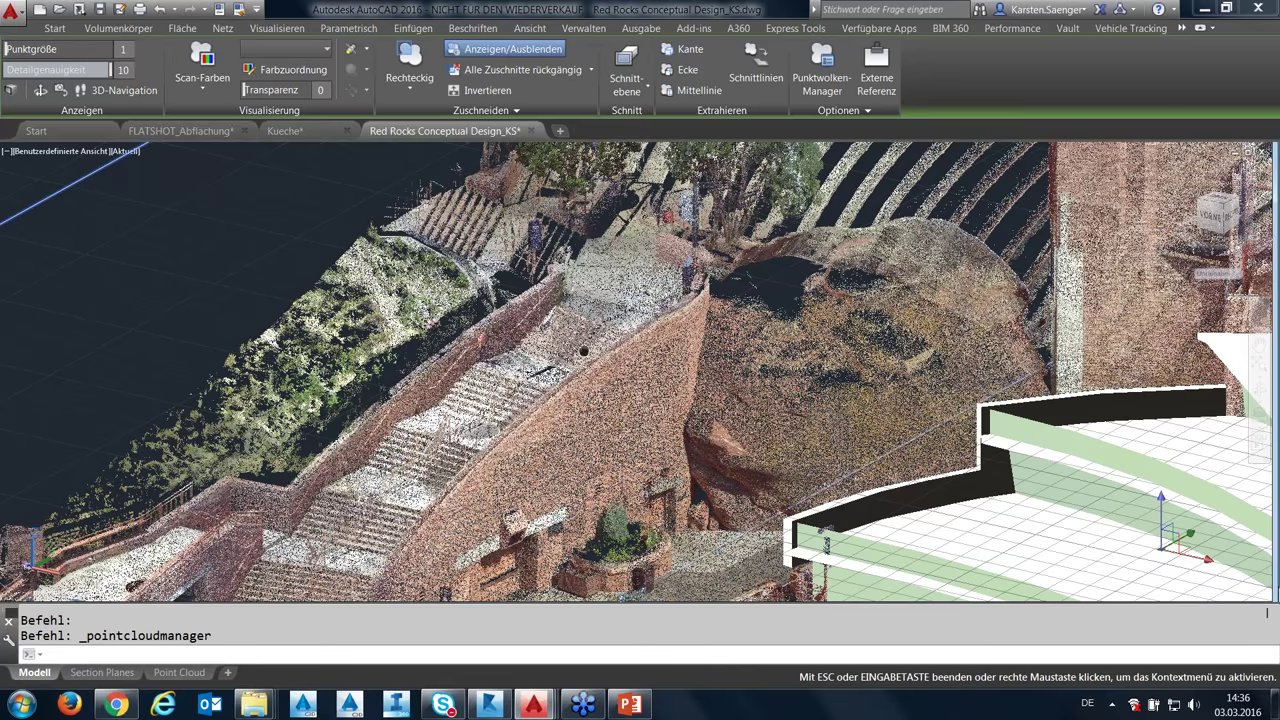
{"action": "left_click_drag", "start_coordinate": [584, 351], "coordinate": [540, 250]}
{"action": "mouse_move", "coordinate": [590, 350]}
{"action": "left_mouse_down"}
{"action": "mouse_move", "coordinate": [578, 333]}
{"action": "mouse_move", "coordinate": [845, 545]}
{"action": "left_mouse_up"}
{"action": "key", "text": "Escape"}
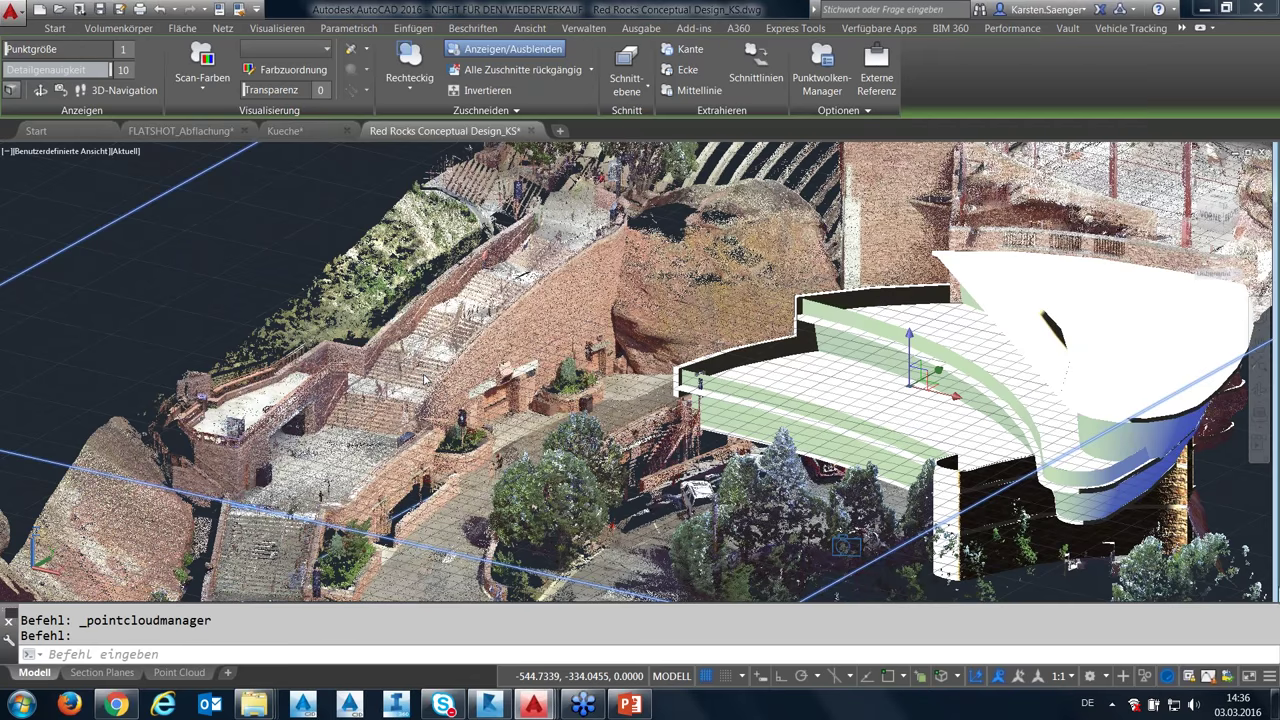
Switch the view to perspective projection and pan and zoom around the site.
{"action": "left_click", "coordinate": [133, 151]}
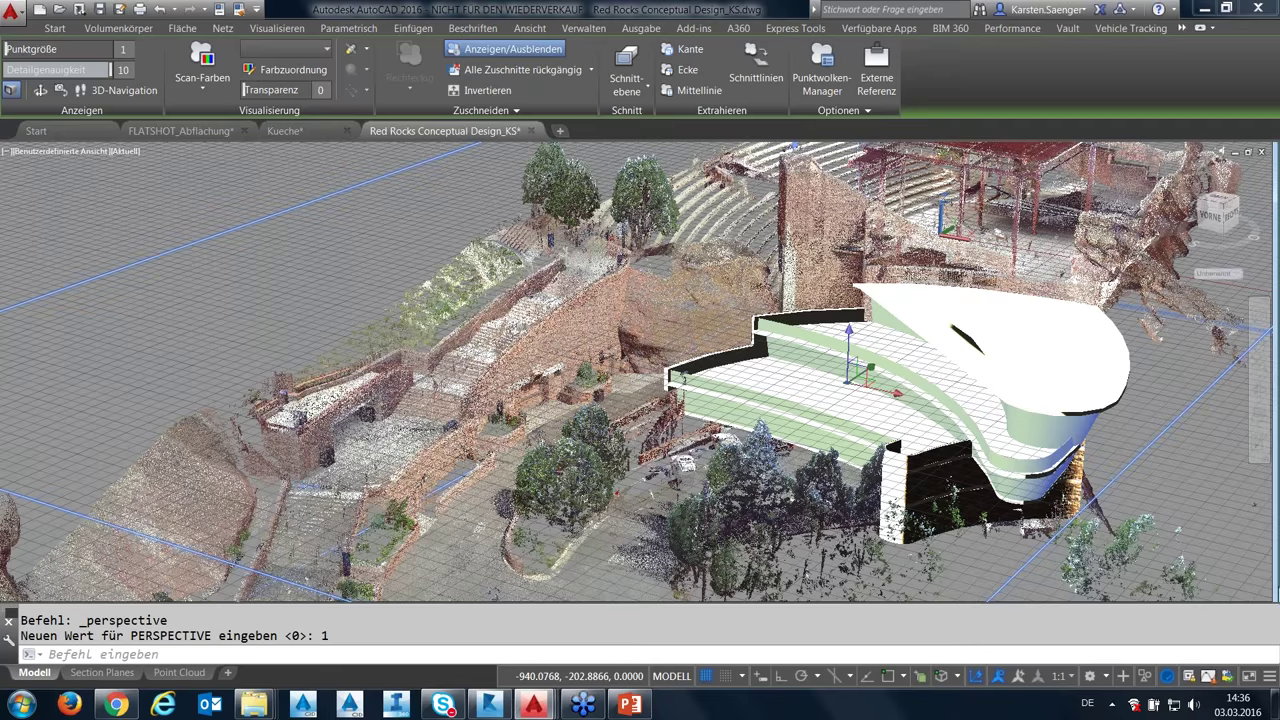
{"action": "middle_click_drag", "start_coordinate": [622, 399], "coordinate": [582, 336]}
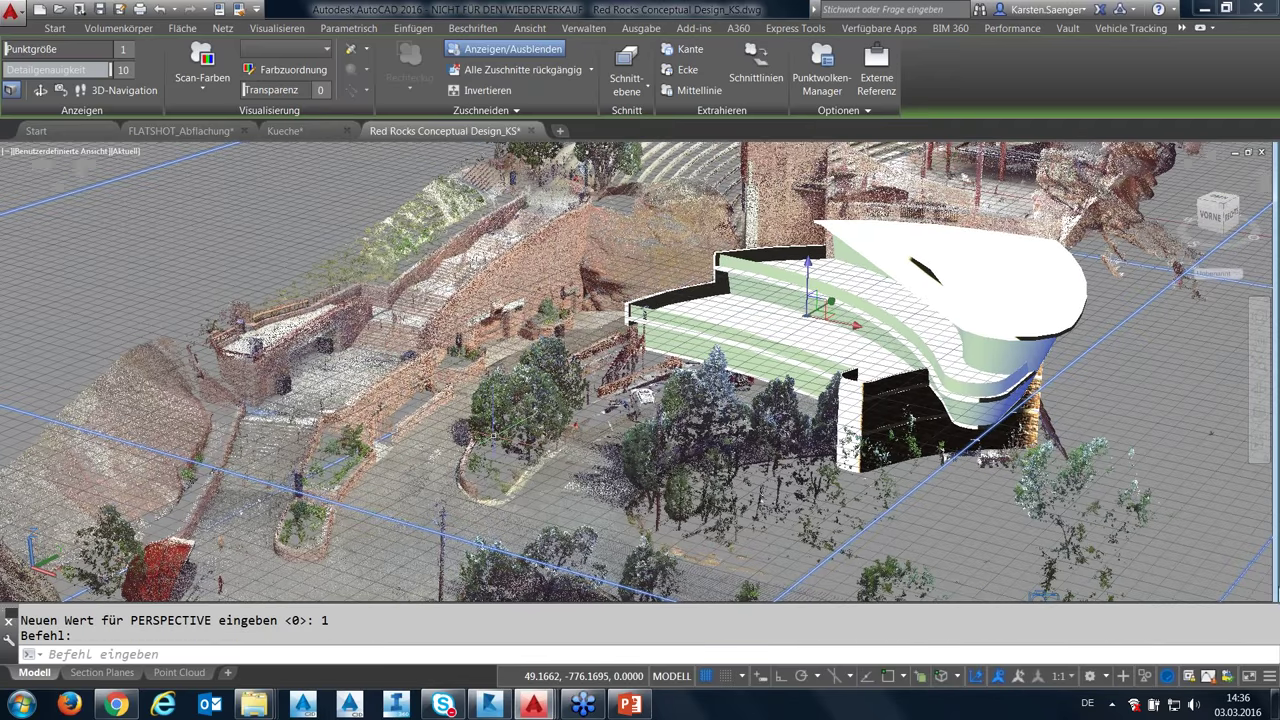
{"action": "scroll", "coordinate": [620, 300], "scroll_direction": "up", "scroll_amount": 1}
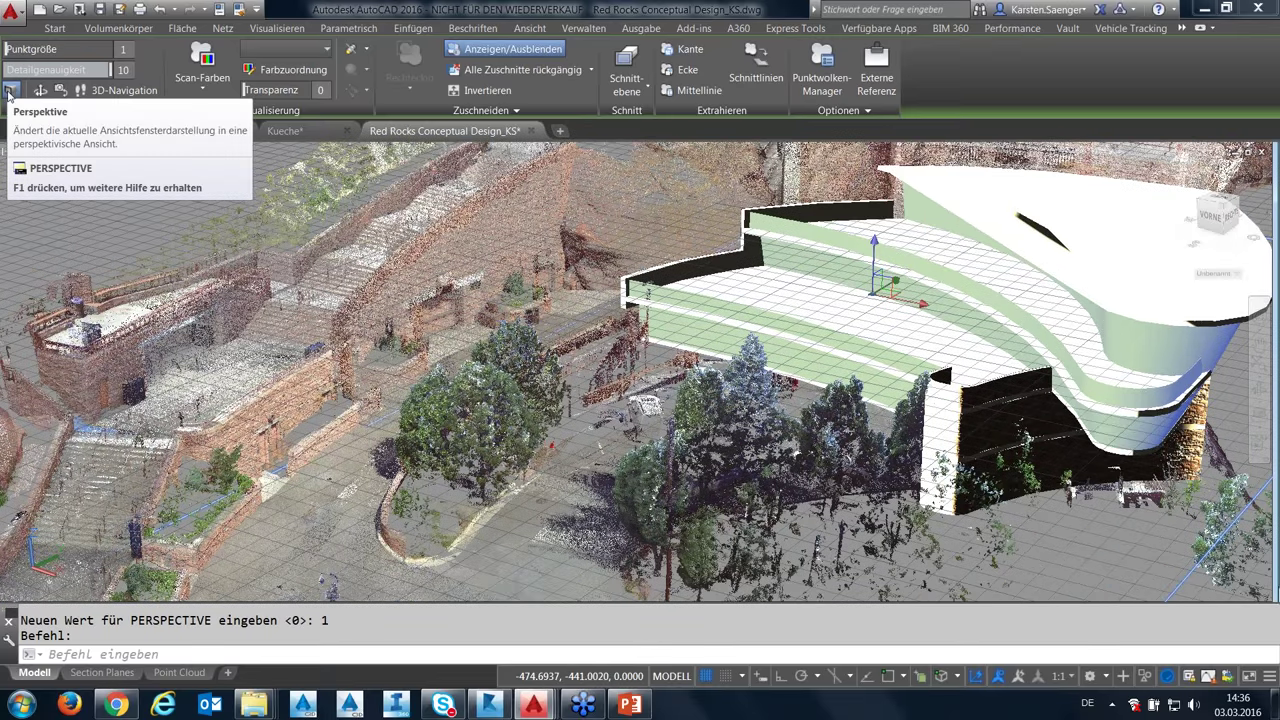
{"action": "scroll", "coordinate": [237, 296], "scroll_direction": "up", "scroll_amount": 1}
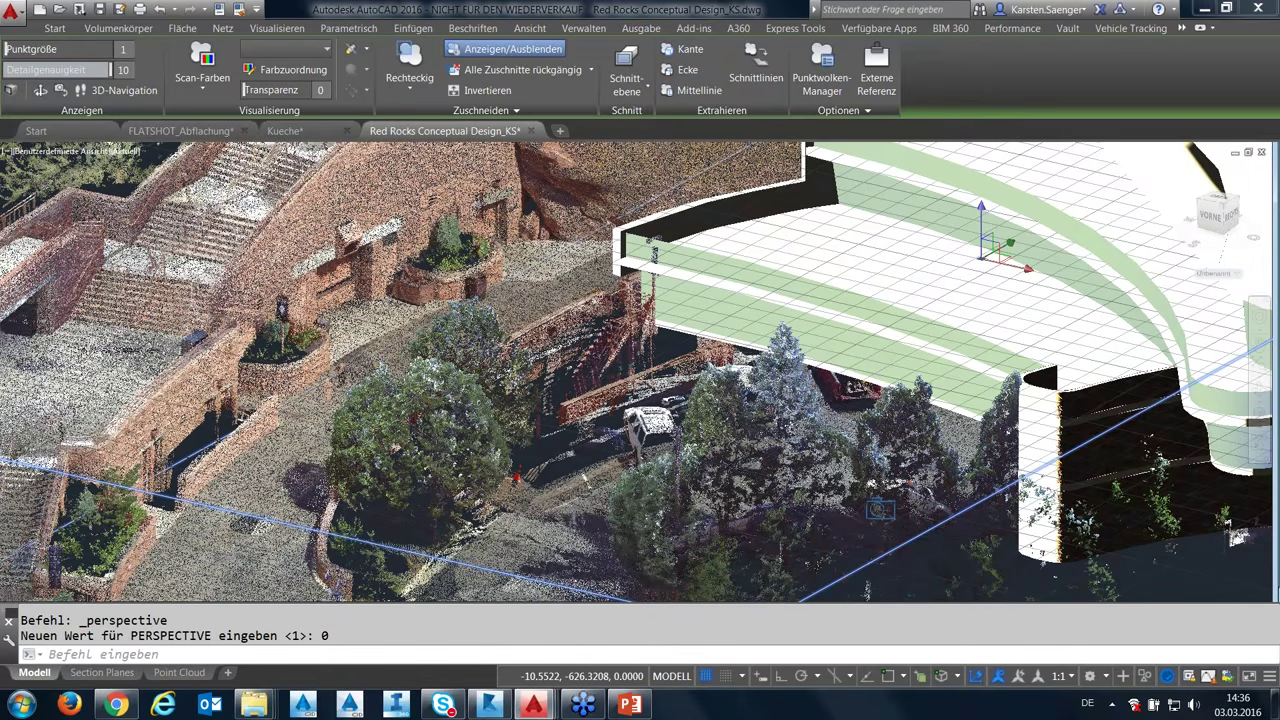
{"action": "scroll", "coordinate": [880, 509], "scroll_direction": "down", "scroll_amount": 2}
{"action": "scroll", "coordinate": [458, 338], "scroll_direction": "down", "scroll_amount": 2}
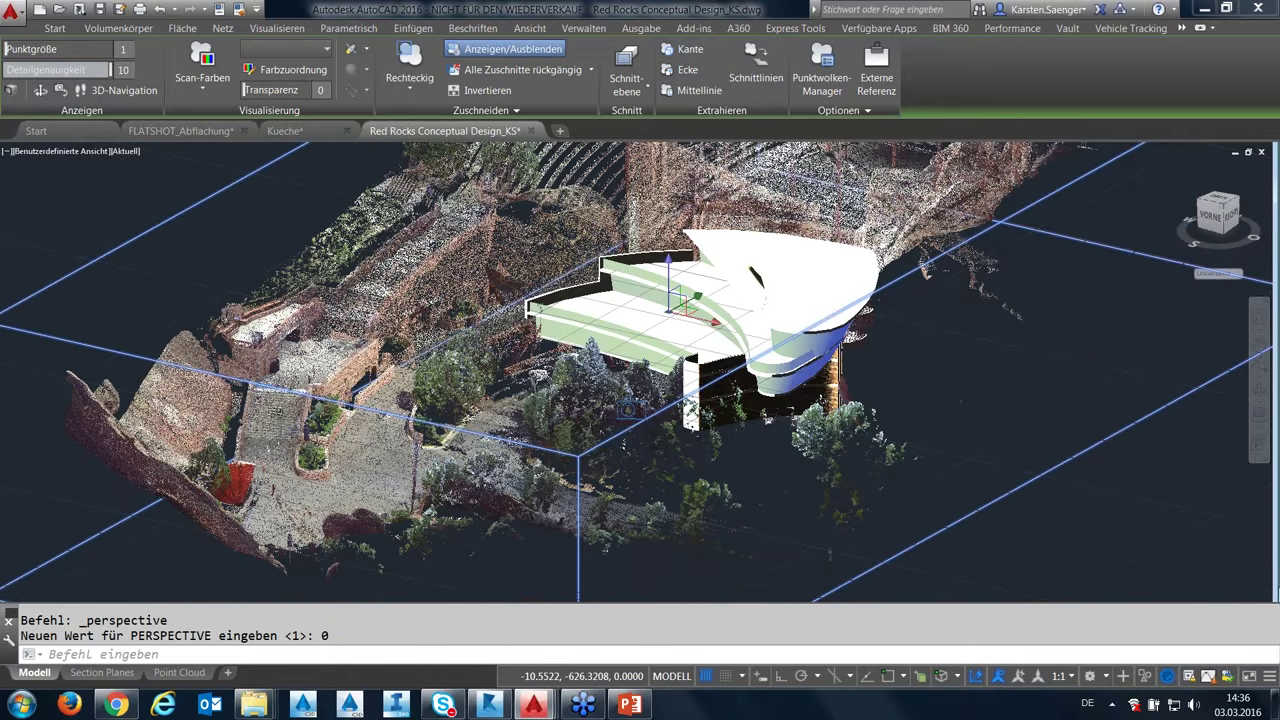
Orbit the whole site left and right so the stage swings into view.
{"action": "mouse_move", "coordinate": [458, 338]}
{"action": "middle_mouse_down", "text": "shift"}
{"action": "mouse_move", "coordinate": [462, 407]}
{"action": "mouse_move", "coordinate": [475, 326]}
{"action": "middle_mouse_up", "text": "shift"}
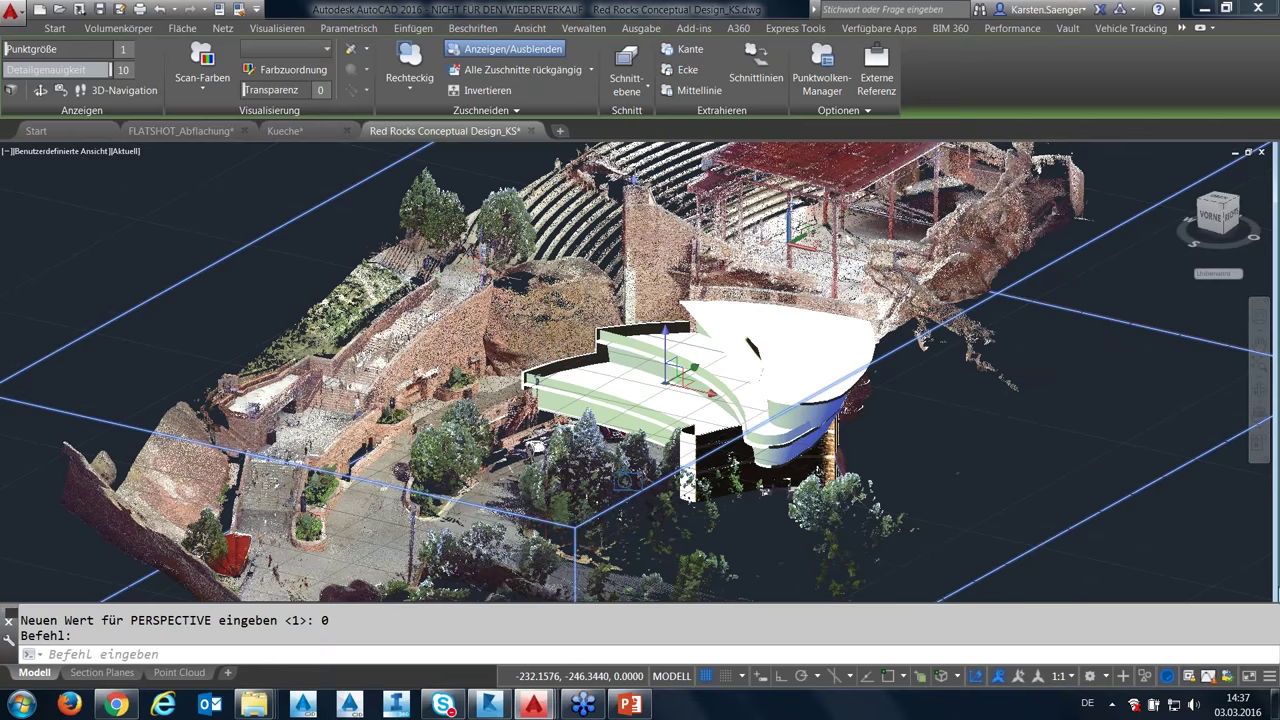
{"action": "mouse_move", "coordinate": [482, 280]}
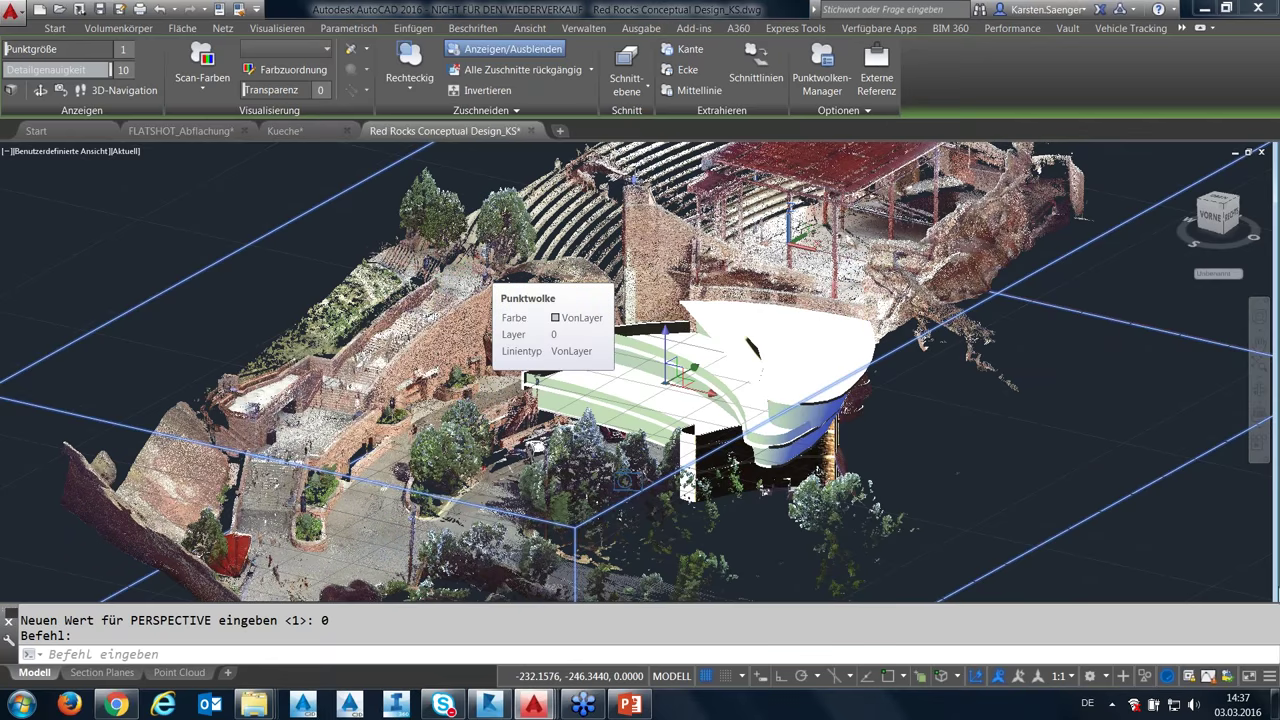
{"action": "middle_click_drag", "start_coordinate": [623, 480], "coordinate": [434, 480], "text": "shift"}
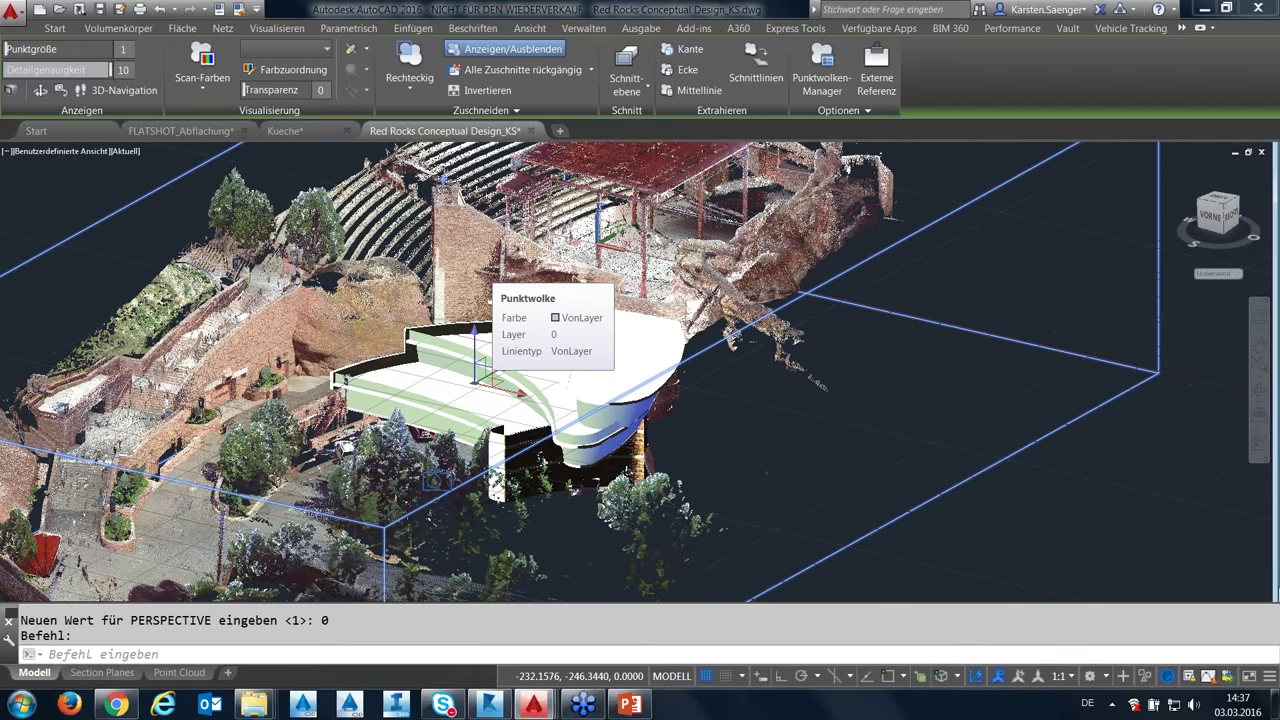
{"action": "middle_click_drag", "start_coordinate": [470, 278], "coordinate": [372, 296], "text": "shift"}
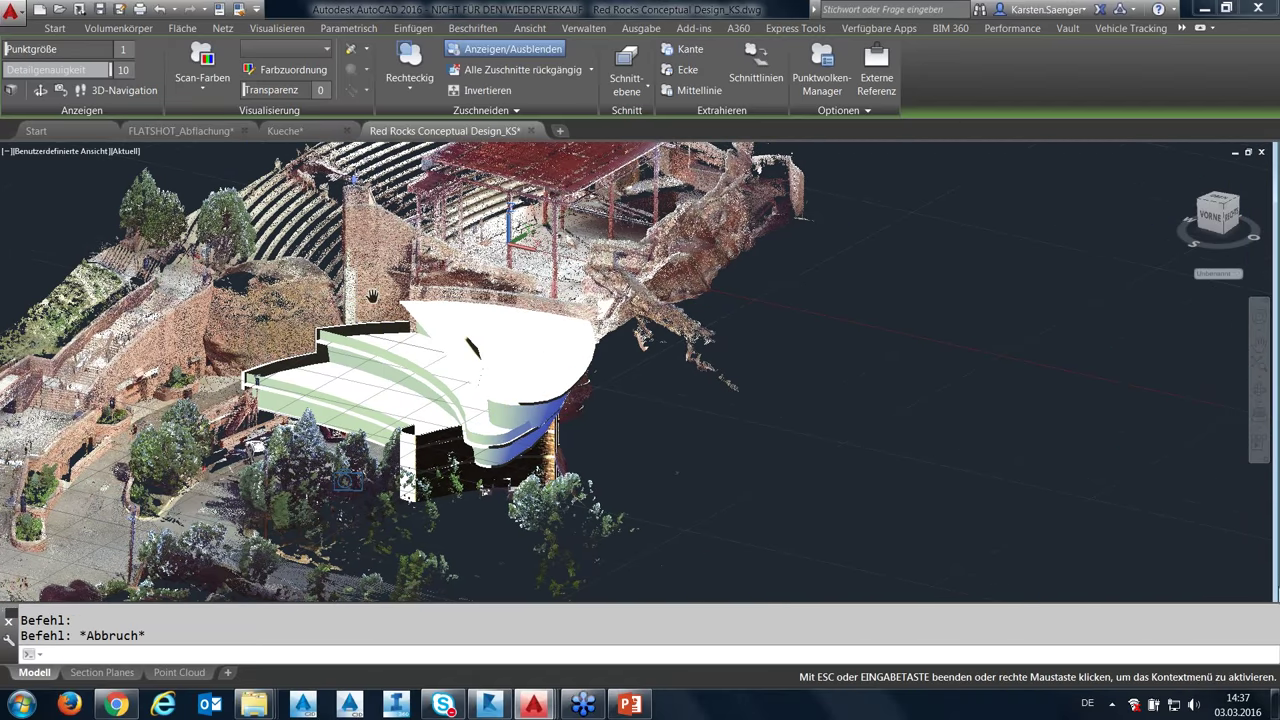
{"action": "middle_click_drag", "start_coordinate": [467, 293], "coordinate": [560, 293], "text": "shift"}
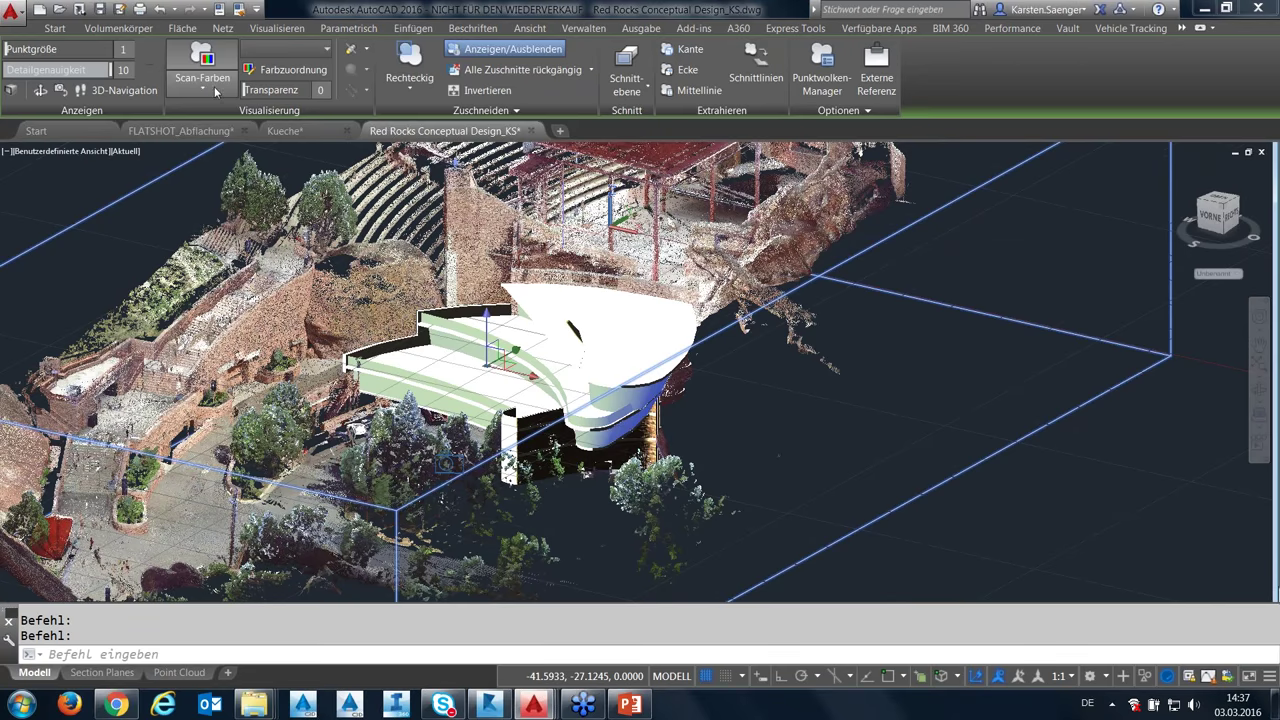
Try colouring the point cloud by object colour, normals and intensity, finally settling on elevation.
{"action": "left_click", "coordinate": [210, 88]}
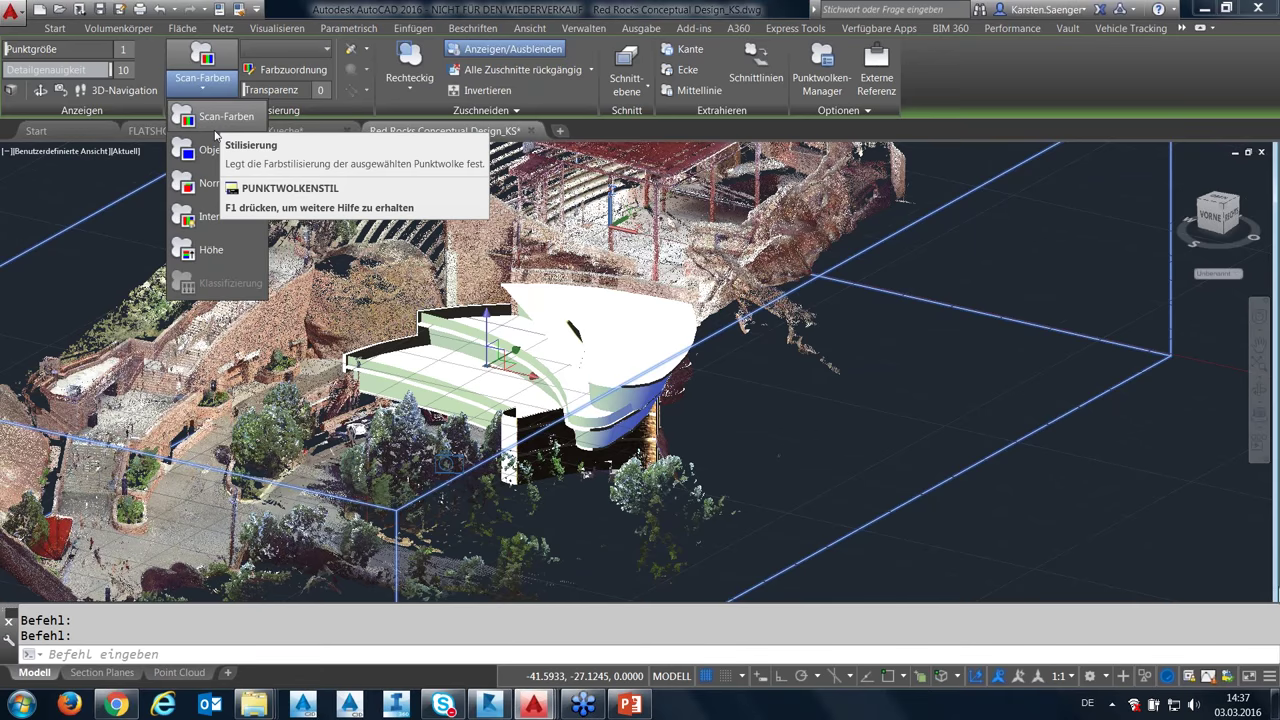
{"action": "left_click", "coordinate": [213, 128]}
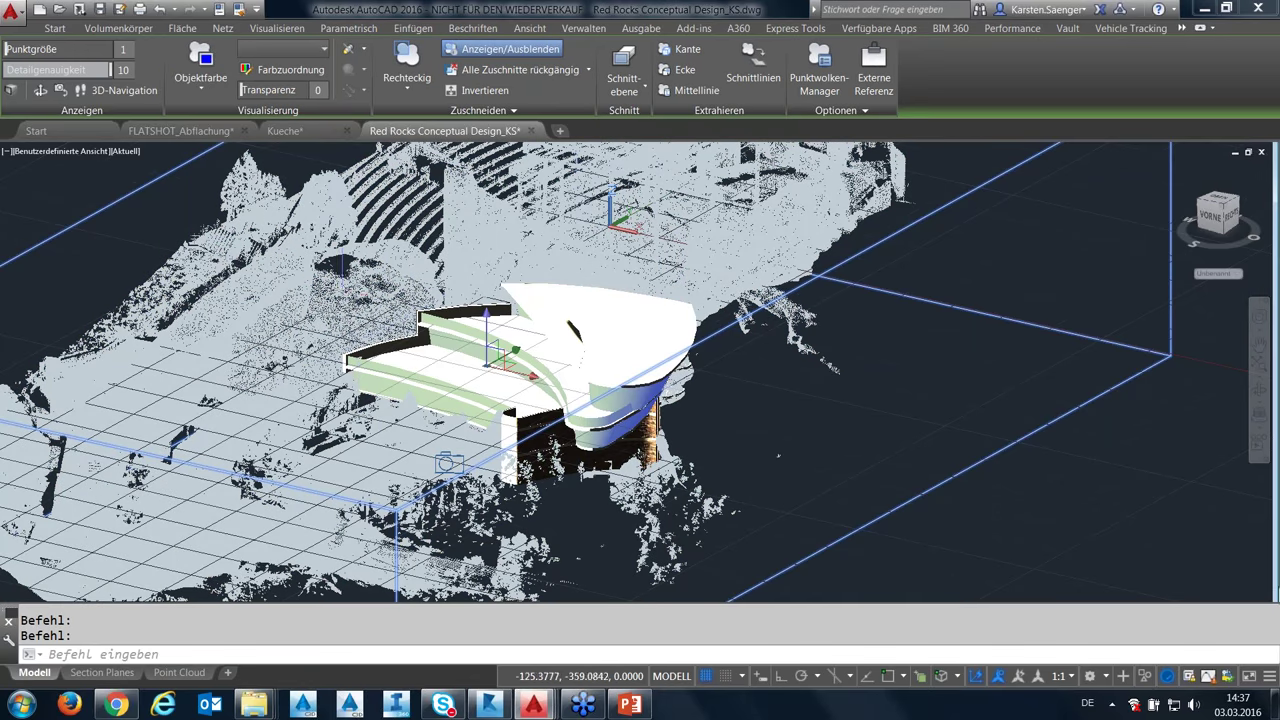
{"action": "left_click", "coordinate": [214, 90]}
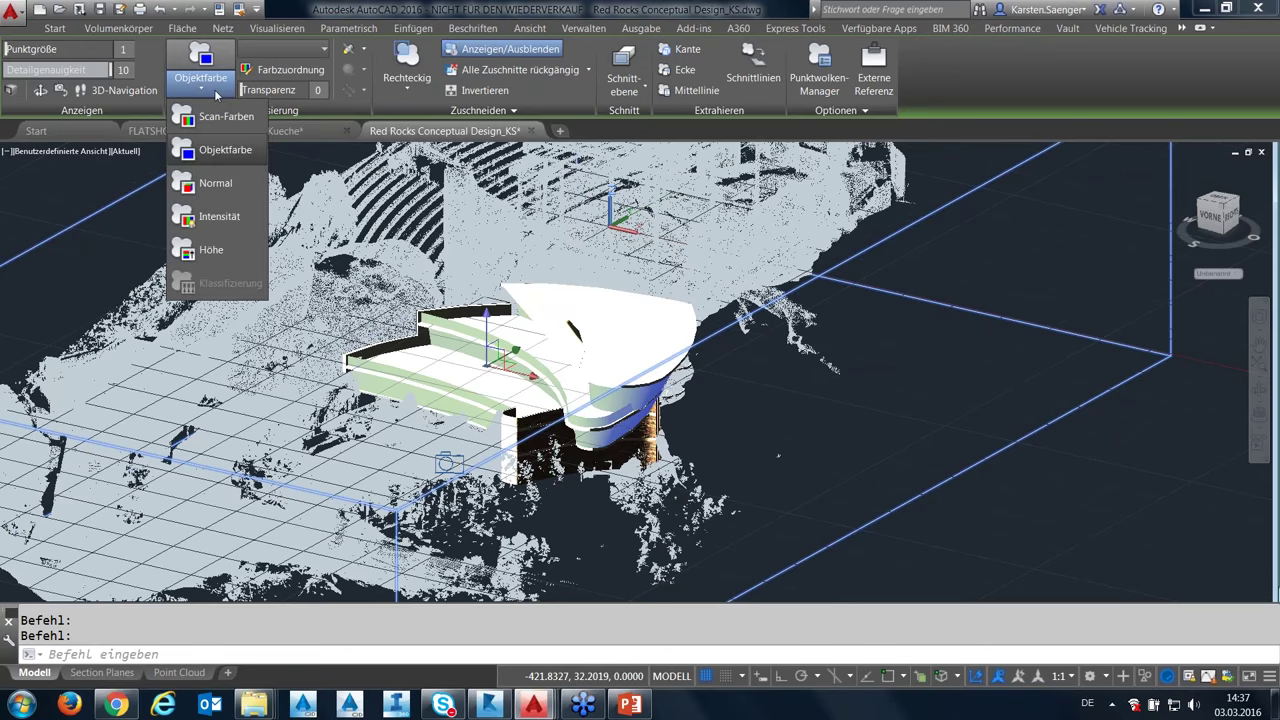
{"action": "left_click", "coordinate": [218, 184]}
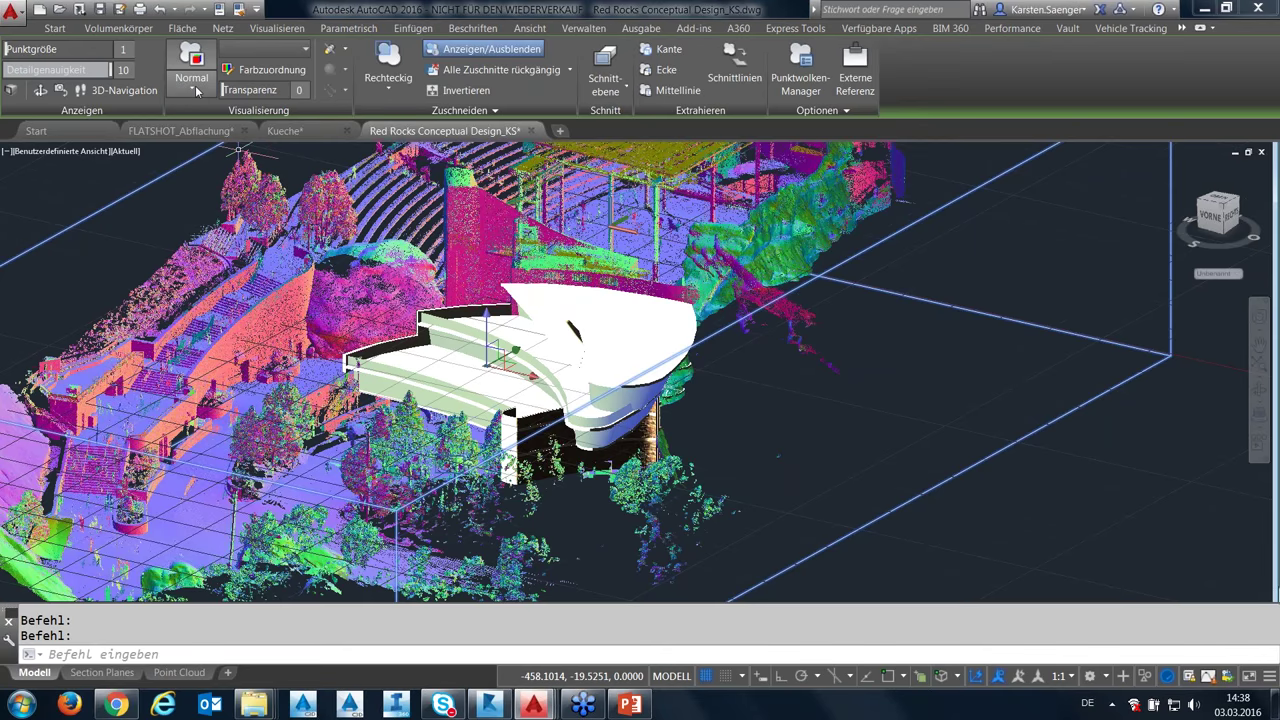
{"action": "left_click", "coordinate": [196, 90]}
{"action": "left_click", "coordinate": [230, 216]}
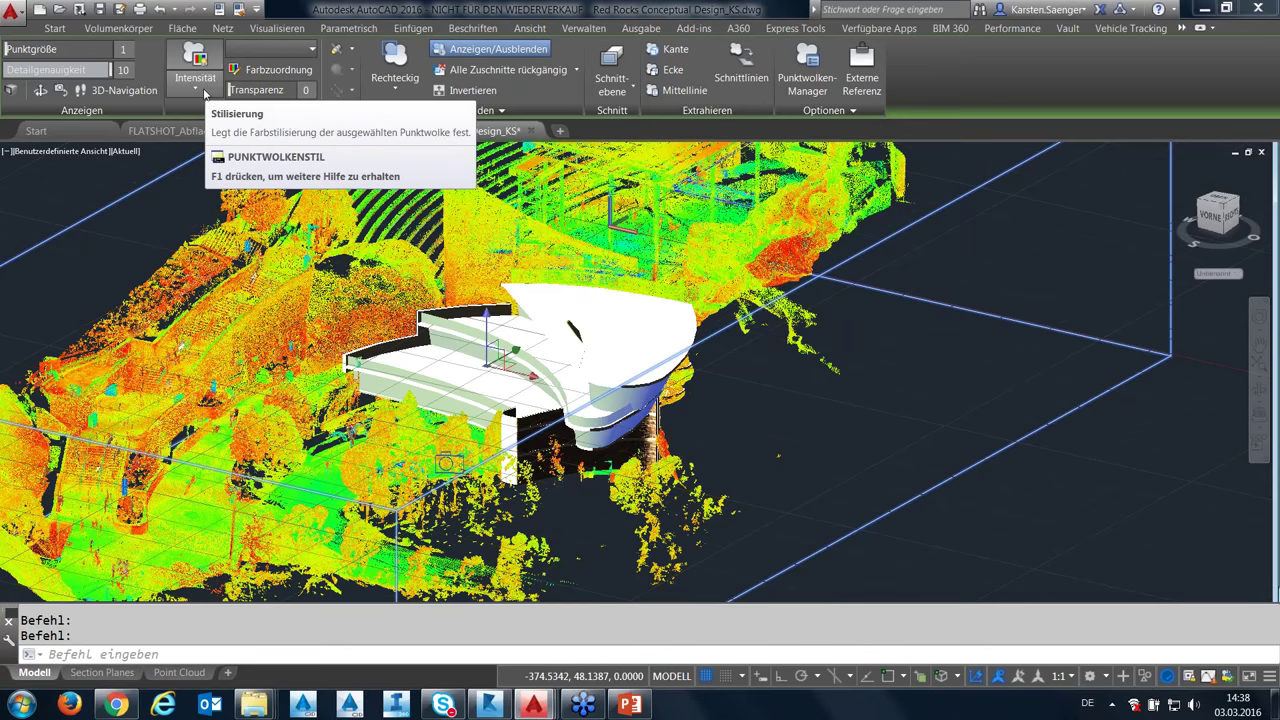
{"action": "left_click", "coordinate": [197, 90]}
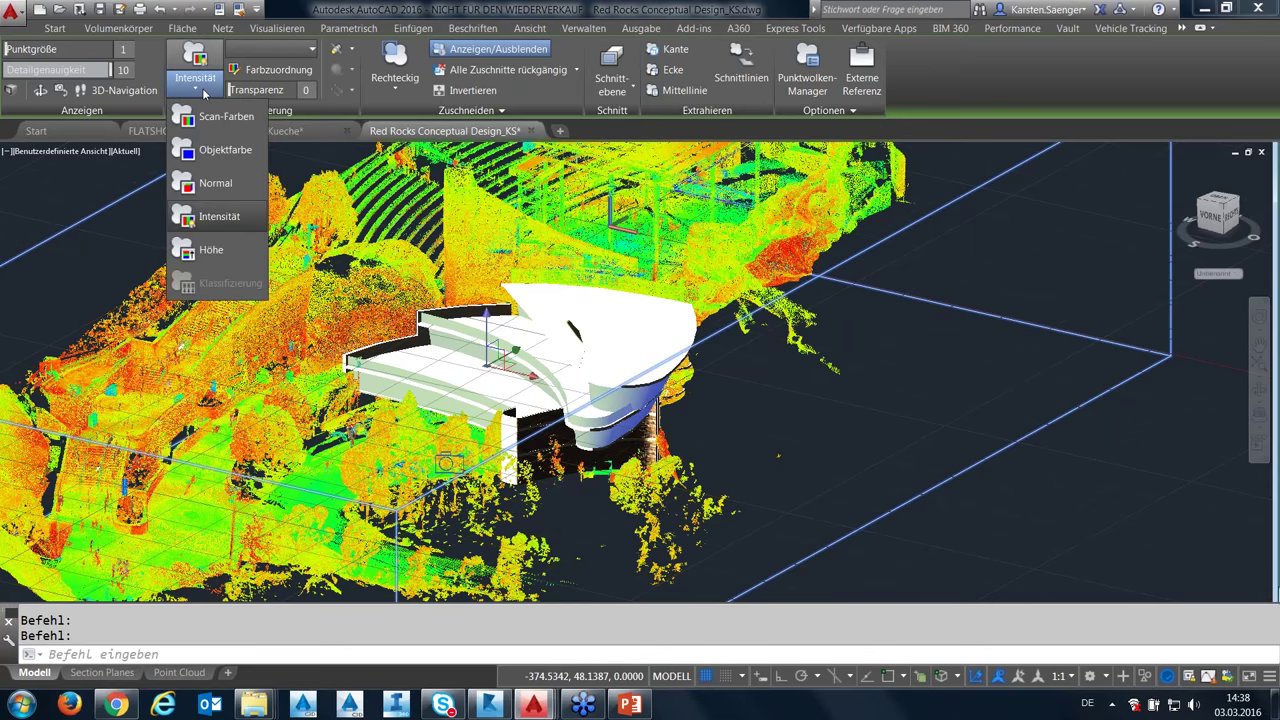
{"action": "left_click", "coordinate": [209, 259]}
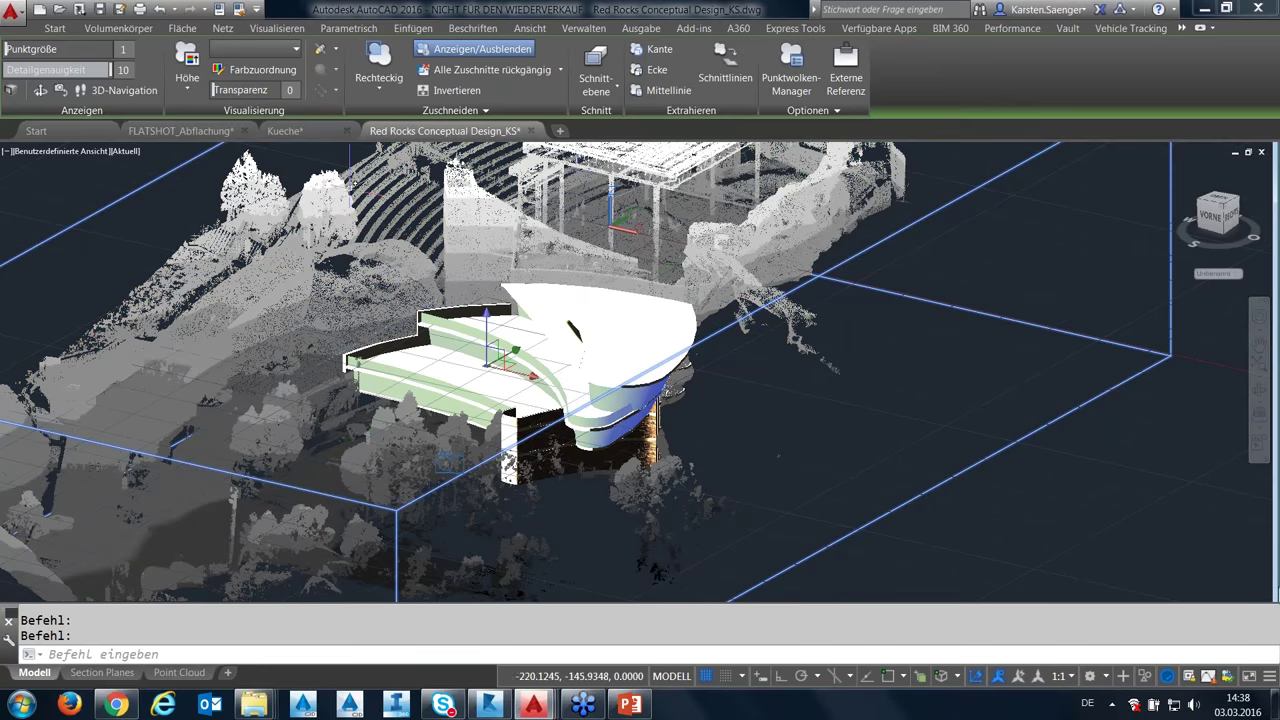
Apply the Earth colour scheme with 11 colours to the elevation map, review the Intensity tab, and close.
{"action": "left_click", "coordinate": [283, 73]}
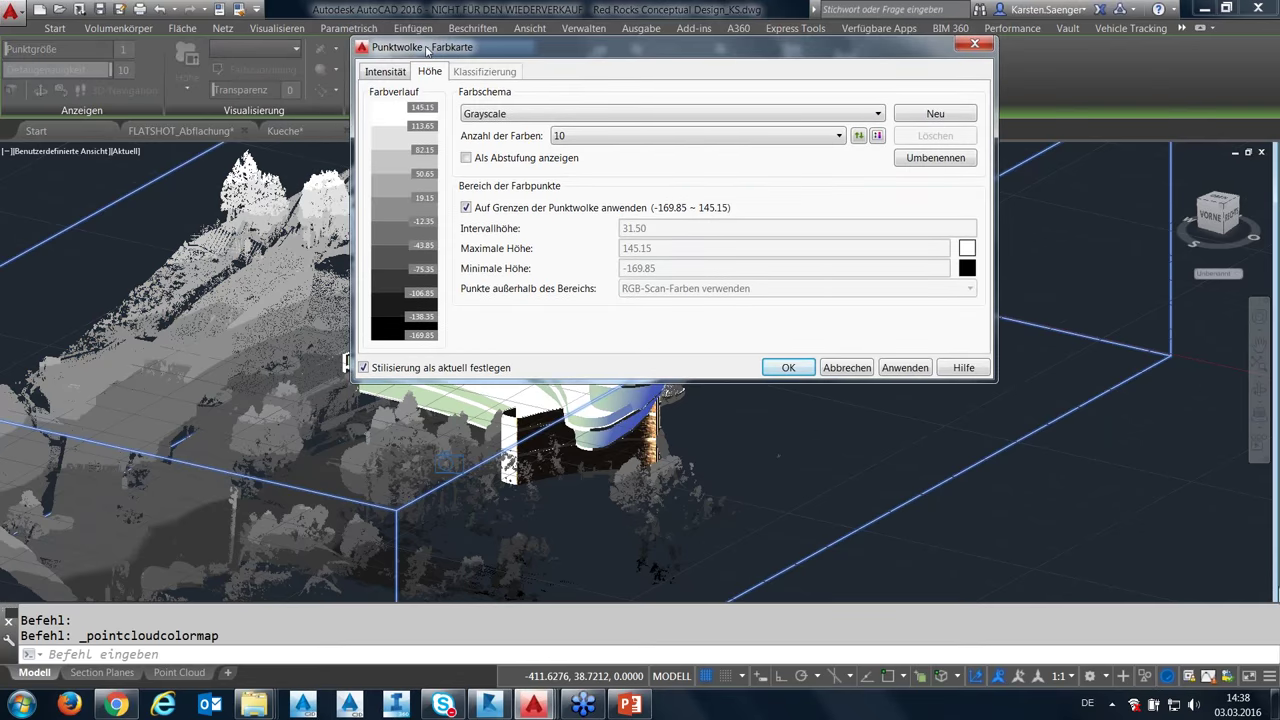
{"action": "left_click", "coordinate": [524, 123]}
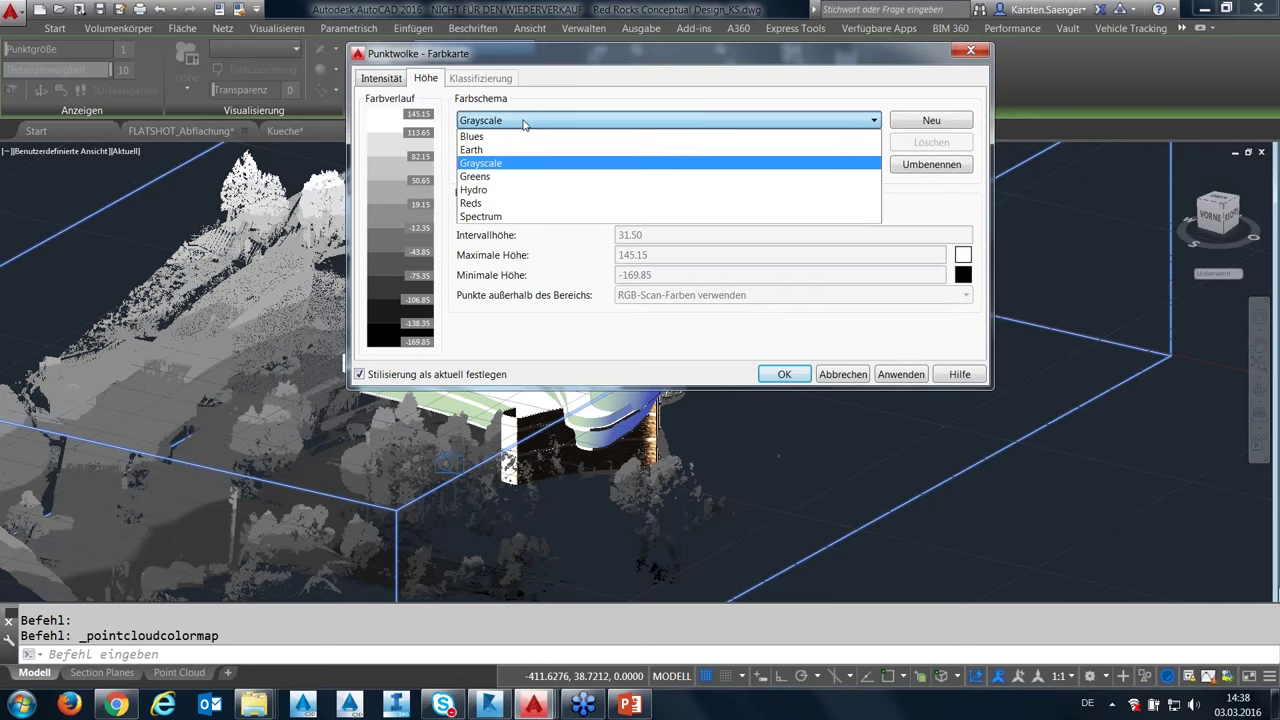
{"action": "left_click", "coordinate": [476, 150]}
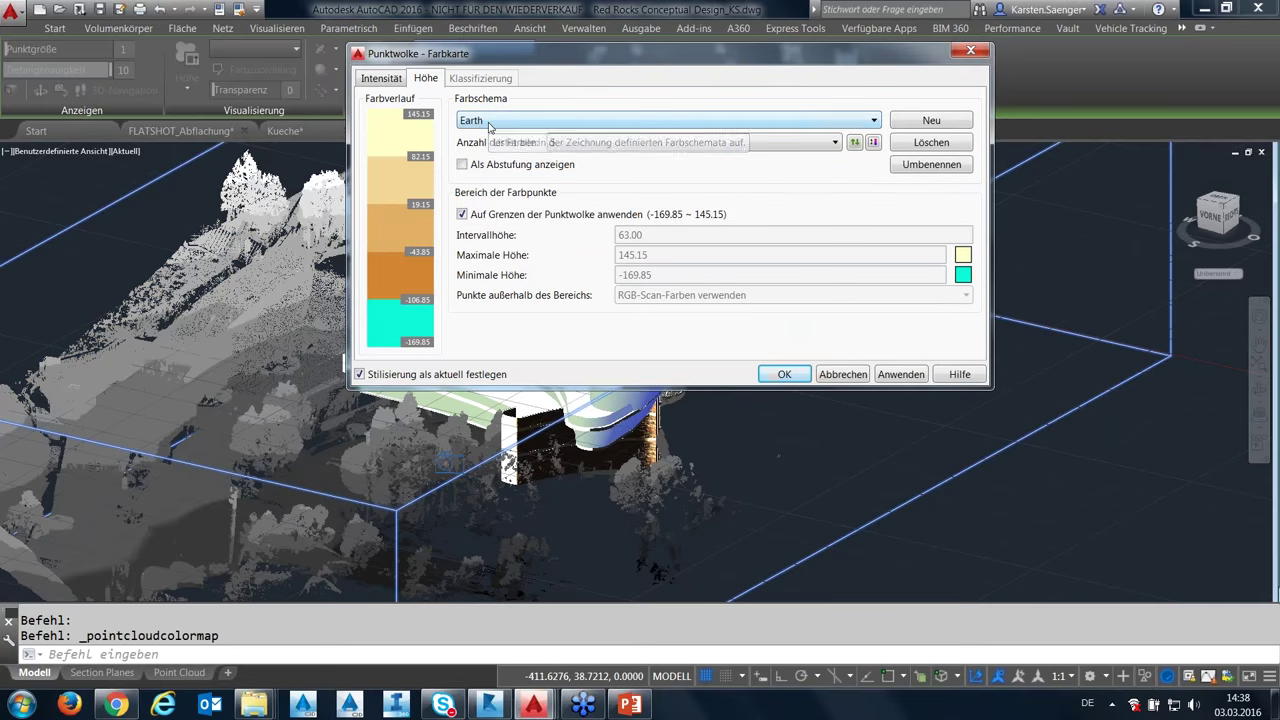
{"action": "left_click", "coordinate": [835, 142]}
{"action": "left_click", "coordinate": [569, 240]}
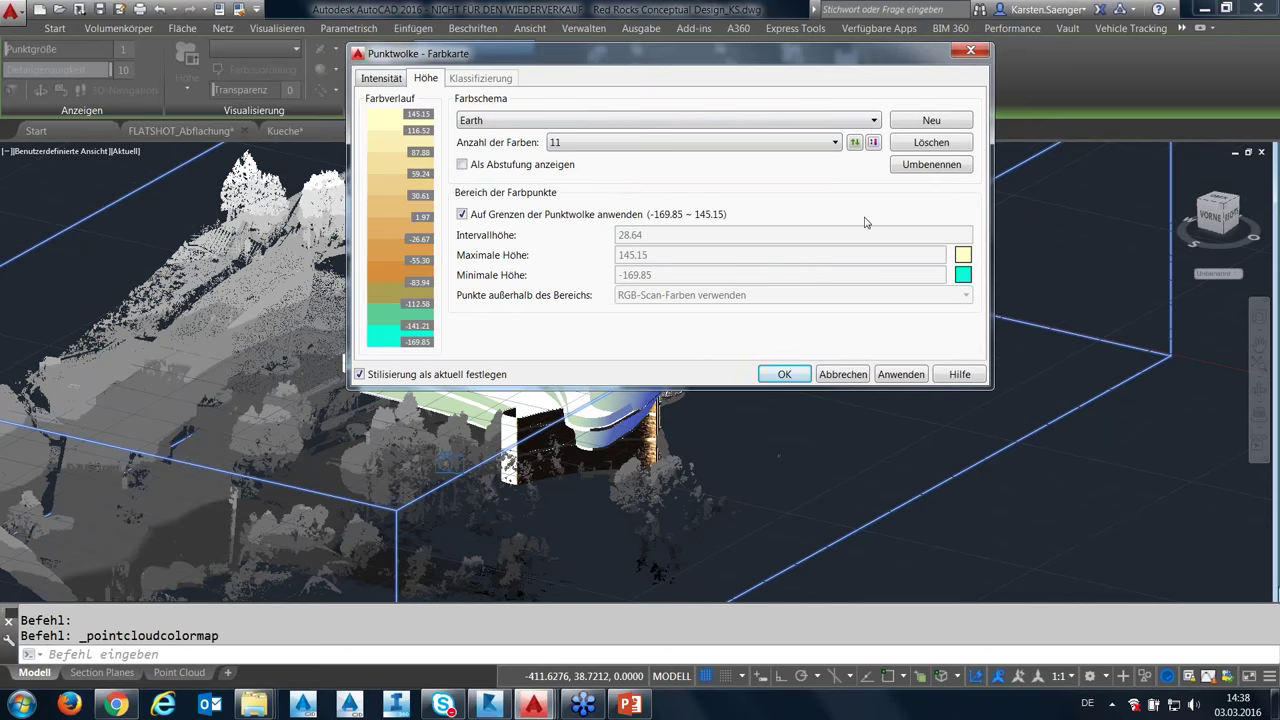
{"action": "left_click", "coordinate": [900, 374]}
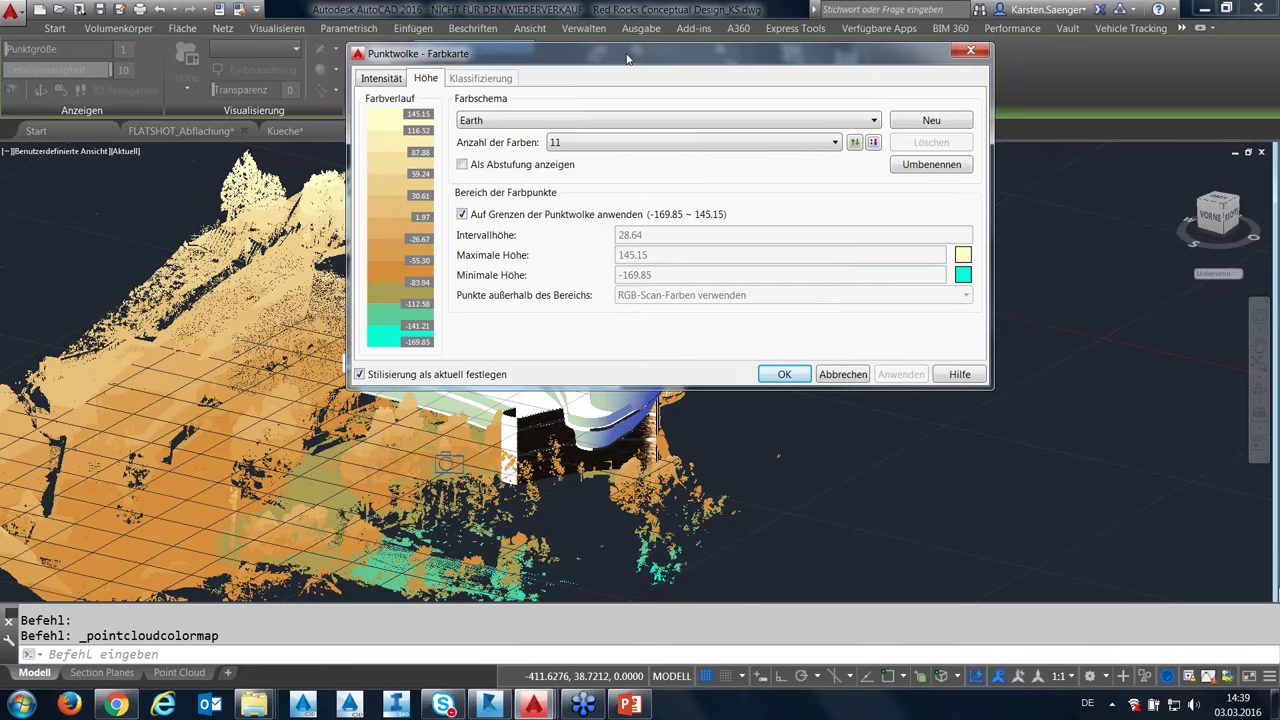
{"action": "left_click_drag", "start_coordinate": [627, 58], "coordinate": [782, 17]}
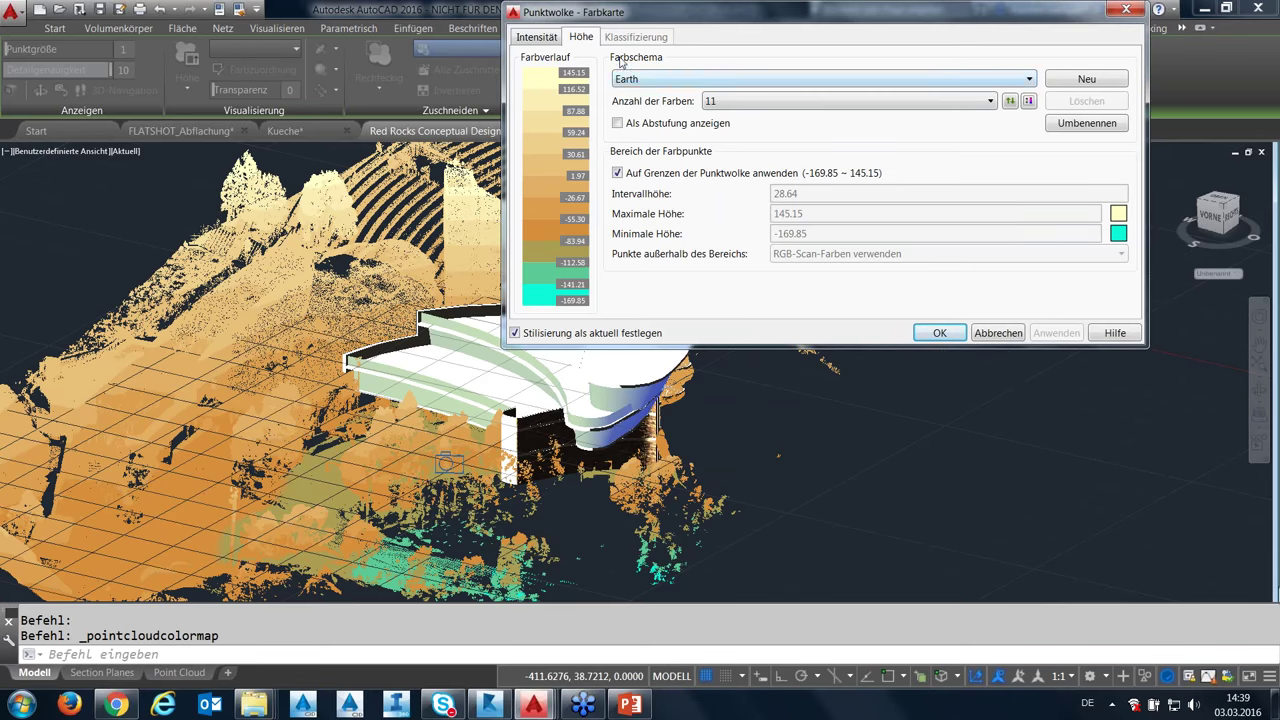
{"action": "left_click", "coordinate": [545, 42]}
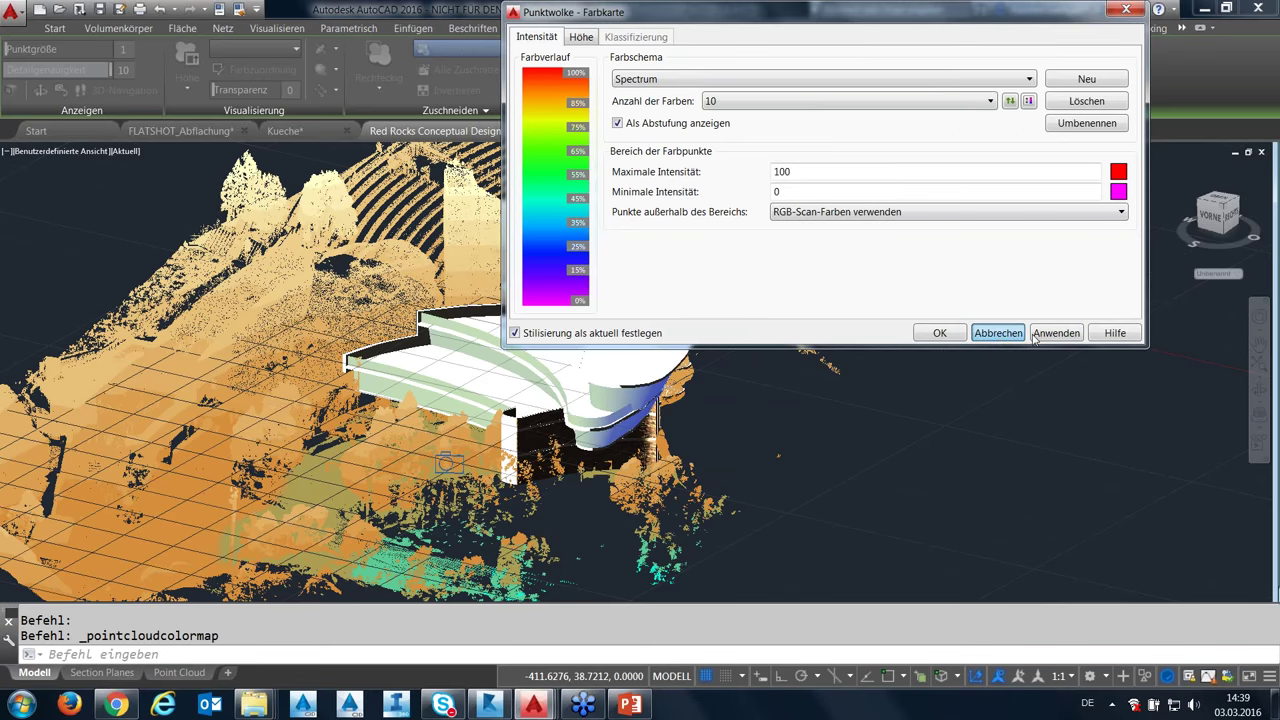
{"action": "left_click", "coordinate": [1020, 333]}
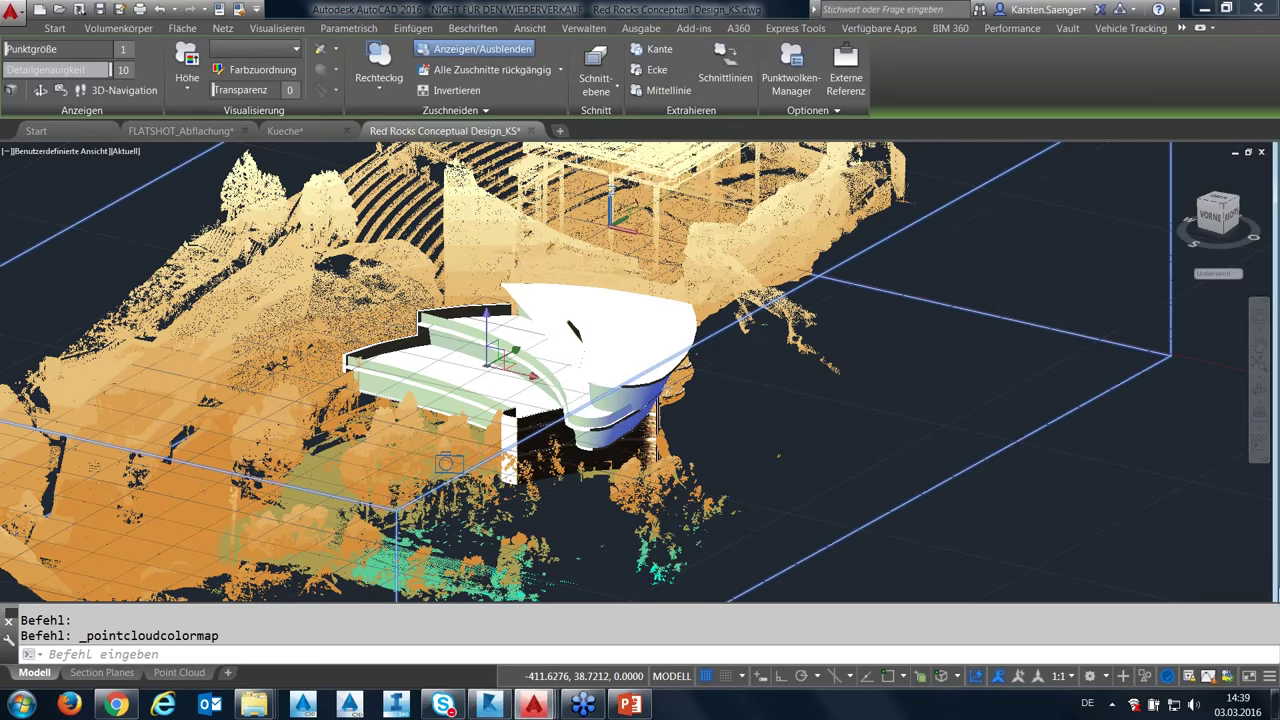
Switch the point cloud colouring to Scan Colours, then dismiss the reopened colouring list unchanged.
{"action": "left_click", "coordinate": [185, 91]}
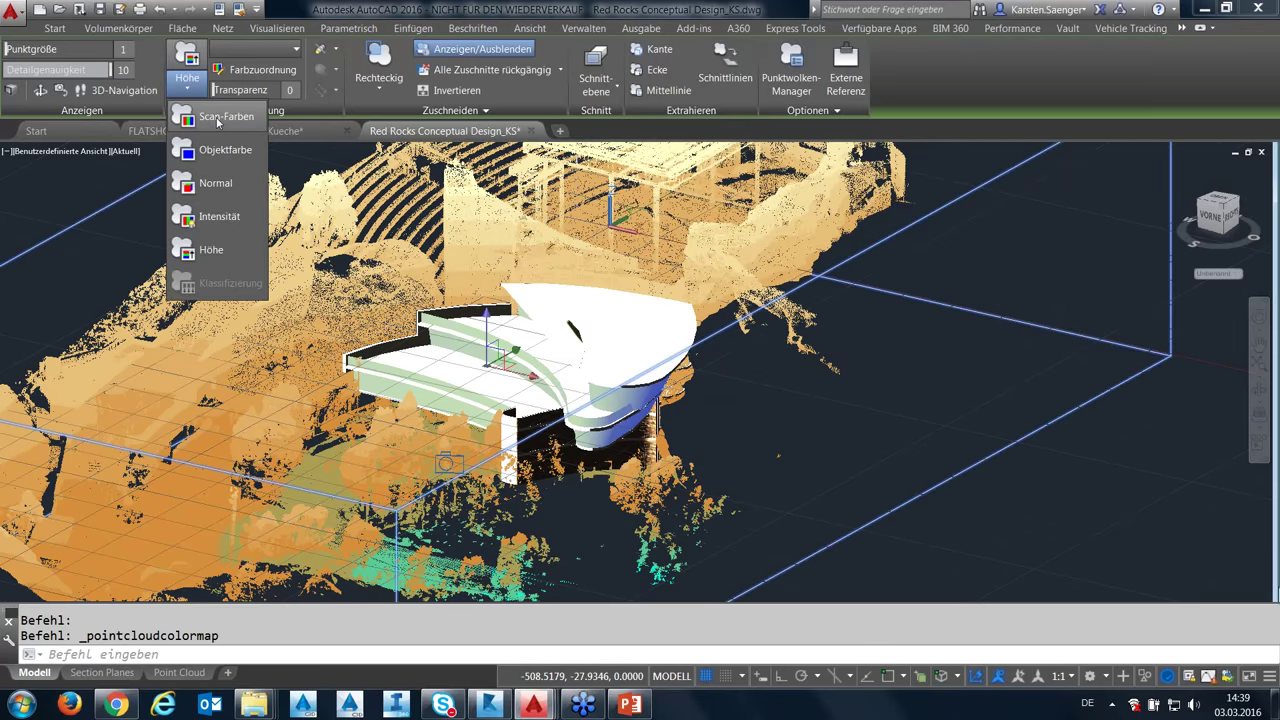
{"action": "left_click", "coordinate": [217, 118]}
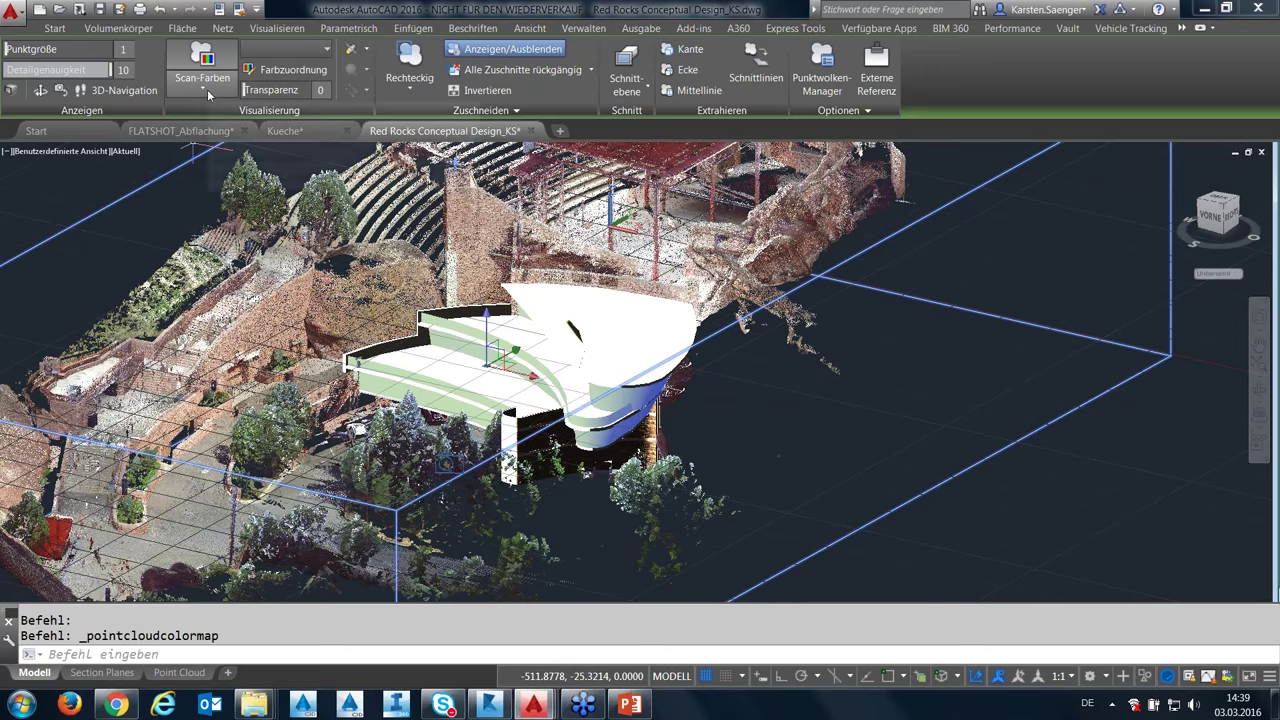
{"action": "left_click", "coordinate": [202, 82]}
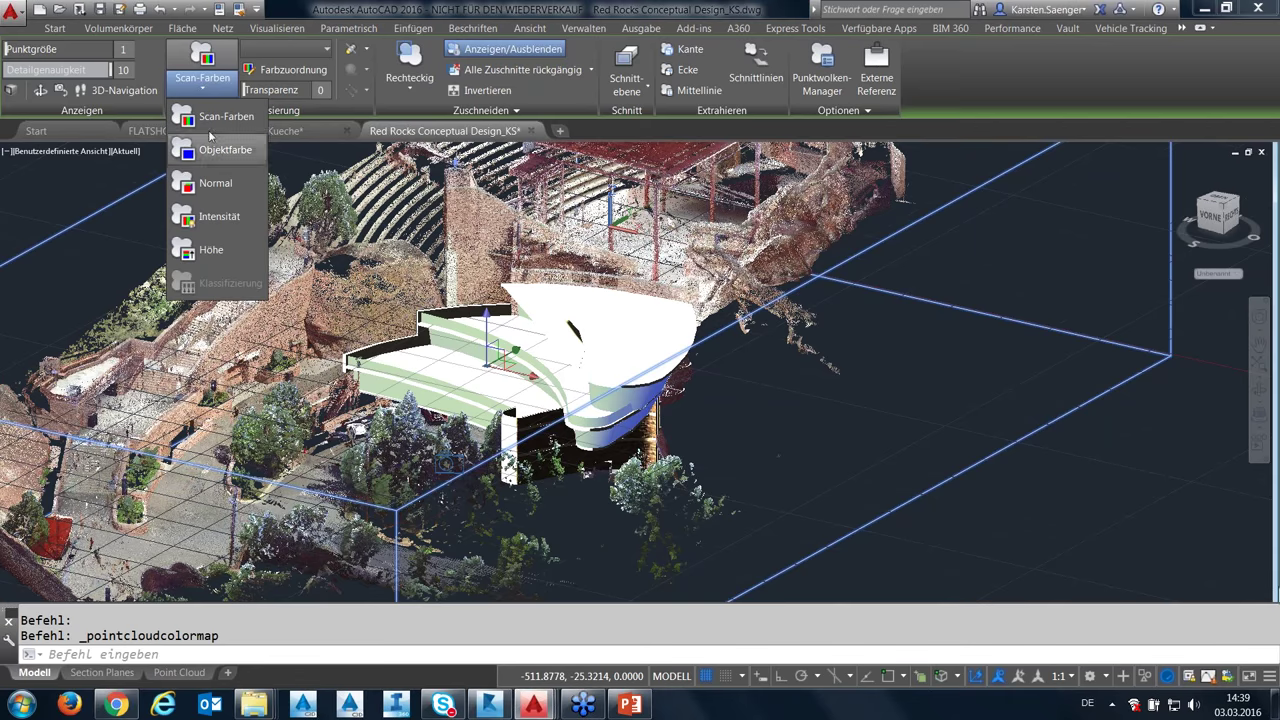
{"action": "left_click", "coordinate": [299, 12]}
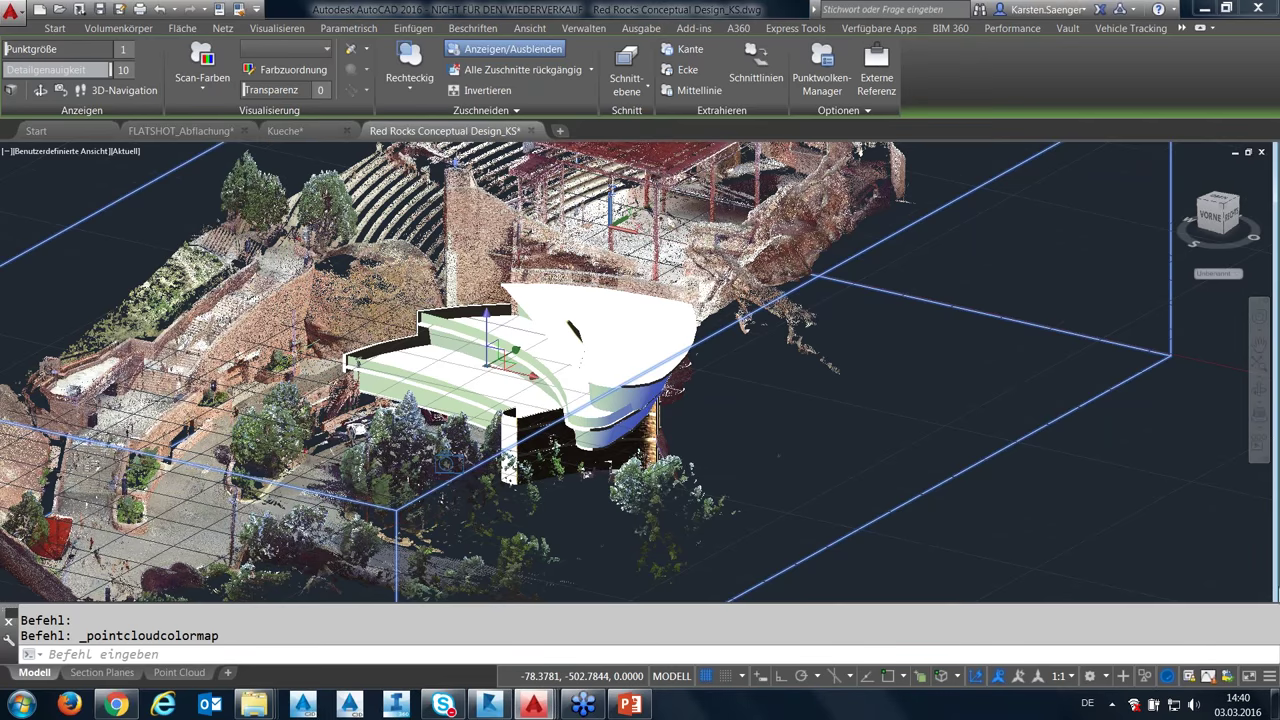
Orbit around the amphitheatre site, then switch to the Oben (top) preset view.
{"action": "middle_click_drag", "start_coordinate": [300, 352], "coordinate": [391, 341], "text": "shift"}
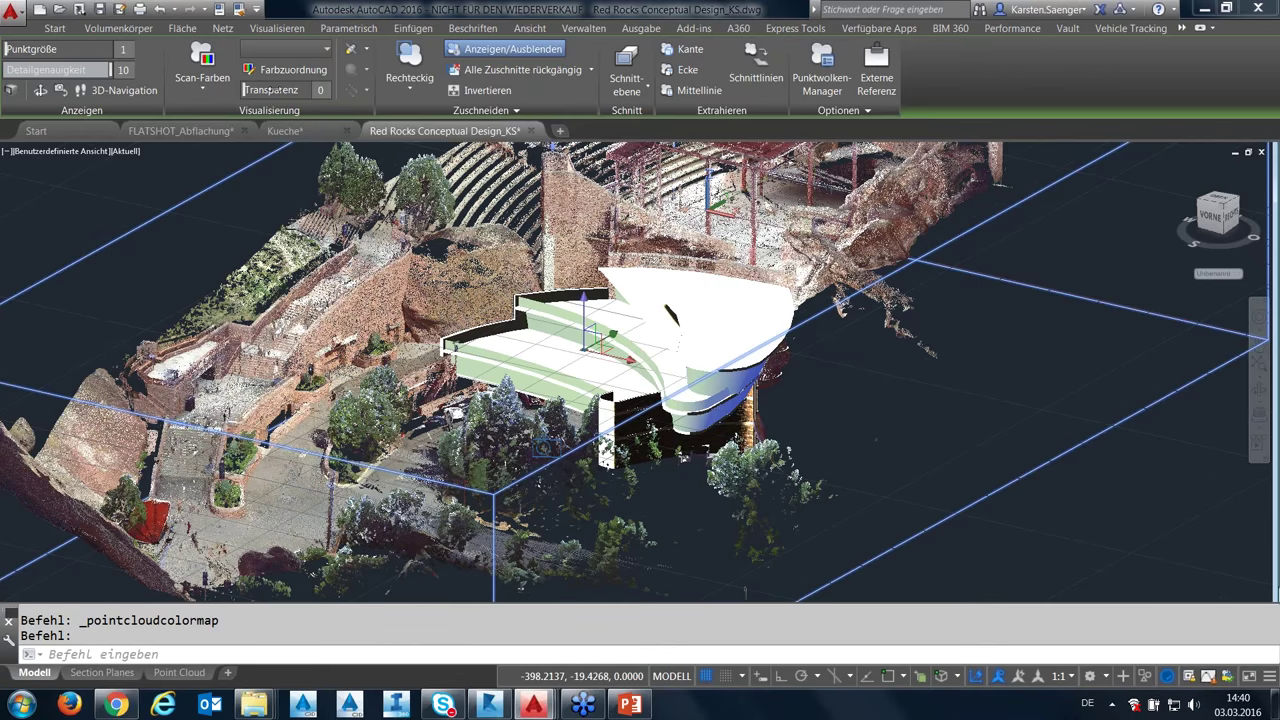
{"action": "left_click_drag", "start_coordinate": [270, 89], "coordinate": [272, 89]}
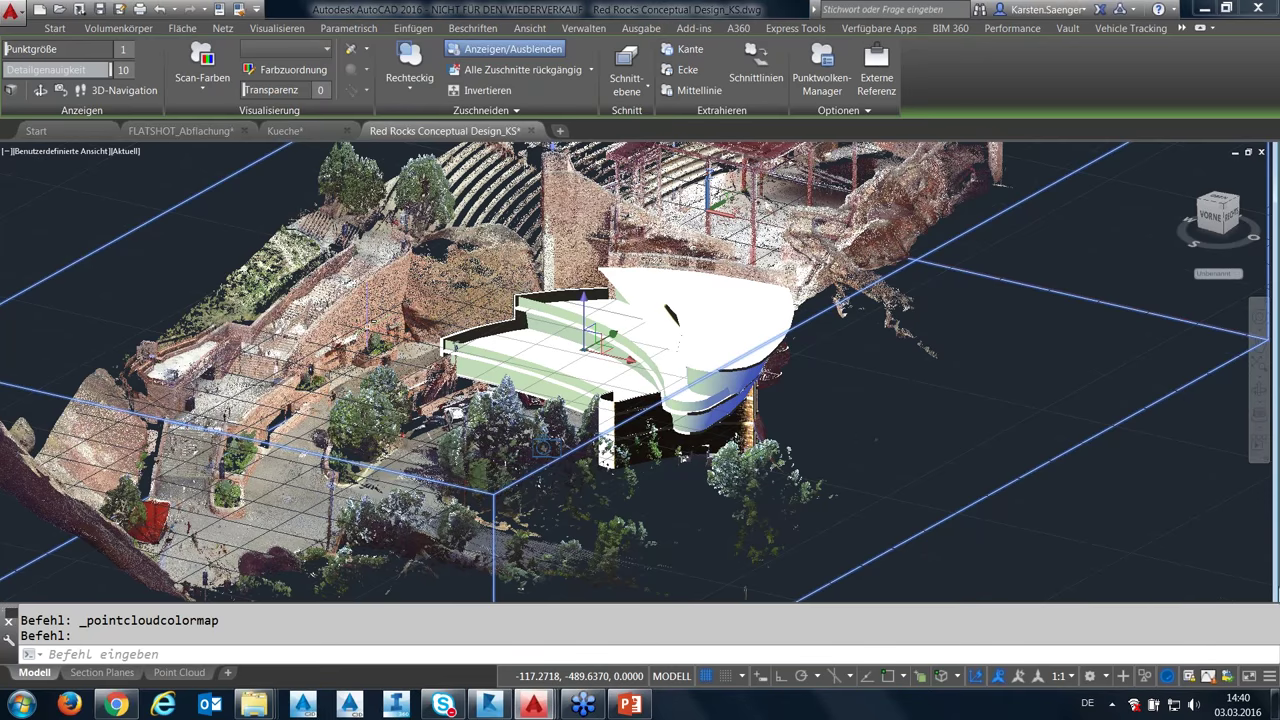
{"action": "middle_click_drag", "start_coordinate": [541, 443], "coordinate": [541, 443], "text": "shift"}
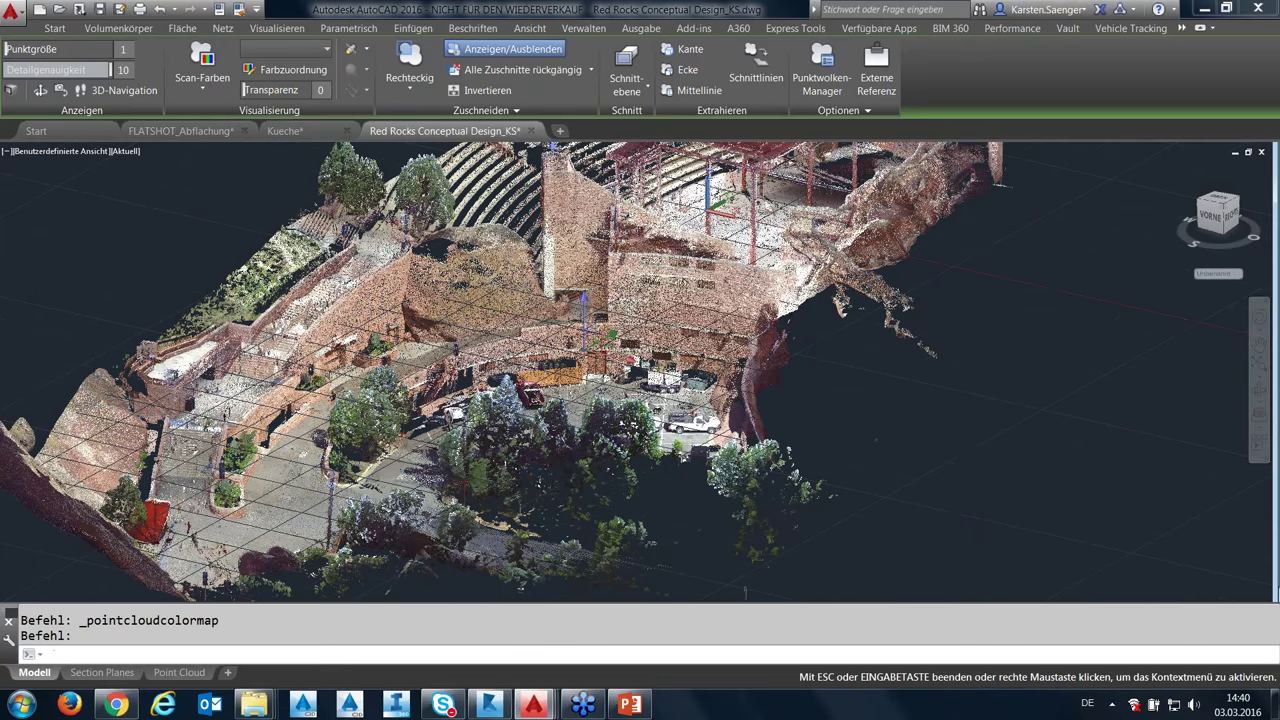
{"action": "mouse_move", "coordinate": [429, 339]}
{"action": "middle_mouse_down", "text": "shift"}
{"action": "mouse_move", "coordinate": [287, 497]}
{"action": "mouse_move", "coordinate": [330, 420]}
{"action": "mouse_move", "coordinate": [120, 147]}
{"action": "middle_mouse_up", "text": "shift"}
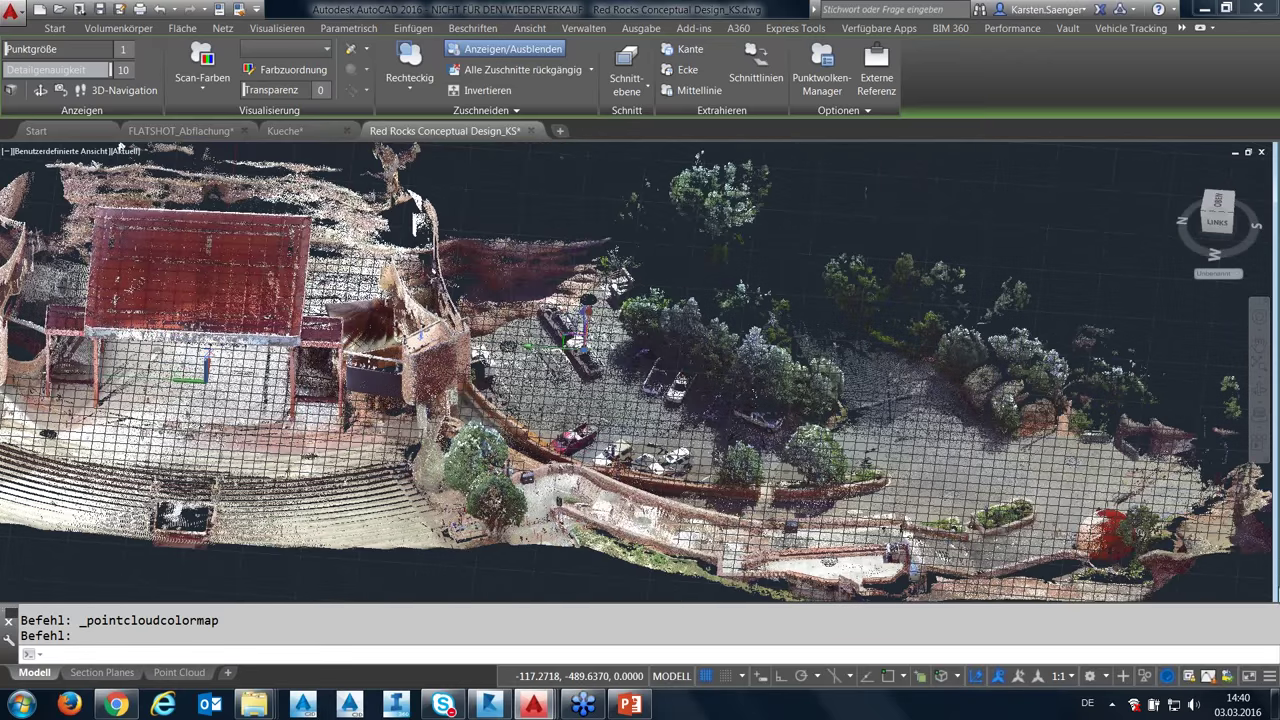
{"action": "left_click", "coordinate": [120, 150]}
{"action": "left_click", "coordinate": [85, 155]}
{"action": "left_click", "coordinate": [120, 150]}
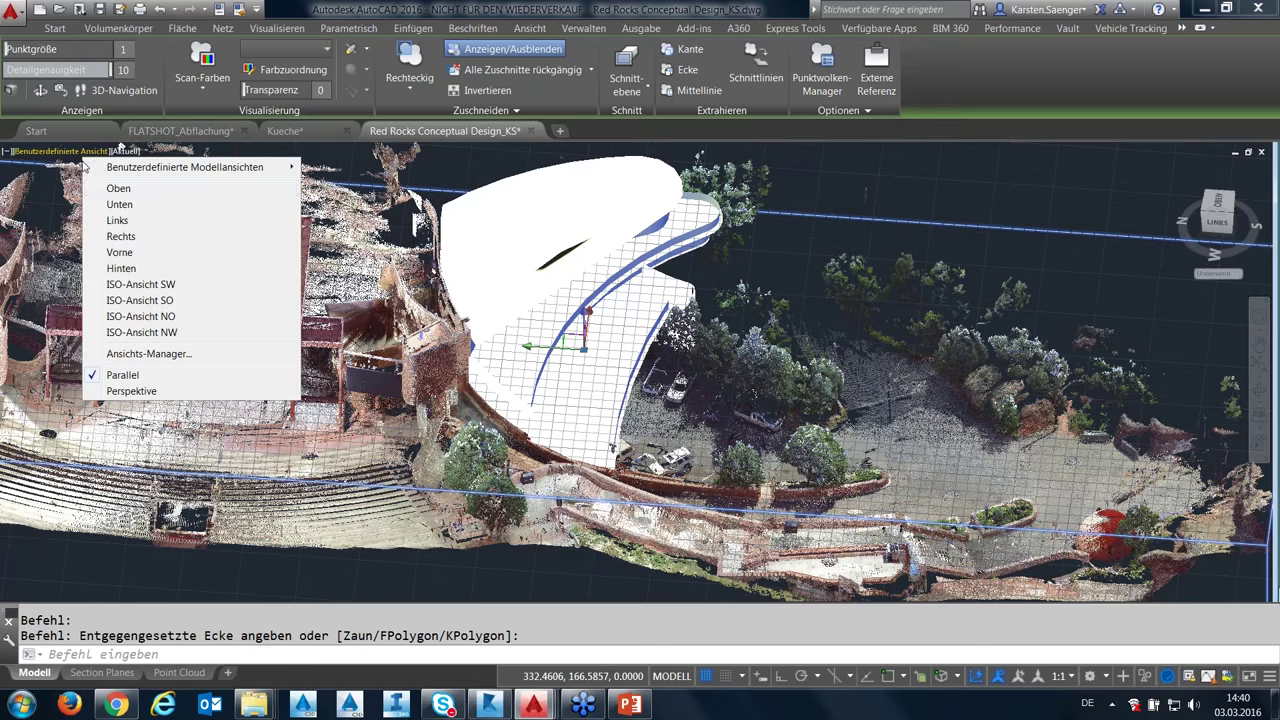
{"action": "left_click", "coordinate": [120, 150]}
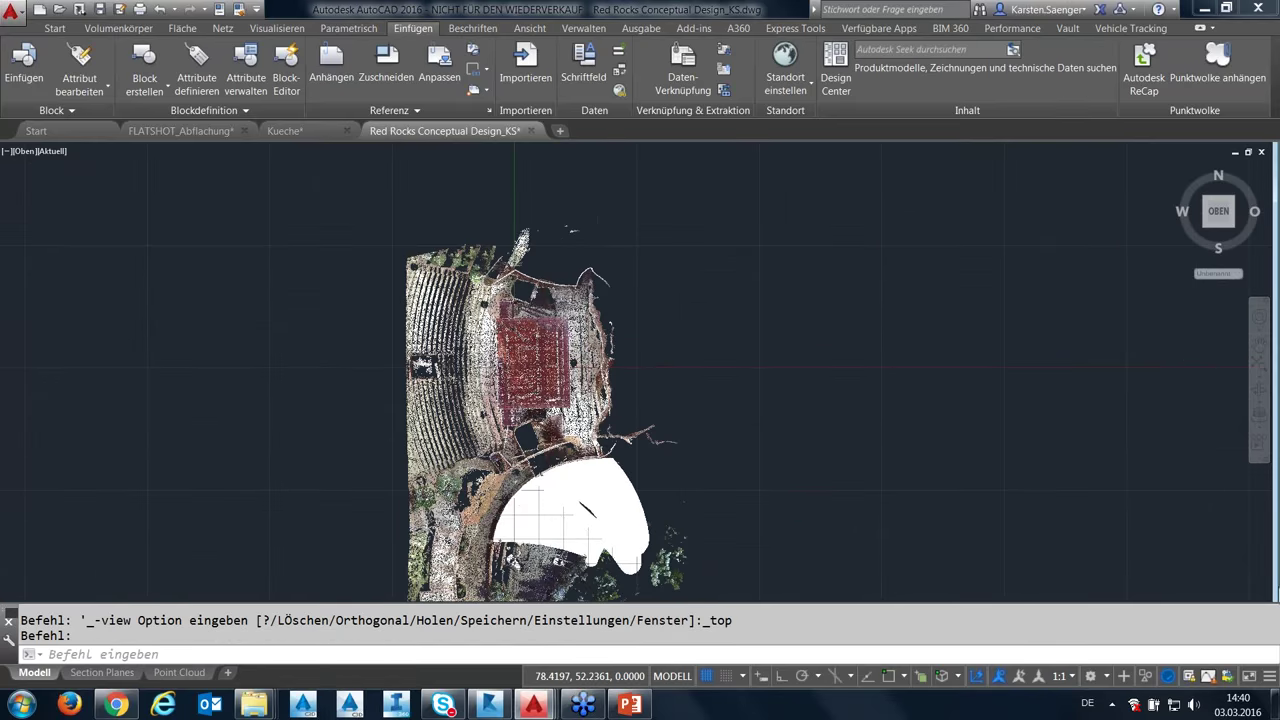
Centre the view on the red stage roof and select the point cloud.
{"action": "scroll", "coordinate": [541, 516], "scroll_direction": "up", "scroll_amount": 3}
{"action": "scroll", "coordinate": [513, 486], "scroll_direction": "down", "scroll_amount": 1}
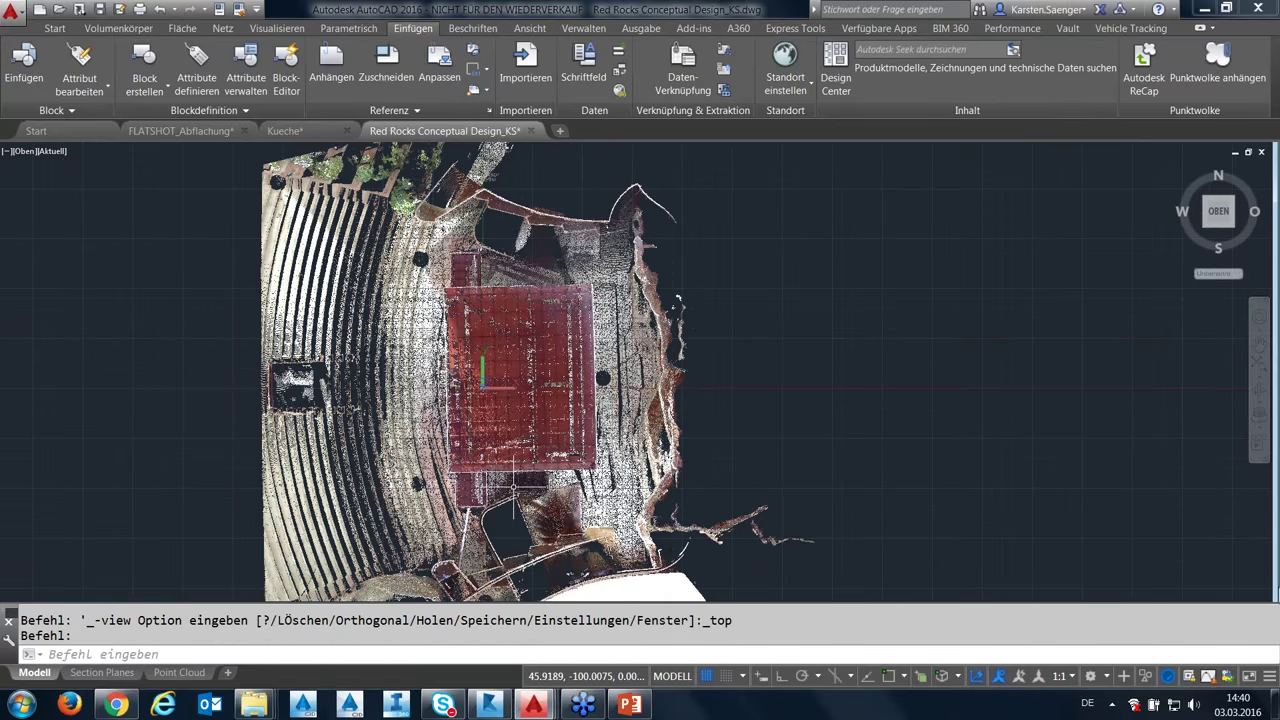
{"action": "mouse_move", "coordinate": [513, 486]}
{"action": "middle_mouse_down"}
{"action": "mouse_move", "coordinate": [497, 454]}
{"action": "mouse_move", "coordinate": [506, 472]}
{"action": "middle_mouse_up"}
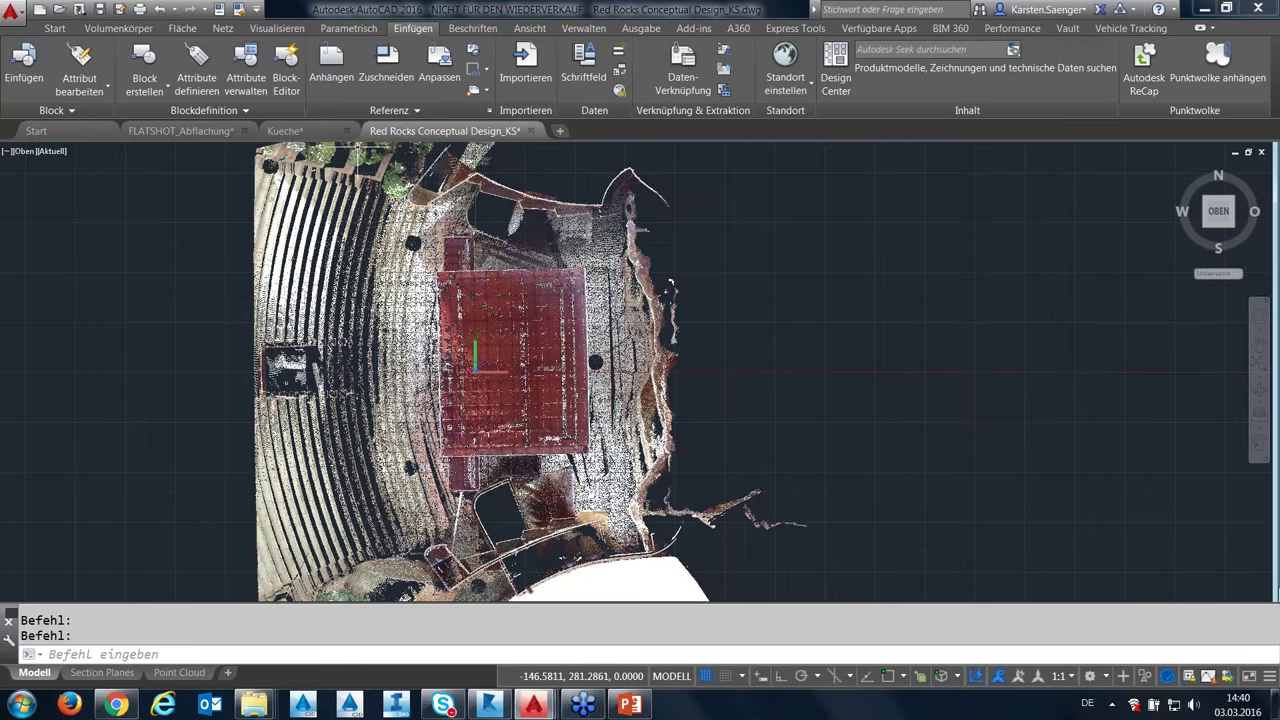
{"action": "left_click", "coordinate": [378, 216]}
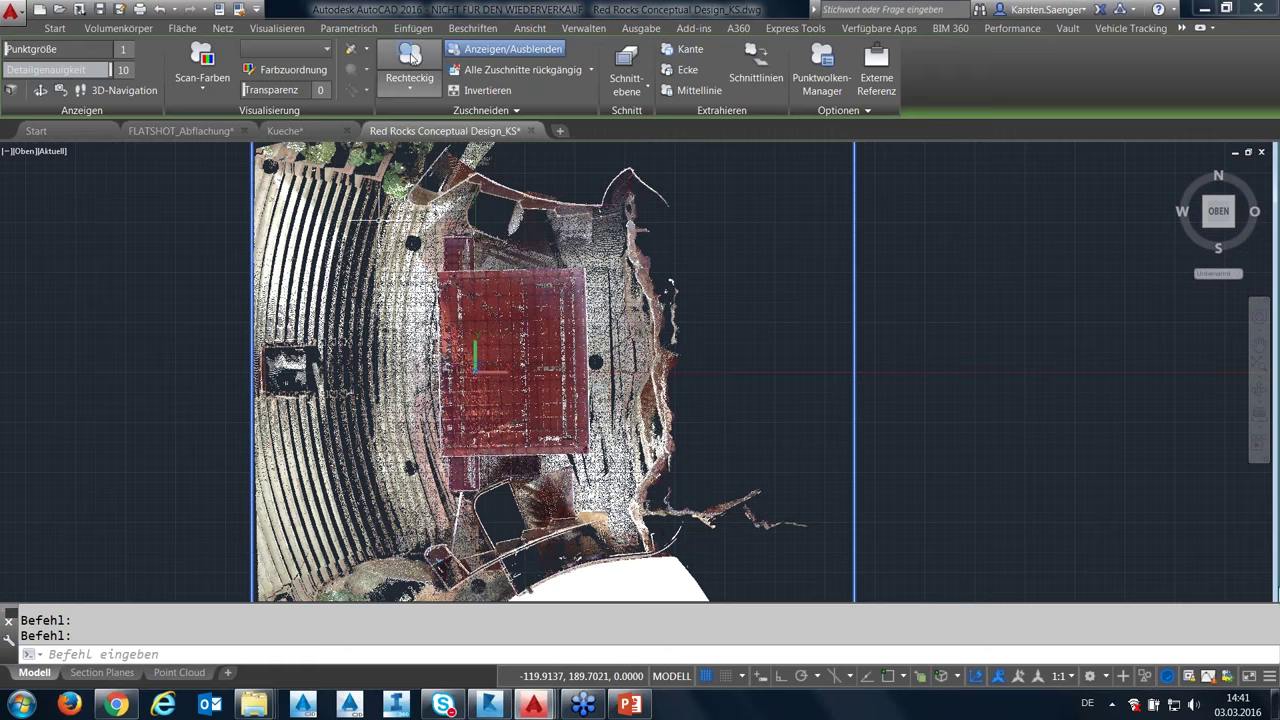
Crop the point cloud with a rectangle around the stage roof, keeping the inside (Innerhalb) points.
{"action": "left_click", "coordinate": [409, 90]}
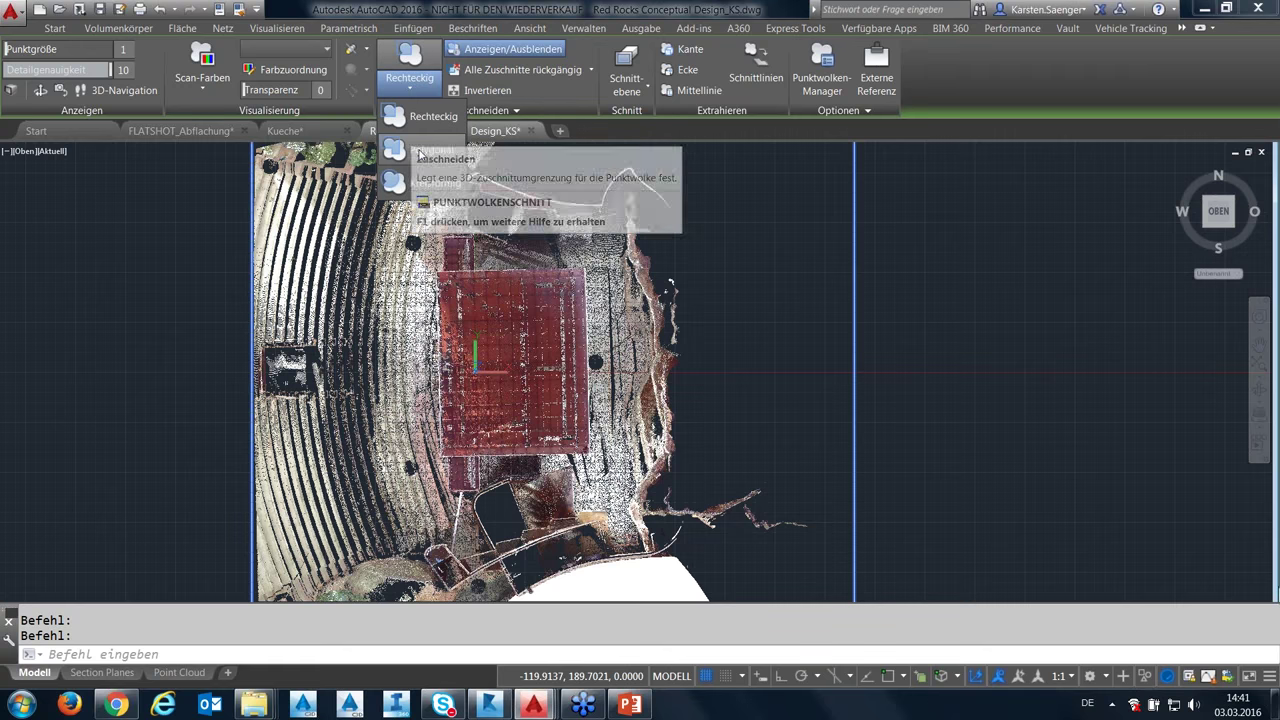
{"action": "left_click", "coordinate": [409, 80]}
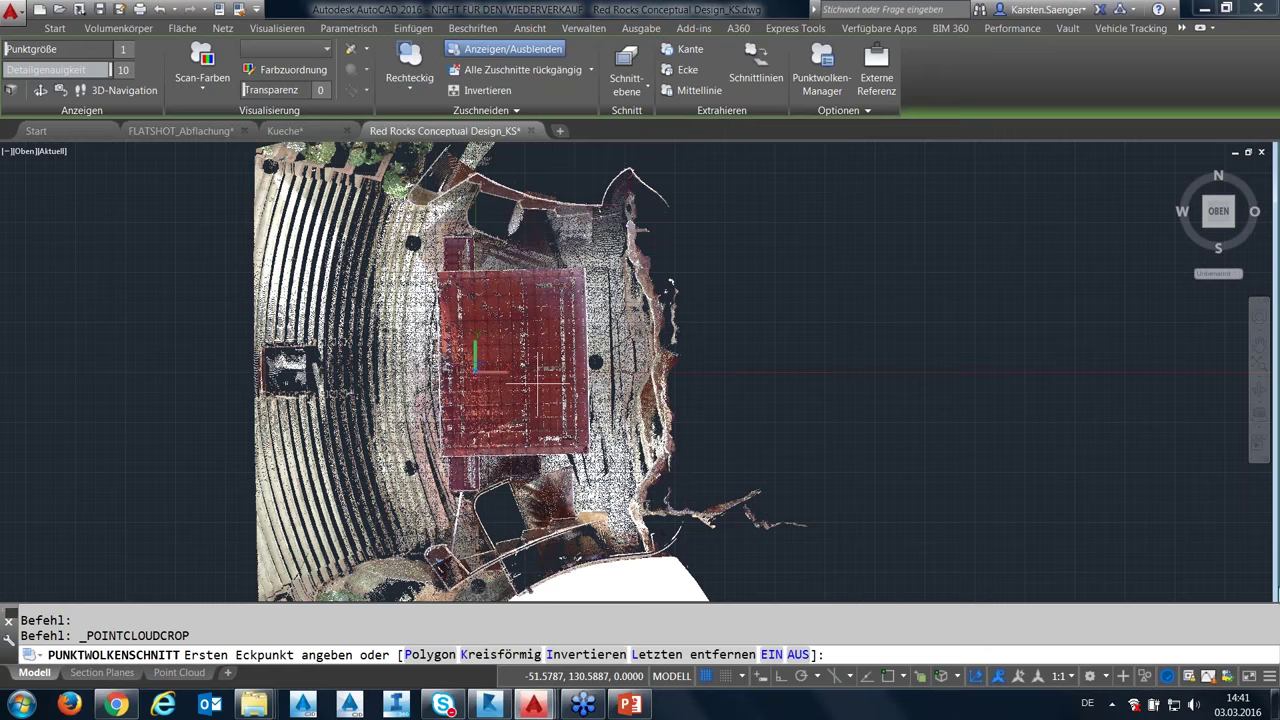
{"action": "left_click", "coordinate": [433, 267]}
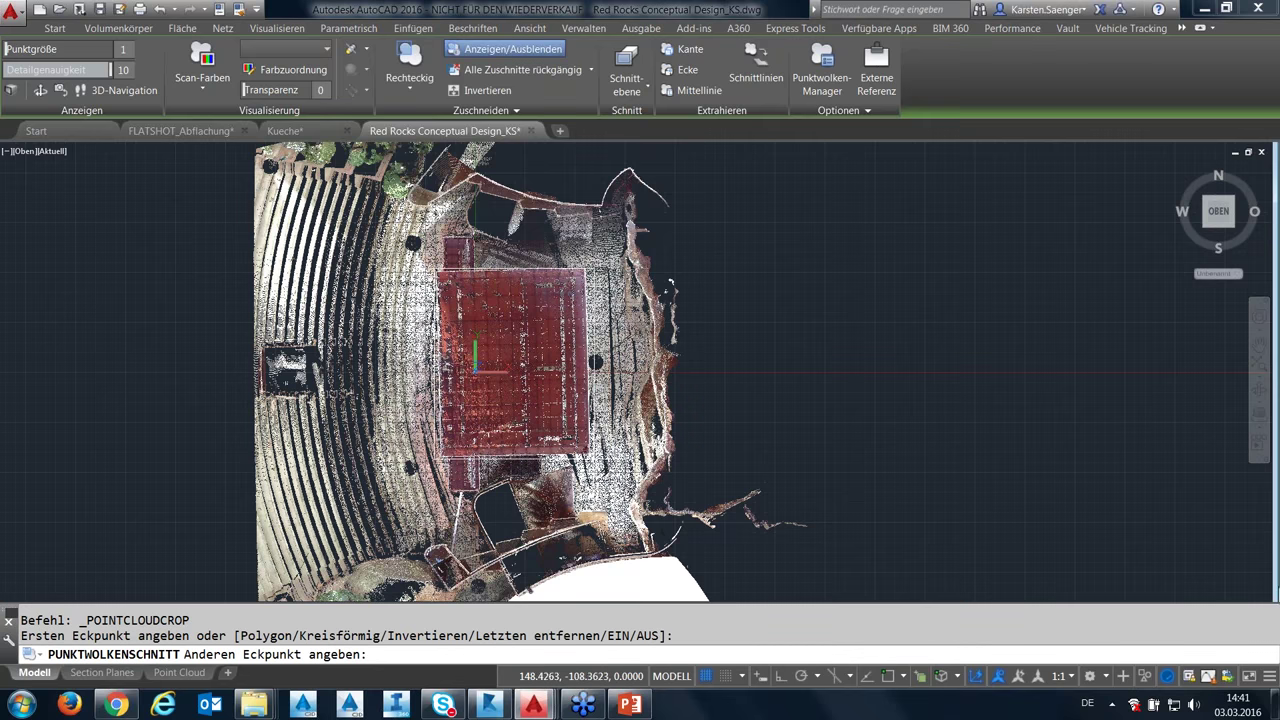
{"action": "left_click", "coordinate": [593, 458]}
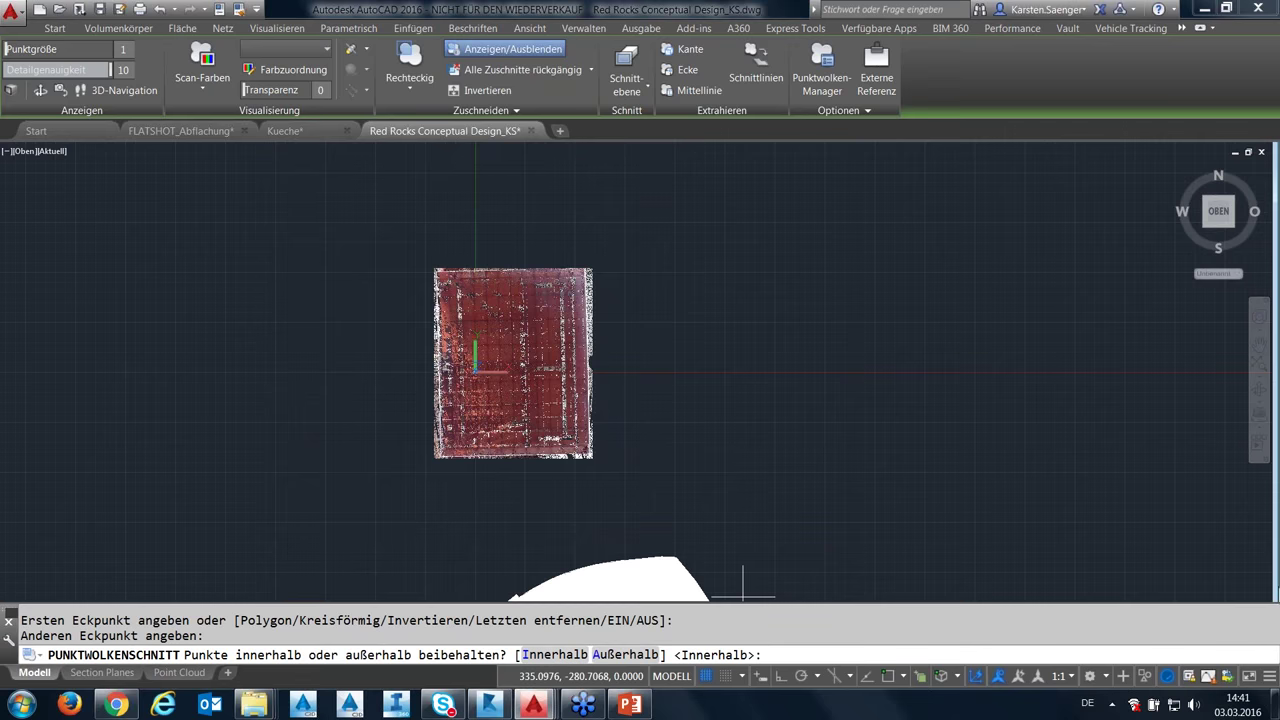
{"action": "left_click", "coordinate": [555, 655]}
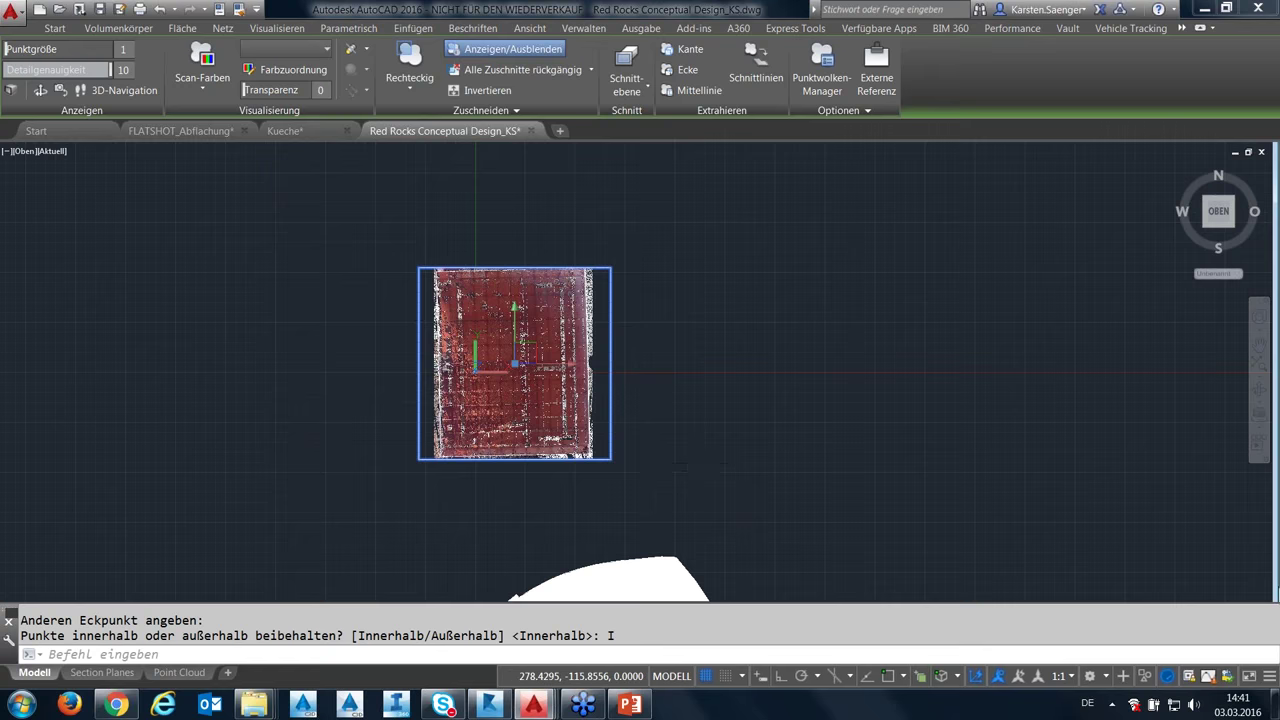
{"action": "key", "text": "Escape"}
Invert the crop so the amphitheatre around the stage shows instead.
{"action": "left_click", "coordinate": [590, 430]}
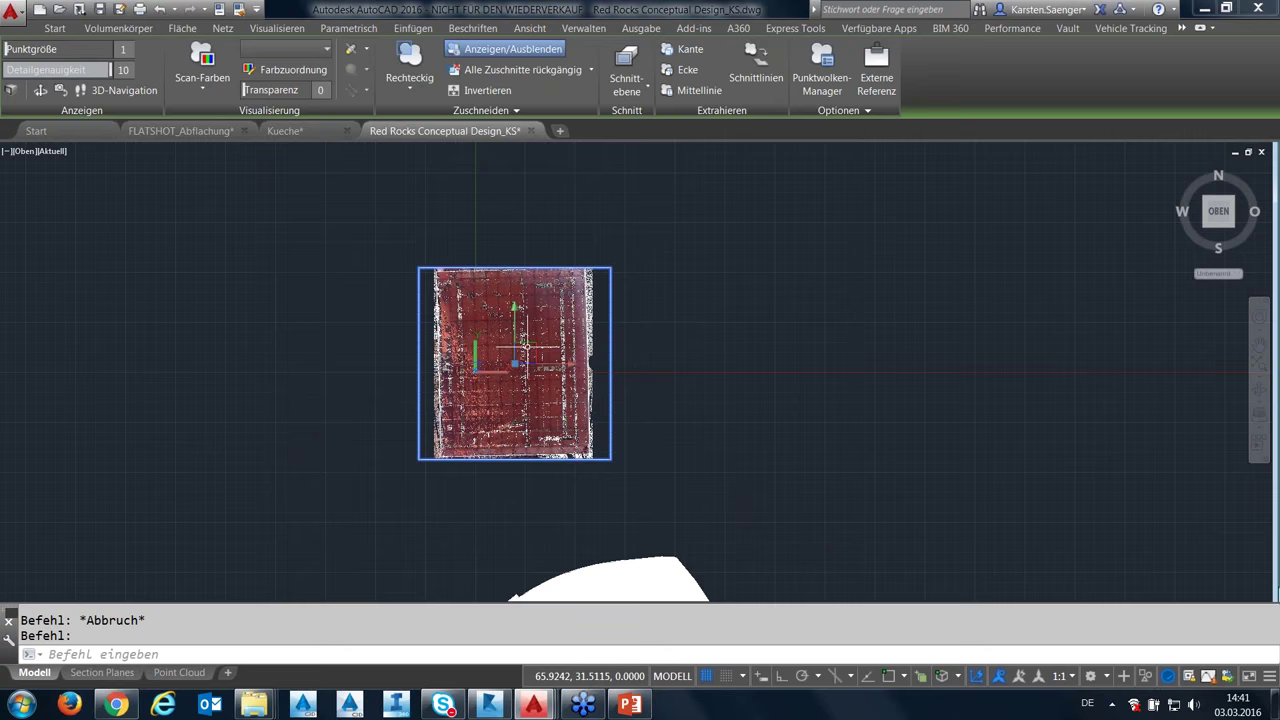
{"action": "right_click", "coordinate": [525, 347]}
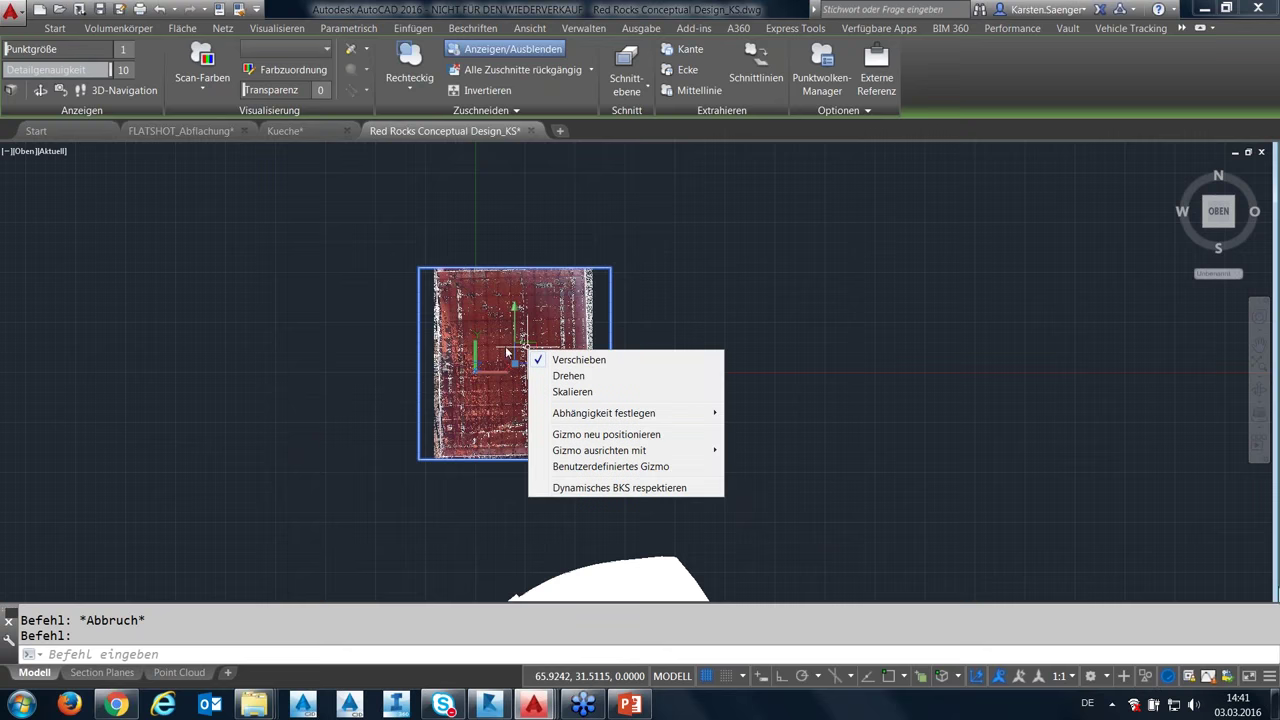
{"action": "left_click", "coordinate": [502, 240]}
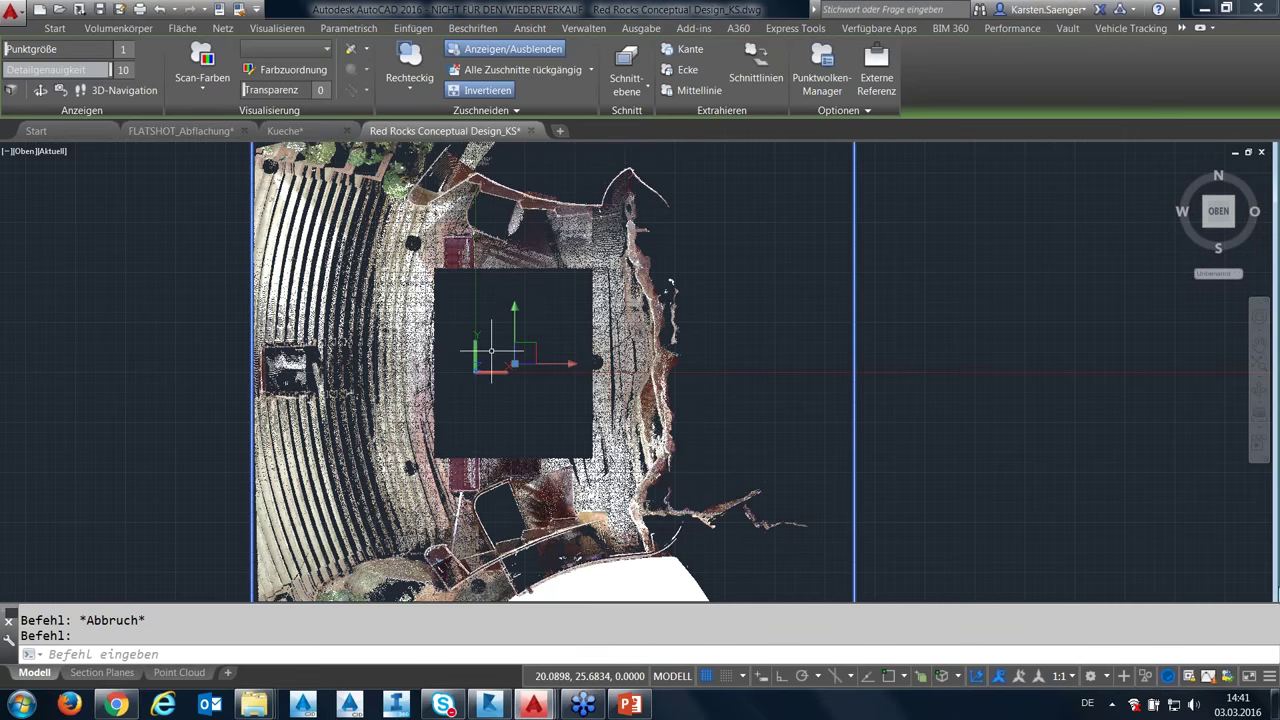
Invert the crop back, then switch to the Links side view zoomed on the stage cross-section.
{"action": "left_click", "coordinate": [484, 90]}
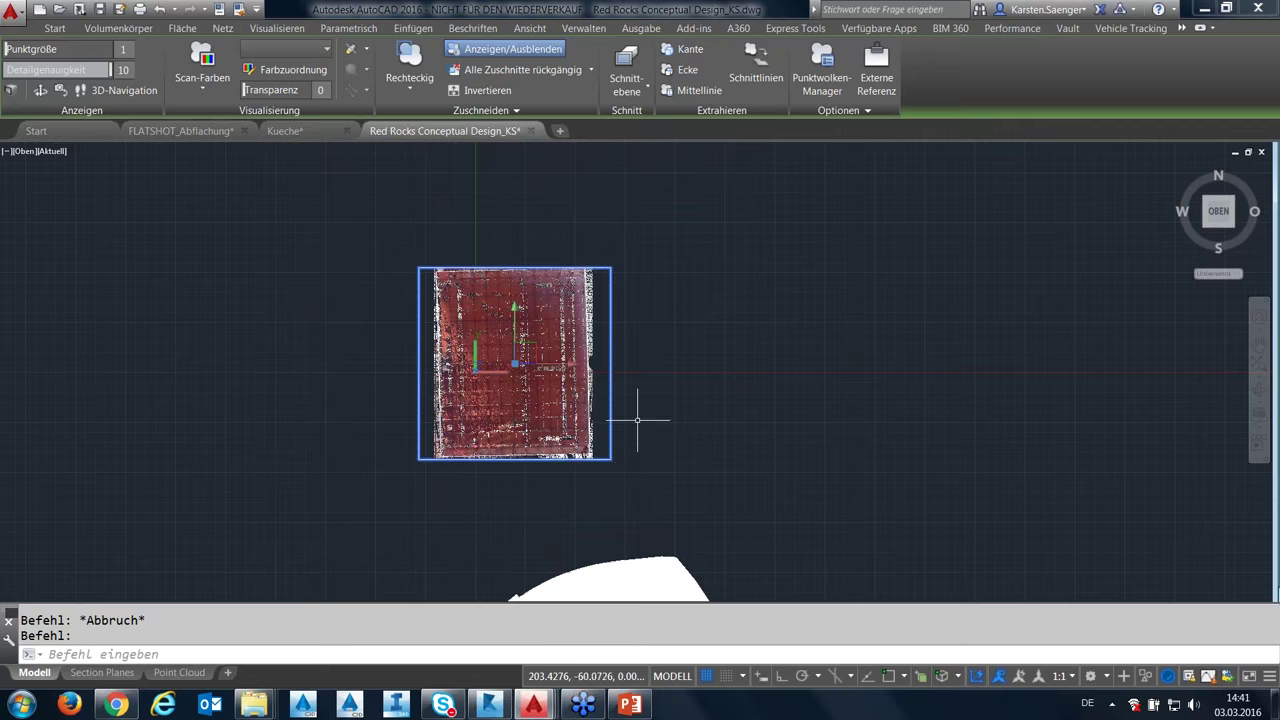
{"action": "mouse_move", "coordinate": [651, 423]}
{"action": "middle_mouse_down", "text": "shift"}
{"action": "mouse_move", "coordinate": [809, 334]}
{"action": "mouse_move", "coordinate": [850, 245]}
{"action": "middle_mouse_up", "text": "shift"}
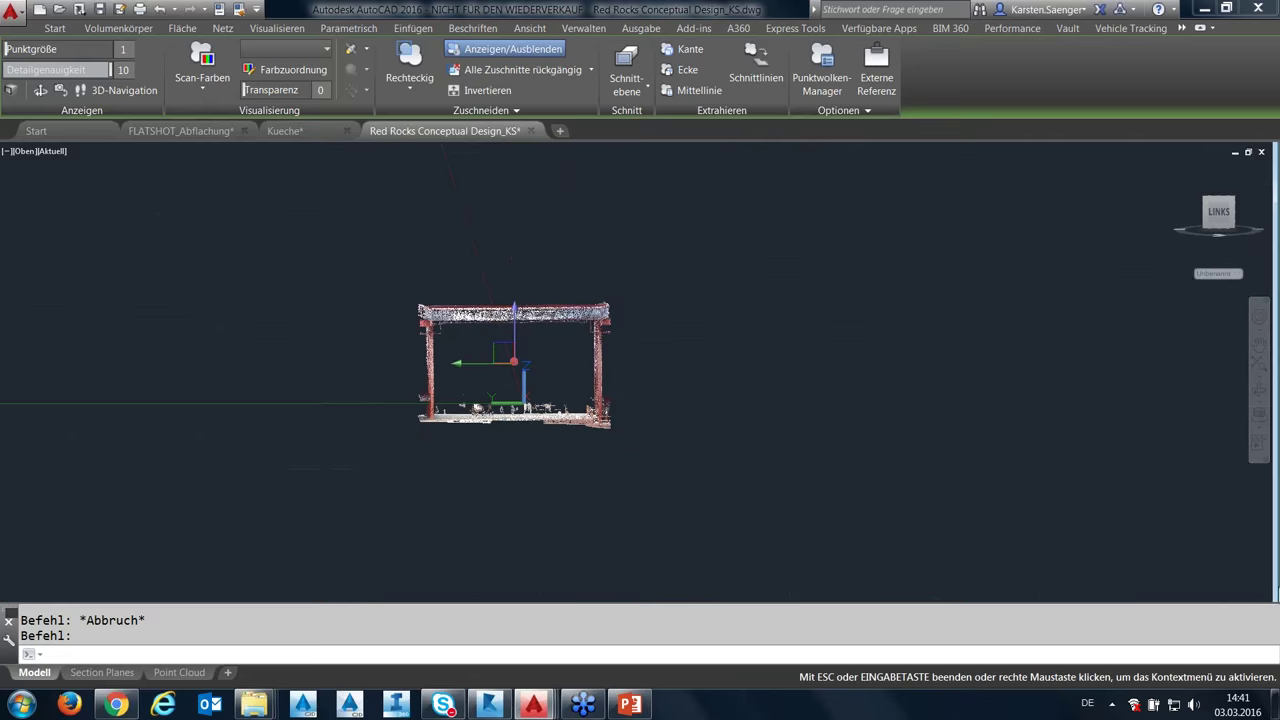
{"action": "left_click", "coordinate": [1230, 217]}
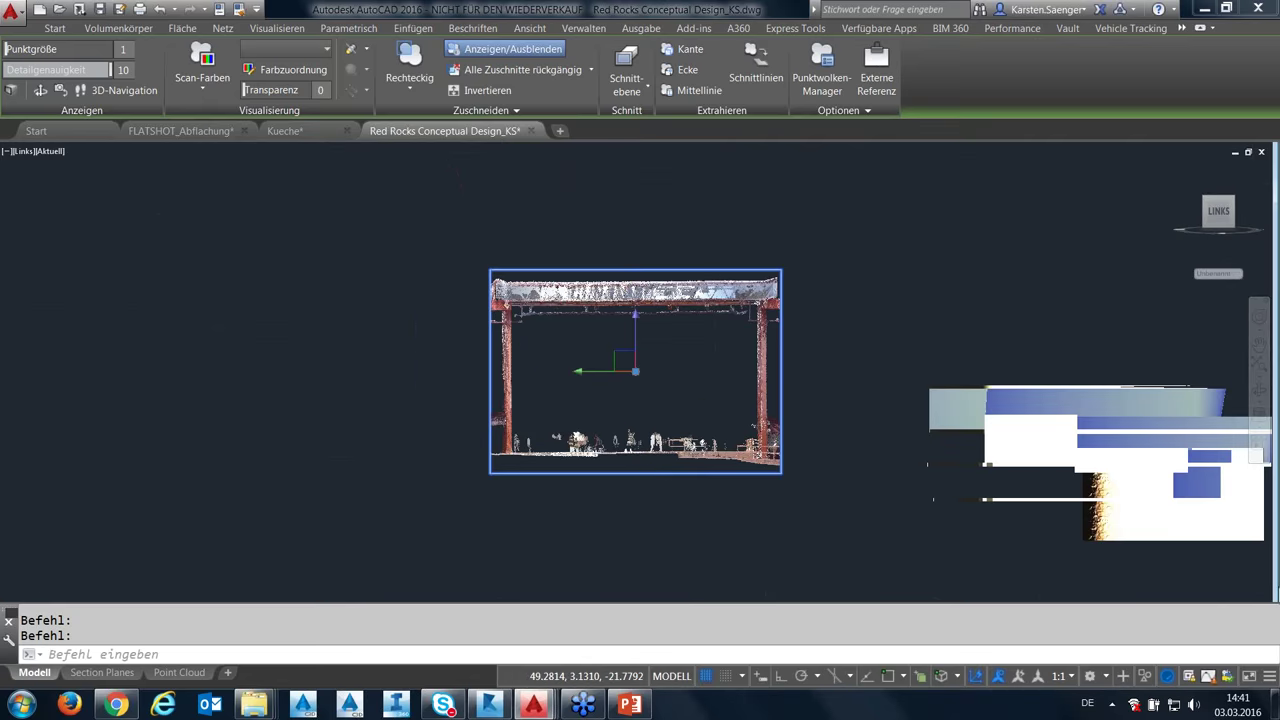
{"action": "scroll", "coordinate": [645, 457], "scroll_direction": "up", "scroll_amount": 2}
{"action": "middle_click_drag", "start_coordinate": [645, 457], "coordinate": [567, 455], "text": "shift"}
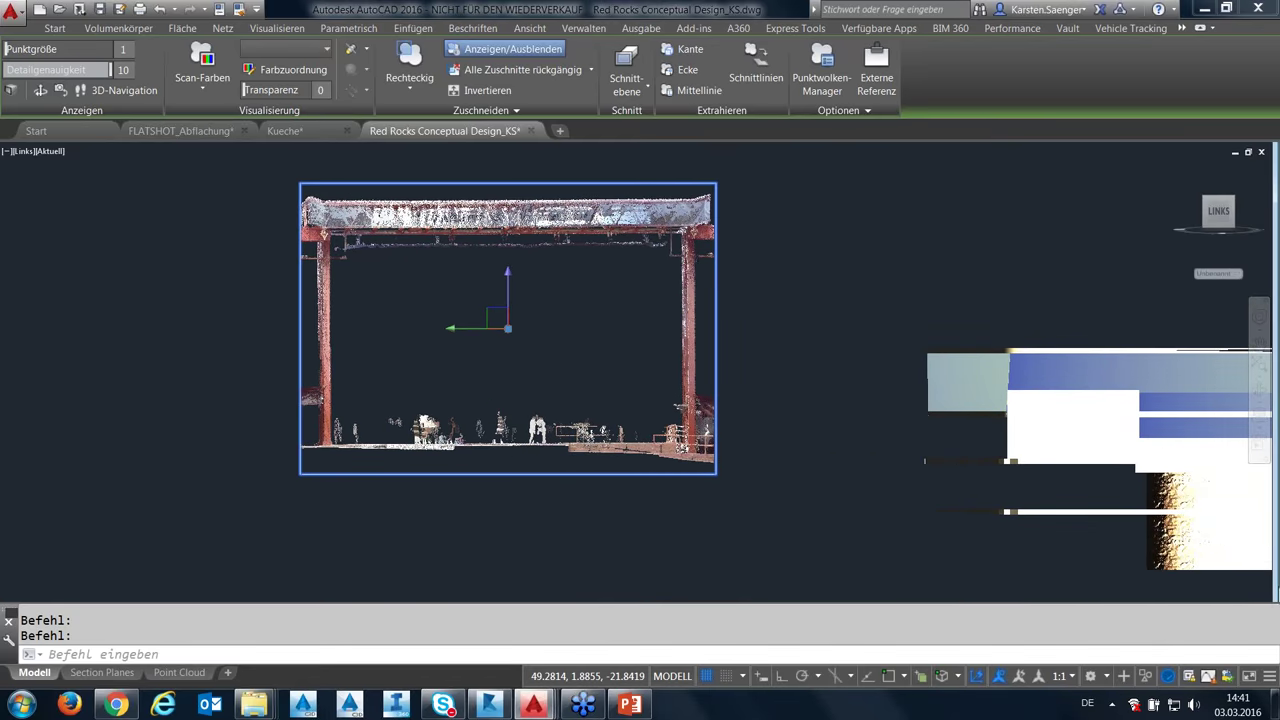
{"action": "scroll", "coordinate": [522, 446], "scroll_direction": "up", "scroll_amount": 2}
Draw a rectangular crop around the stage floor from the side, keeping the inside points.
{"action": "left_click", "coordinate": [424, 93]}
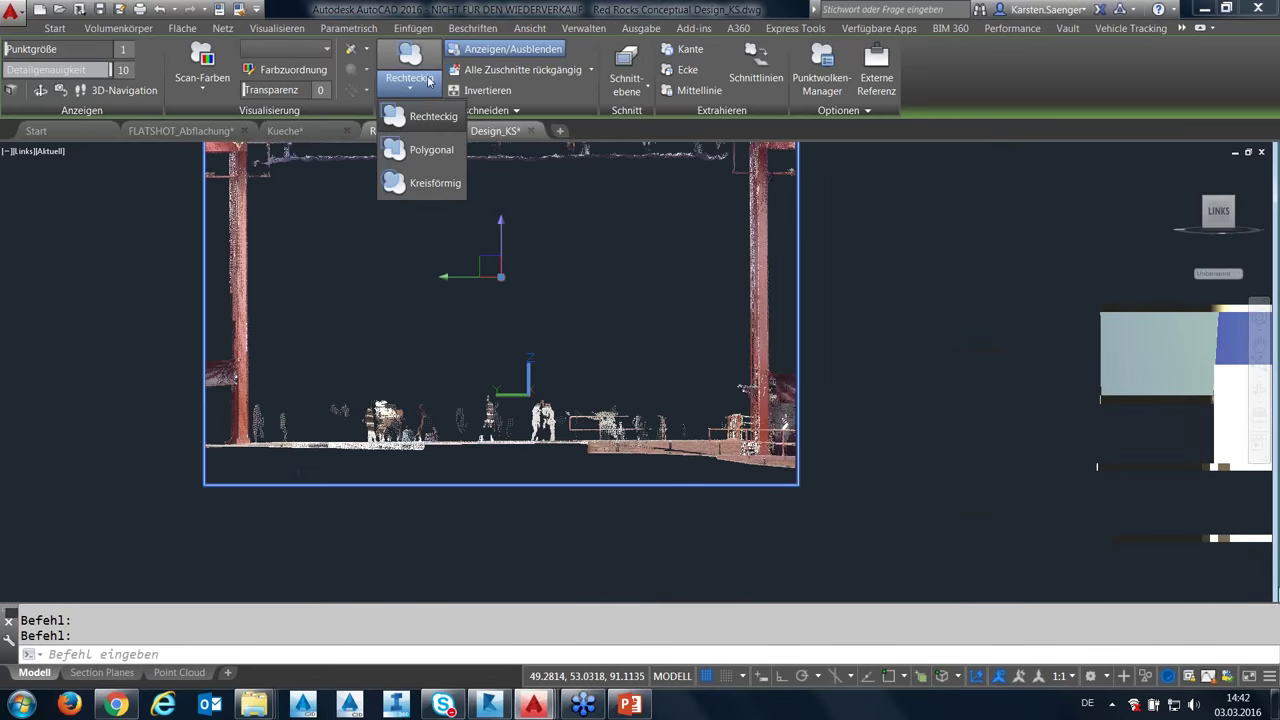
{"action": "left_click", "coordinate": [425, 116]}
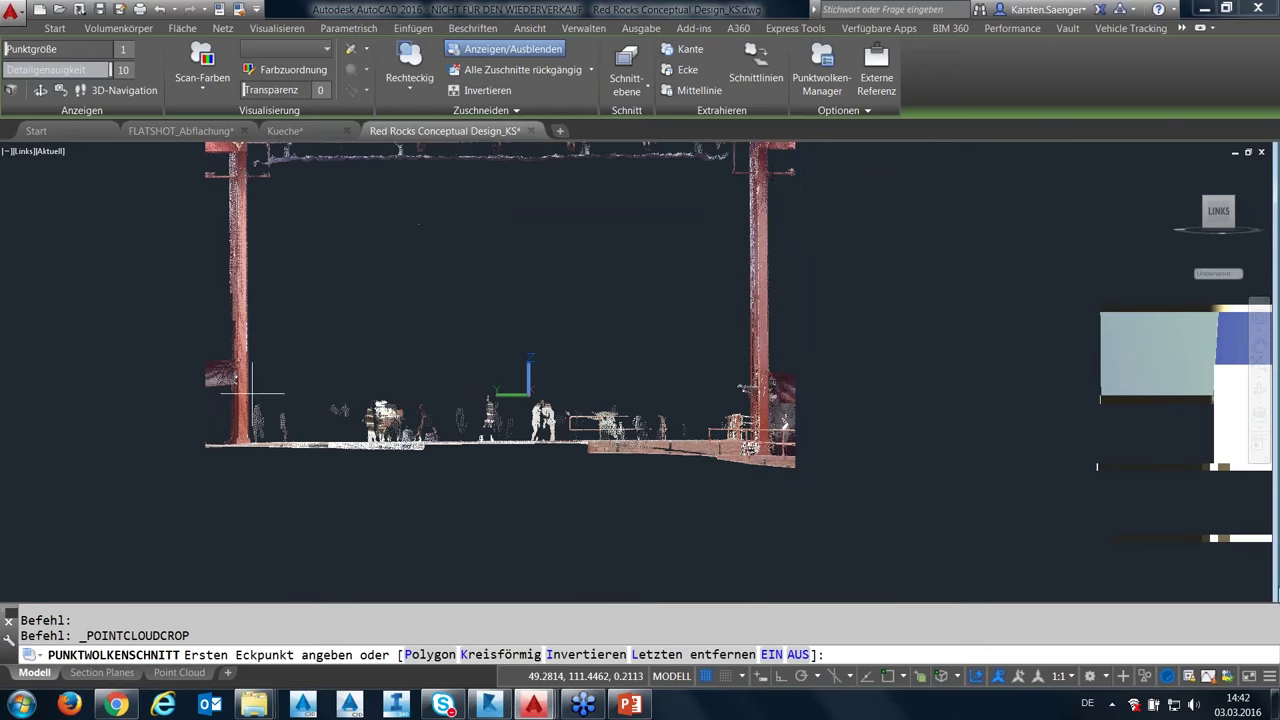
{"action": "left_click", "coordinate": [253, 359]}
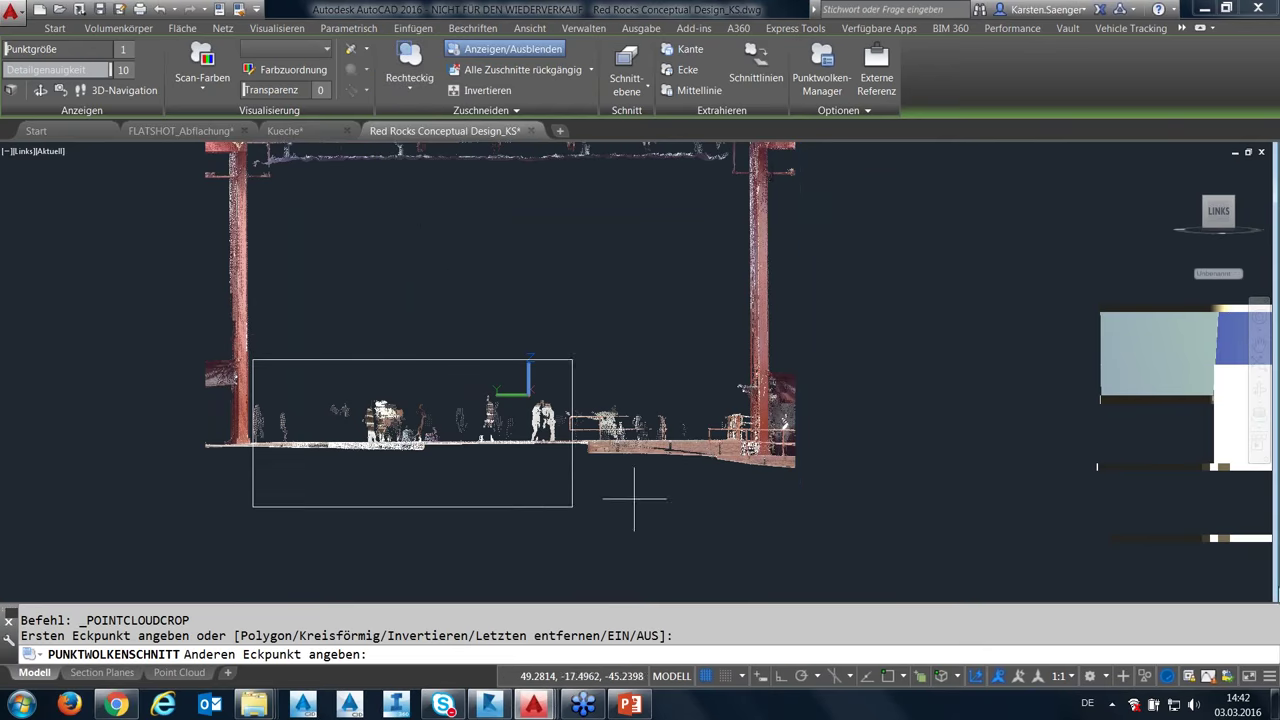
{"action": "left_click", "coordinate": [745, 490]}
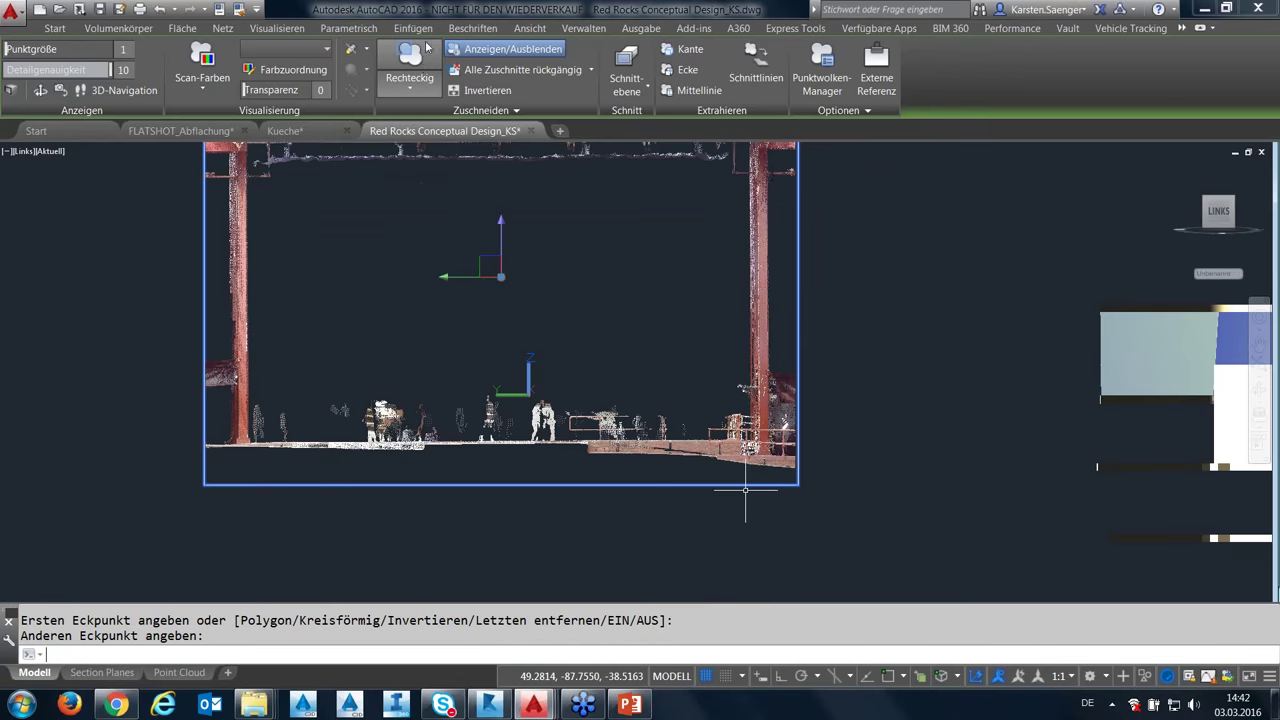
{"action": "left_click", "coordinate": [424, 66]}
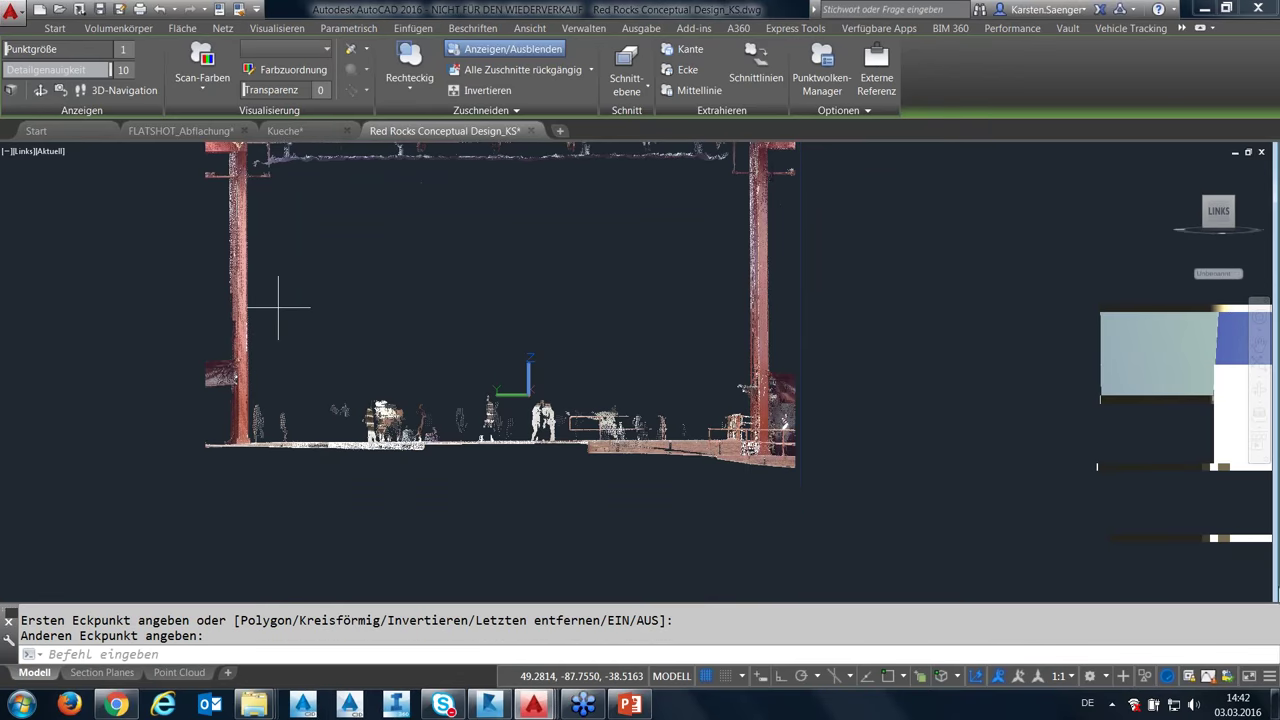
{"action": "left_click", "coordinate": [251, 369]}
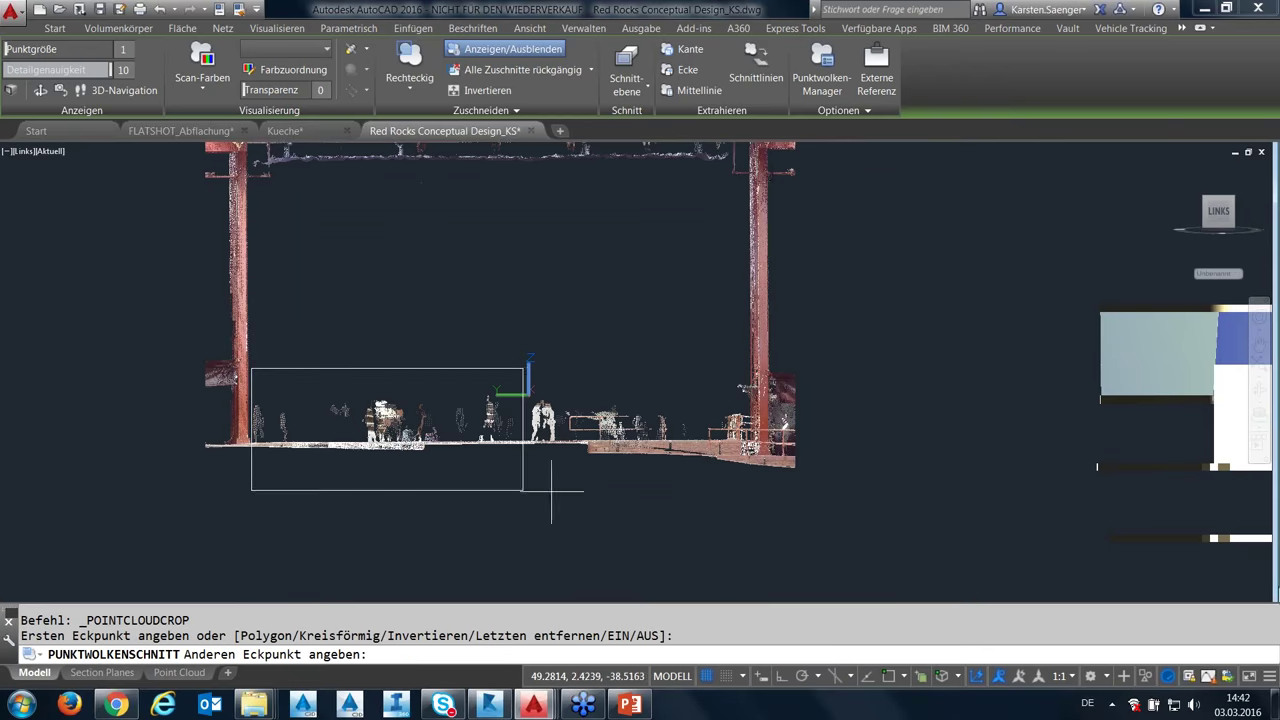
{"action": "left_click", "coordinate": [748, 484]}
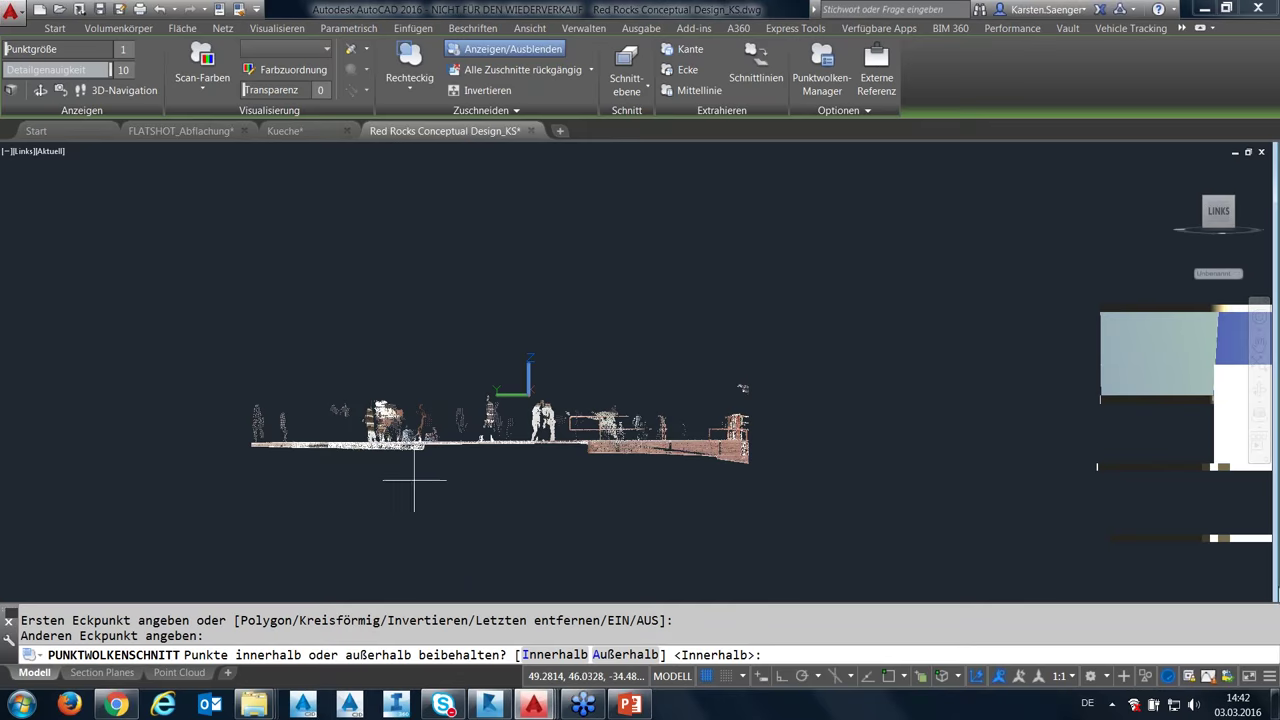
{"action": "scroll", "coordinate": [414, 485], "scroll_direction": "down", "scroll_amount": 1}
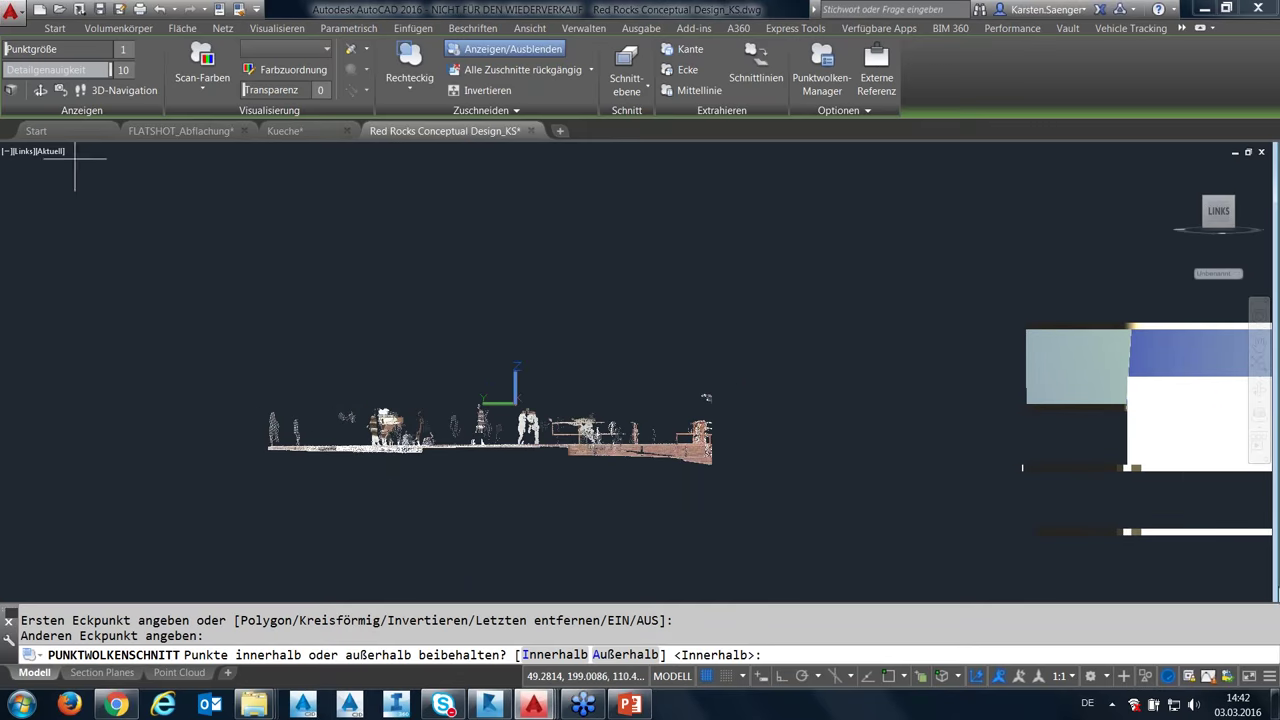
{"action": "left_click", "coordinate": [23, 152]}
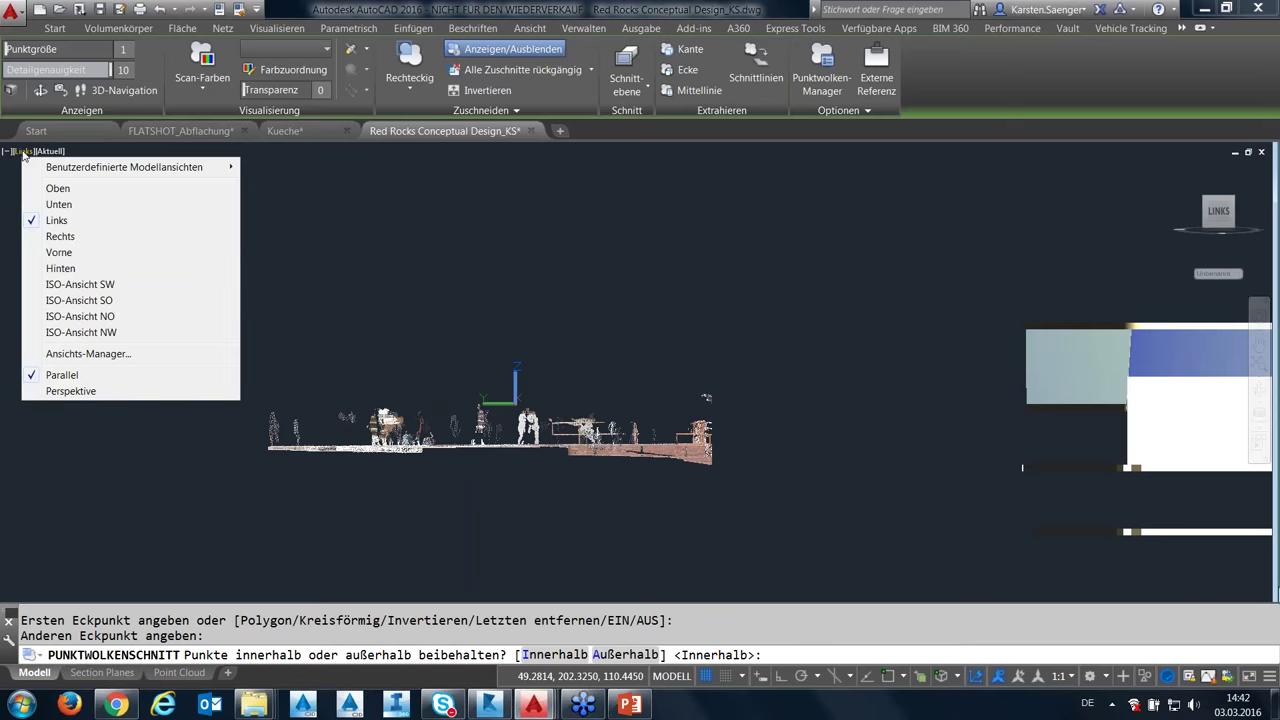
{"action": "left_click", "coordinate": [23, 152]}
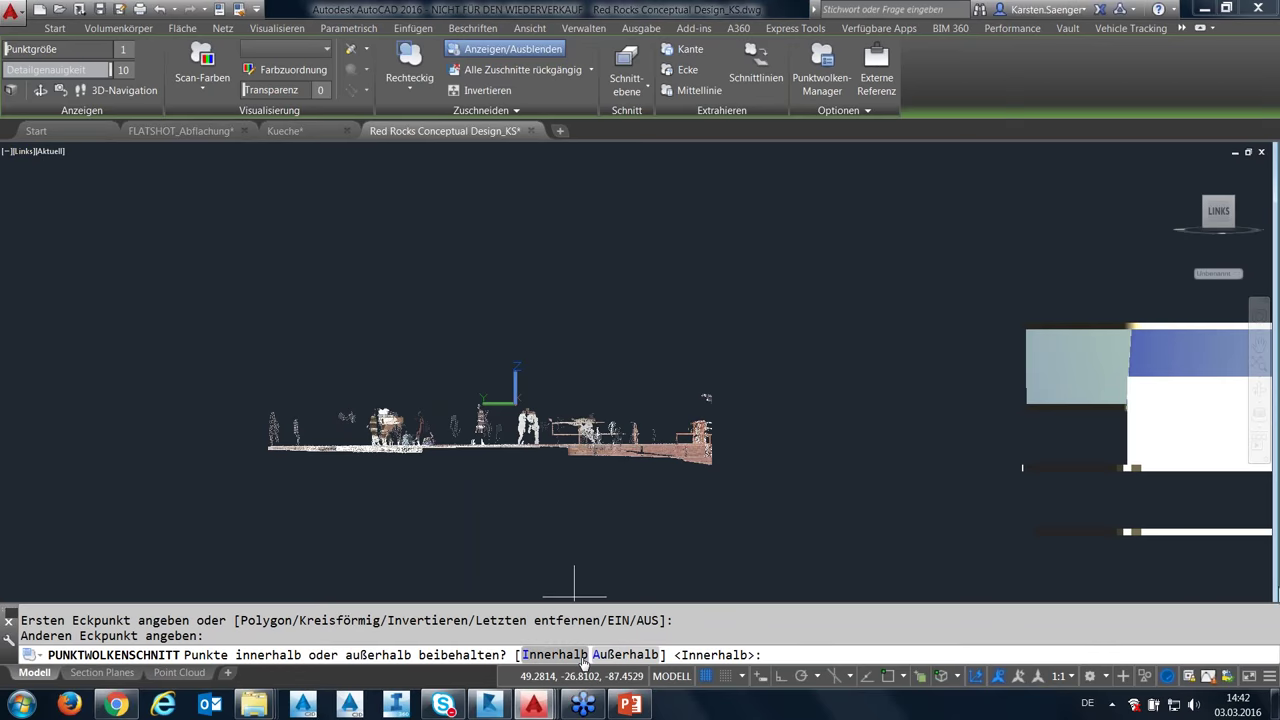
{"action": "left_click", "coordinate": [560, 656]}
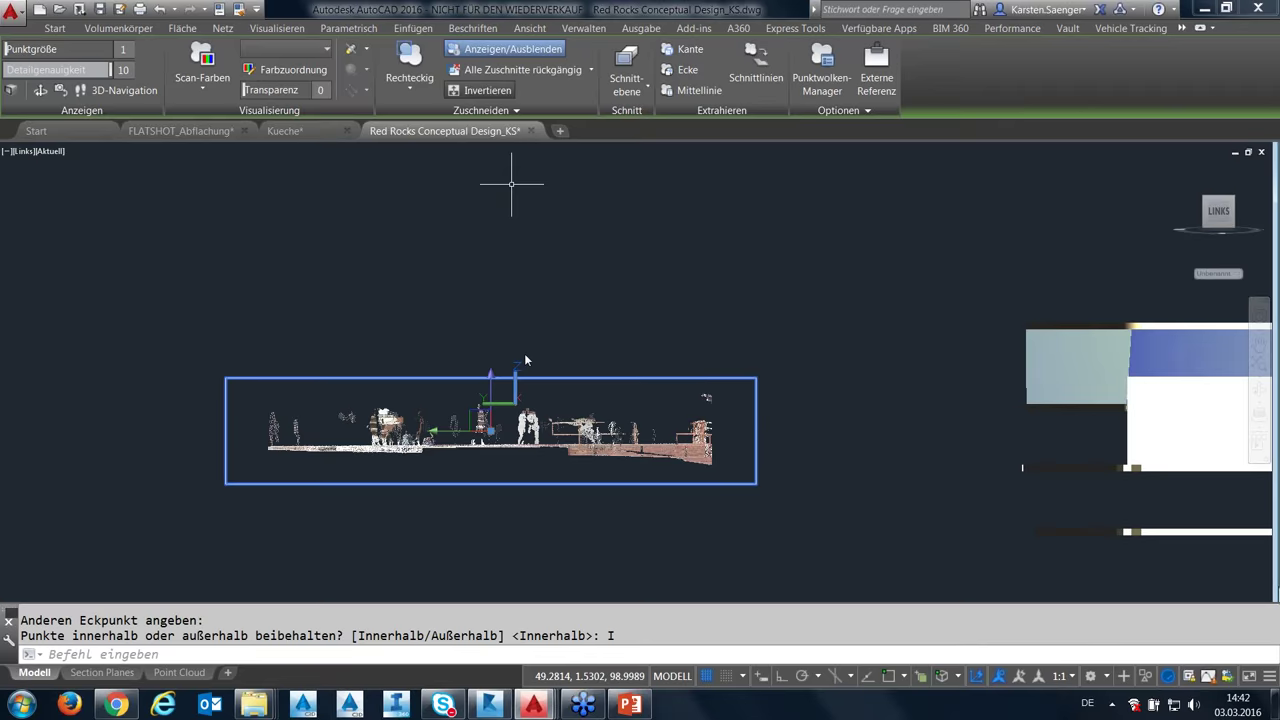
Return to the Oben (top) view.
{"action": "scroll", "coordinate": [524, 360], "scroll_direction": "up", "scroll_amount": 5}
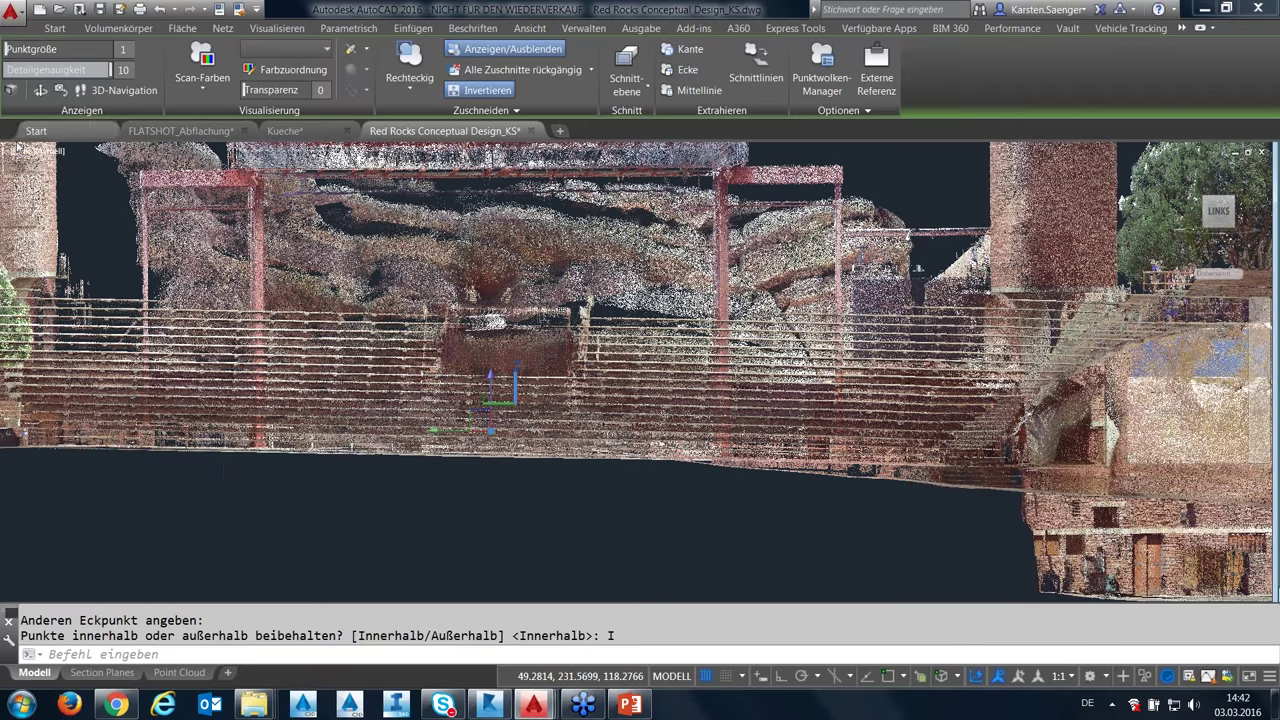
{"action": "left_click", "coordinate": [28, 151]}
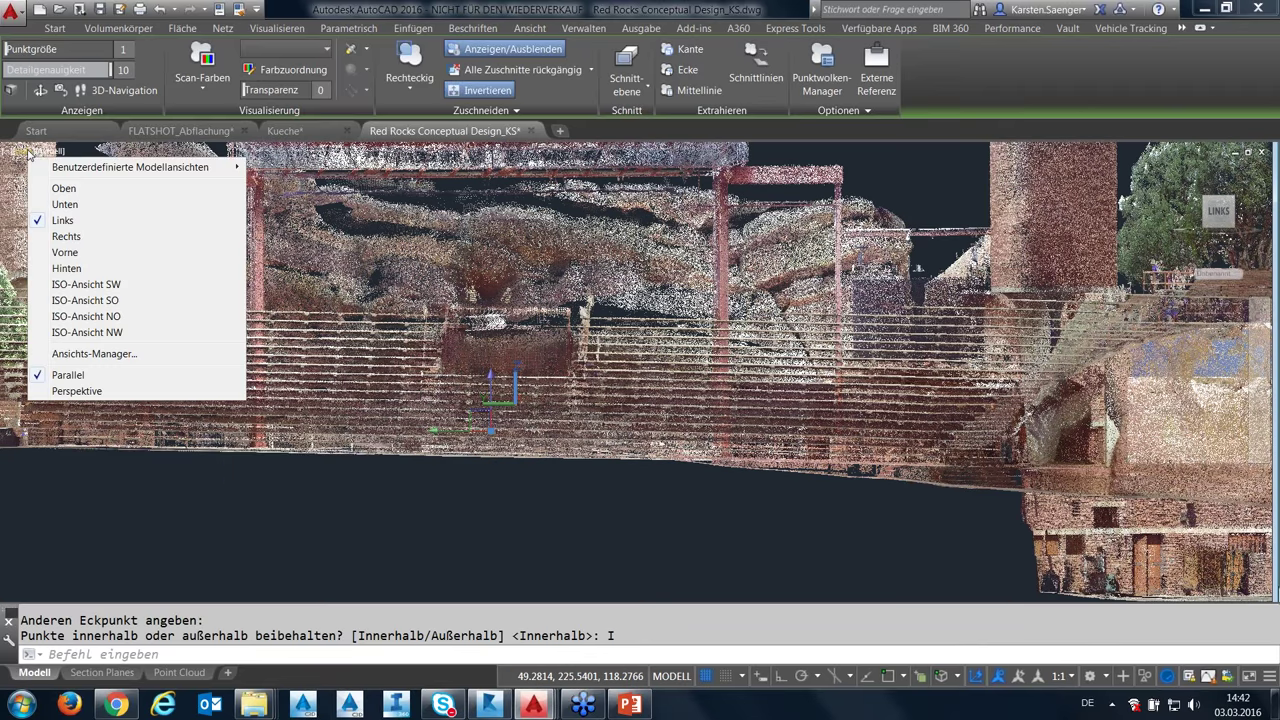
{"action": "key", "text": "Escape"}
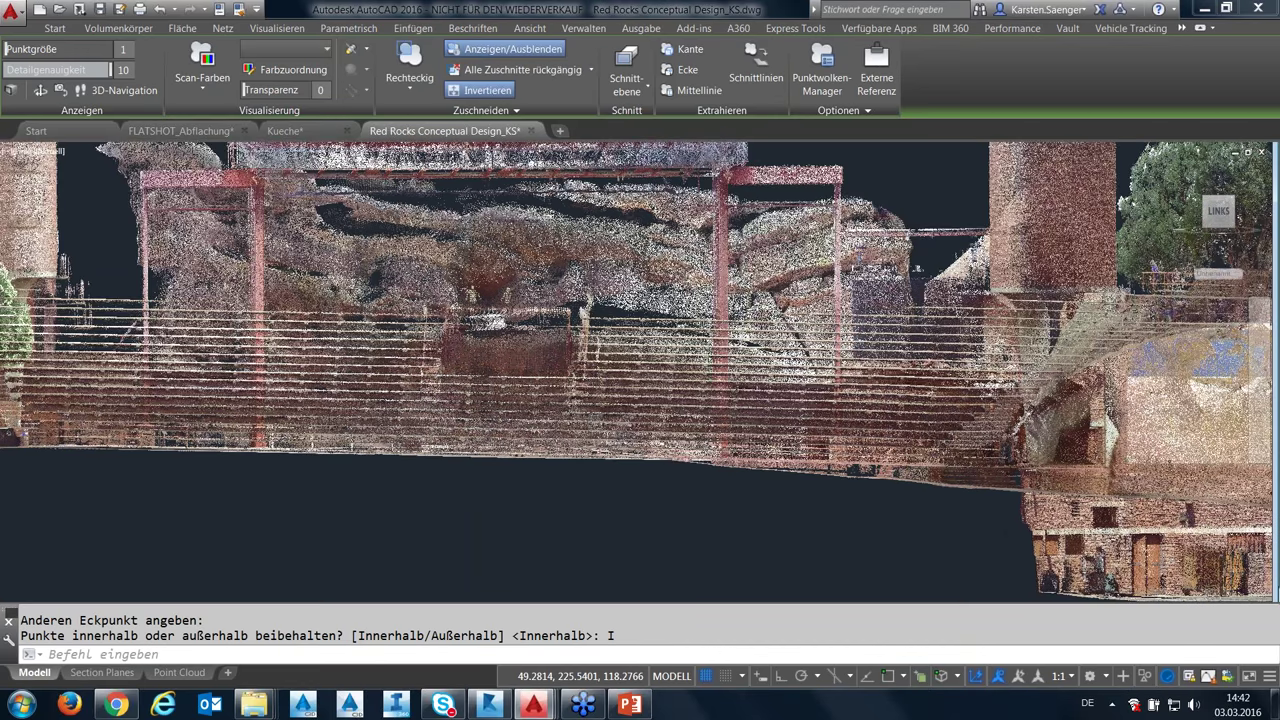
{"action": "left_click", "coordinate": [28, 151]}
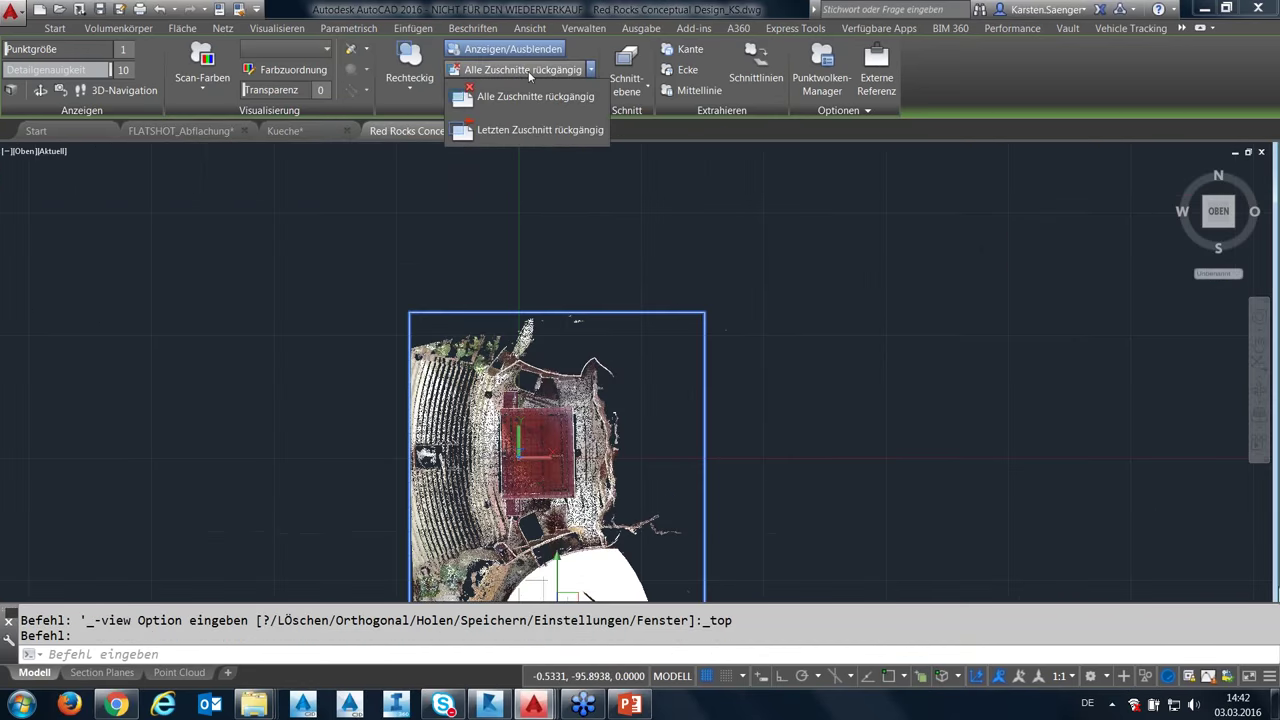
Remove all crops and draw a new rectangular crop around the stage.
{"action": "left_click", "coordinate": [528, 70]}
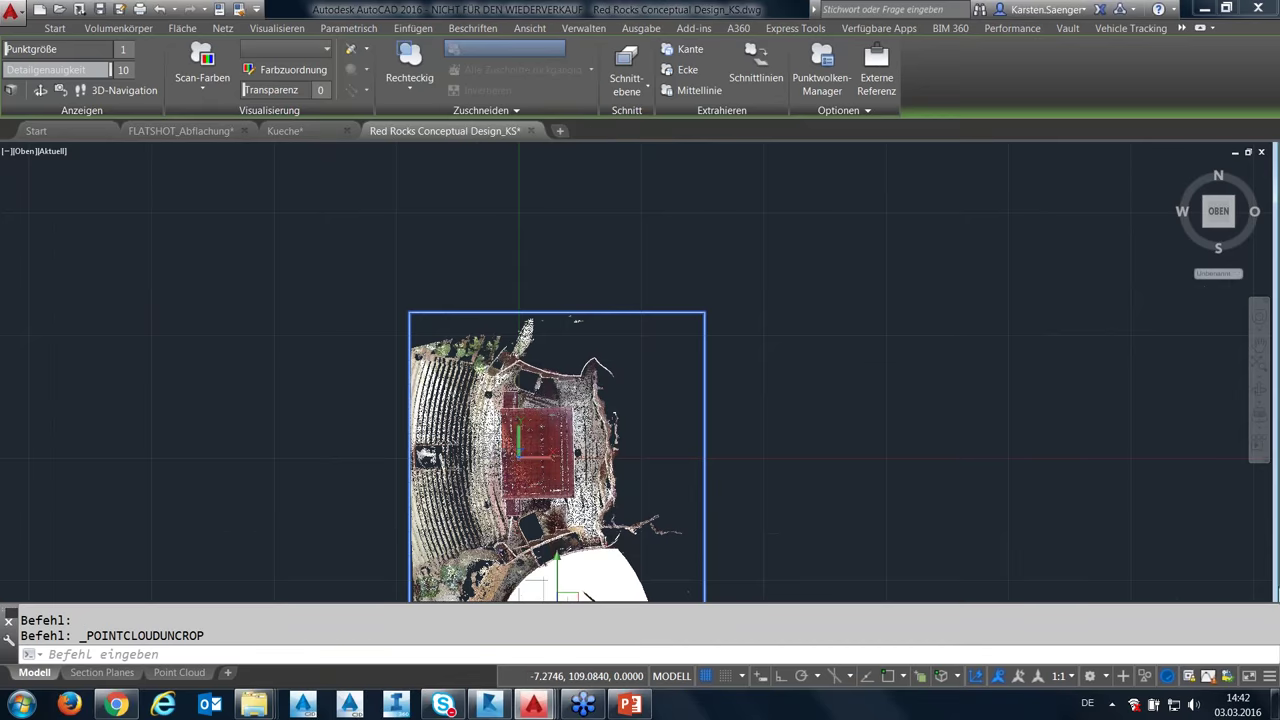
{"action": "middle_click_drag", "start_coordinate": [560, 400], "coordinate": [558, 343]}
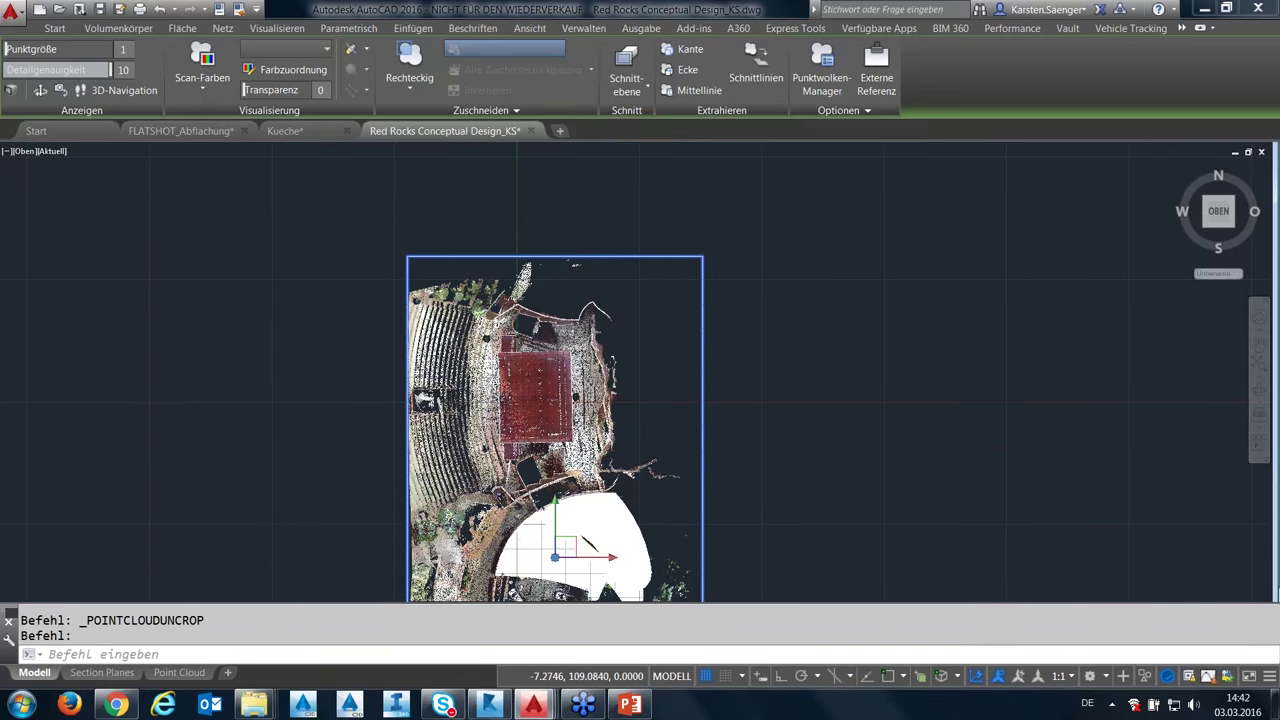
{"action": "scroll", "coordinate": [514, 360], "scroll_direction": "up", "scroll_amount": 2}
{"action": "scroll", "coordinate": [514, 358], "scroll_direction": "up", "scroll_amount": 2}
{"action": "left_click", "coordinate": [410, 70]}
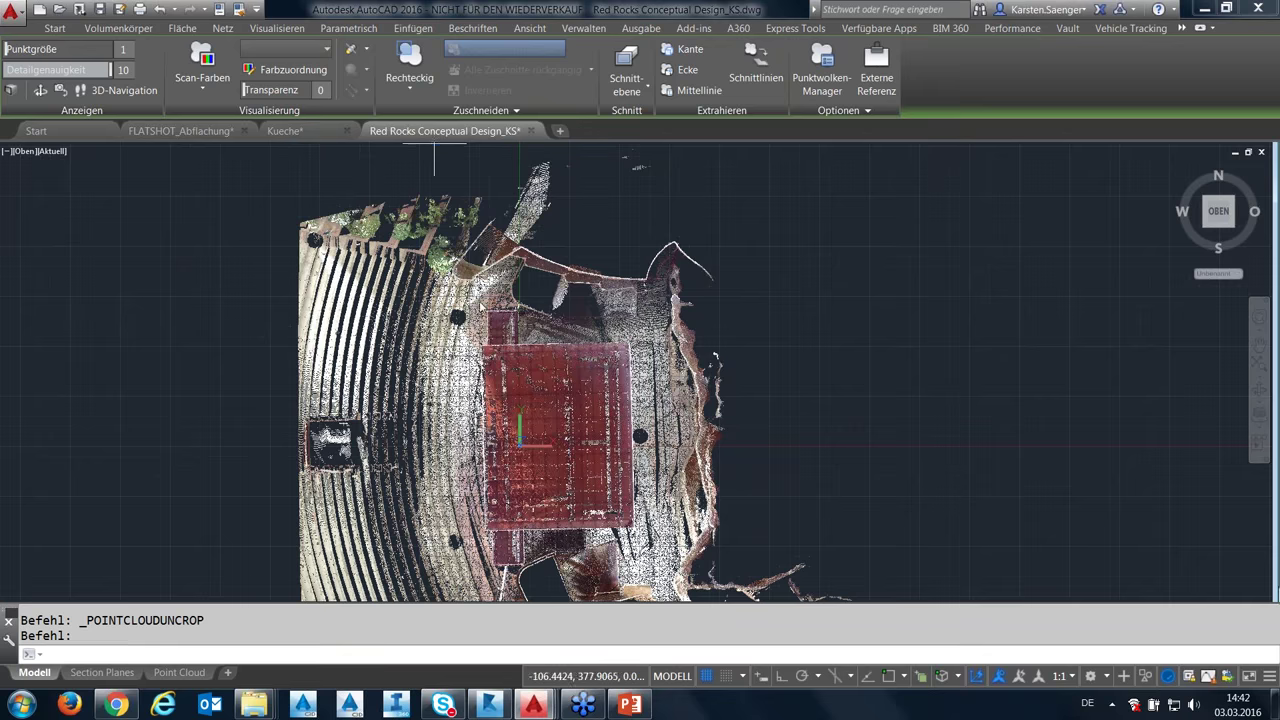
{"action": "left_click", "coordinate": [480, 340]}
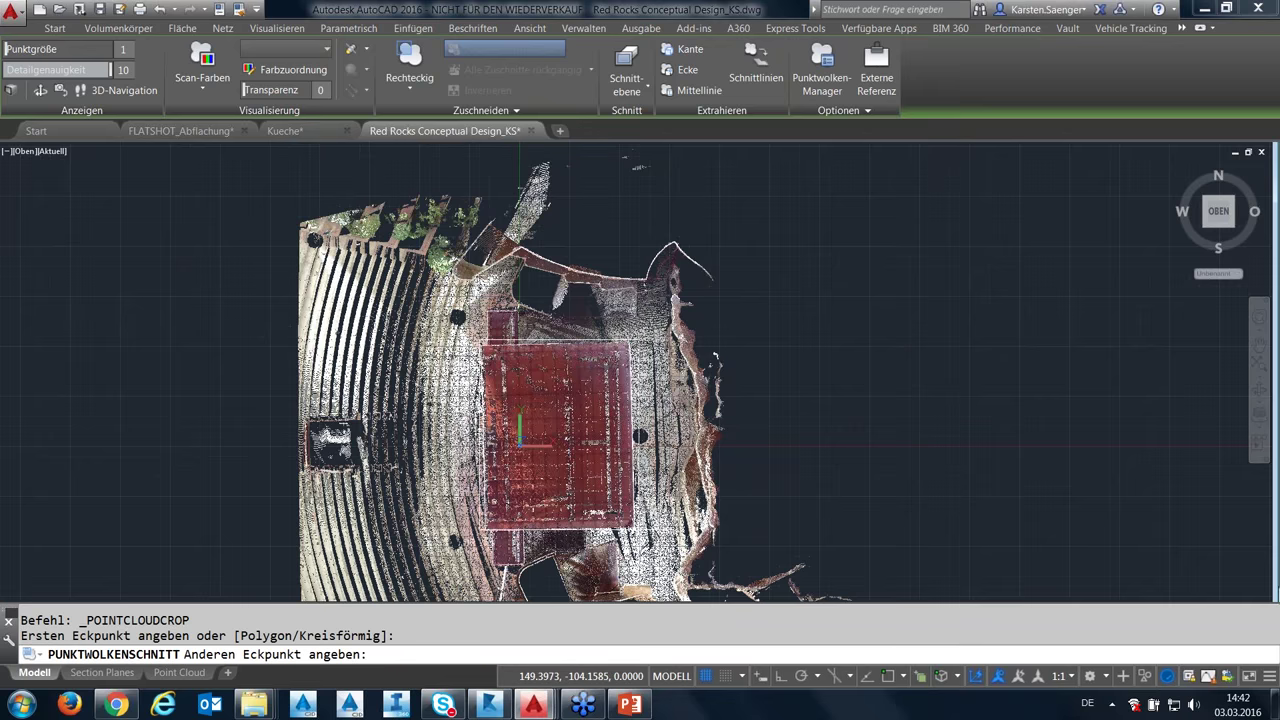
{"action": "left_click", "coordinate": [639, 529]}
{"action": "mouse_move", "coordinate": [636, 437]}
{"action": "middle_mouse_down", "text": "shift"}
{"action": "mouse_move", "coordinate": [681, 396]}
{"action": "mouse_move", "coordinate": [625, 368]}
{"action": "middle_mouse_up", "text": "shift"}
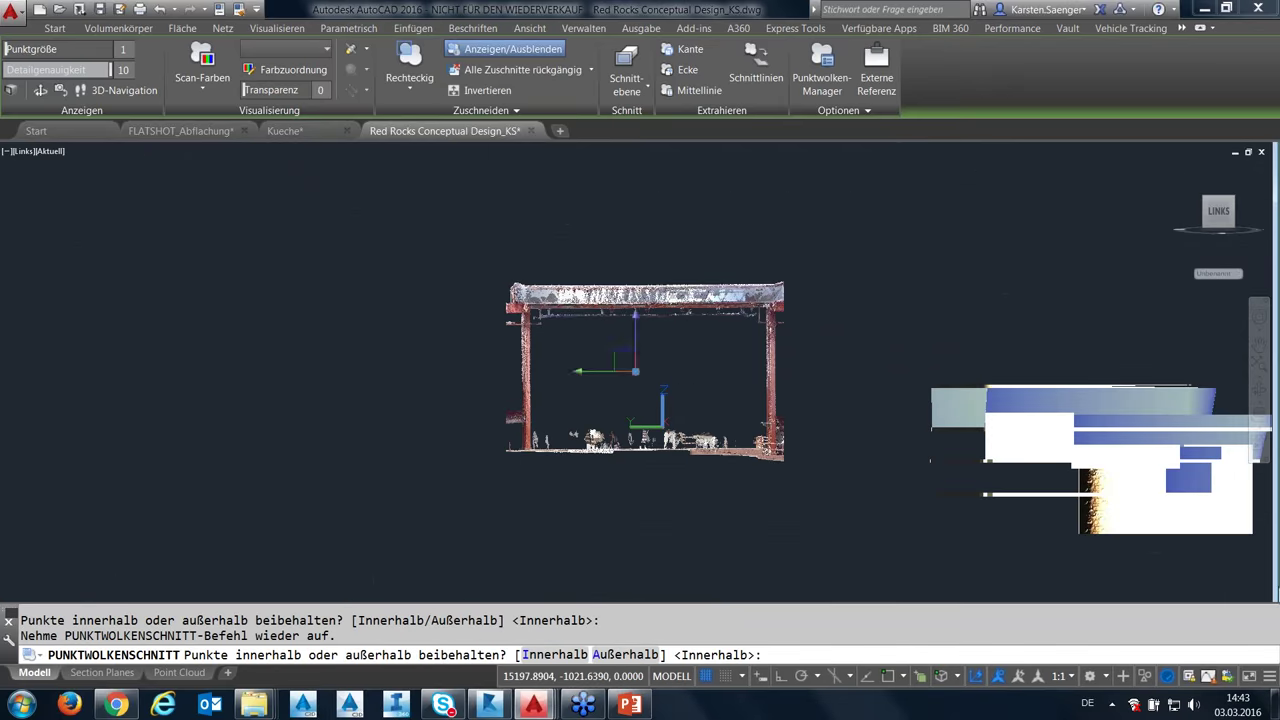
Crop a rectangle around the stage canopy with Außerhalb (A), then orbit to inspect the result.
{"action": "left_click", "coordinate": [409, 62]}
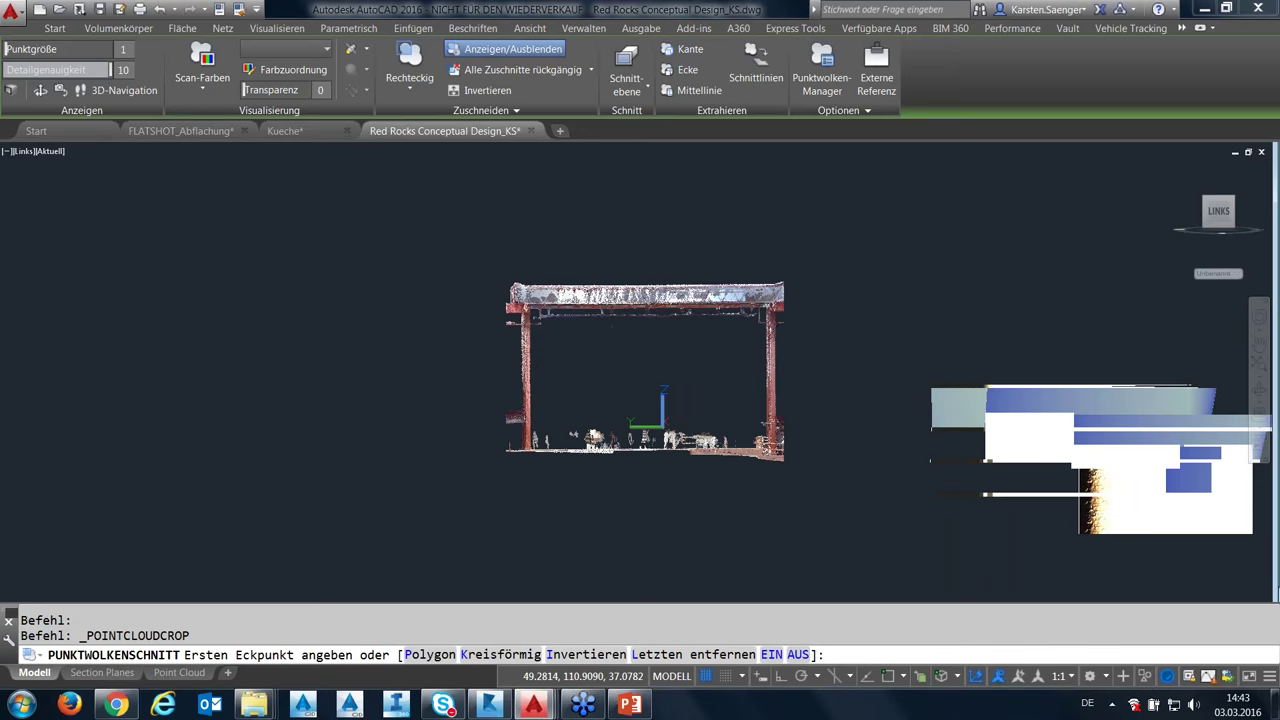
{"action": "left_click", "coordinate": [533, 384]}
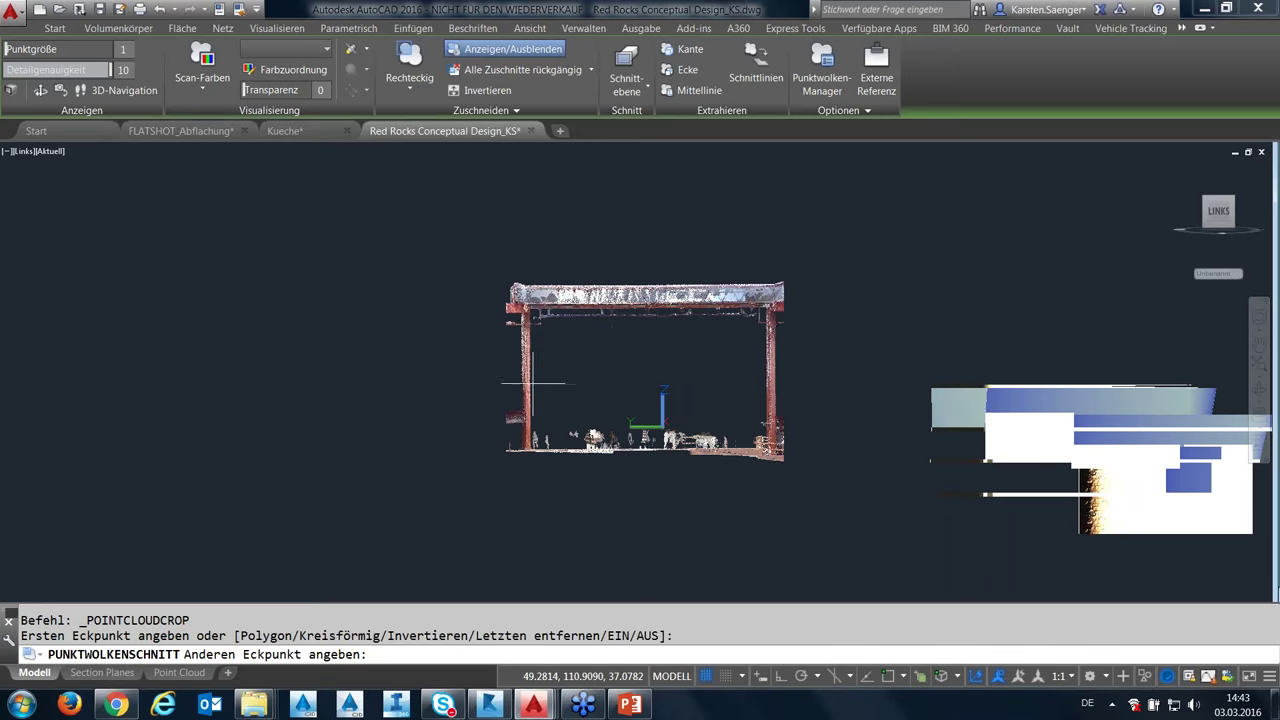
{"action": "left_click", "coordinate": [764, 474]}
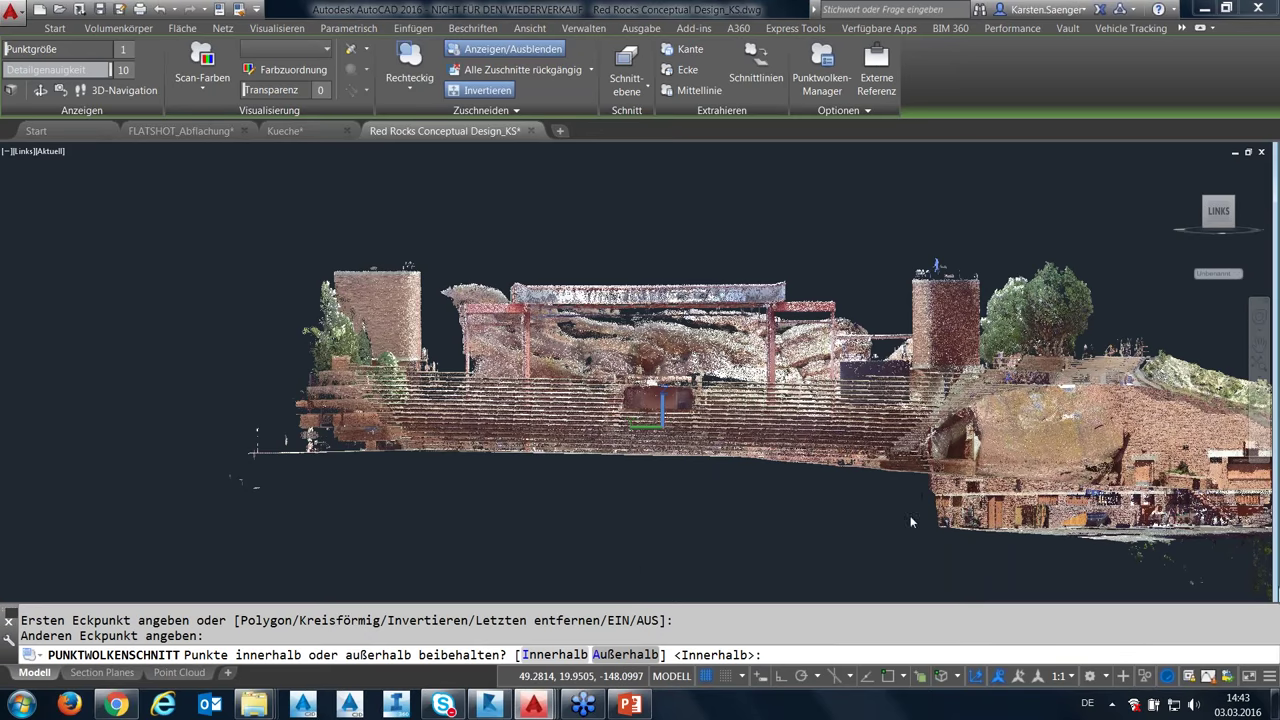
{"action": "type", "text": "A"}
{"action": "key", "text": "Return"}
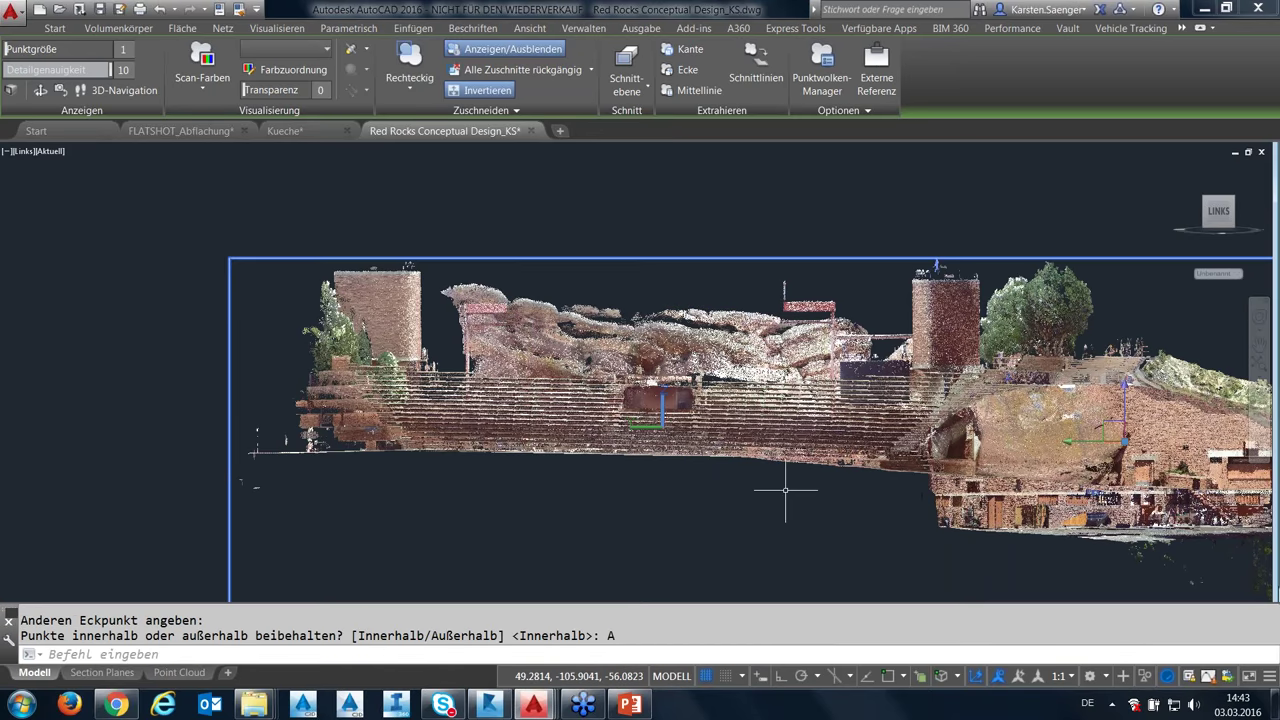
{"action": "mouse_move", "coordinate": [600, 541]}
{"action": "middle_mouse_down", "text": "shift"}
{"action": "mouse_move", "coordinate": [560, 580]}
{"action": "mouse_move", "coordinate": [509, 590]}
{"action": "middle_mouse_up", "text": "shift"}
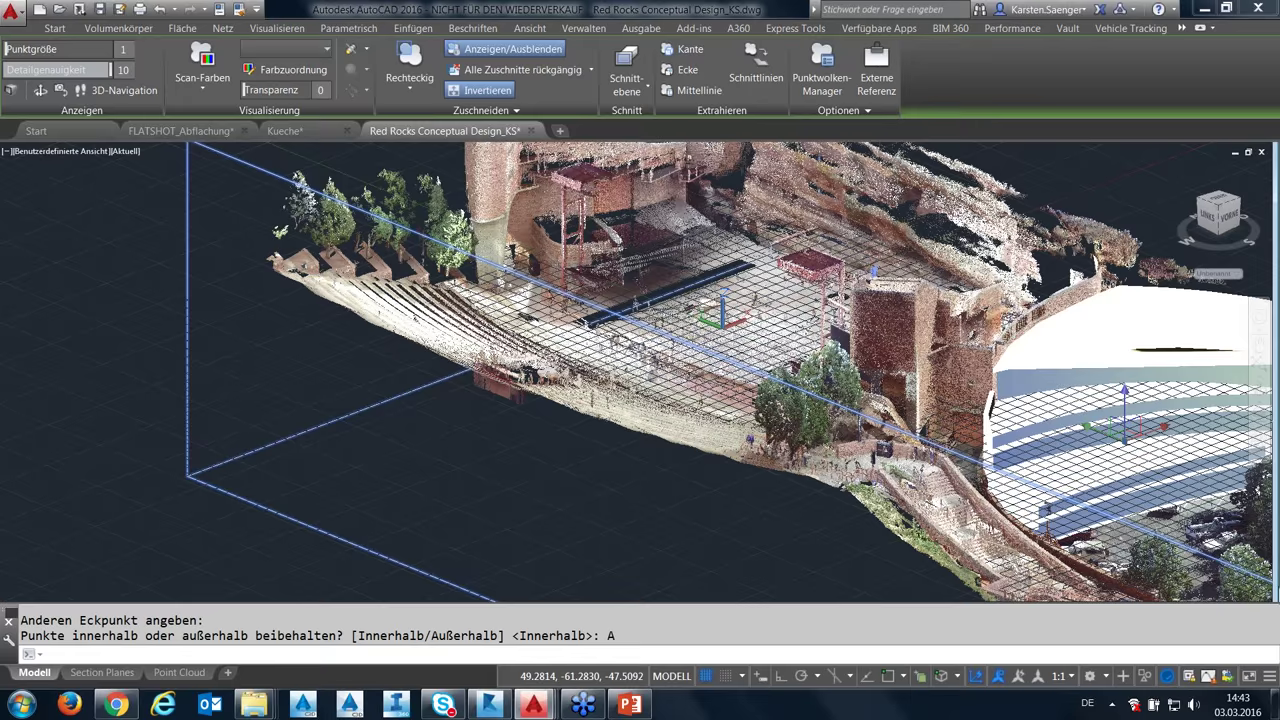
{"action": "middle_click_drag", "start_coordinate": [620, 340], "coordinate": [550, 404], "text": "shift"}
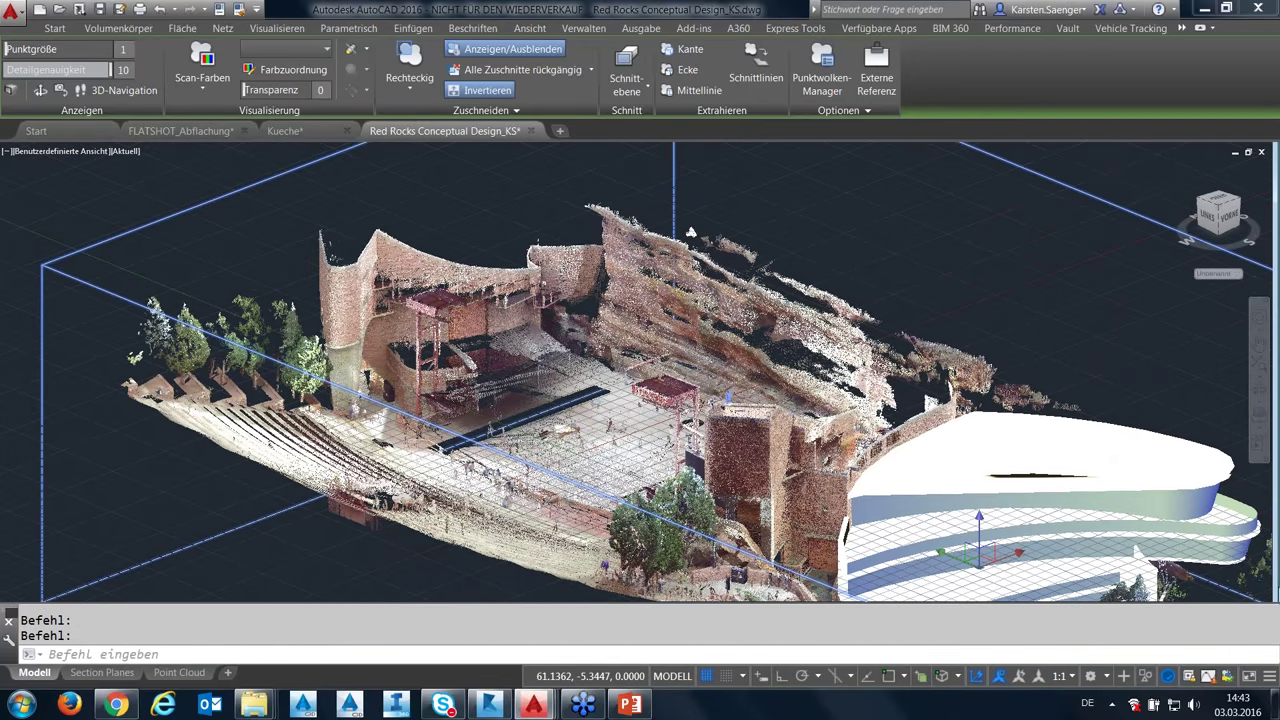
{"action": "scroll", "coordinate": [690, 233], "scroll_direction": "up", "scroll_amount": 2}
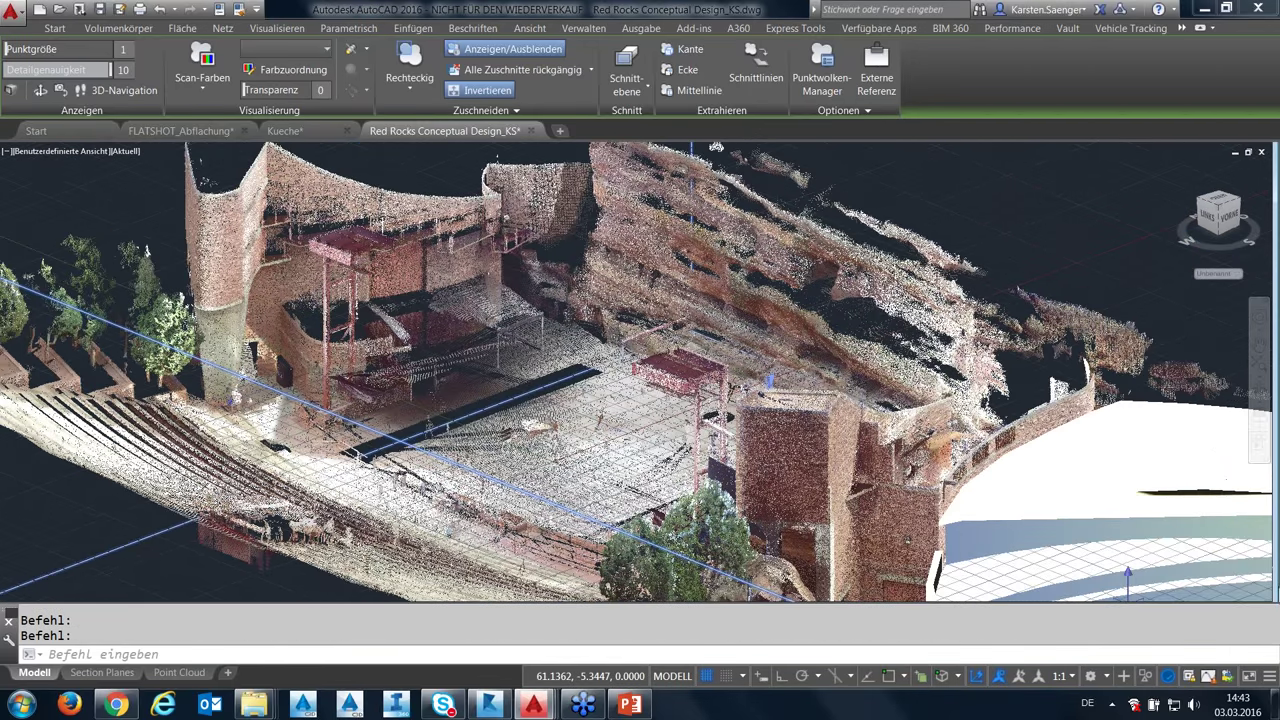
{"action": "scroll", "coordinate": [660, 430], "scroll_direction": "up", "scroll_amount": 2}
{"action": "key", "text": "Escape"}
Restore saved views SectionPlaneSliceFront, PointCloudIsoNoSection, then PointCloudLeftNoSection.
{"action": "left_click", "coordinate": [810, 70]}
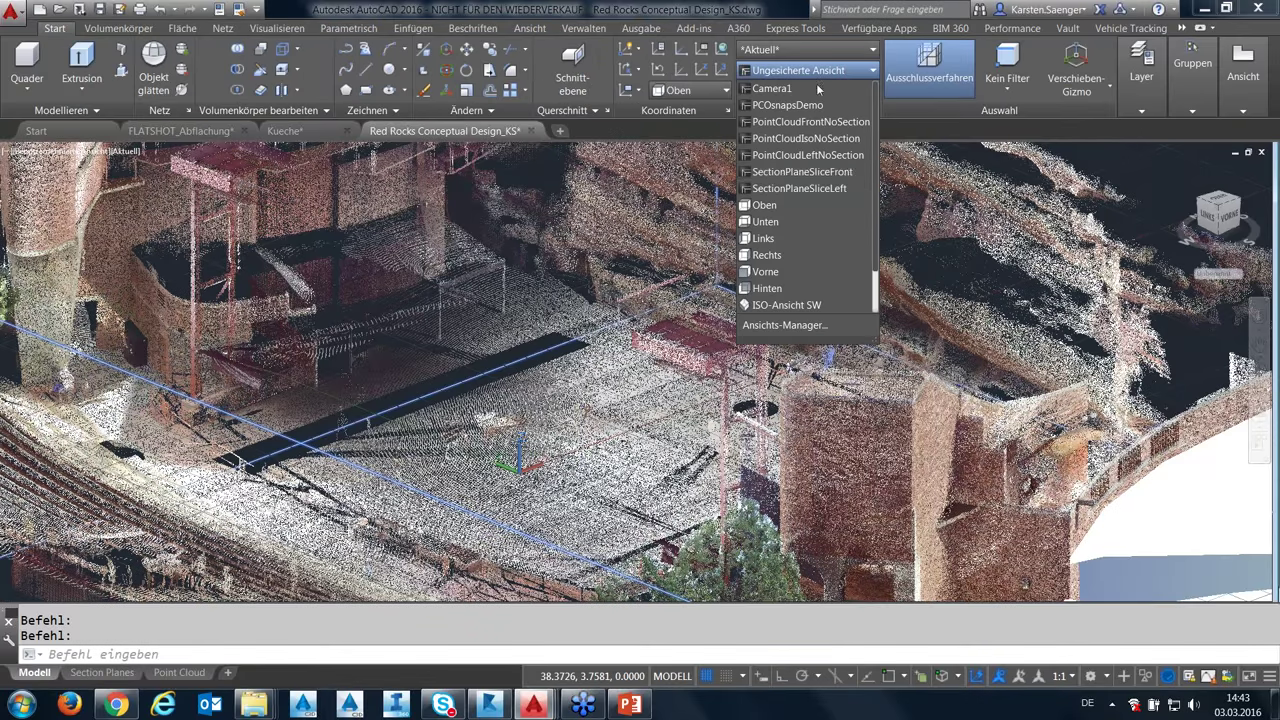
{"action": "left_click", "coordinate": [843, 173]}
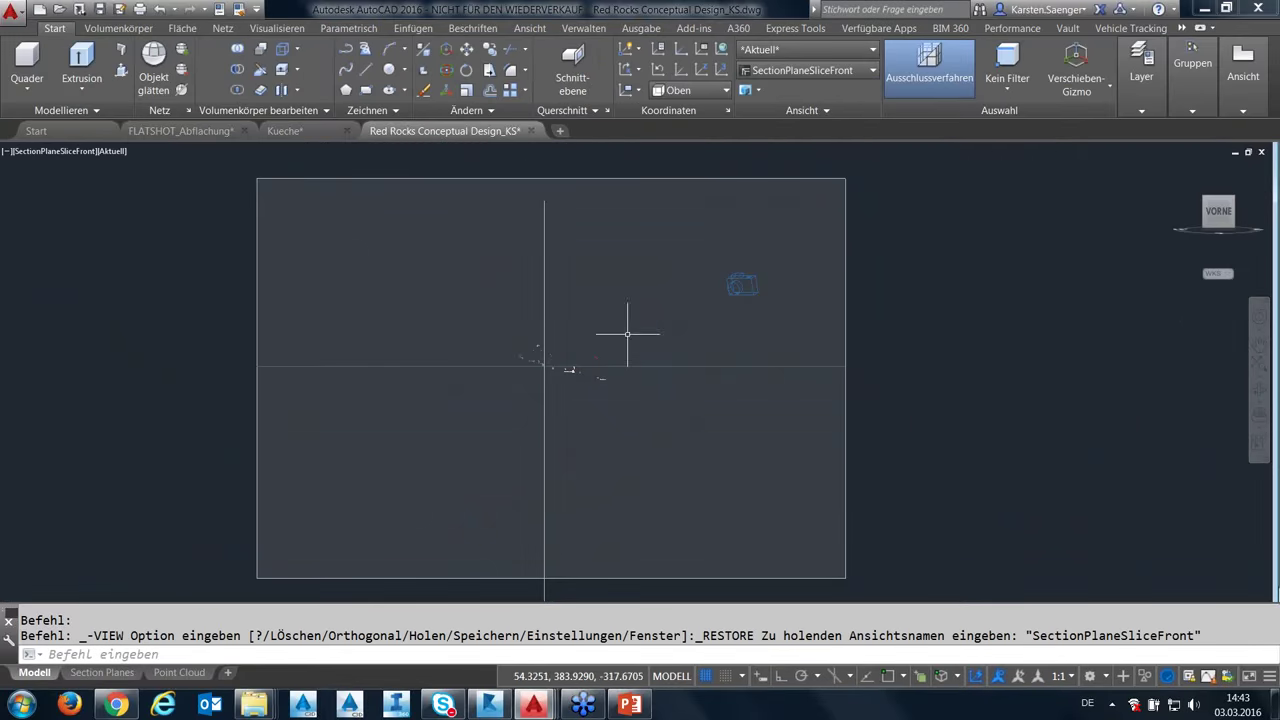
{"action": "left_click", "coordinate": [792, 72]}
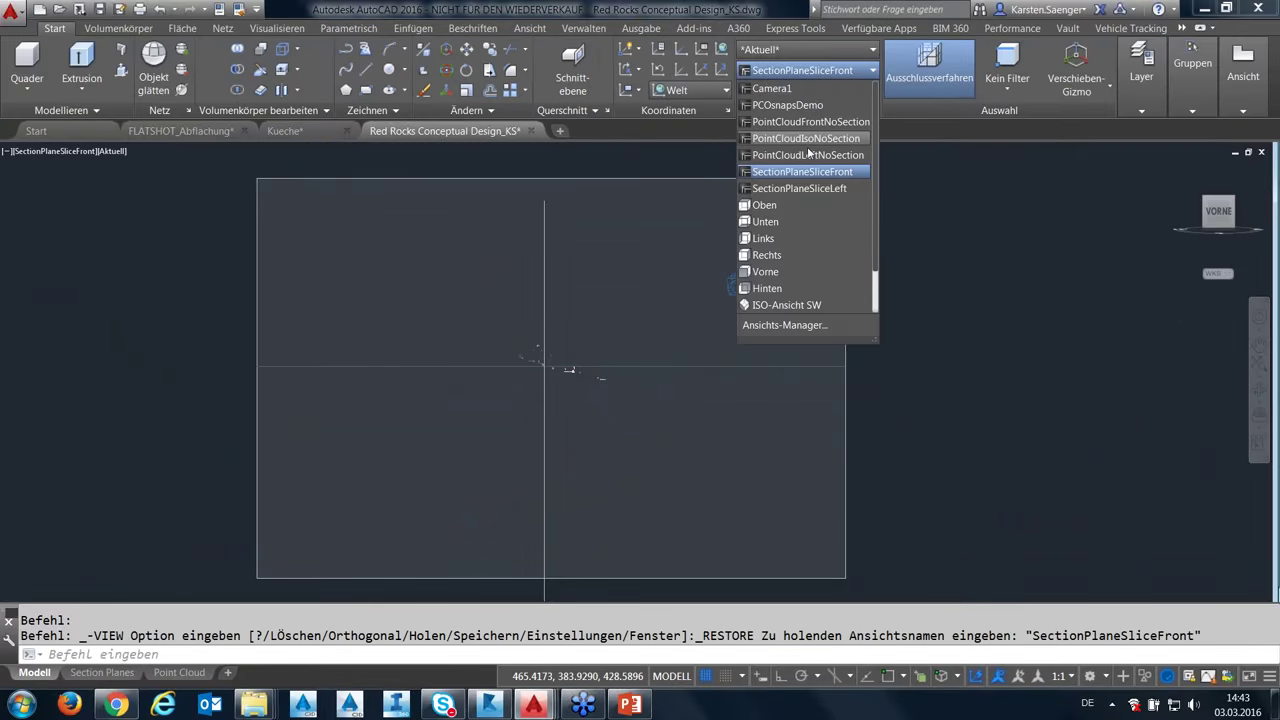
{"action": "left_click", "coordinate": [809, 140]}
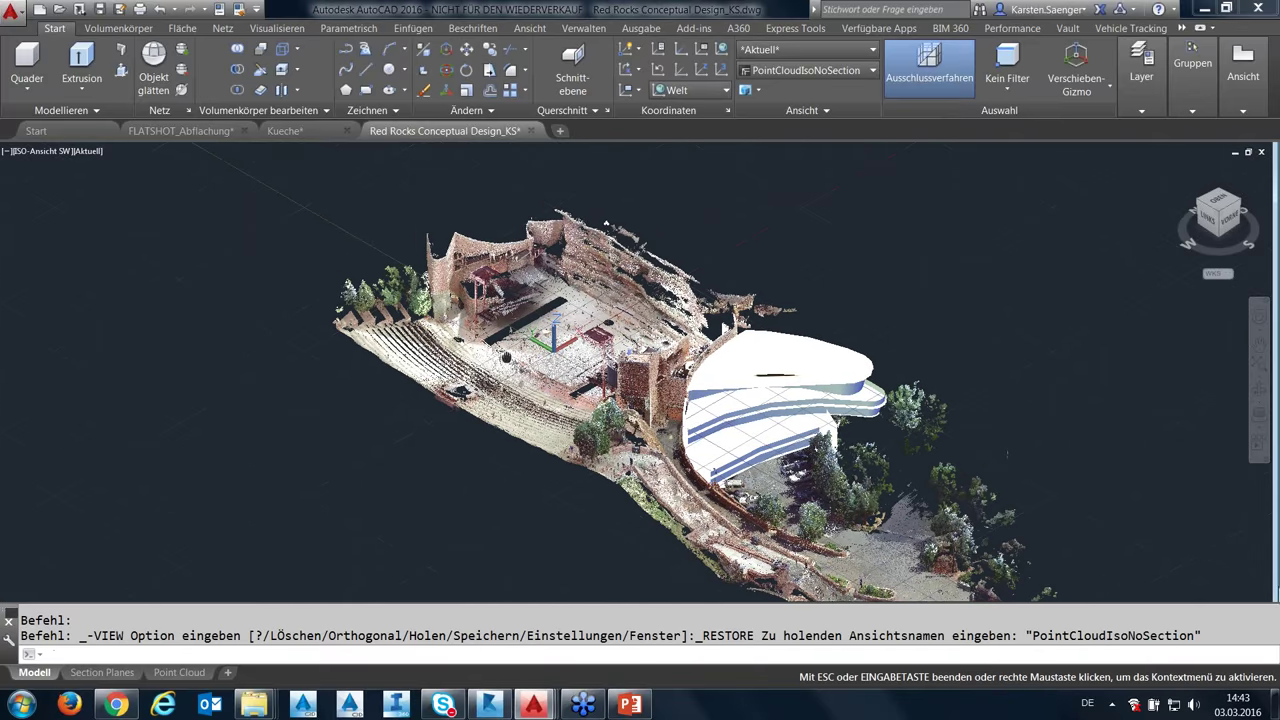
{"action": "left_click", "coordinate": [820, 70]}
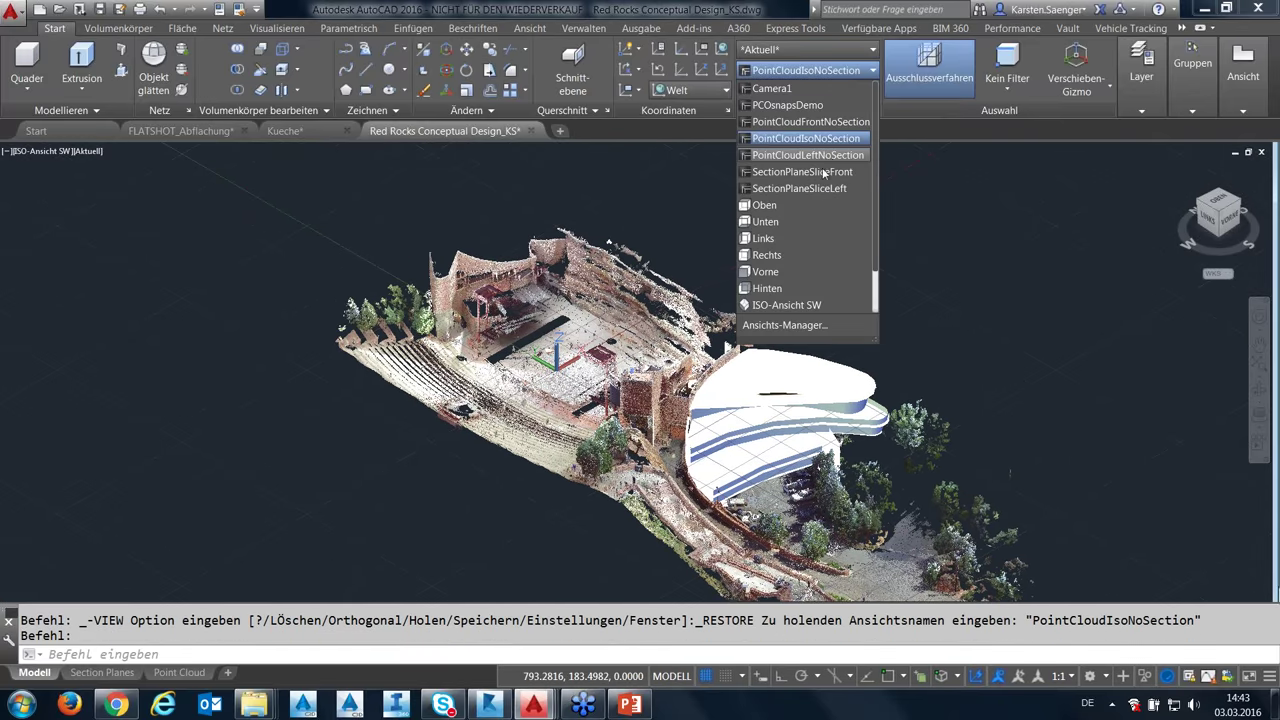
{"action": "left_click", "coordinate": [812, 156]}
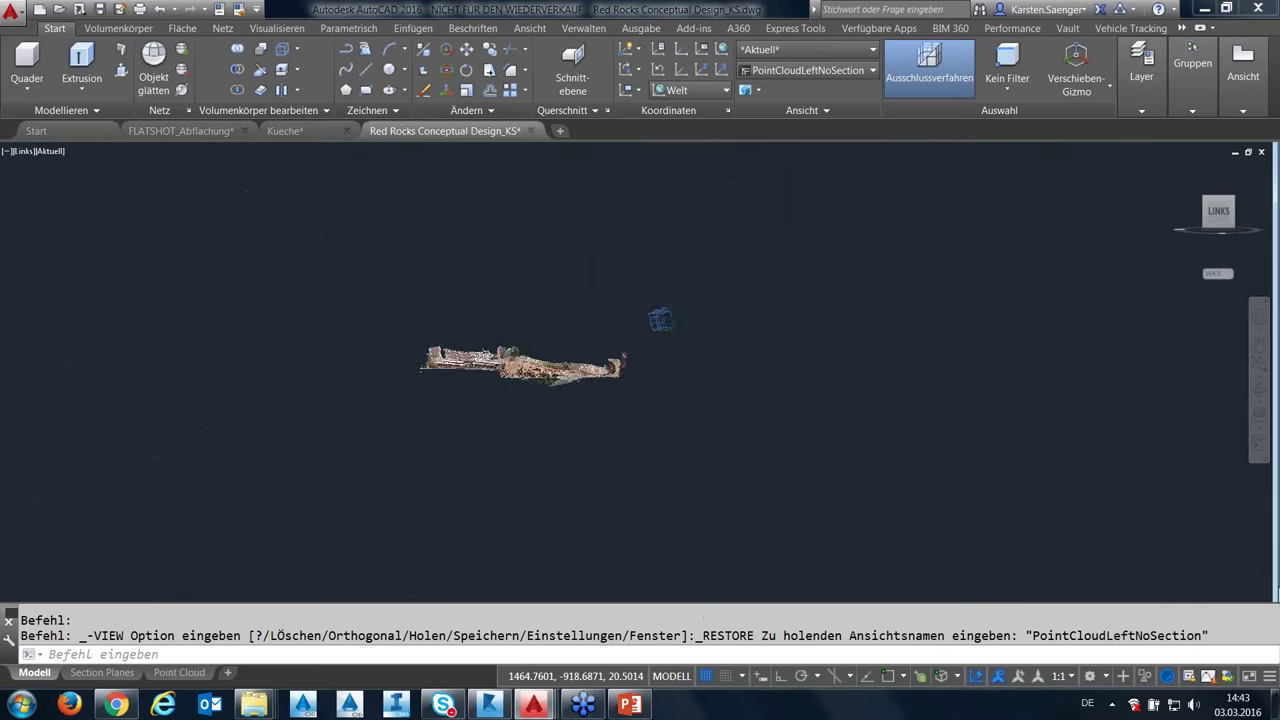
Set the ISO-Ansicht SW view and select the point cloud.
{"action": "left_click", "coordinate": [559, 407]}
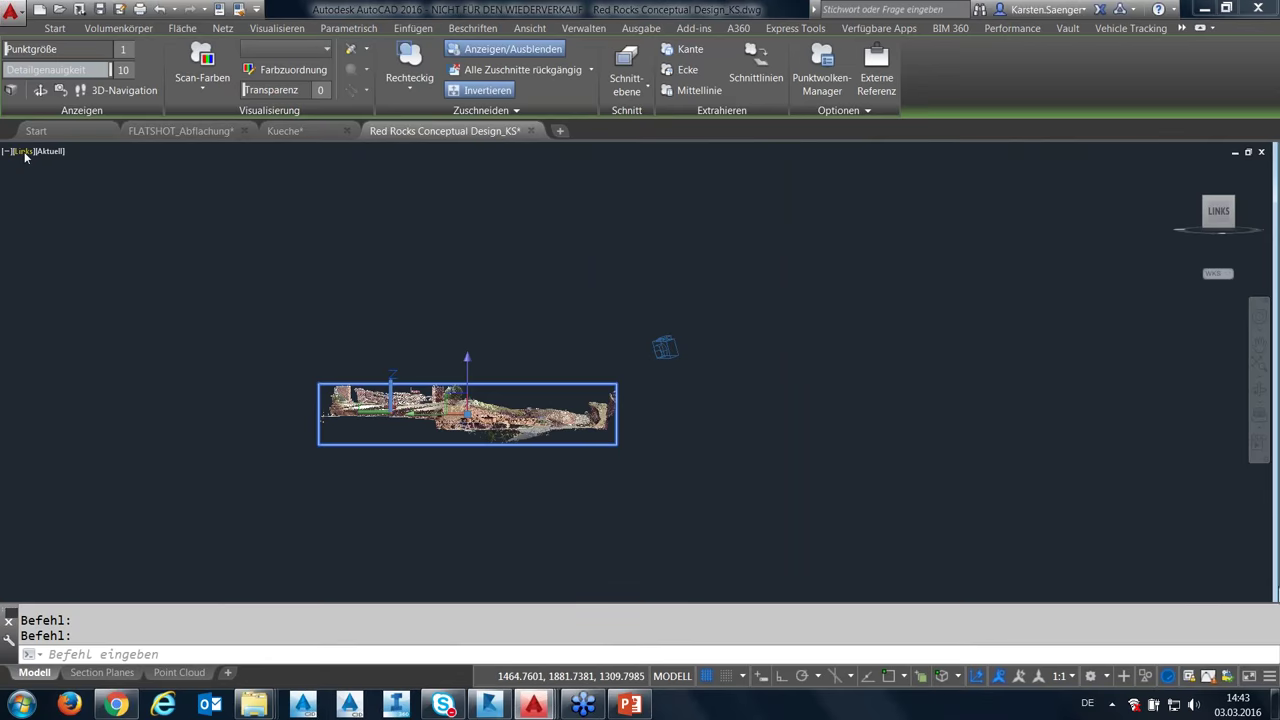
{"action": "left_click", "coordinate": [24, 151]}
{"action": "left_click", "coordinate": [60, 214]}
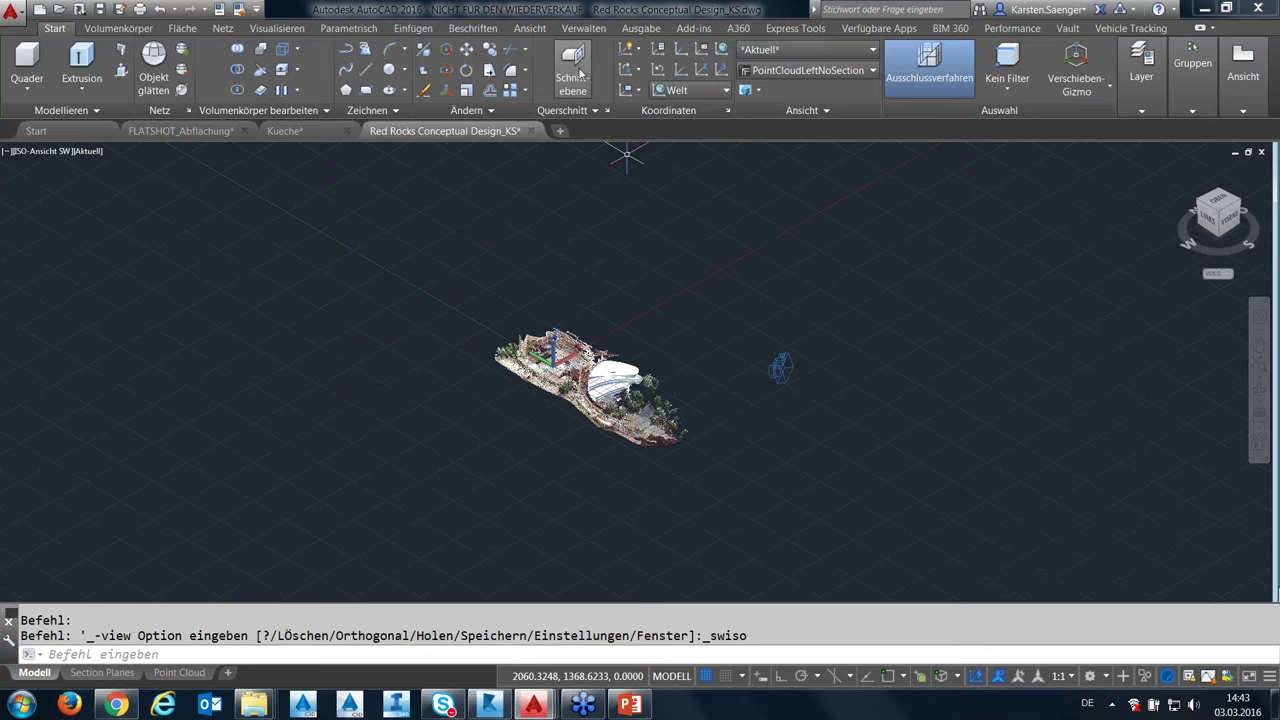
{"action": "left_click", "coordinate": [524, 390]}
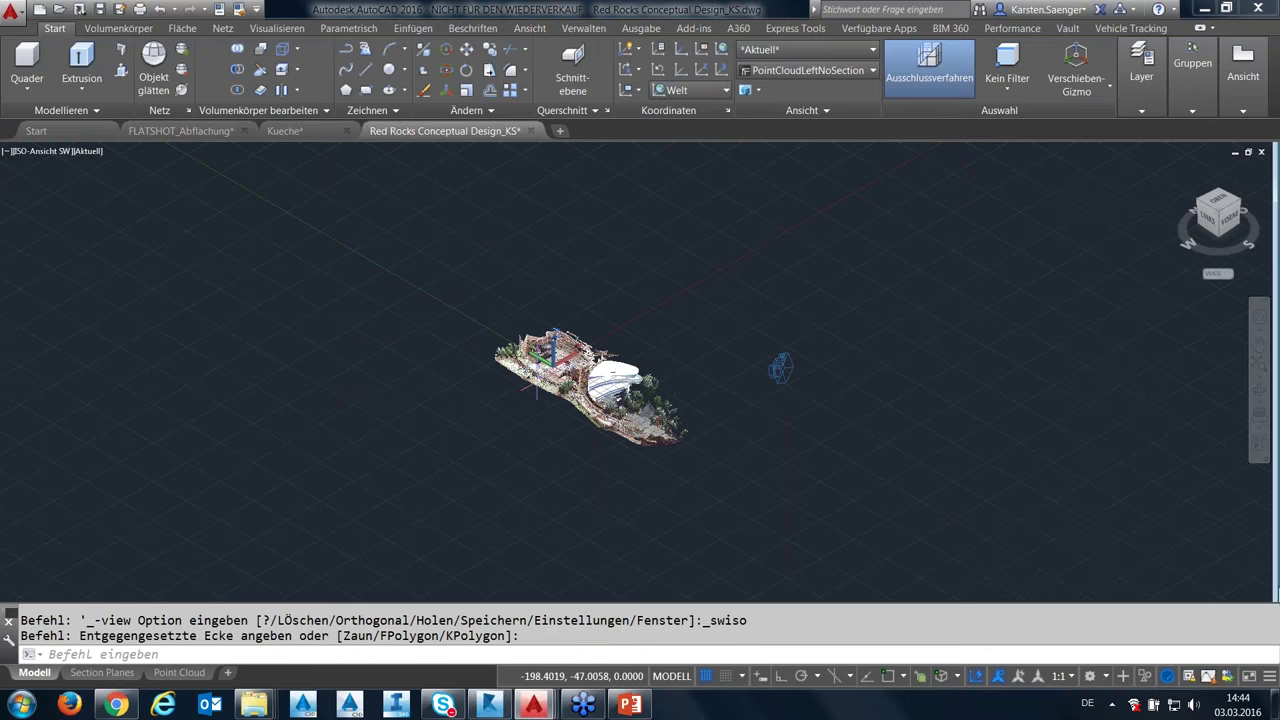
{"action": "left_click", "coordinate": [537, 180]}
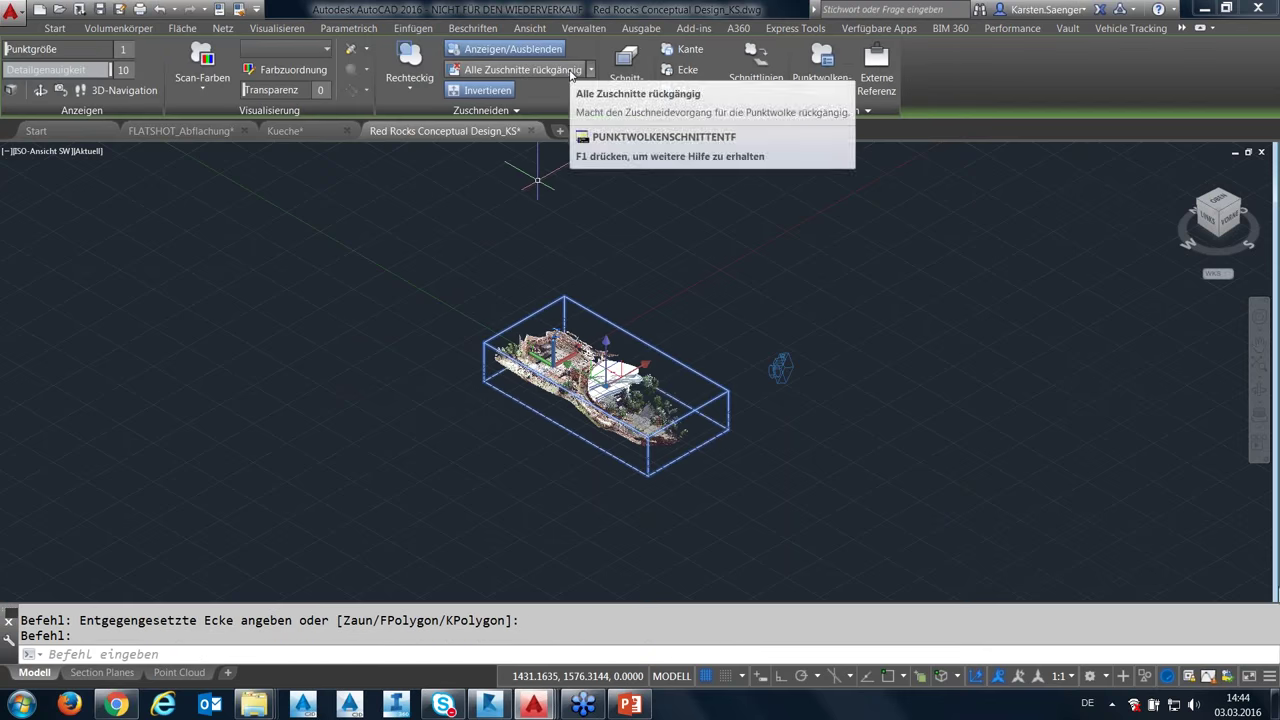
Undo all point cloud crops, zoom in on the cloud and view it from Oben (top).
{"action": "left_click", "coordinate": [570, 72]}
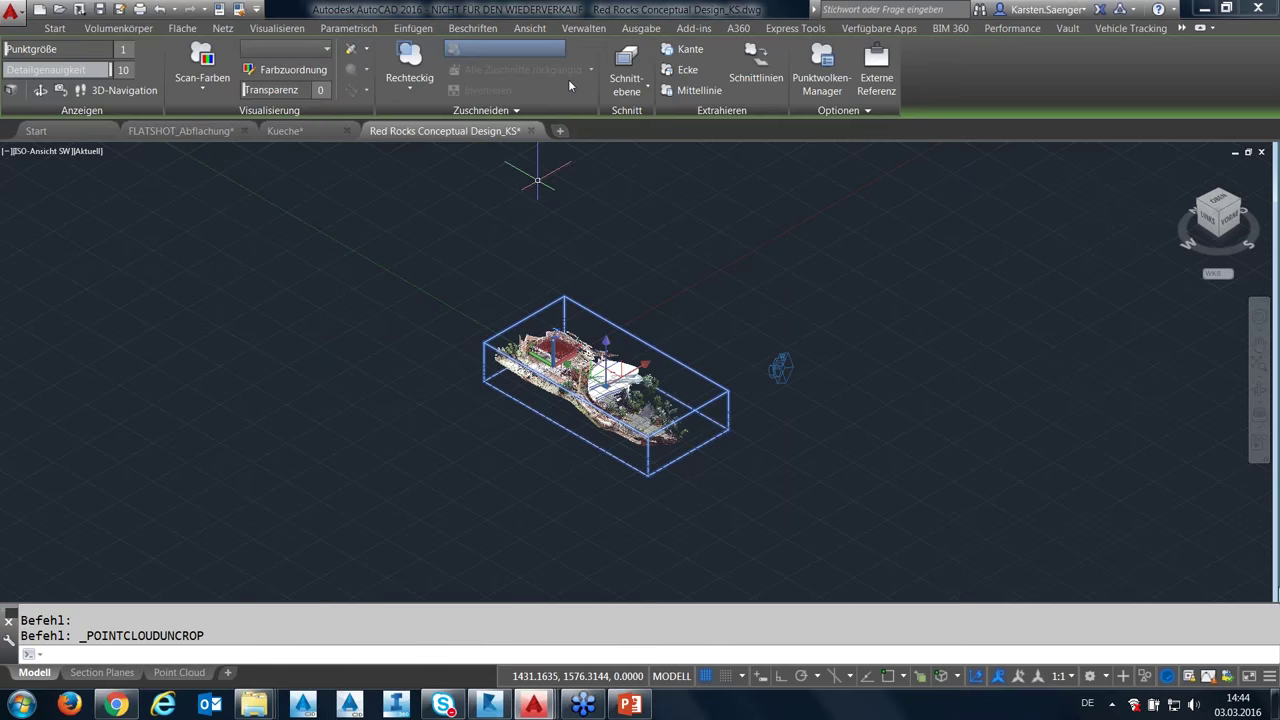
{"action": "middle_click_drag", "start_coordinate": [691, 315], "coordinate": [689, 355]}
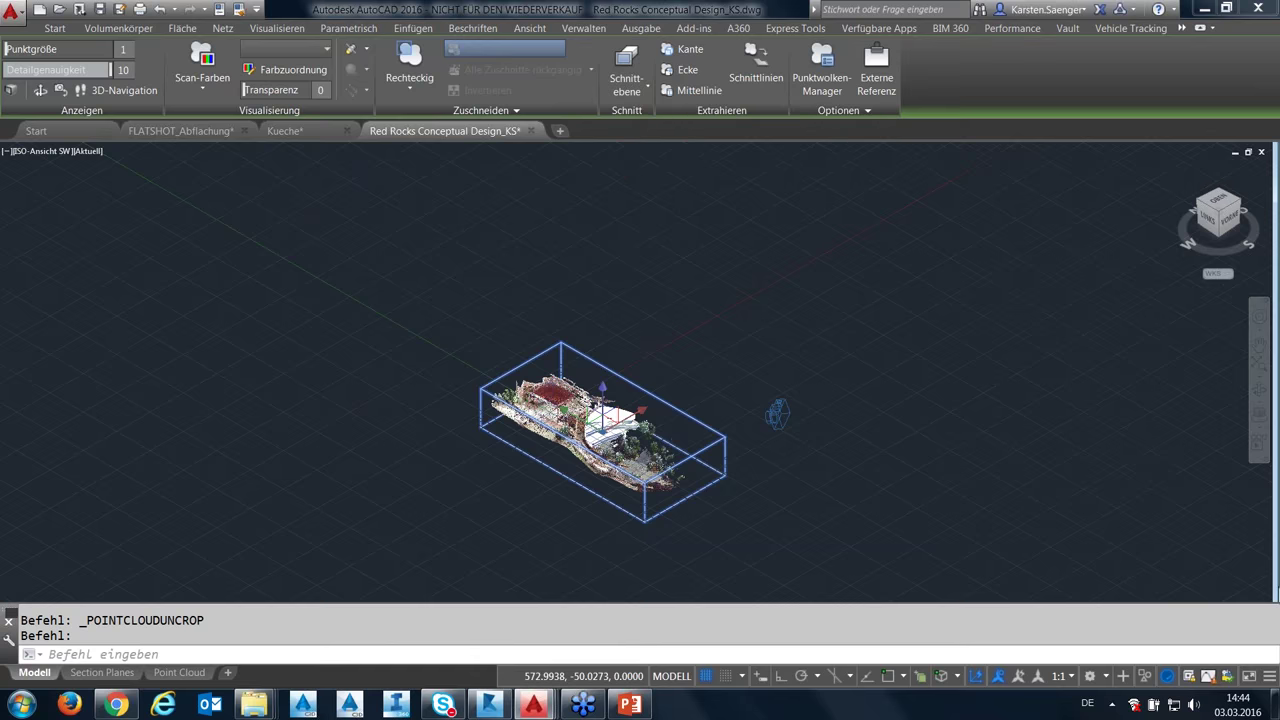
{"action": "scroll", "coordinate": [615, 375], "scroll_direction": "up", "scroll_amount": 2}
{"action": "middle_click_drag", "start_coordinate": [615, 314], "coordinate": [614, 311]}
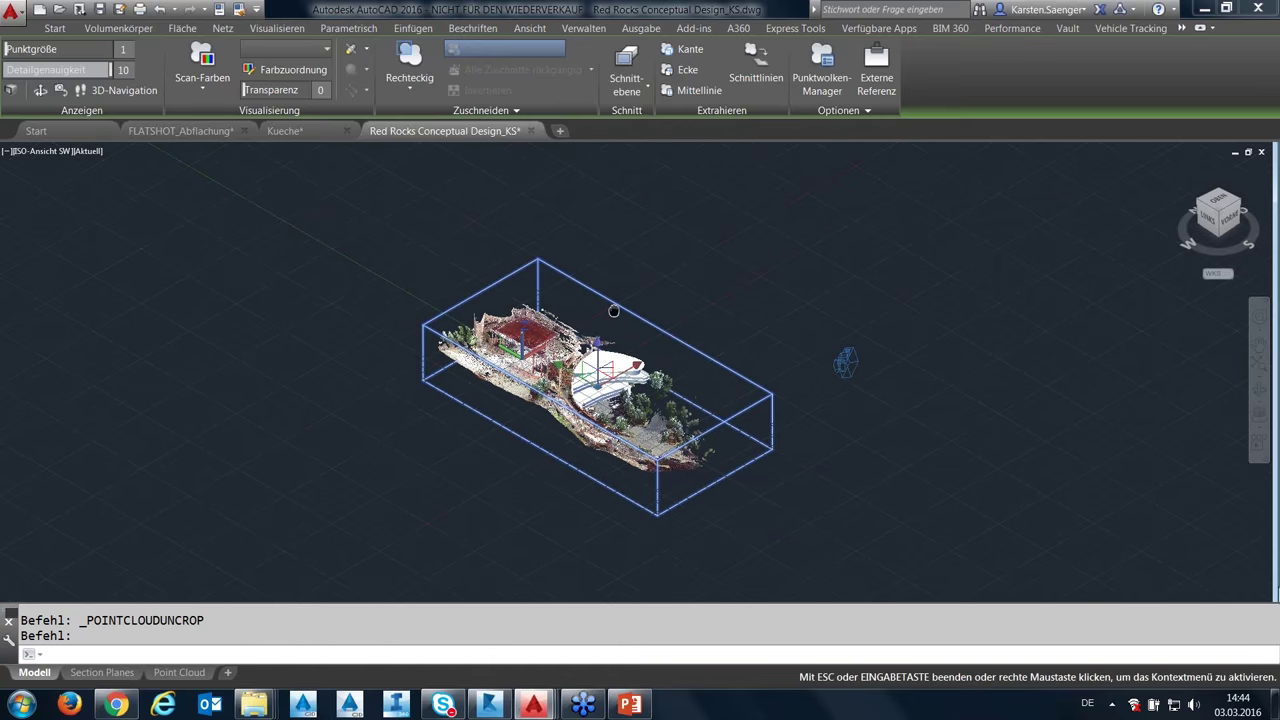
{"action": "scroll", "coordinate": [555, 353], "scroll_direction": "up", "scroll_amount": 2}
{"action": "scroll", "coordinate": [550, 336], "scroll_direction": "up", "scroll_amount": 1}
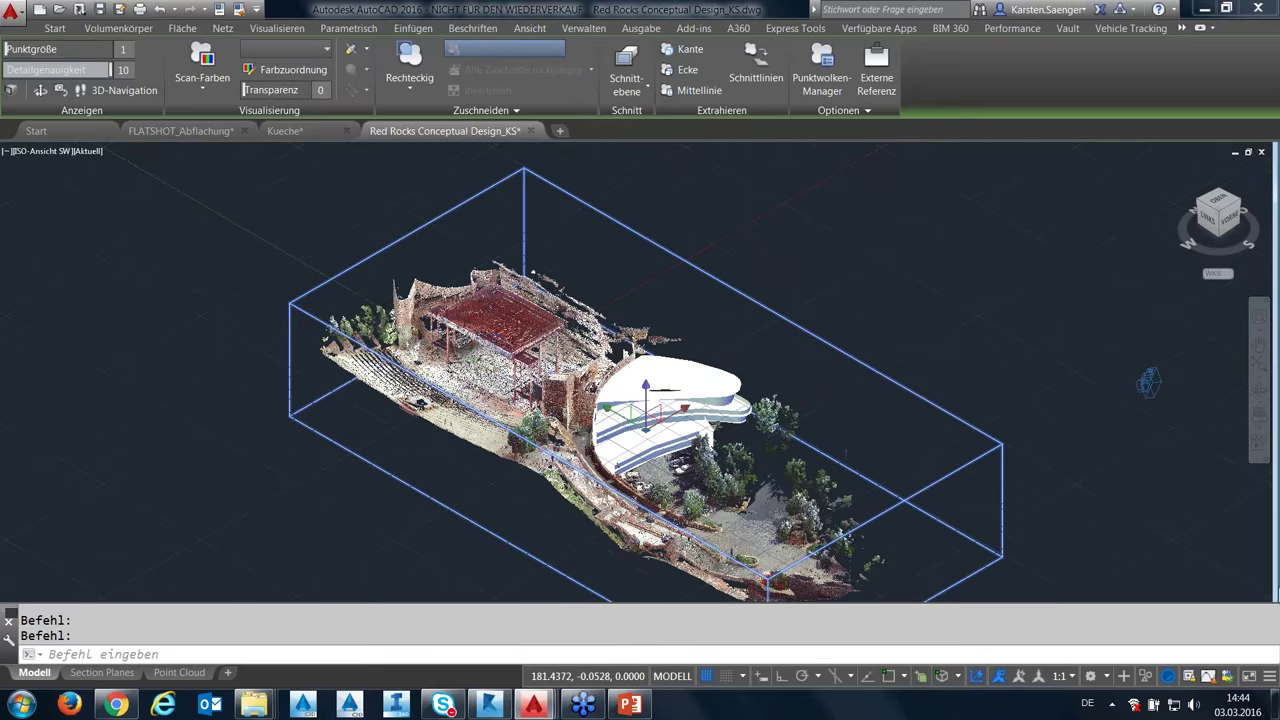
{"action": "left_click", "coordinate": [40, 151]}
{"action": "left_click", "coordinate": [66, 188]}
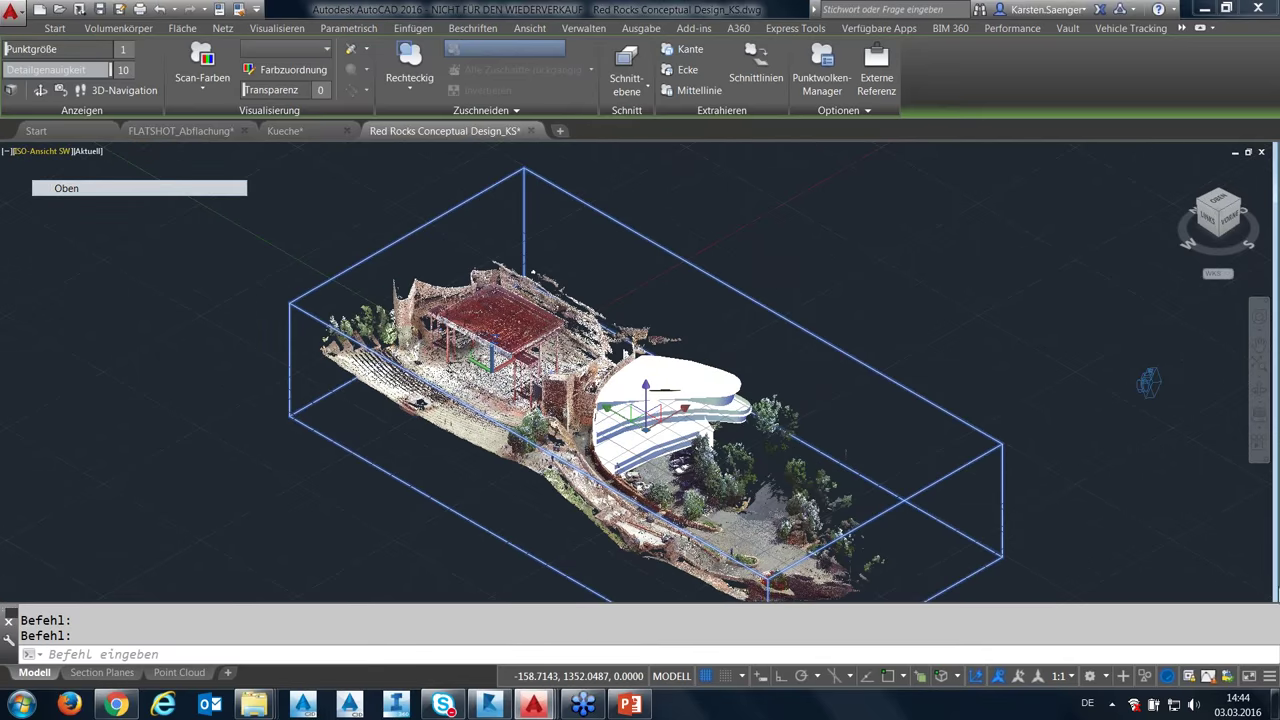
{"action": "key", "text": "Escape"}
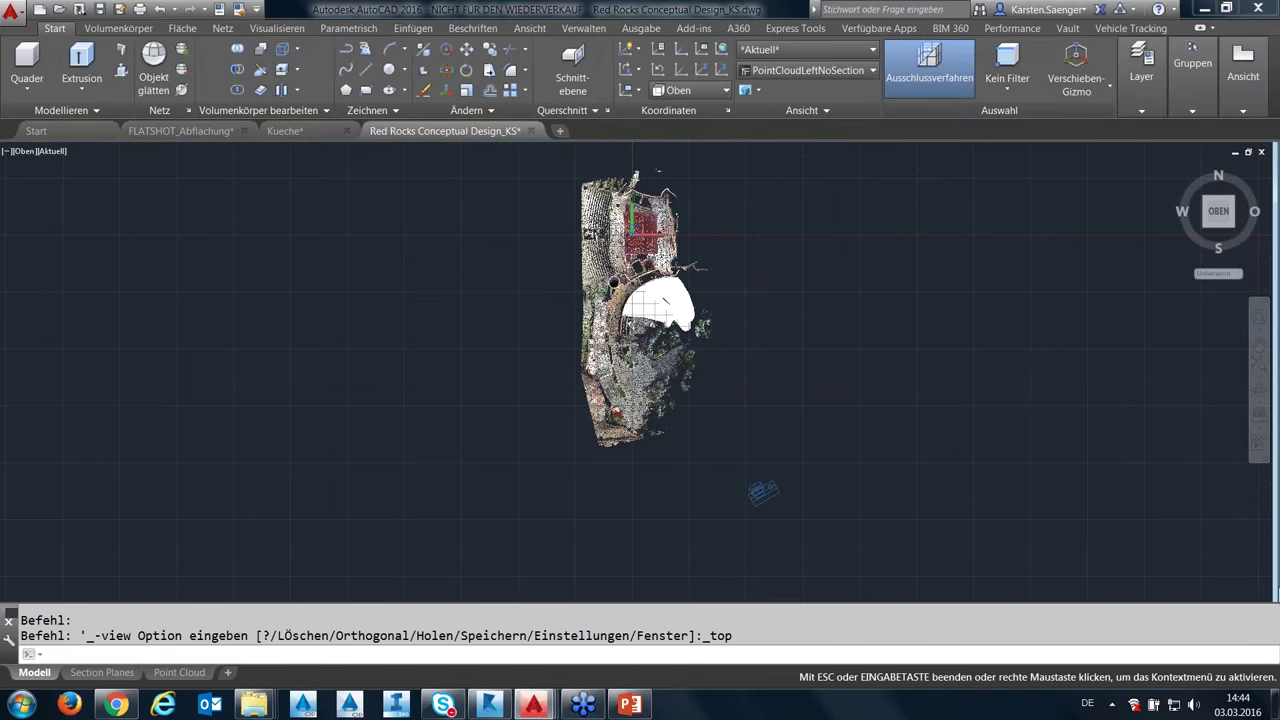
Crop a rectangle around the stage canopy, keeping only the inside points.
{"action": "left_click", "coordinate": [544, 319]}
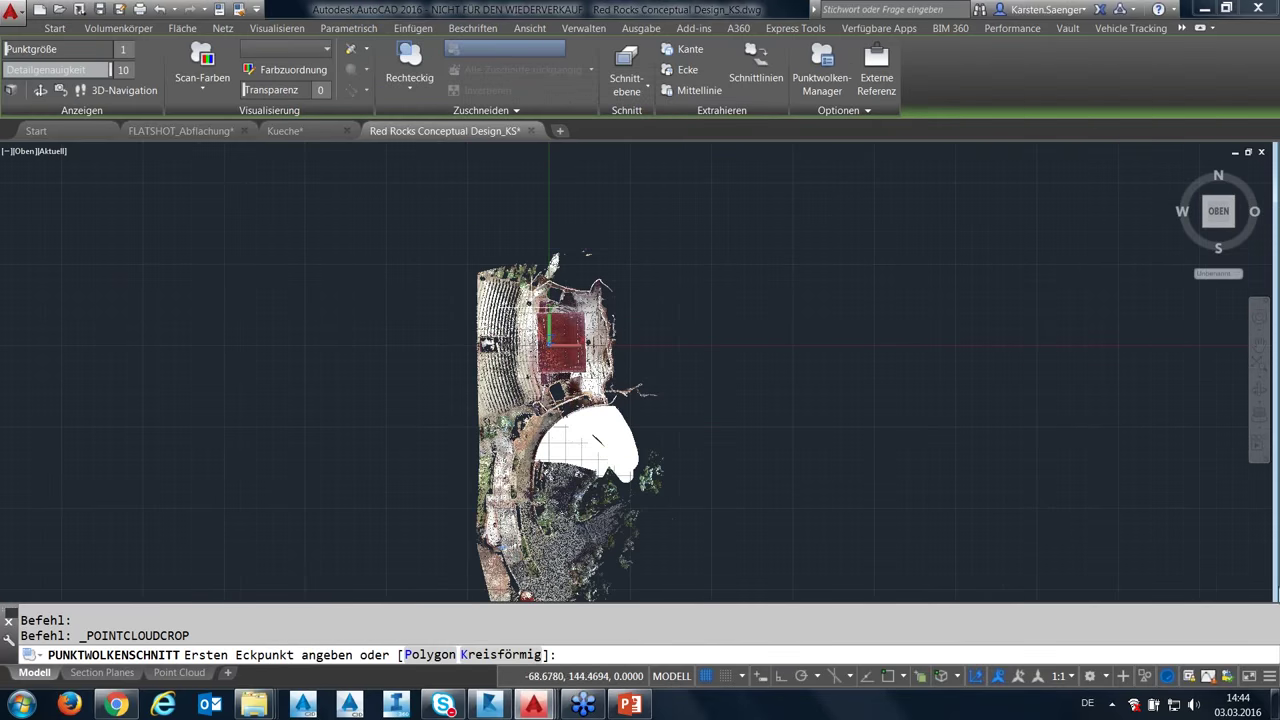
{"action": "left_click", "coordinate": [536, 310]}
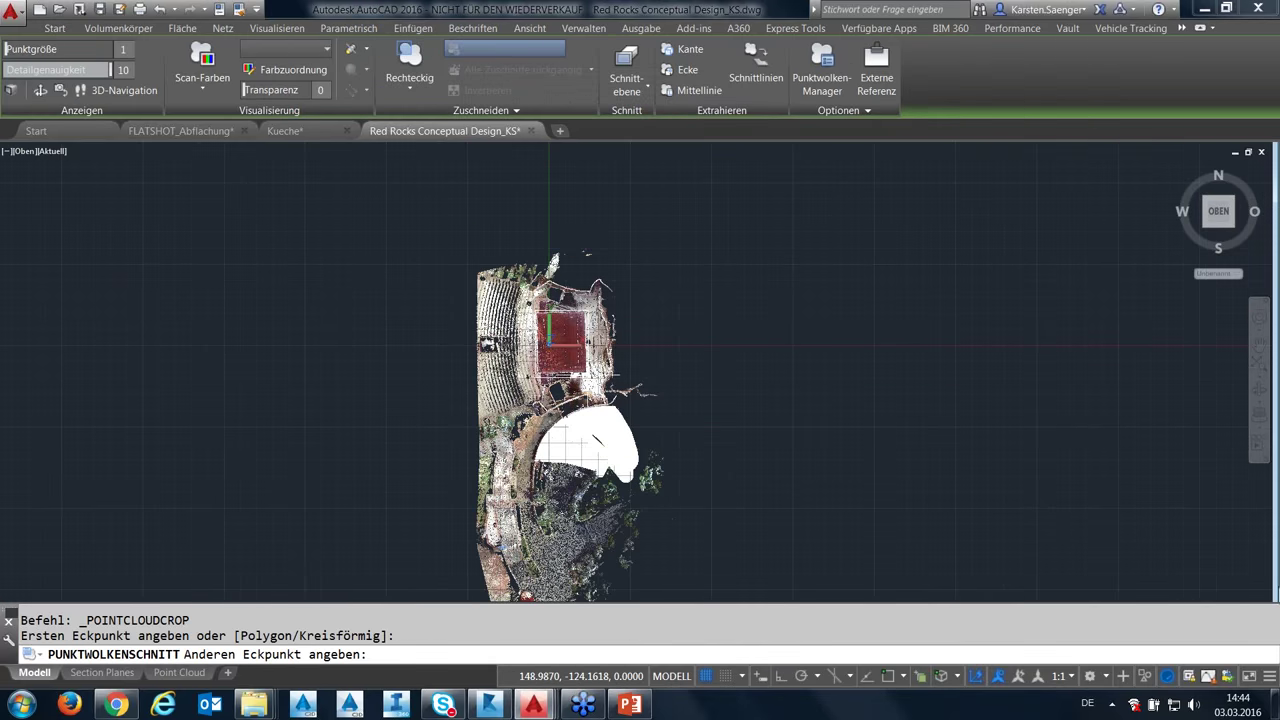
{"action": "left_click", "coordinate": [589, 376]}
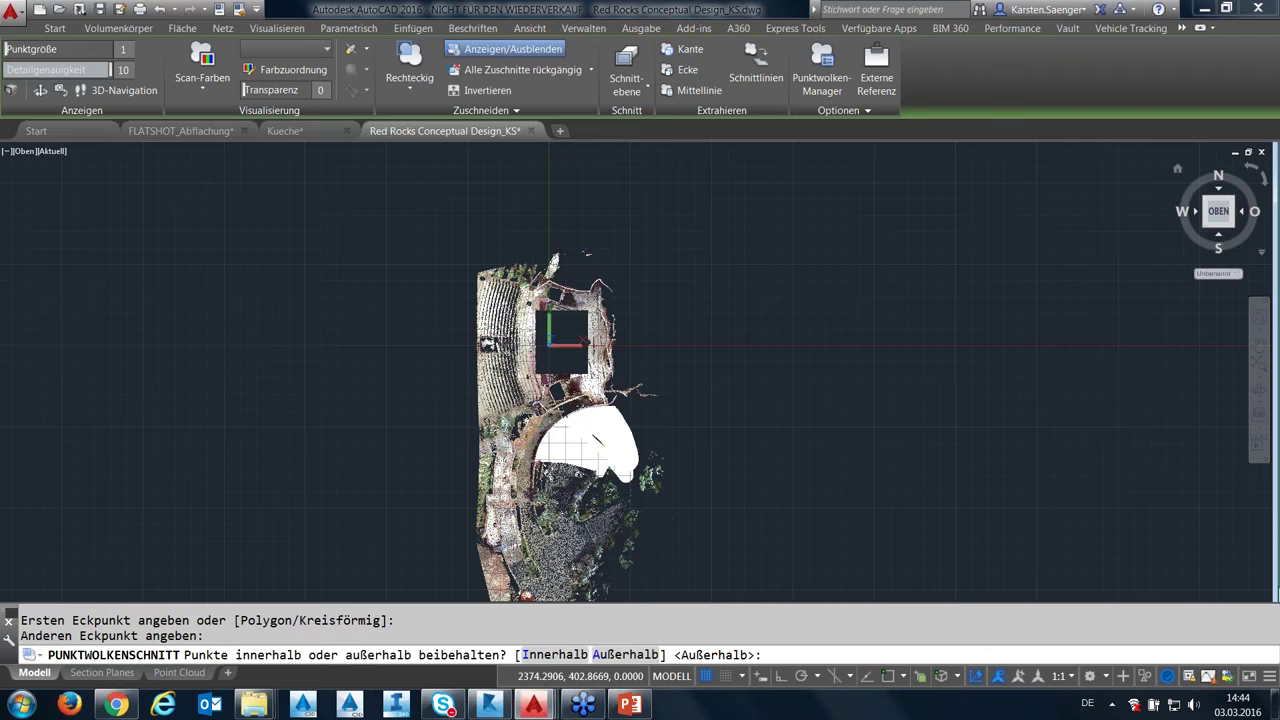
{"action": "left_click", "coordinate": [565, 656]}
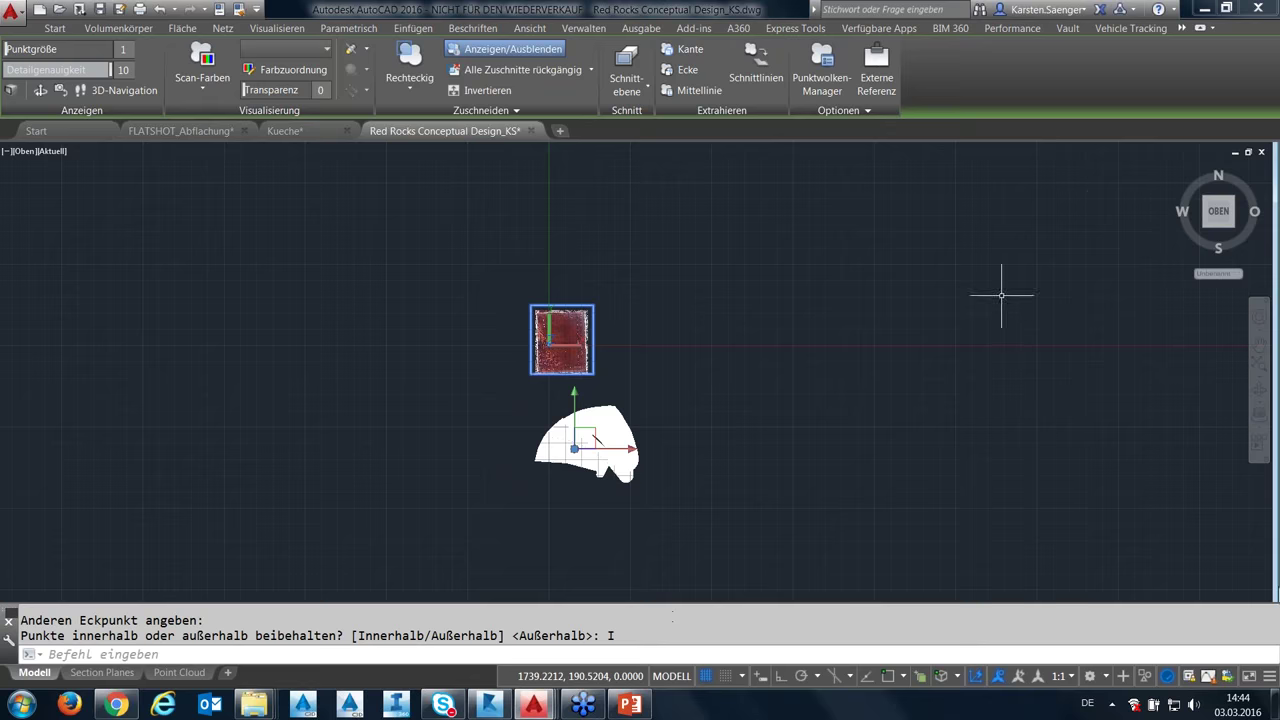
{"action": "key", "text": "Escape"}
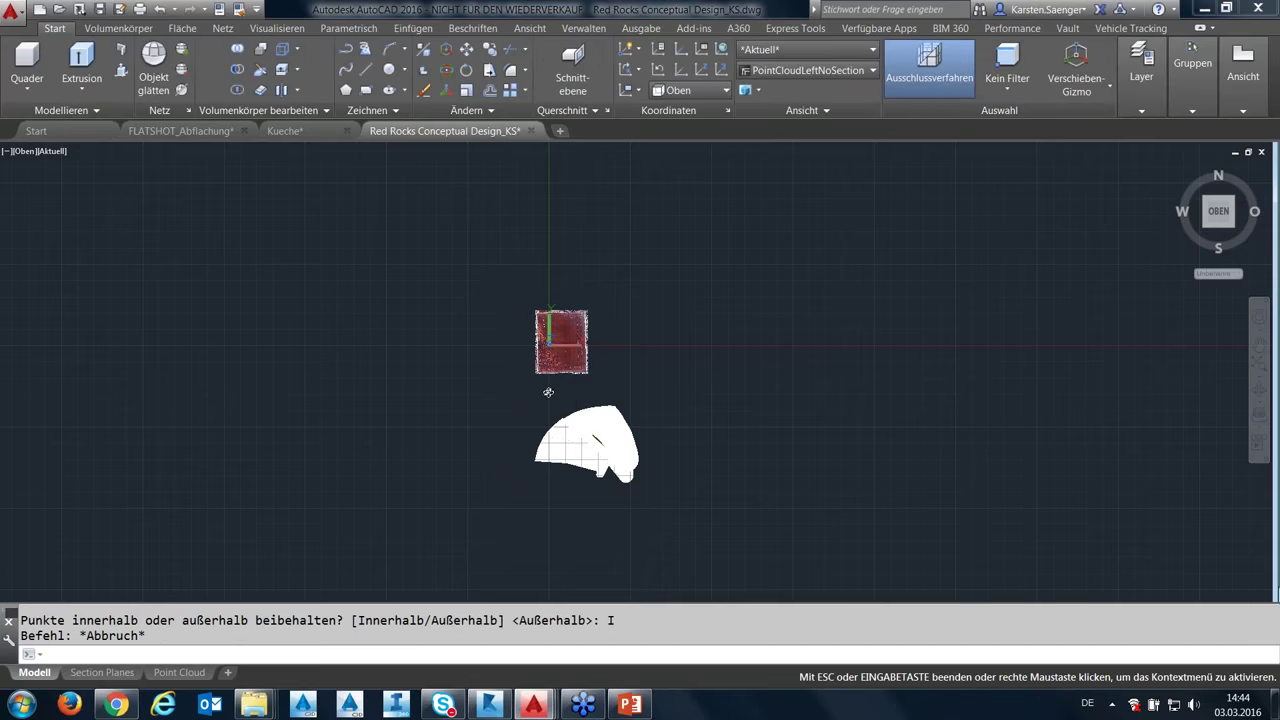
Switch to the left view, zoom in and orbit into an oblique 3D view of the stage.
{"action": "middle_click_drag", "start_coordinate": [548, 392], "coordinate": [555, 388], "text": "shift"}
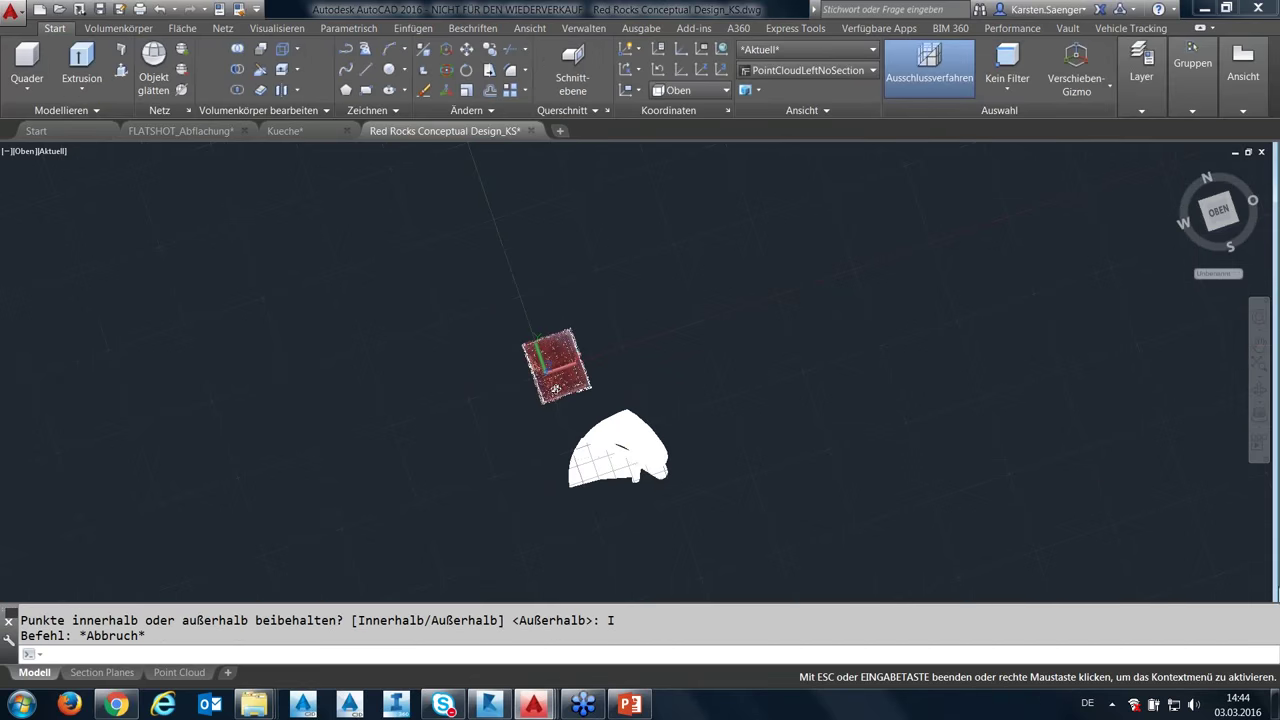
{"action": "left_click", "coordinate": [1154, 210]}
{"action": "scroll", "coordinate": [563, 364], "scroll_direction": "up", "scroll_amount": 2}
{"action": "scroll", "coordinate": [563, 364], "scroll_direction": "up", "scroll_amount": 3}
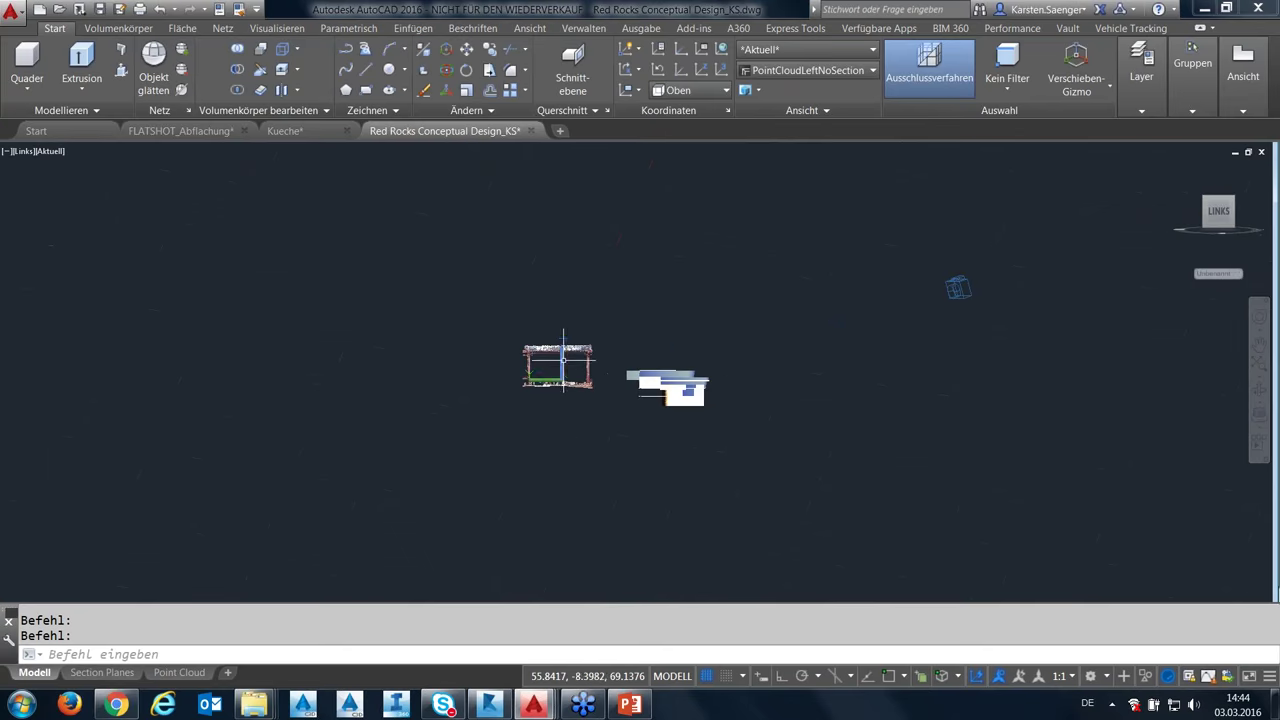
{"action": "scroll", "coordinate": [563, 364], "scroll_direction": "up", "scroll_amount": 3}
{"action": "scroll", "coordinate": [563, 364], "scroll_direction": "up", "scroll_amount": 2}
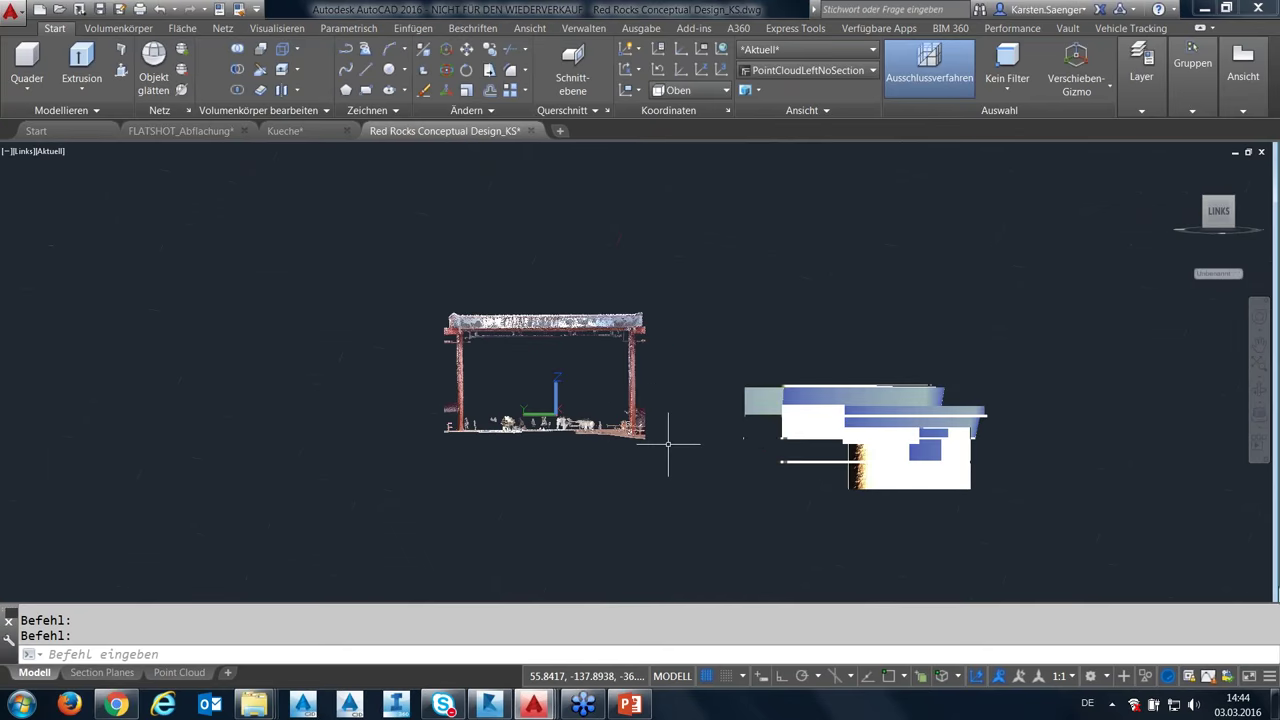
{"action": "middle_click_drag", "start_coordinate": [709, 462], "coordinate": [617, 503], "text": "shift"}
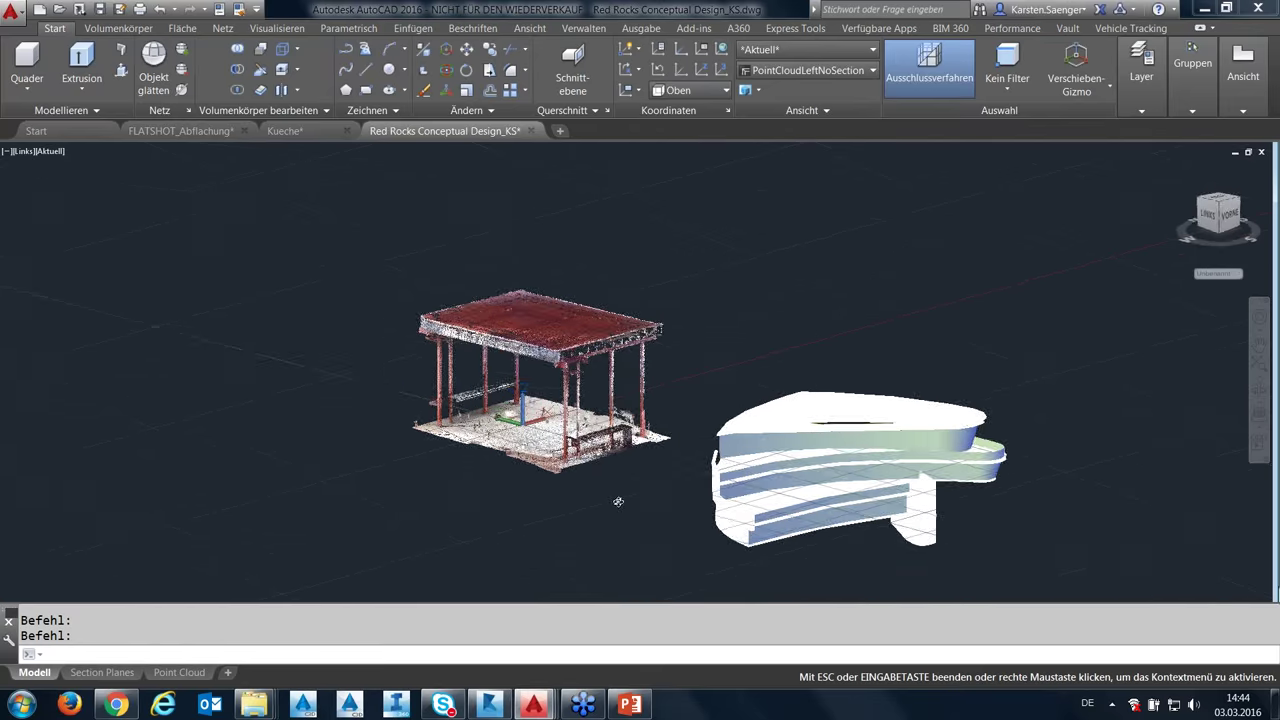
{"action": "left_click", "coordinate": [570, 62]}
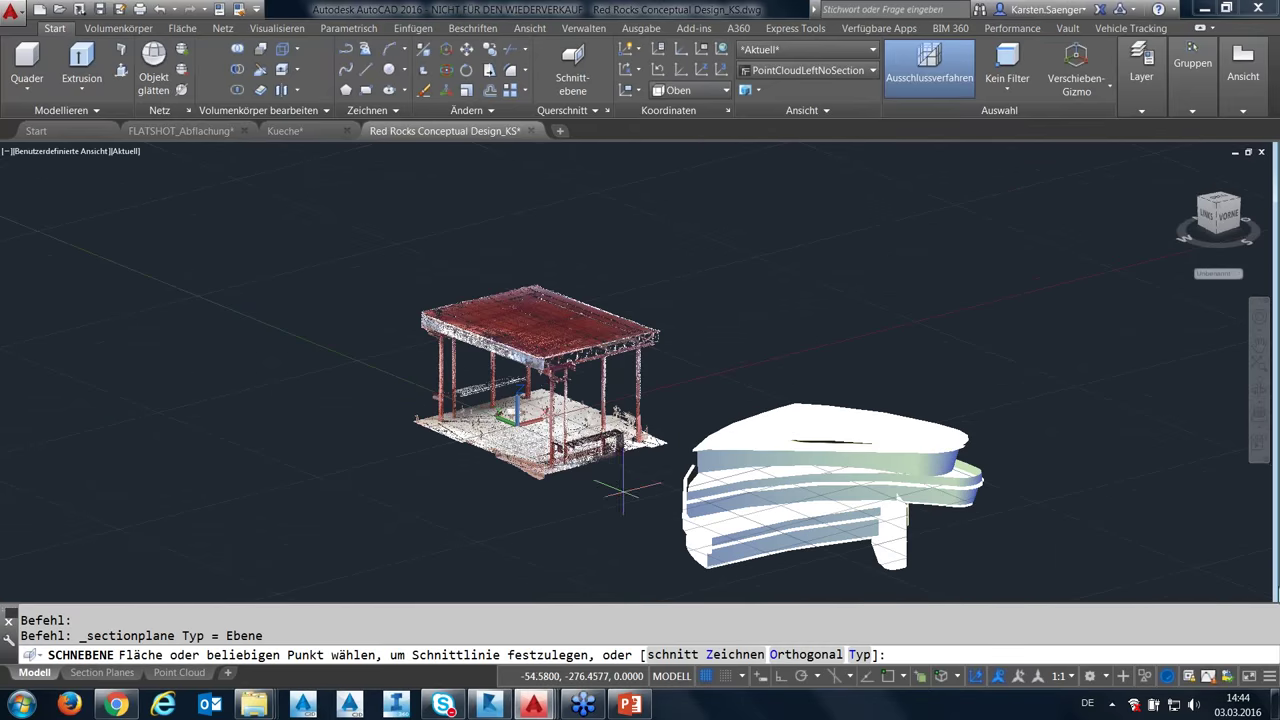
Draw a vertical section plane through the stage canopy from two points with Ortho on.
{"action": "type", "text": "Z"}
{"action": "key", "text": "Return"}
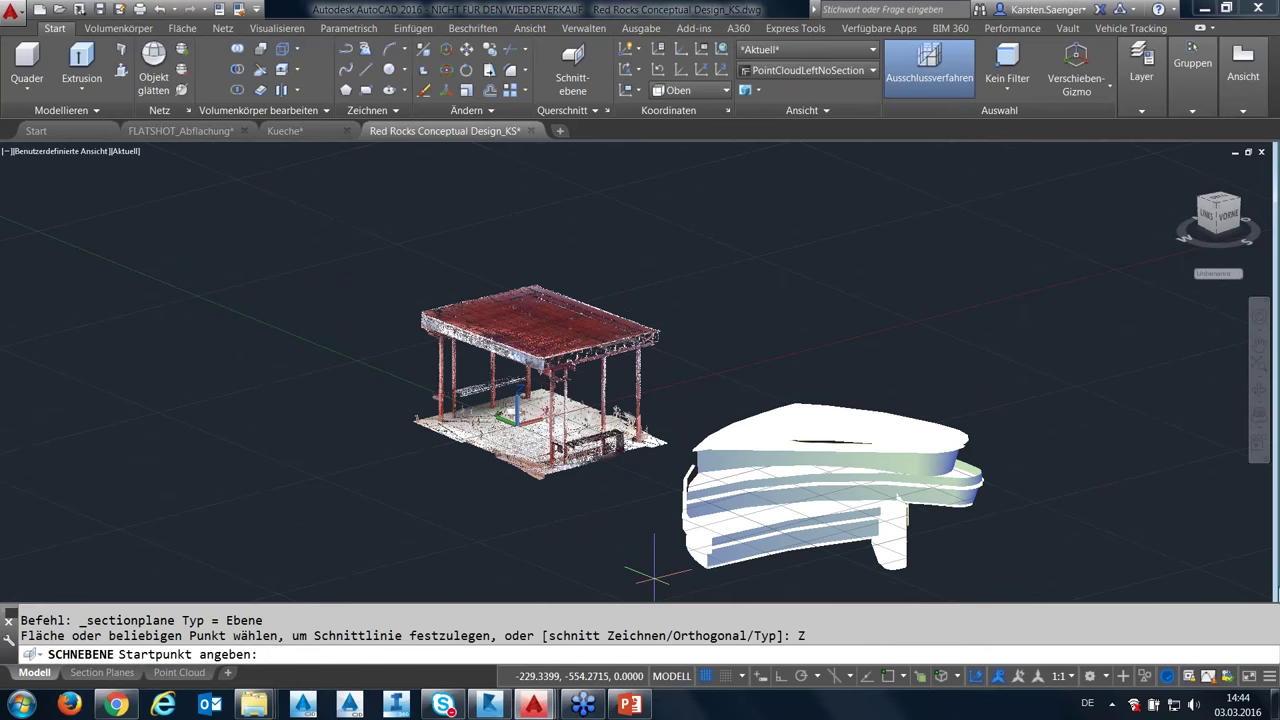
{"action": "left_click", "coordinate": [629, 484]}
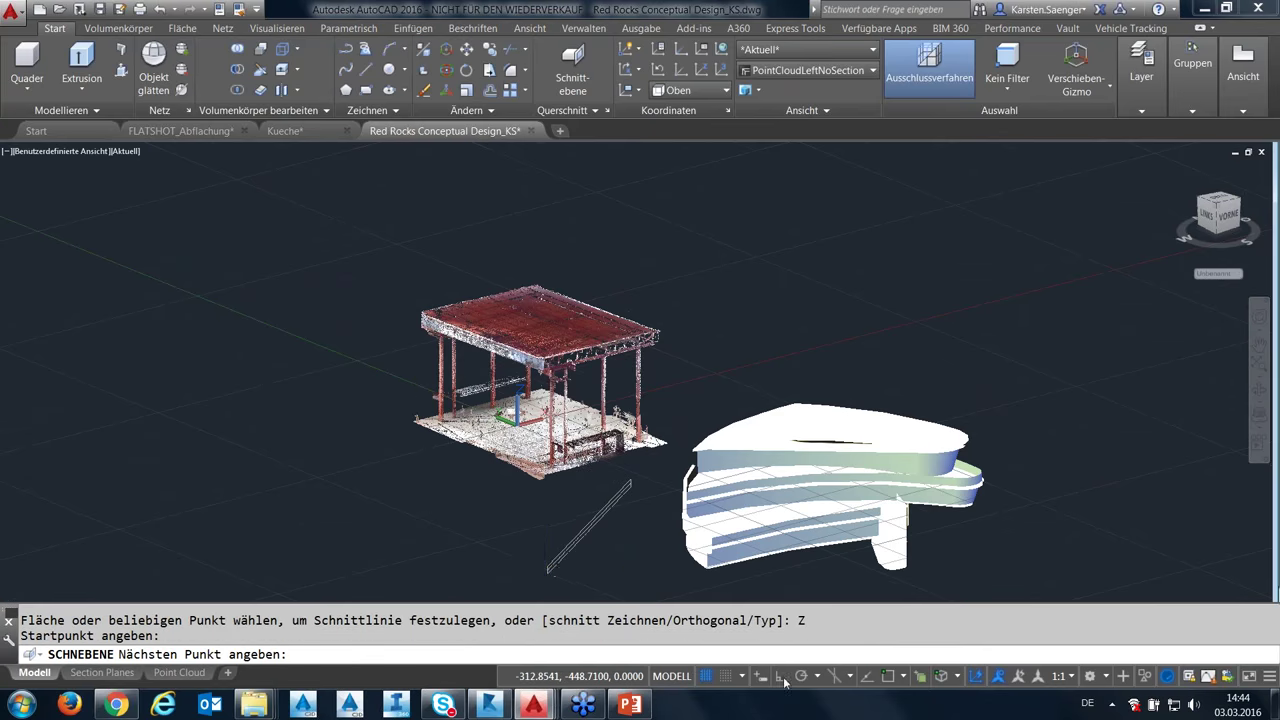
{"action": "key", "text": "F8"}
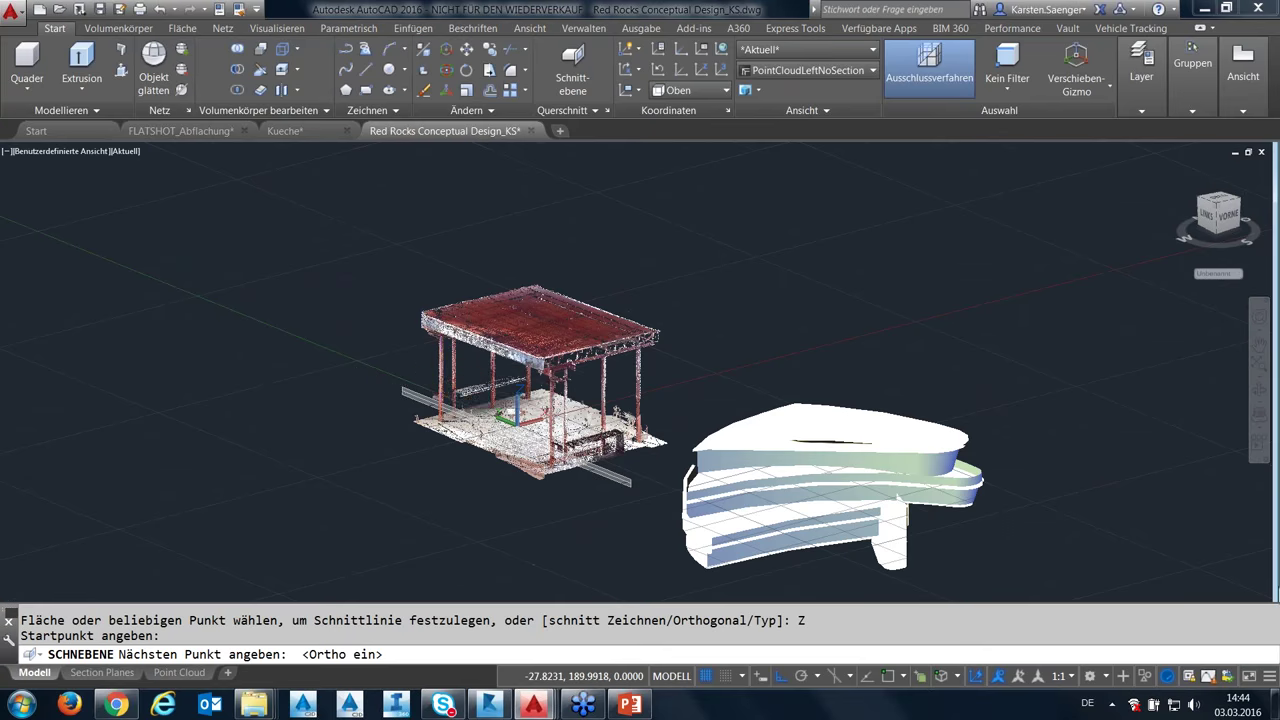
{"action": "left_click", "coordinate": [445, 386]}
{"action": "key", "text": "Return"}
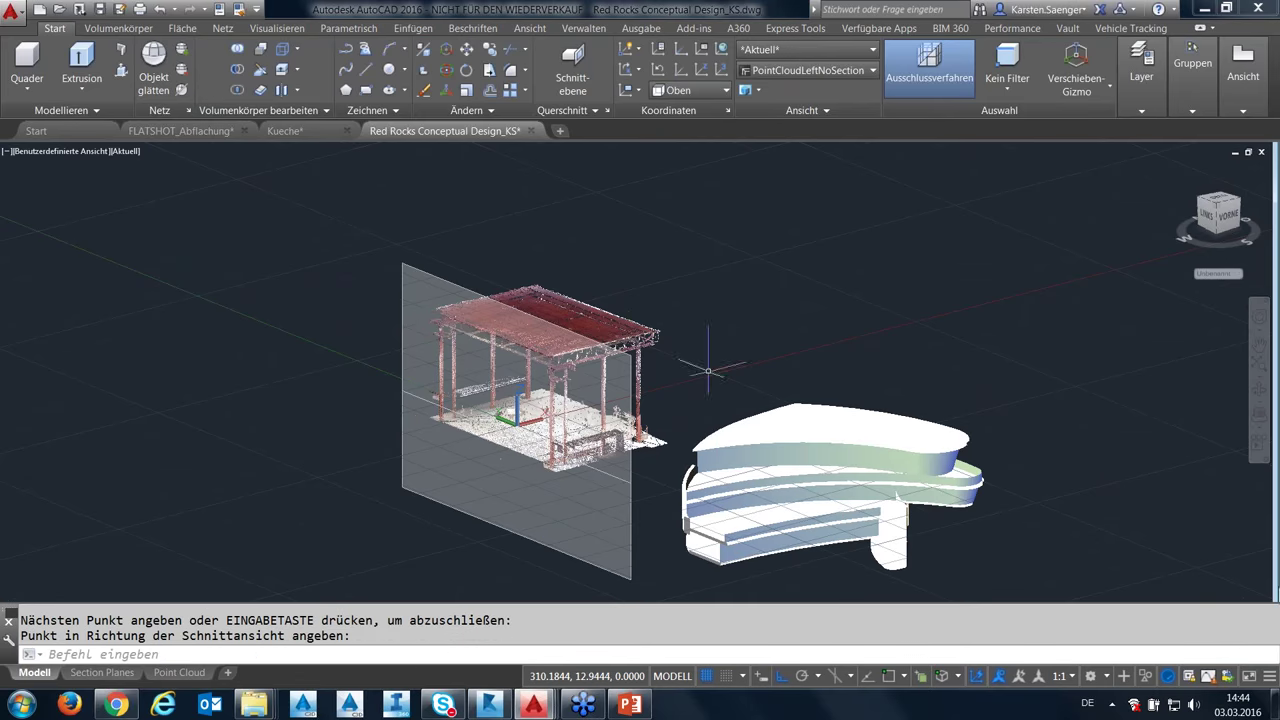
{"action": "key", "text": "Escape"}
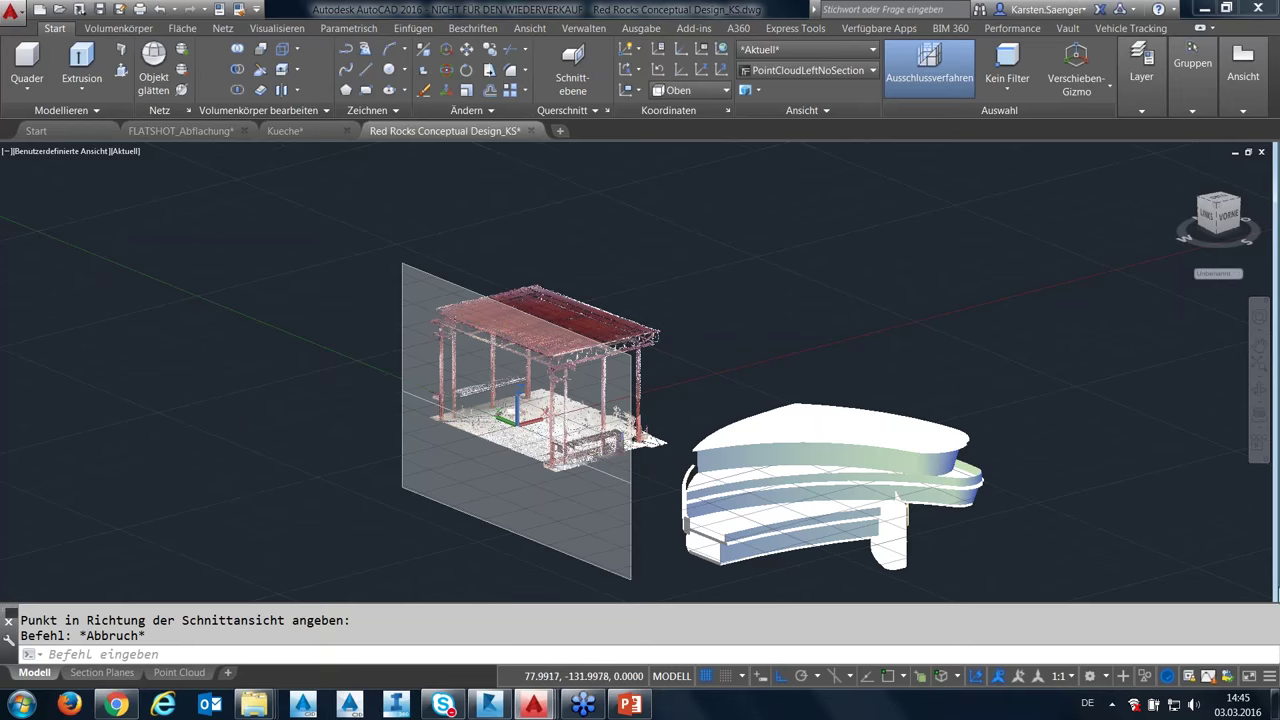
{"action": "key", "text": "Escape"}
Orbit around the stage and select the section plane to show its settings.
{"action": "left_click", "coordinate": [630, 516]}
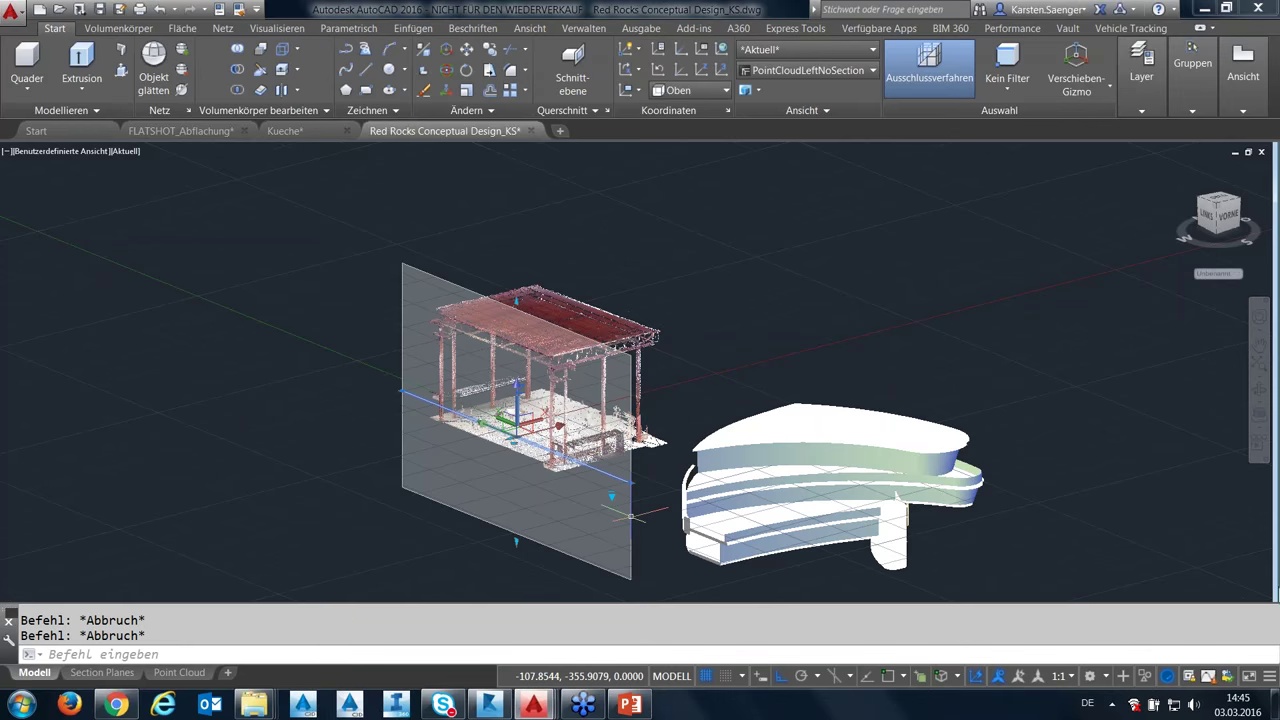
{"action": "key", "text": "Escape"}
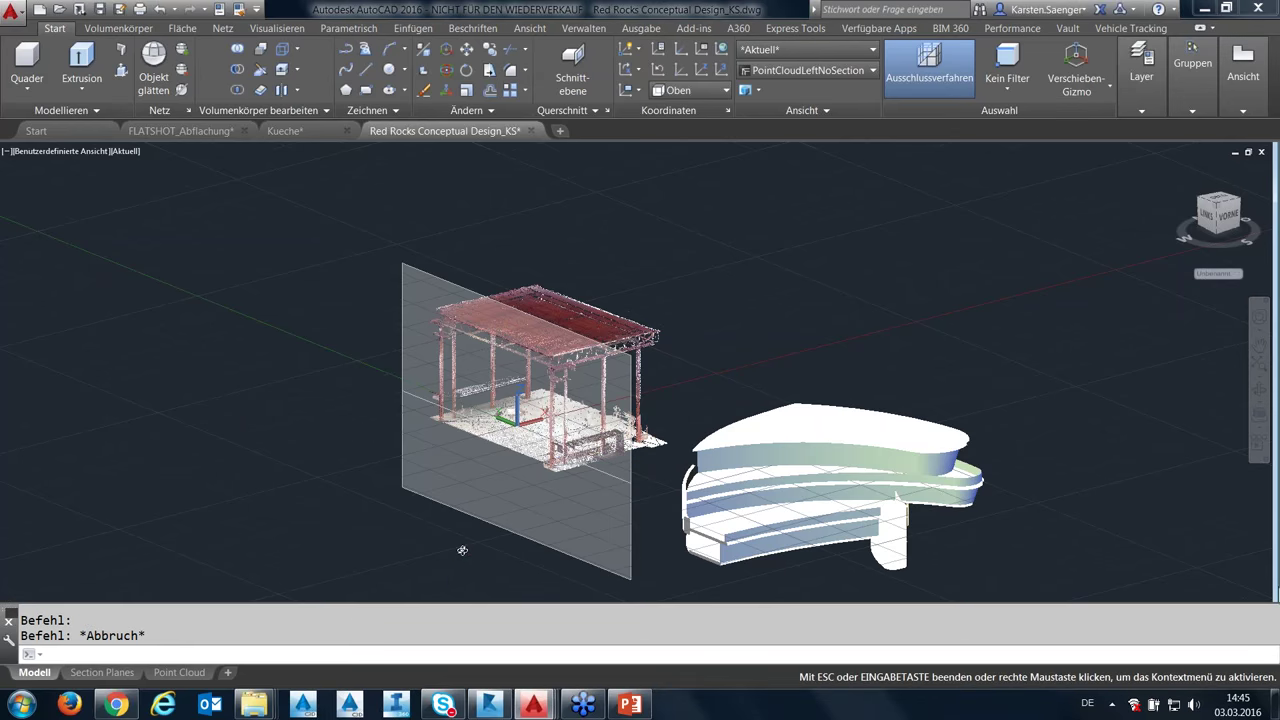
{"action": "middle_click_drag", "start_coordinate": [462, 550], "coordinate": [451, 571], "text": "shift"}
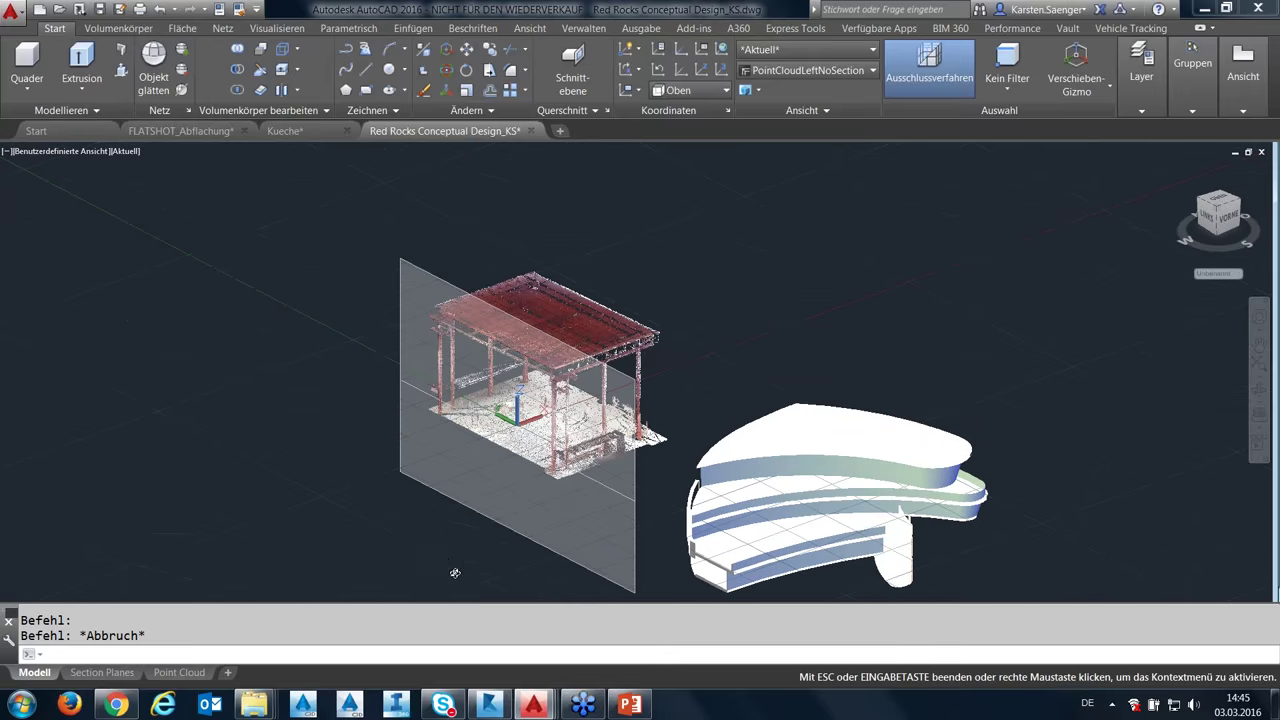
{"action": "left_click", "coordinate": [576, 61]}
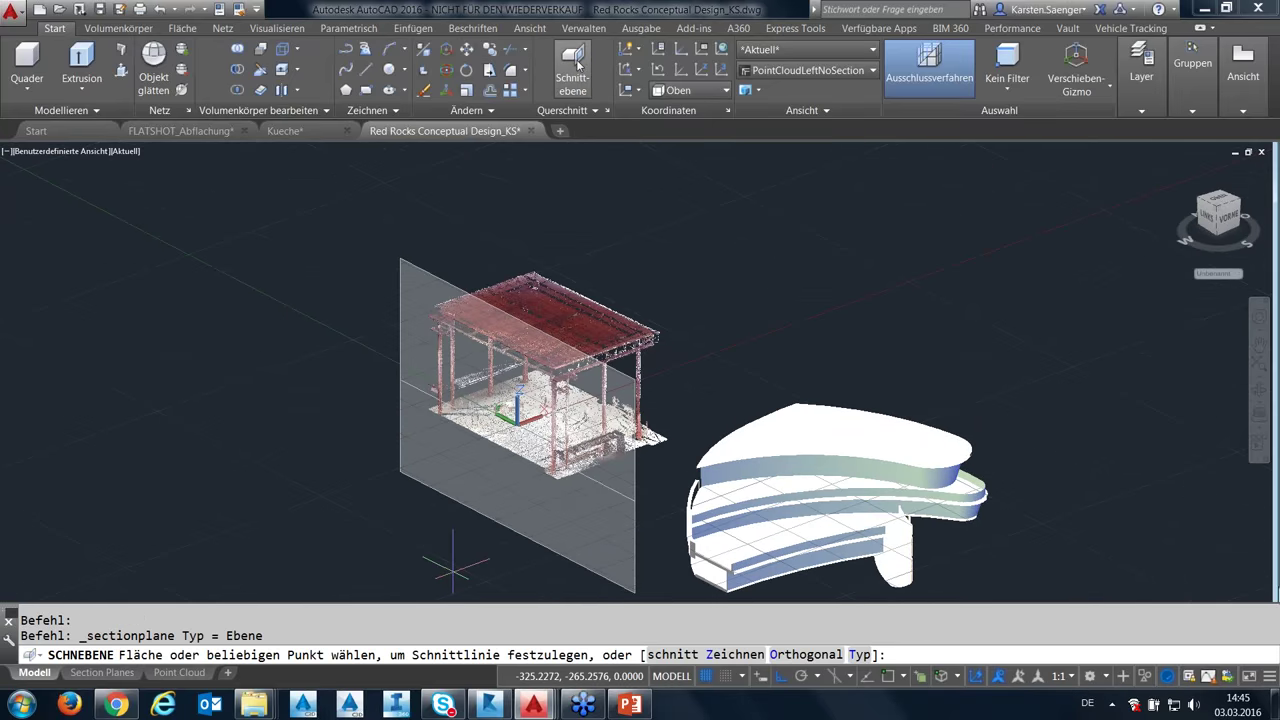
{"action": "key", "text": "Escape"}
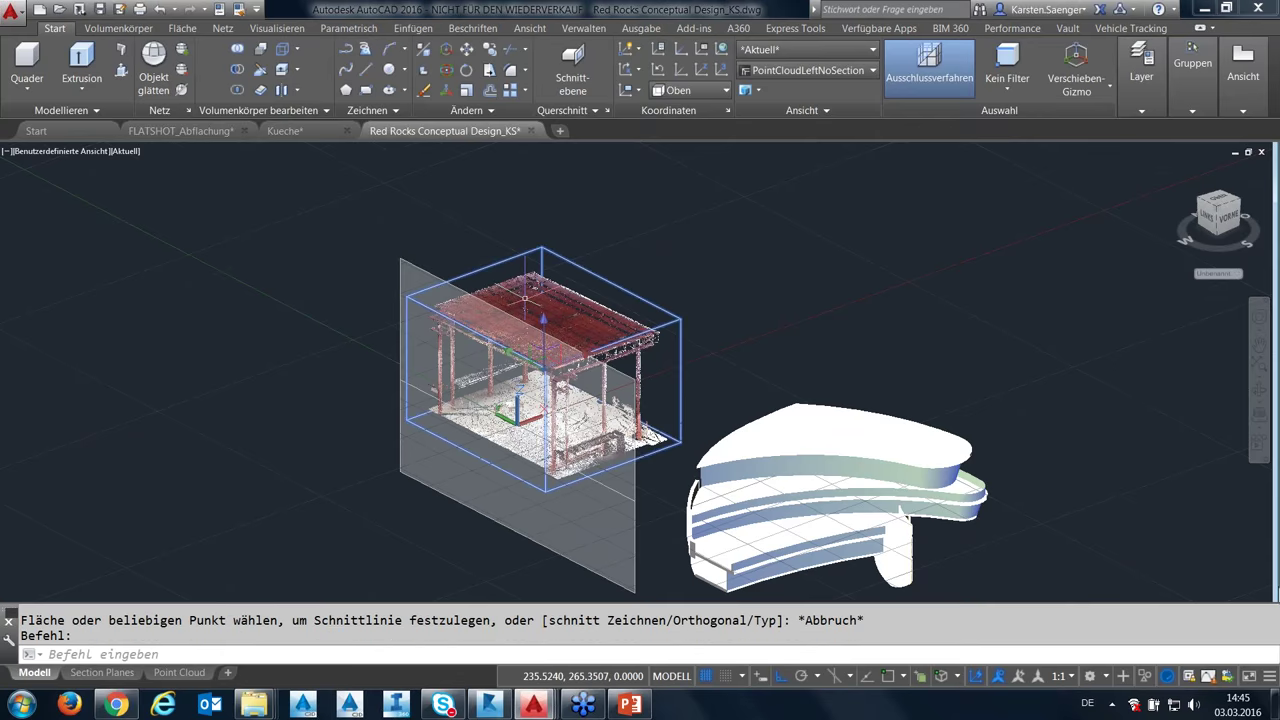
{"action": "key", "text": "Escape"}
{"action": "key", "text": "Escape"}
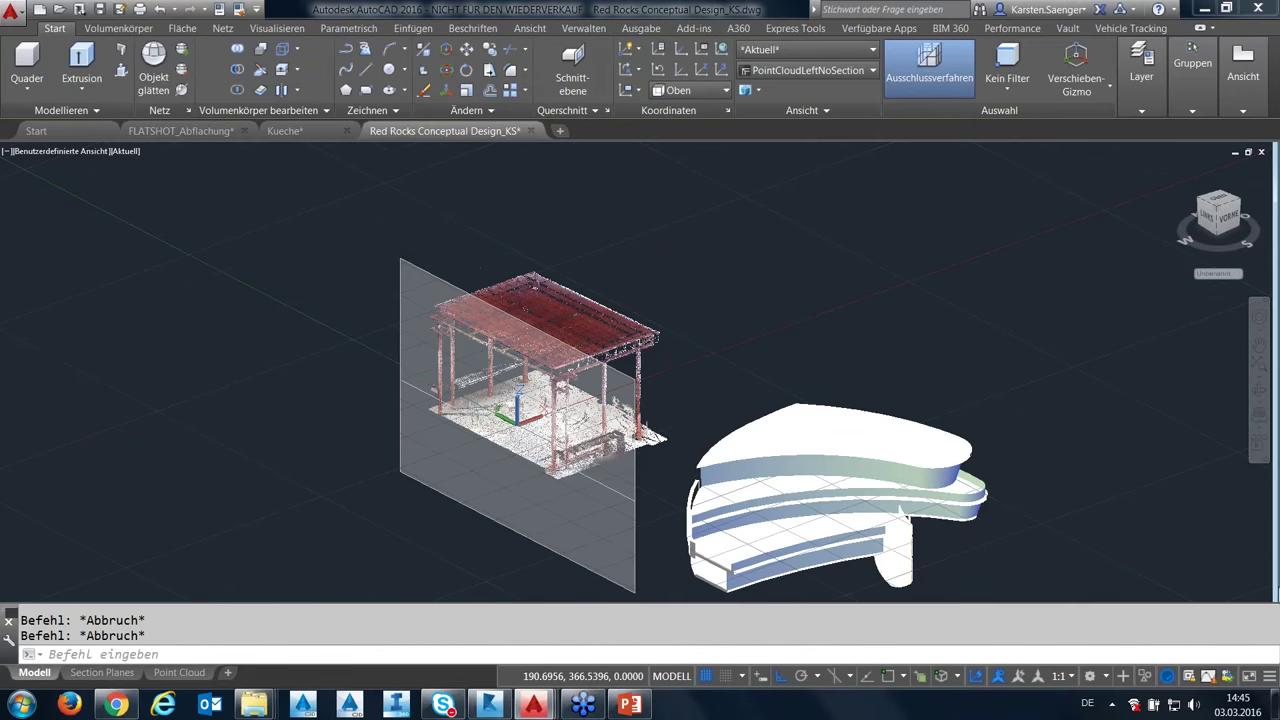
{"action": "left_click", "coordinate": [444, 280]}
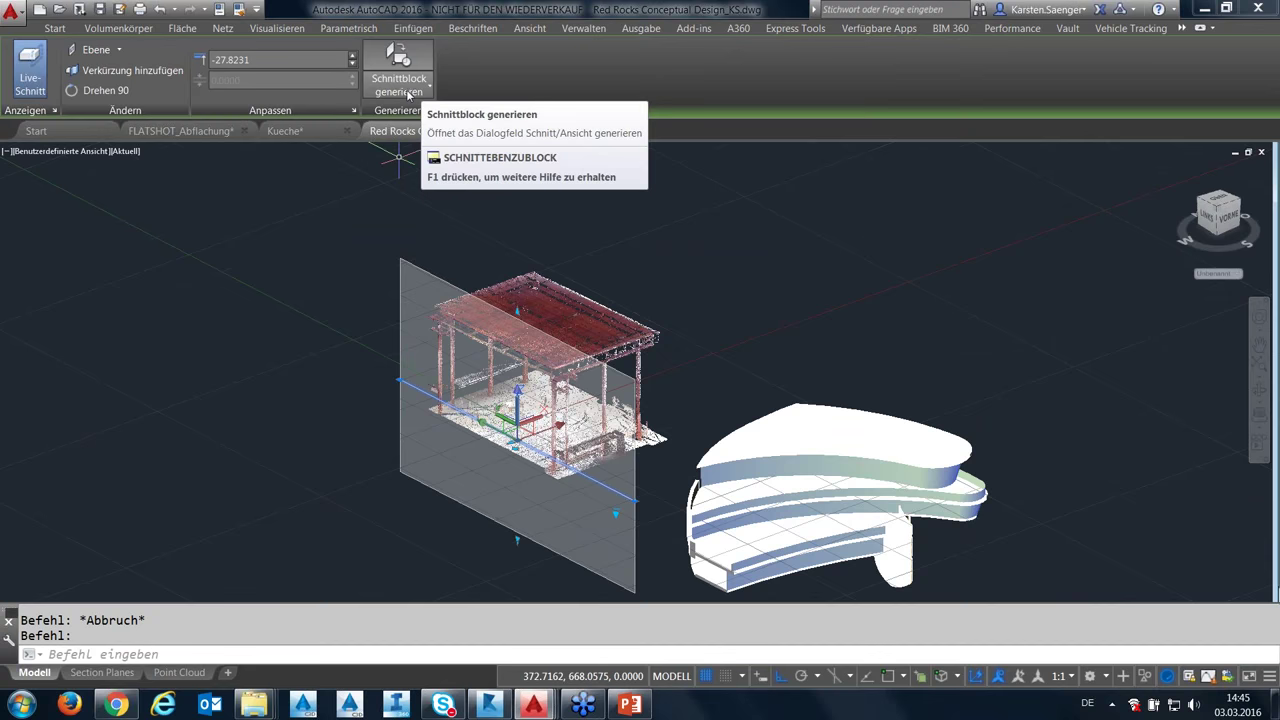
Run Schnittlinien extrahieren and pick the stage point cloud as its source.
{"action": "left_click", "coordinate": [407, 92]}
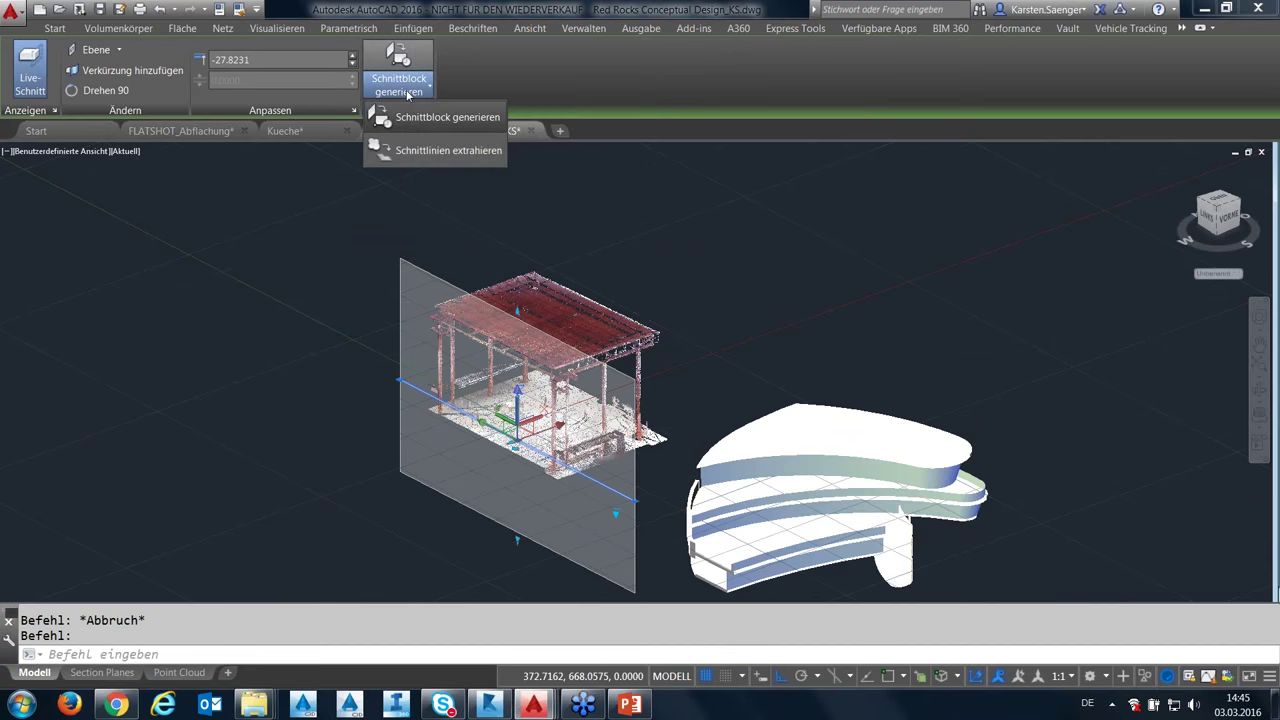
{"action": "left_click", "coordinate": [407, 151]}
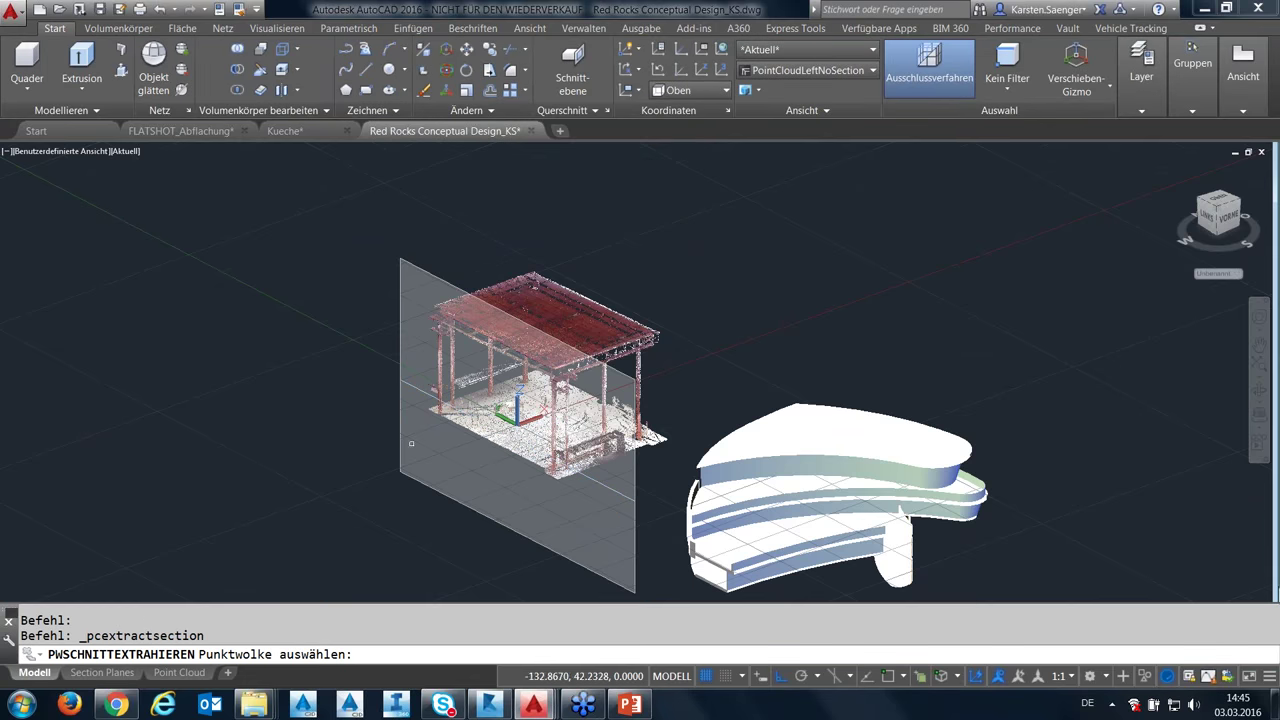
{"action": "middle_click_drag", "start_coordinate": [464, 531], "coordinate": [509, 509], "text": "shift"}
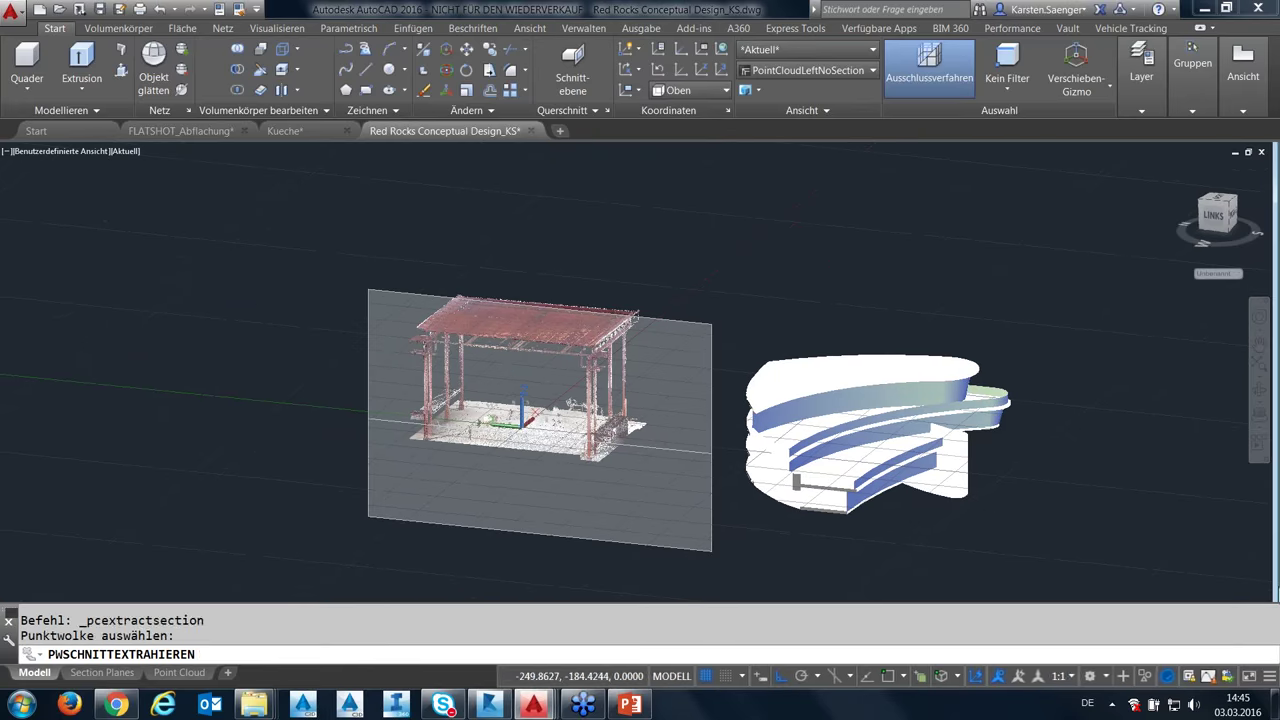
{"action": "scroll", "coordinate": [500, 382], "scroll_direction": "up", "scroll_amount": 2}
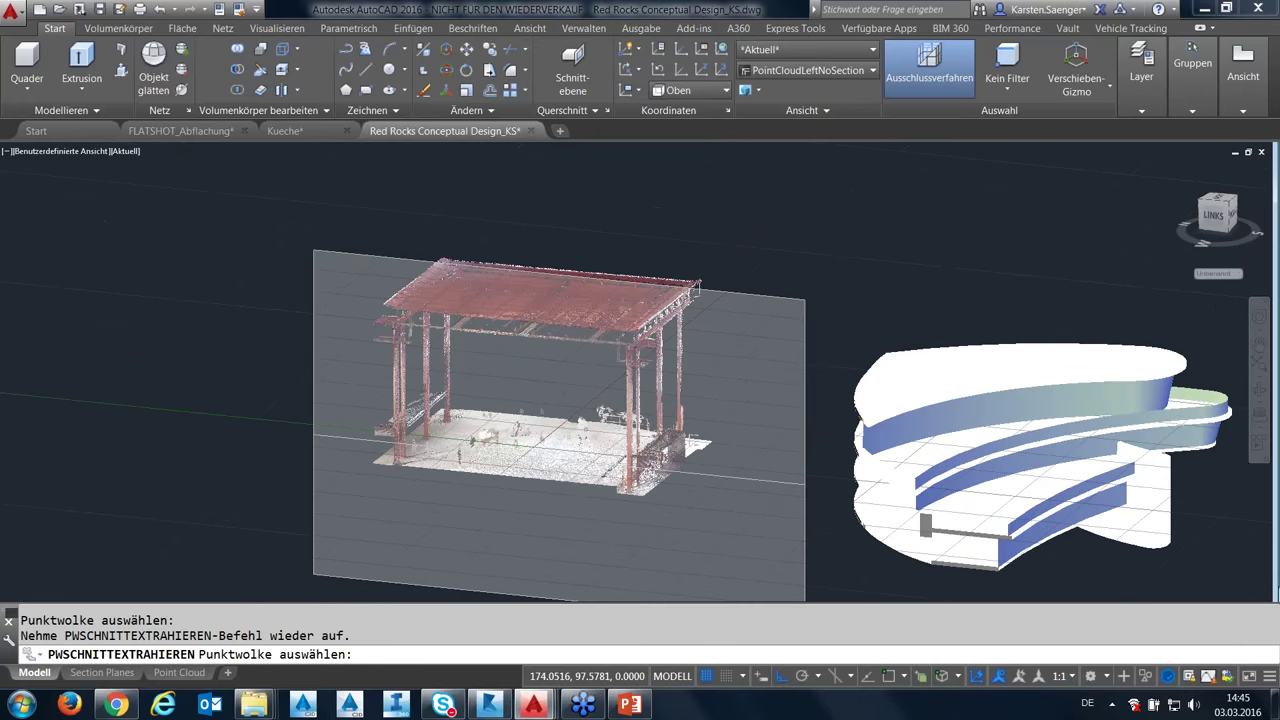
{"action": "scroll", "coordinate": [494, 370], "scroll_direction": "up", "scroll_amount": 2}
{"action": "scroll", "coordinate": [494, 370], "scroll_direction": "up", "scroll_amount": 2}
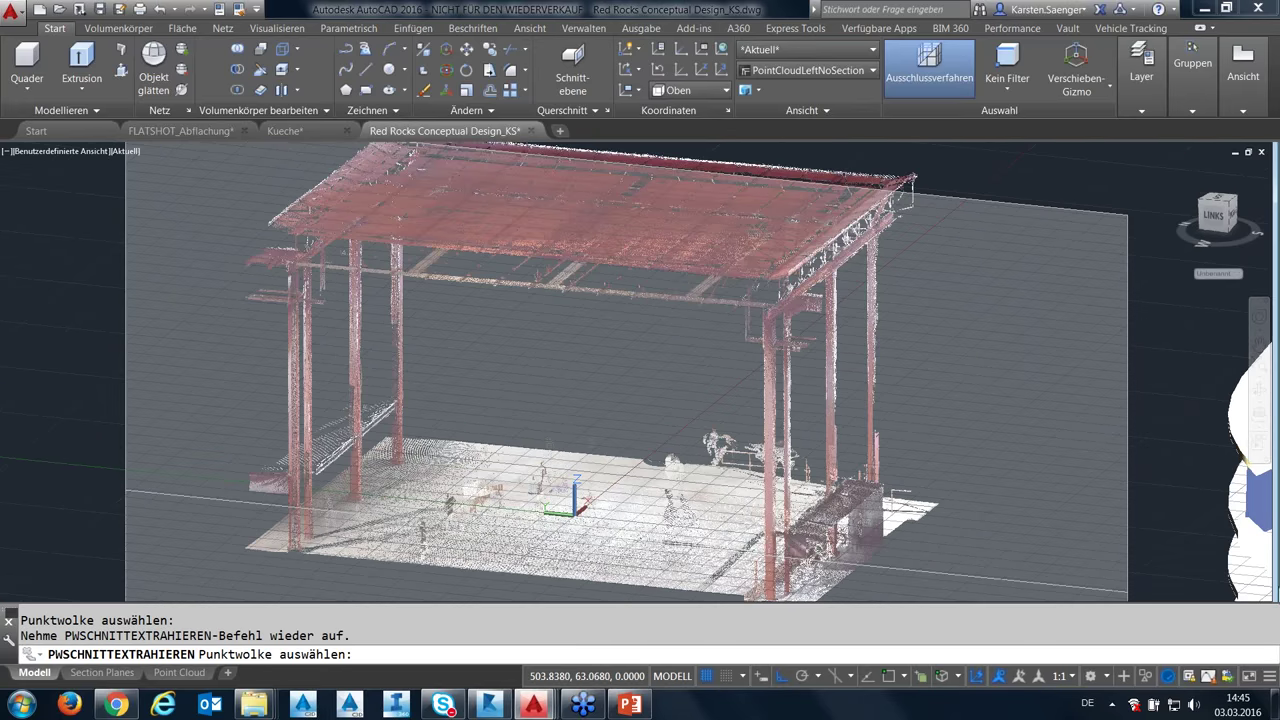
{"action": "left_click", "coordinate": [841, 180]}
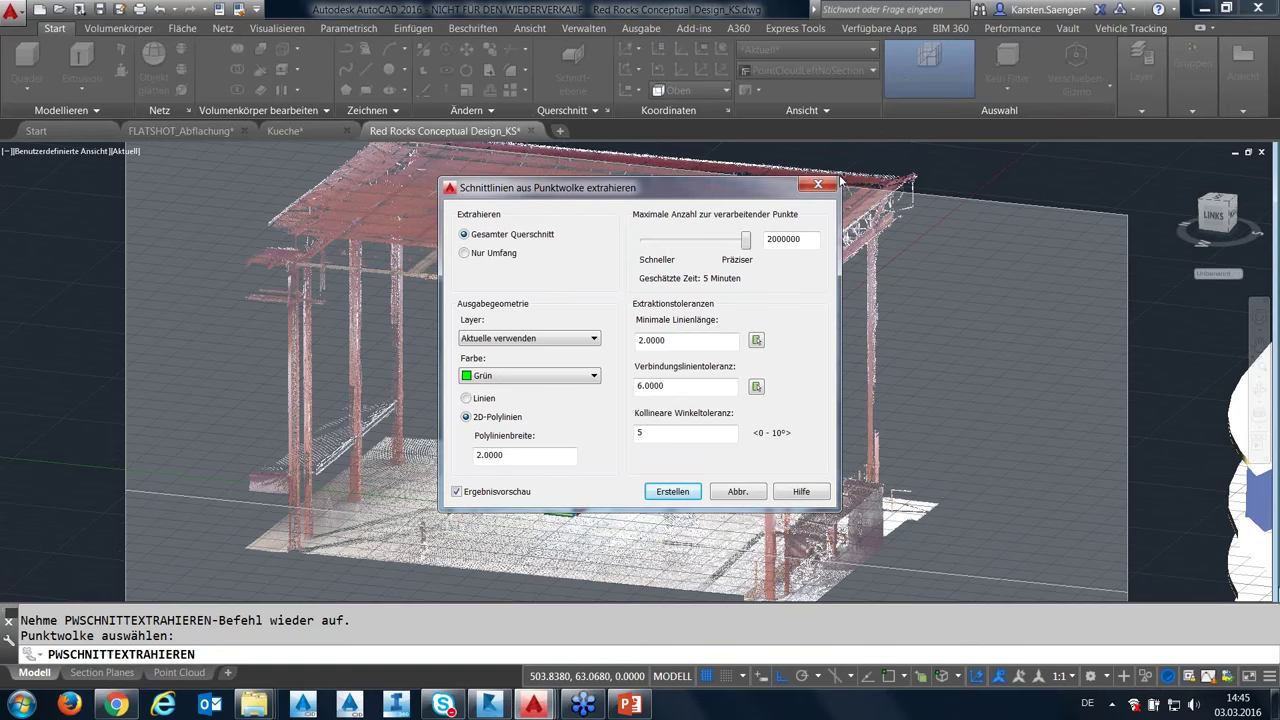
{"action": "left_click_drag", "start_coordinate": [670, 195], "coordinate": [864, 160]}
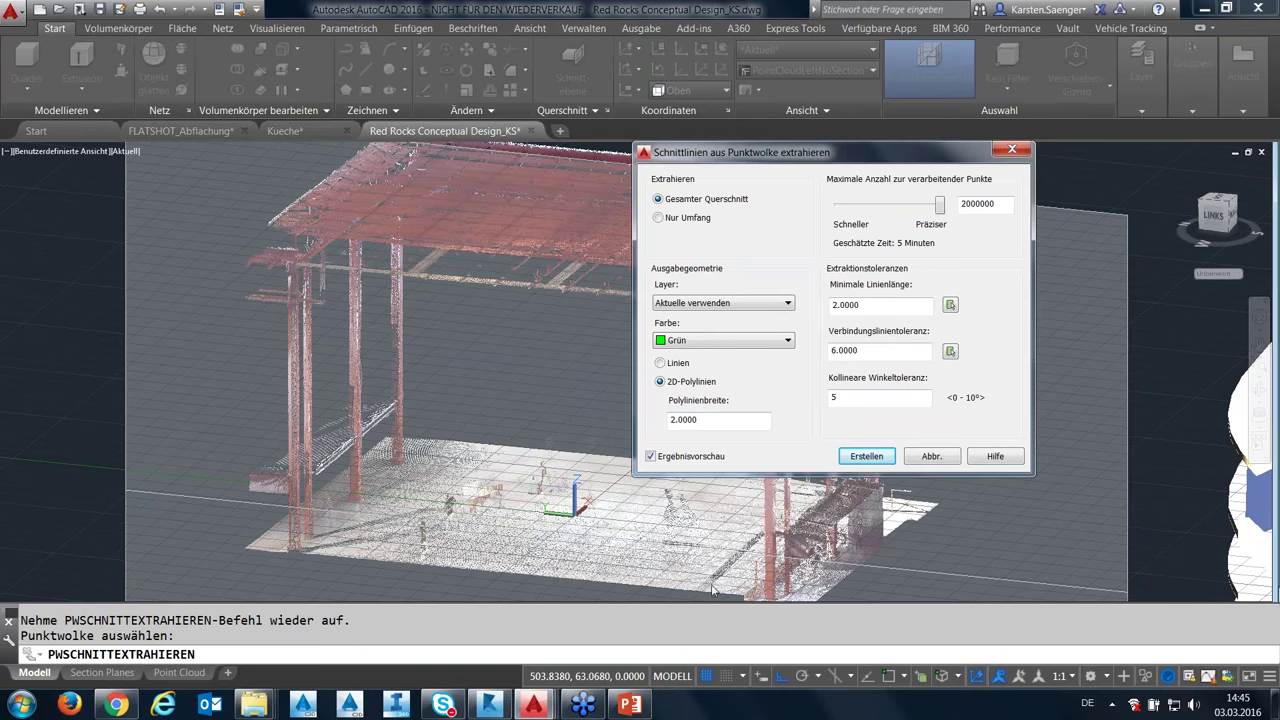
{"action": "left_click_drag", "start_coordinate": [775, 157], "coordinate": [759, 102]}
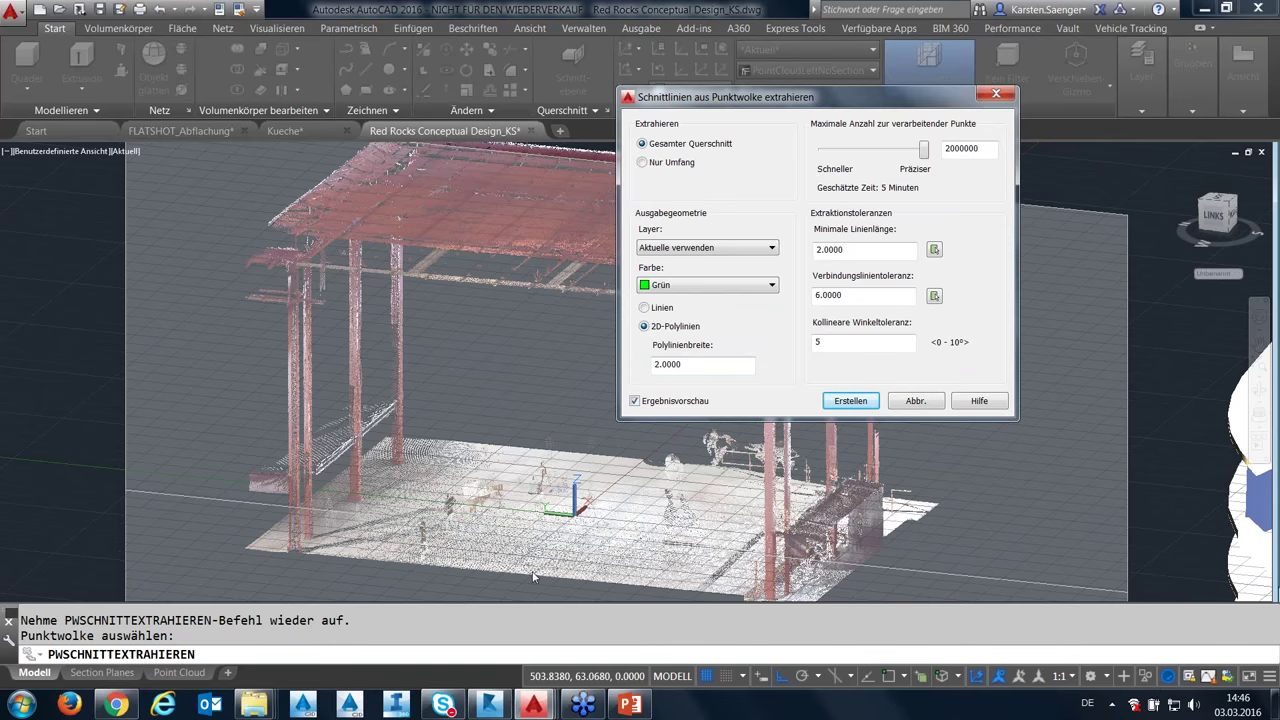
{"action": "left_click_drag", "start_coordinate": [741, 99], "coordinate": [699, 107]}
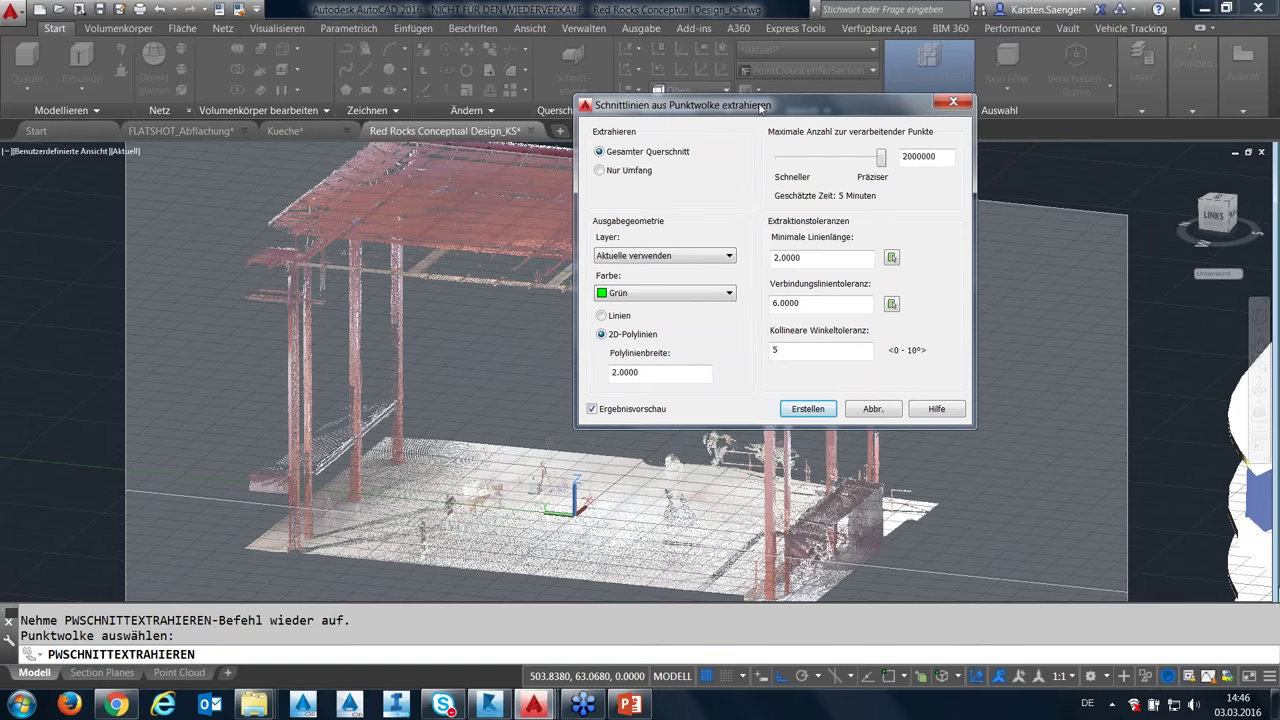
{"action": "left_click_drag", "start_coordinate": [758, 110], "coordinate": [752, 94]}
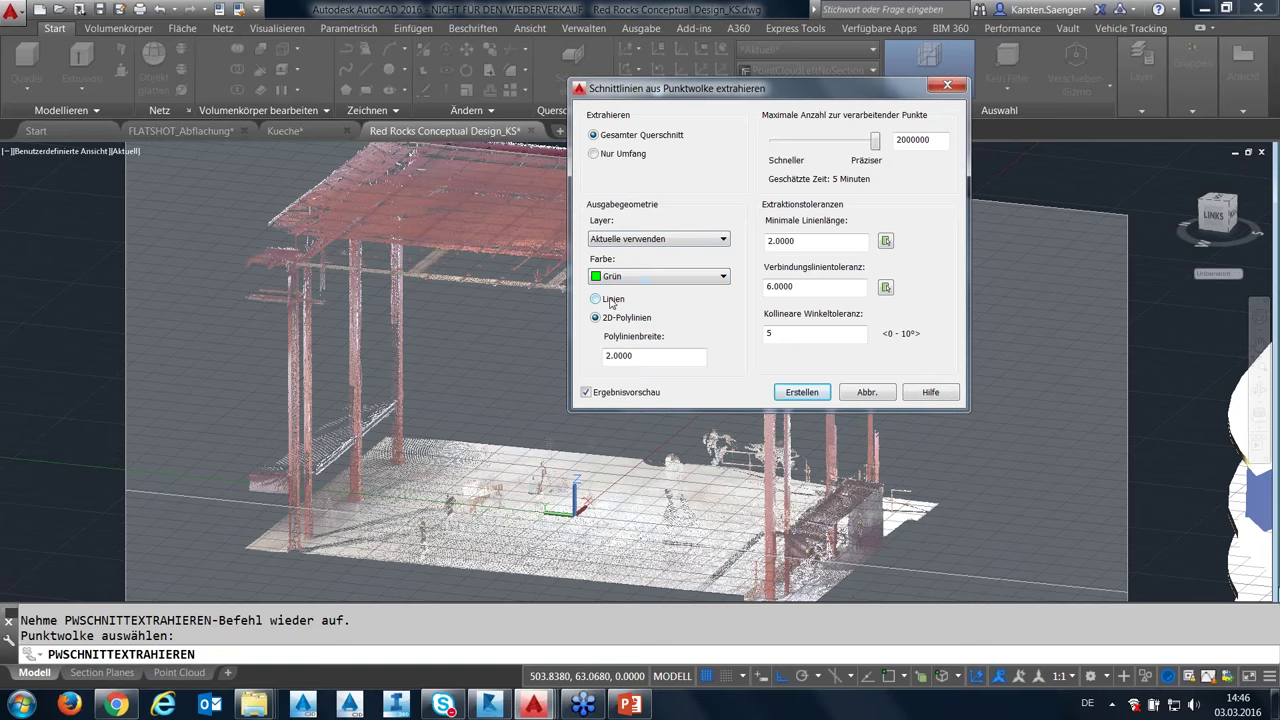
Set Polylinienbreite to 0.5 and lower the maximum processed points to 5000.
{"action": "left_click", "coordinate": [607, 355]}
{"action": "type", "text": "."}
{"action": "left_click_drag", "start_coordinate": [873, 146], "coordinate": [817, 153]}
{"action": "mouse_move", "coordinate": [814, 145]}
{"action": "left_mouse_down"}
{"action": "mouse_move", "coordinate": [770, 150]}
{"action": "mouse_move", "coordinate": [857, 148]}
{"action": "left_mouse_up"}
{"action": "left_click_drag", "start_coordinate": [857, 148], "coordinate": [770, 150]}
{"action": "left_click_drag", "start_coordinate": [872, 81], "coordinate": [832, 64]}
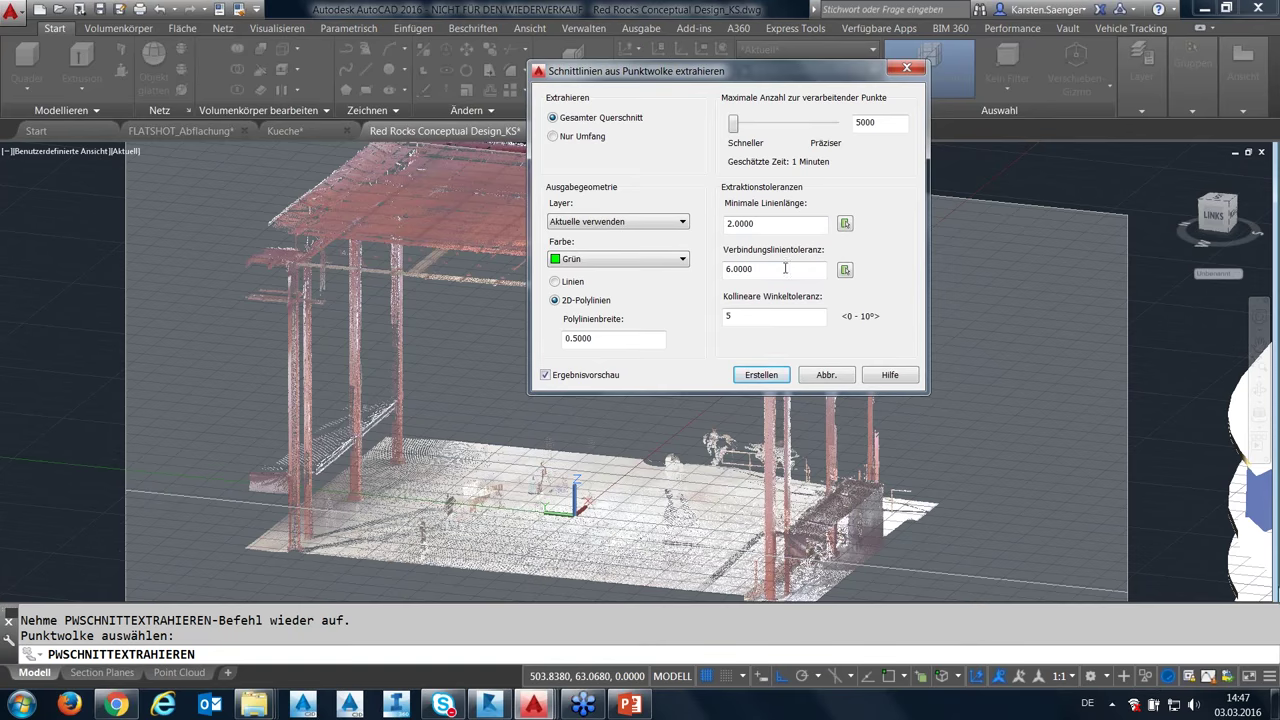
{"action": "mouse_move", "coordinate": [760, 374]}
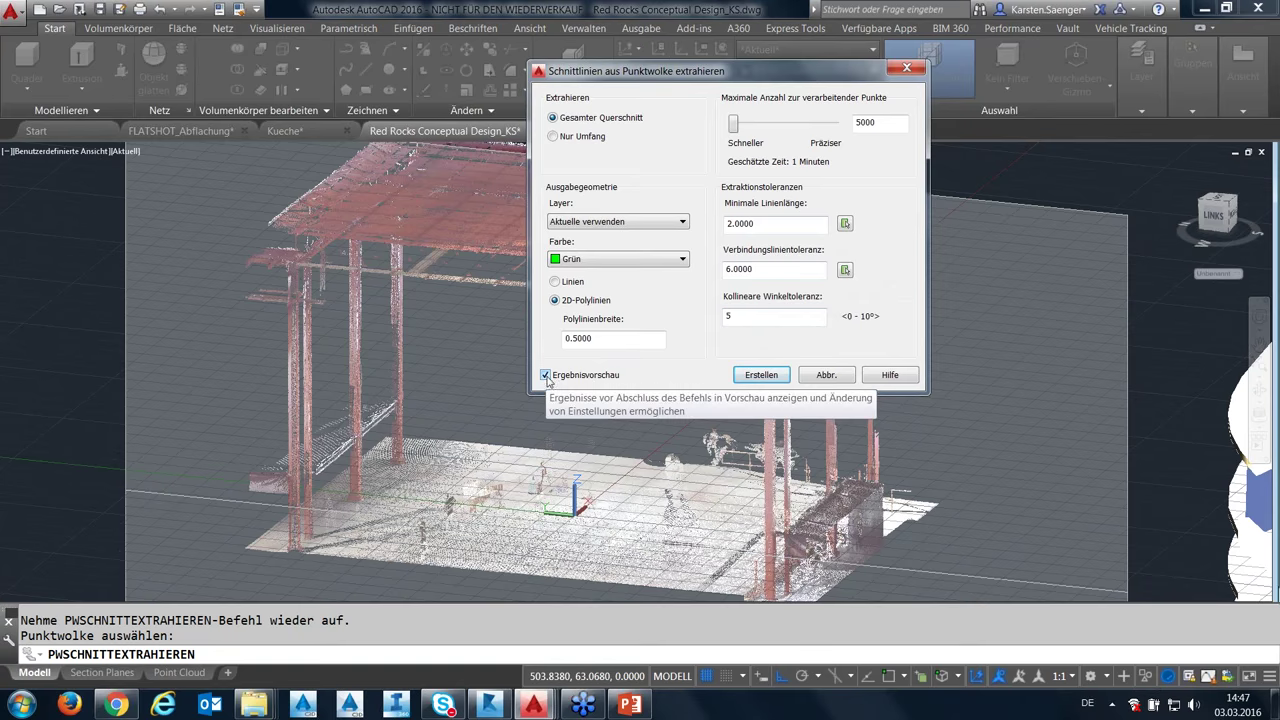
Generate and accept the green section lines from the point cloud, then inspect them and deselect.
{"action": "left_click", "coordinate": [759, 375]}
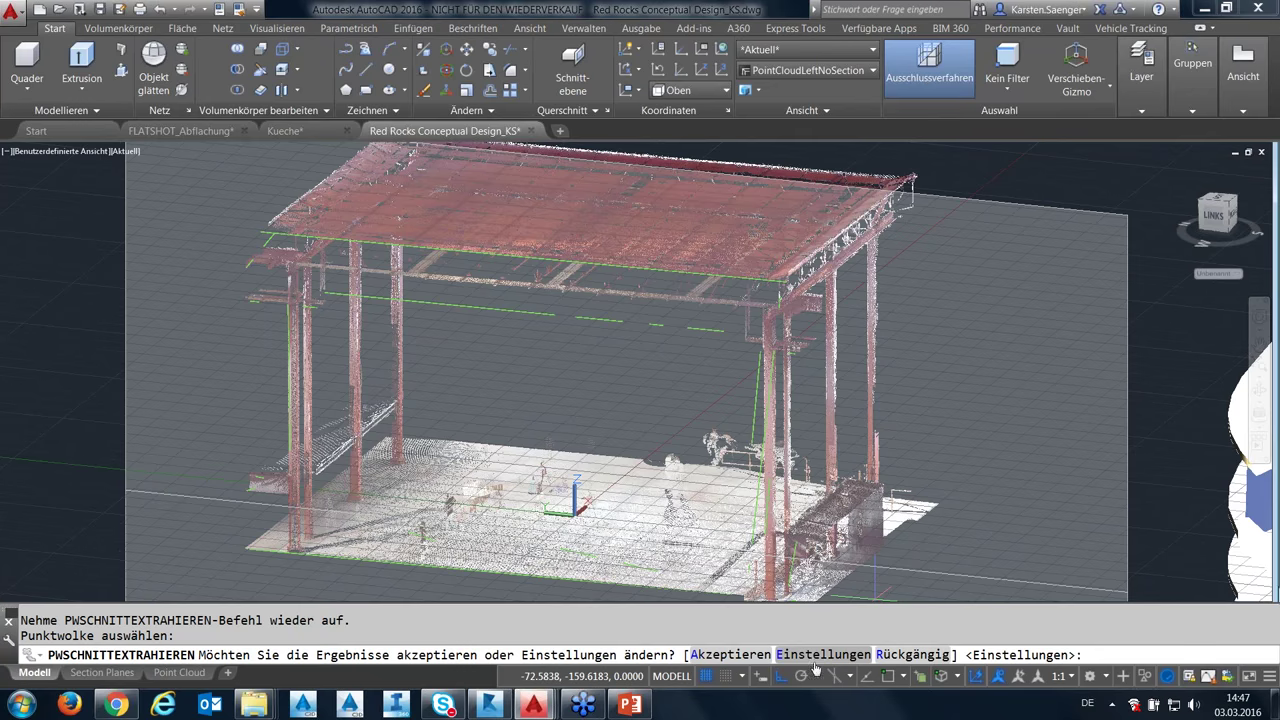
{"action": "left_click", "coordinate": [738, 657]}
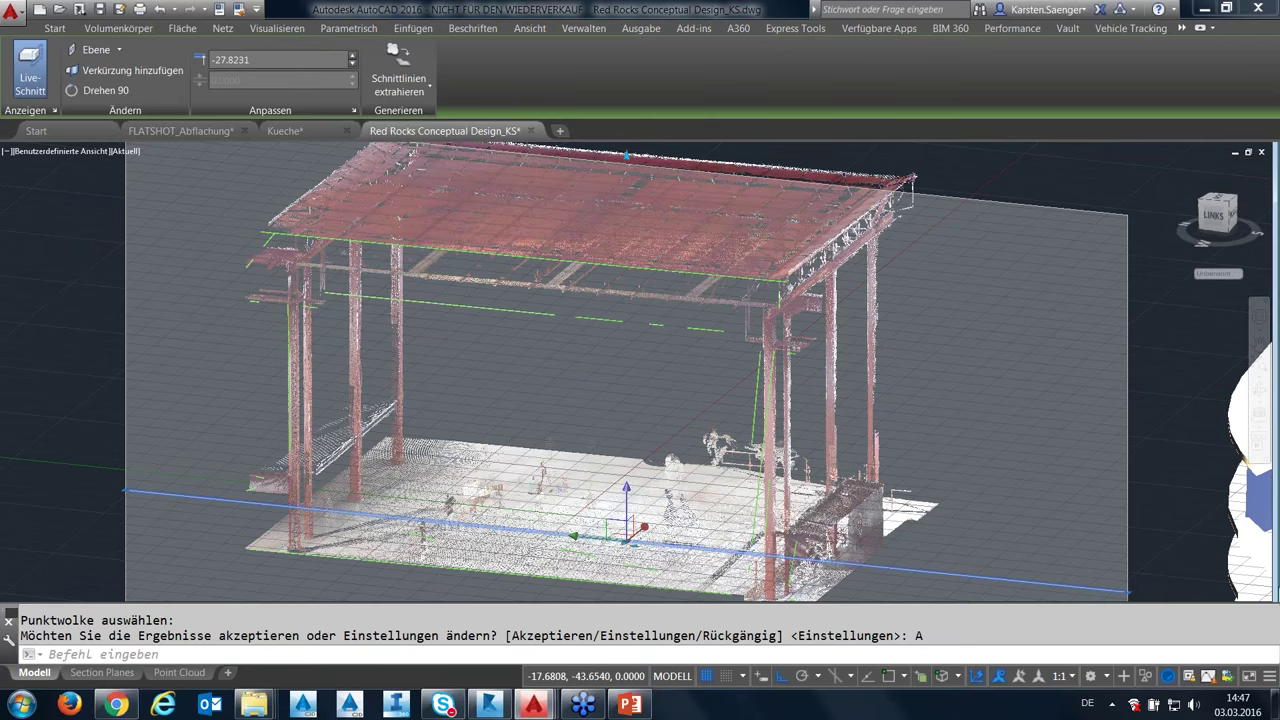
{"action": "scroll", "coordinate": [630, 515], "scroll_direction": "up", "scroll_amount": 3}
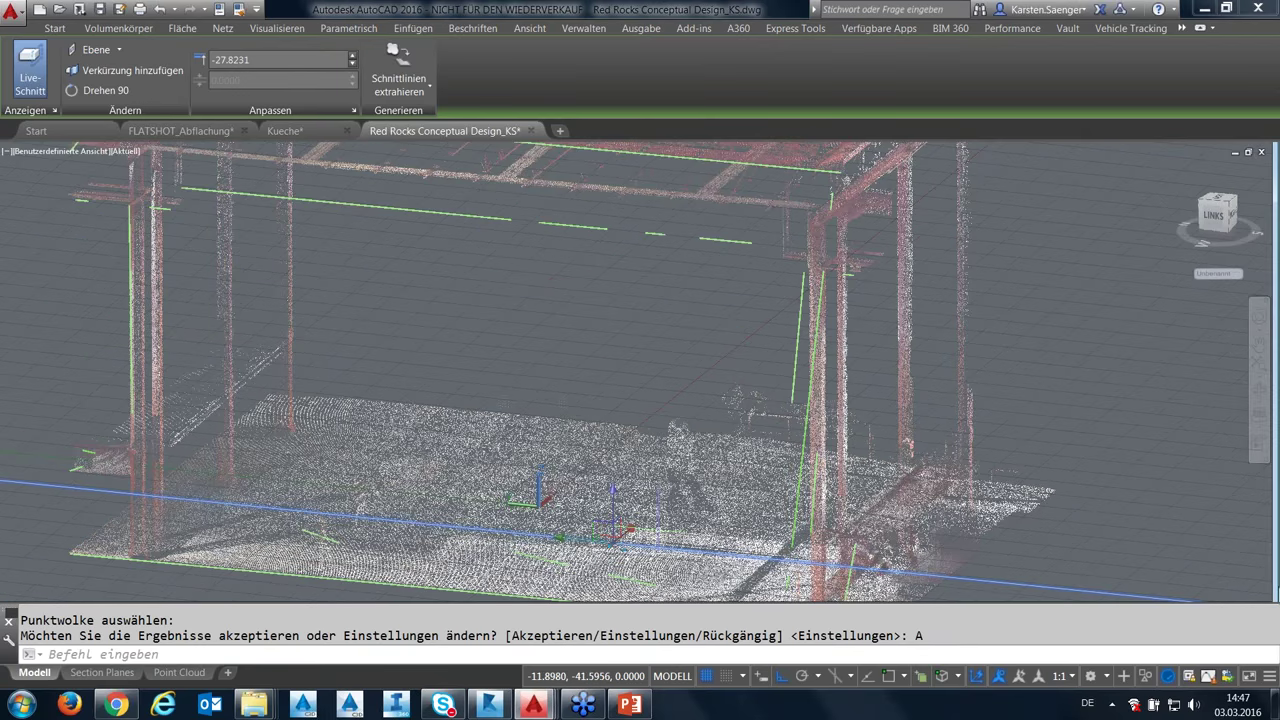
{"action": "middle_click_drag", "start_coordinate": [658, 531], "coordinate": [665, 512]}
{"action": "scroll", "coordinate": [665, 512], "scroll_direction": "down", "scroll_amount": 3}
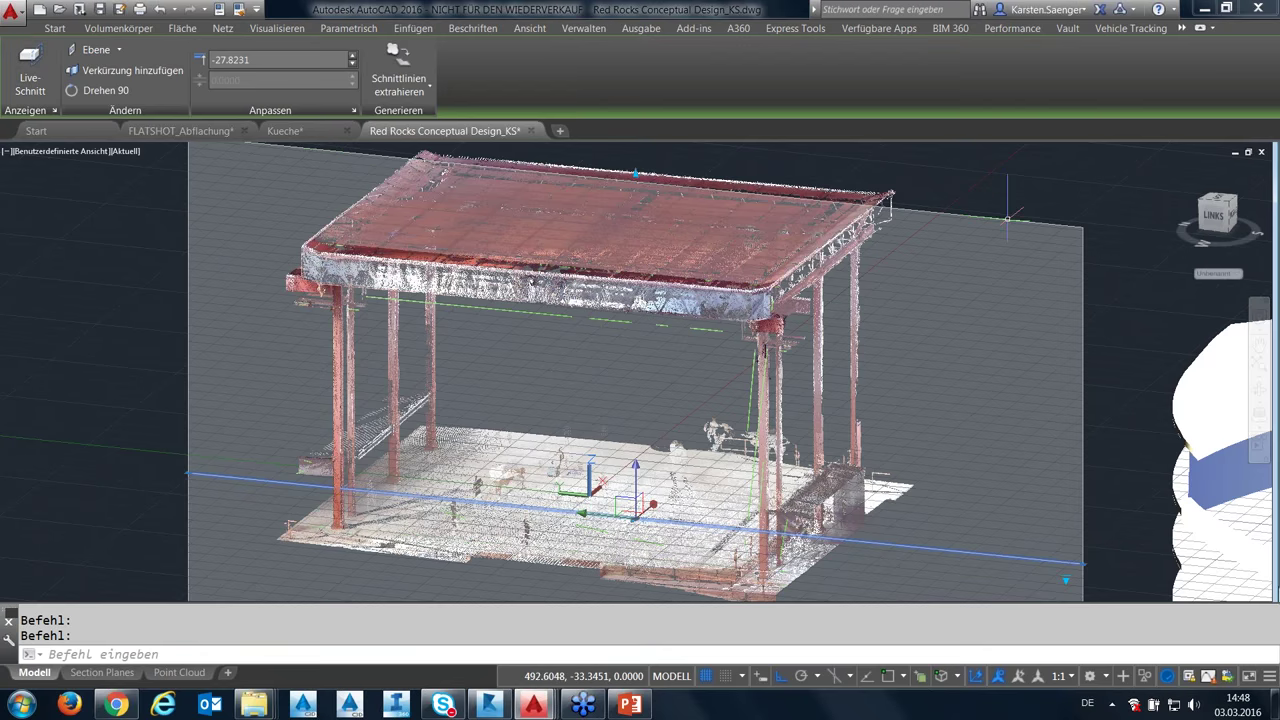
{"action": "key", "text": "Escape"}
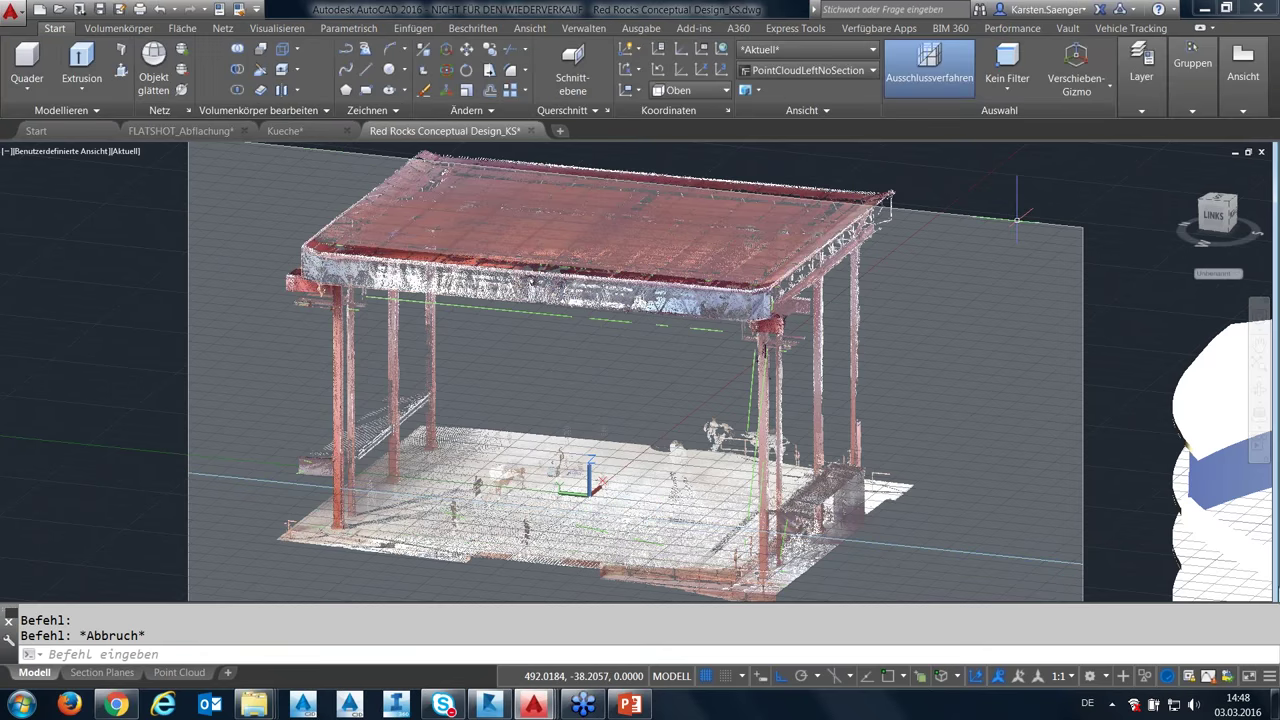
Delete the section plane and zoom in on the point cloud.
{"action": "left_click", "coordinate": [1016, 224]}
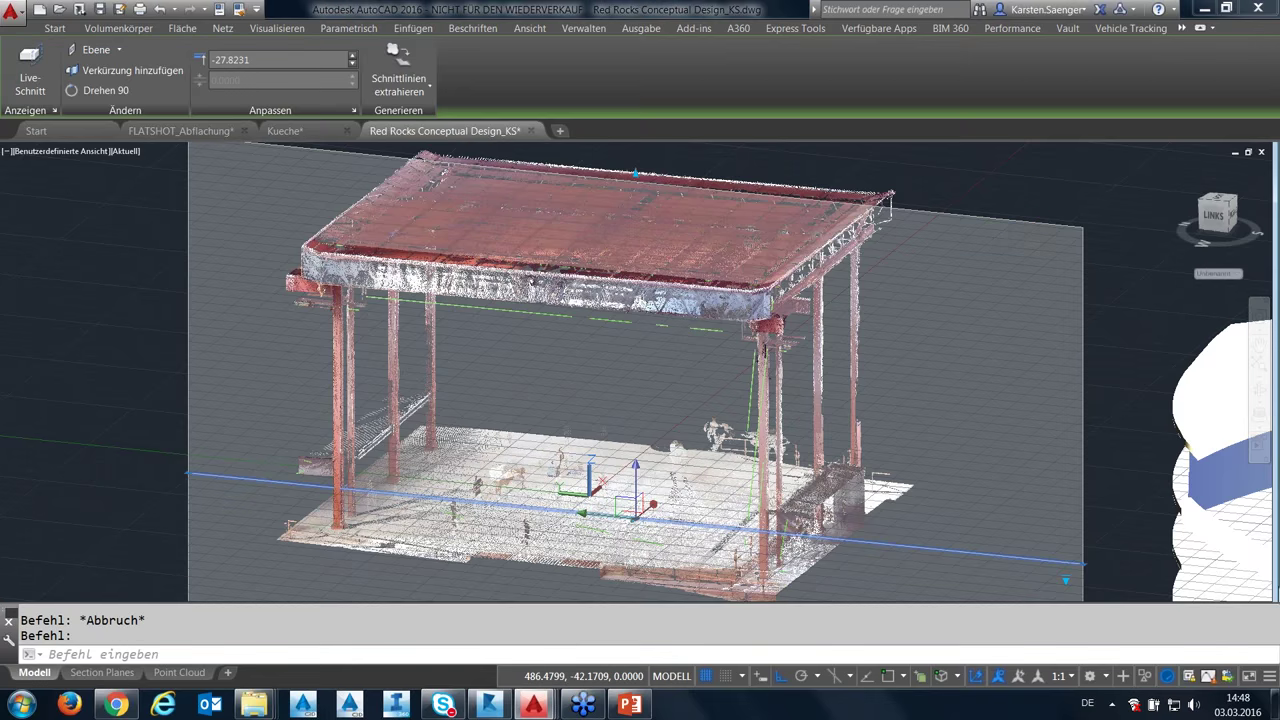
{"action": "key", "text": "Delete"}
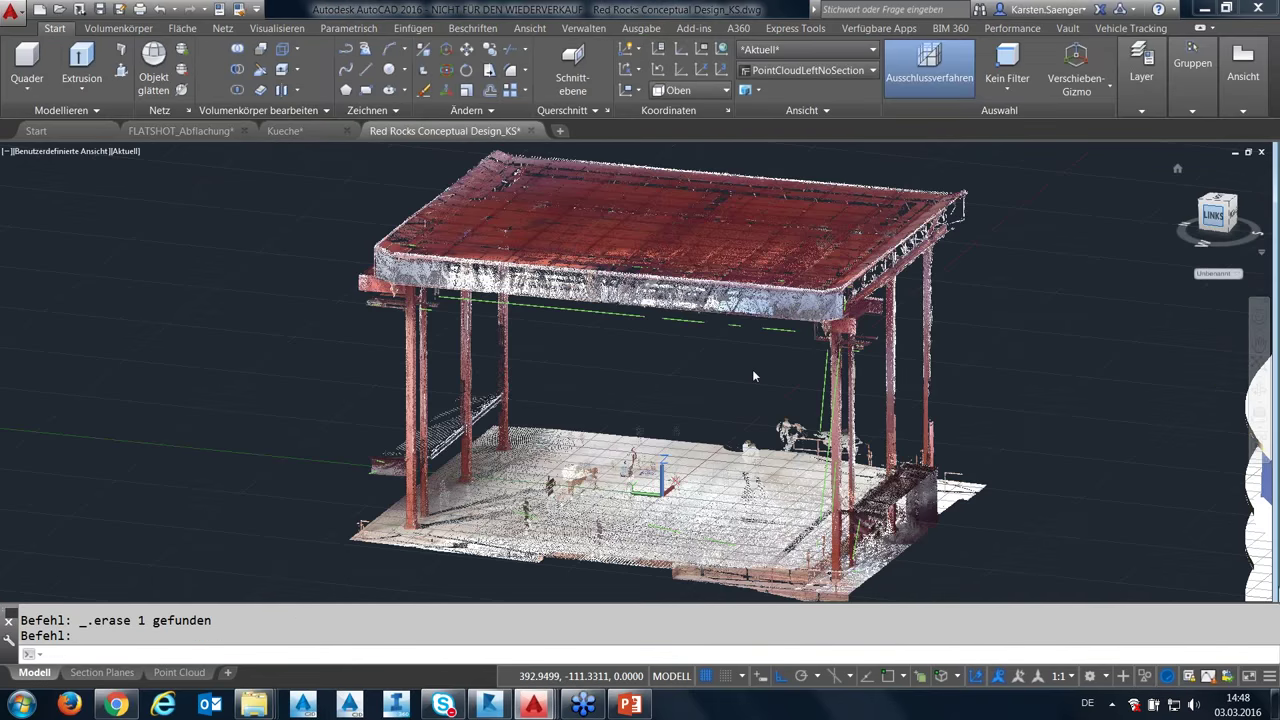
{"action": "scroll", "coordinate": [562, 352], "scroll_direction": "up", "scroll_amount": 1}
{"action": "scroll", "coordinate": [562, 352], "scroll_direction": "up", "scroll_amount": 1}
{"action": "scroll", "coordinate": [562, 352], "scroll_direction": "up", "scroll_amount": 1}
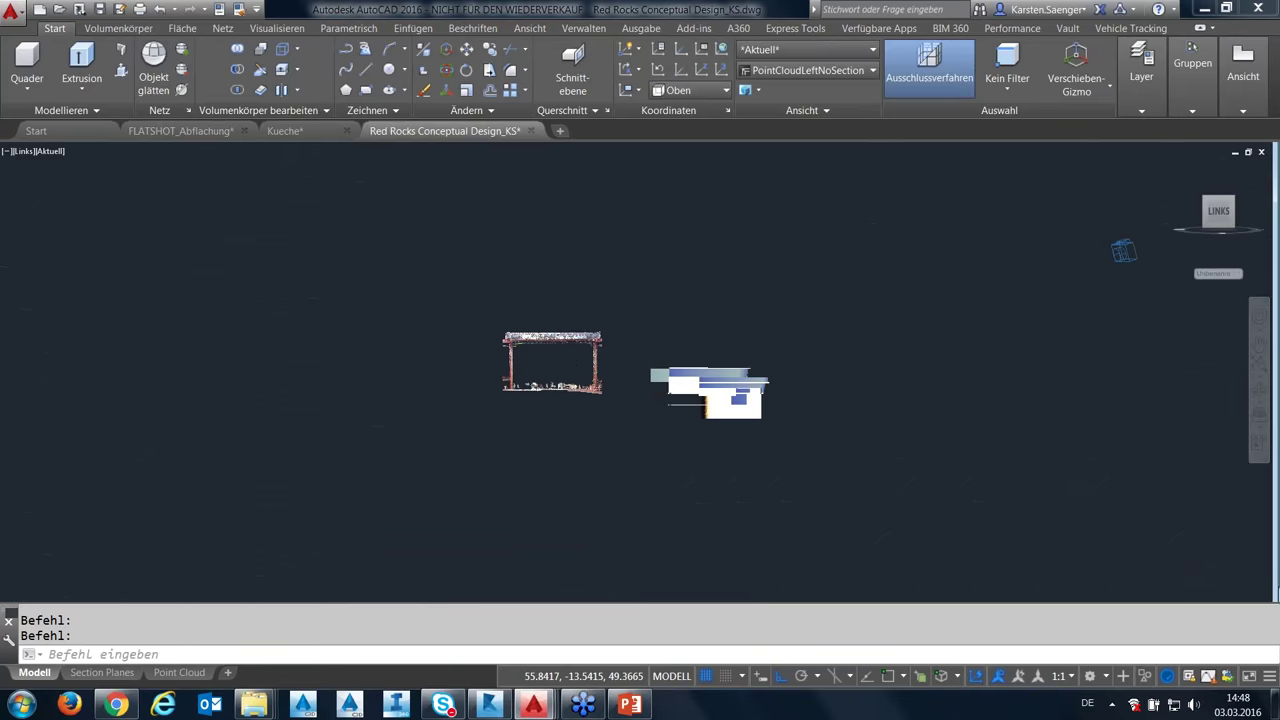
{"action": "scroll", "coordinate": [562, 352], "scroll_direction": "up", "scroll_amount": 2}
{"action": "scroll", "coordinate": [530, 390], "scroll_direction": "up", "scroll_amount": 1}
{"action": "scroll", "coordinate": [530, 390], "scroll_direction": "up", "scroll_amount": 1}
{"action": "scroll", "coordinate": [530, 390], "scroll_direction": "up", "scroll_amount": 2}
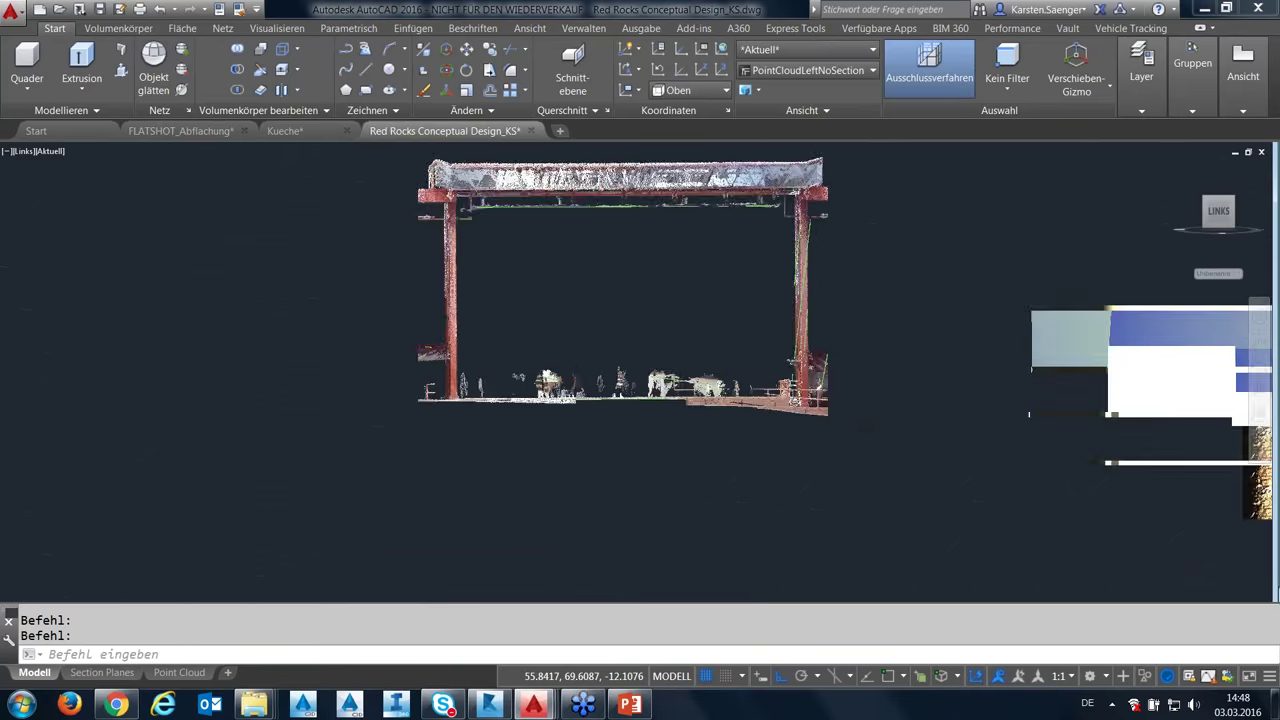
{"action": "scroll", "coordinate": [510, 385], "scroll_direction": "up", "scroll_amount": 2}
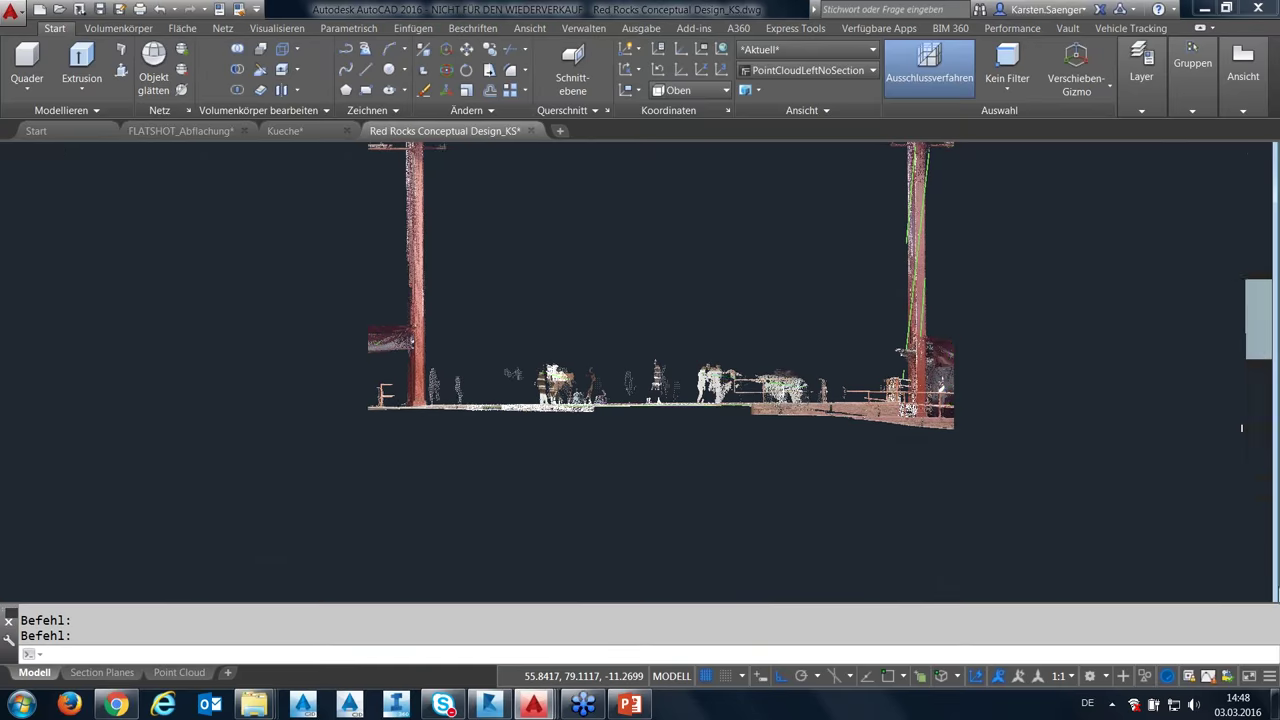
{"action": "scroll", "coordinate": [507, 383], "scroll_direction": "up", "scroll_amount": 2}
{"action": "scroll", "coordinate": [505, 385], "scroll_direction": "up", "scroll_amount": 1}
{"action": "scroll", "coordinate": [505, 385], "scroll_direction": "up", "scroll_amount": 2}
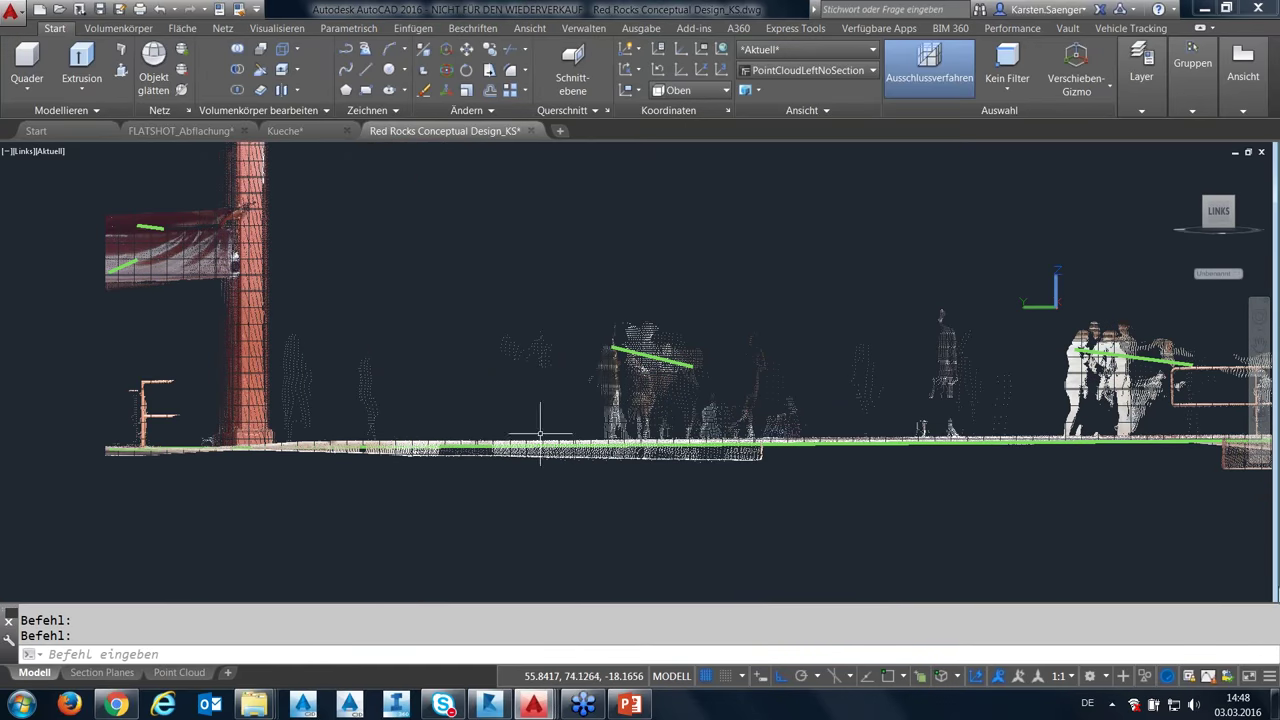
Orbit and pan along the gantry to inspect the extracted green section lines.
{"action": "mouse_move", "coordinate": [766, 491]}
{"action": "middle_mouse_down", "text": "shift"}
{"action": "mouse_move", "coordinate": [291, 480]}
{"action": "mouse_move", "coordinate": [197, 497]}
{"action": "mouse_move", "coordinate": [789, 443]}
{"action": "mouse_move", "coordinate": [1066, 544]}
{"action": "middle_mouse_up", "text": "shift"}
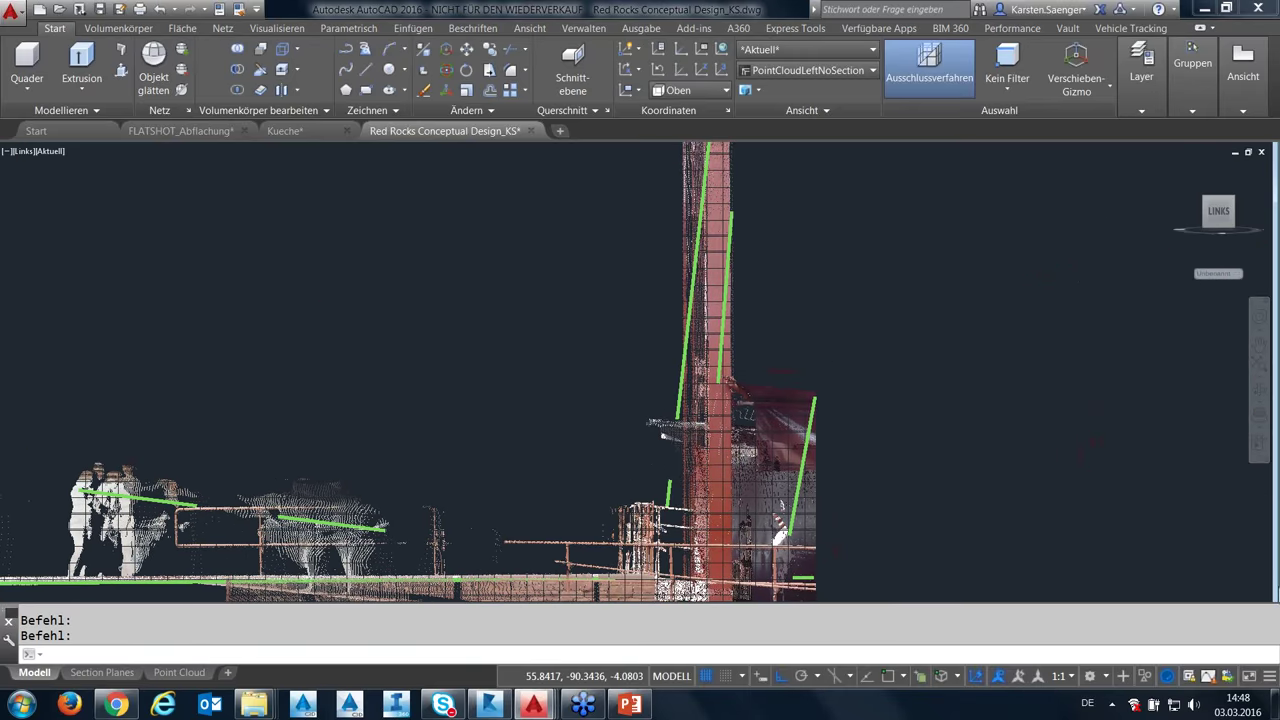
{"action": "scroll", "coordinate": [714, 351], "scroll_direction": "up", "scroll_amount": 2}
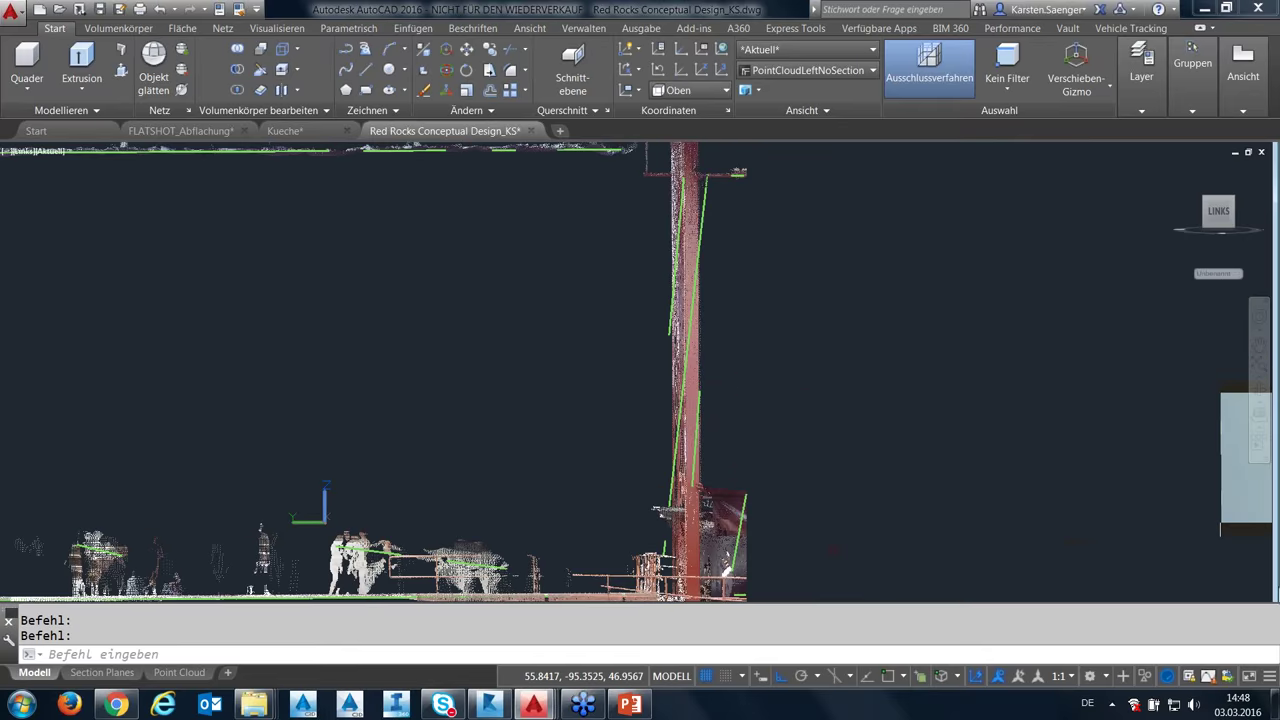
{"action": "mouse_move", "coordinate": [714, 351]}
{"action": "middle_mouse_down"}
{"action": "mouse_move", "coordinate": [714, 337]}
{"action": "mouse_move", "coordinate": [746, 371]}
{"action": "mouse_move", "coordinate": [763, 422]}
{"action": "middle_mouse_up"}
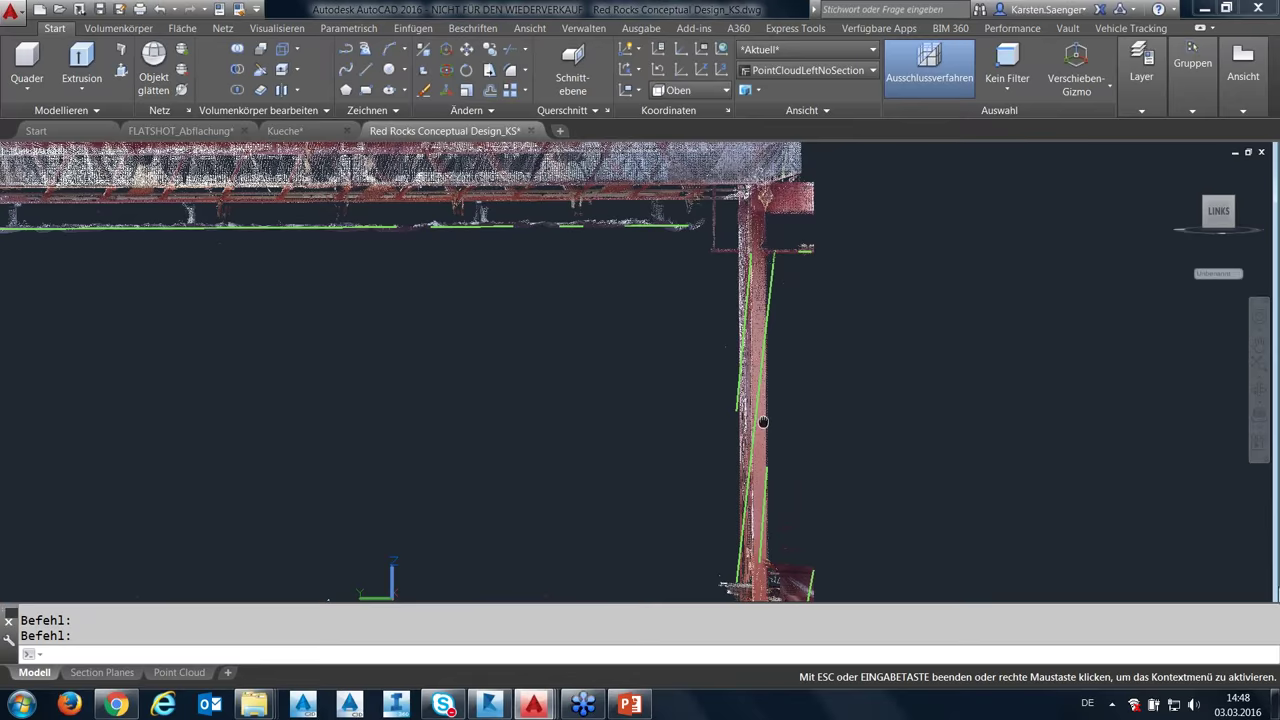
{"action": "scroll", "coordinate": [1017, 557], "scroll_direction": "down", "scroll_amount": 3}
{"action": "scroll", "coordinate": [745, 510], "scroll_direction": "down", "scroll_amount": 2}
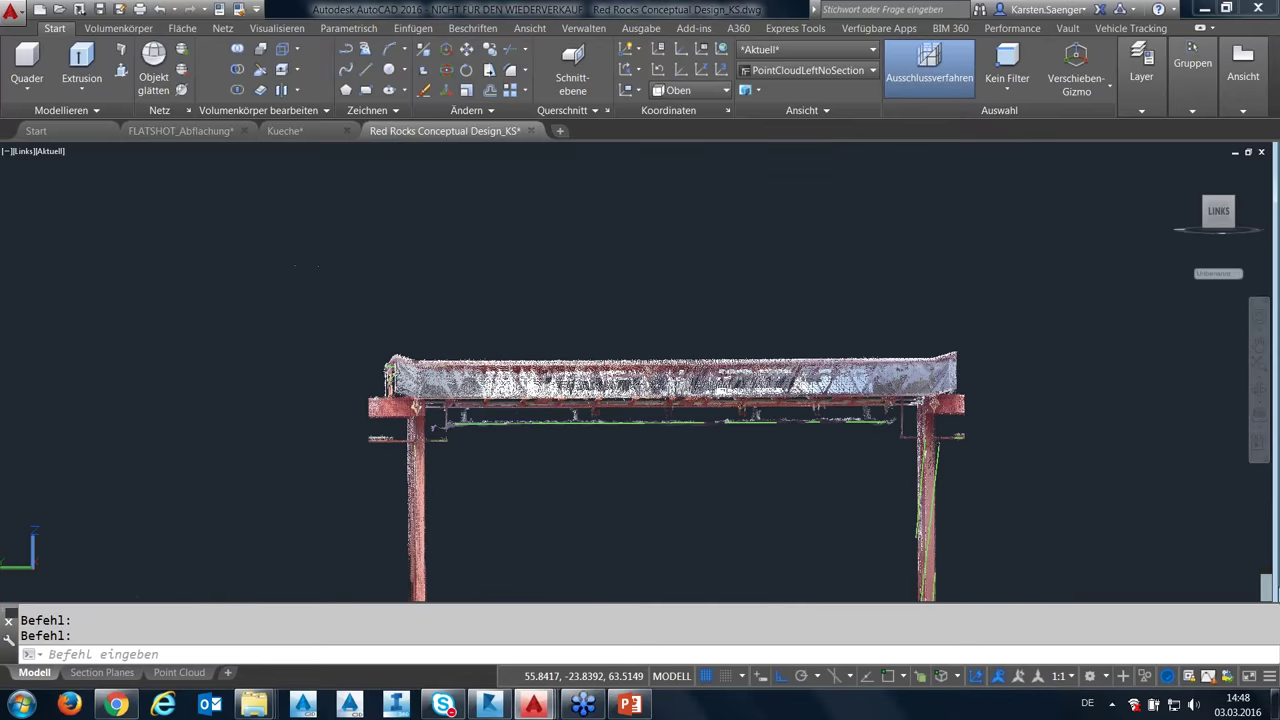
{"action": "middle_click_drag", "start_coordinate": [740, 460], "coordinate": [703, 331]}
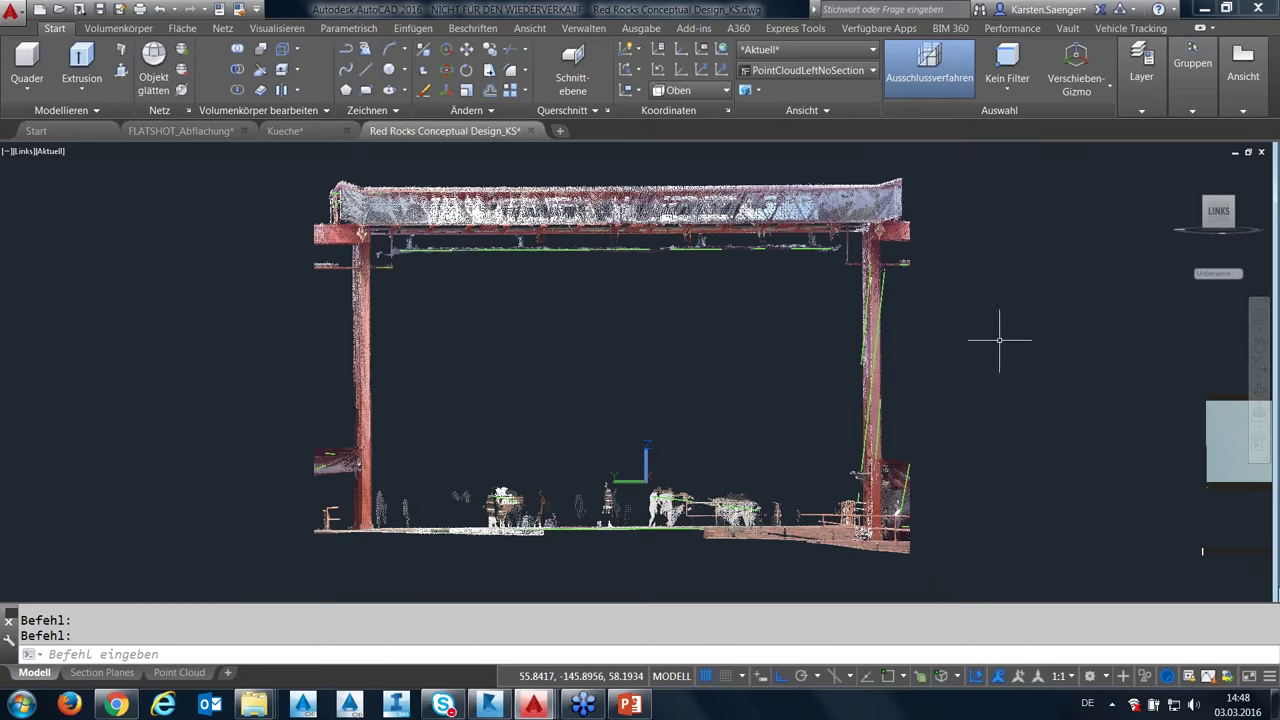
{"action": "scroll", "coordinate": [1000, 338], "scroll_direction": "down", "scroll_amount": 2}
{"action": "scroll", "coordinate": [1000, 340], "scroll_direction": "down", "scroll_amount": 1}
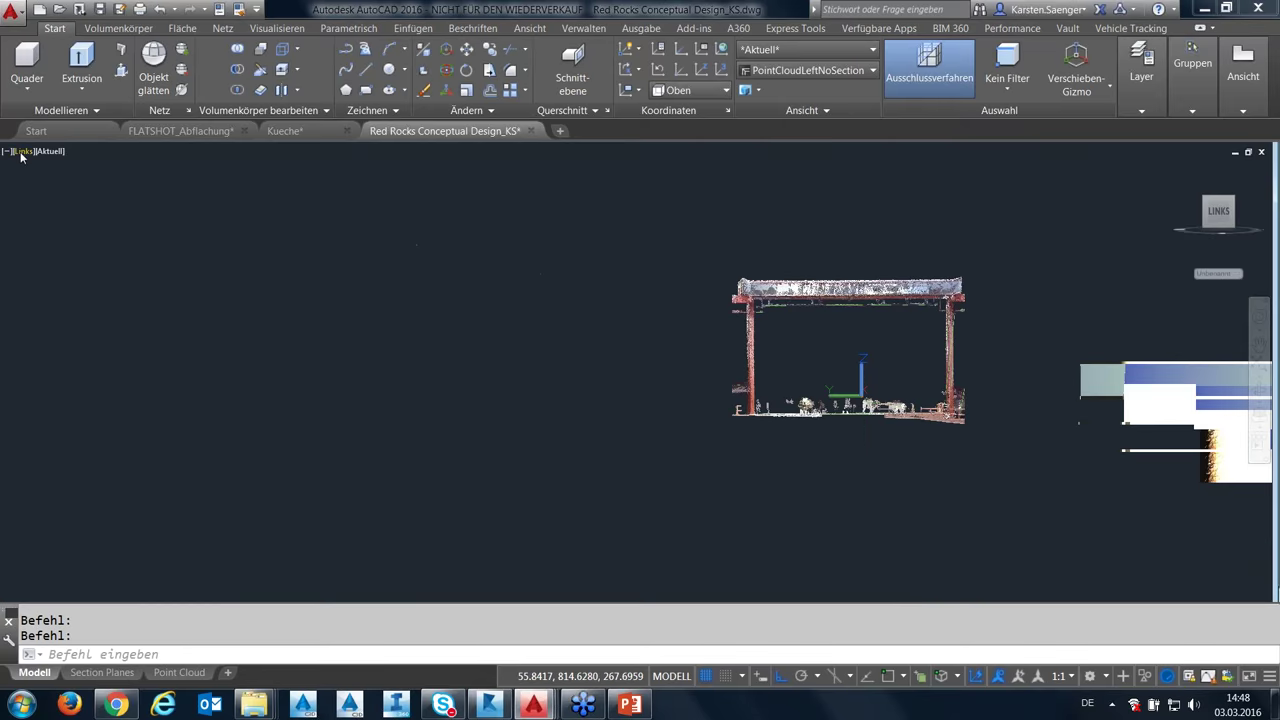
Switch to the southwest isometric view, then restore the SectionPlaneSliceFront named view.
{"action": "left_click", "coordinate": [21, 153]}
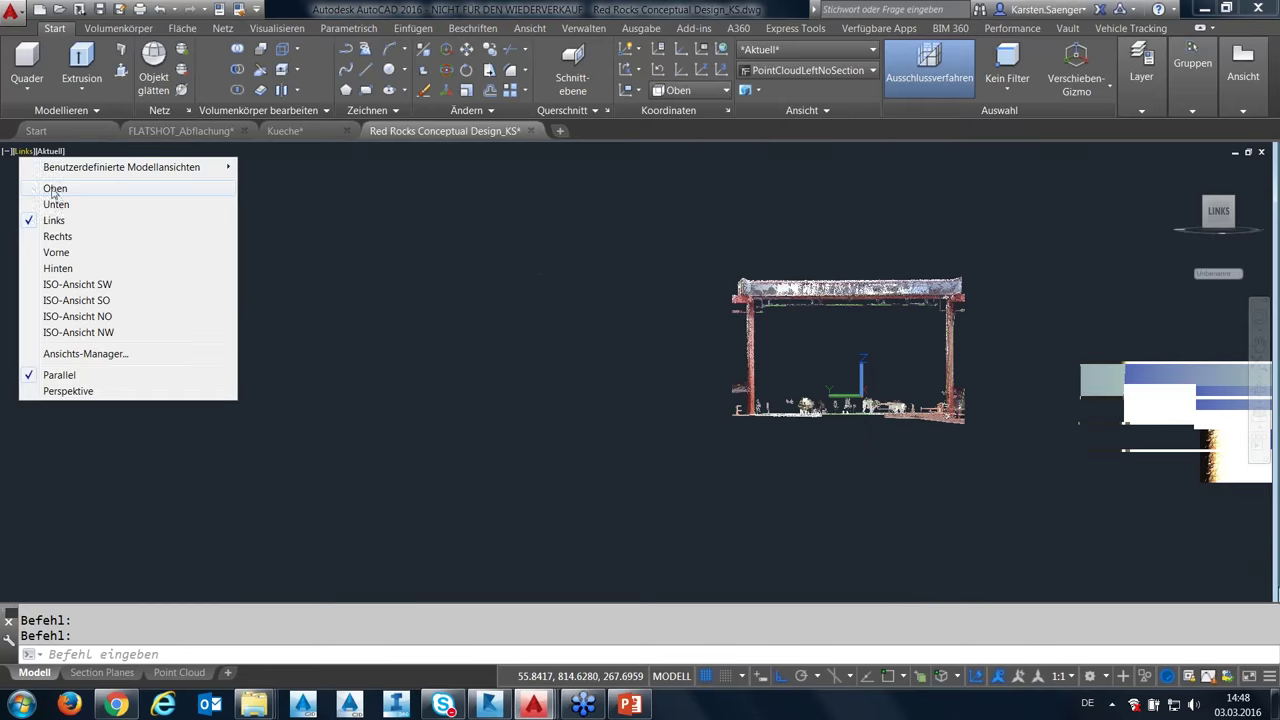
{"action": "left_click", "coordinate": [77, 284]}
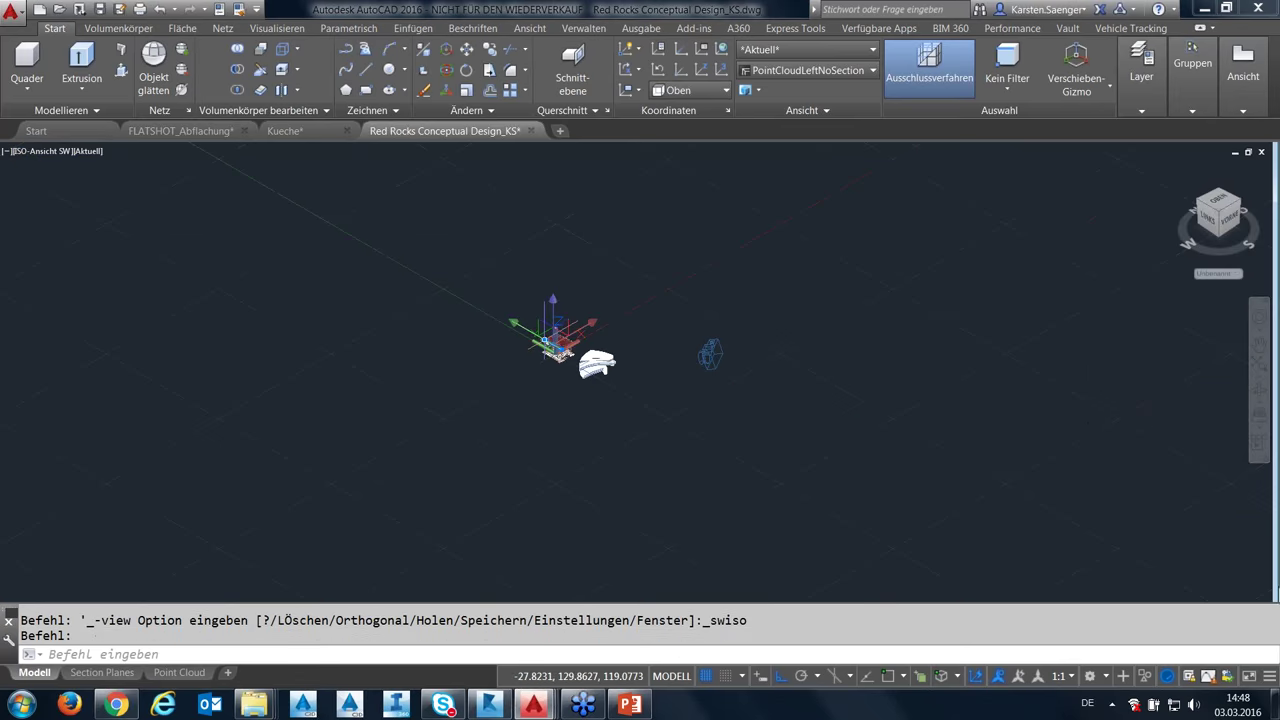
{"action": "left_click", "coordinate": [822, 70]}
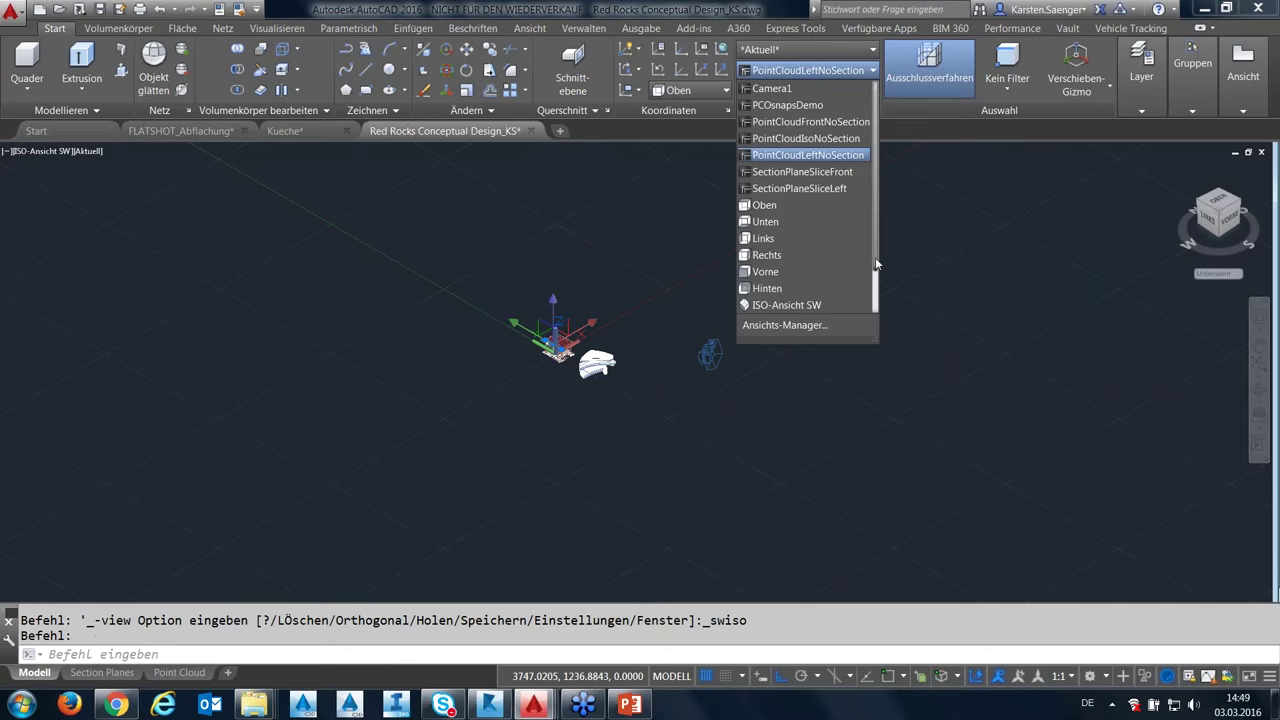
{"action": "left_click_drag", "start_coordinate": [875, 257], "coordinate": [875, 288]}
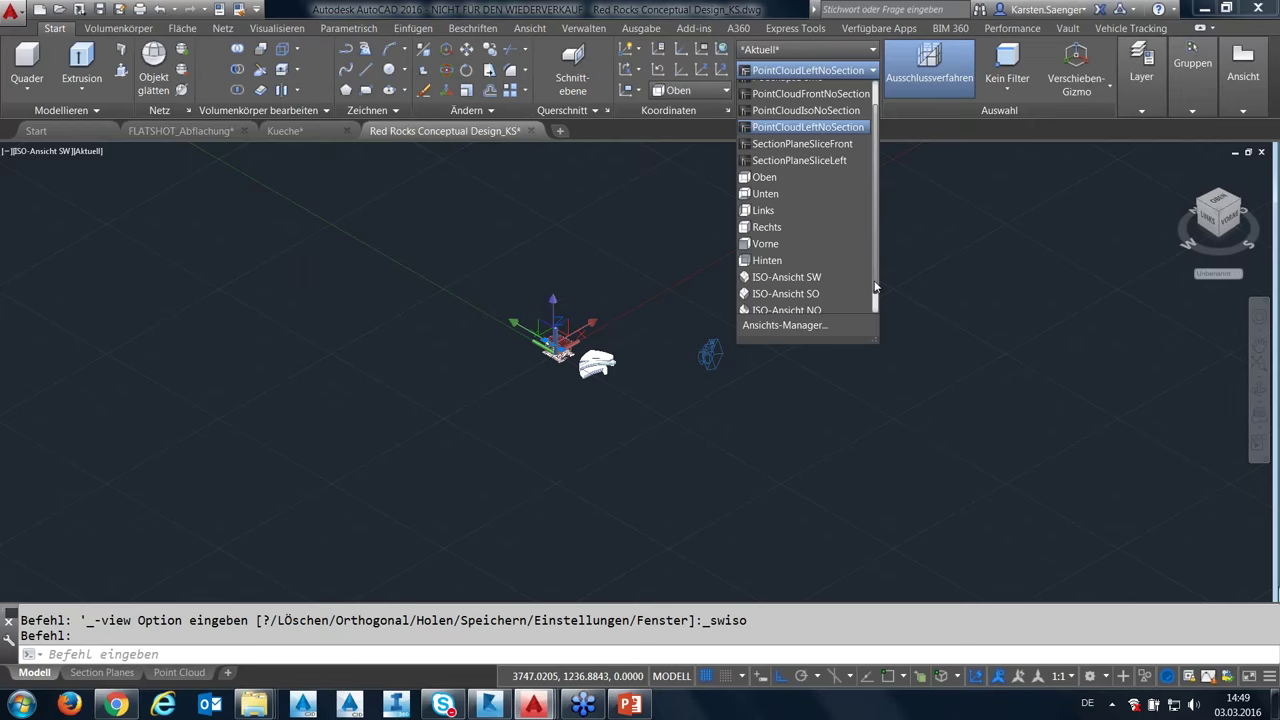
{"action": "left_click", "coordinate": [800, 144]}
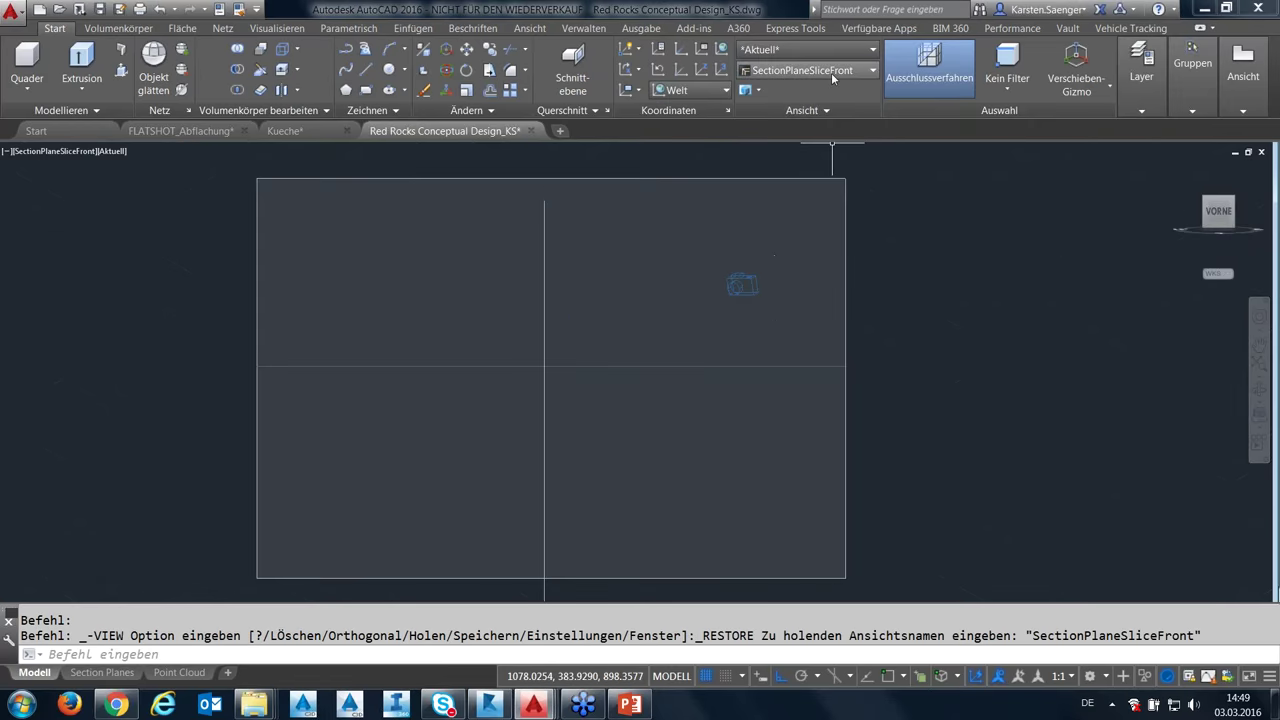
{"action": "left_click", "coordinate": [831, 72]}
{"action": "left_click", "coordinate": [831, 71]}
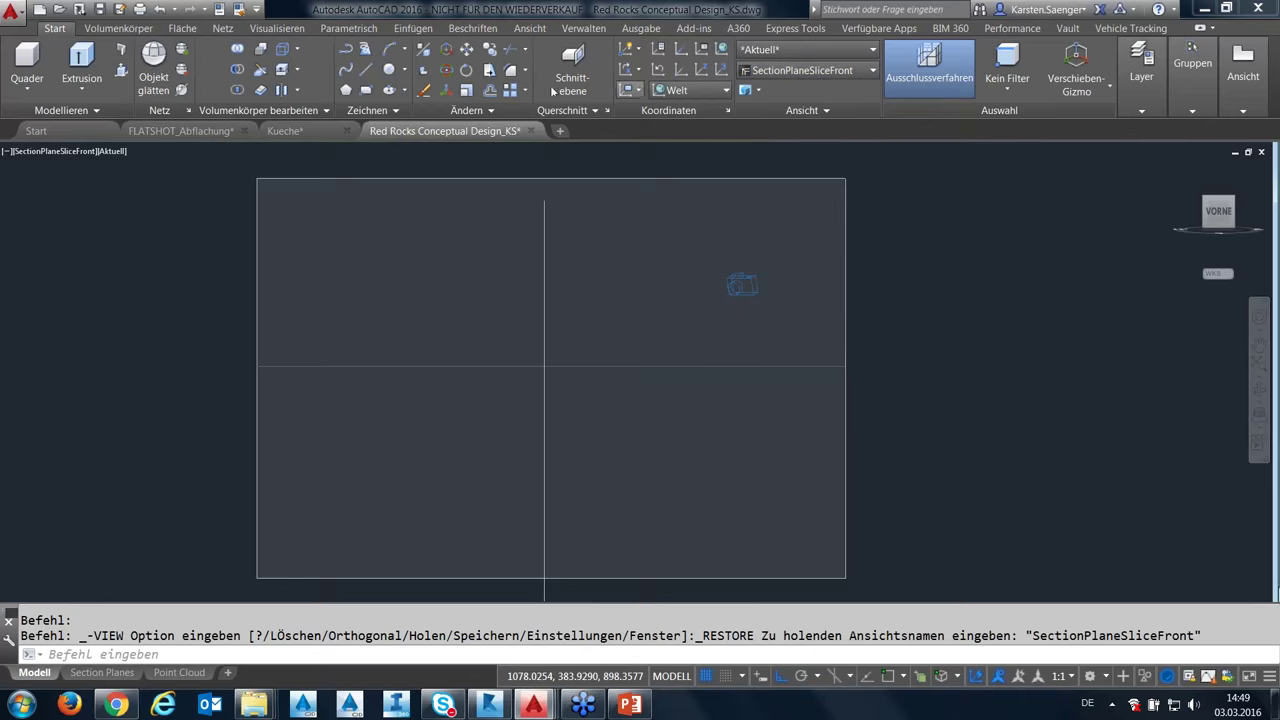
Switch to the top view and zoom out.
{"action": "scroll", "coordinate": [657, 287], "scroll_direction": "down", "scroll_amount": 2}
{"action": "scroll", "coordinate": [636, 315], "scroll_direction": "up", "scroll_amount": 2}
{"action": "scroll", "coordinate": [630, 322], "scroll_direction": "up", "scroll_amount": 2}
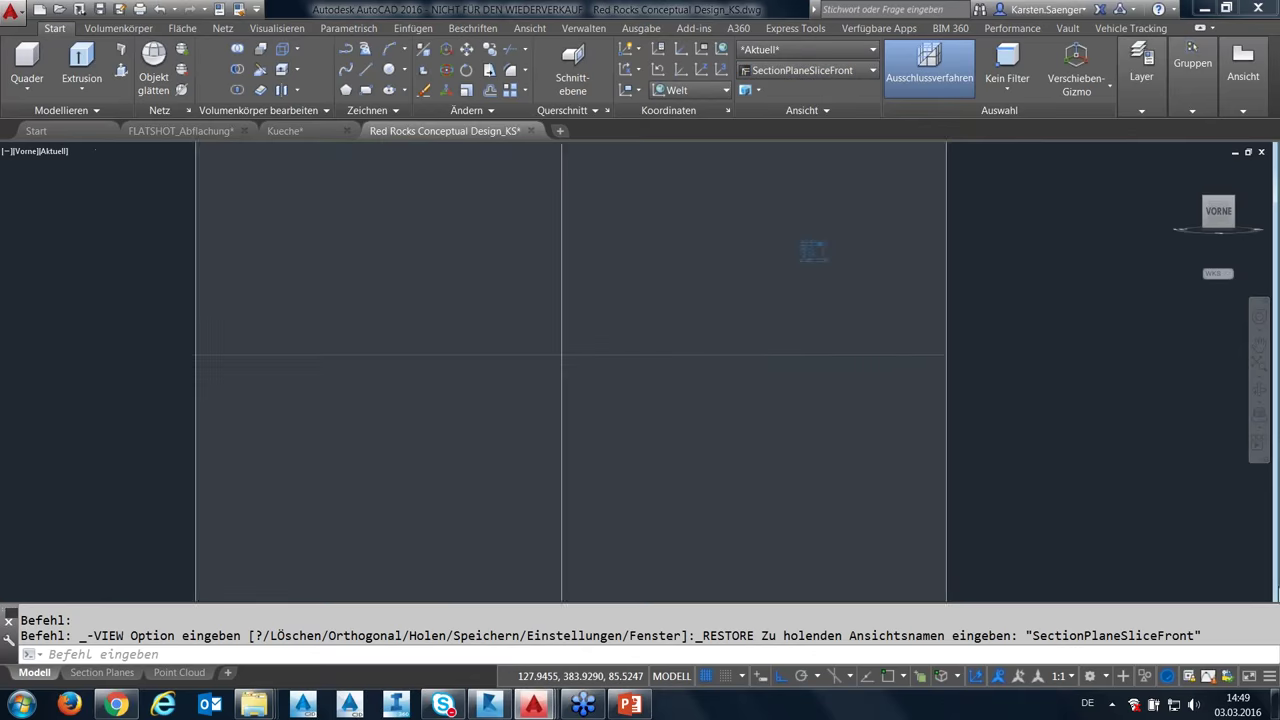
{"action": "scroll", "coordinate": [630, 322], "scroll_direction": "up", "scroll_amount": 3}
{"action": "scroll", "coordinate": [600, 350], "scroll_direction": "down", "scroll_amount": 5}
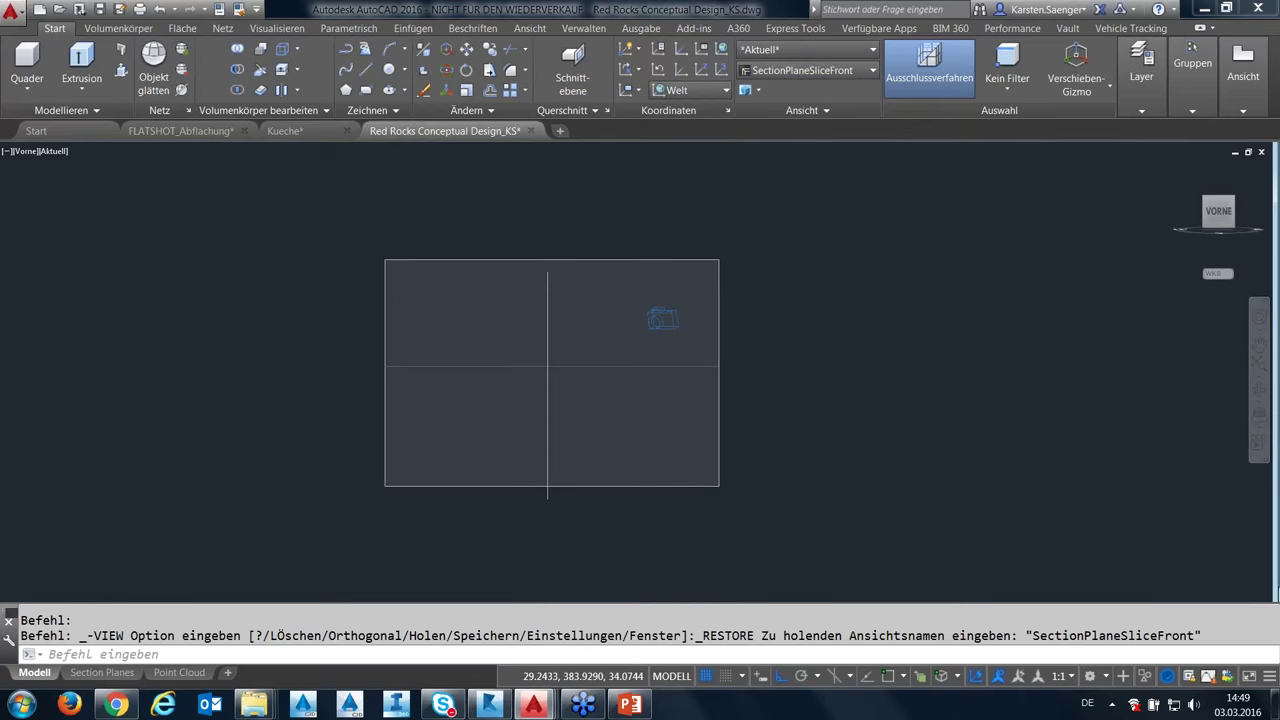
{"action": "left_click", "coordinate": [812, 71]}
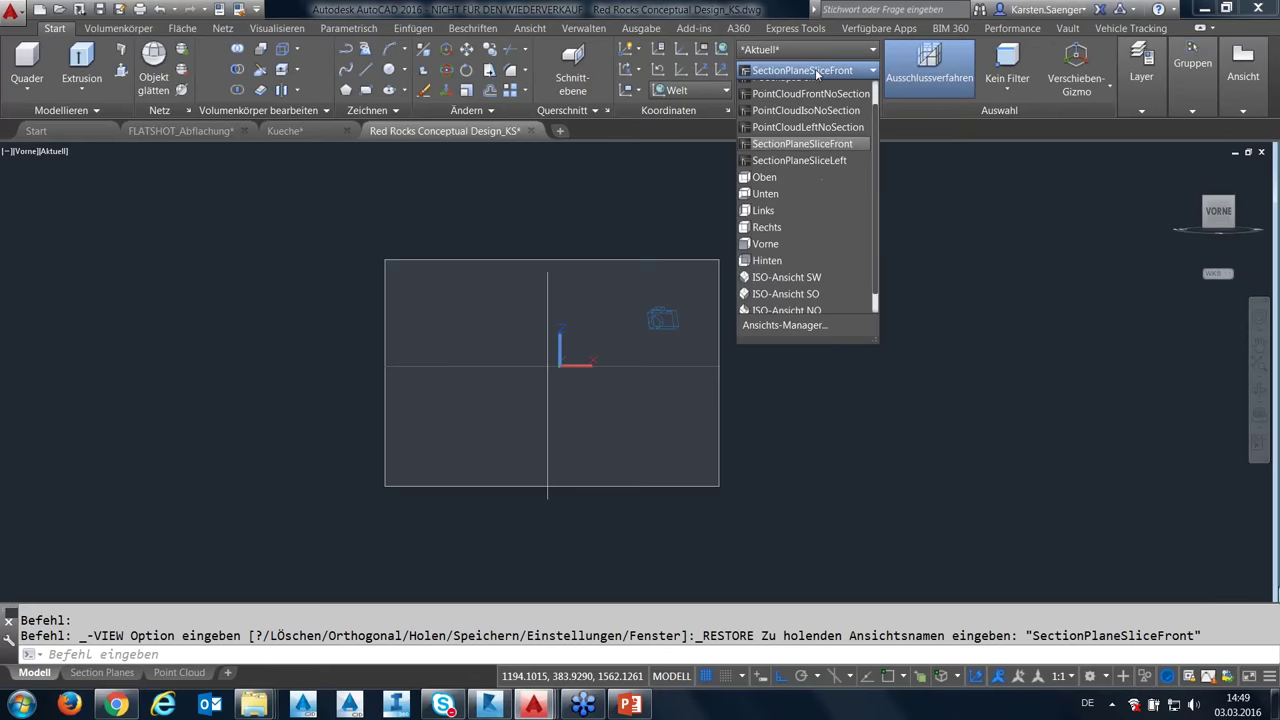
{"action": "left_click", "coordinate": [764, 177]}
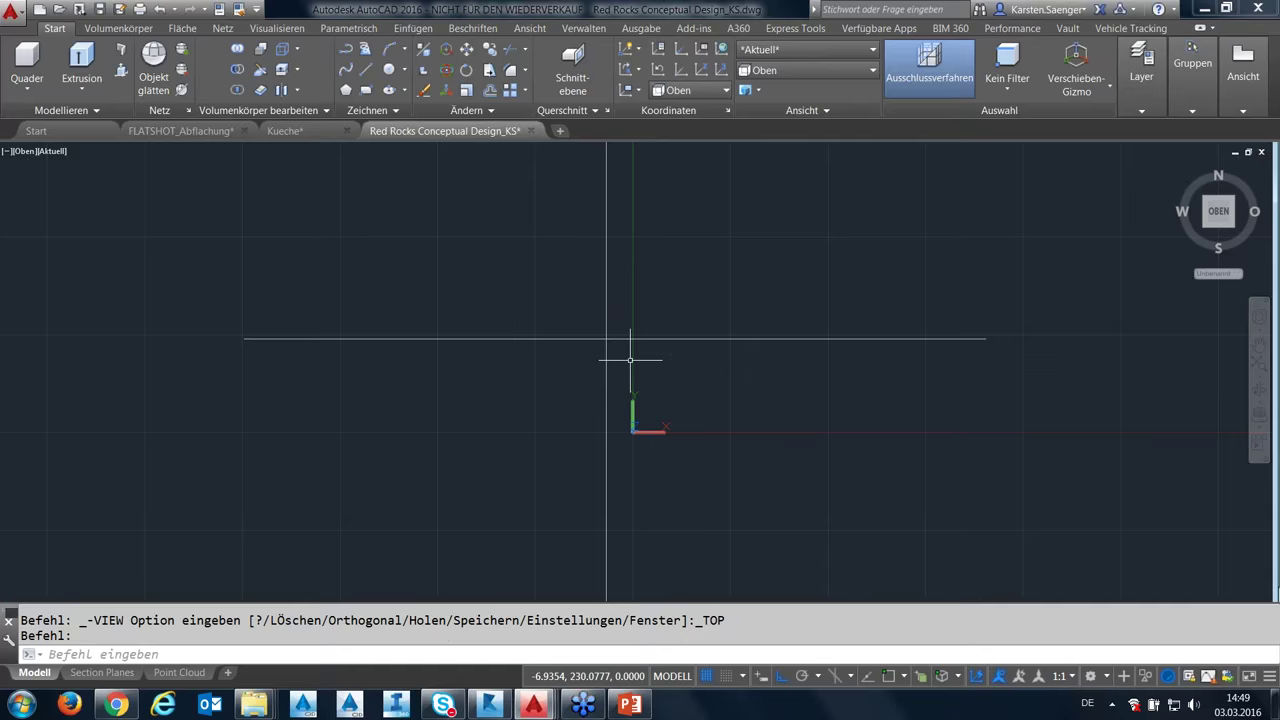
{"action": "scroll", "coordinate": [630, 360], "scroll_direction": "down", "scroll_amount": 3}
{"action": "scroll", "coordinate": [630, 360], "scroll_direction": "down", "scroll_amount": 4}
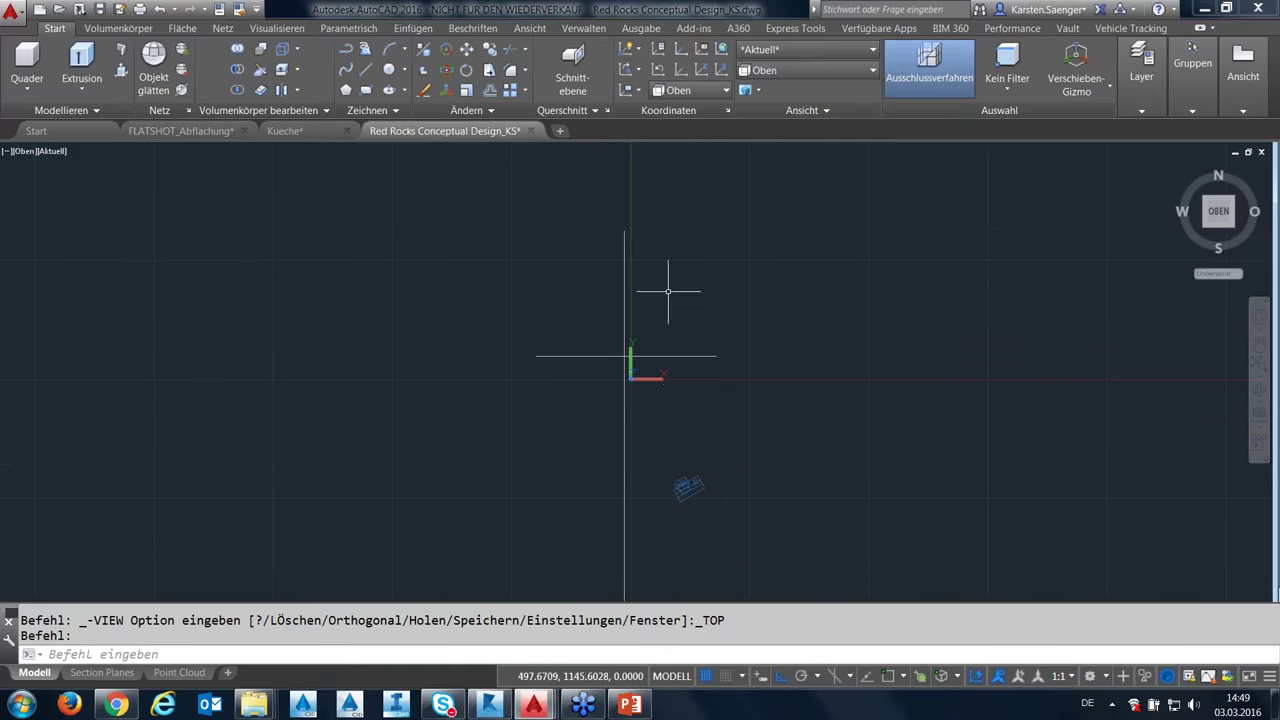
Undo the recent view changes back to the southwest isometric view.
{"action": "key", "text": "Escape"}
{"action": "key", "text": "ctrl+z"}
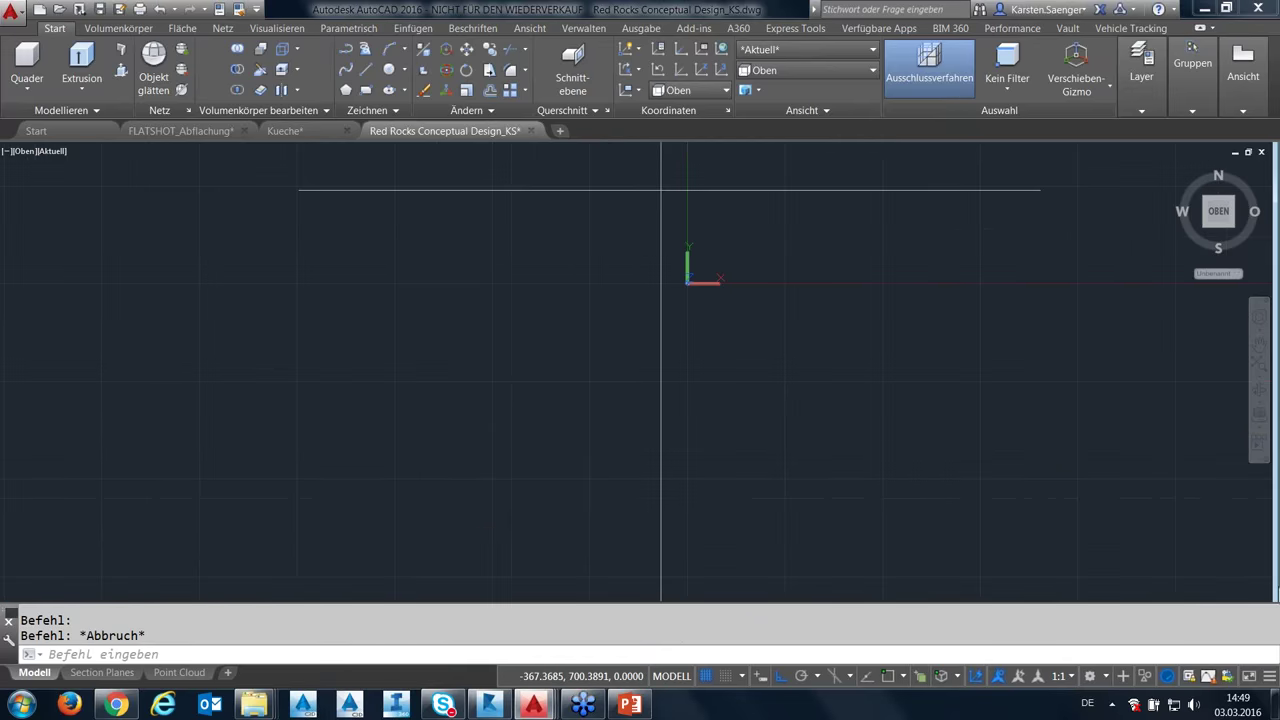
{"action": "key", "text": "ctrl+z"}
{"action": "key", "text": "ctrl+z"}
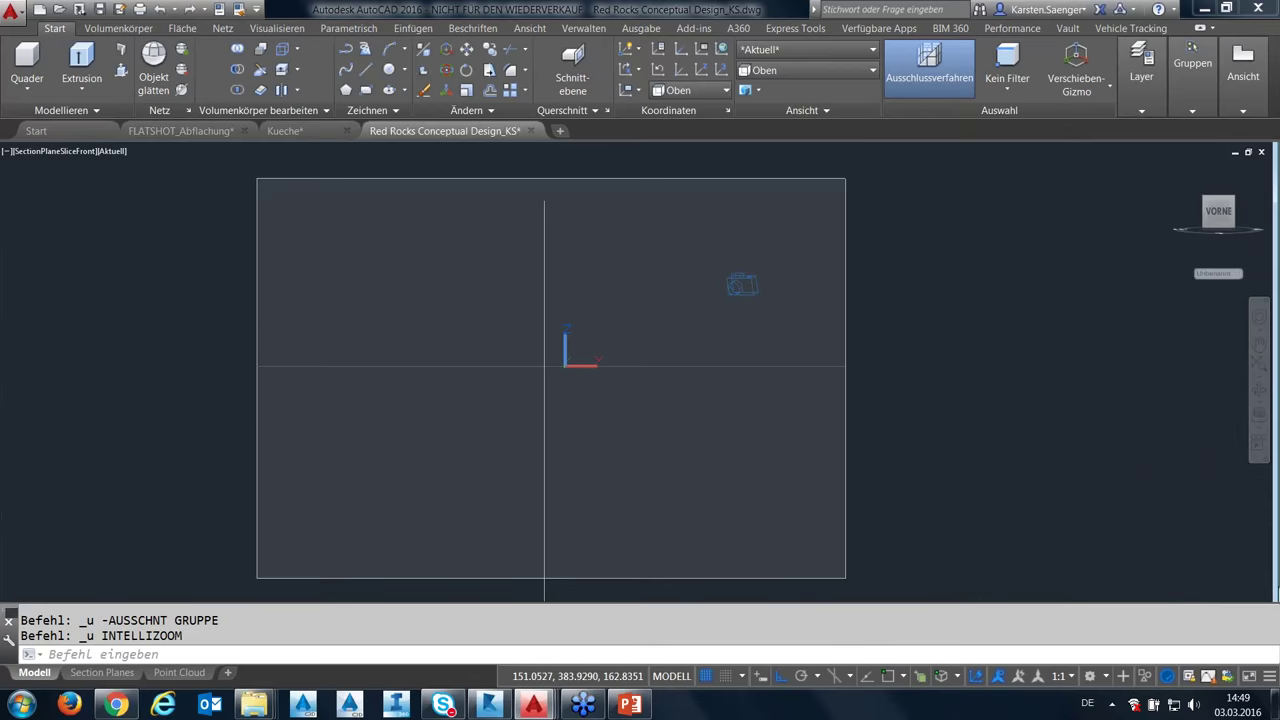
{"action": "key", "text": "ctrl+z"}
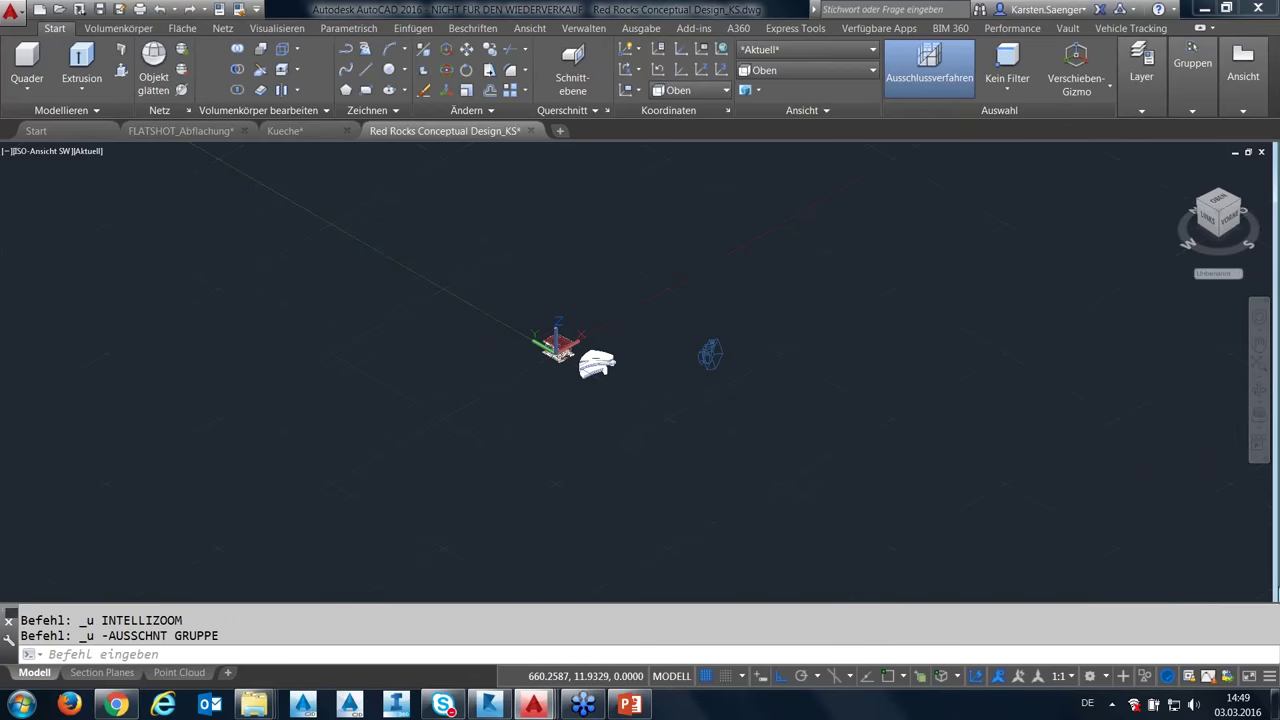
{"action": "key", "text": "ctrl+z"}
Clear the point cloud selection and orbit around the model.
{"action": "left_click", "coordinate": [634, 514]}
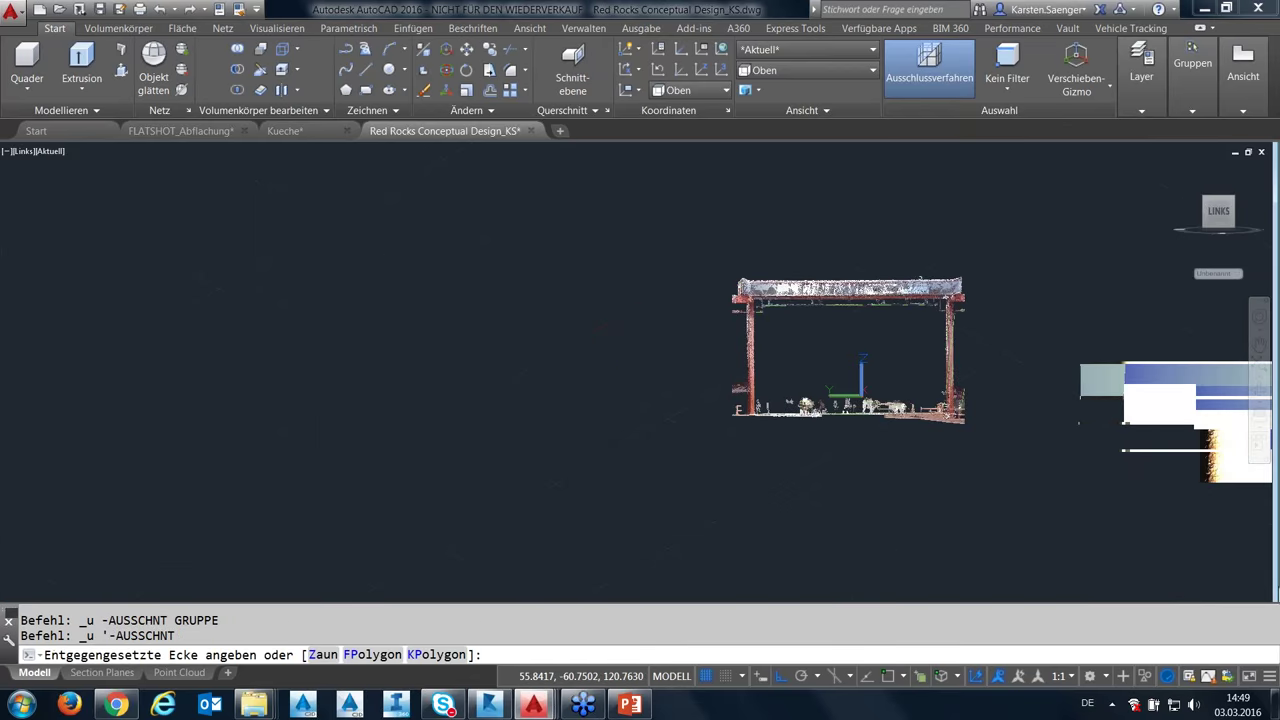
{"action": "key", "text": "Escape"}
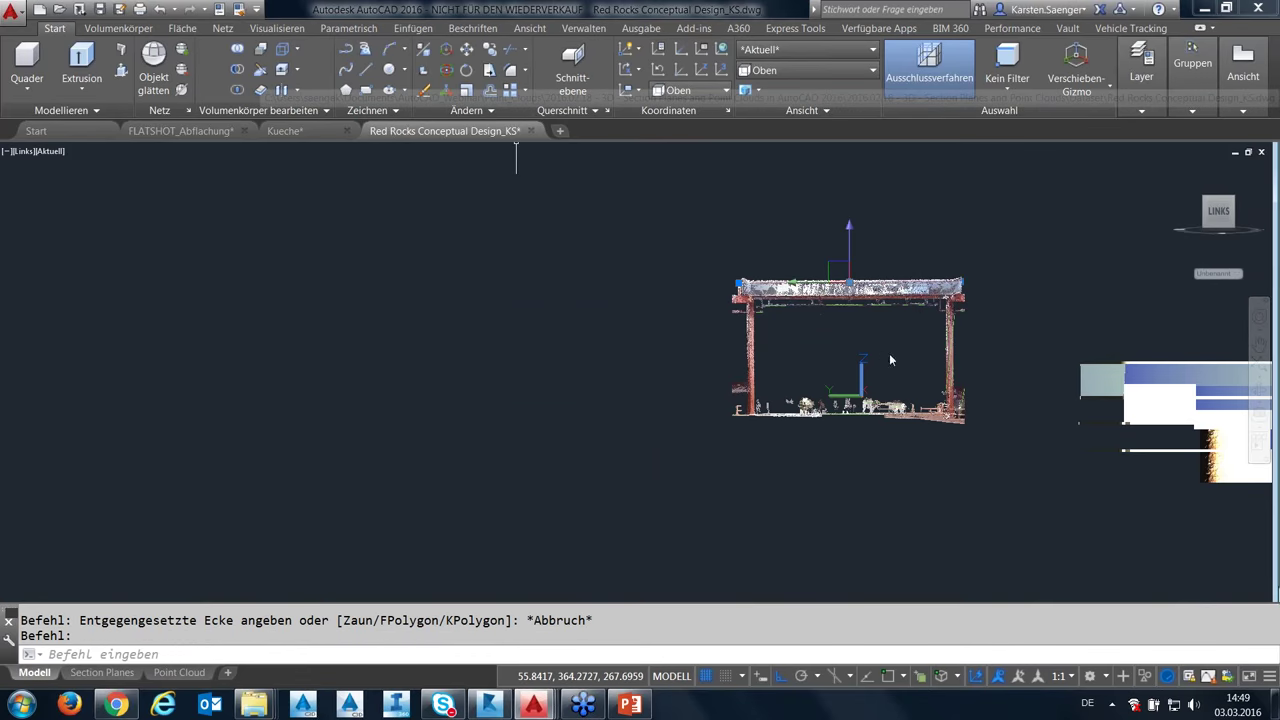
{"action": "key", "text": "Escape"}
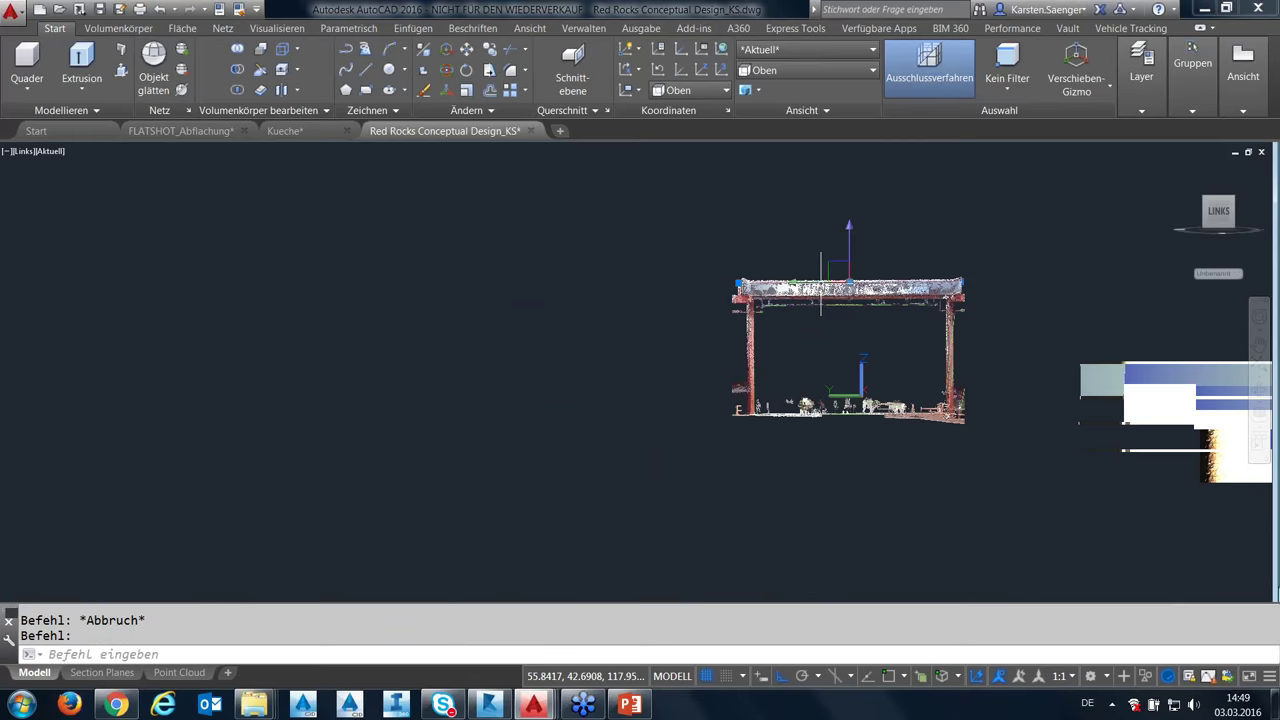
{"action": "mouse_move", "coordinate": [669, 417]}
{"action": "middle_mouse_down", "text": "shift"}
{"action": "mouse_move", "coordinate": [668, 400]}
{"action": "mouse_move", "coordinate": [629, 429]}
{"action": "mouse_move", "coordinate": [584, 435]}
{"action": "mouse_move", "coordinate": [542, 493]}
{"action": "middle_mouse_up", "text": "shift"}
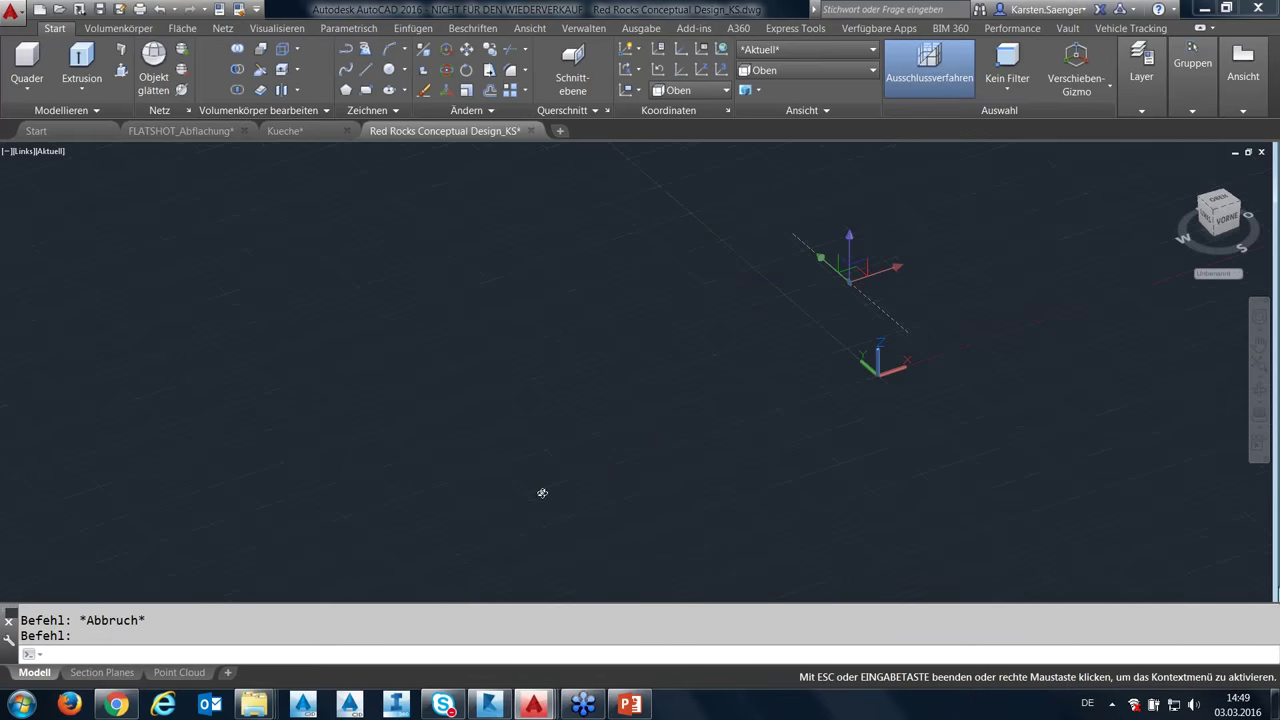
{"action": "left_click", "coordinate": [1006, 235]}
Remove all crops from the point cloud, then pan and zoom out toward the design building.
{"action": "left_click", "coordinate": [972, 250]}
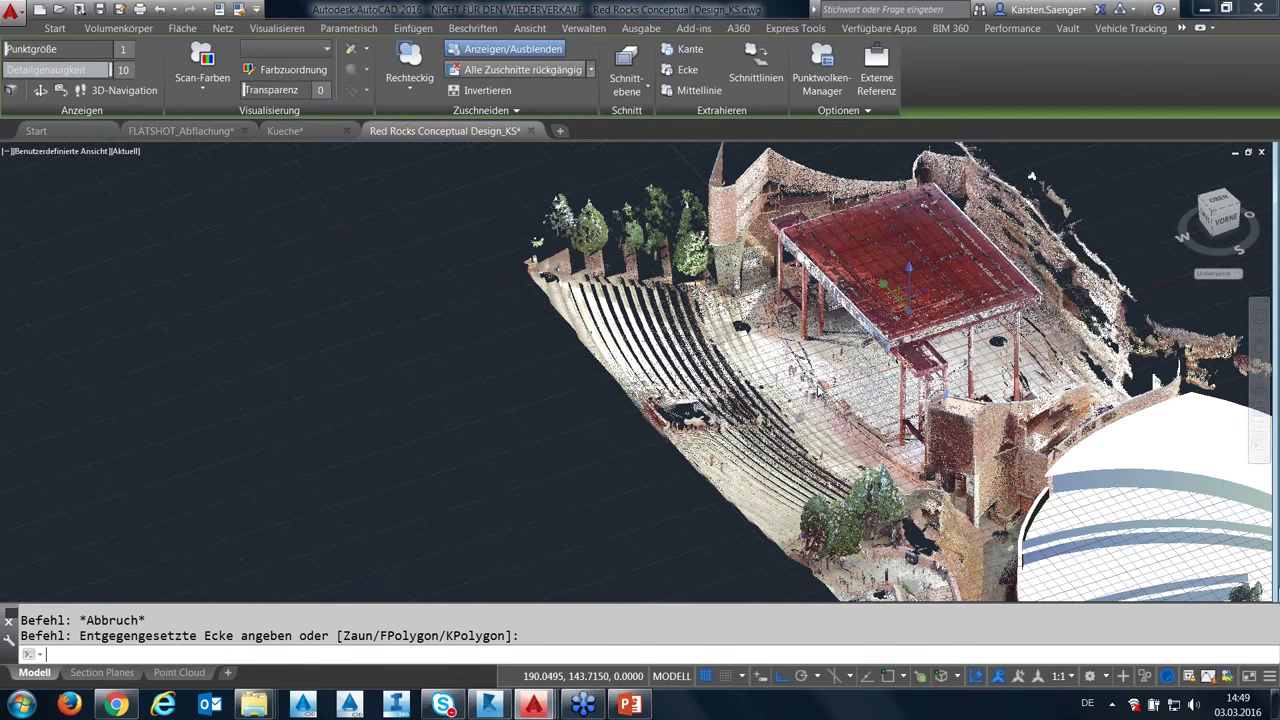
{"action": "key", "text": "Escape"}
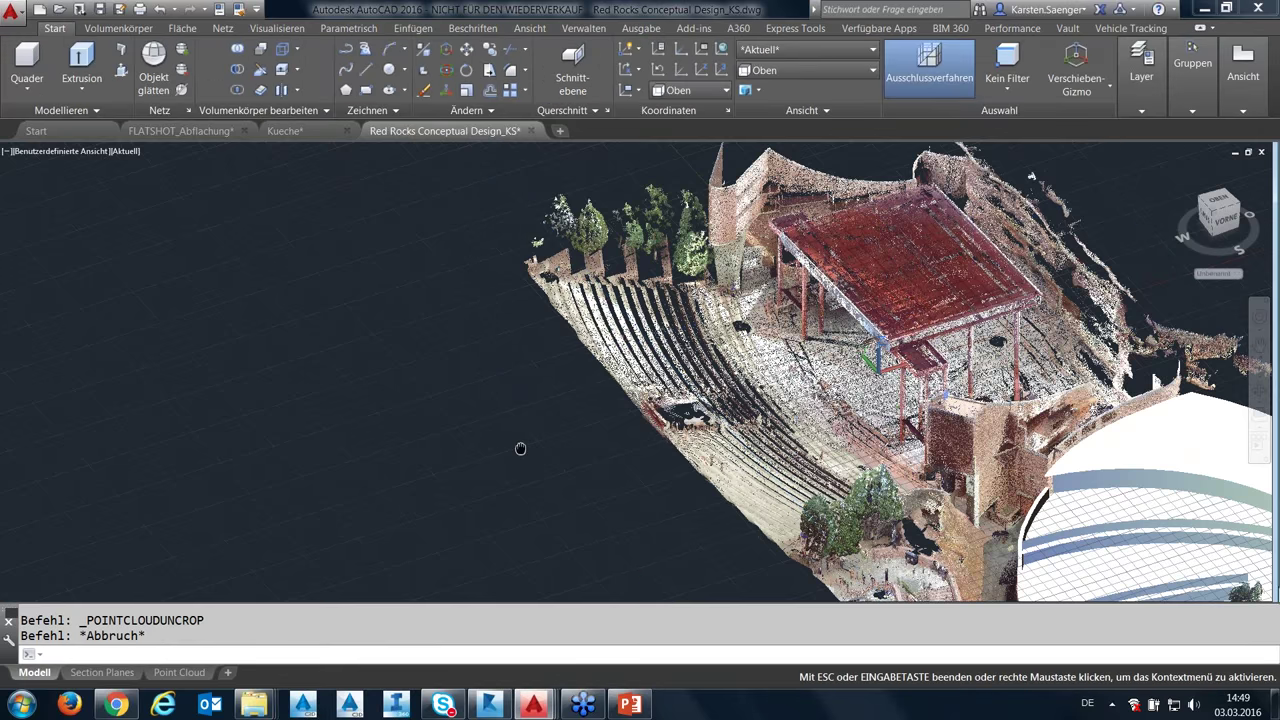
{"action": "middle_click_drag", "start_coordinate": [520, 448], "coordinate": [180, 395]}
{"action": "middle_click_drag", "start_coordinate": [496, 465], "coordinate": [325, 337]}
{"action": "key", "text": "Escape"}
{"action": "scroll", "coordinate": [950, 385], "scroll_direction": "down", "scroll_amount": 3}
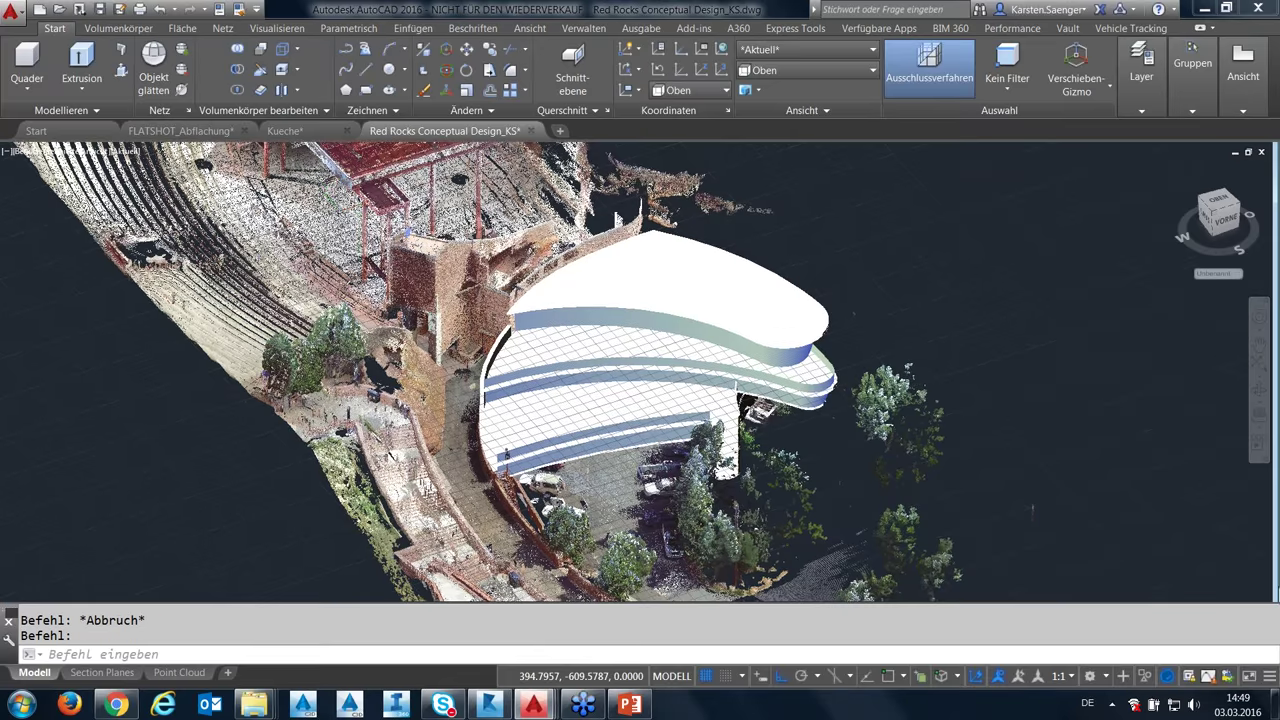
{"action": "scroll", "coordinate": [950, 385], "scroll_direction": "down", "scroll_amount": 3}
Freeze layers A-RAIL-GLAZ through A4_ROOF in the Layer Properties Manager.
{"action": "type", "text": "LA"}
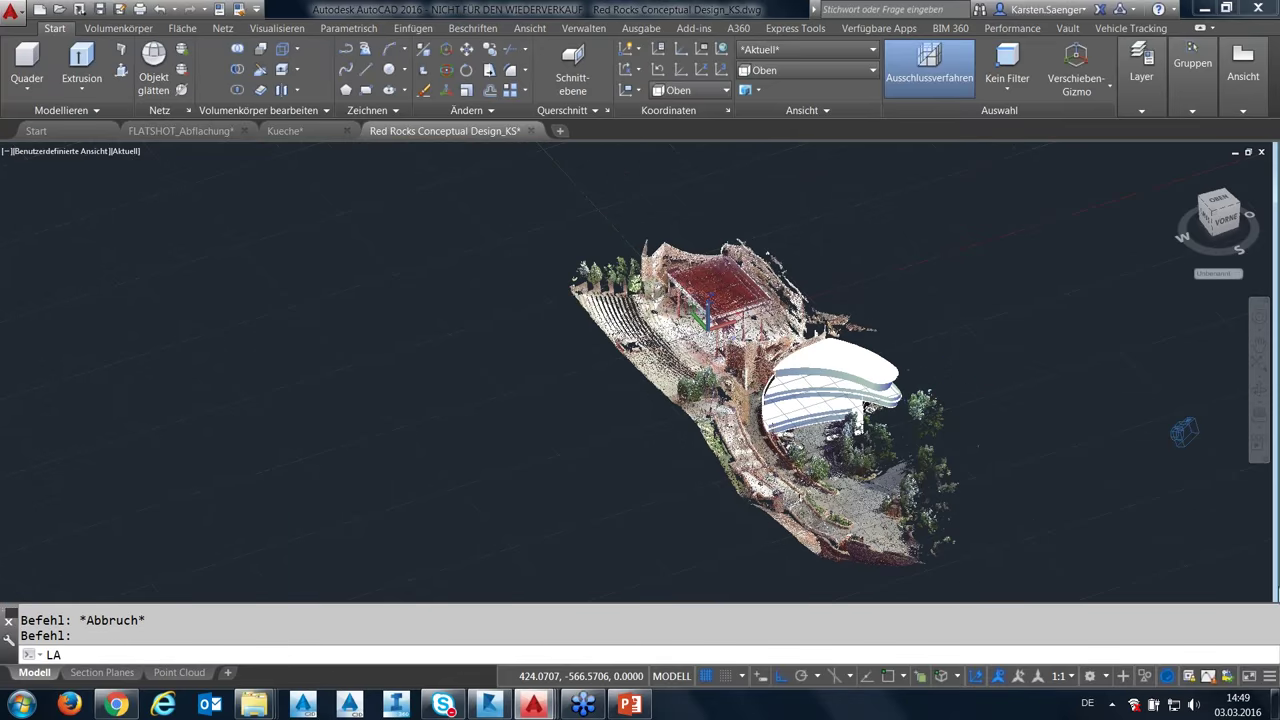
{"action": "key", "text": "Return"}
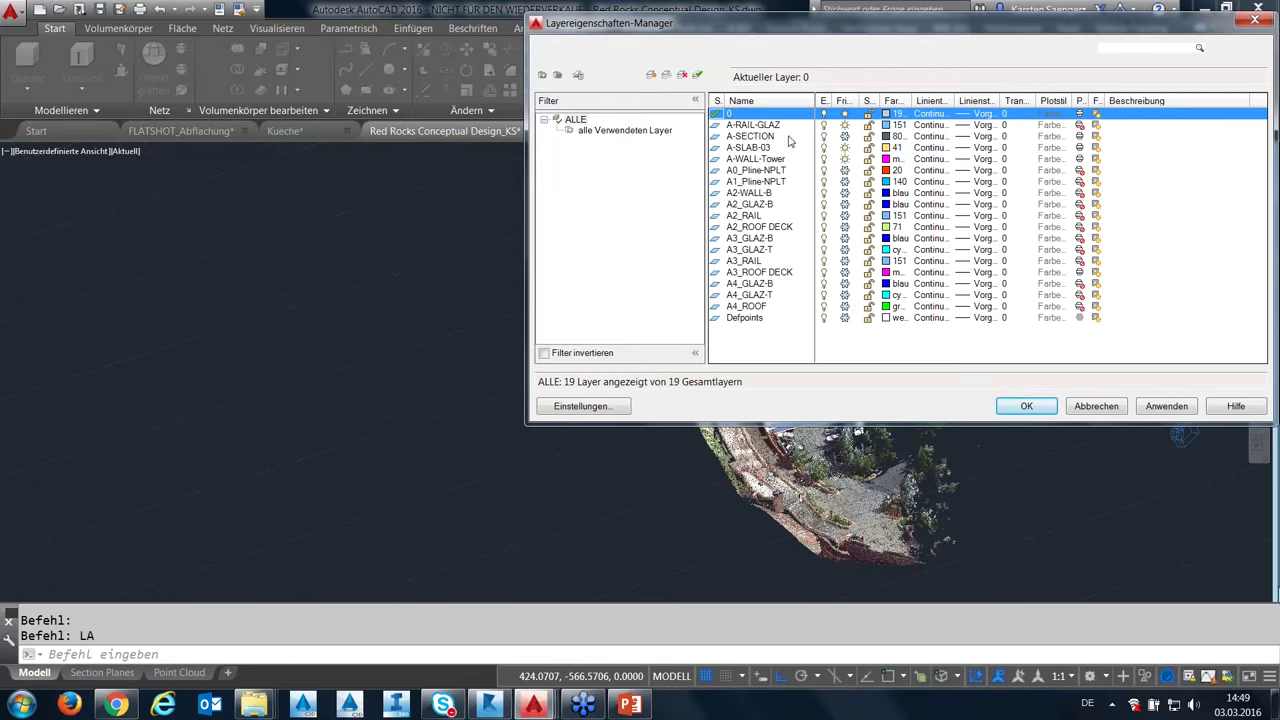
{"action": "left_click", "coordinate": [762, 126]}
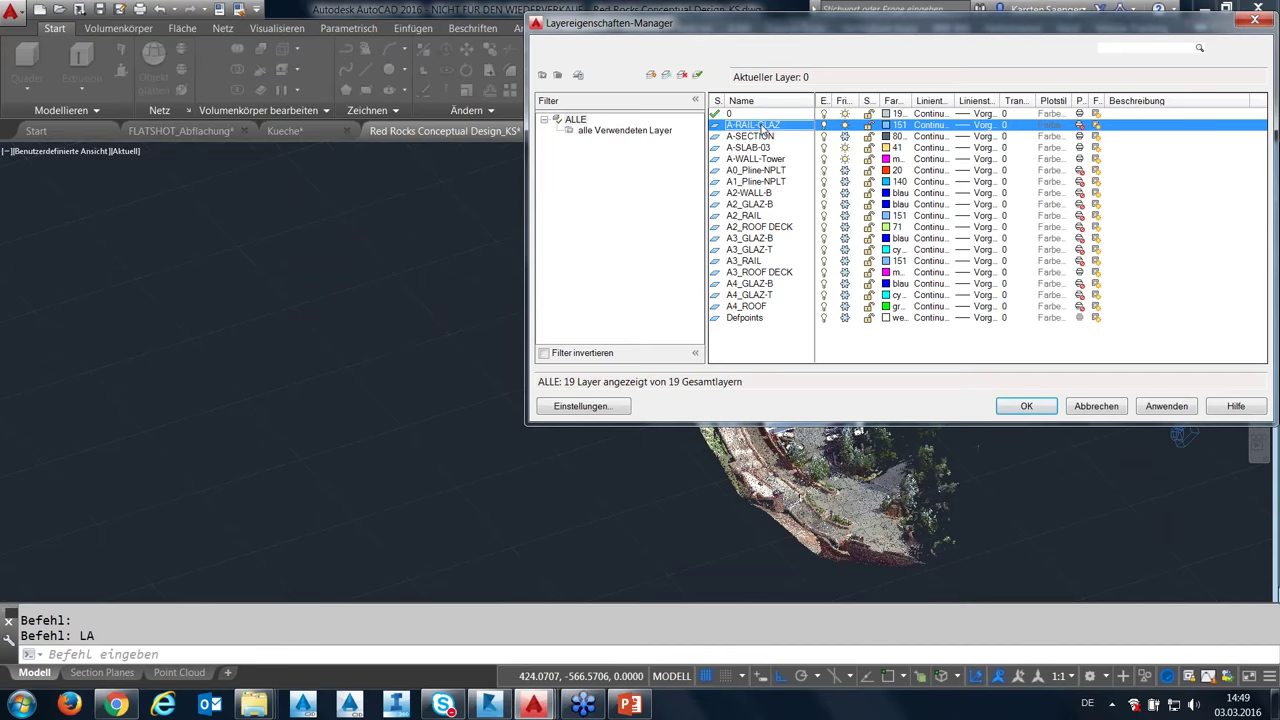
{"action": "left_click", "coordinate": [763, 308], "text": "shift"}
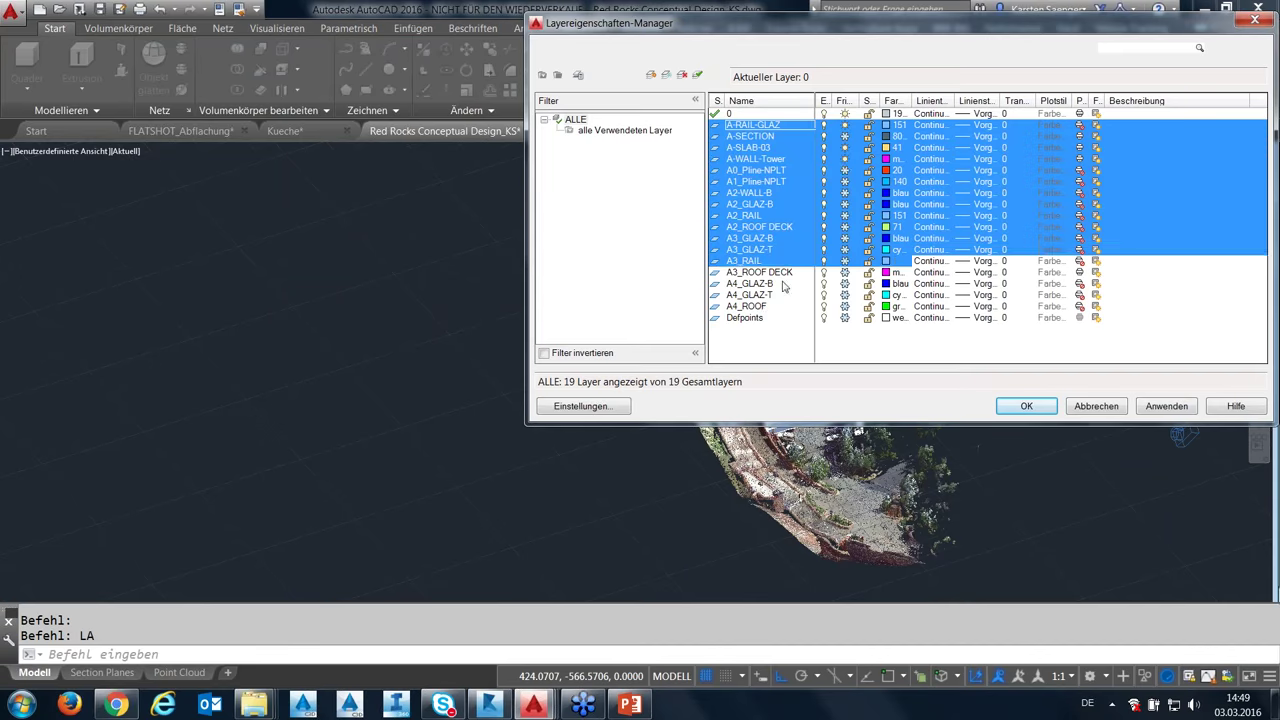
{"action": "left_click", "coordinate": [1025, 409]}
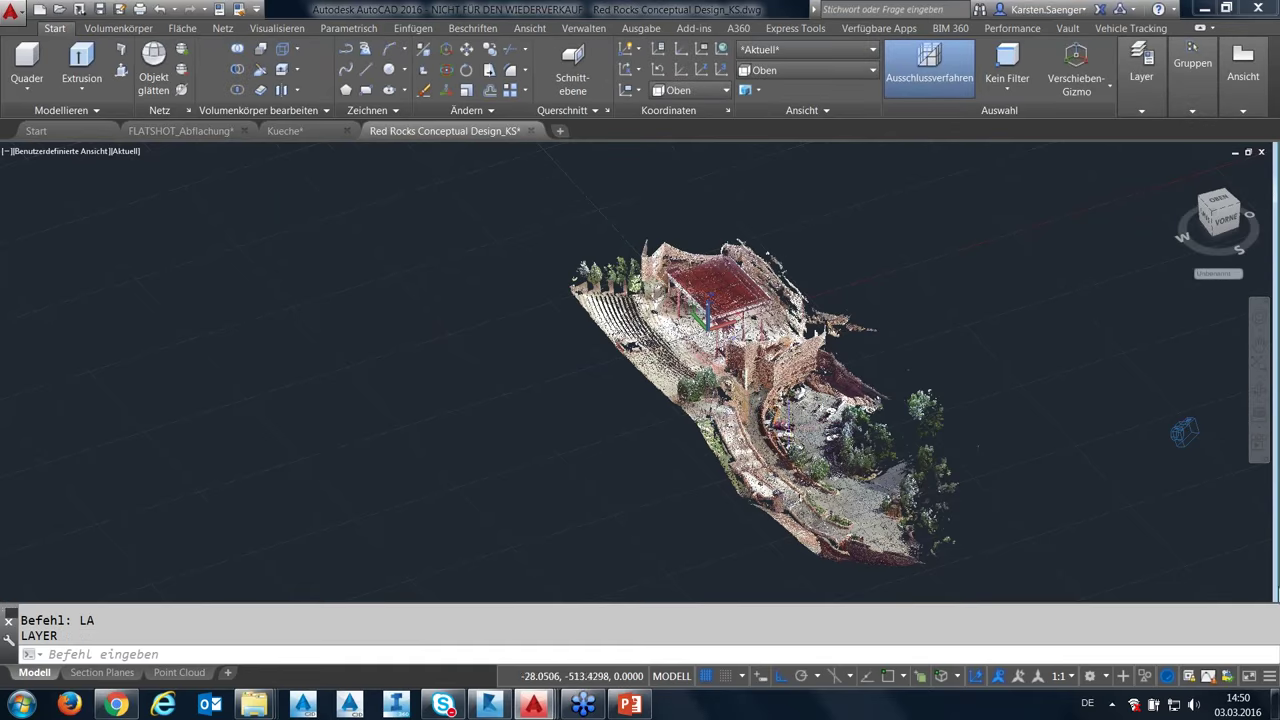
Orbit and zoom onto the stage building, then review the point cloud 3D snap options.
{"action": "mouse_move", "coordinate": [1184, 432]}
{"action": "middle_mouse_down", "text": "shift"}
{"action": "mouse_move", "coordinate": [1000, 531]}
{"action": "mouse_move", "coordinate": [1085, 441]}
{"action": "middle_mouse_up", "text": "shift"}
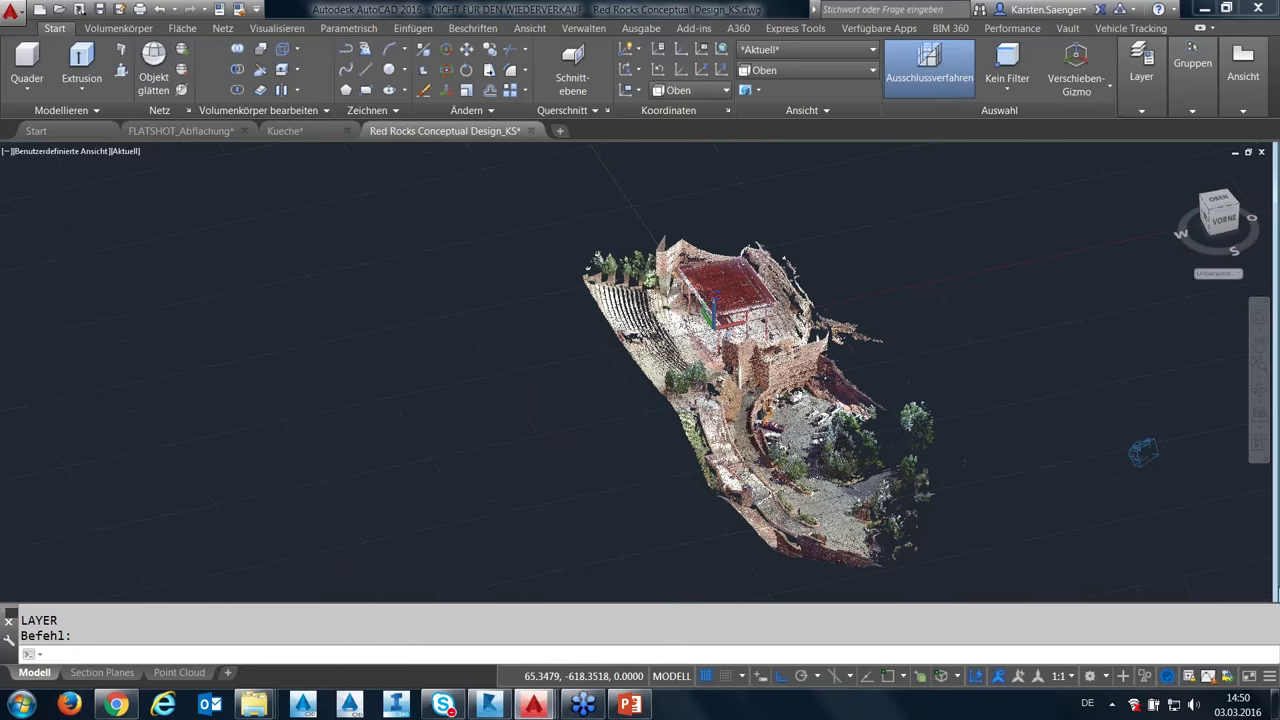
{"action": "scroll", "coordinate": [1177, 451], "scroll_direction": "up", "scroll_amount": 3}
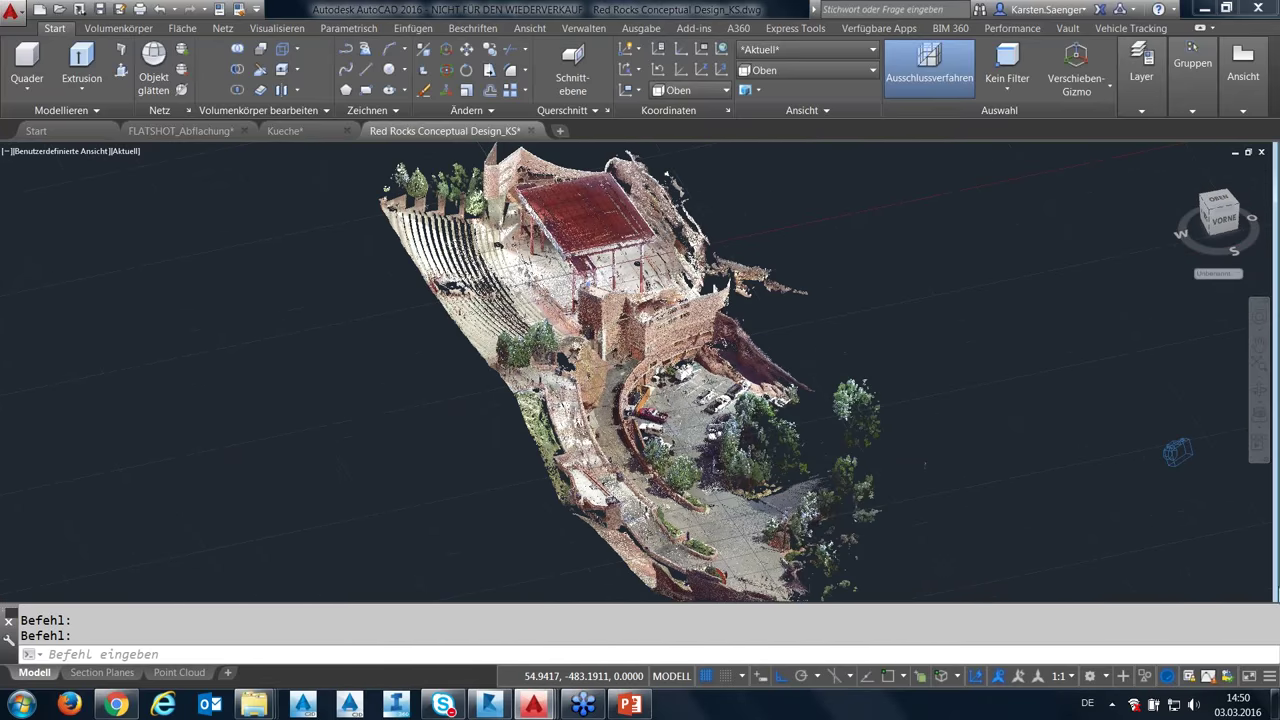
{"action": "scroll", "coordinate": [1177, 451], "scroll_direction": "up", "scroll_amount": 2}
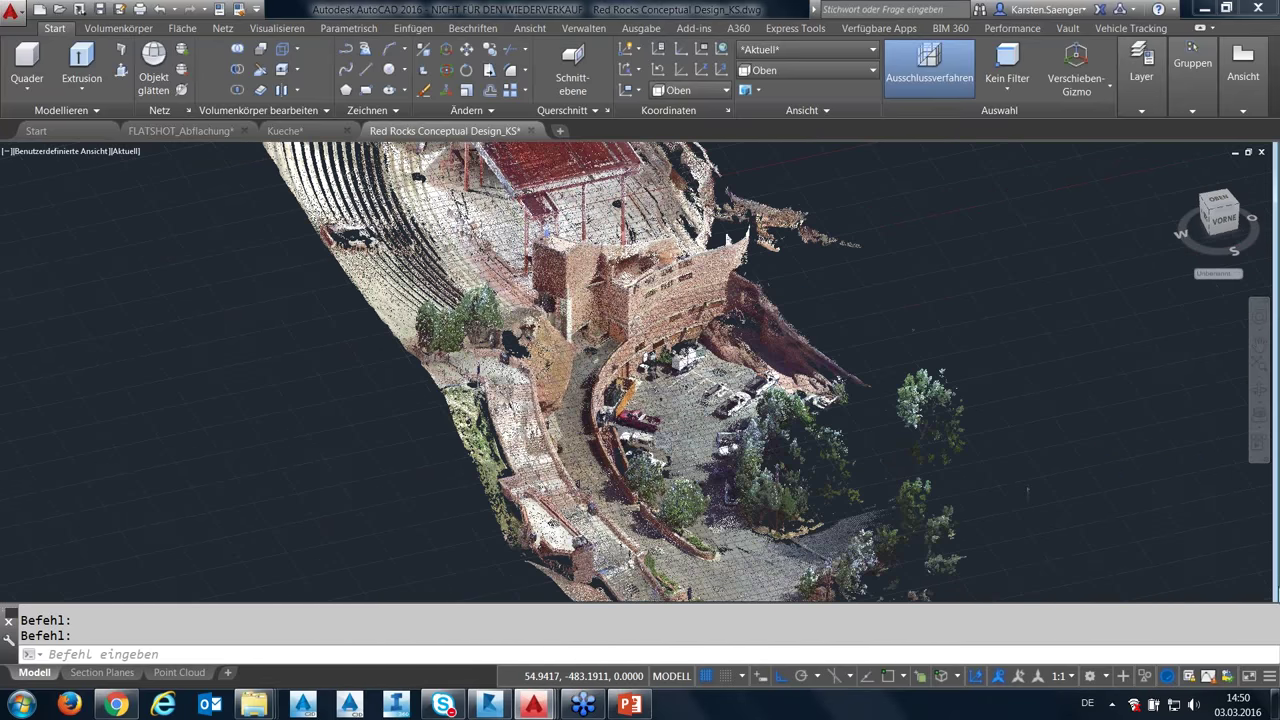
{"action": "scroll", "coordinate": [683, 400], "scroll_direction": "up", "scroll_amount": 2}
{"action": "middle_click_drag", "start_coordinate": [683, 400], "coordinate": [788, 460], "text": "shift"}
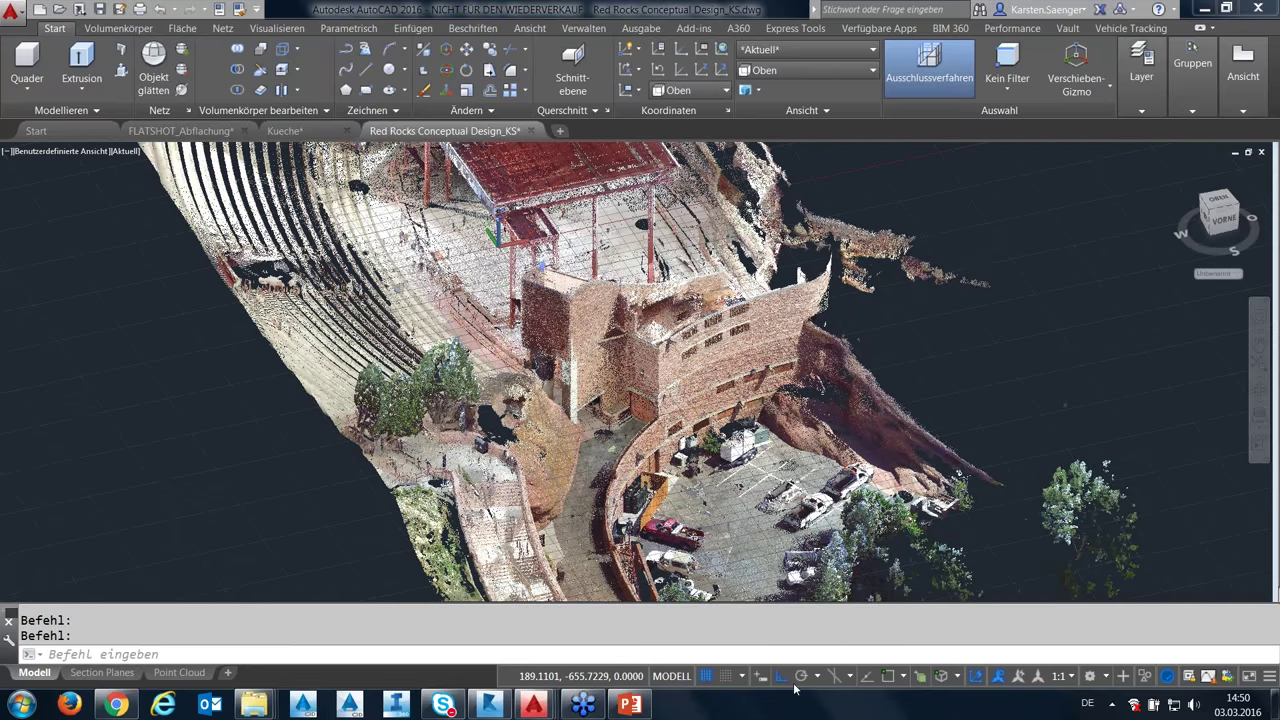
{"action": "left_click", "coordinate": [958, 681]}
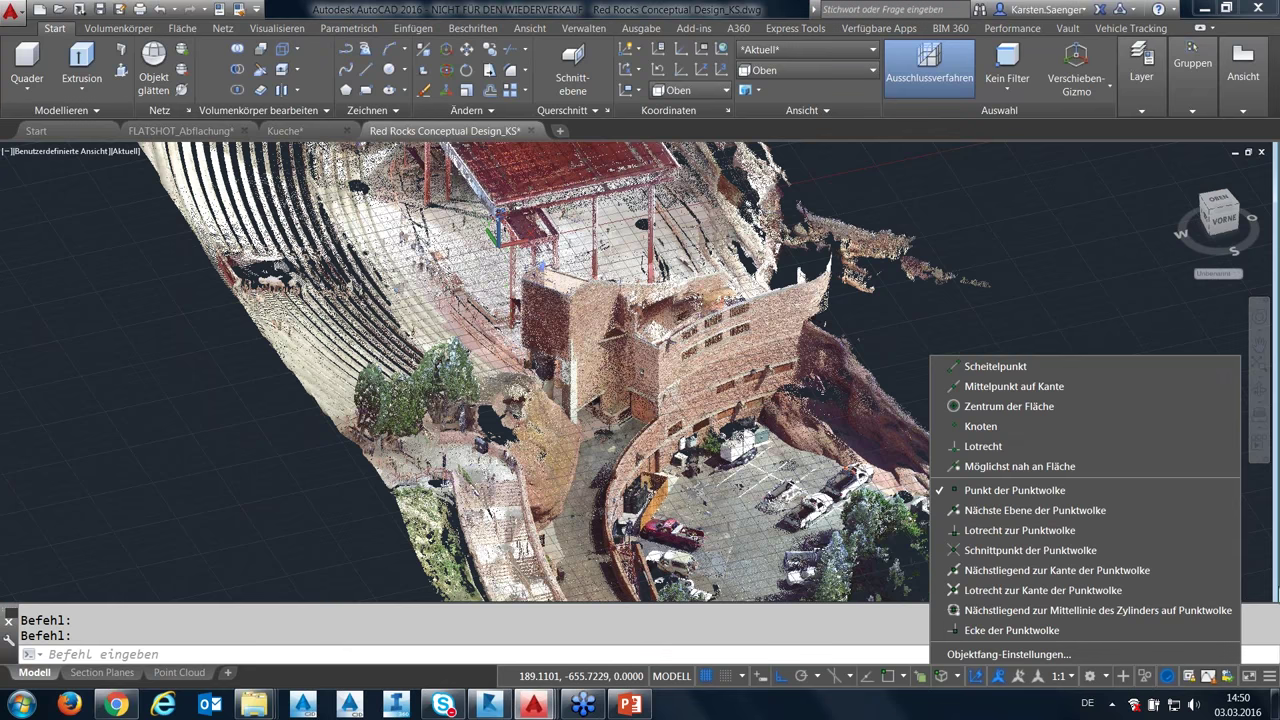
{"action": "key", "text": "Escape"}
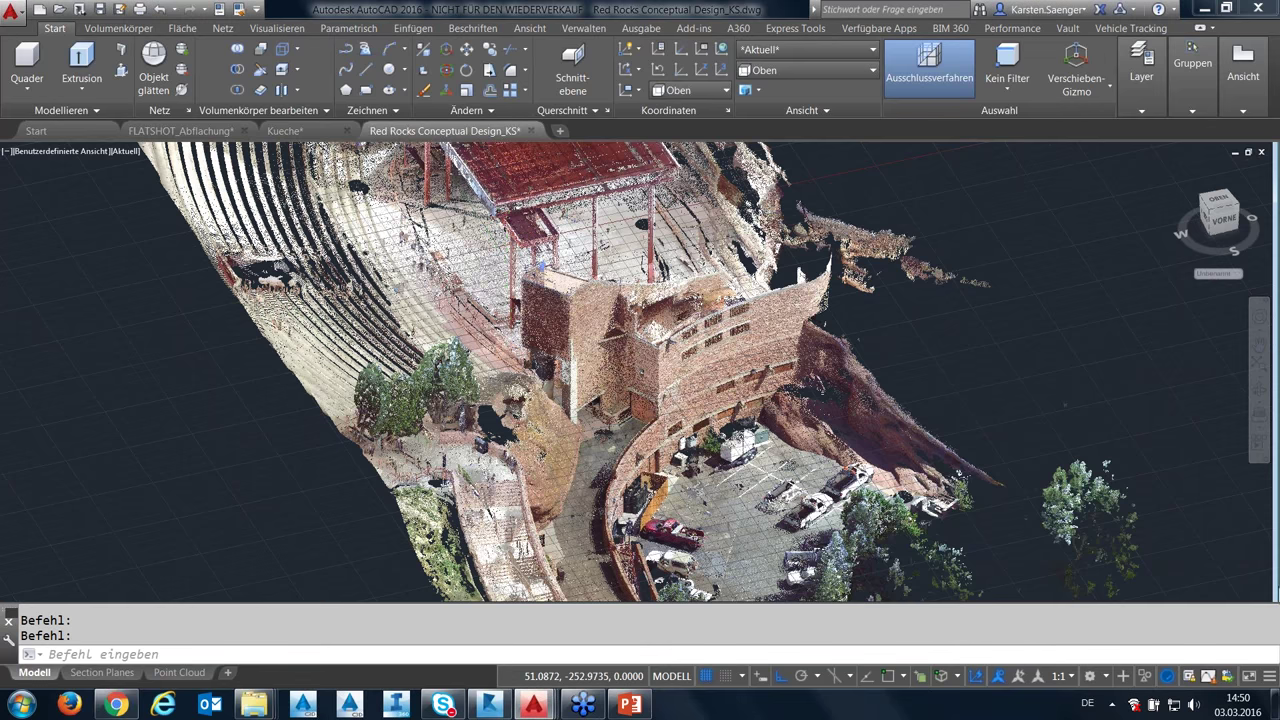
Zoom in, start the LINE command, and switch on 3D object snap.
{"action": "scroll", "coordinate": [652, 384], "scroll_direction": "up", "scroll_amount": 2}
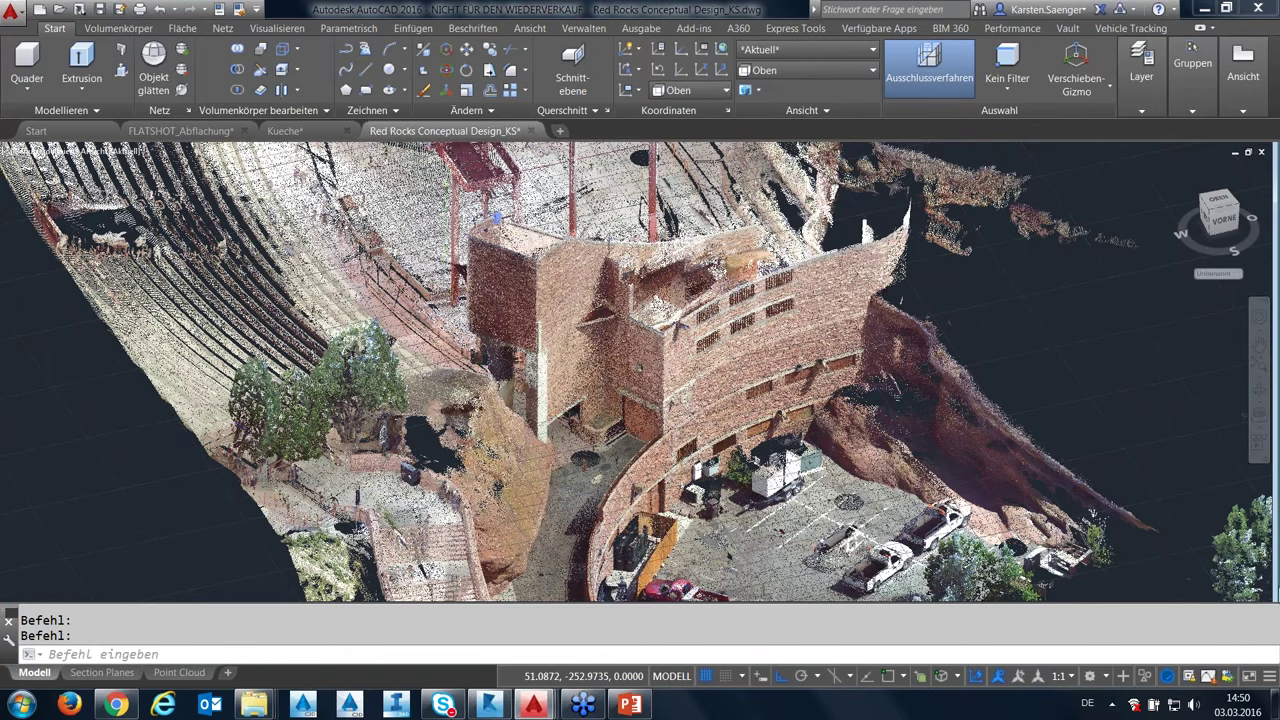
{"action": "scroll", "coordinate": [733, 383], "scroll_direction": "up", "scroll_amount": 2}
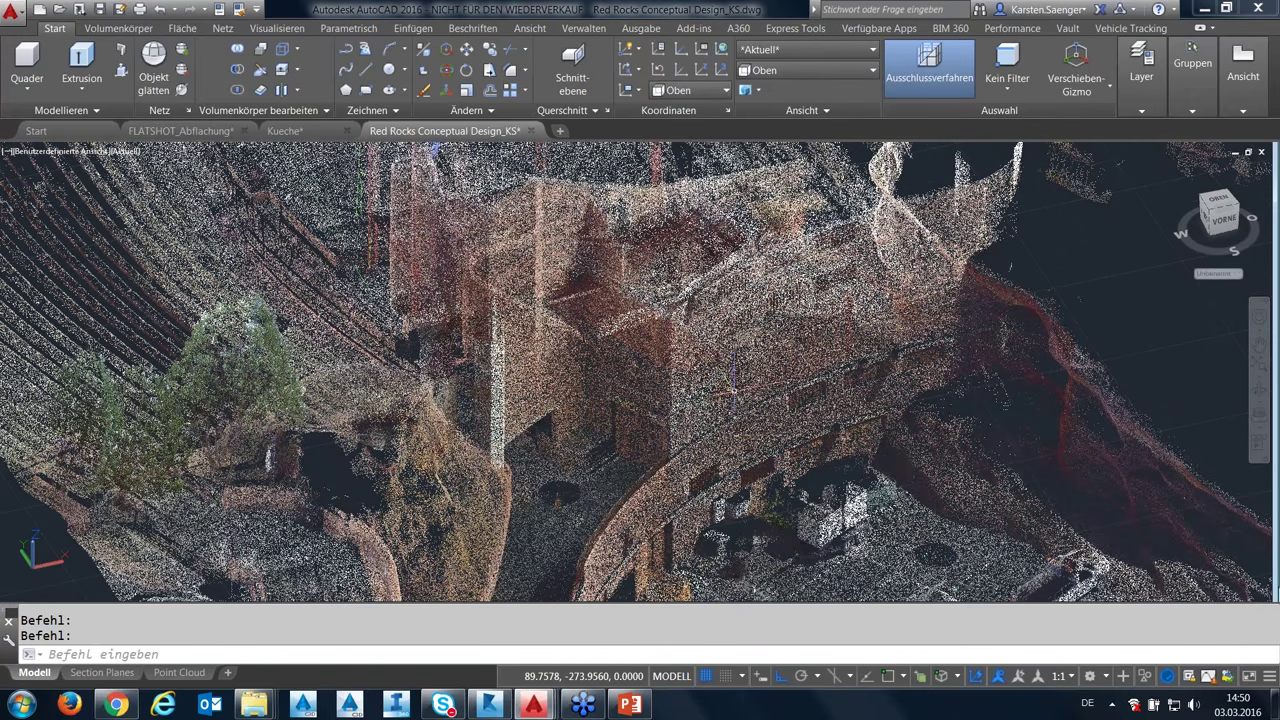
{"action": "type", "text": "l"}
{"action": "key", "text": "Return"}
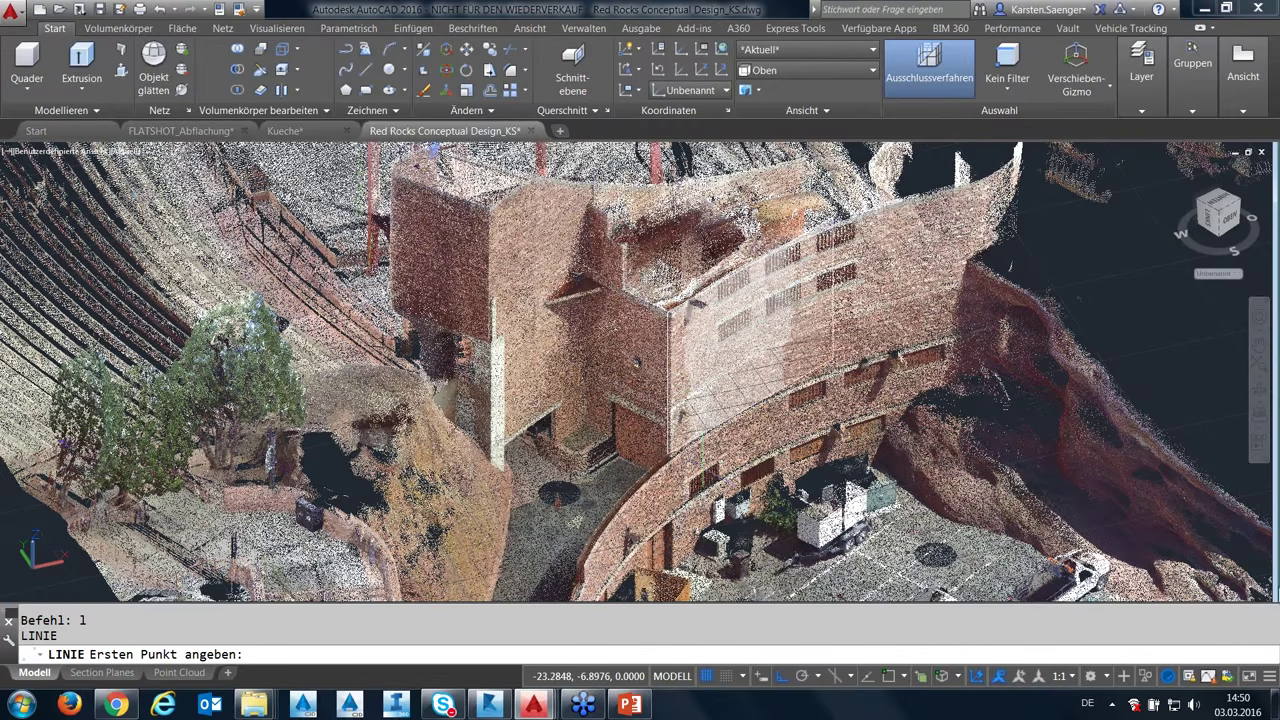
{"action": "left_click", "coordinate": [943, 679]}
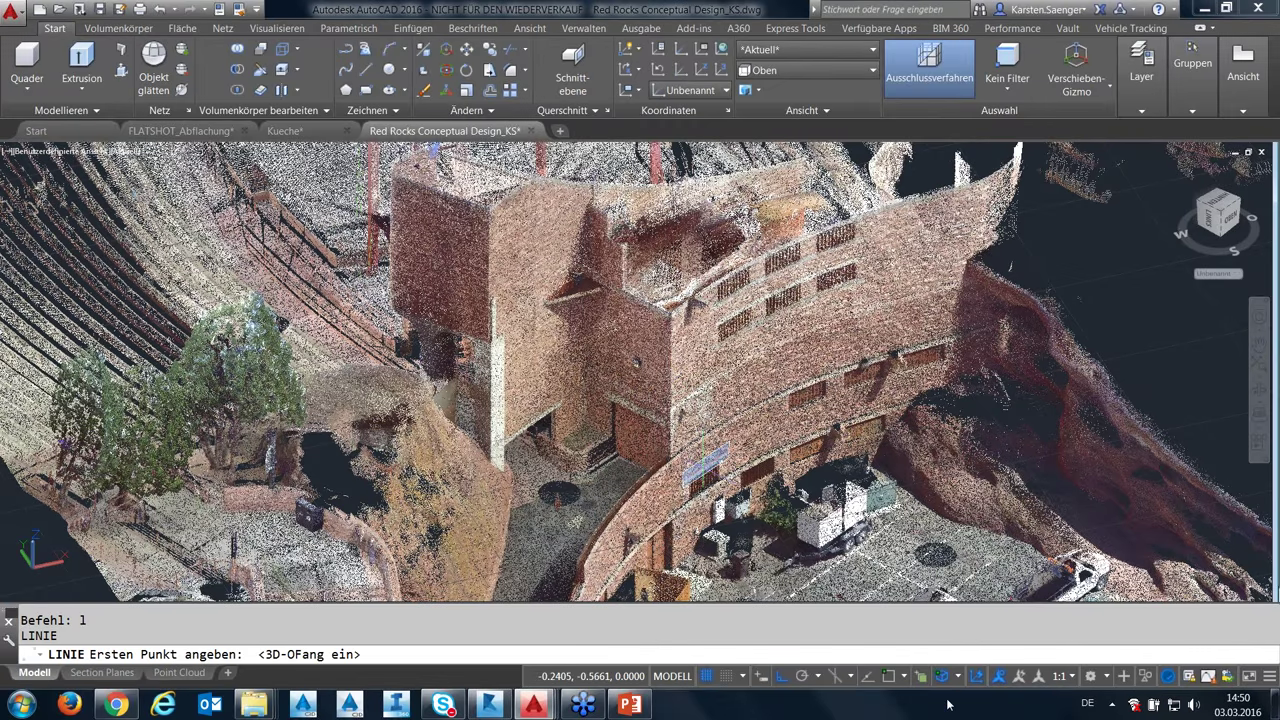
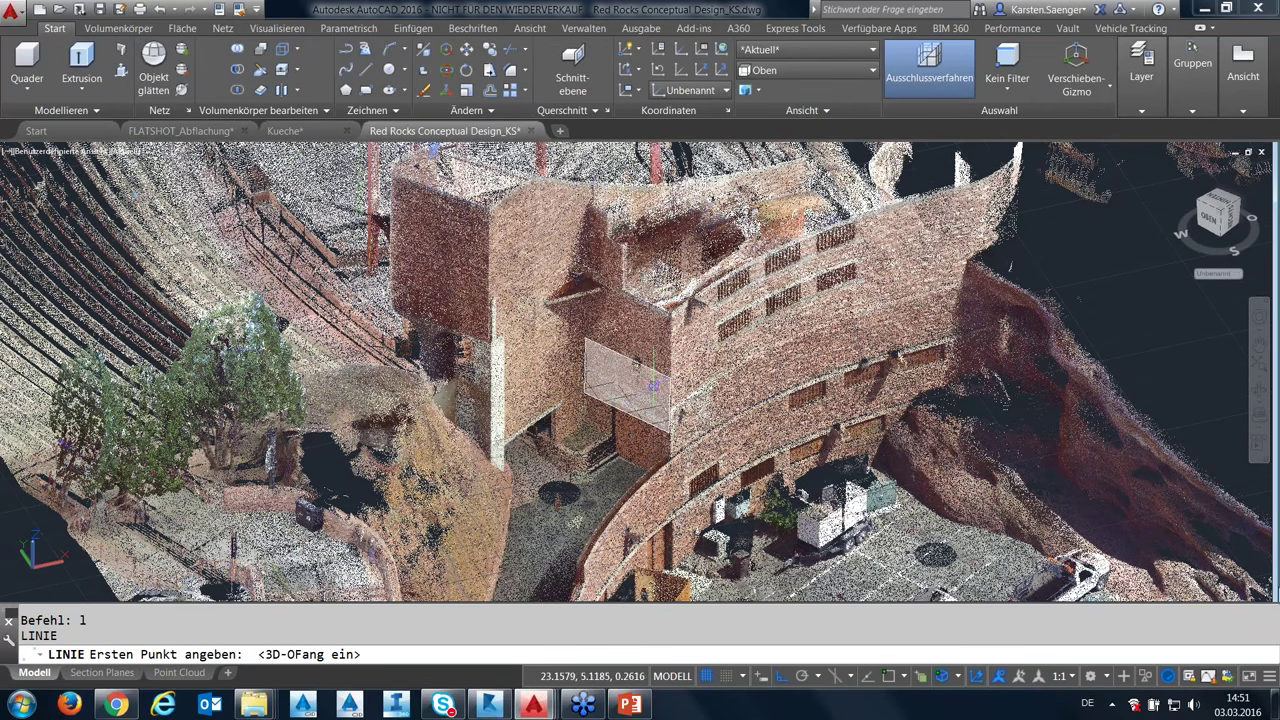
Uncheck the 'Punkt der Punktwolke' 3D object snap so single point-cloud points are no longer snapped.
{"action": "left_click", "coordinate": [958, 678]}
{"action": "left_click", "coordinate": [942, 492]}
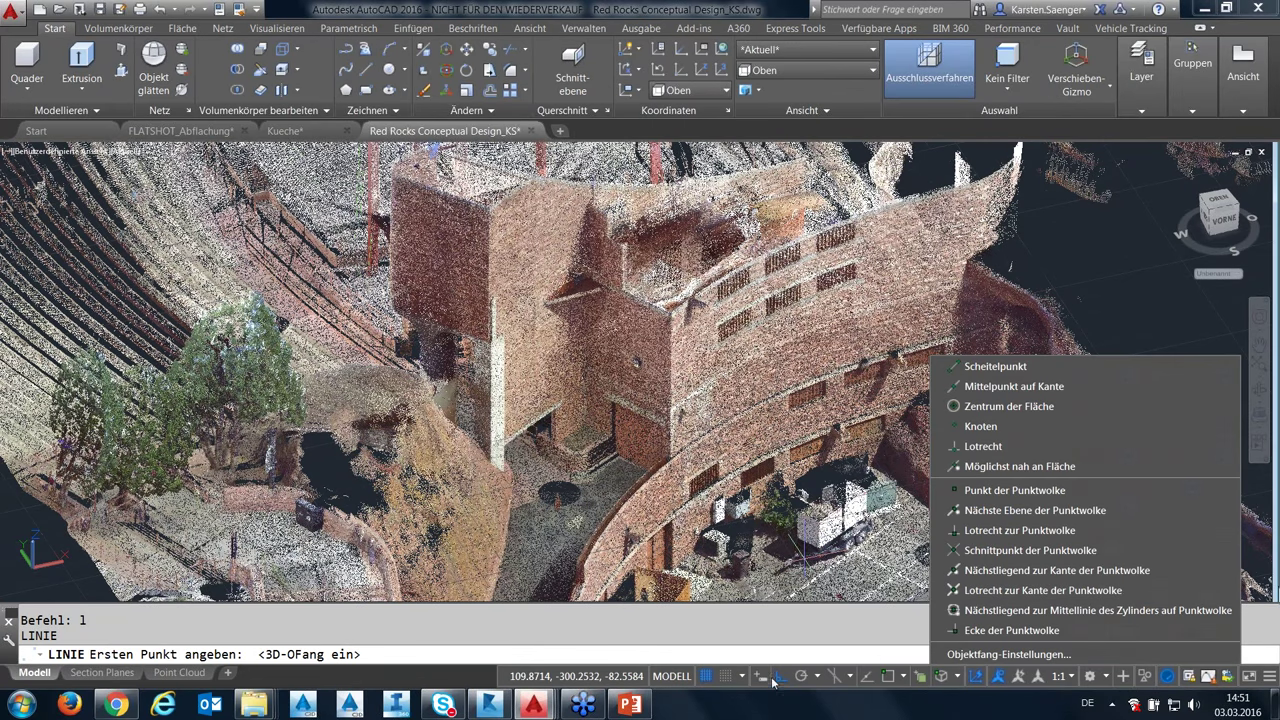
{"action": "left_click", "coordinate": [738, 685]}
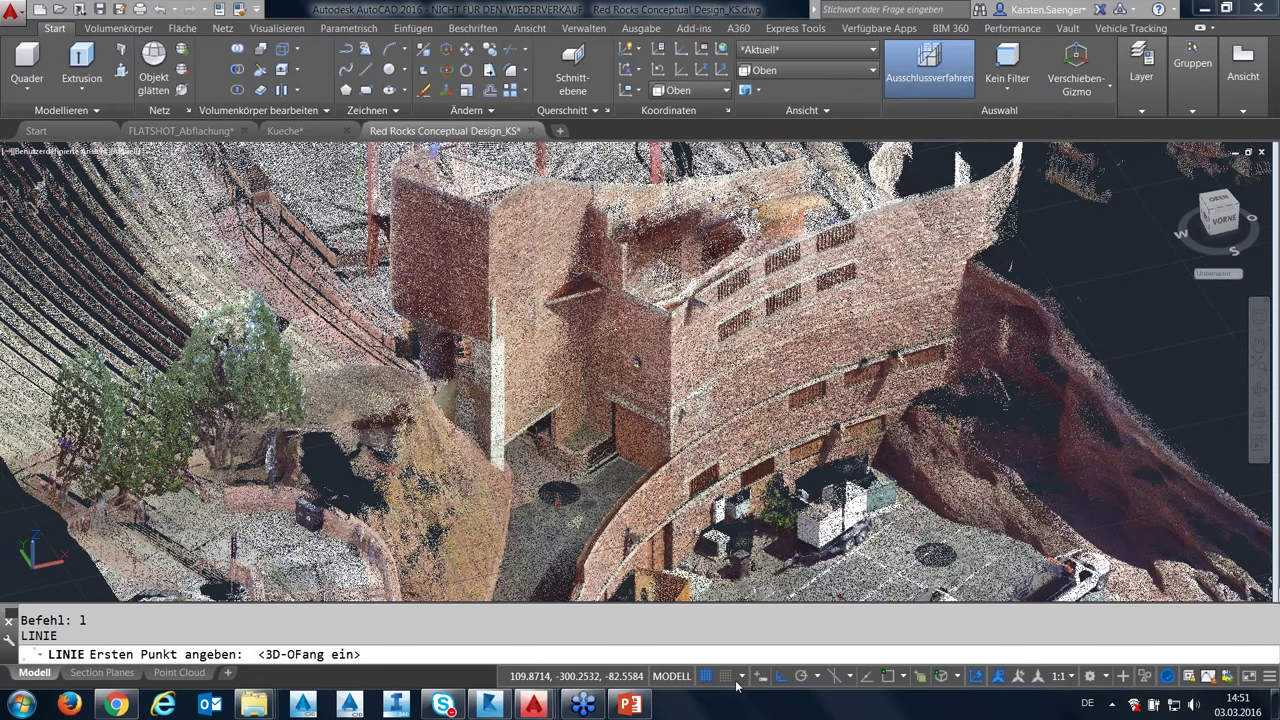
{"action": "left_click", "coordinate": [1270, 677]}
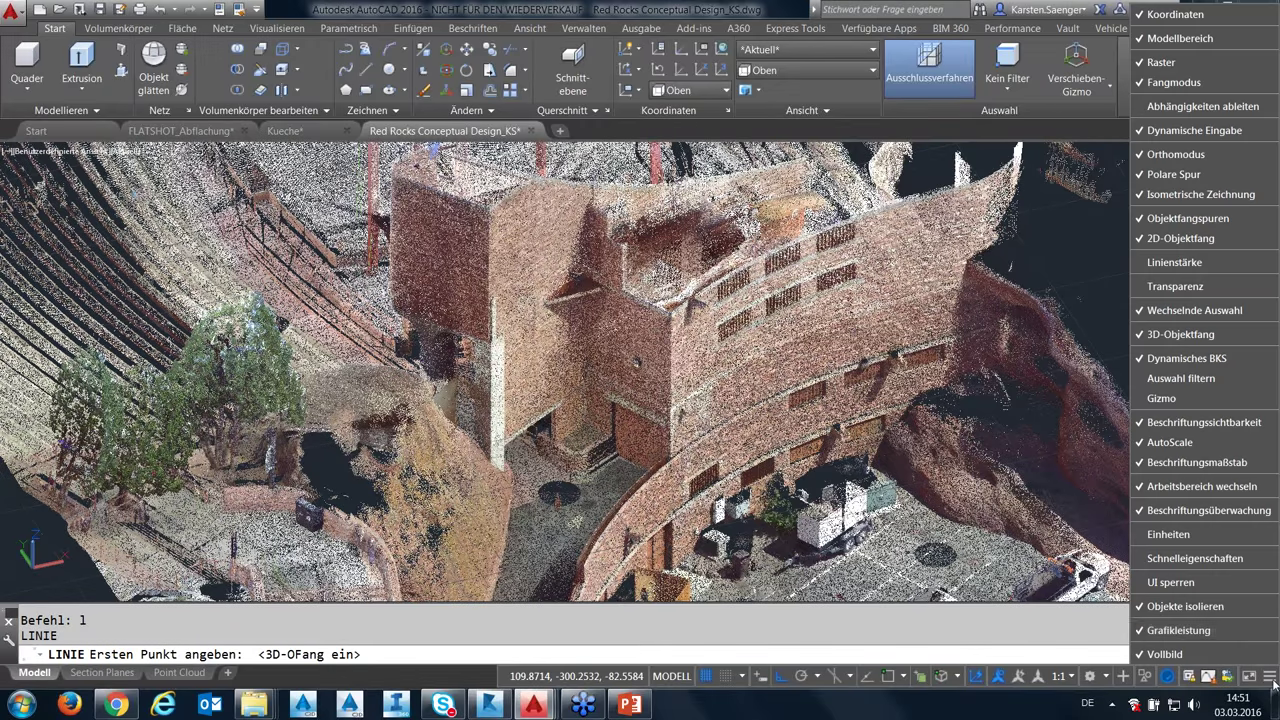
{"action": "left_click", "coordinate": [881, 647]}
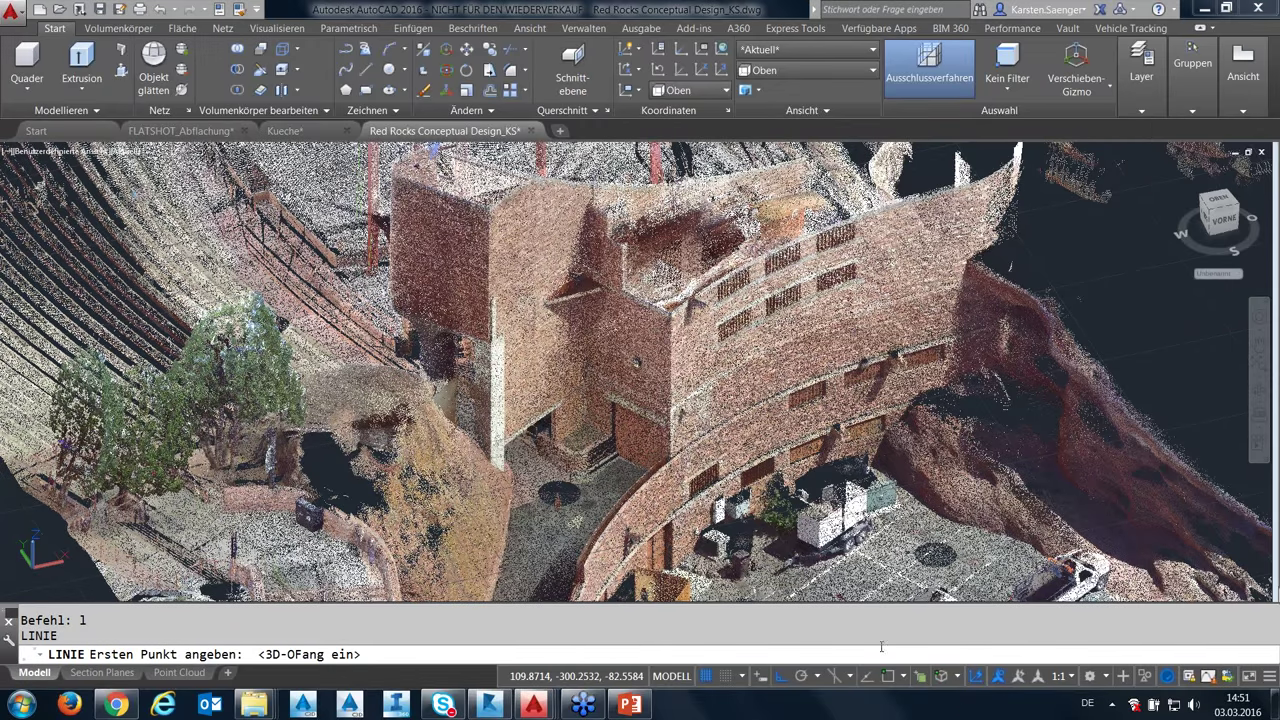
{"action": "left_click", "coordinate": [959, 678]}
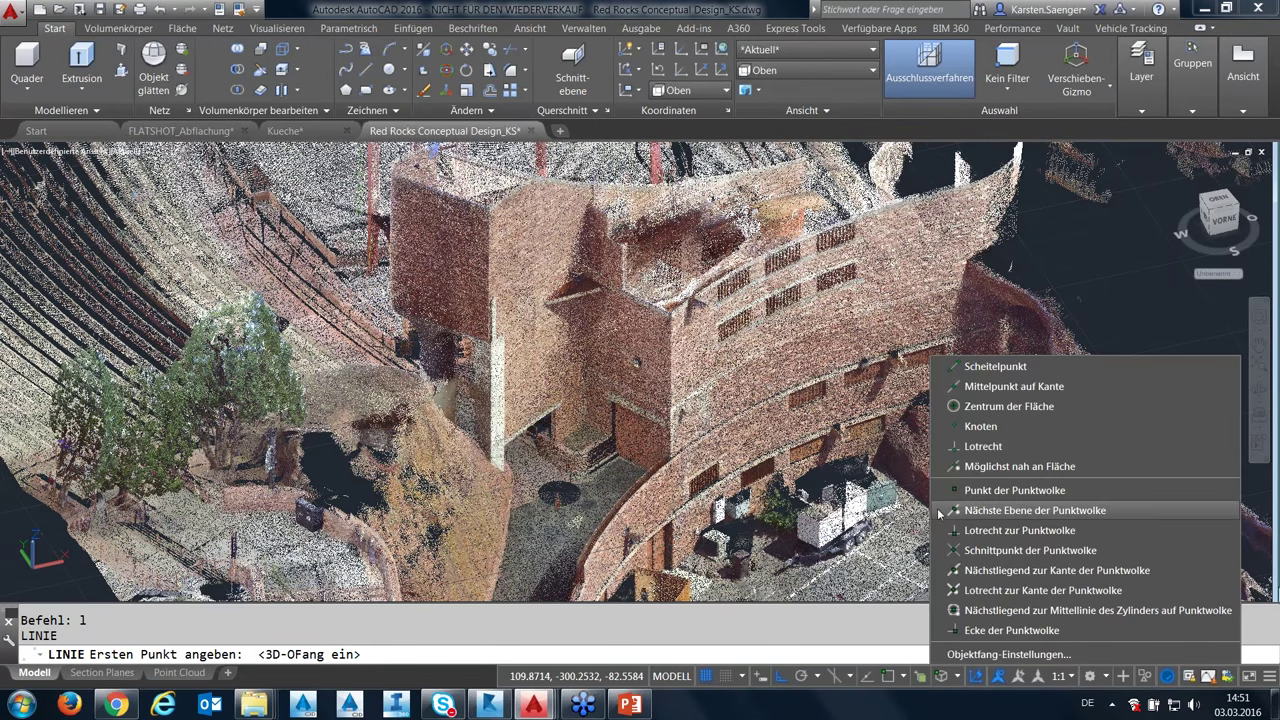
{"action": "left_click", "coordinate": [940, 692]}
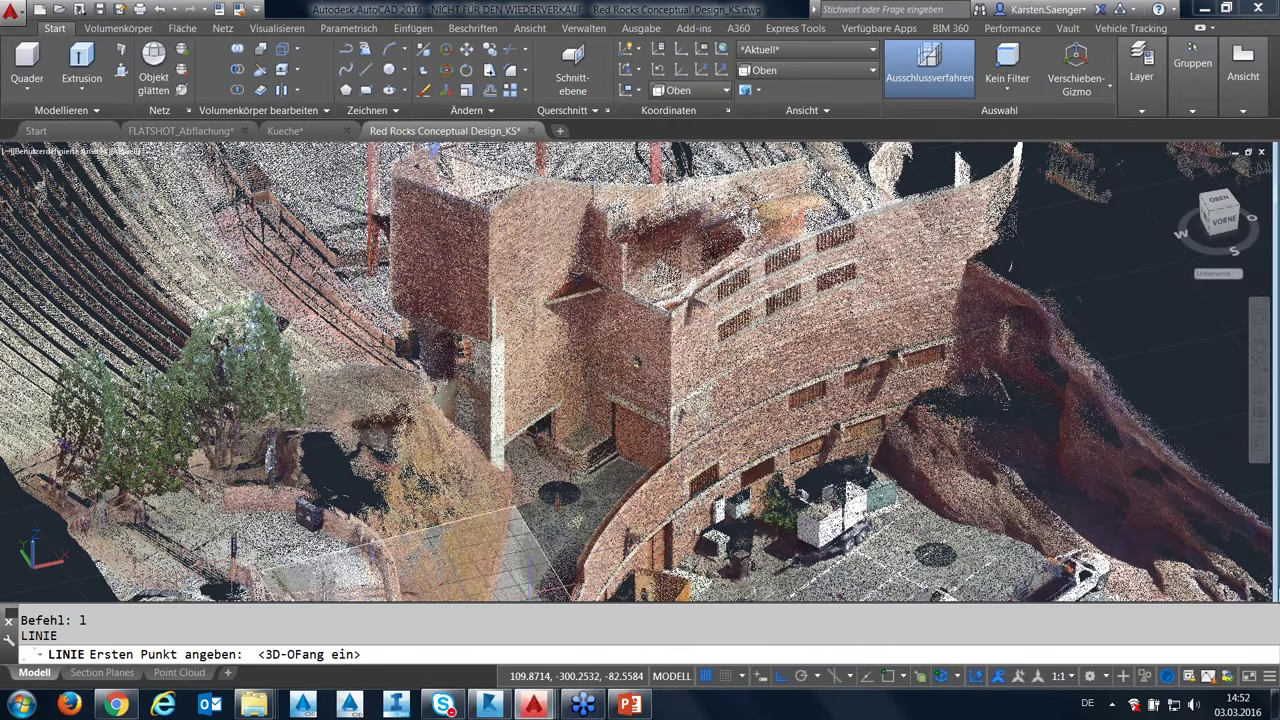
{"action": "key", "text": "Escape"}
{"action": "type", "text": "l"}
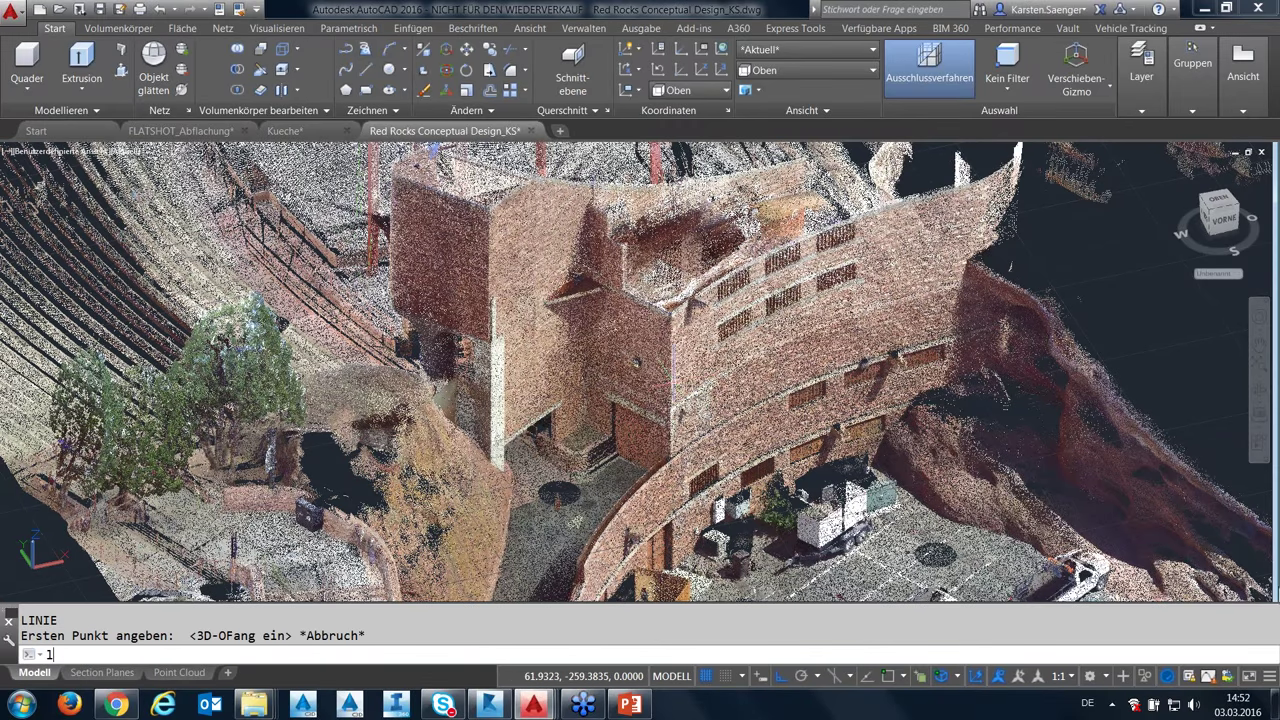
{"action": "key", "text": "Return"}
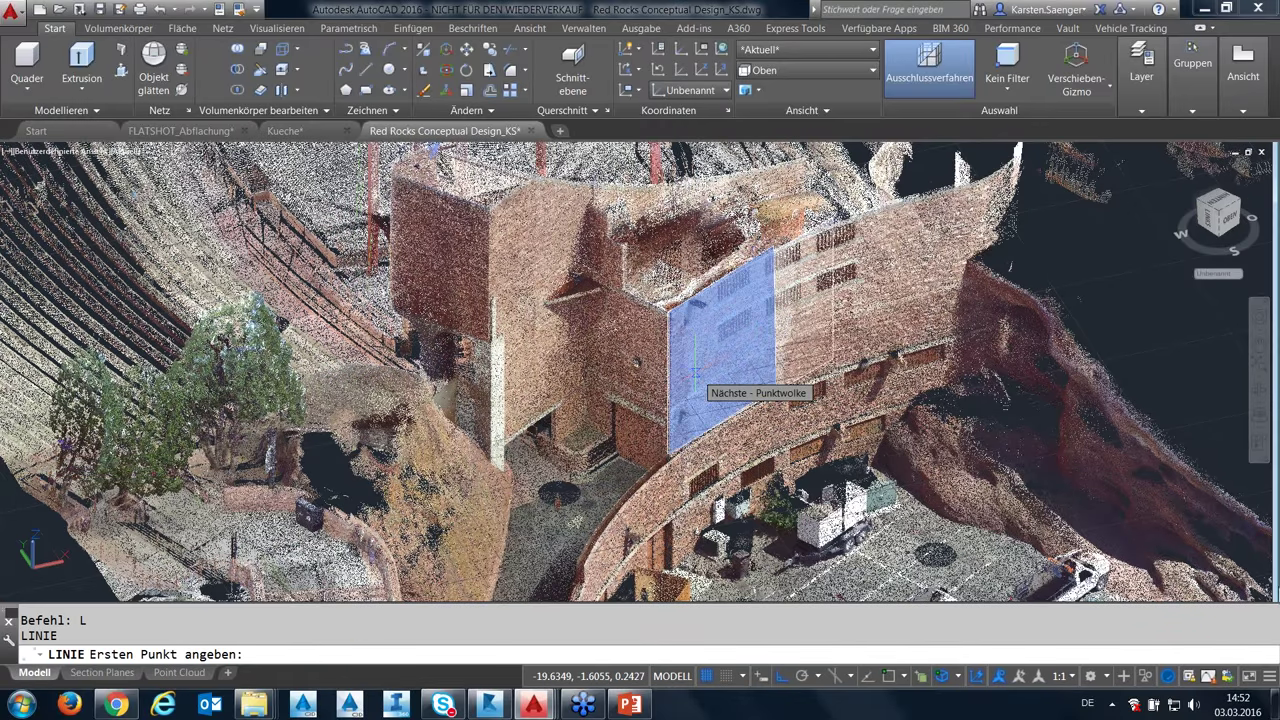
{"action": "left_click", "coordinate": [700, 376]}
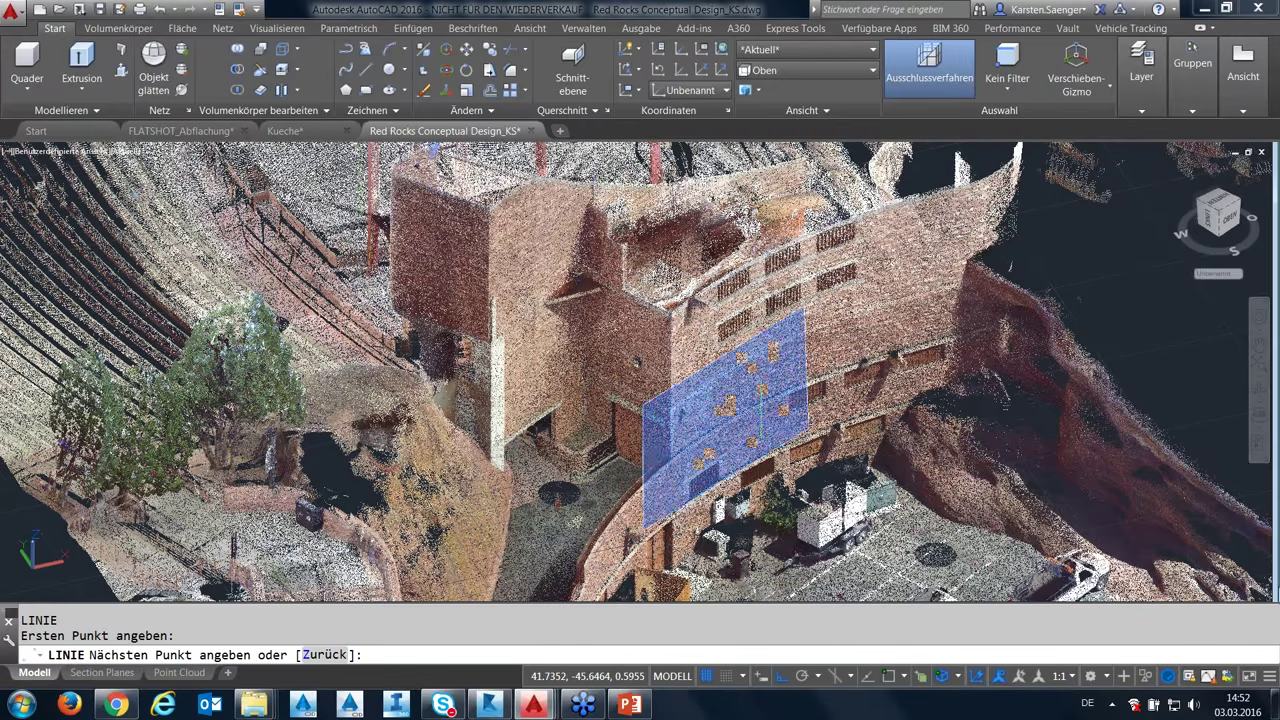
{"action": "key", "text": "Escape"}
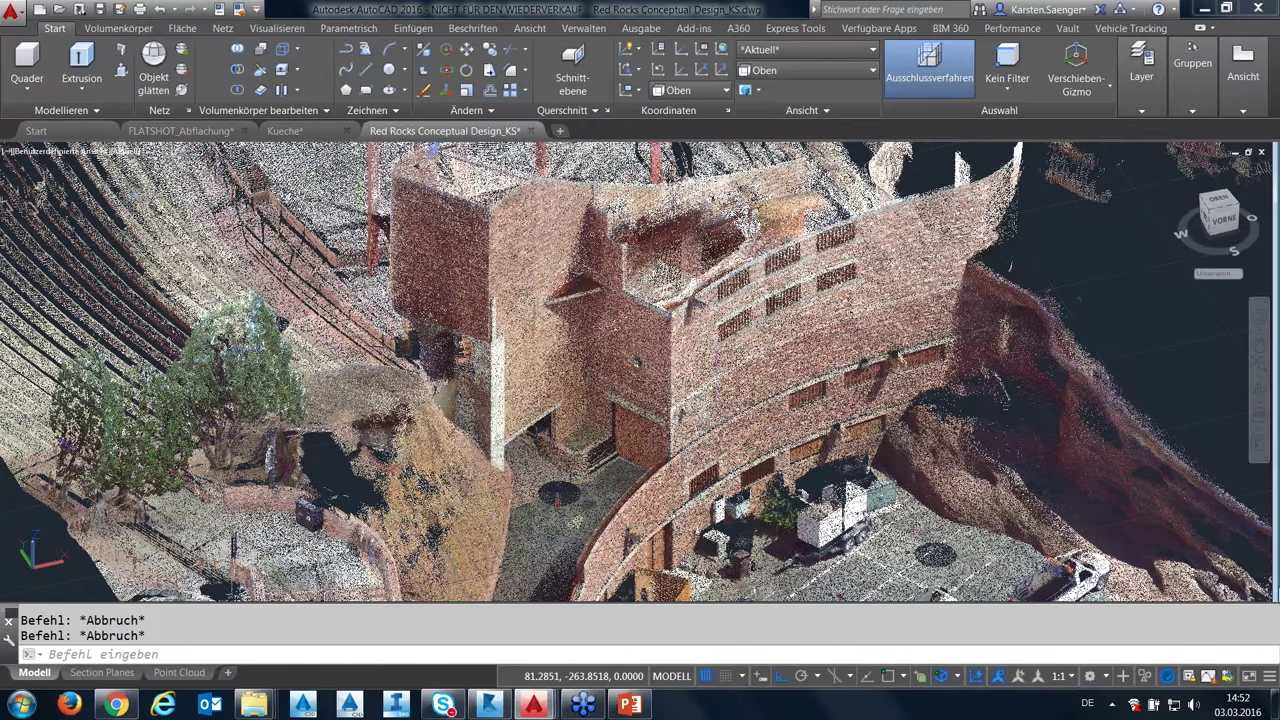
Set point-cloud transparency to 50 and switch the 3D snap to 'Nächstliegend zur Kante der Punktwolke'.
{"action": "left_click", "coordinate": [640, 340]}
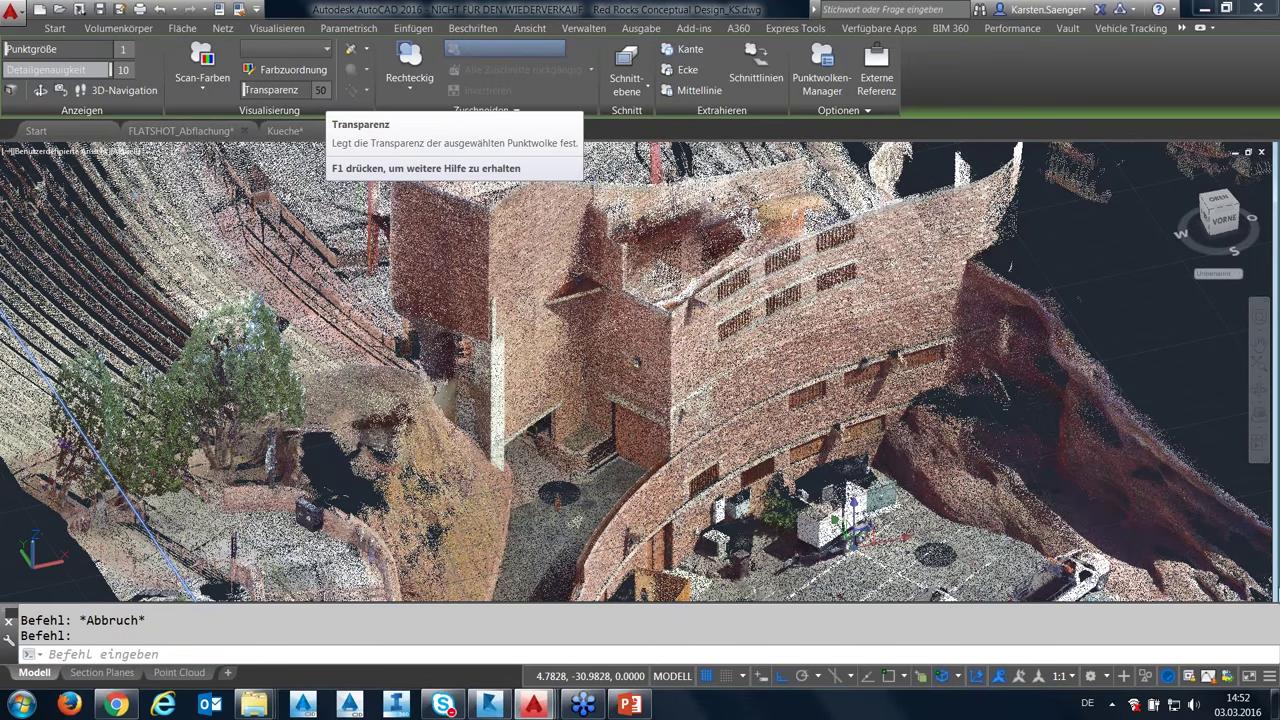
{"action": "key", "text": "Escape"}
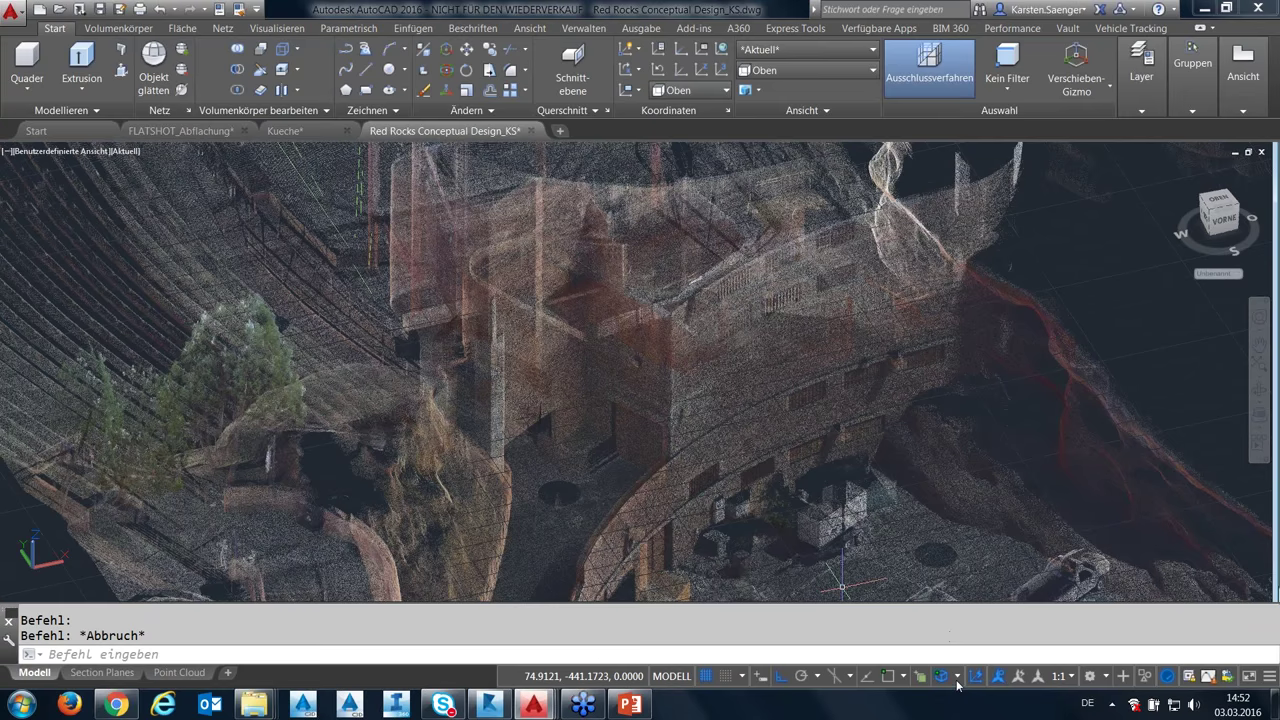
{"action": "left_click", "coordinate": [958, 680]}
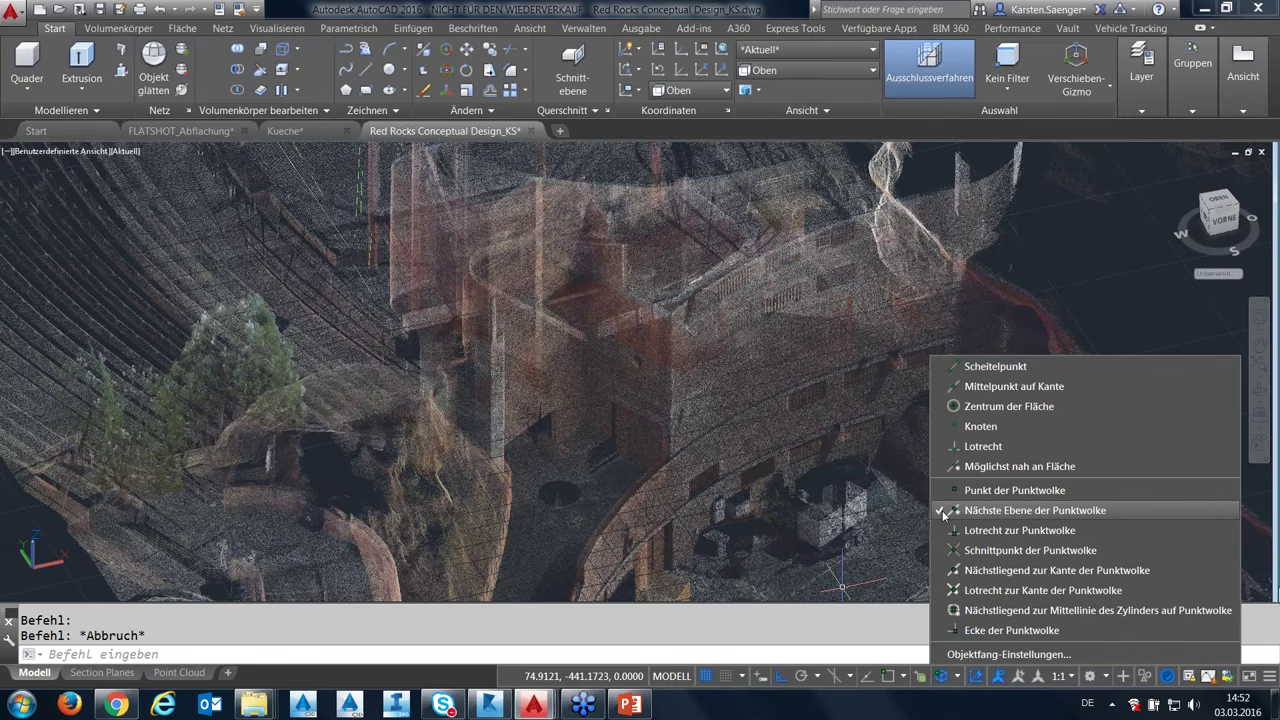
{"action": "left_click", "coordinate": [946, 570]}
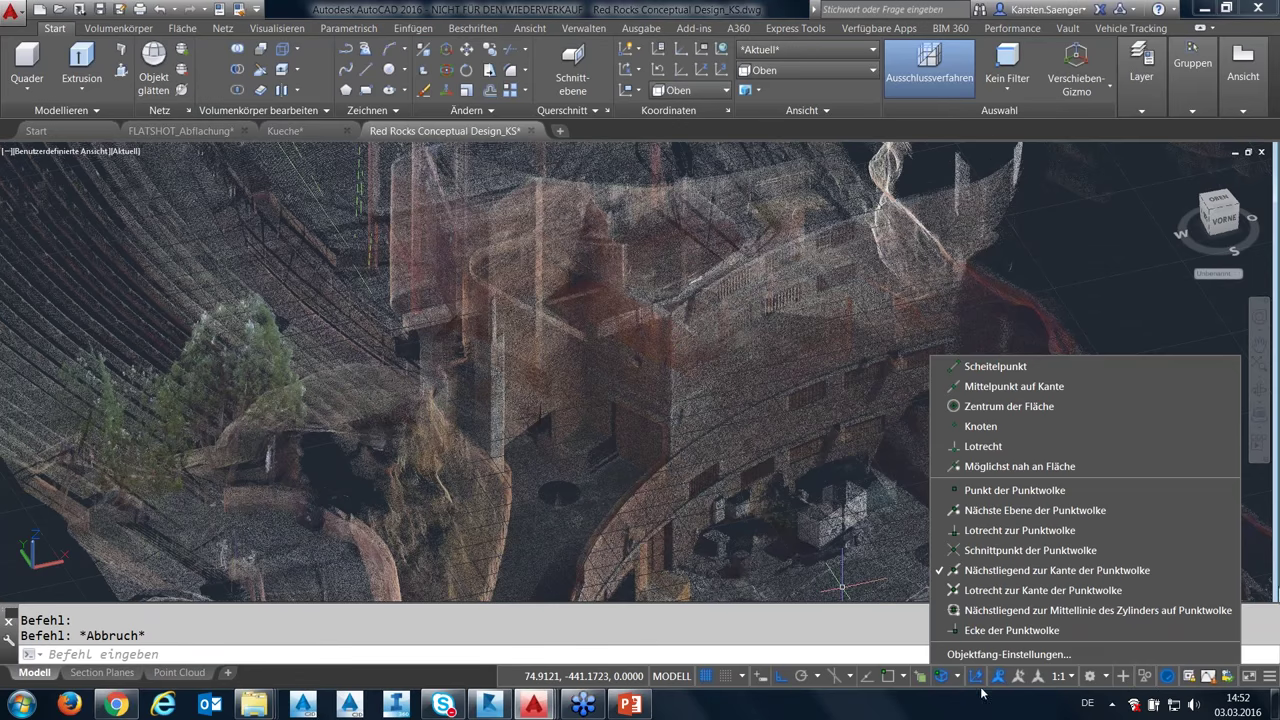
{"action": "left_click", "coordinate": [354, 290]}
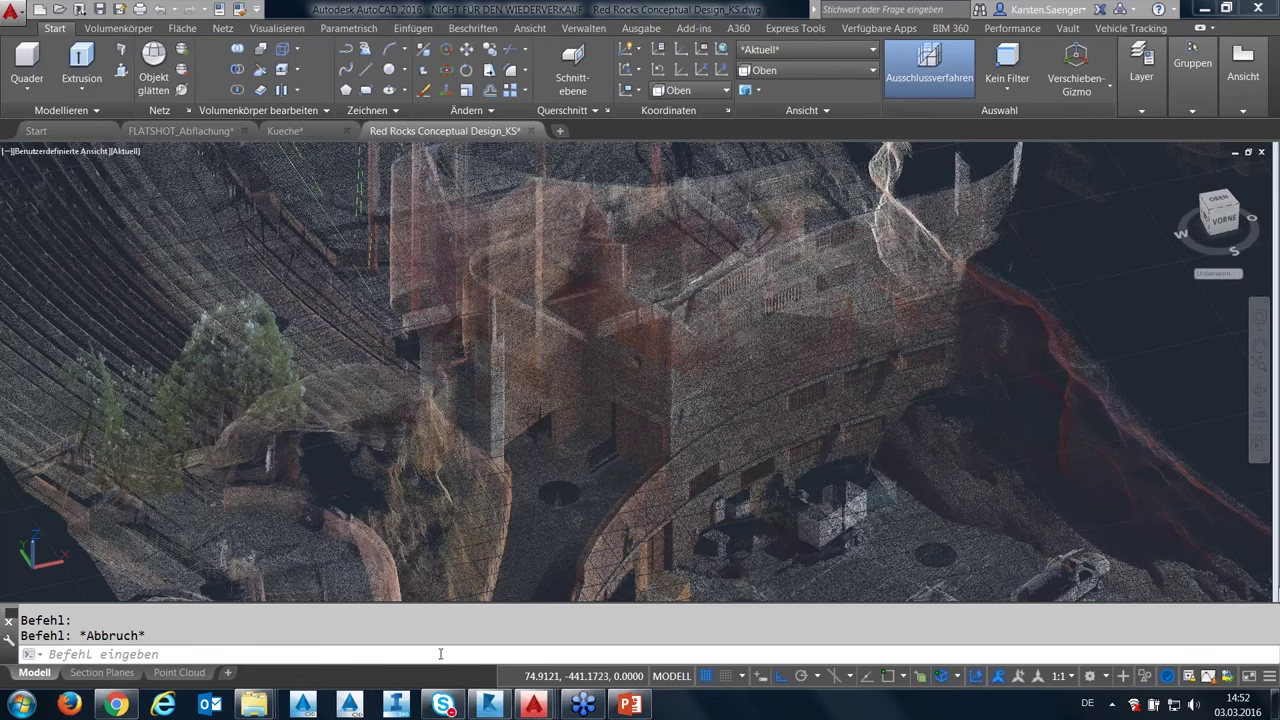
{"action": "type", "text": "l"}
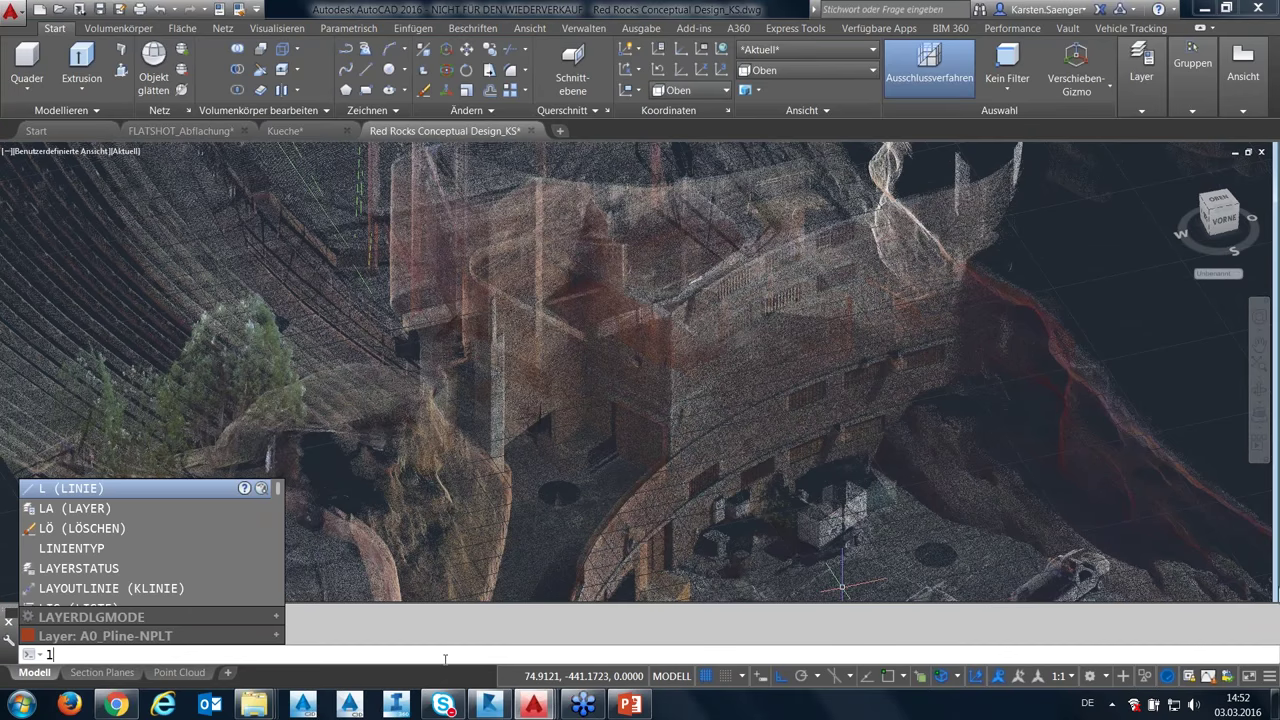
Draw a vertical line up the building's corner edge, snapped to the point-cloud edge, and zoom to check it.
{"action": "key", "text": "Return"}
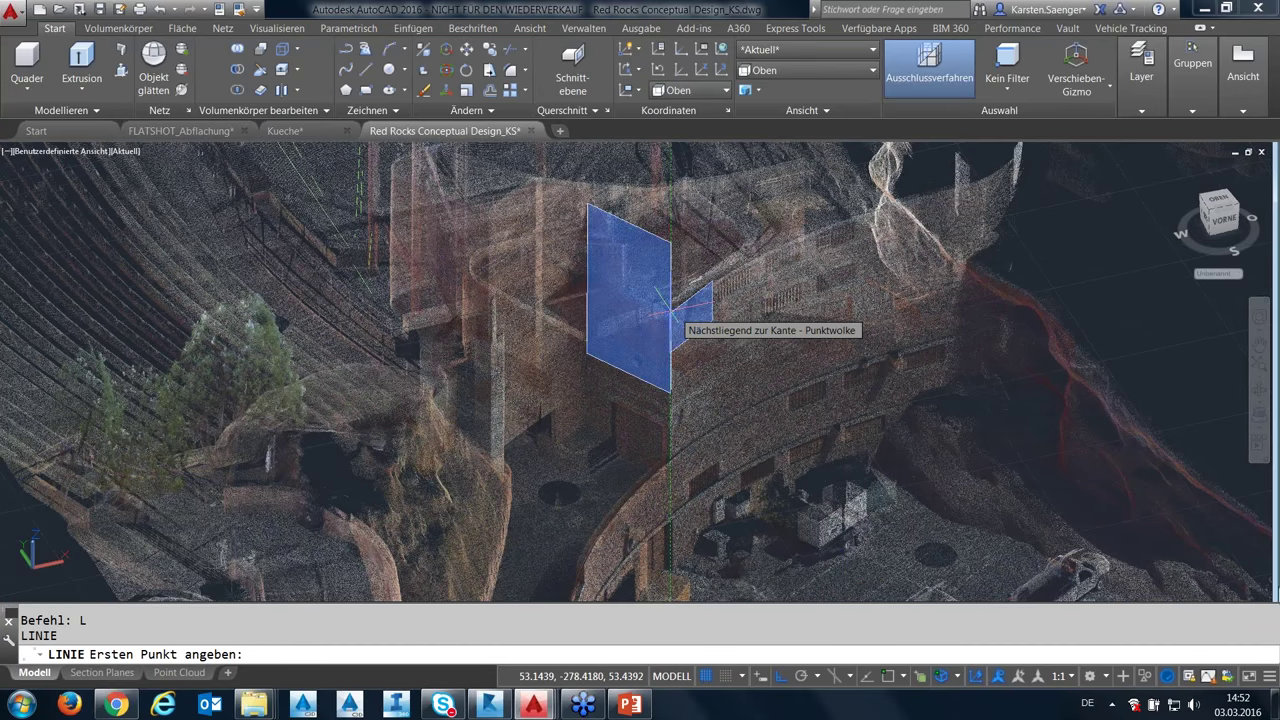
{"action": "left_click", "coordinate": [670, 314]}
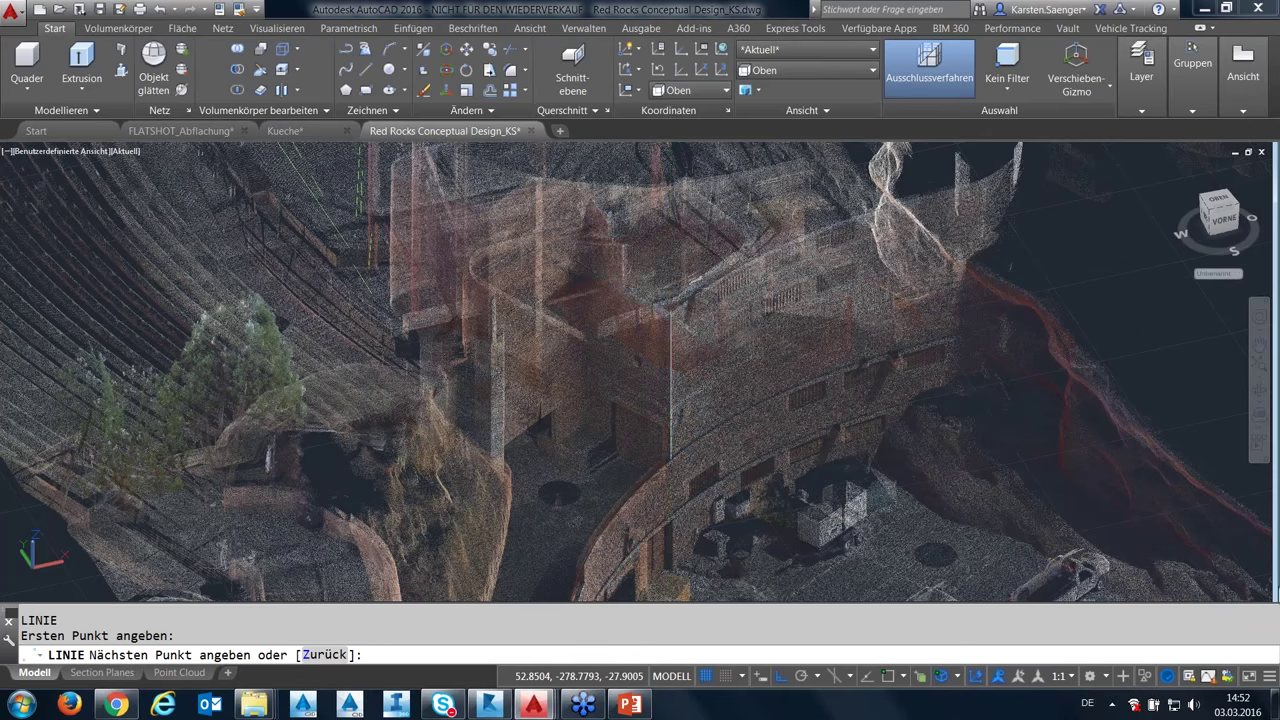
{"action": "left_click", "coordinate": [670, 440]}
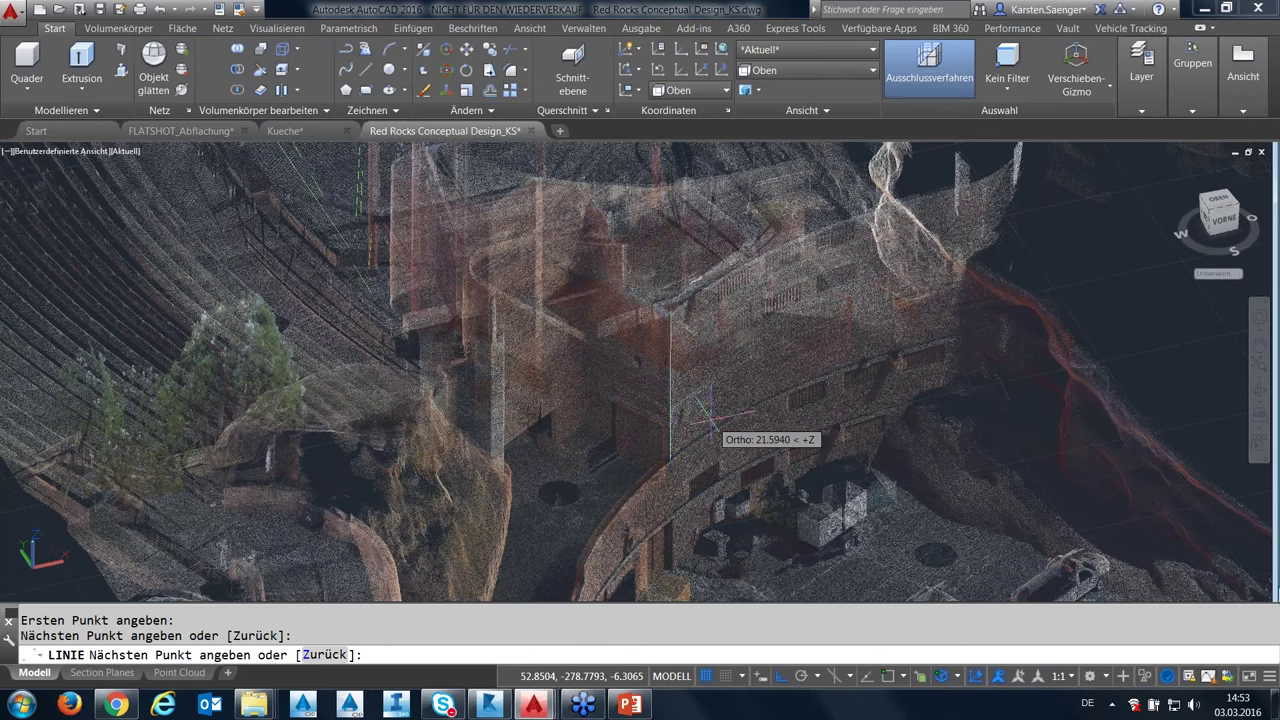
{"action": "key", "text": "Escape"}
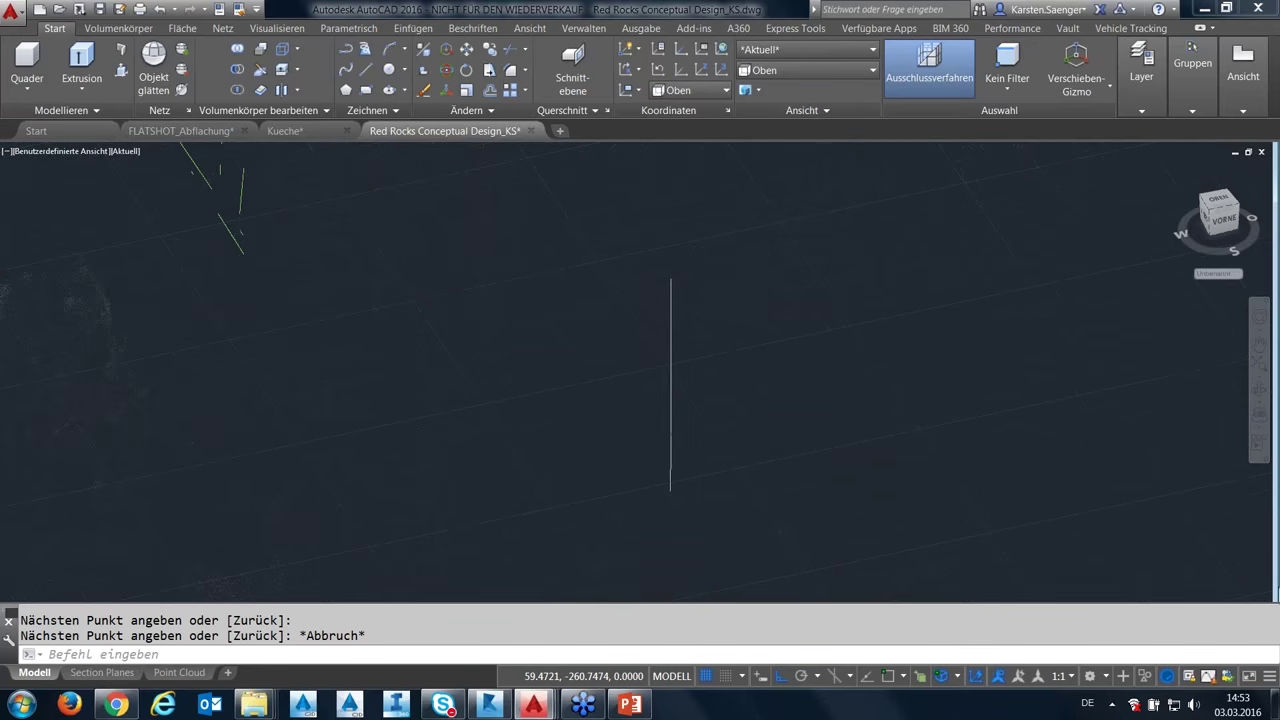
{"action": "scroll", "coordinate": [670, 385], "scroll_direction": "up", "scroll_amount": 3}
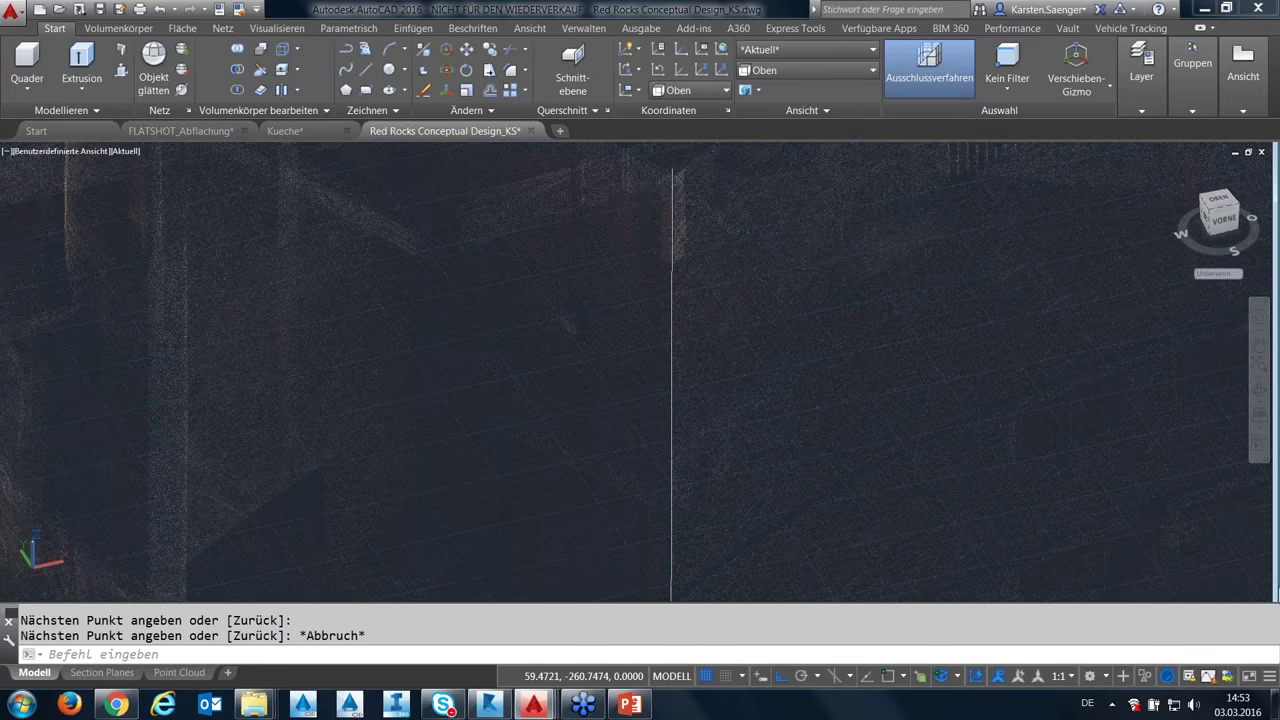
{"action": "middle_click_drag", "start_coordinate": [702, 493], "coordinate": [702, 493]}
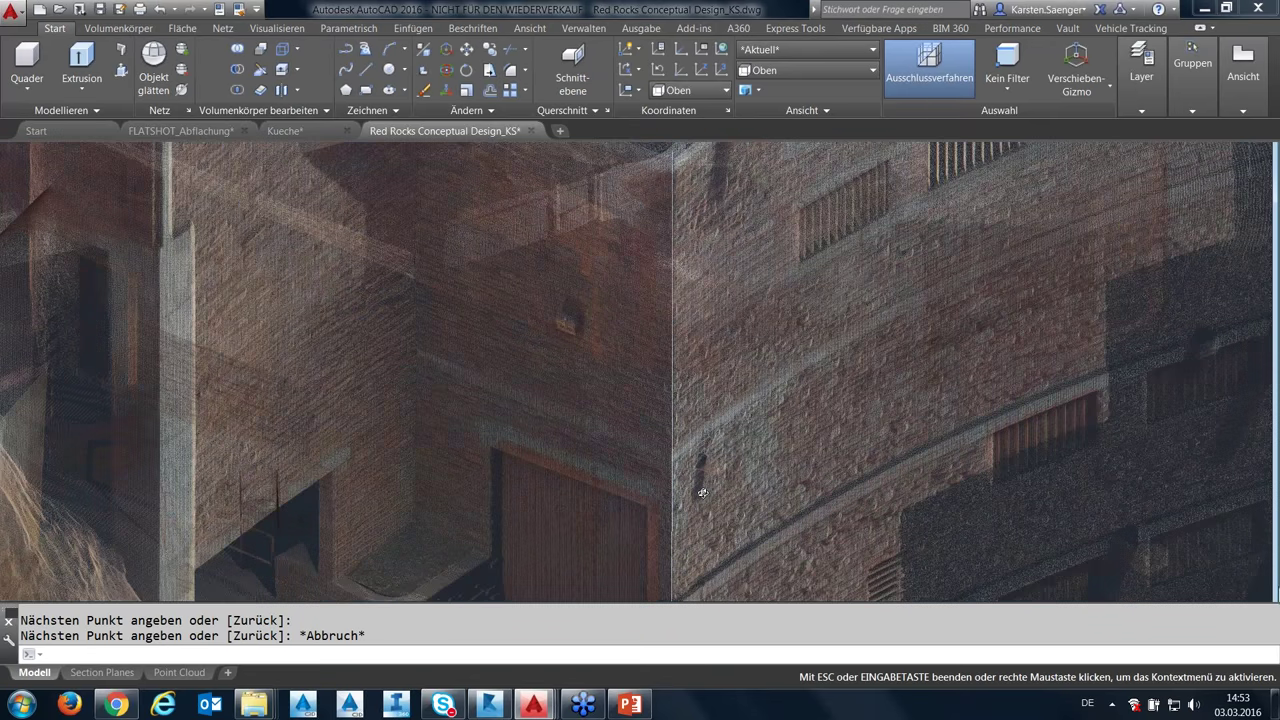
{"action": "key", "text": "Escape"}
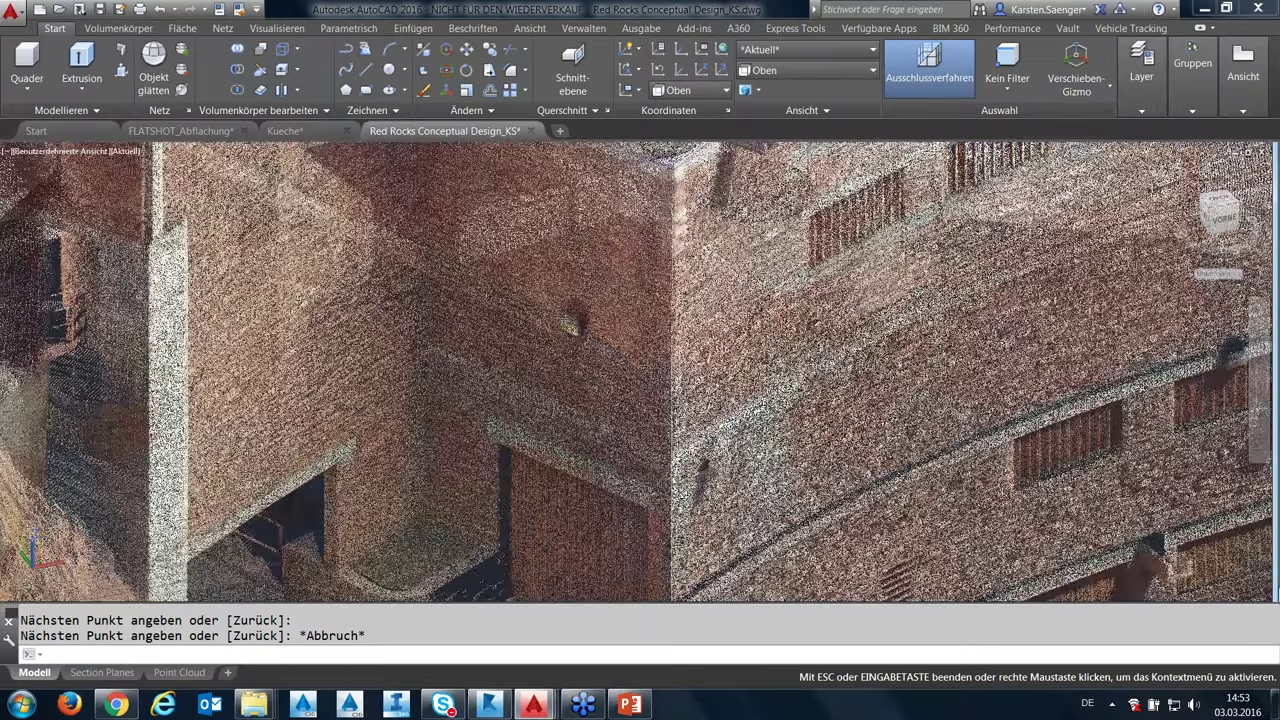
{"action": "scroll", "coordinate": [677, 400], "scroll_direction": "down", "scroll_amount": 5}
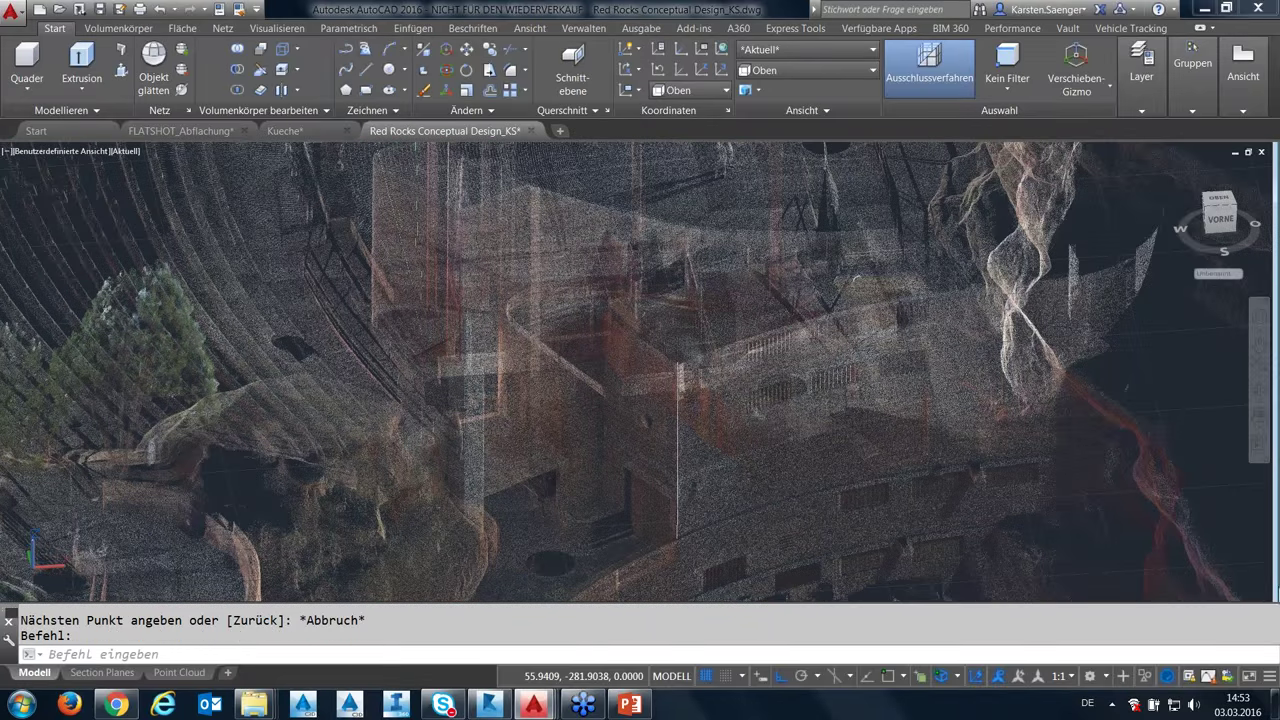
Extract the vertical corner edge from the point cloud by picking the two meeting wall planes.
{"action": "left_click", "coordinate": [677, 160]}
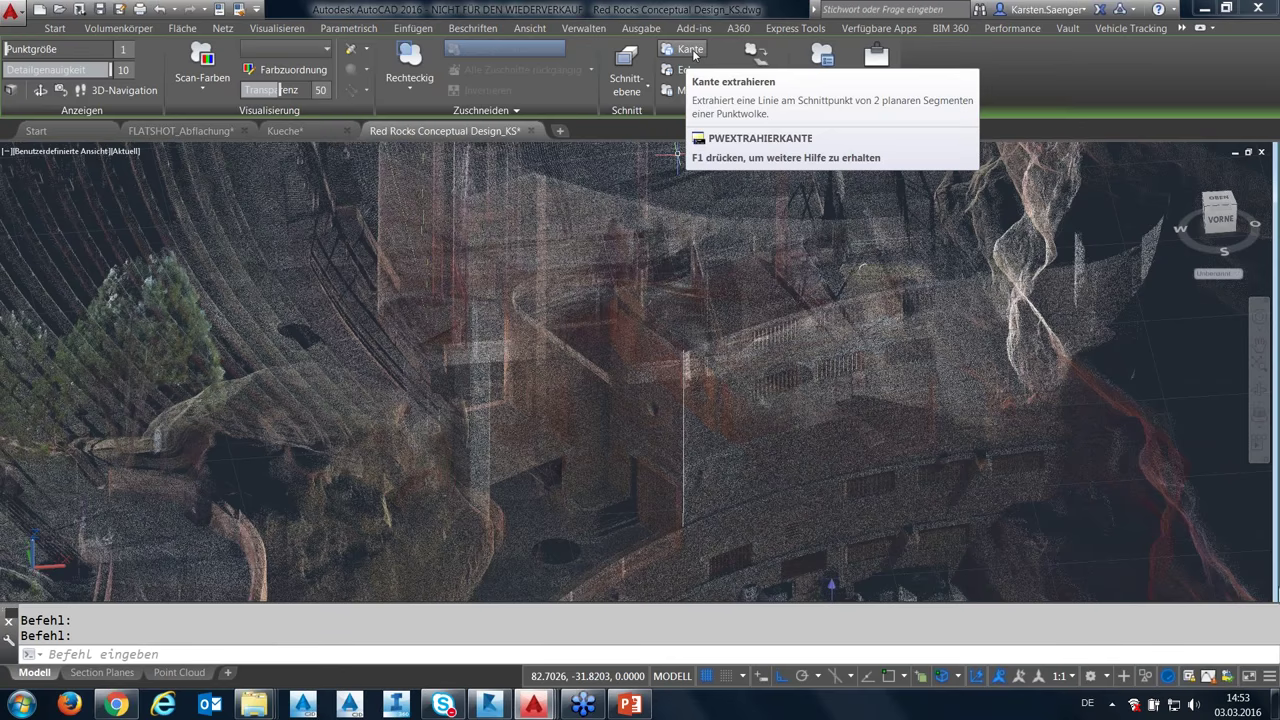
{"action": "left_click", "coordinate": [693, 52]}
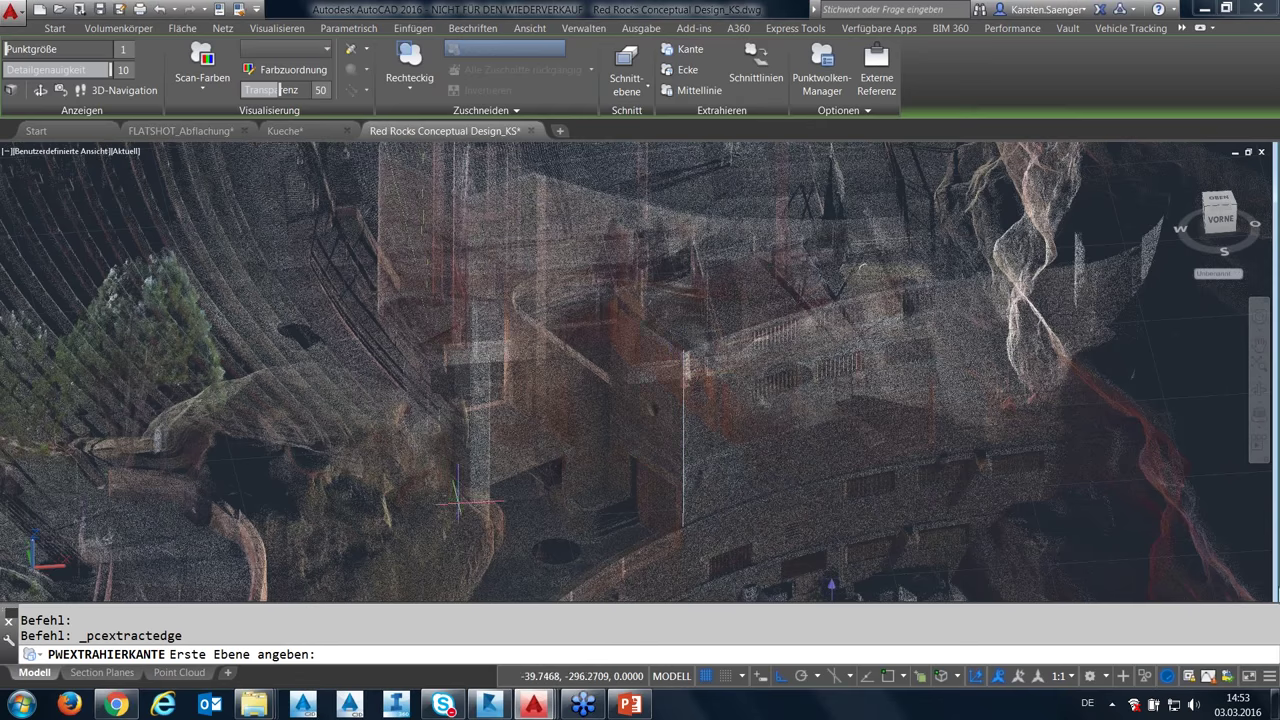
{"action": "left_click", "coordinate": [697, 418]}
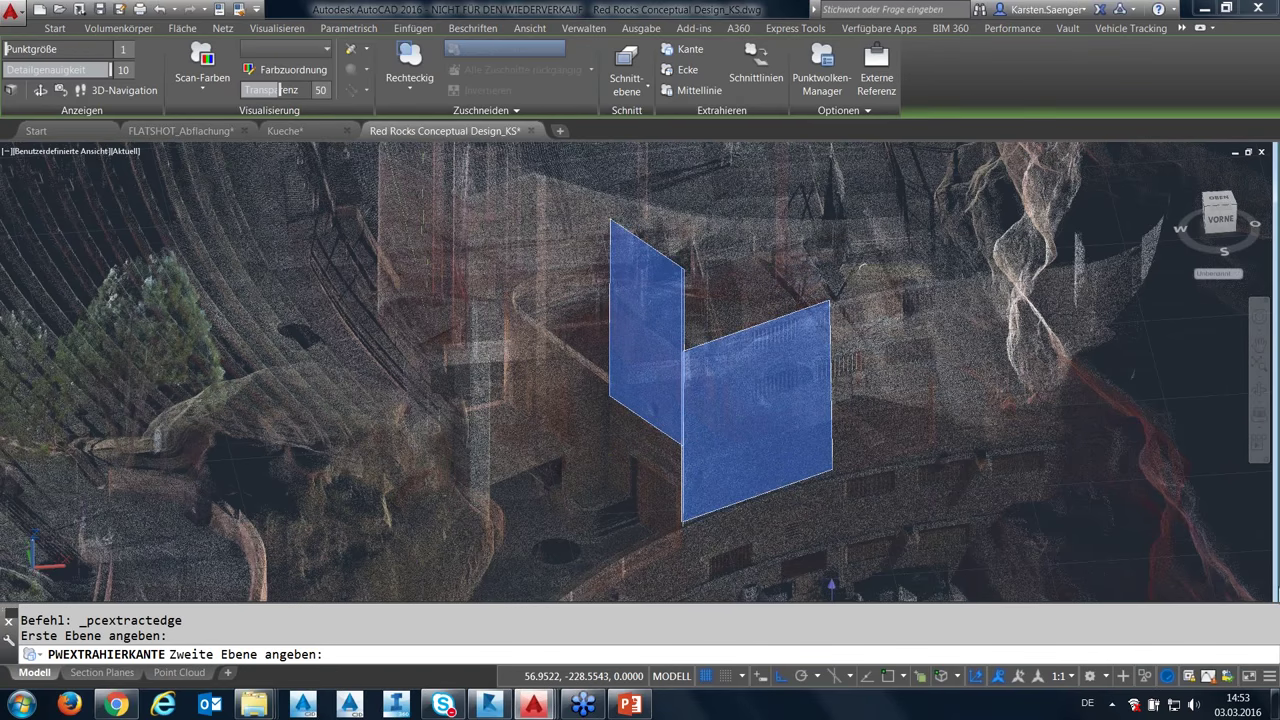
{"action": "left_click", "coordinate": [755, 400]}
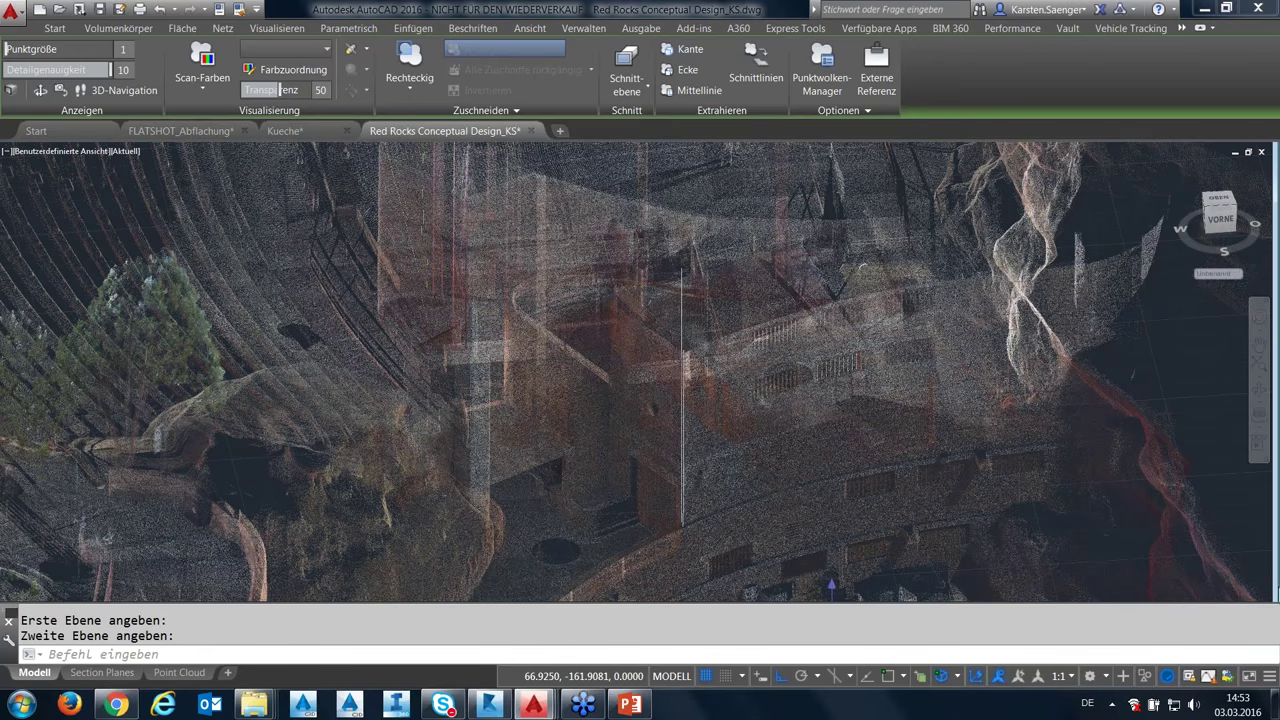
{"action": "scroll", "coordinate": [682, 332], "scroll_direction": "up", "scroll_amount": 2}
{"action": "scroll", "coordinate": [688, 432], "scroll_direction": "up", "scroll_amount": 2}
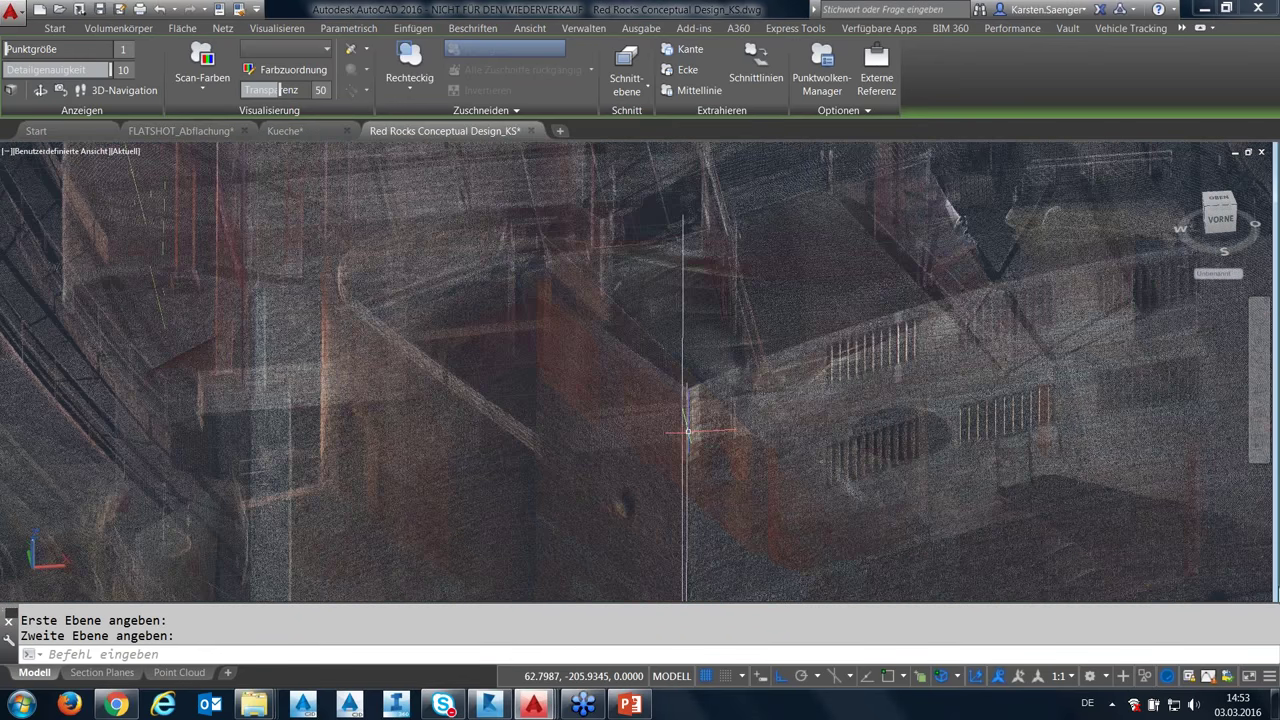
{"action": "scroll", "coordinate": [688, 432], "scroll_direction": "up", "scroll_amount": 2}
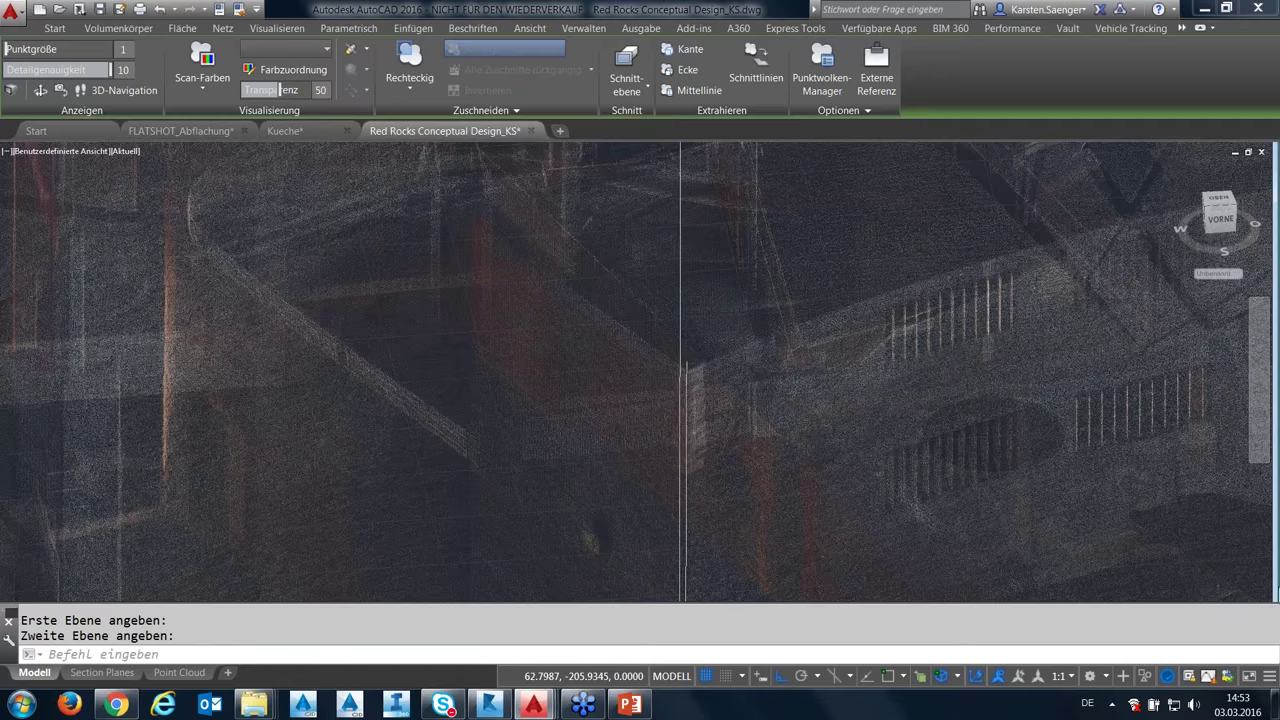
{"action": "scroll", "coordinate": [688, 432], "scroll_direction": "up", "scroll_amount": 2}
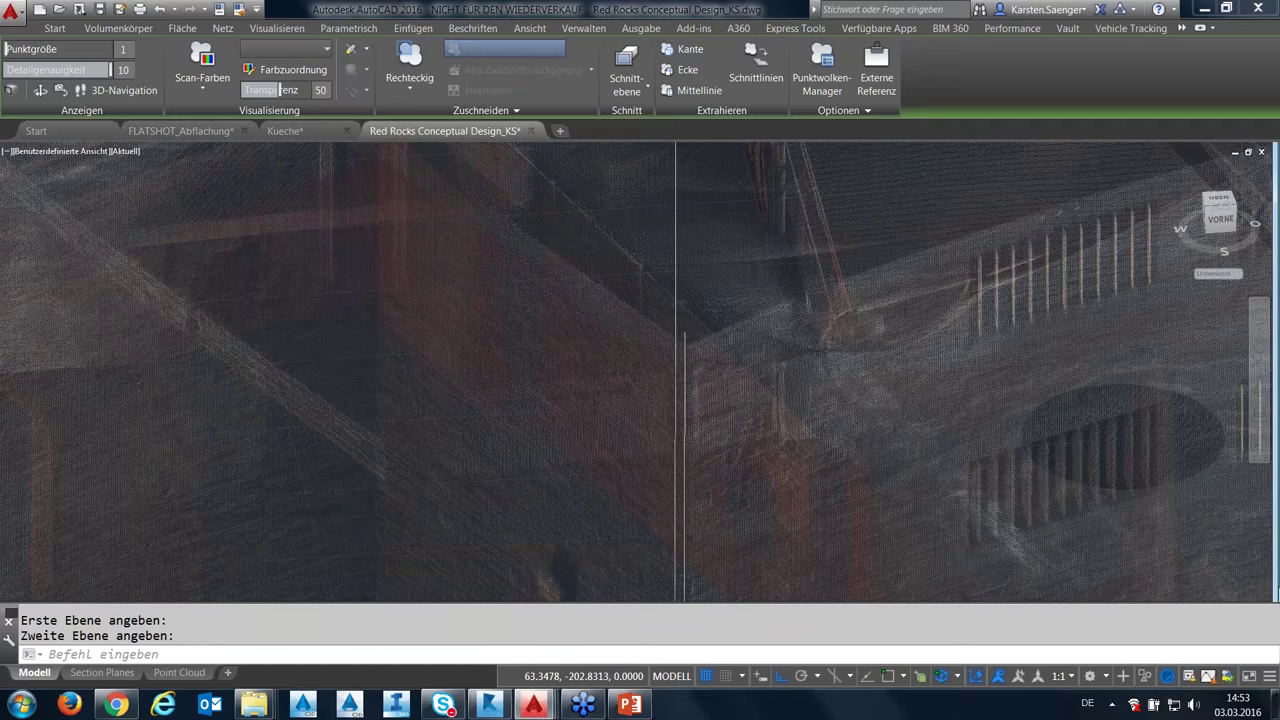
{"action": "scroll", "coordinate": [689, 438], "scroll_direction": "up", "scroll_amount": 2}
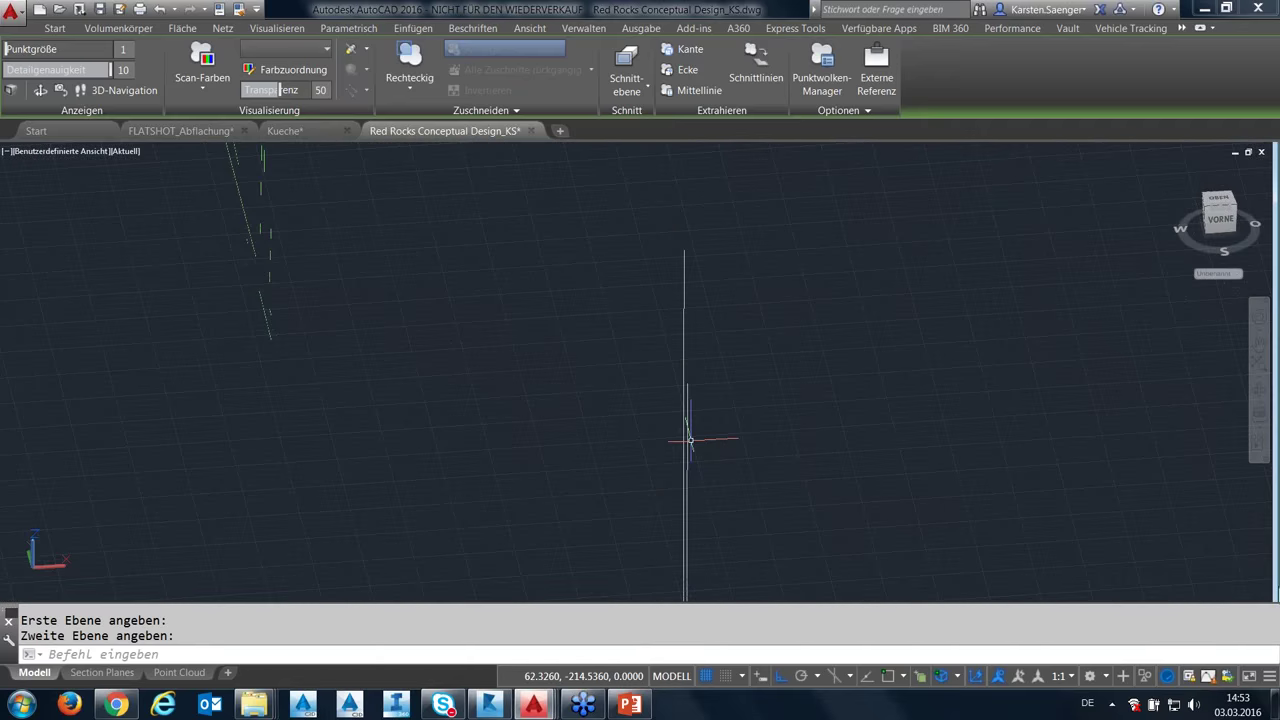
{"action": "key", "text": "Return"}
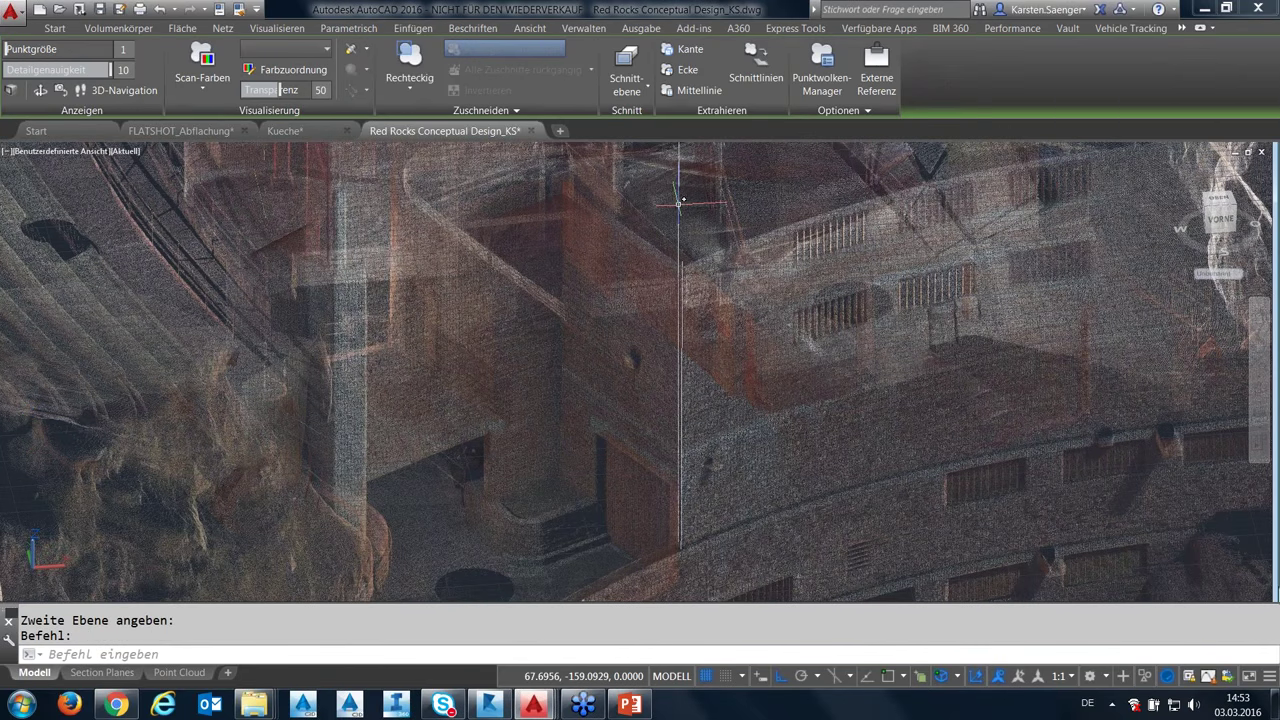
{"action": "key", "text": "Escape"}
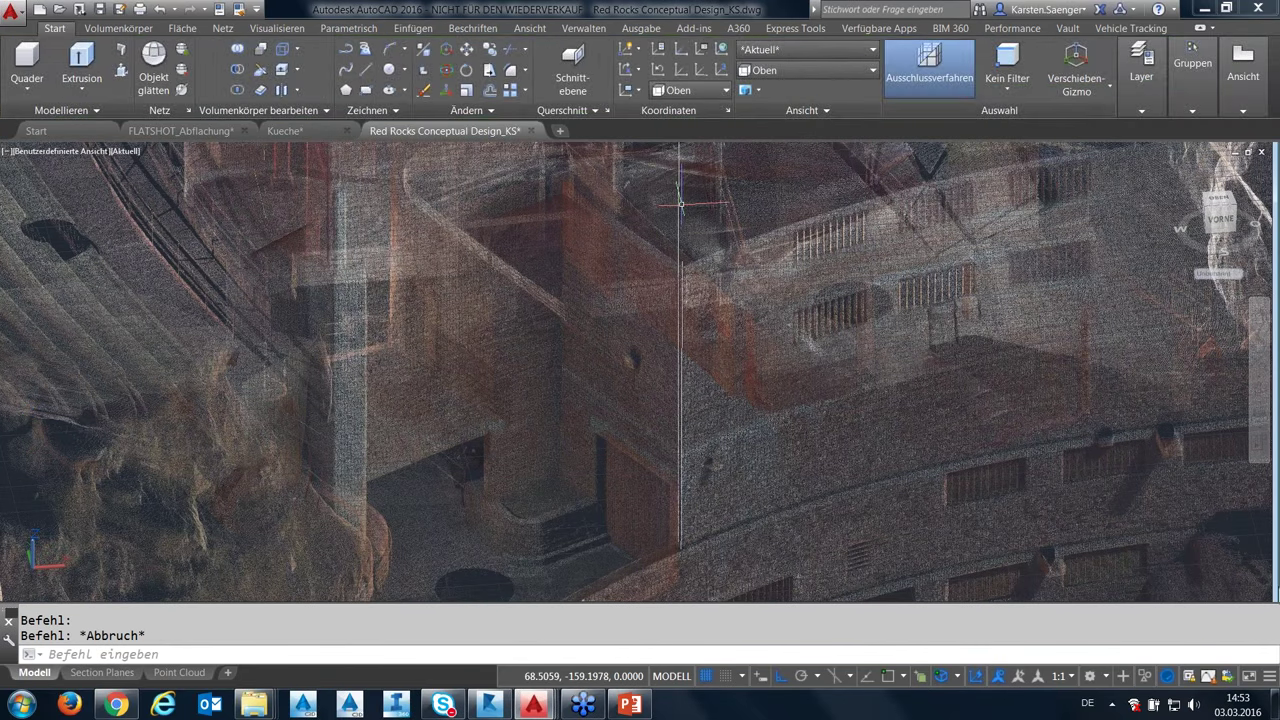
Delete the section plane and orbit around the building.
{"action": "left_click", "coordinate": [679, 205]}
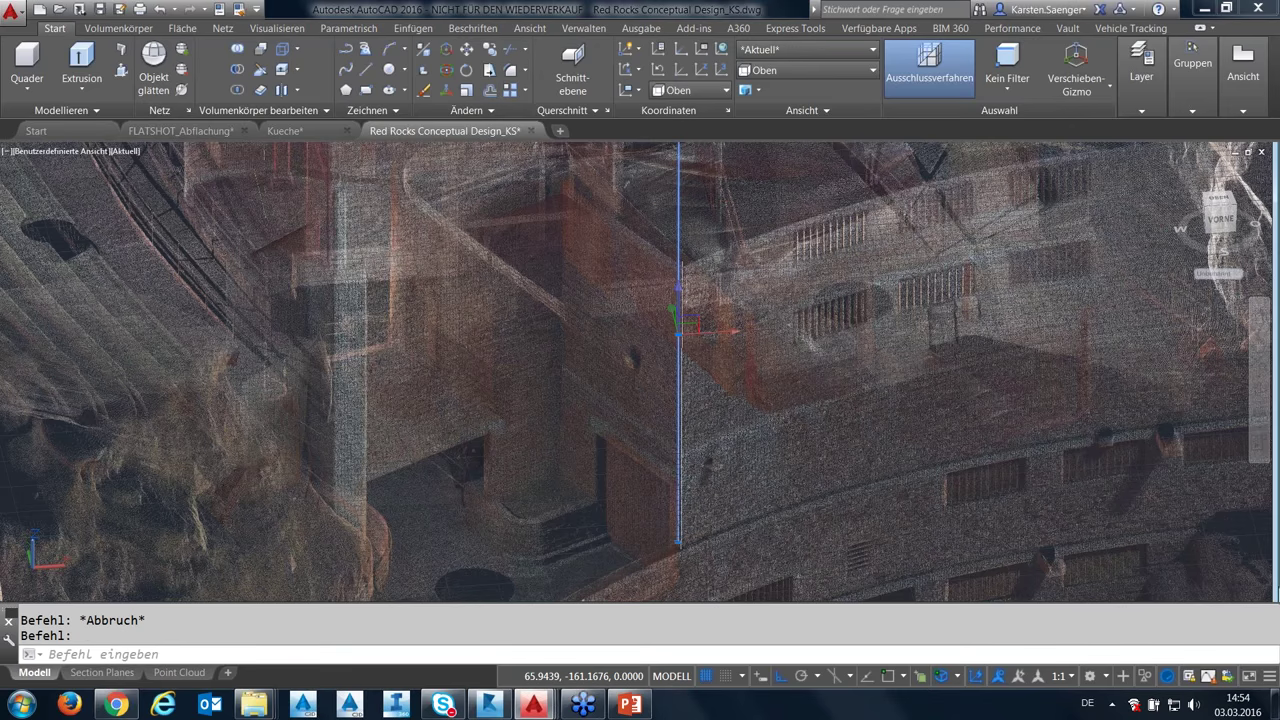
{"action": "key", "text": "Delete"}
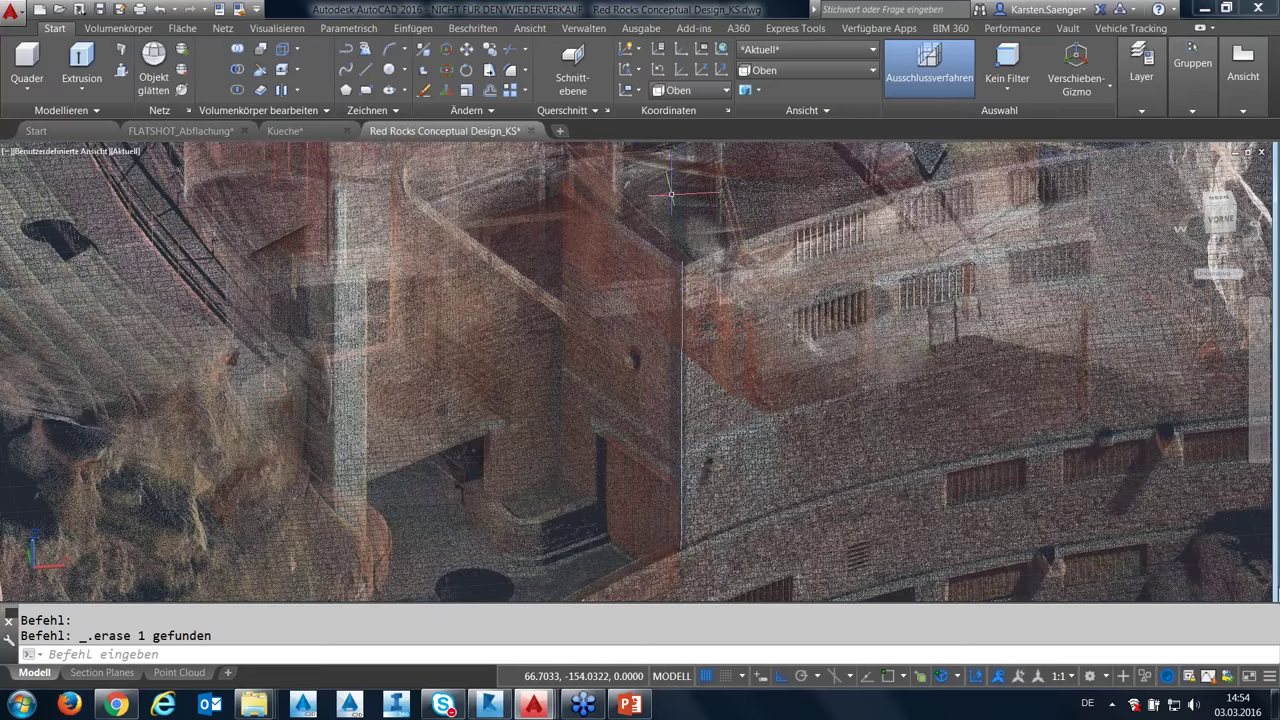
{"action": "middle_click_drag", "start_coordinate": [719, 499], "coordinate": [719, 499], "text": "shift"}
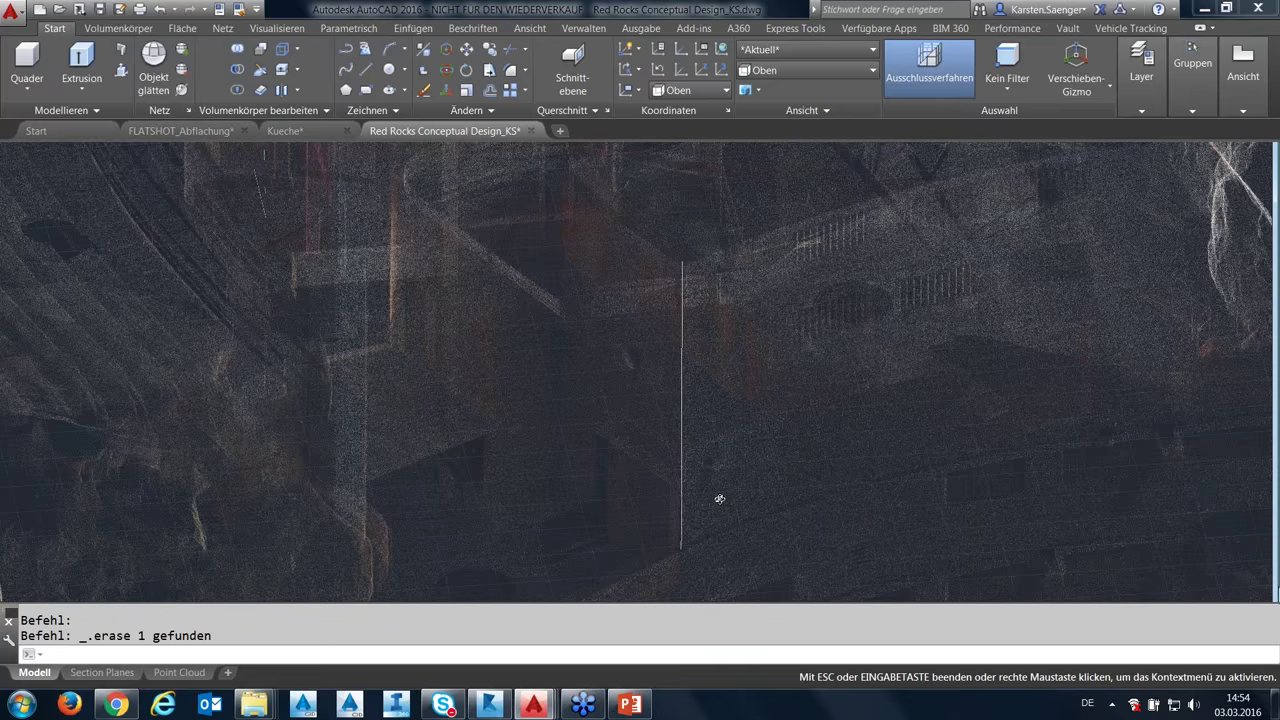
Enable the 'Ecke der Punktwolke' corner snap and enter the L line command.
{"action": "left_click", "coordinate": [952, 676]}
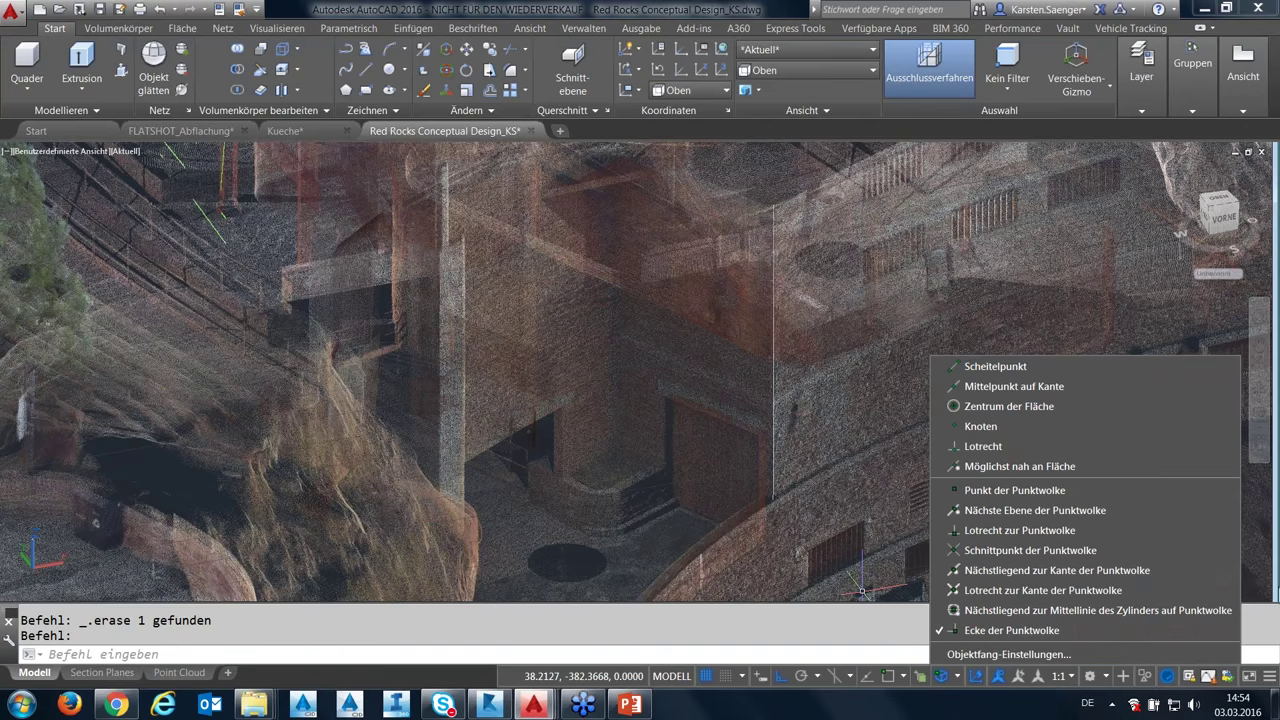
{"action": "left_click", "coordinate": [648, 406]}
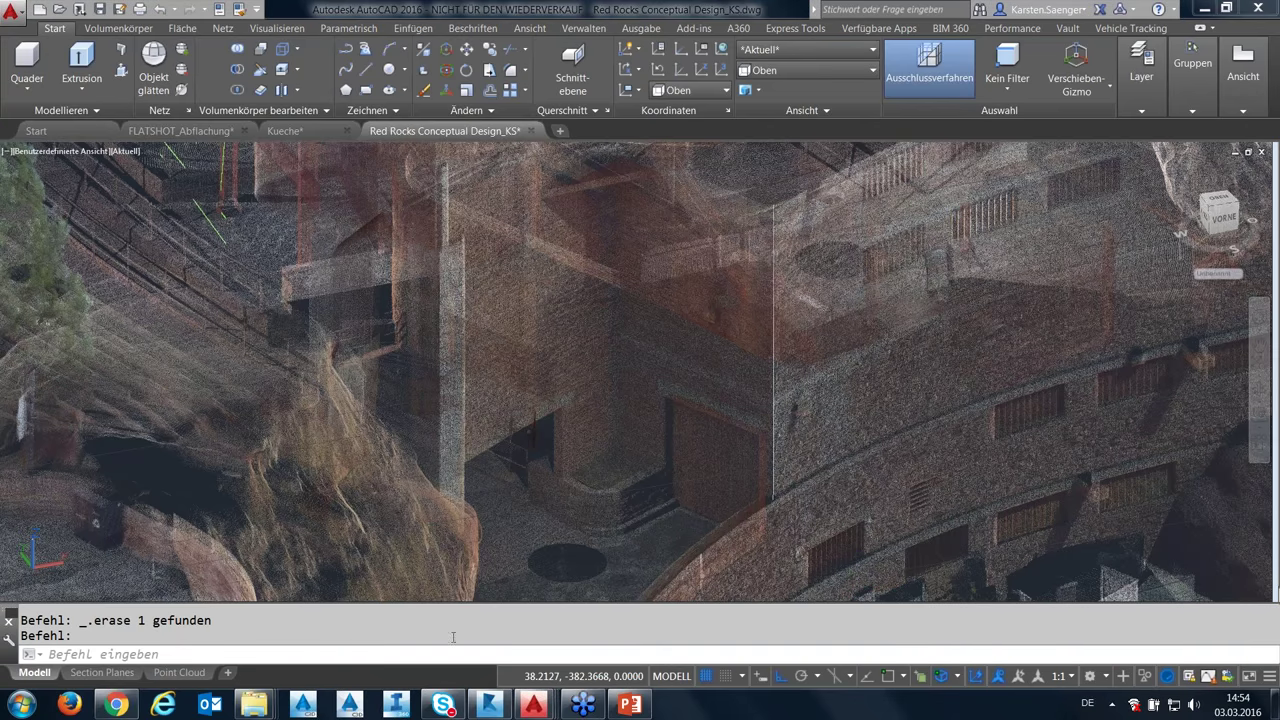
{"action": "type", "text": "LA"}
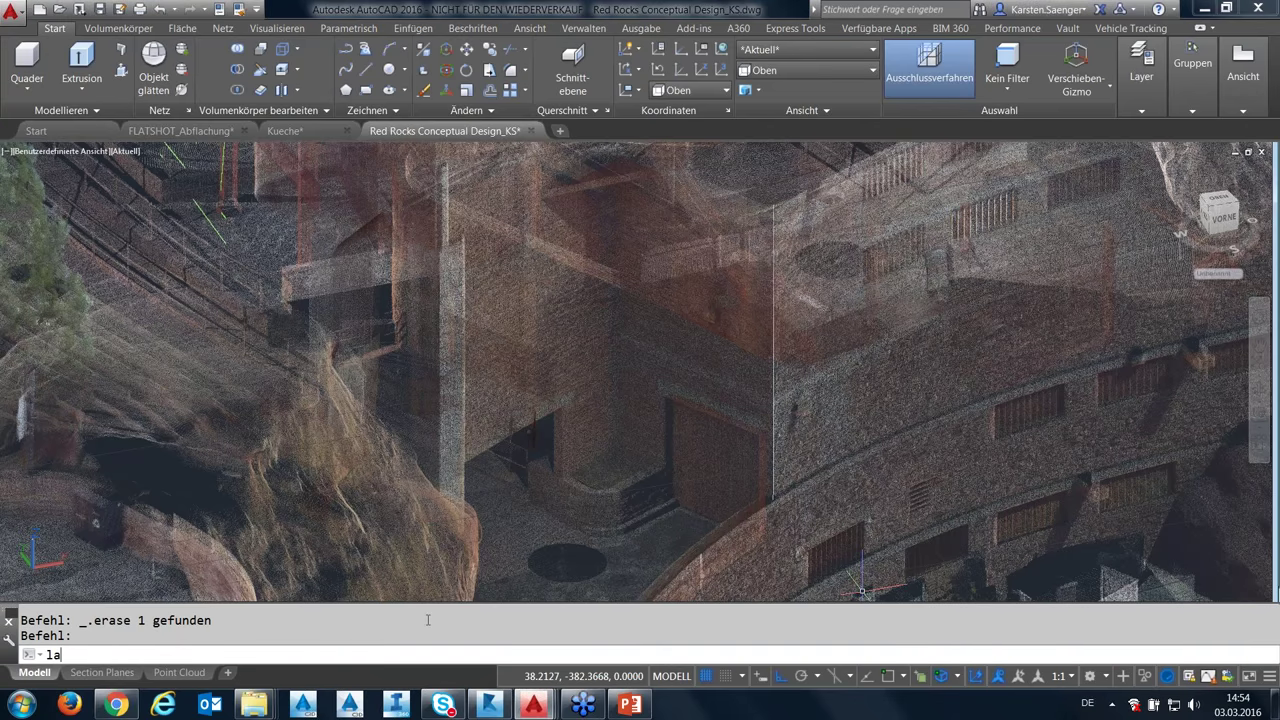
{"action": "key", "text": "BackSpace"}
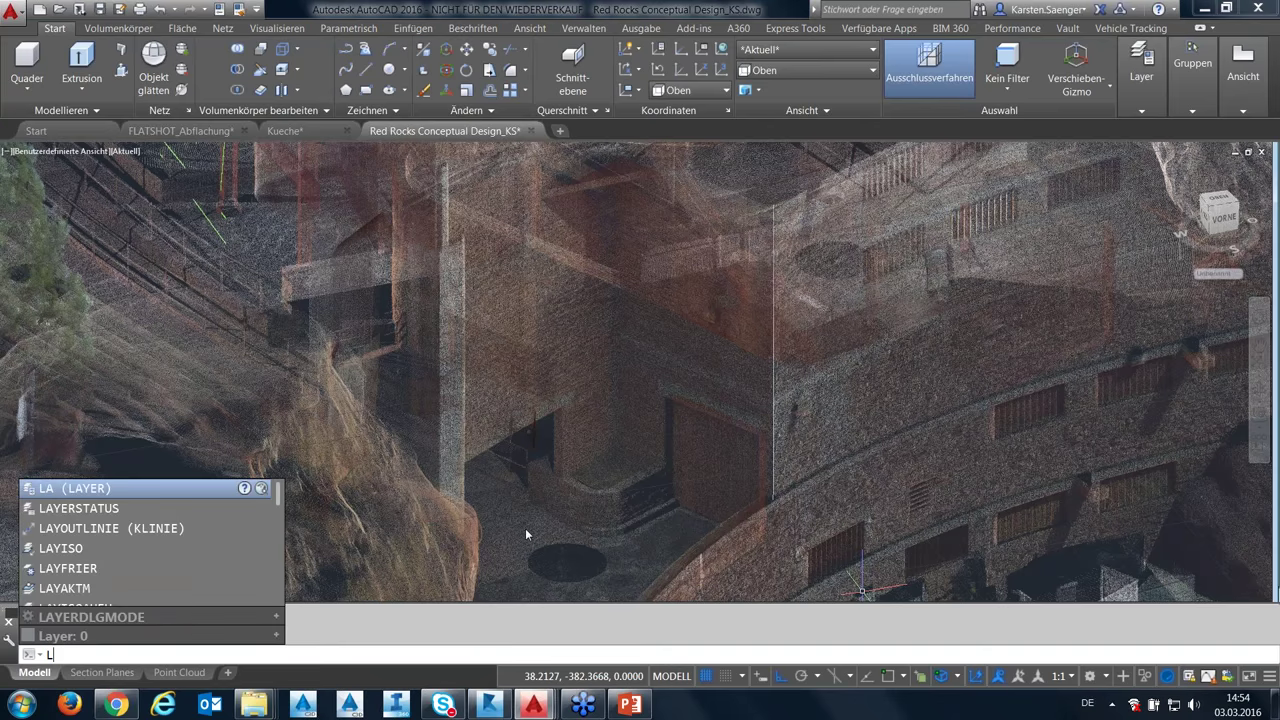
Draw a short vertical line upward from the inner point-cloud corner of the building.
{"action": "key", "text": "Return"}
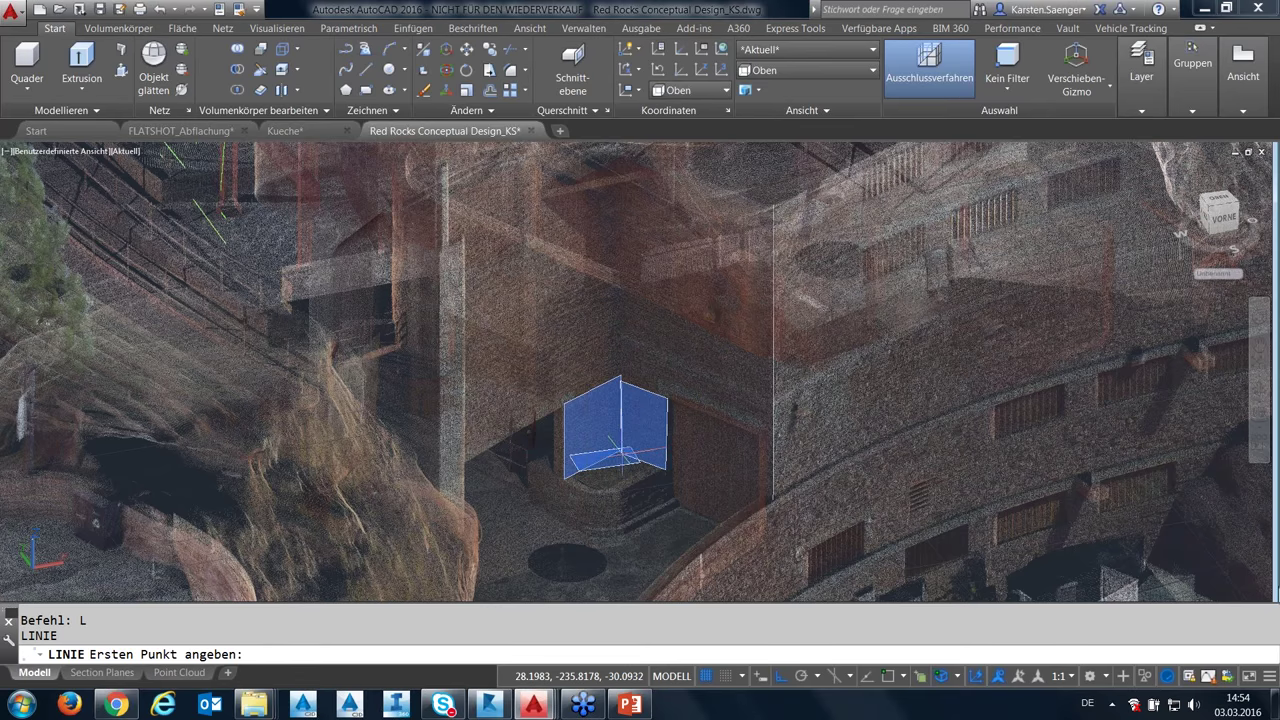
{"action": "left_click", "coordinate": [621, 450]}
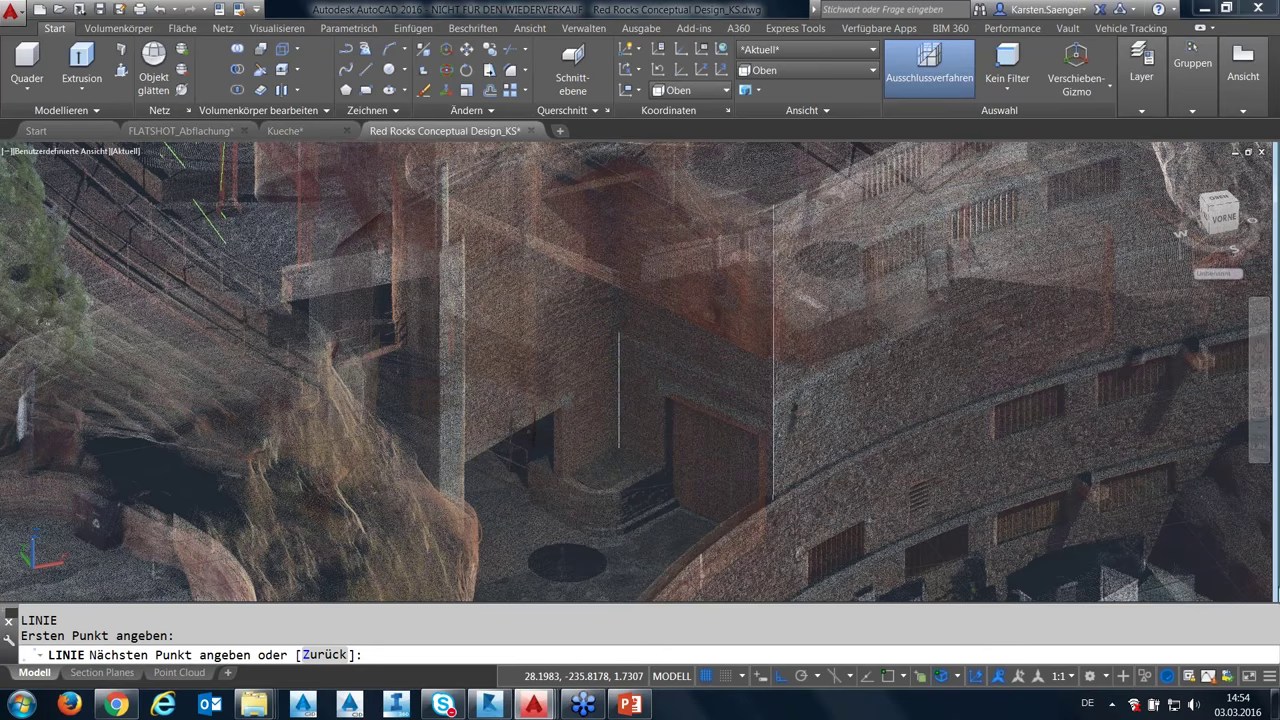
{"action": "left_click", "coordinate": [773, 205]}
{"action": "key", "text": "Return"}
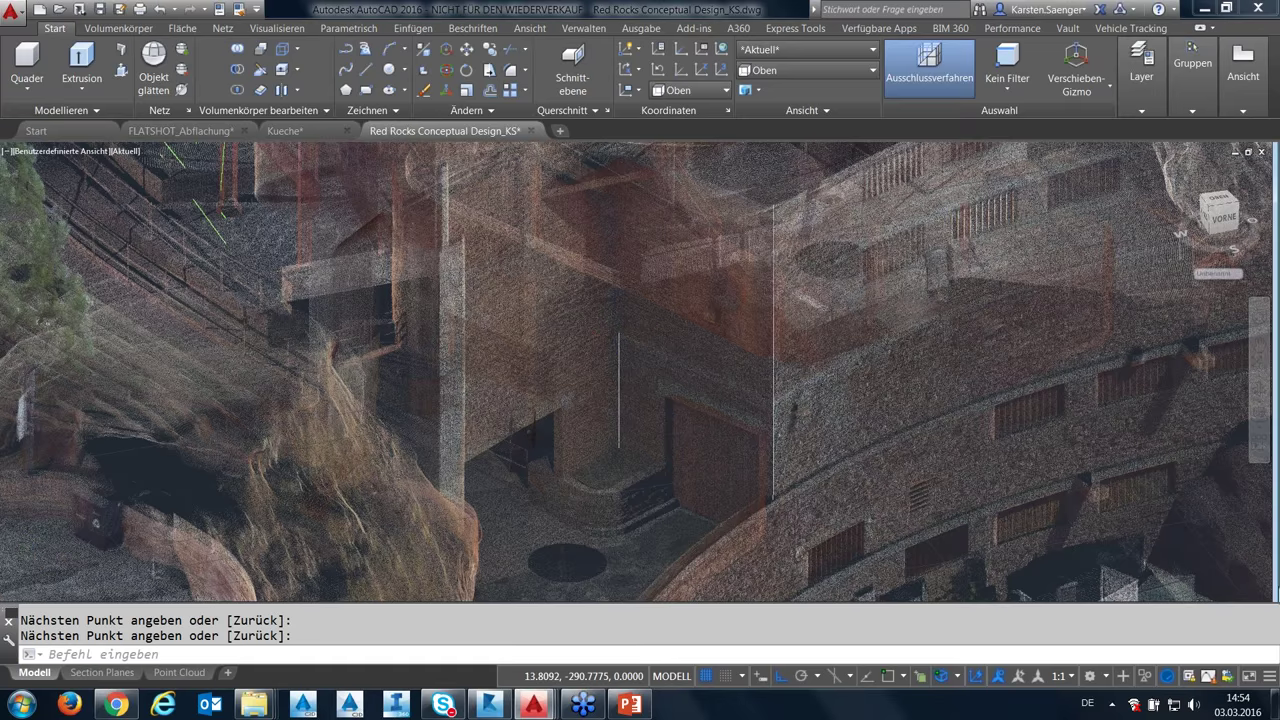
Zoom out and enable the 'Nächstliegend zur Mittellinie des Zylinders auf Punktwolke' snap.
{"action": "scroll", "coordinate": [613, 462], "scroll_direction": "up", "scroll_amount": 2}
{"action": "scroll", "coordinate": [613, 462], "scroll_direction": "up", "scroll_amount": 1}
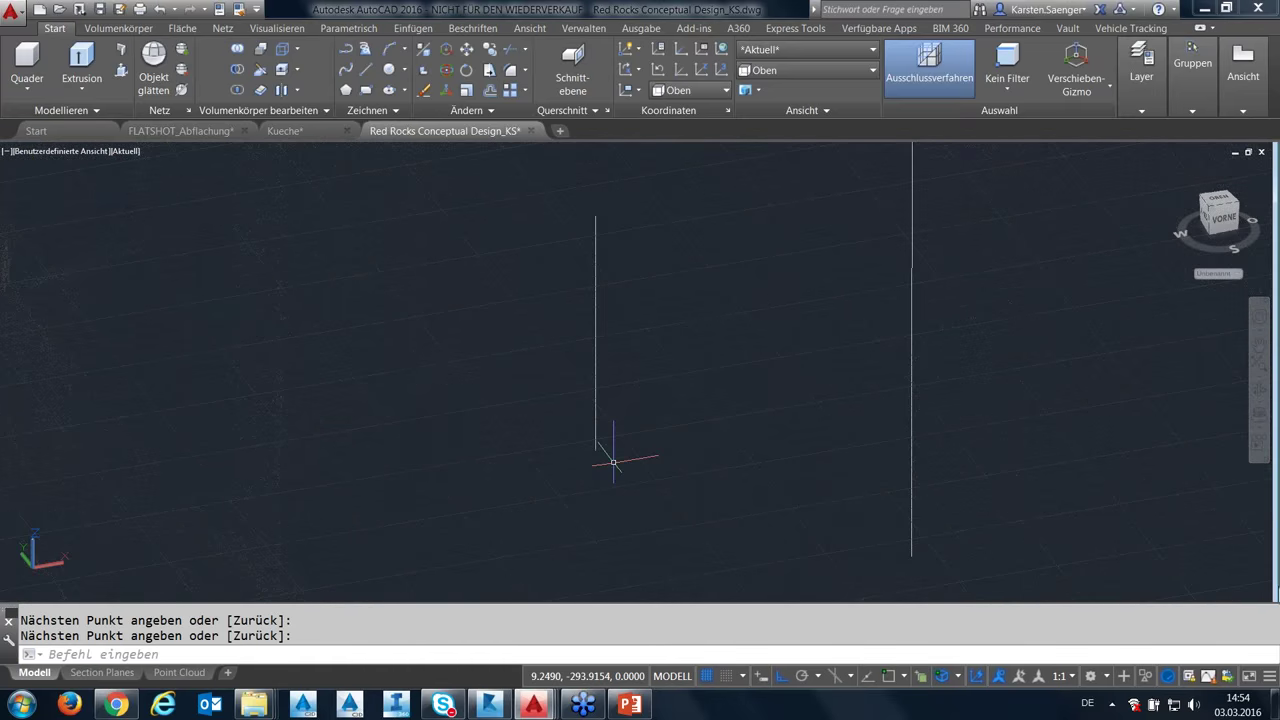
{"action": "scroll", "coordinate": [613, 462], "scroll_direction": "down", "scroll_amount": 1}
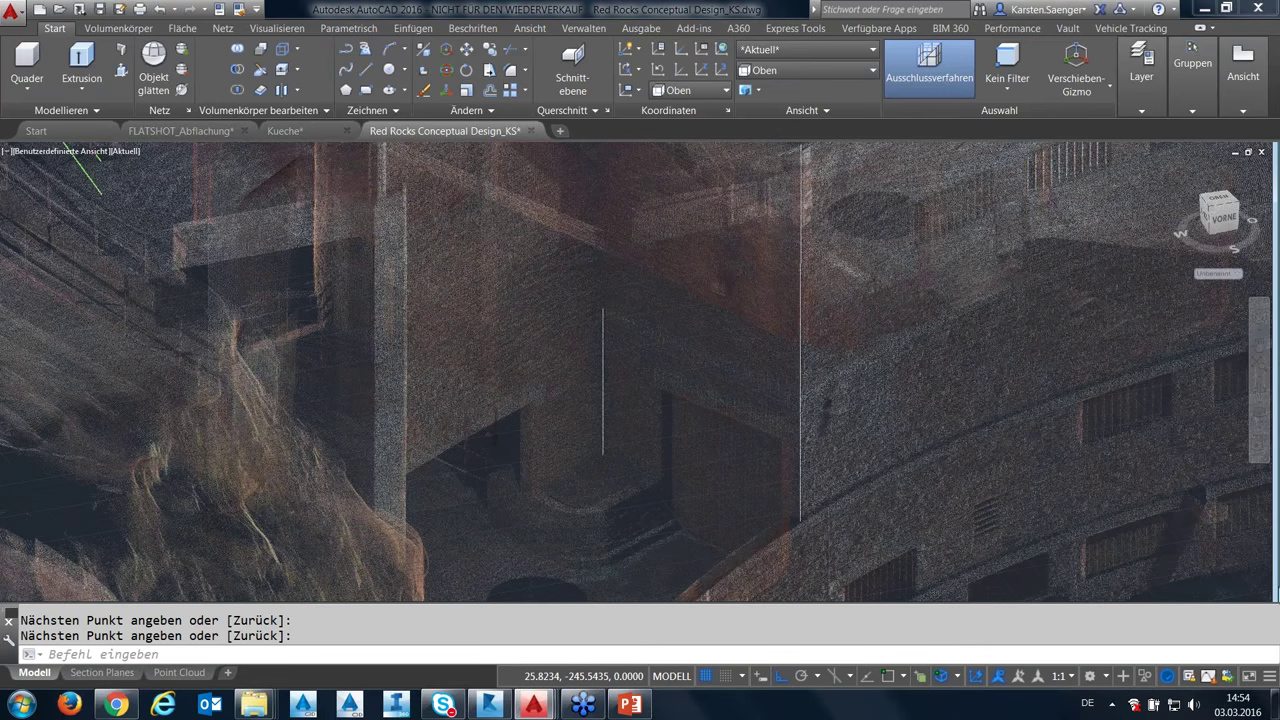
{"action": "scroll", "coordinate": [603, 335], "scroll_direction": "down", "scroll_amount": 2}
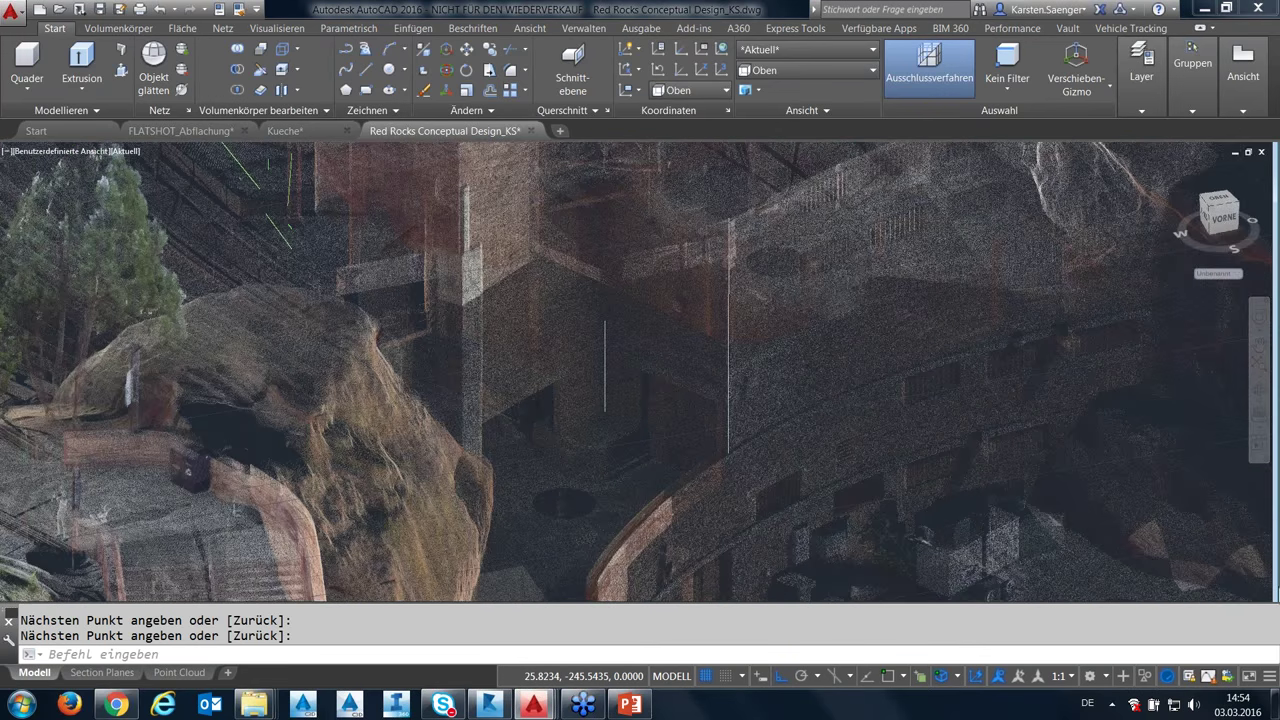
{"action": "scroll", "coordinate": [608, 340], "scroll_direction": "down", "scroll_amount": 2}
{"action": "right_click", "coordinate": [764, 575], "text": "shift"}
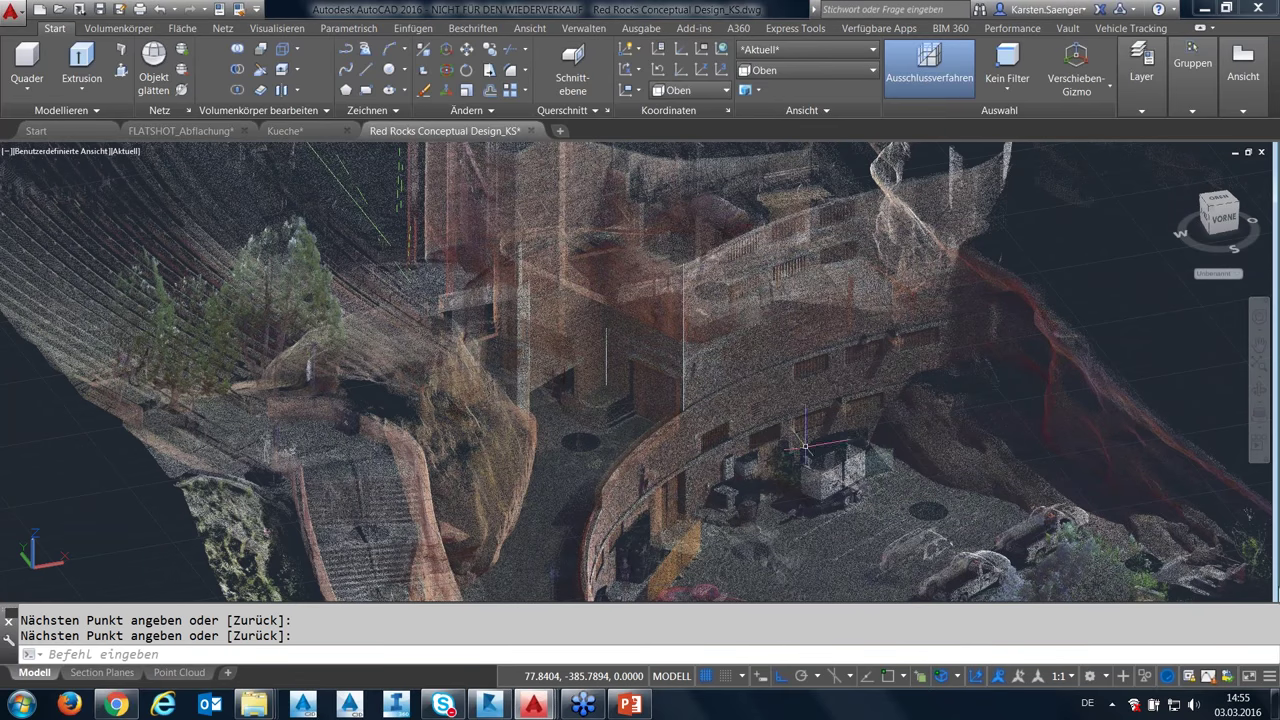
Draw a vertical line straight down from the curved wall's cylinder-centreline snap point.
{"action": "type", "text": "1"}
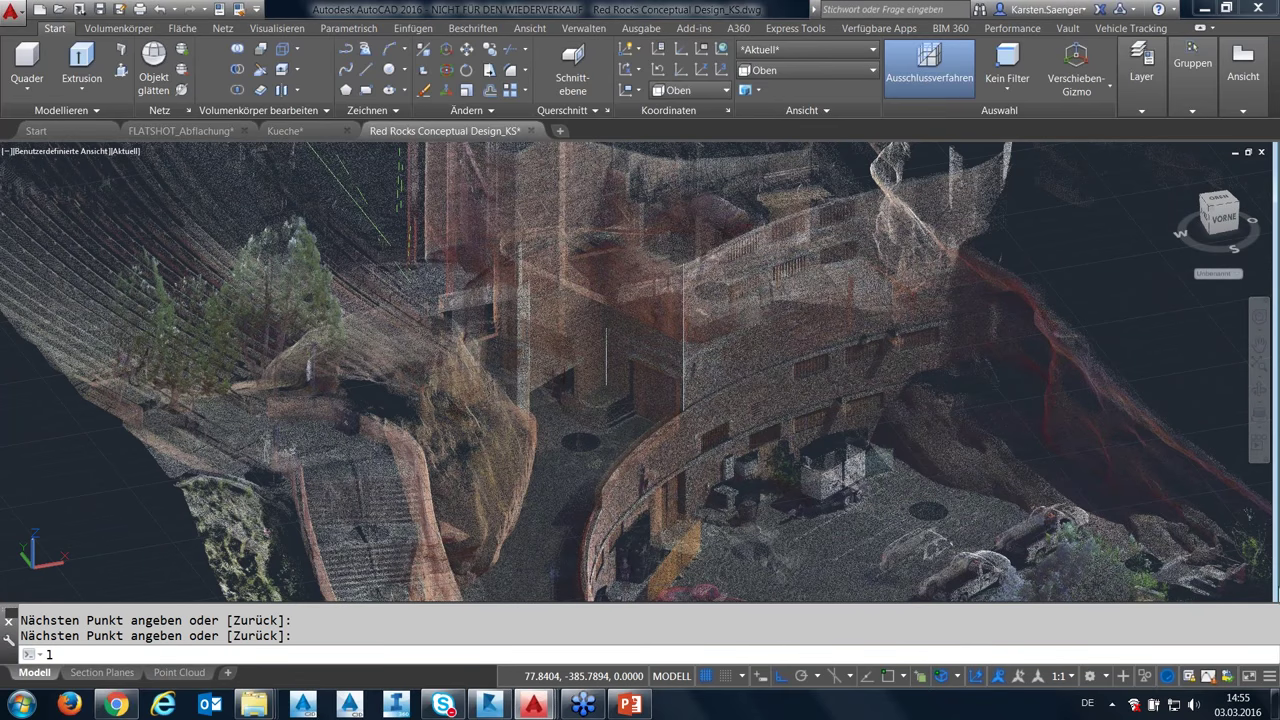
{"action": "key", "text": "Return"}
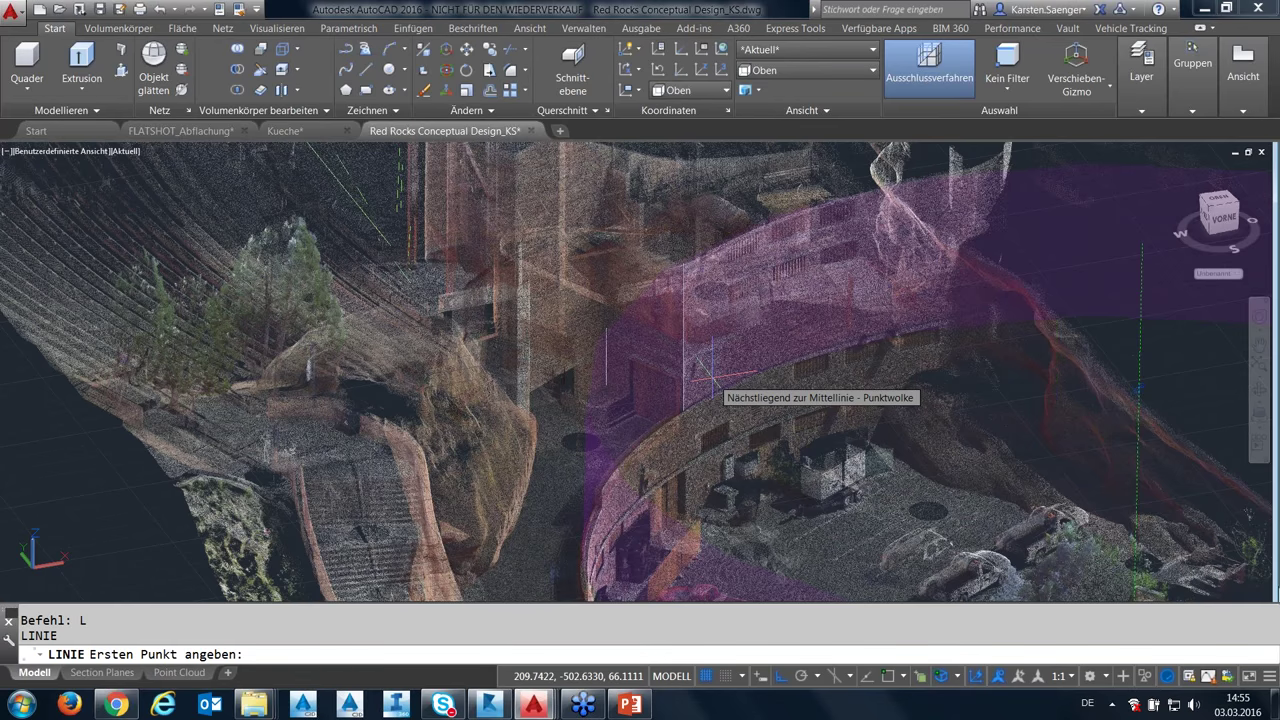
{"action": "left_click", "coordinate": [710, 376]}
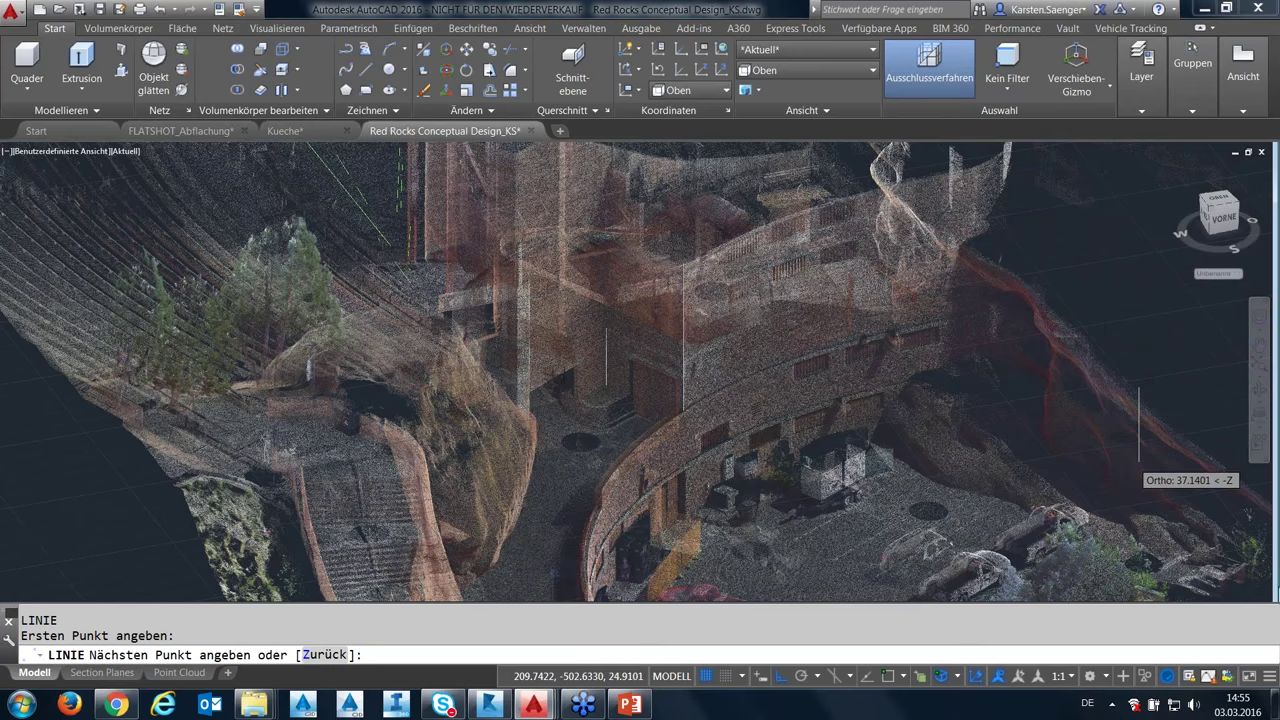
{"action": "scroll", "coordinate": [1138, 460], "scroll_direction": "down", "scroll_amount": 2}
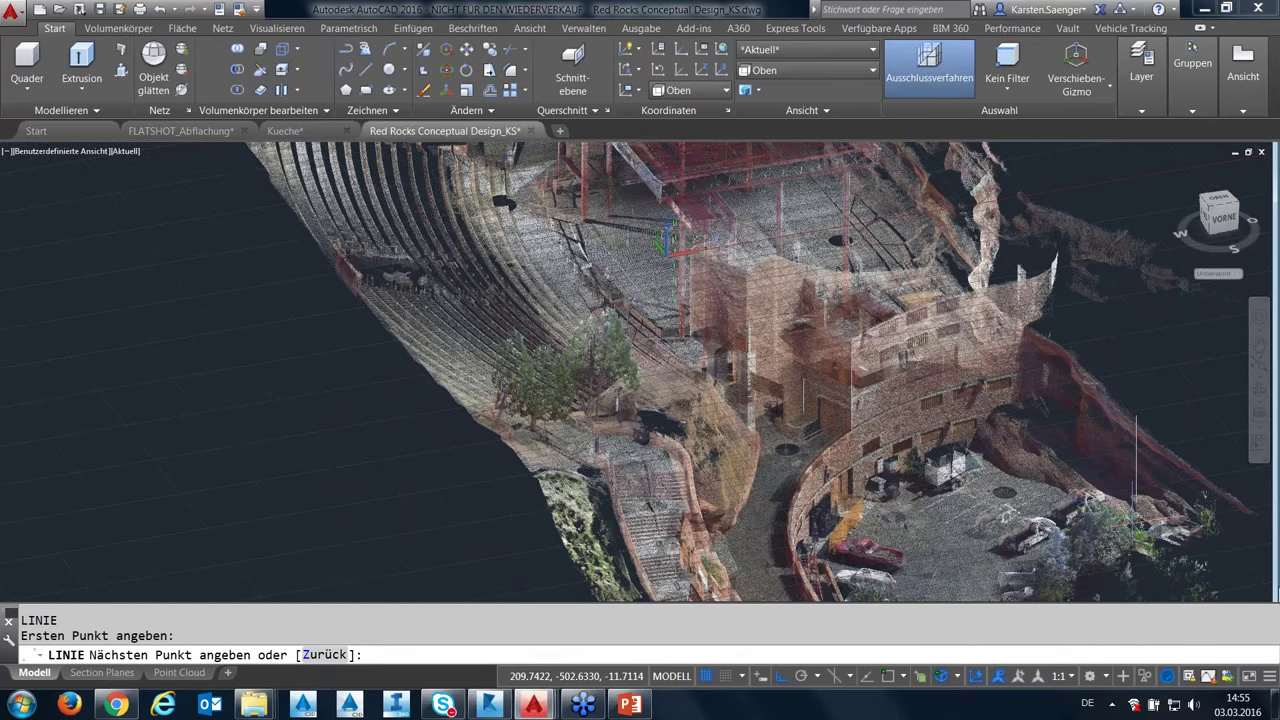
{"action": "left_click", "coordinate": [1136, 505]}
{"action": "key", "text": "Return"}
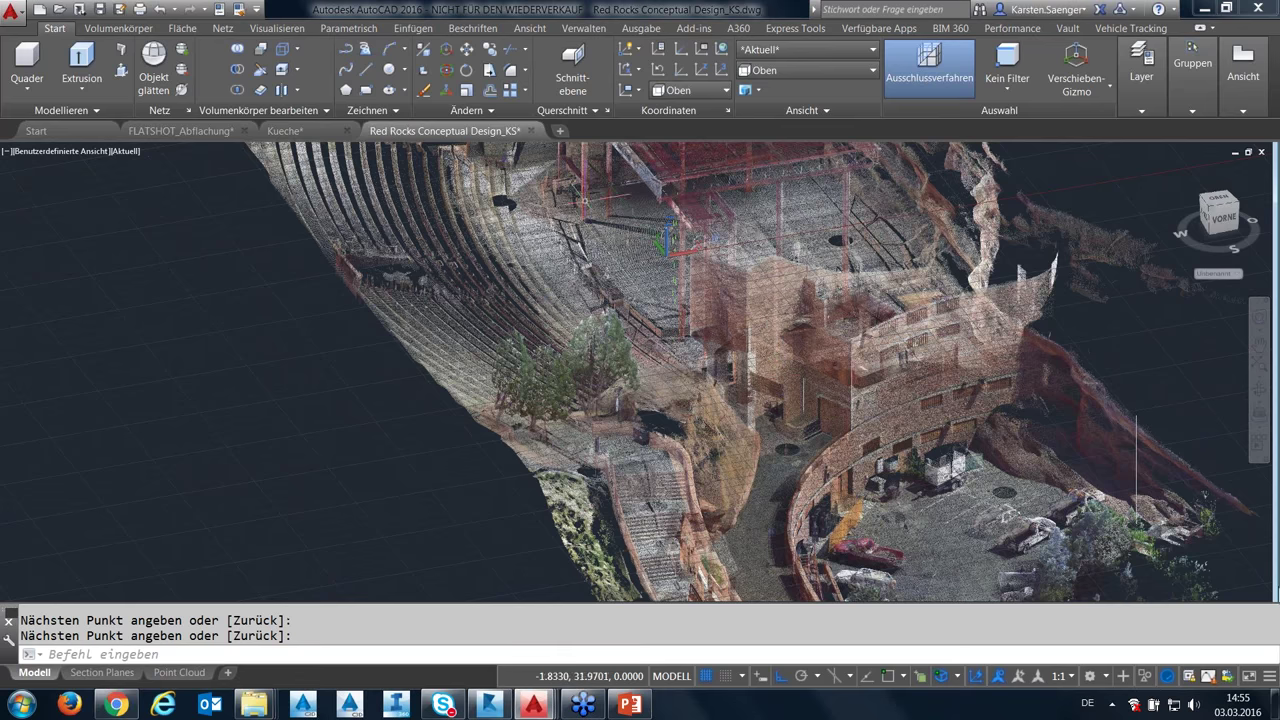
{"action": "key", "text": "Escape"}
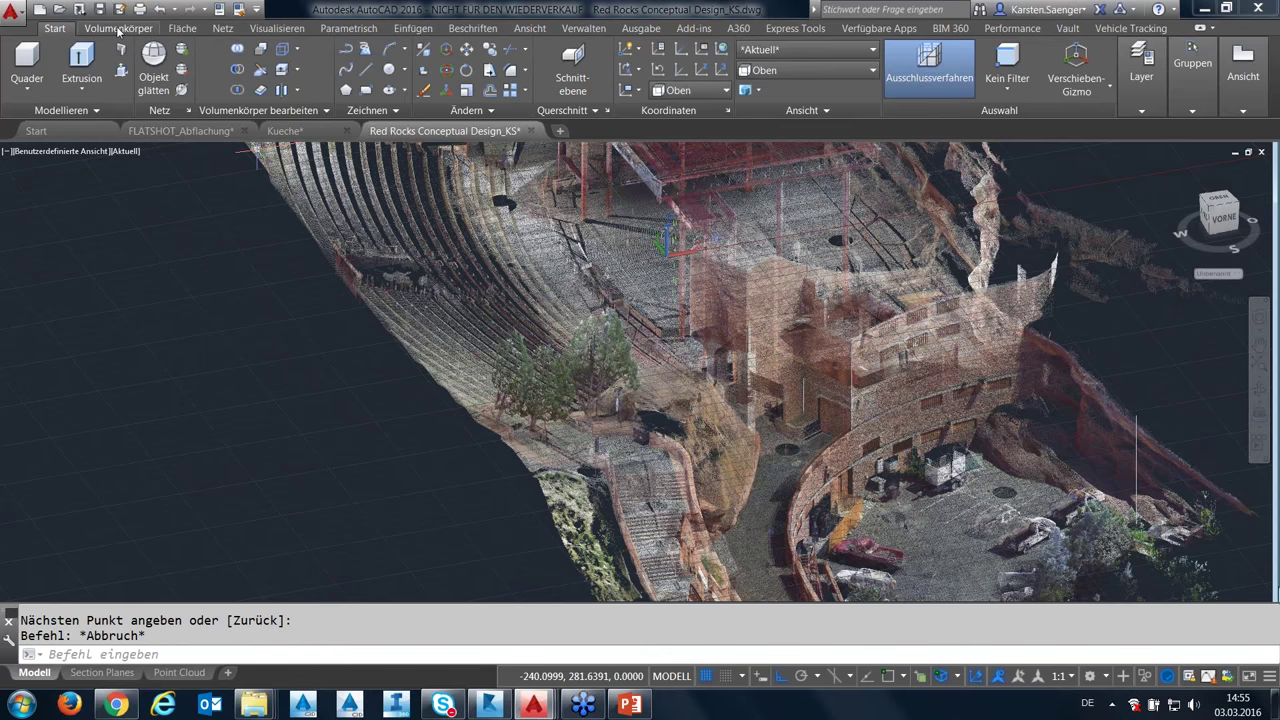
Revolve the vertical line around the other vertical line, direction reversed, to form the curved wall surface.
{"action": "left_click", "coordinate": [118, 30]}
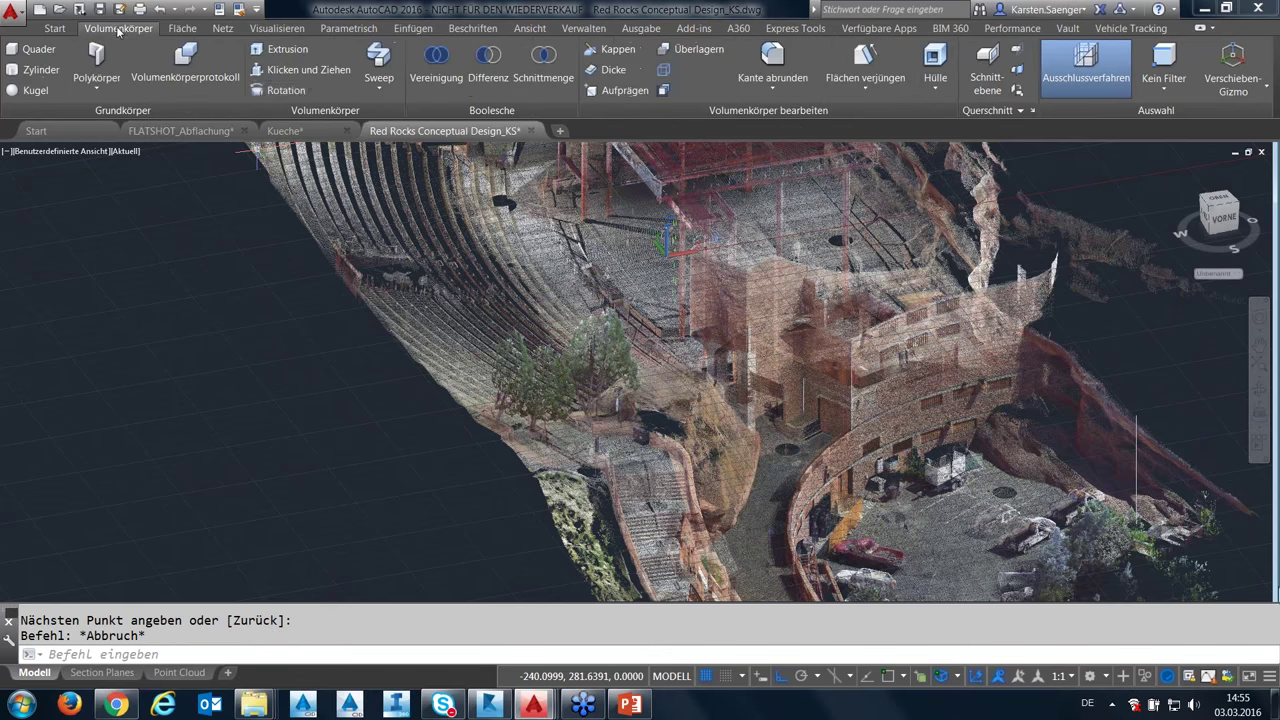
{"action": "left_click", "coordinate": [285, 90]}
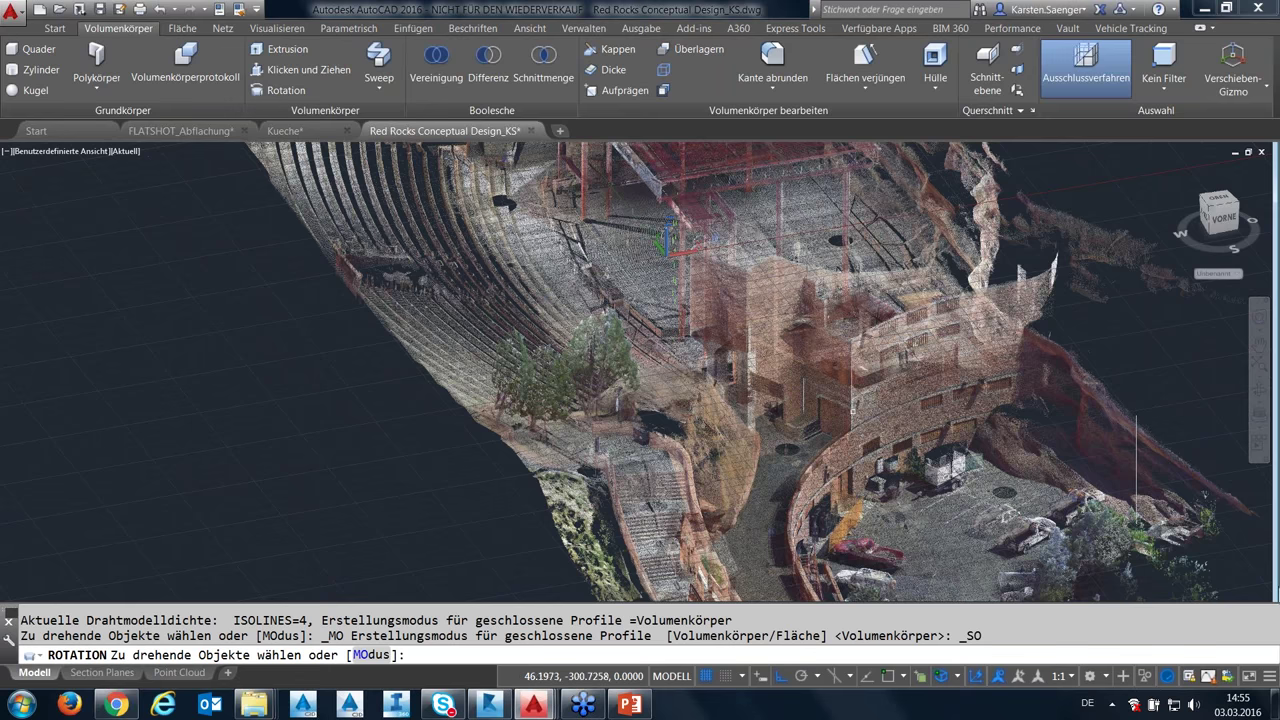
{"action": "left_click", "coordinate": [852, 409]}
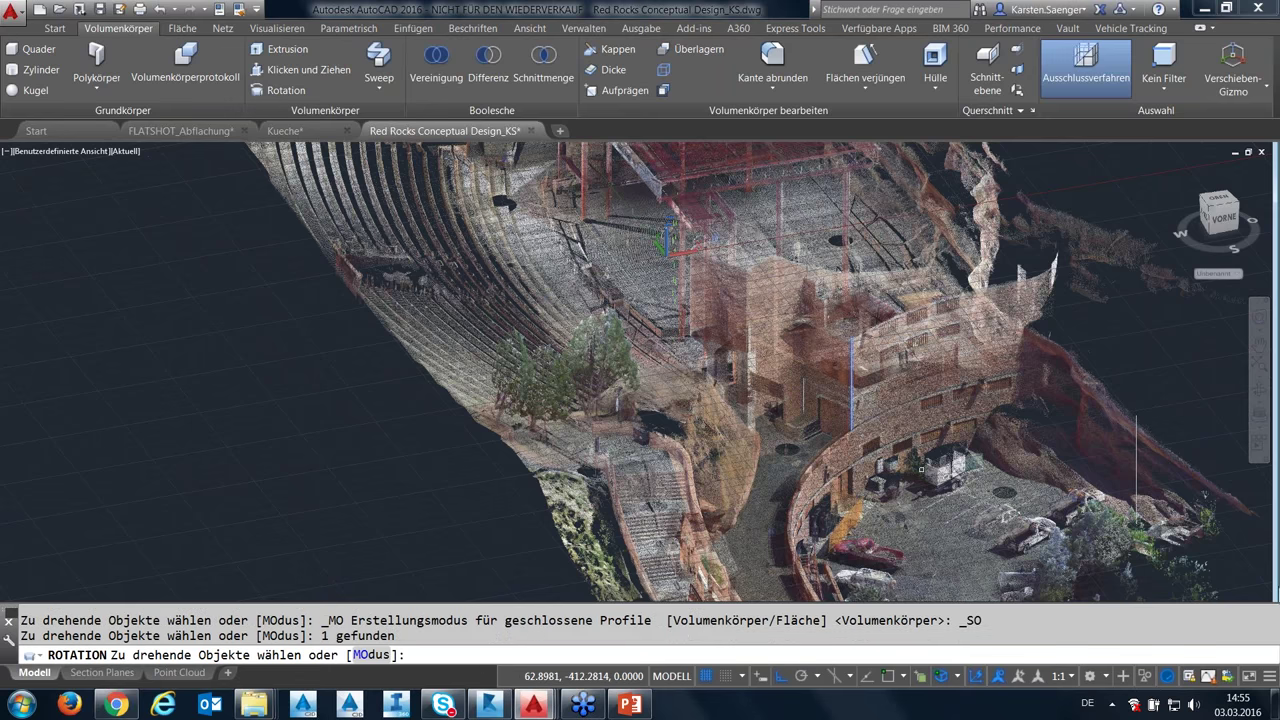
{"action": "key", "text": "Return"}
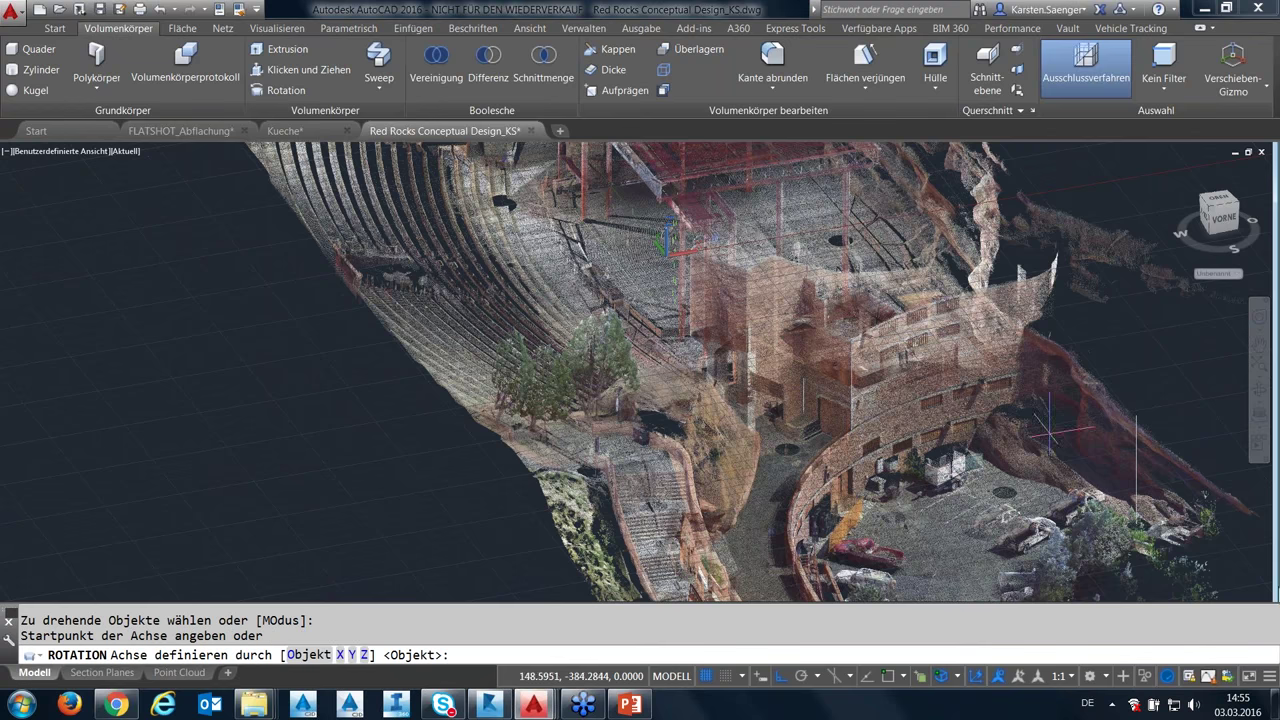
{"action": "left_click", "coordinate": [309, 655]}
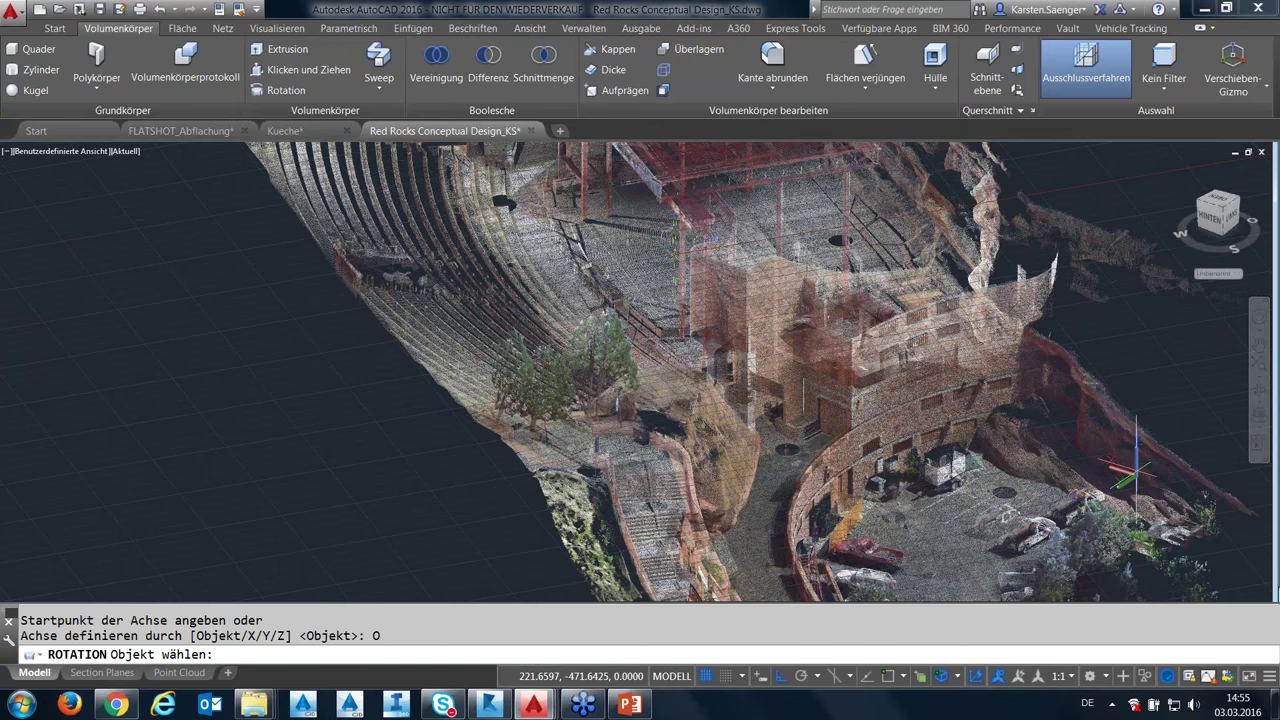
{"action": "left_click", "coordinate": [1136, 455]}
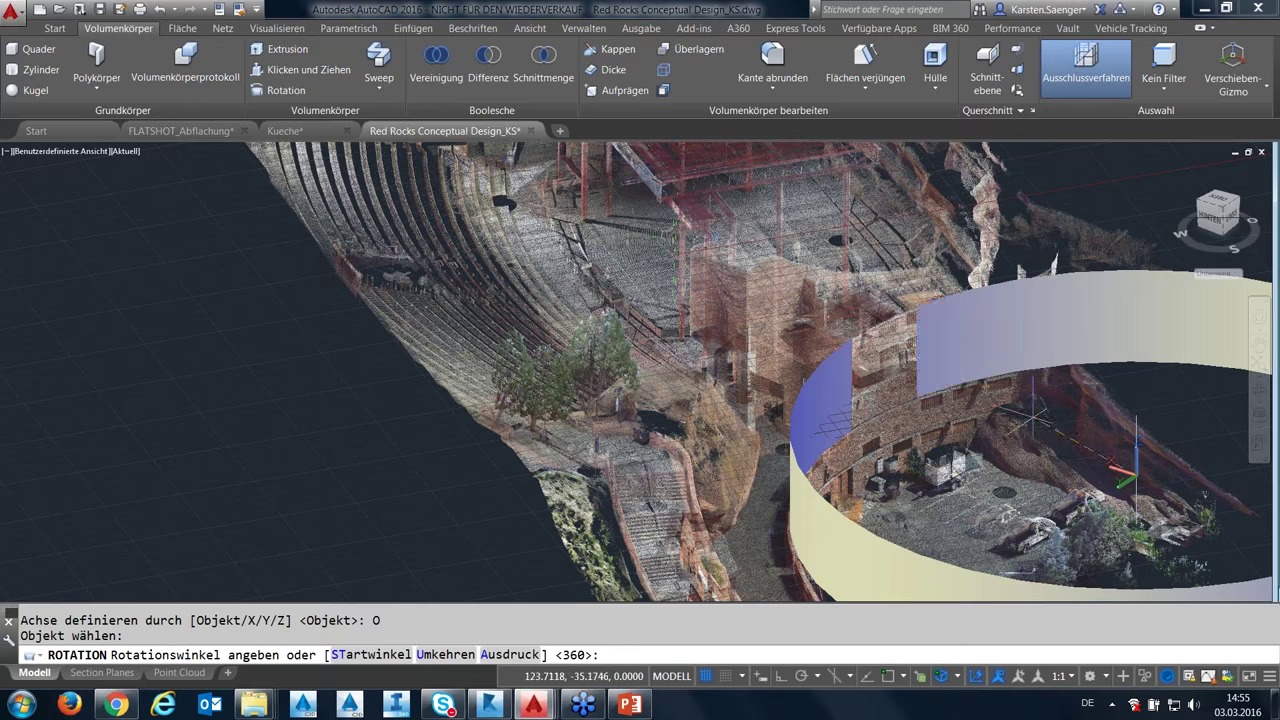
{"action": "mouse_move", "coordinate": [1068, 425]}
{"action": "middle_mouse_down", "text": "shift"}
{"action": "mouse_move", "coordinate": [990, 452]}
{"action": "mouse_move", "coordinate": [687, 406]}
{"action": "middle_mouse_up", "text": "shift"}
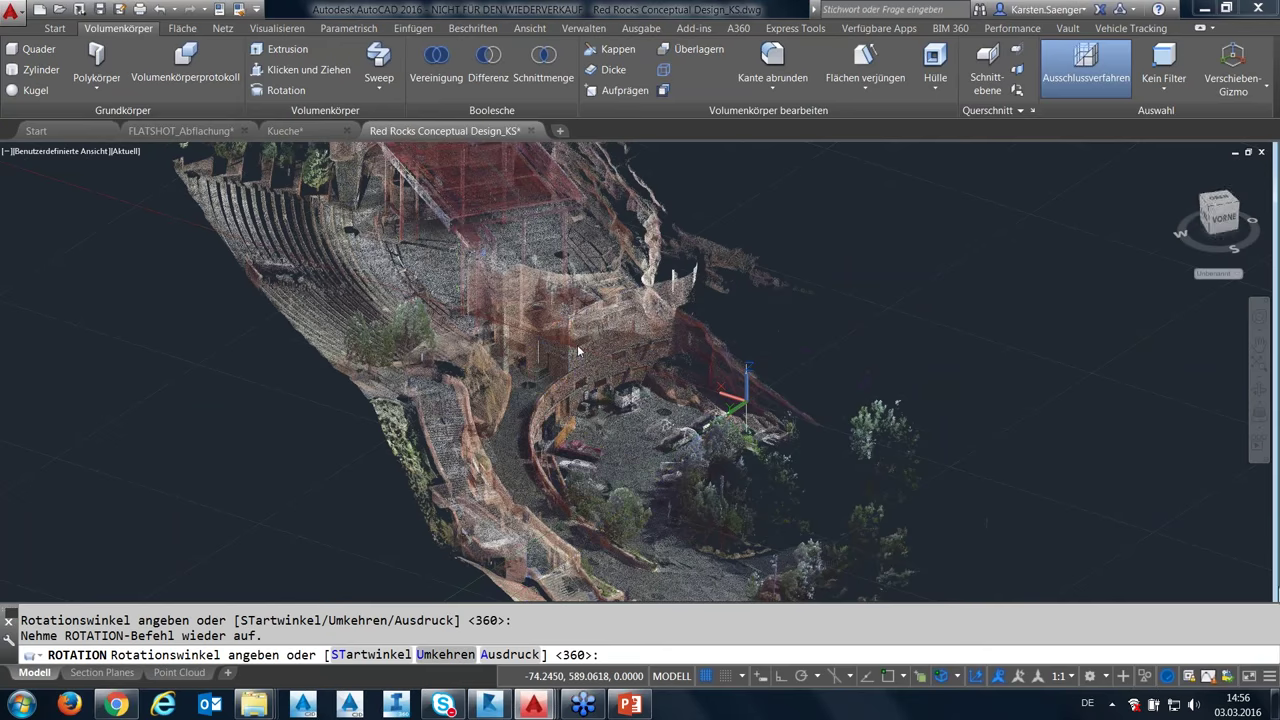
{"action": "left_click", "coordinate": [443, 654]}
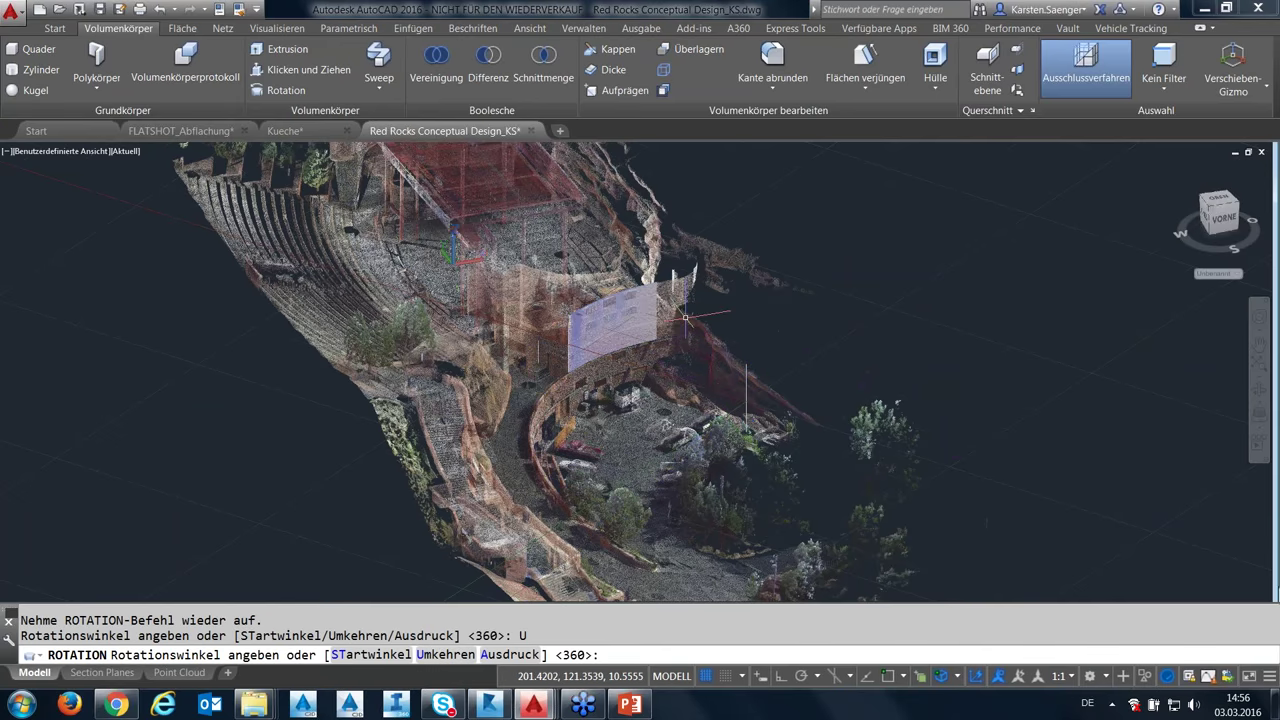
{"action": "left_click", "coordinate": [688, 318]}
{"action": "middle_click_drag", "start_coordinate": [666, 328], "coordinate": [663, 332], "text": "shift"}
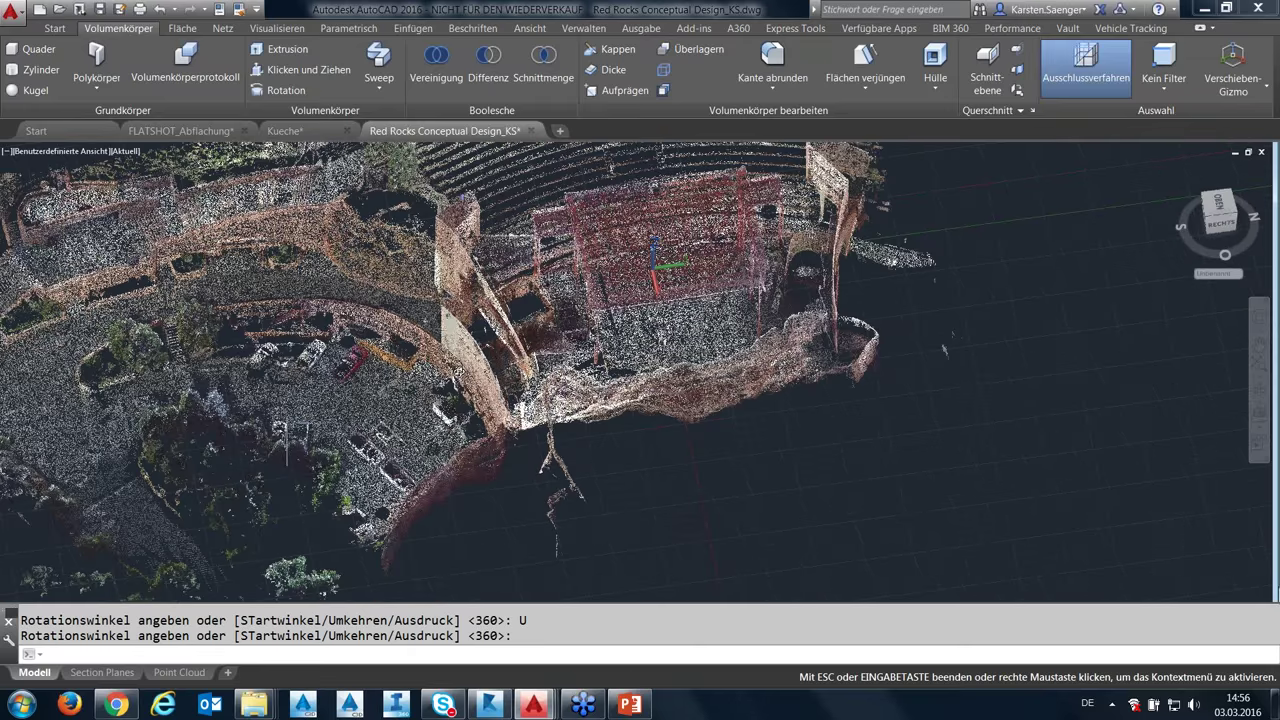
Zoom, orbit and pan to compare the blue surface with the wall, then bring up PowerPoint's Agenda slide.
{"action": "key", "text": "Return"}
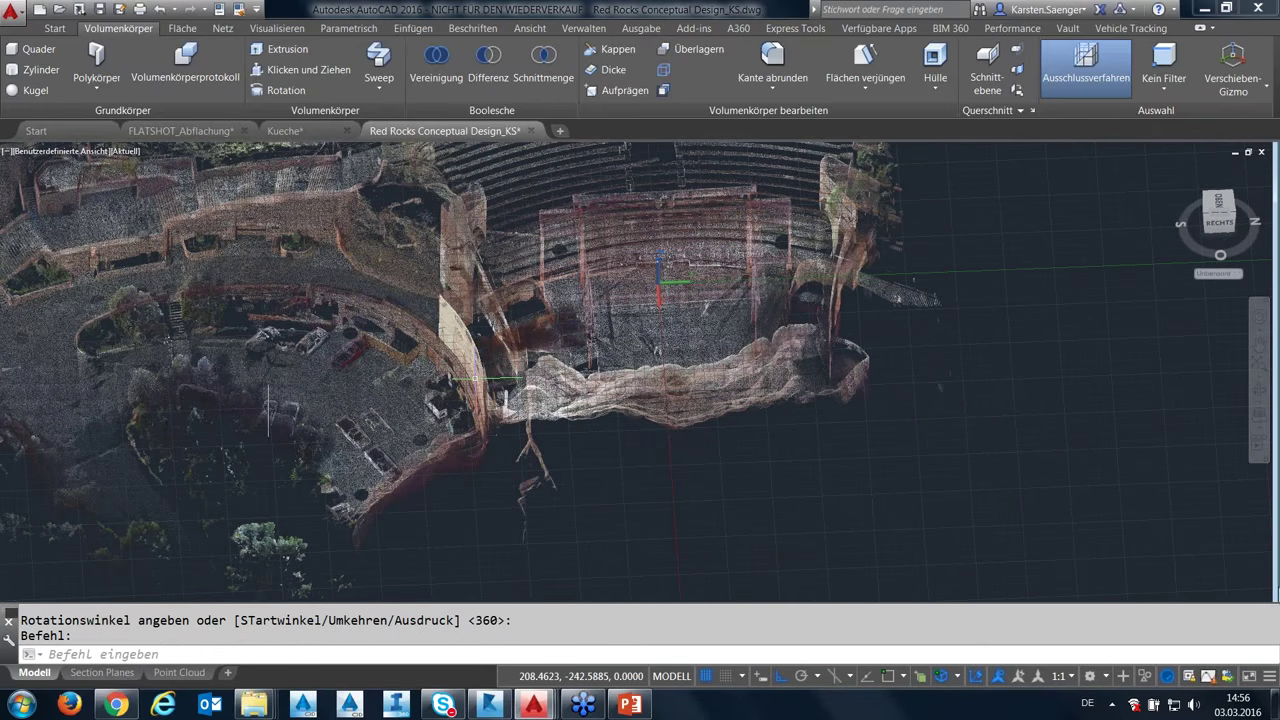
{"action": "scroll", "coordinate": [505, 382], "scroll_direction": "up", "scroll_amount": 2}
{"action": "scroll", "coordinate": [500, 380], "scroll_direction": "up", "scroll_amount": 2}
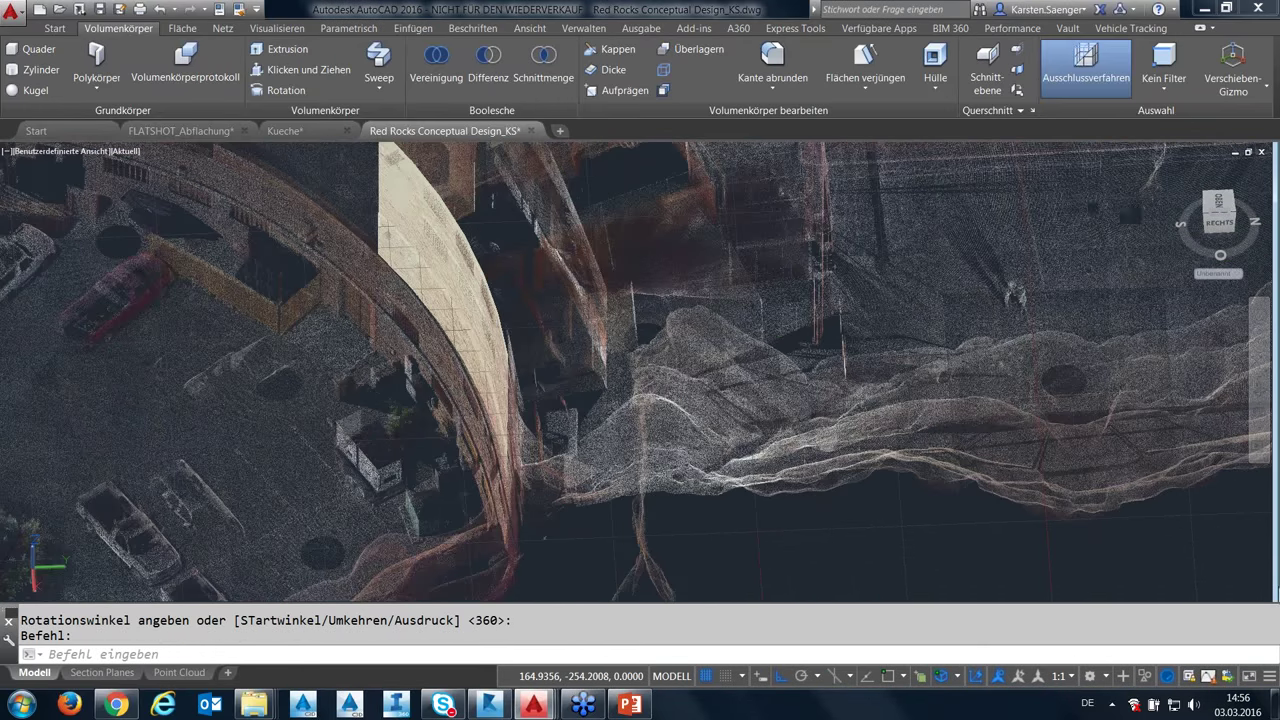
{"action": "middle_click_drag", "start_coordinate": [505, 380], "coordinate": [729, 471], "text": "shift"}
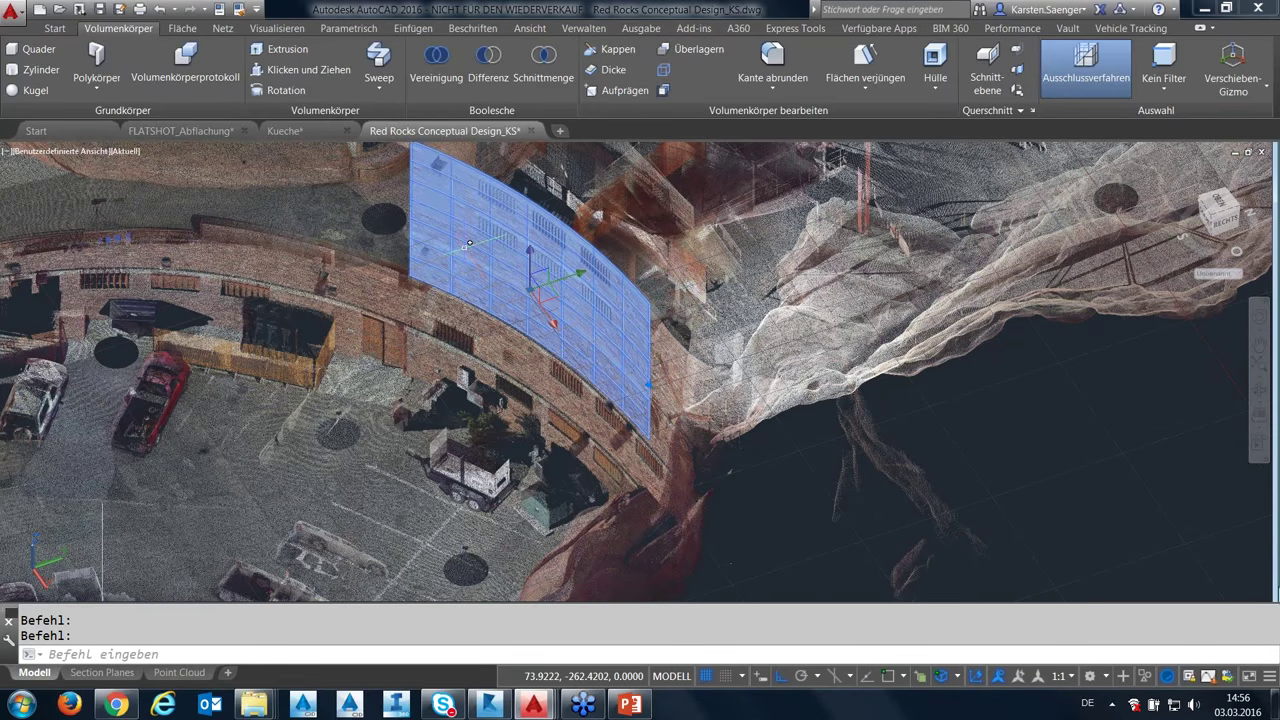
{"action": "middle_click_drag", "start_coordinate": [665, 408], "coordinate": [665, 408]}
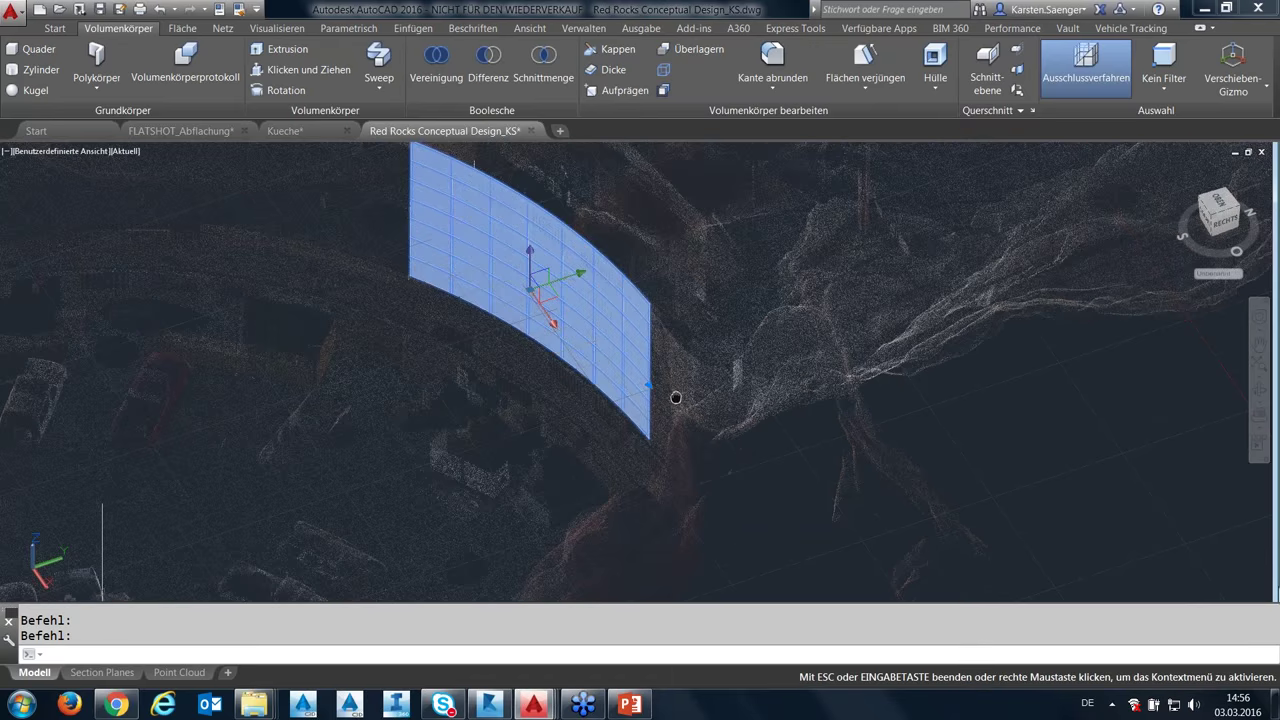
{"action": "middle_click_drag", "start_coordinate": [675, 397], "coordinate": [748, 463], "text": "shift"}
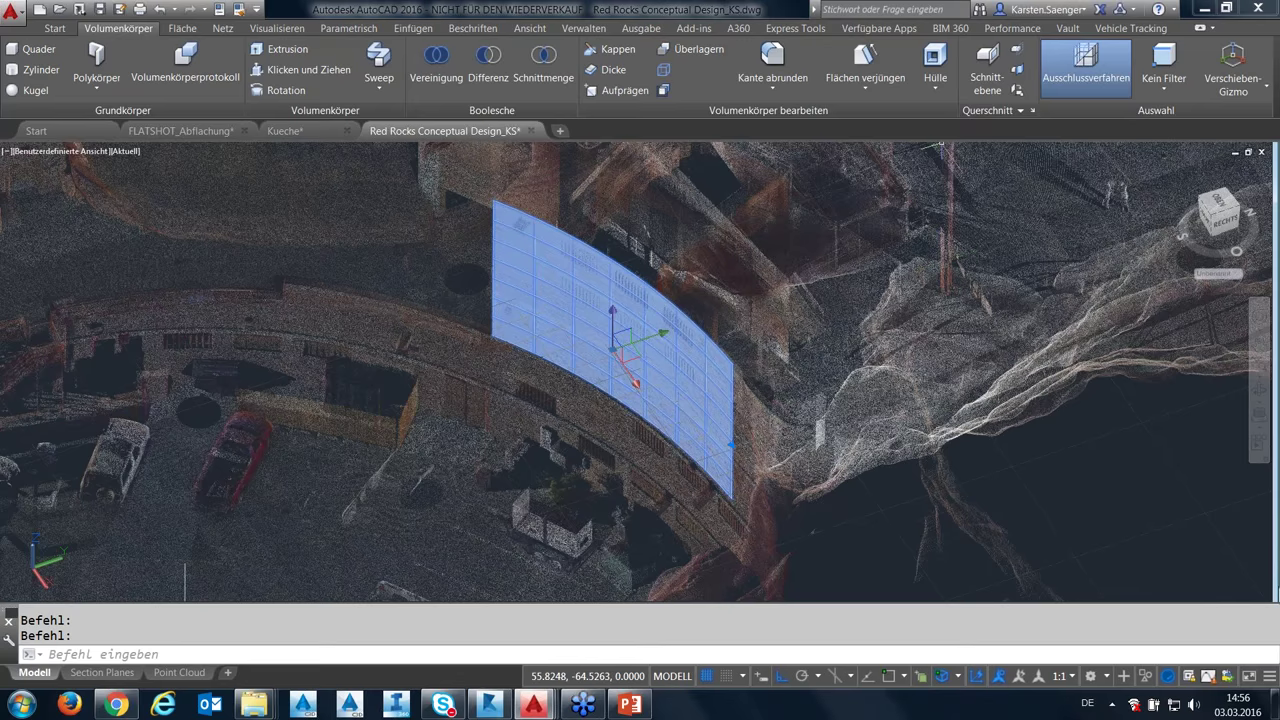
{"action": "left_click", "coordinate": [630, 705]}
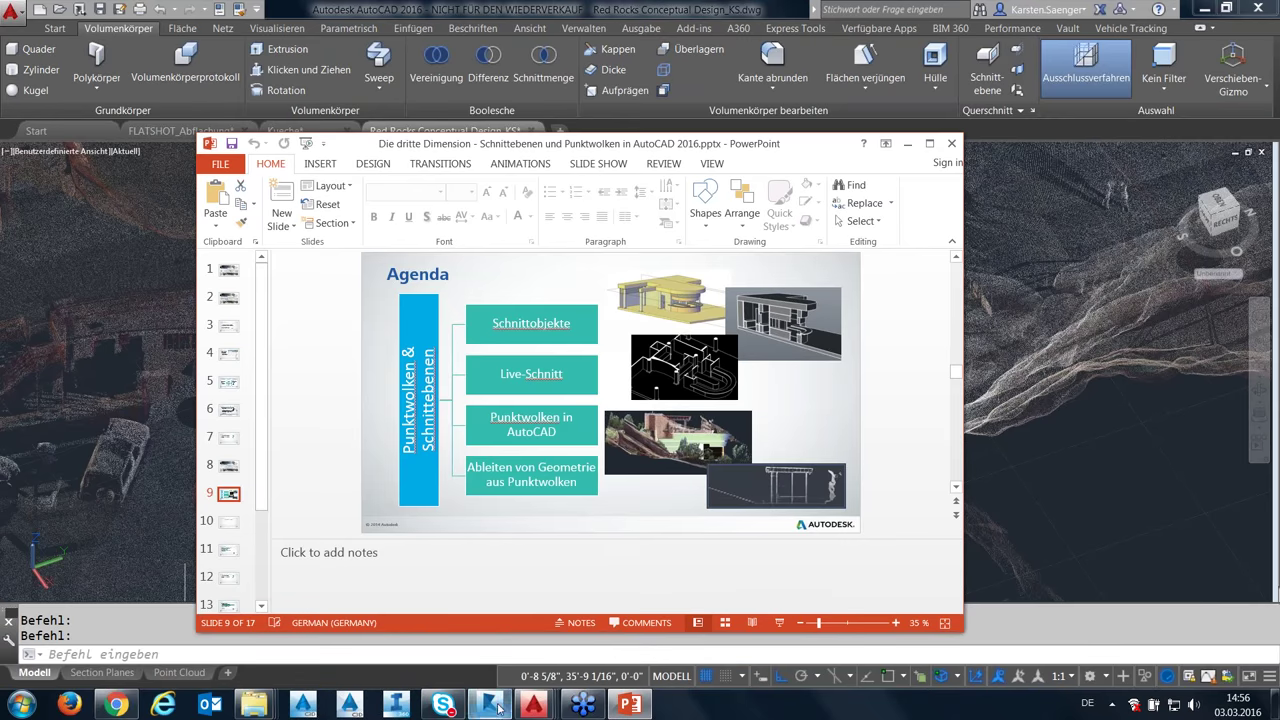
Start the full-screen slide show from the current 'Weitere Quellen' slide in PowerPoint.
{"action": "left_click", "coordinate": [585, 705]}
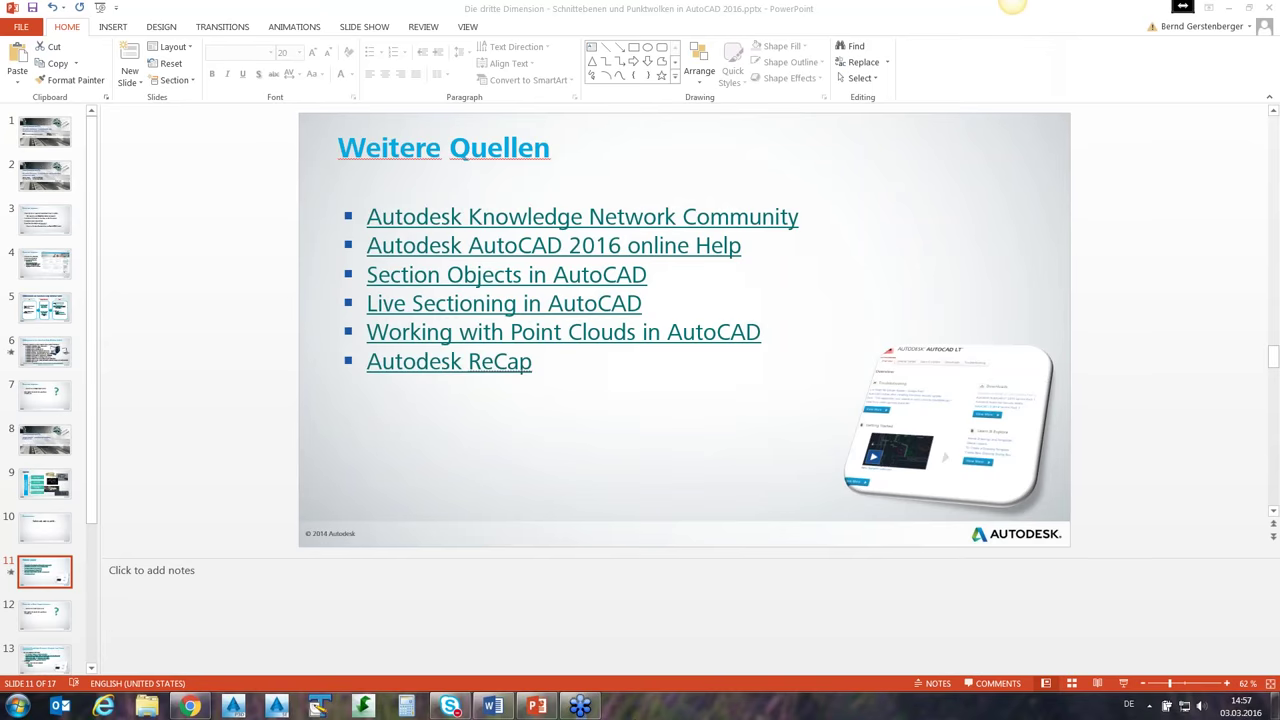
{"action": "left_click", "coordinate": [537, 706]}
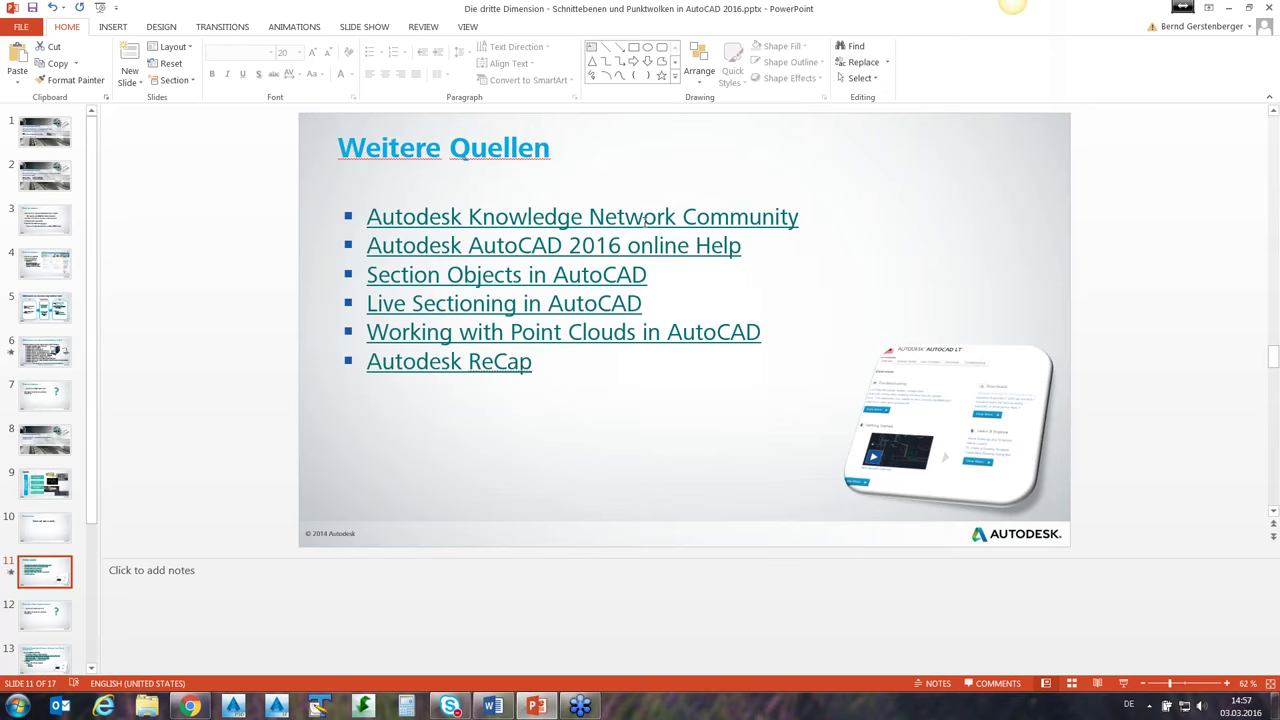
{"action": "left_click", "coordinate": [1122, 683]}
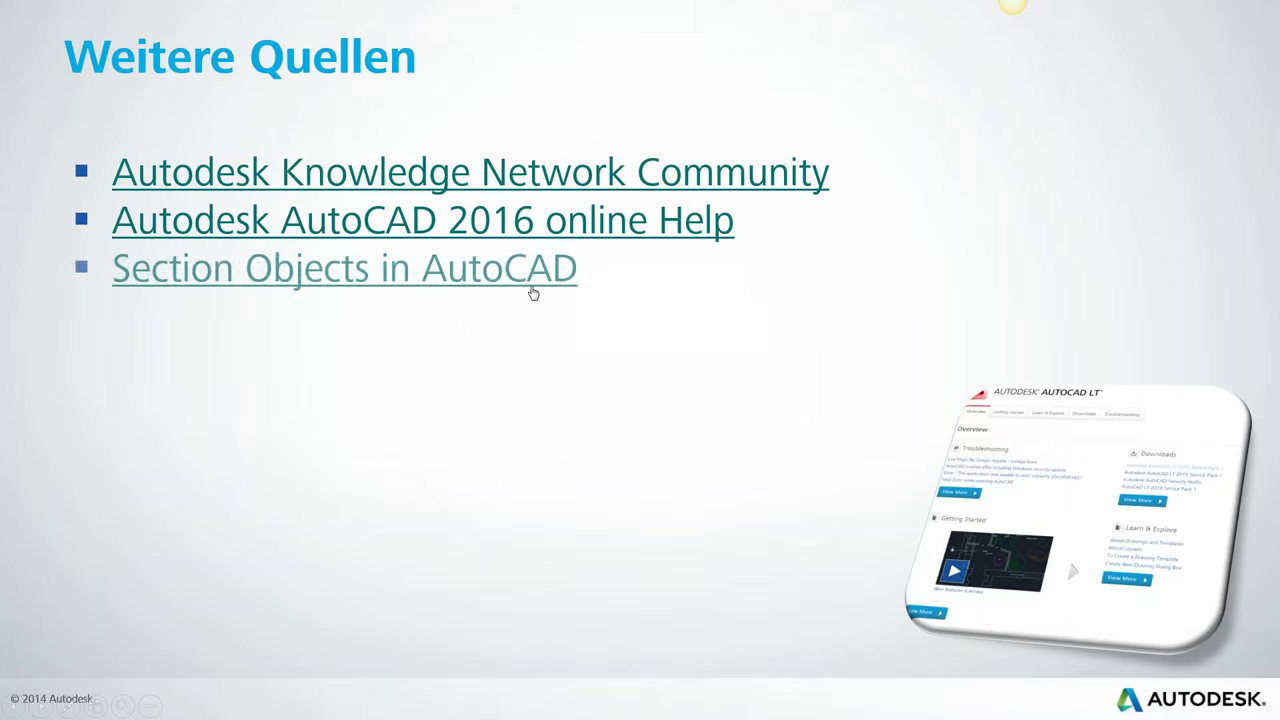
View the Autodesk Knowledge Network Community page in Deutsch, then return to the 'Weitere Quellen' slide.
{"action": "left_click", "coordinate": [580, 174]}
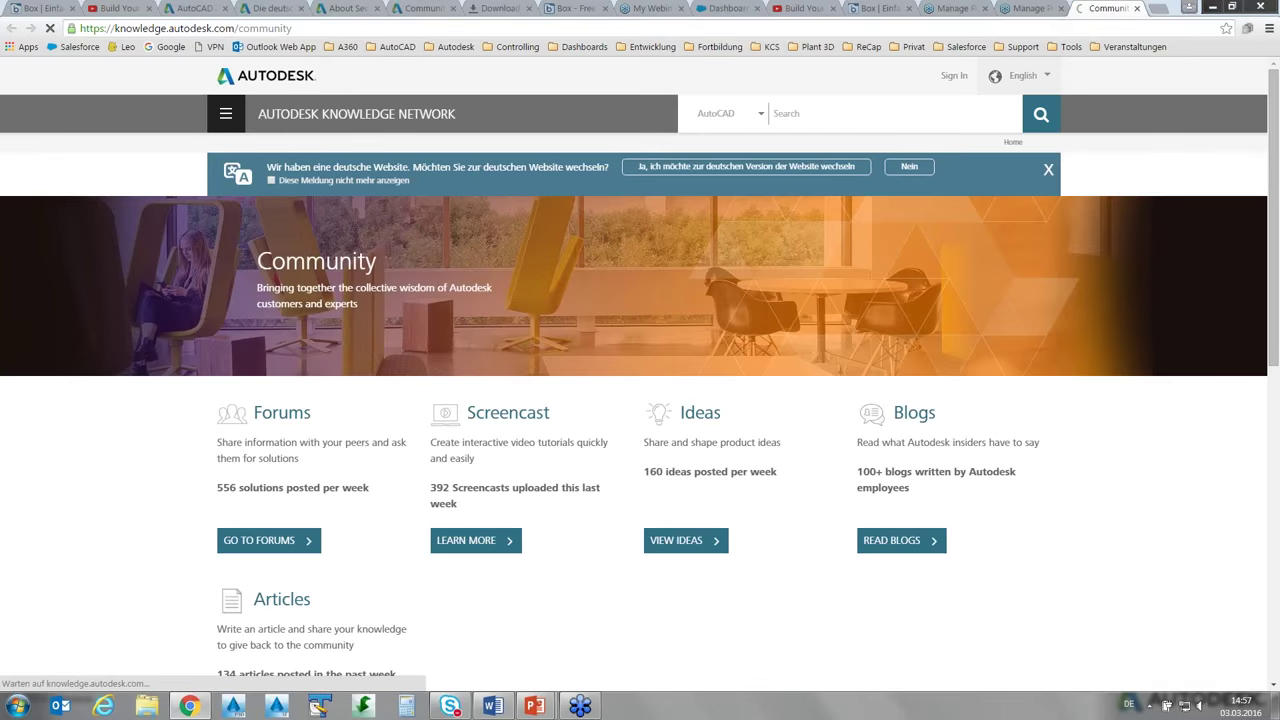
{"action": "left_click", "coordinate": [1048, 78]}
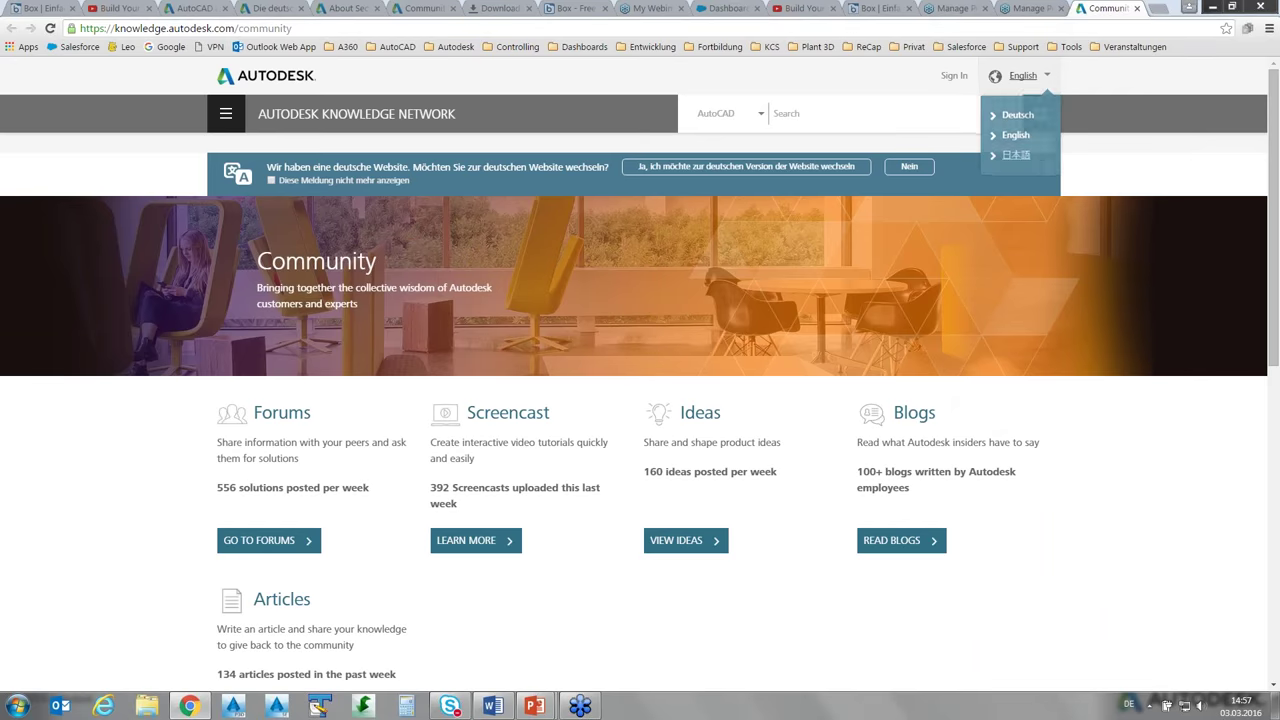
{"action": "left_click", "coordinate": [1016, 116]}
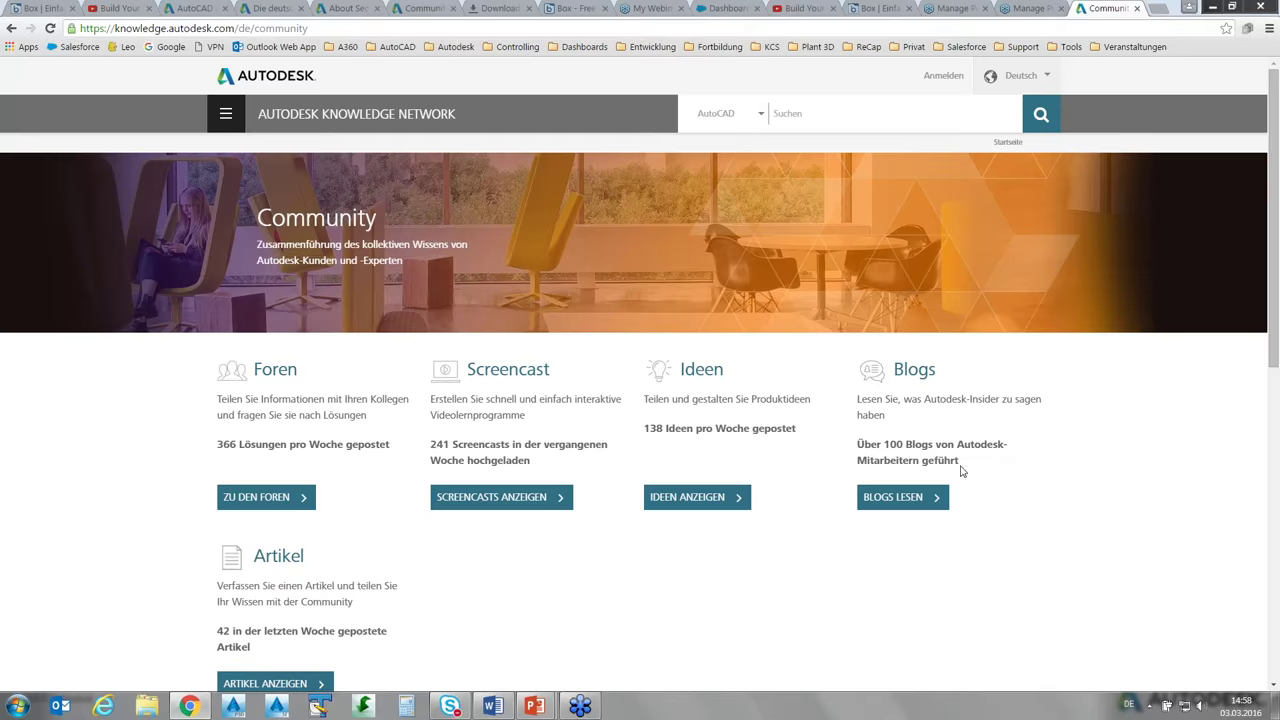
{"action": "scroll", "coordinate": [506, 563], "scroll_direction": "down", "scroll_amount": 1}
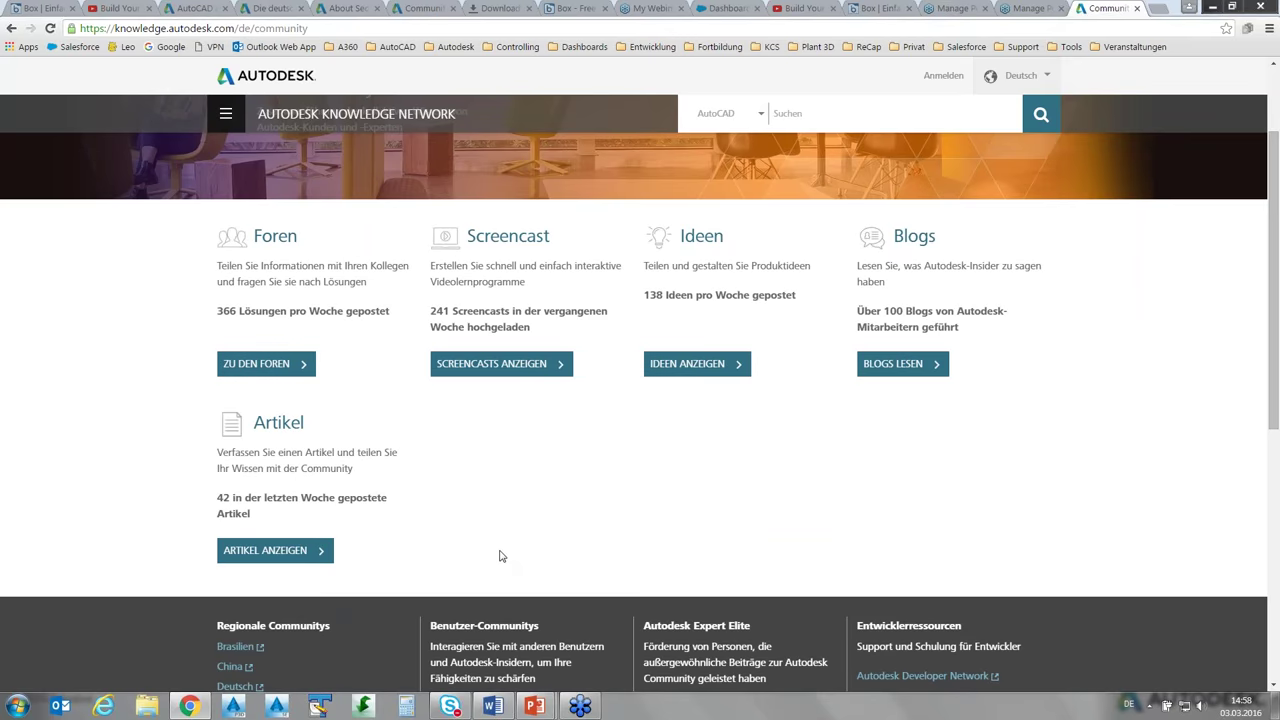
{"action": "key", "text": "alt+Tab"}
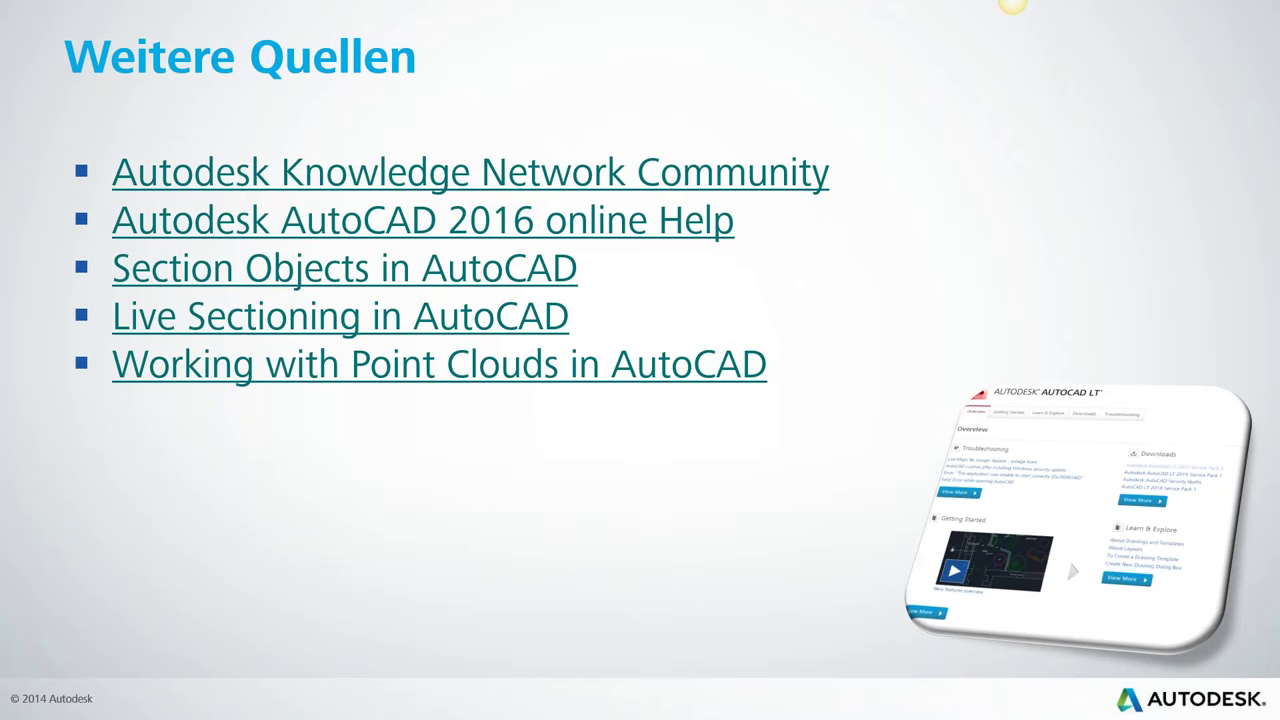
Reveal the Autodesk ReCap link, then advance past 'Kommende Veranstaltungen' to the closing Autodesk logo slide.
{"action": "left_click", "coordinate": [560, 432]}
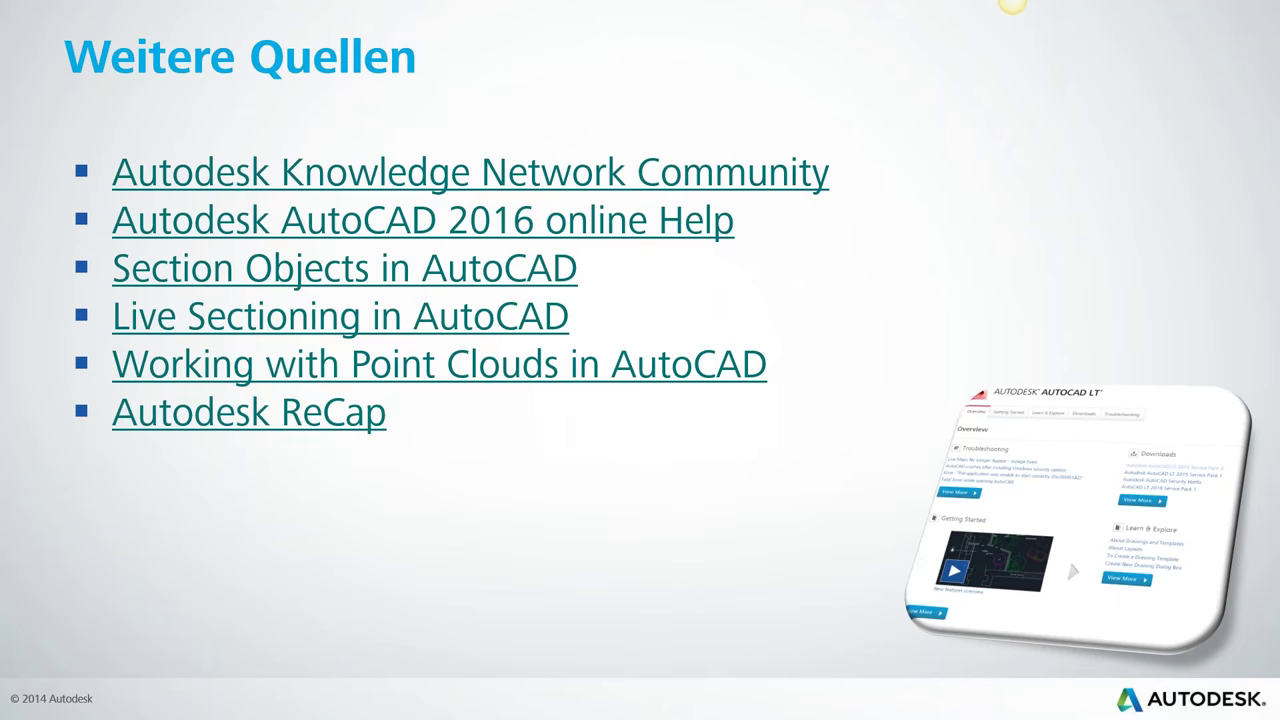
{"action": "key", "text": "Right"}
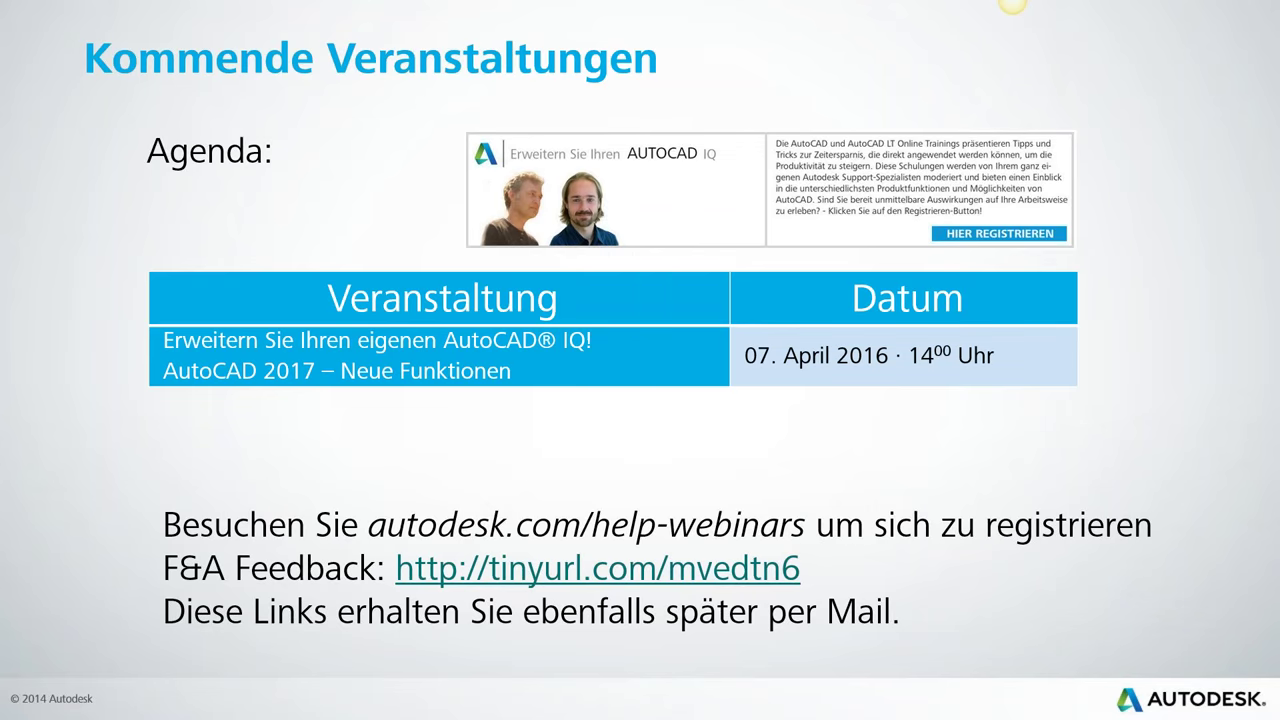
{"action": "key", "text": "Right"}
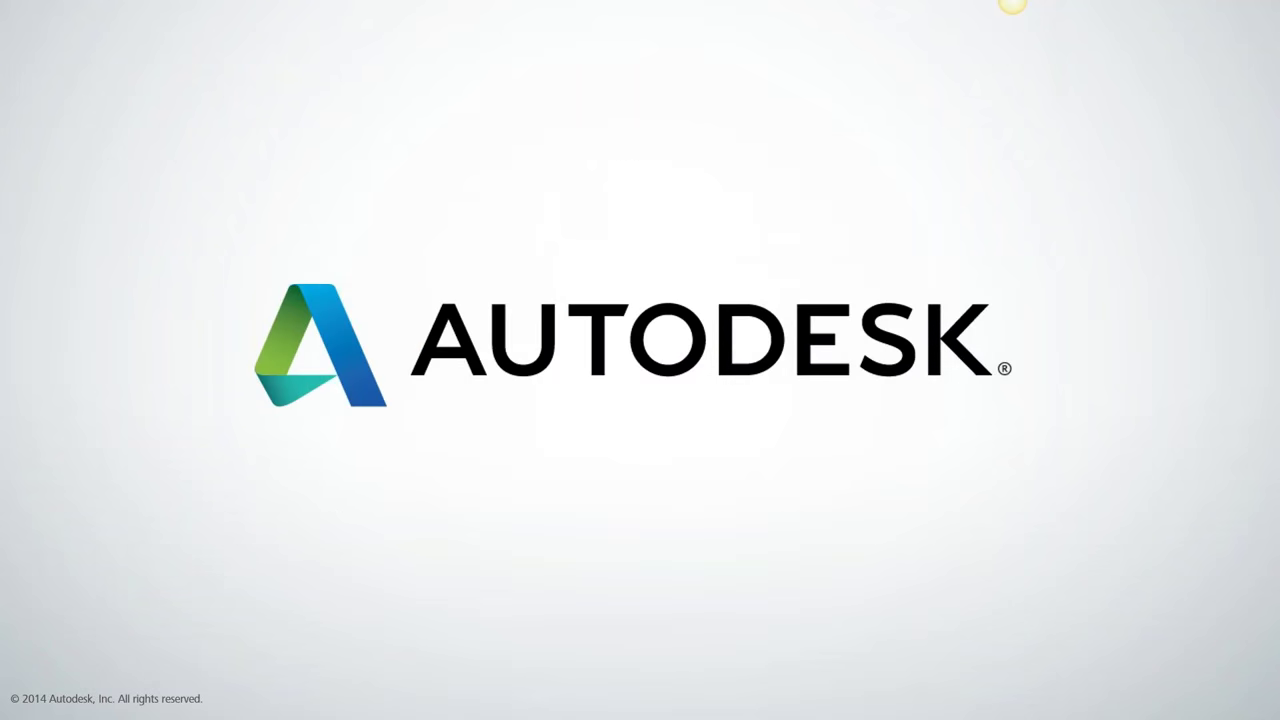